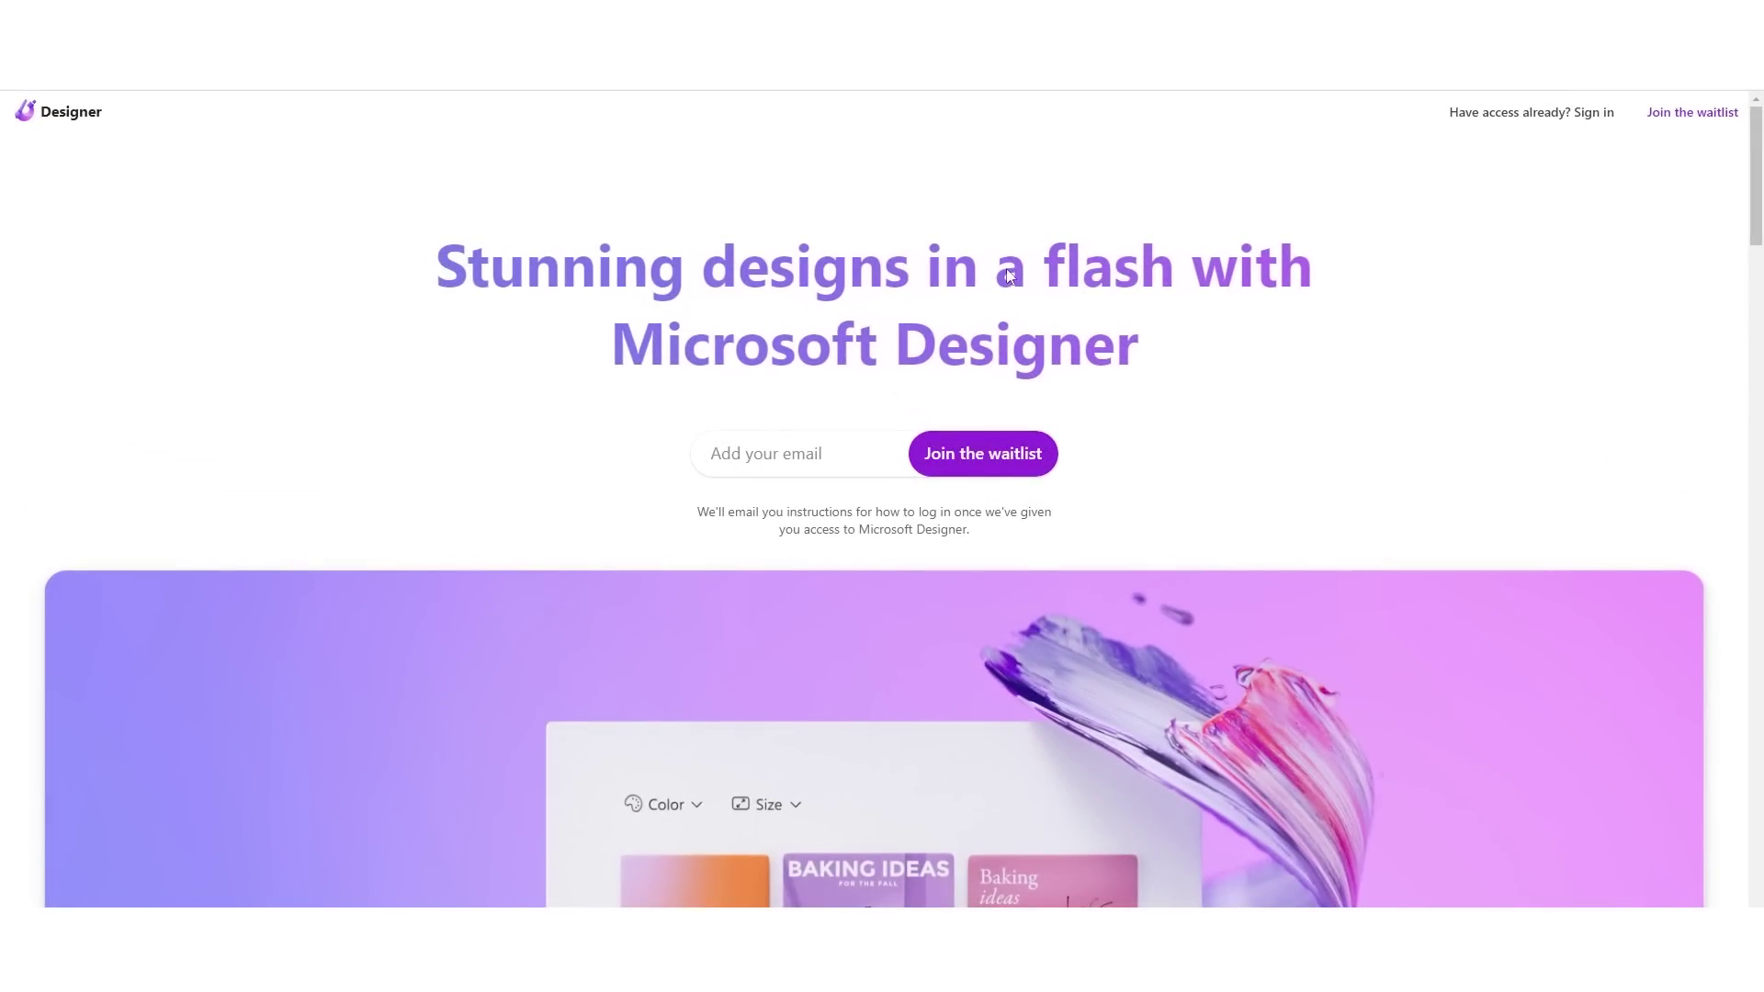
Step: Look over the Microsoft Designer landing page and pause its promo video at 0:06
scroll(955, 285, "down", 6)
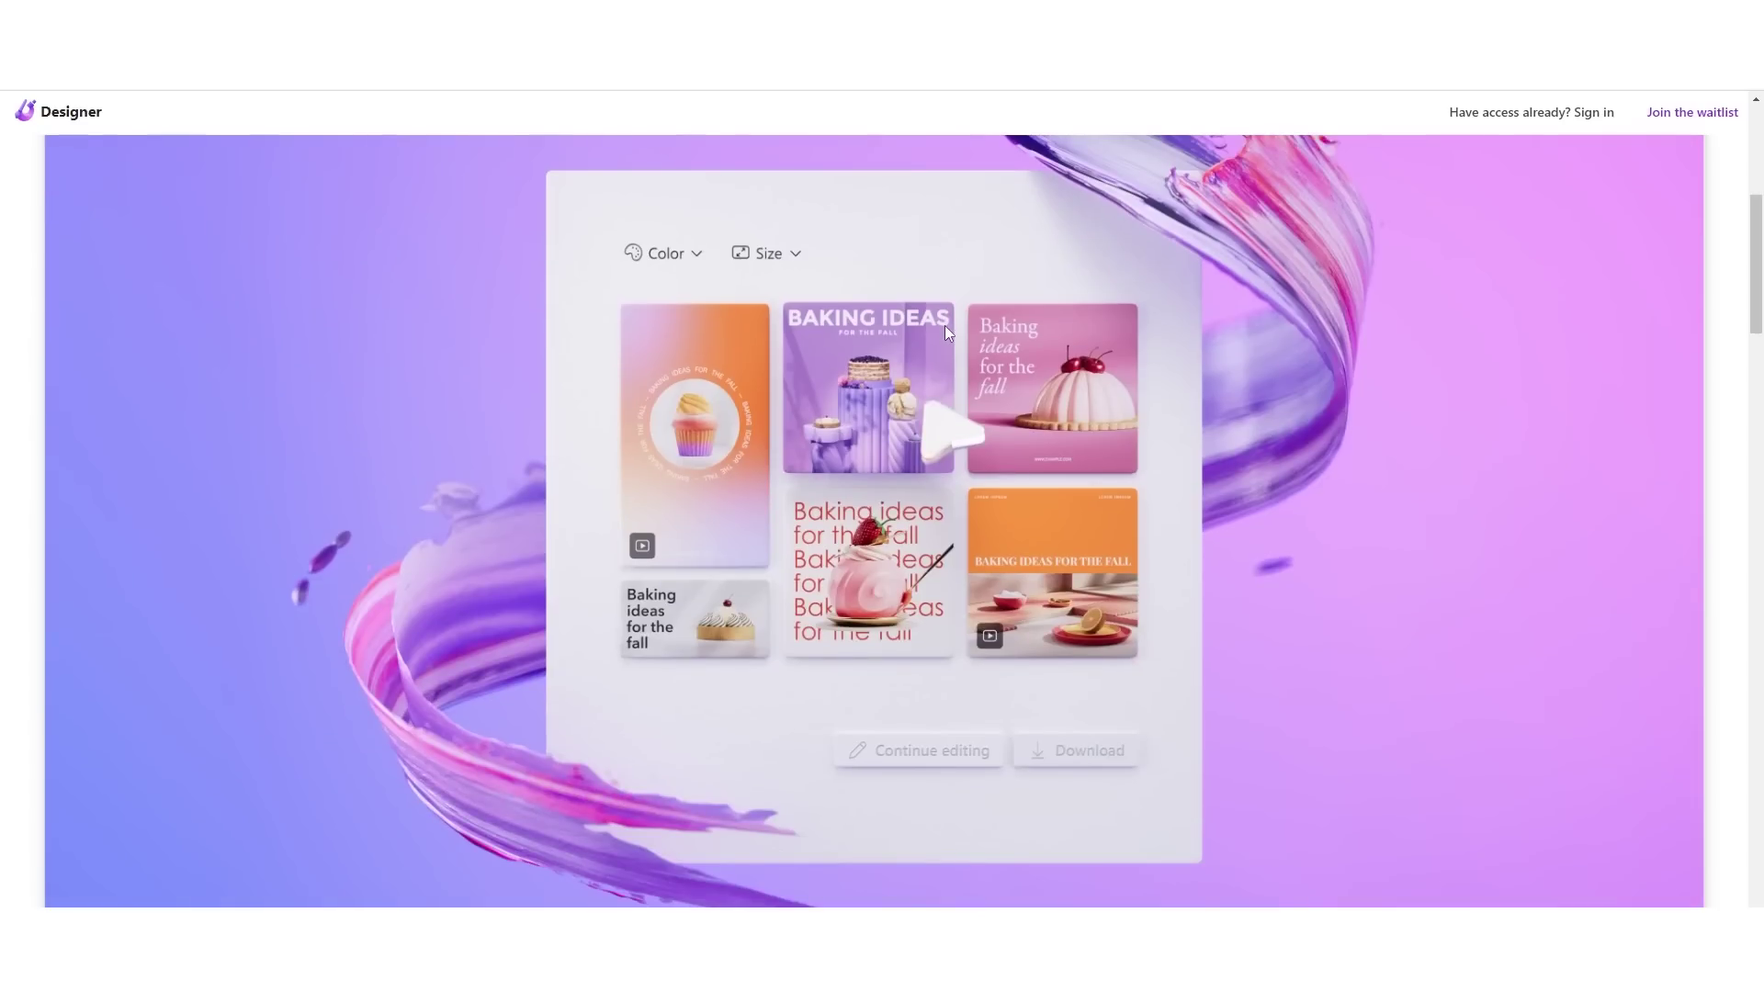
scroll(947, 340, "down", 1)
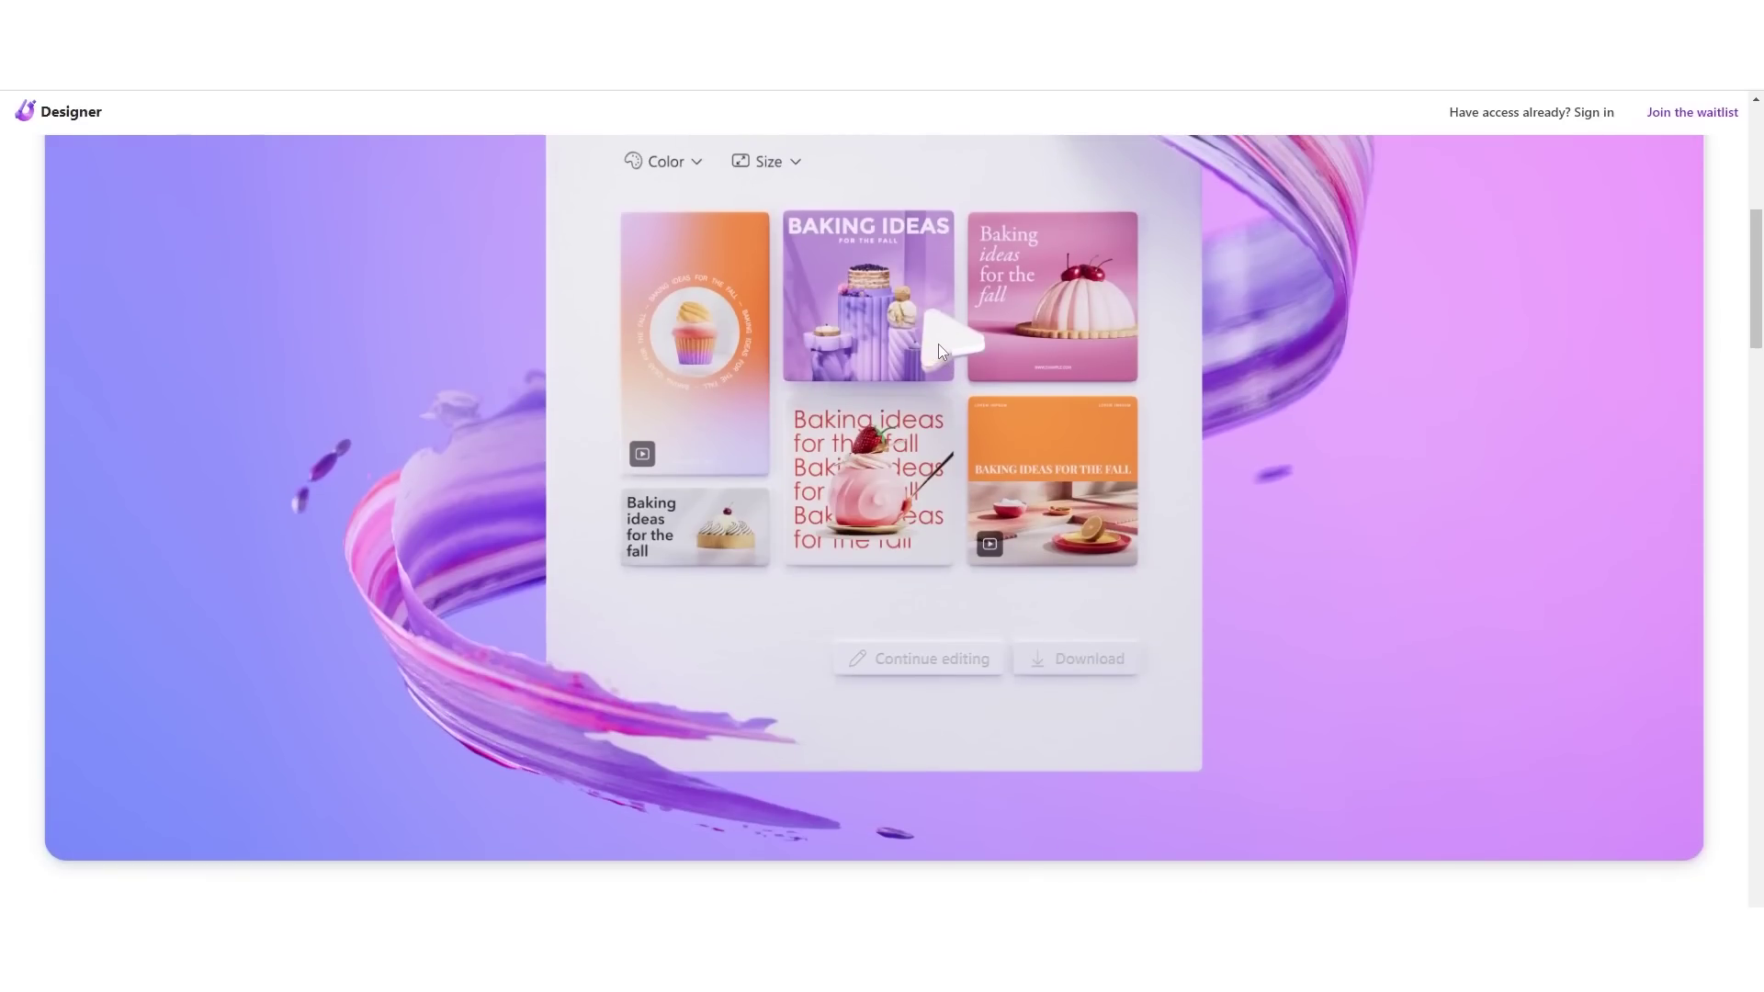
scroll(869, 361, "up", 1)
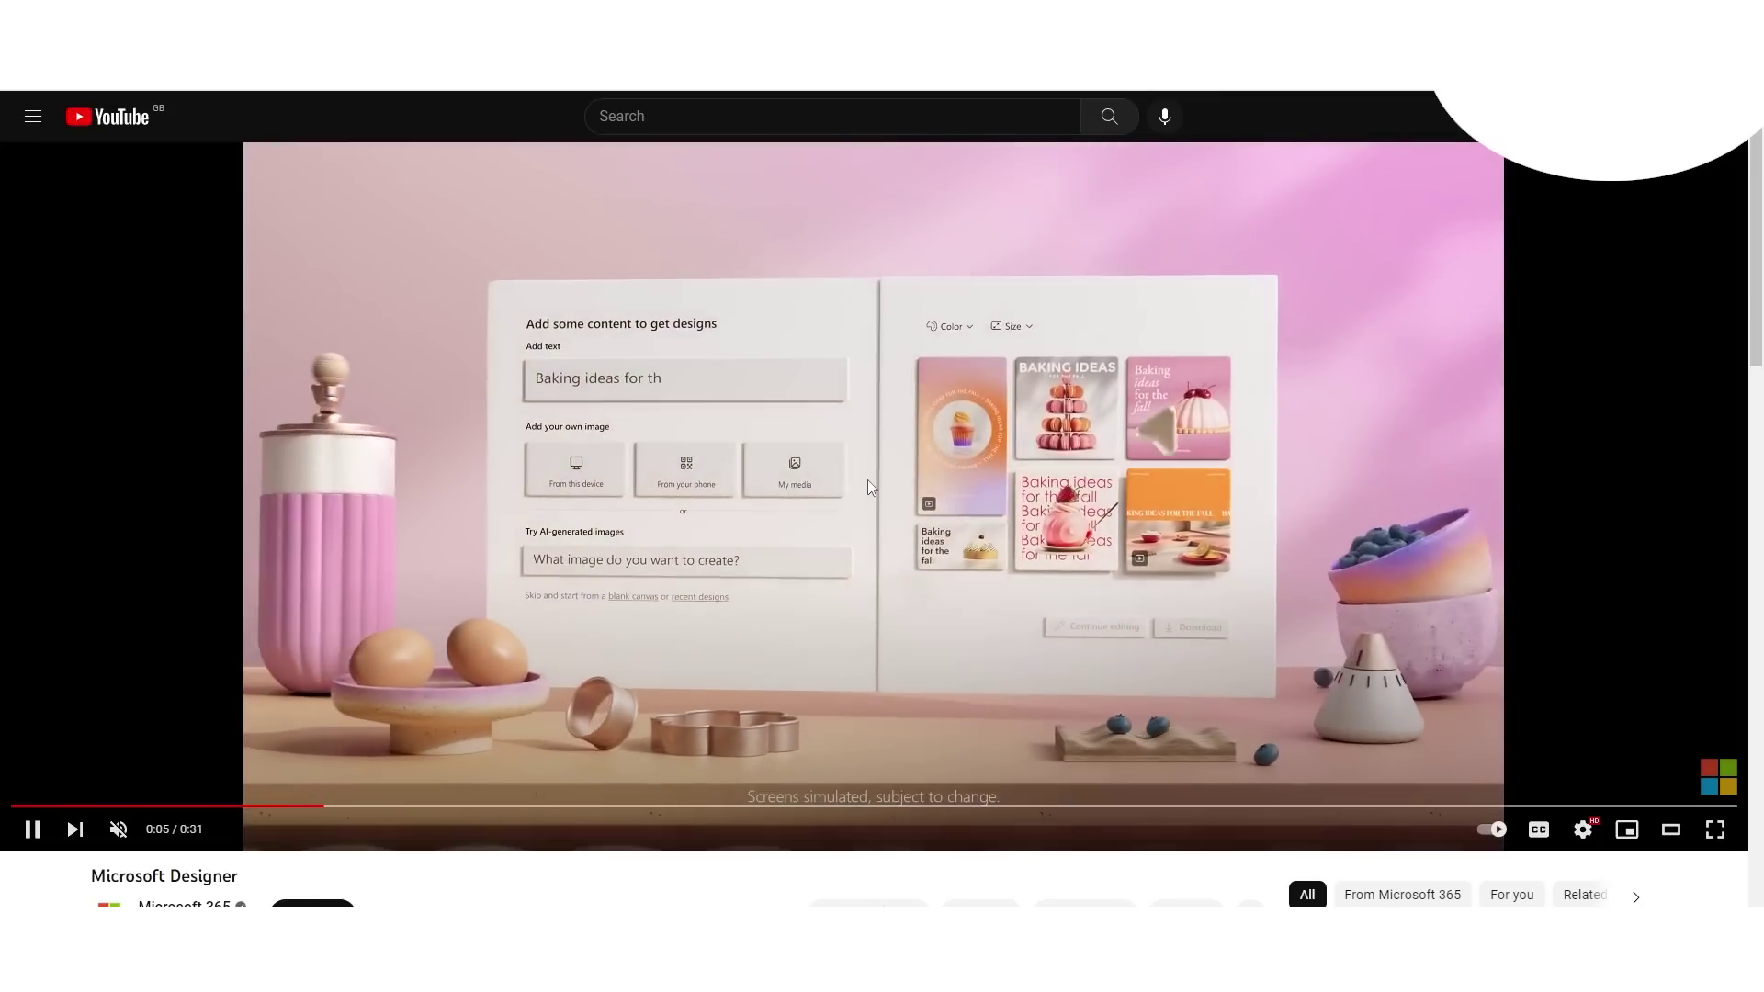
left_click(867, 479)
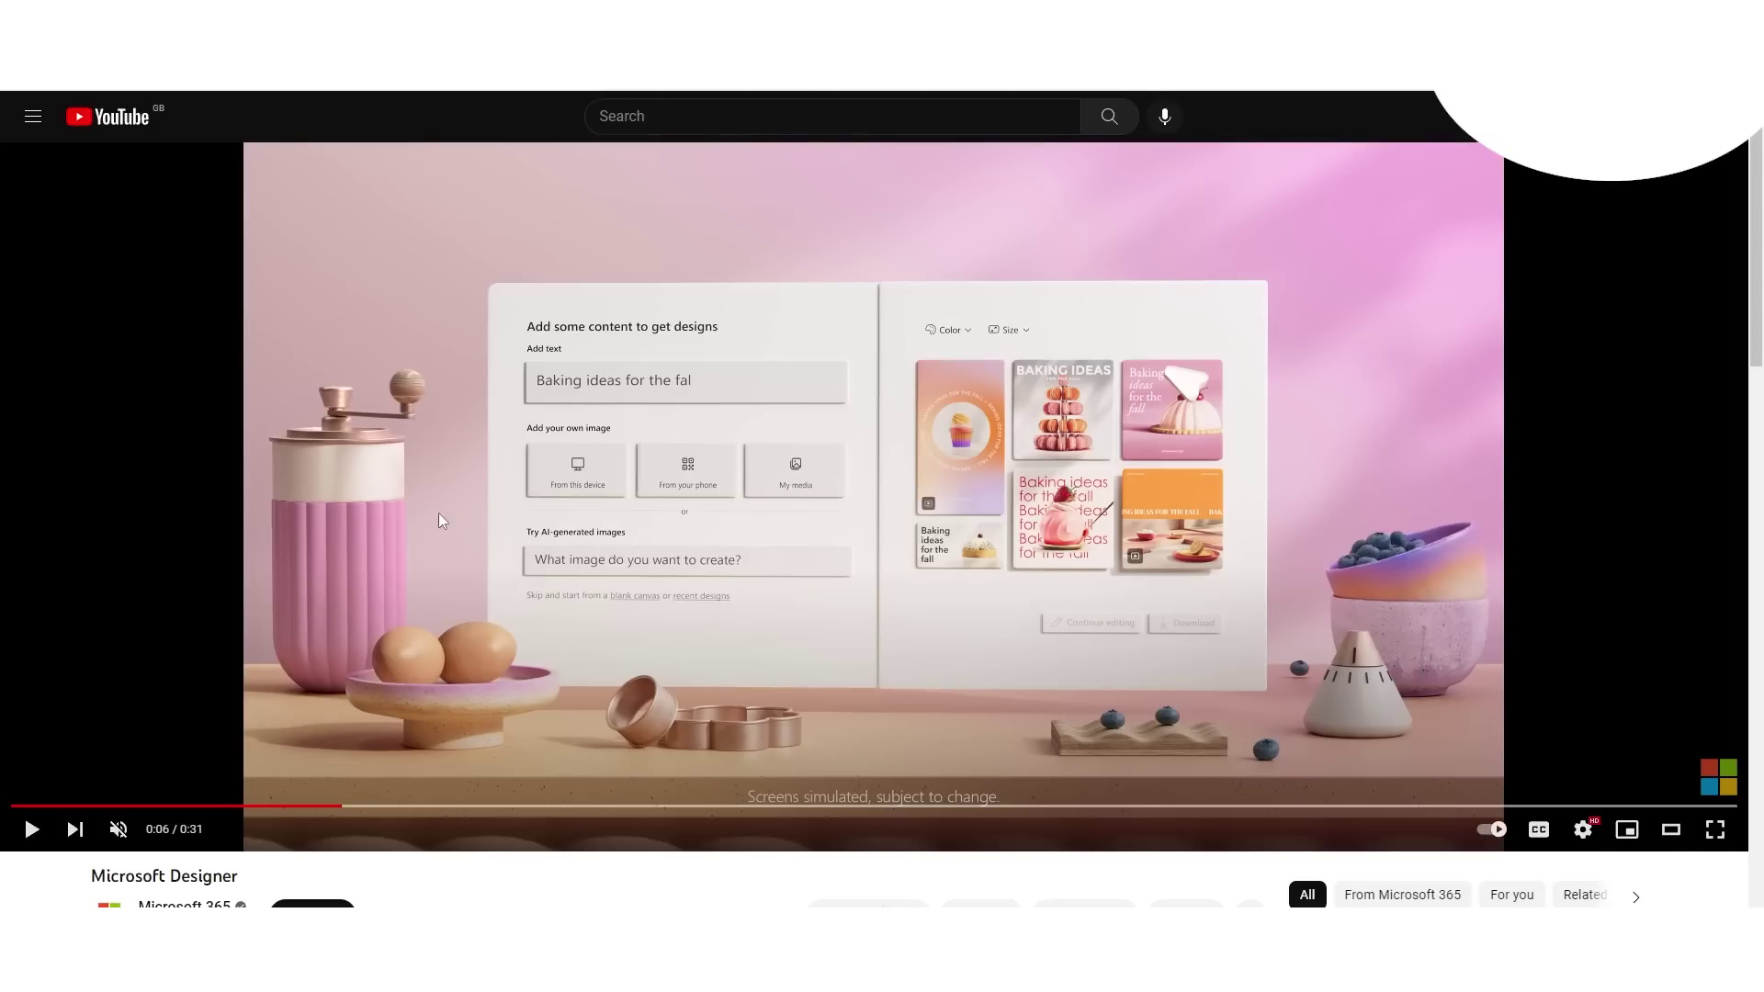
Step: Circle the three upper design thumbnails in the paused video with the ellipse annotation tool, and clear the marks
key("ctrl+alt+g")
left_click(1699, 223)
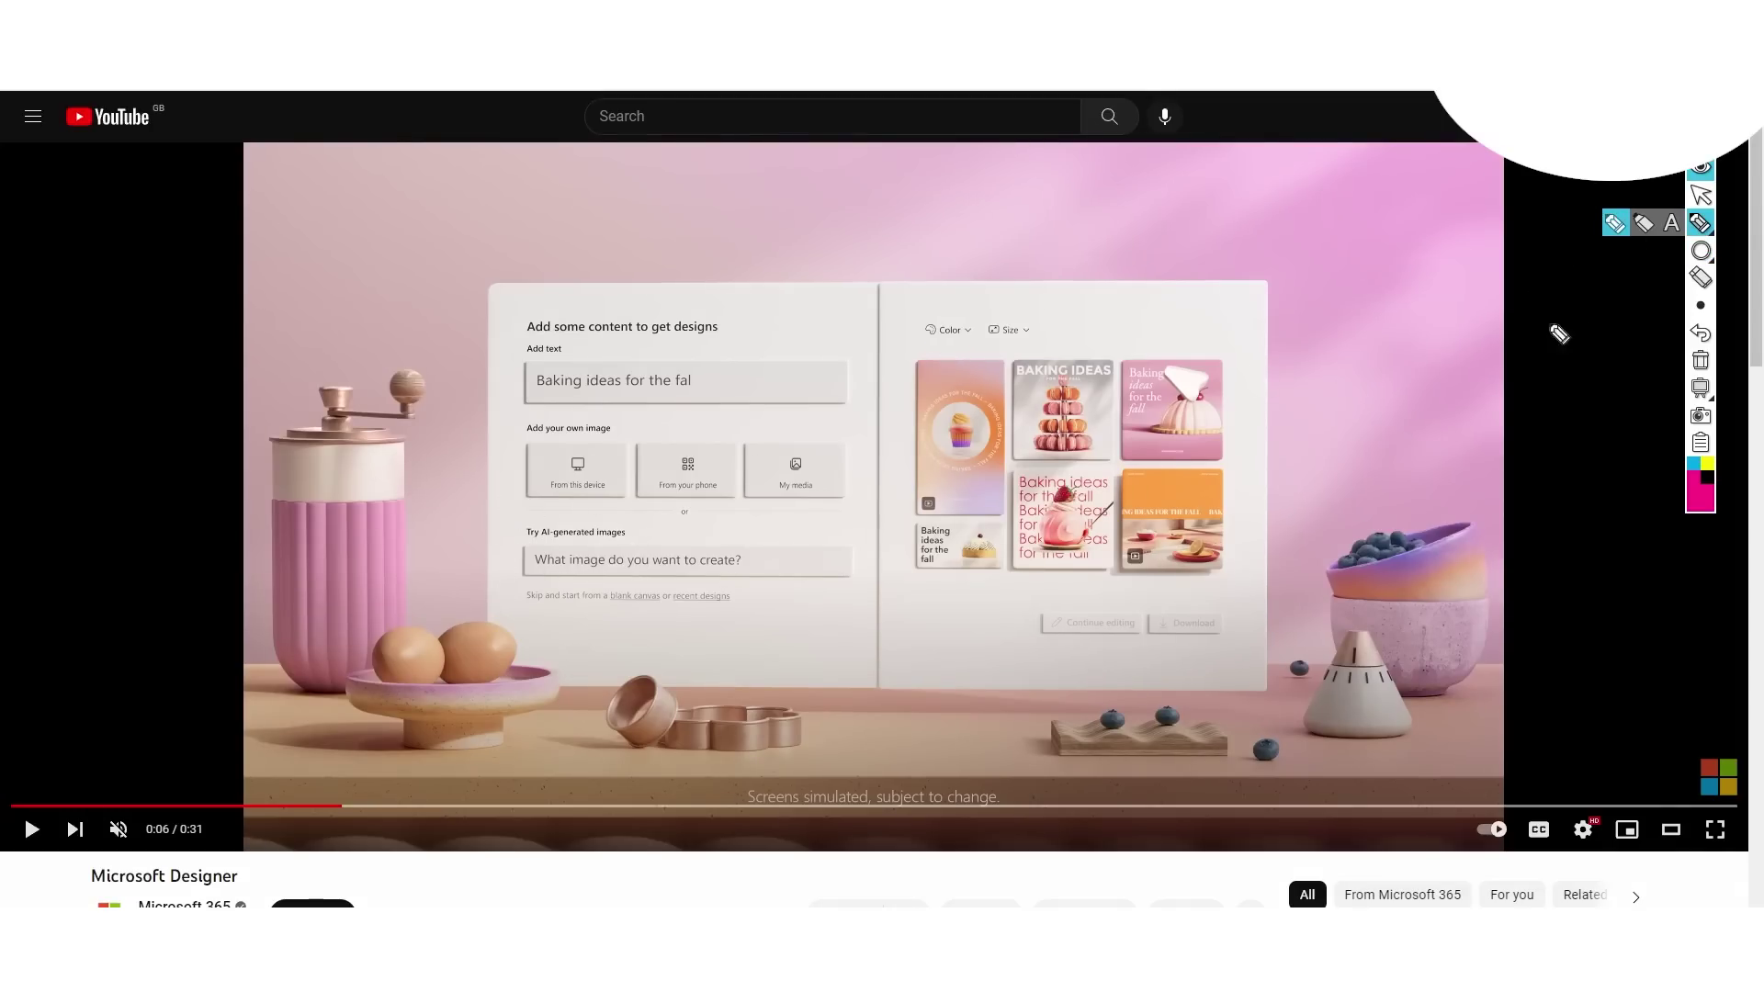
left_click(1700, 250)
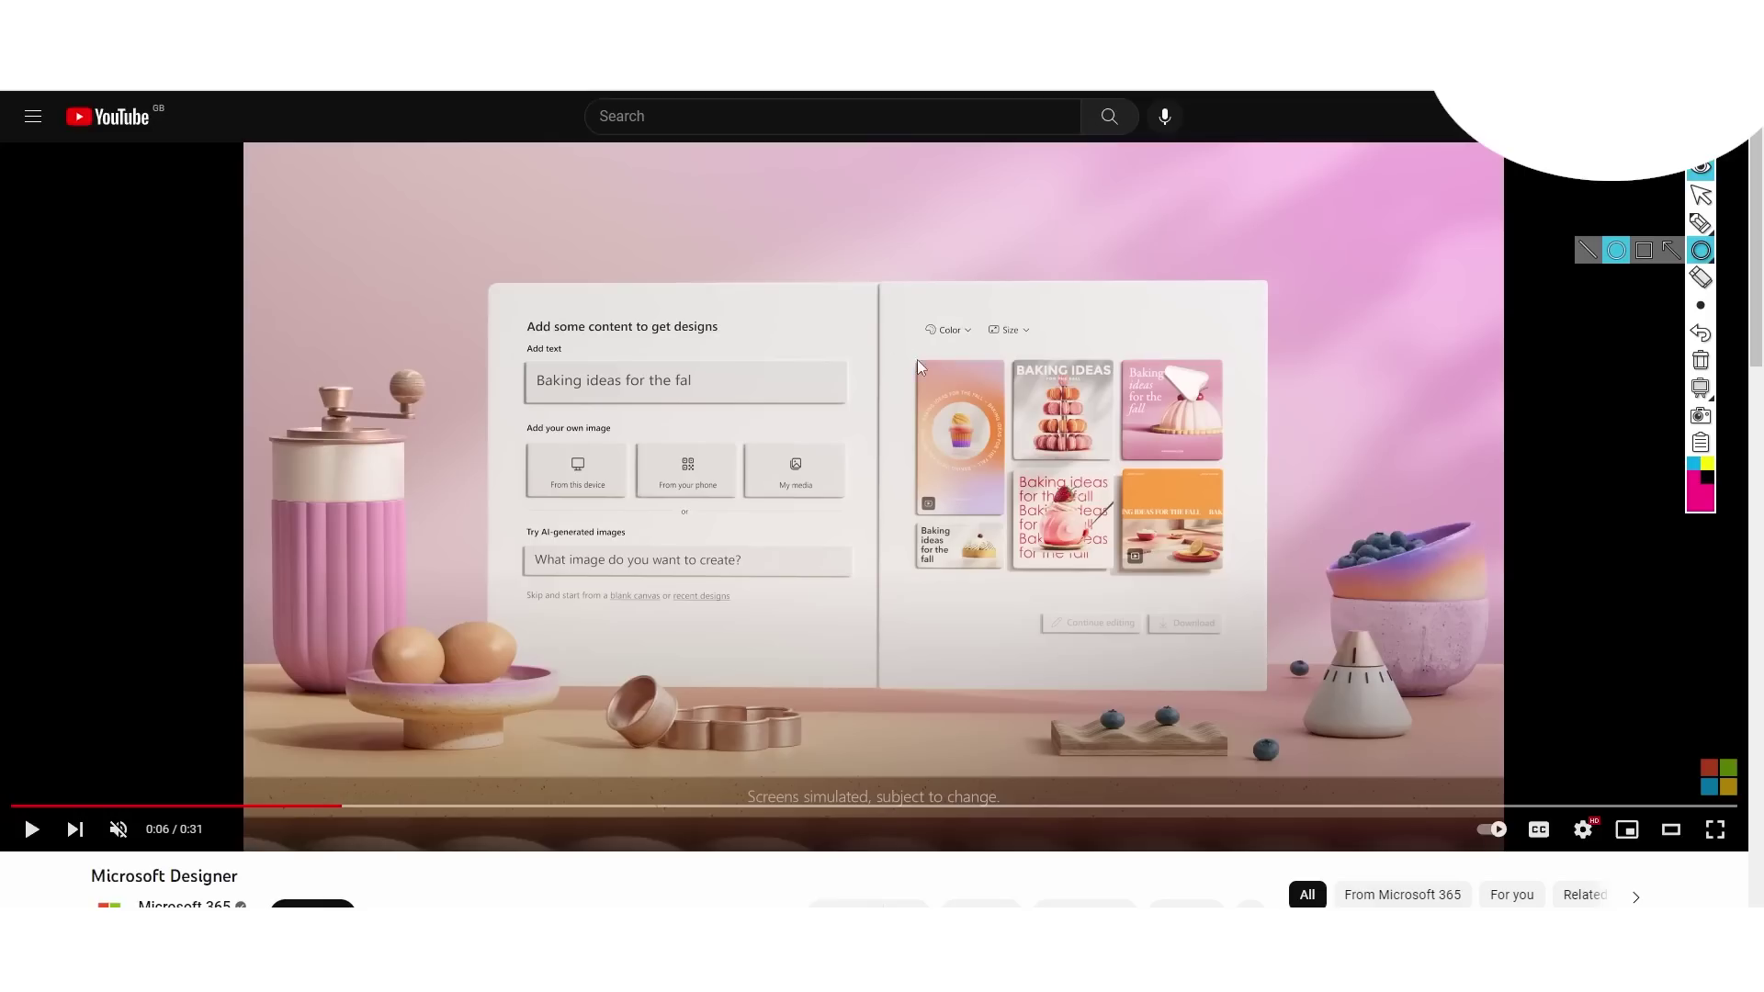
left_click_drag(888, 333, 1018, 528)
left_click_drag(998, 340, 1135, 470)
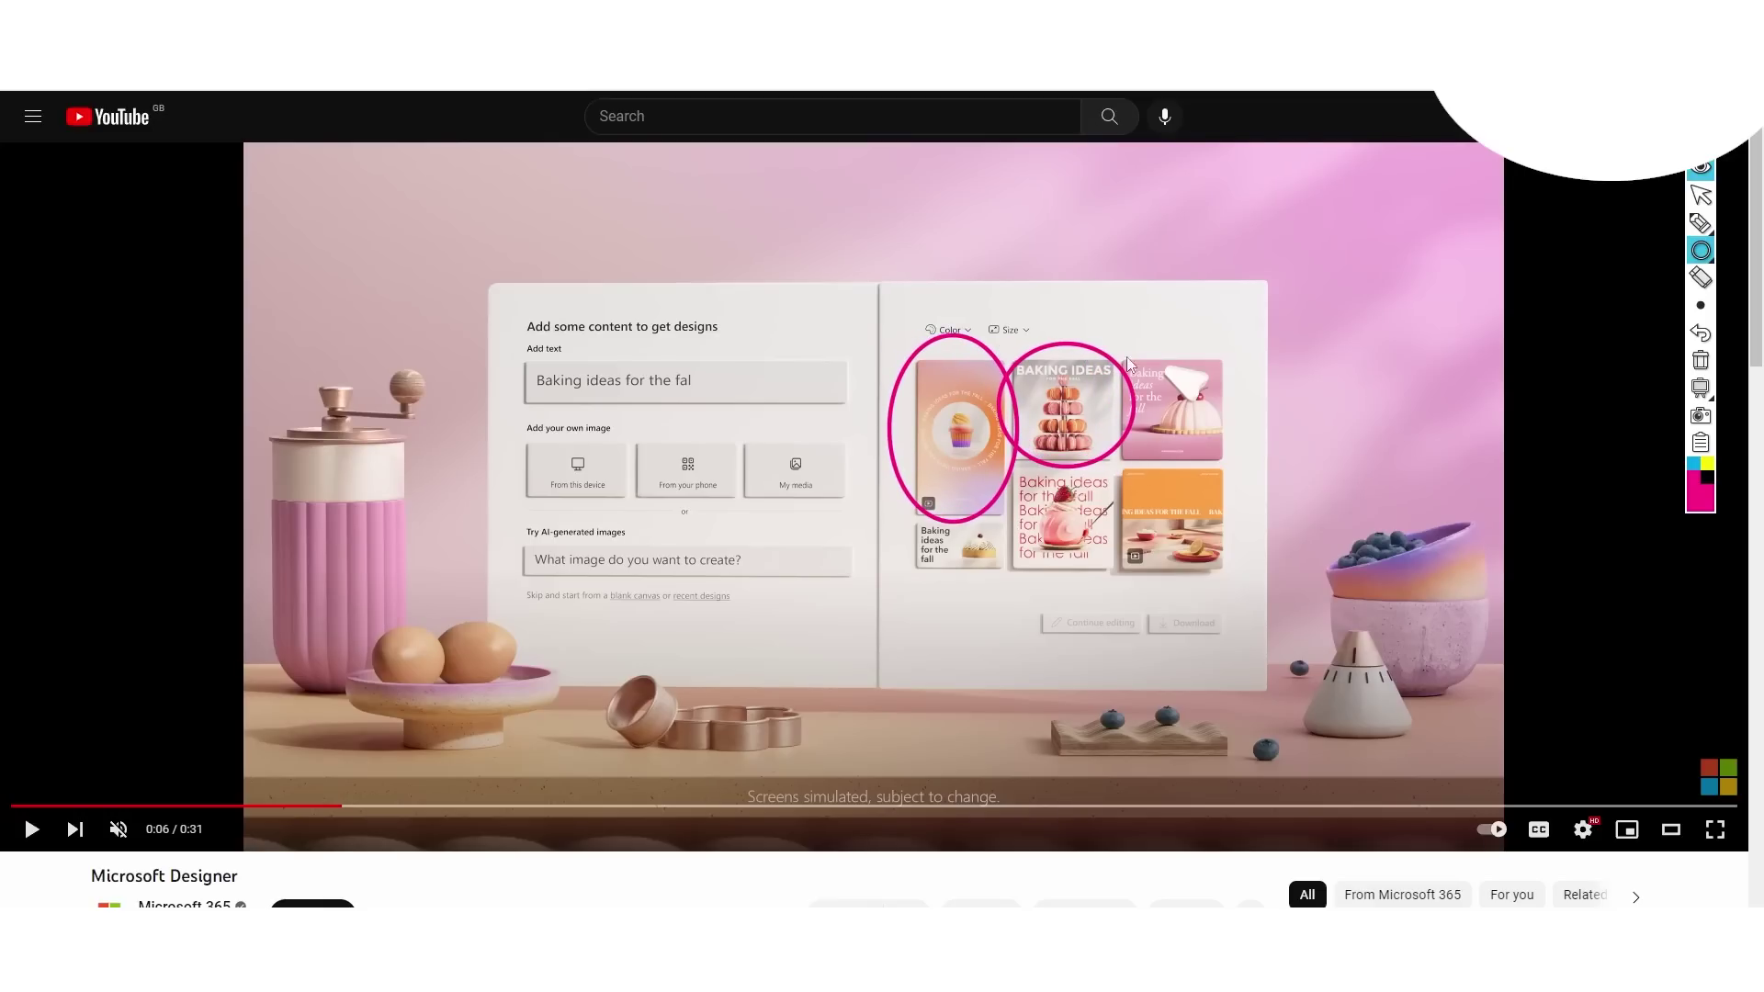
left_click_drag(1095, 334, 1249, 479)
left_click(1701, 360)
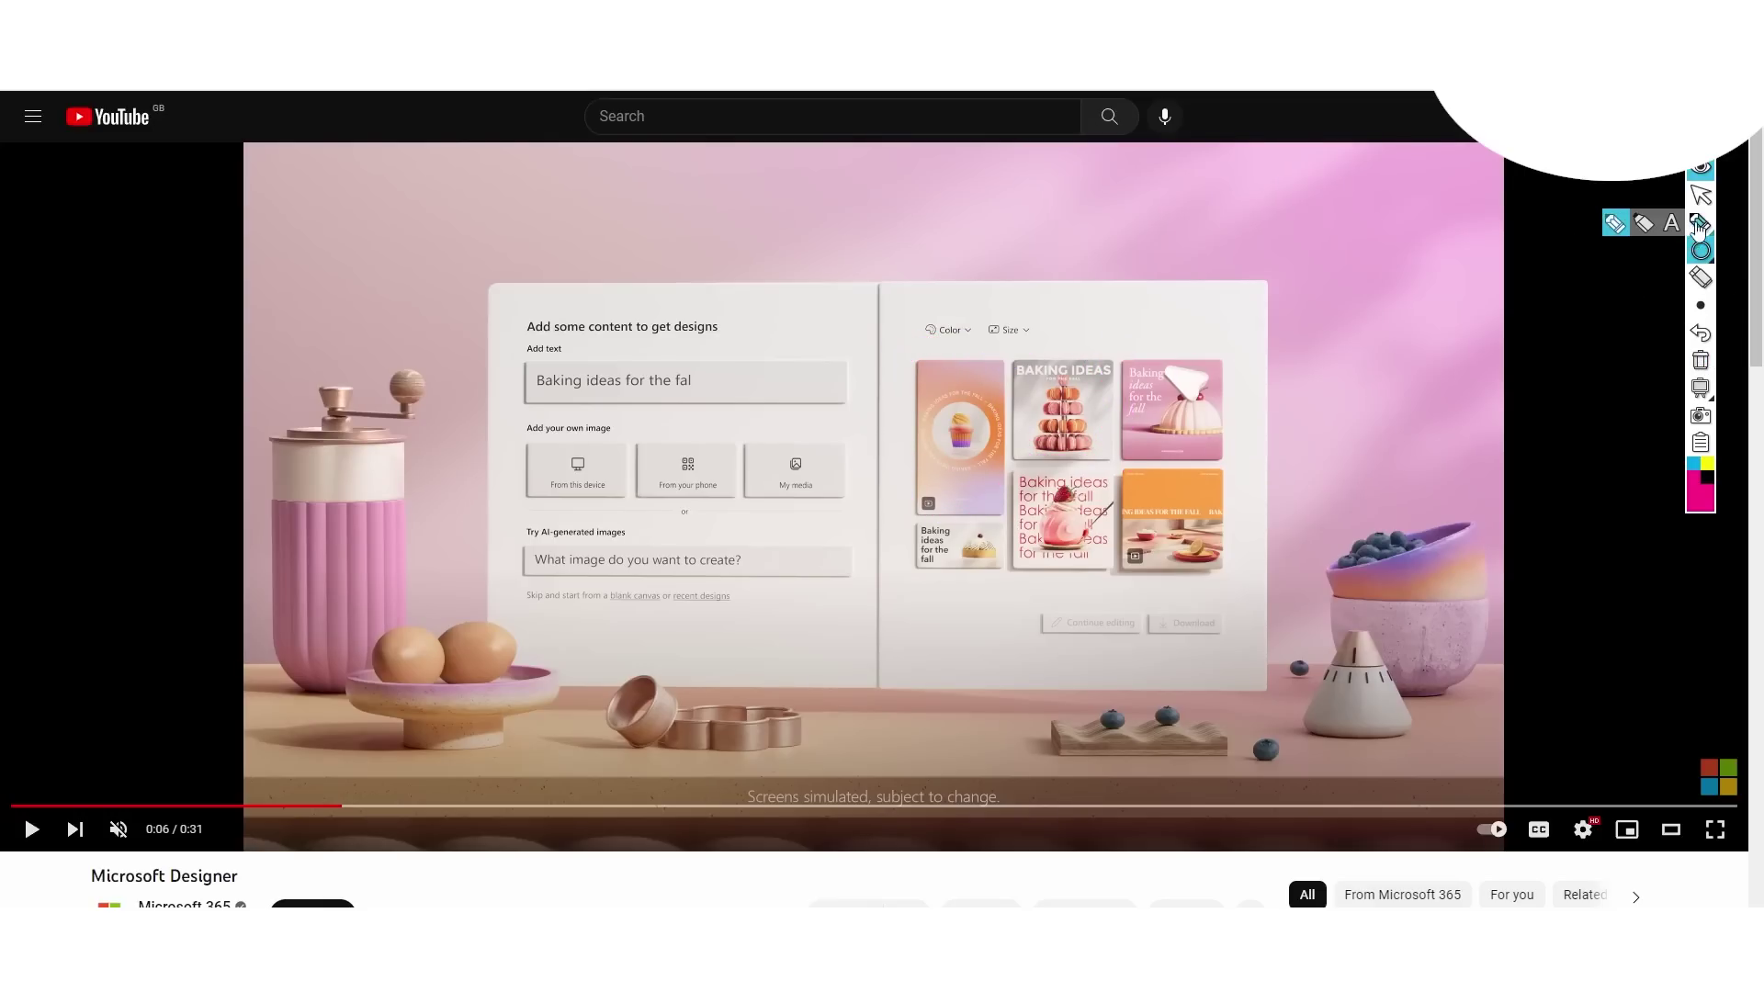
left_click(1700, 194)
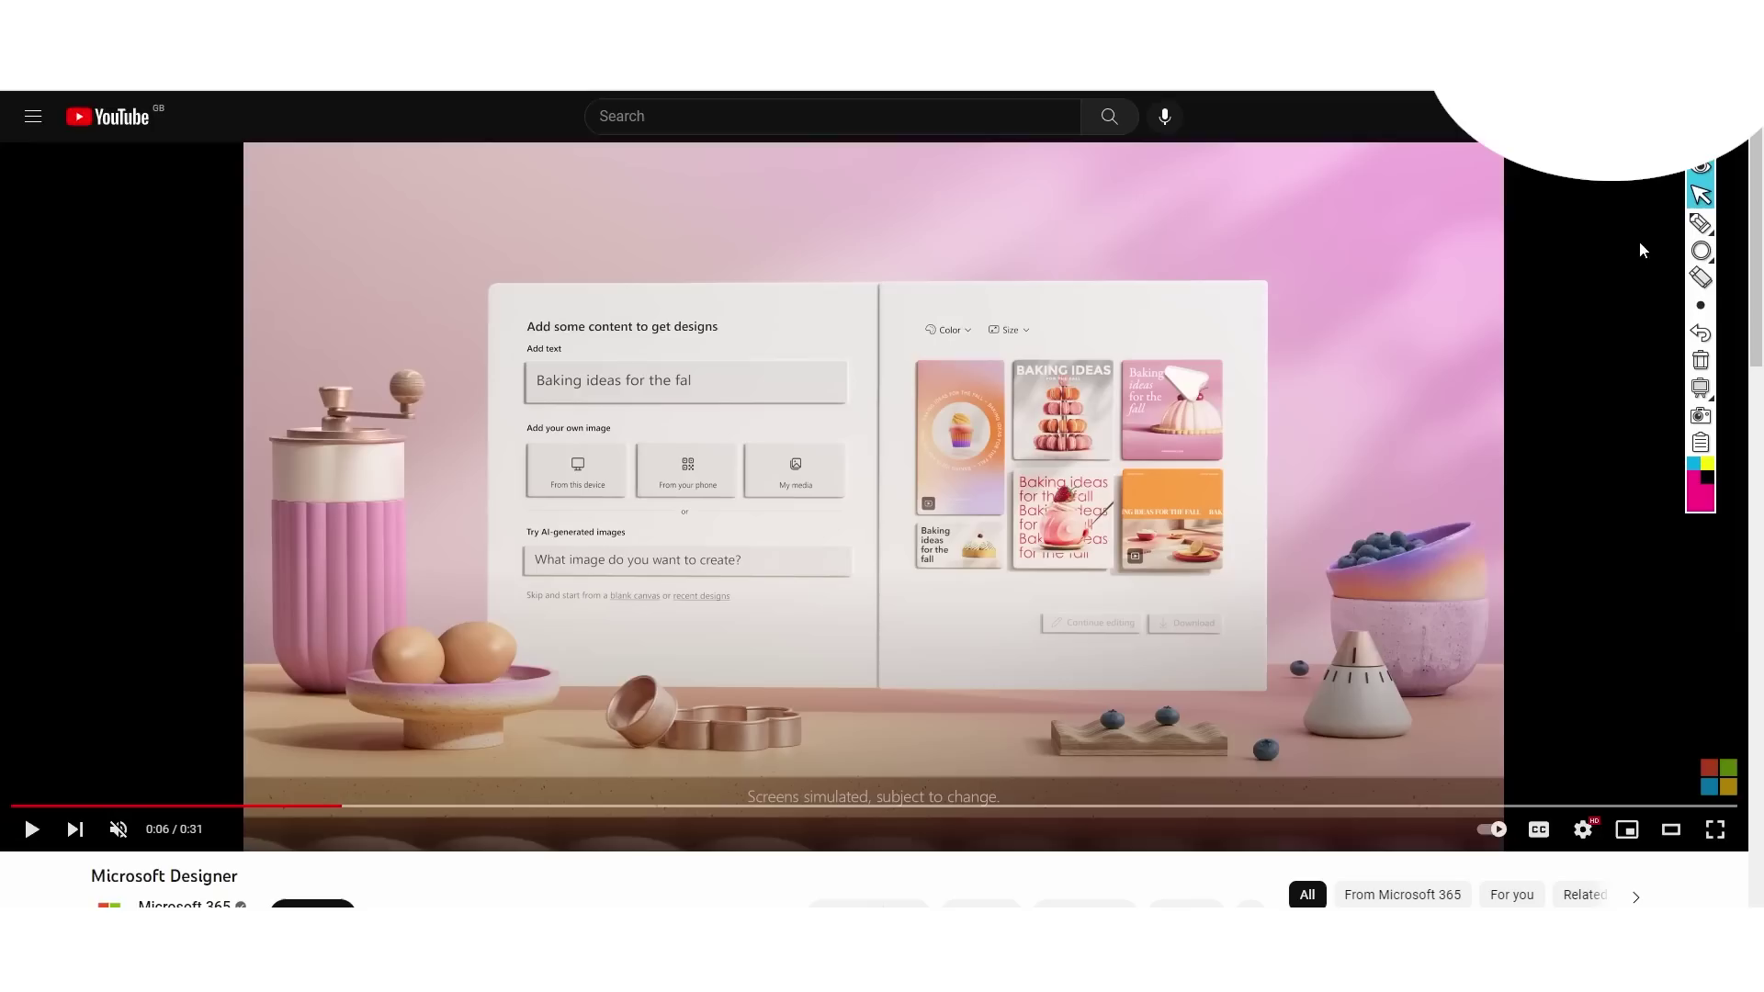
Step: Circle the area just below the design thumbnails in the paused video, and clear the mark
left_click(1701, 250)
left_click_drag(1016, 593, 1139, 649)
left_click(1700, 360)
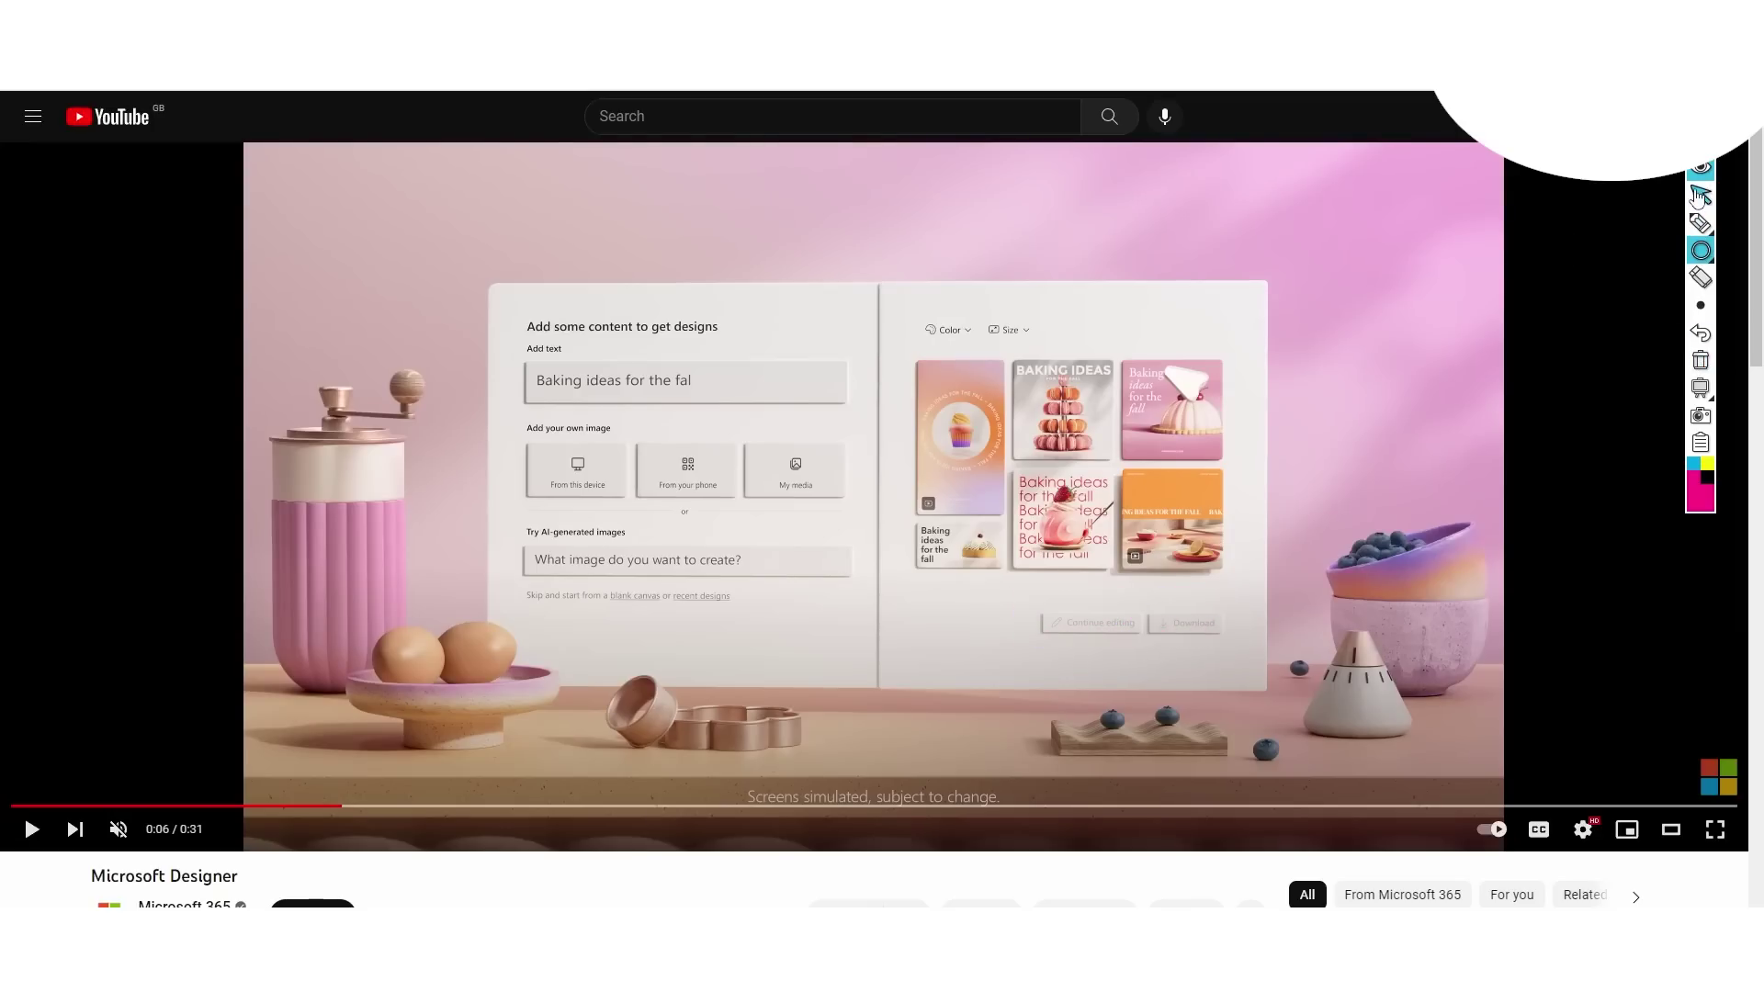
left_click(1700, 195)
Step: Play the video to the "Try AI-generated images" prompt, pause to circle that heading, and clear the mark to resume playback
left_click(658, 395)
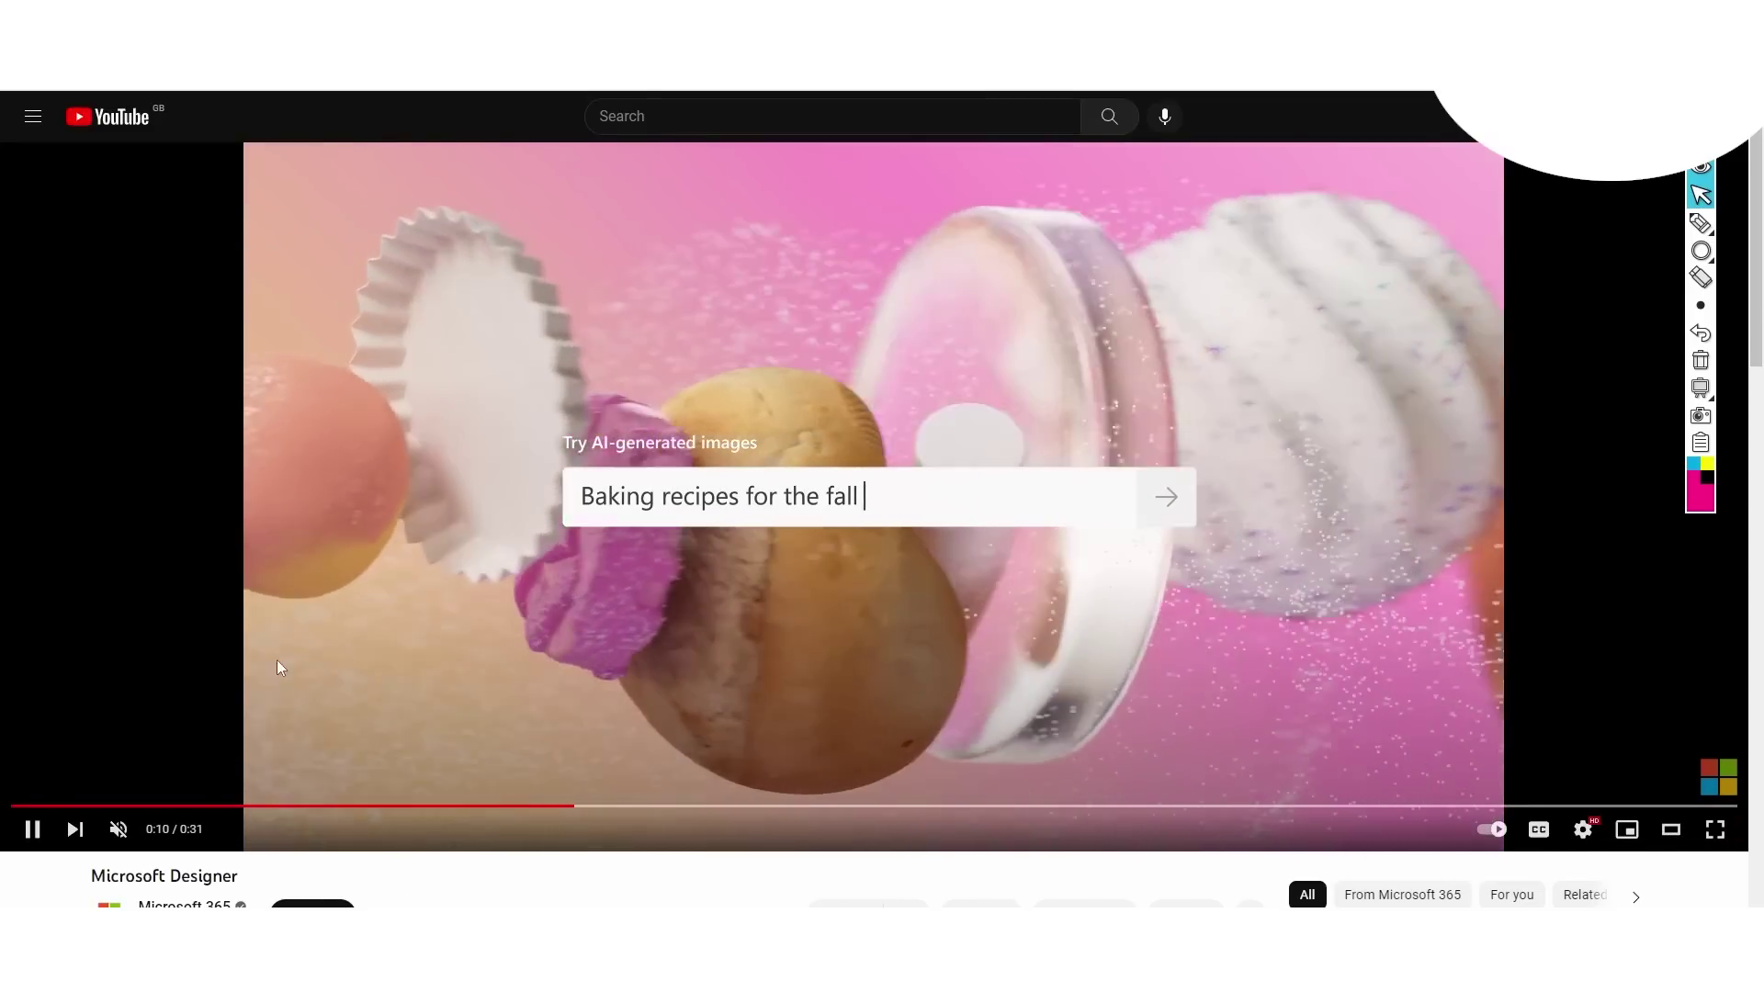
left_click(280, 668)
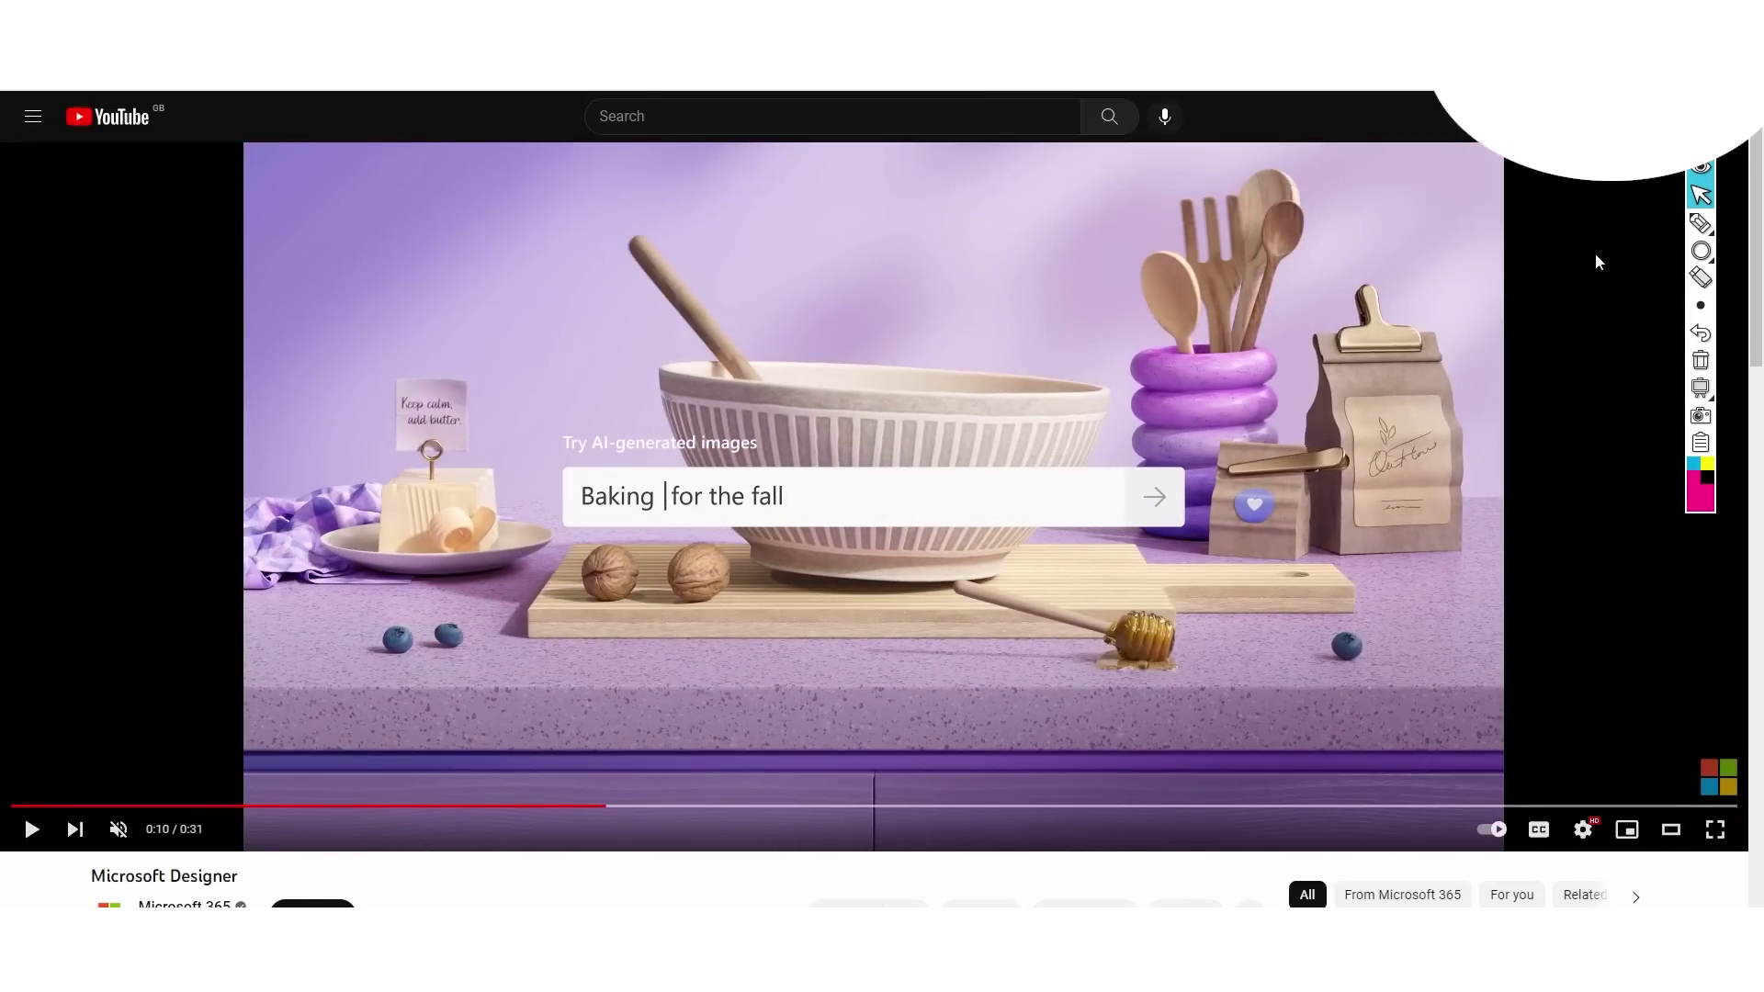
left_click(1701, 249)
left_click_drag(521, 423, 772, 483)
left_click(1700, 360)
left_click(1704, 217)
left_click(1702, 195)
left_click(680, 424)
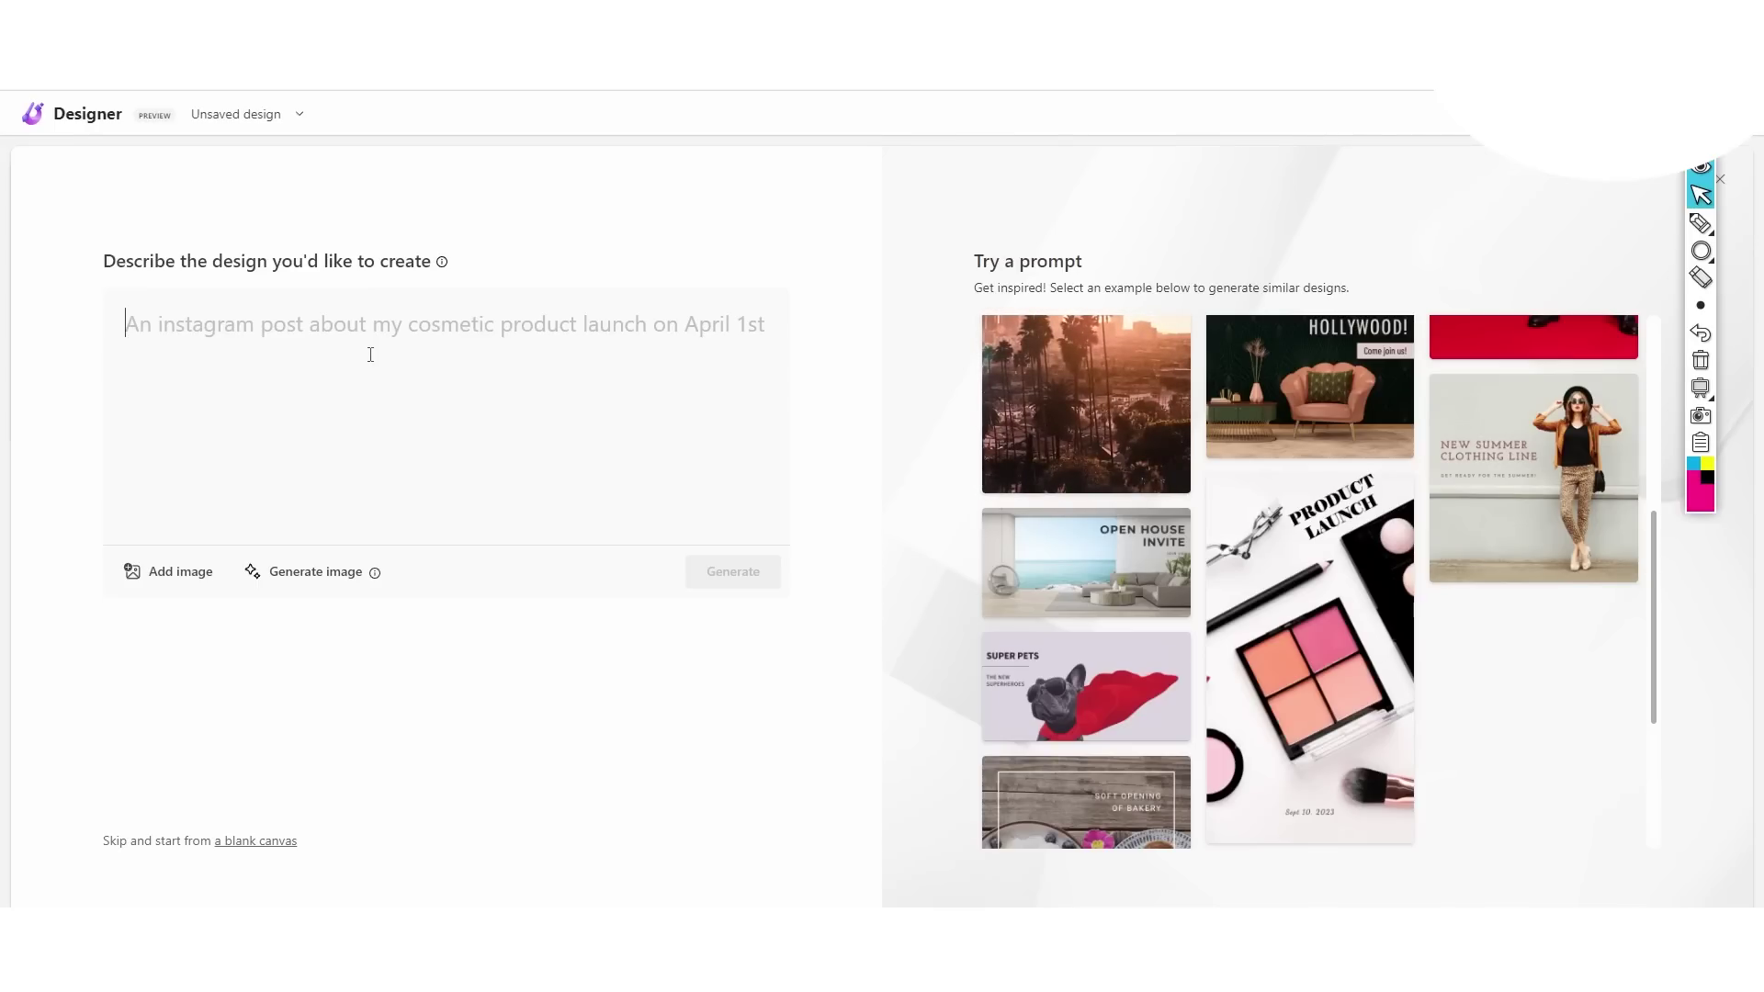
Step: Generate designs in Microsoft Designer from the description "An Instagram post about my dogs third birthday"
type("An instagram post about my dogs third birthday")
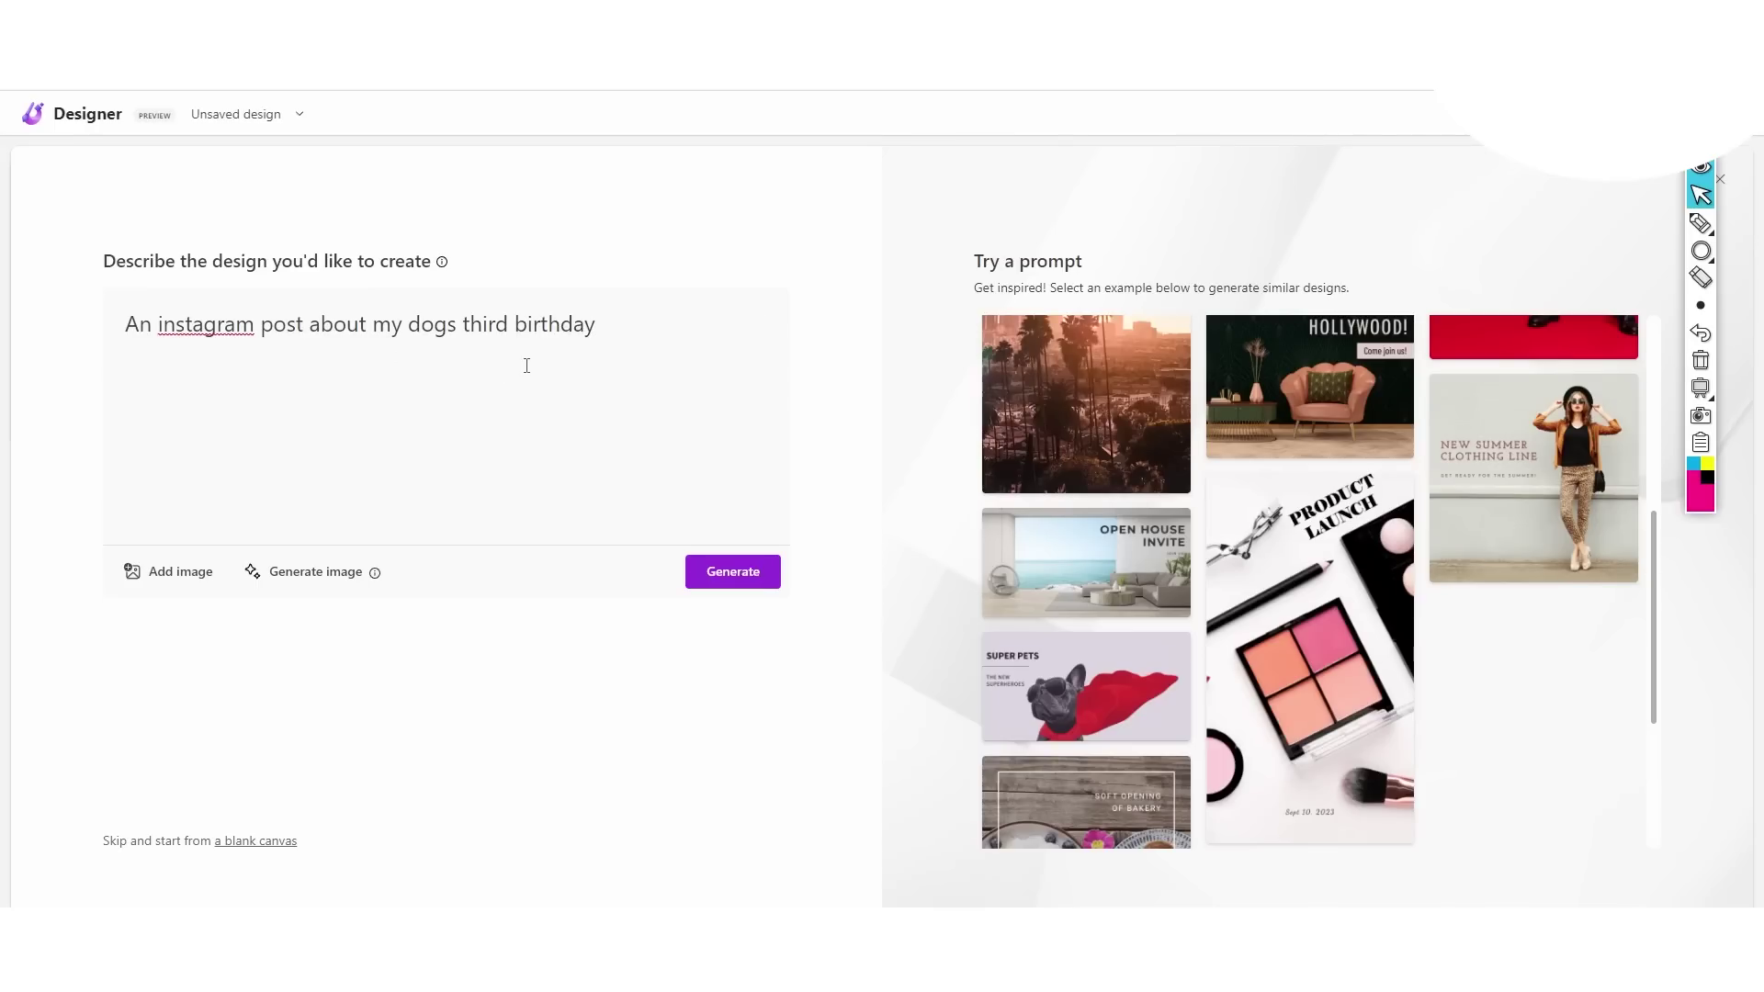
right_click(249, 323)
left_click(374, 342)
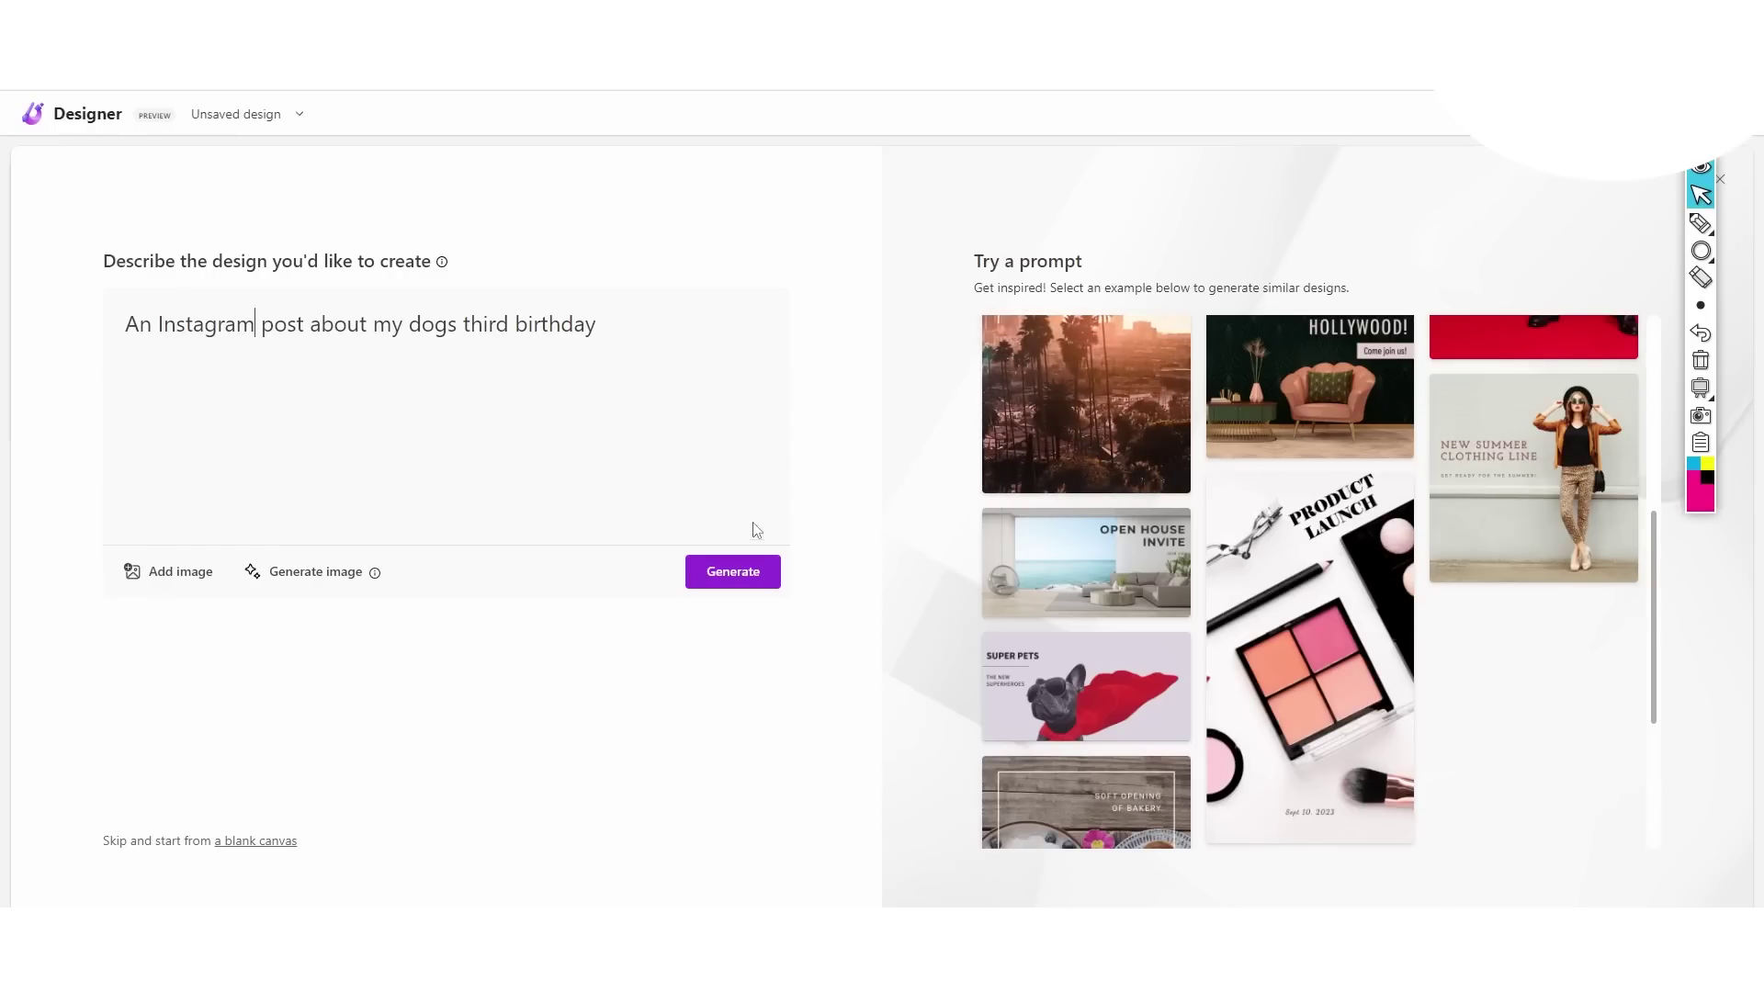
left_click(707, 570)
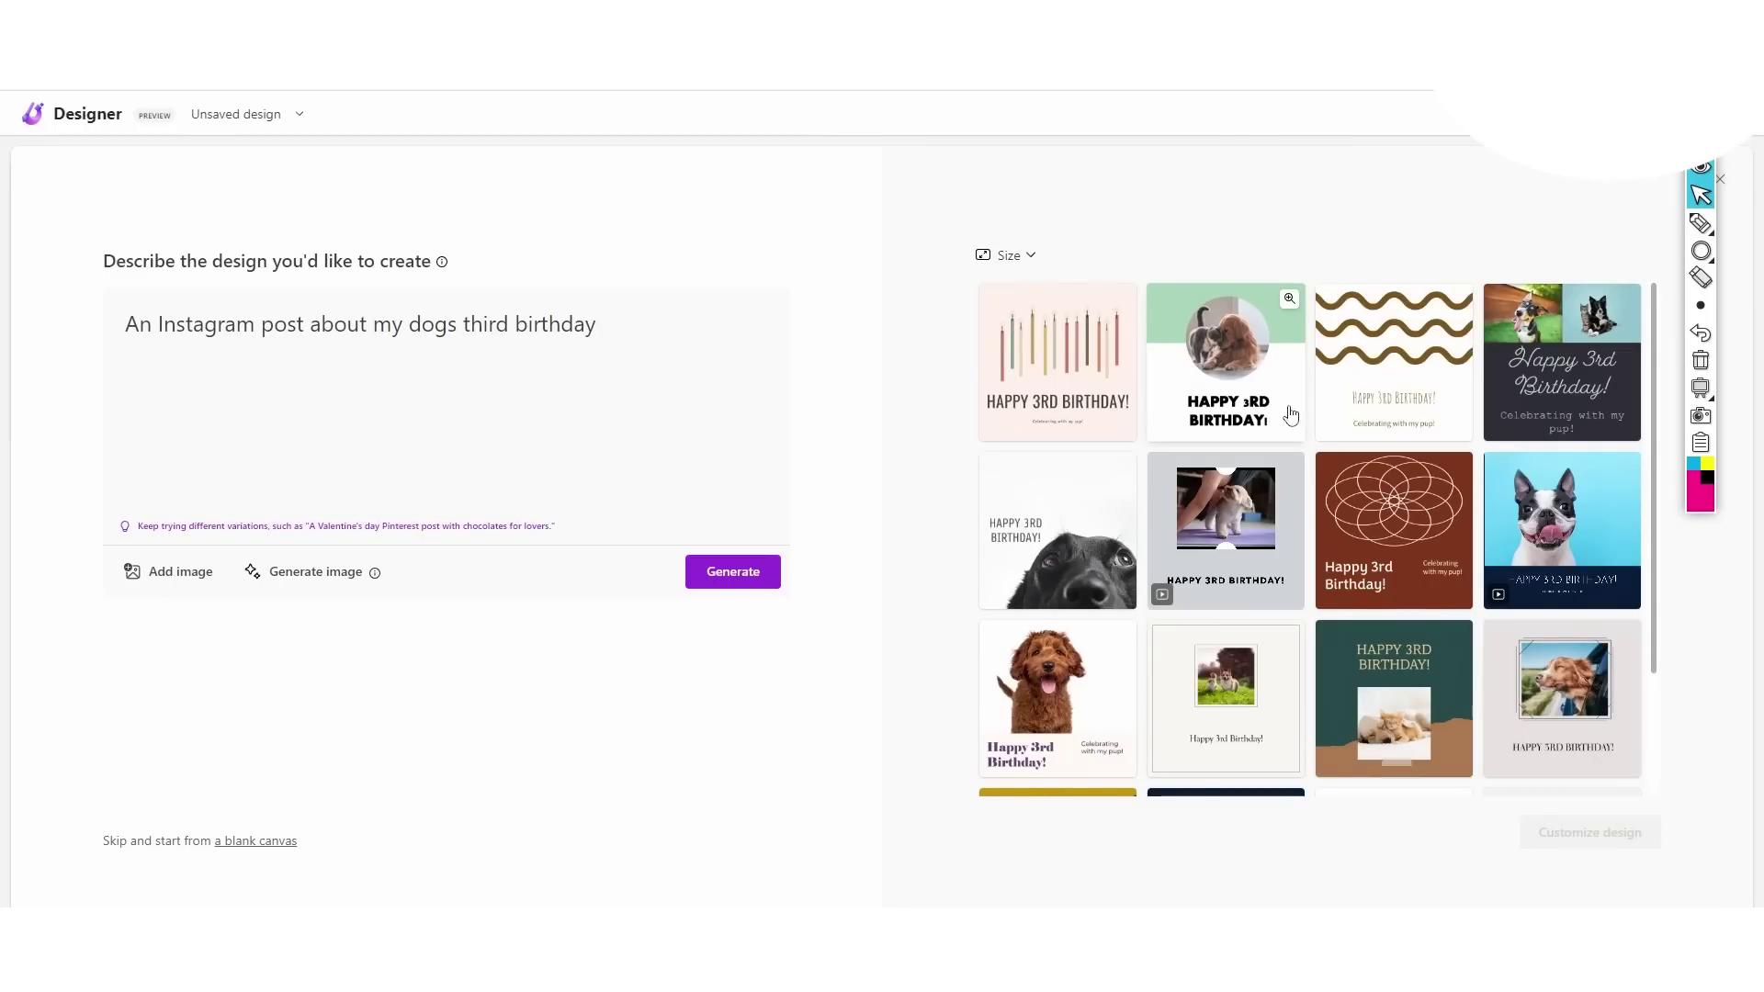
Step: Browse the generated birthday designs and view the candles design enlarged, moving the annotation toolbar aside to close the preview
scroll(1291, 415, "down", 2)
scroll(1101, 388, "up", 2)
left_click(1120, 298)
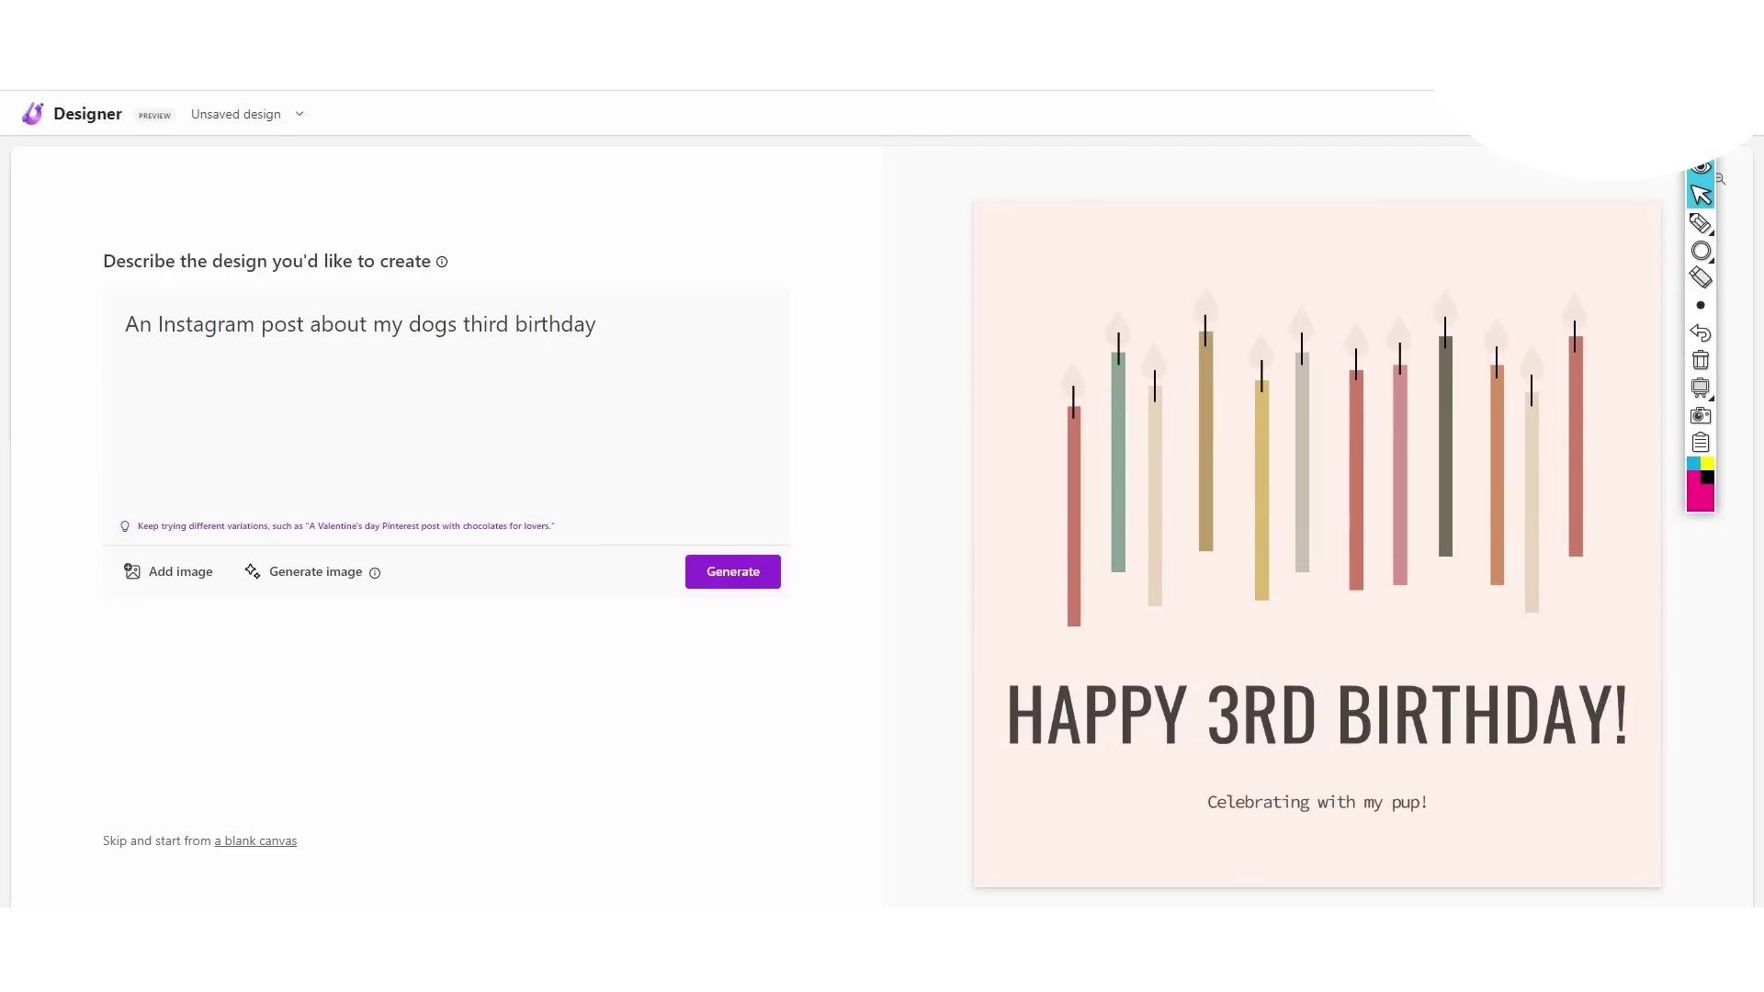
left_click_drag(1700, 131, 1757, 170)
left_click(1718, 182)
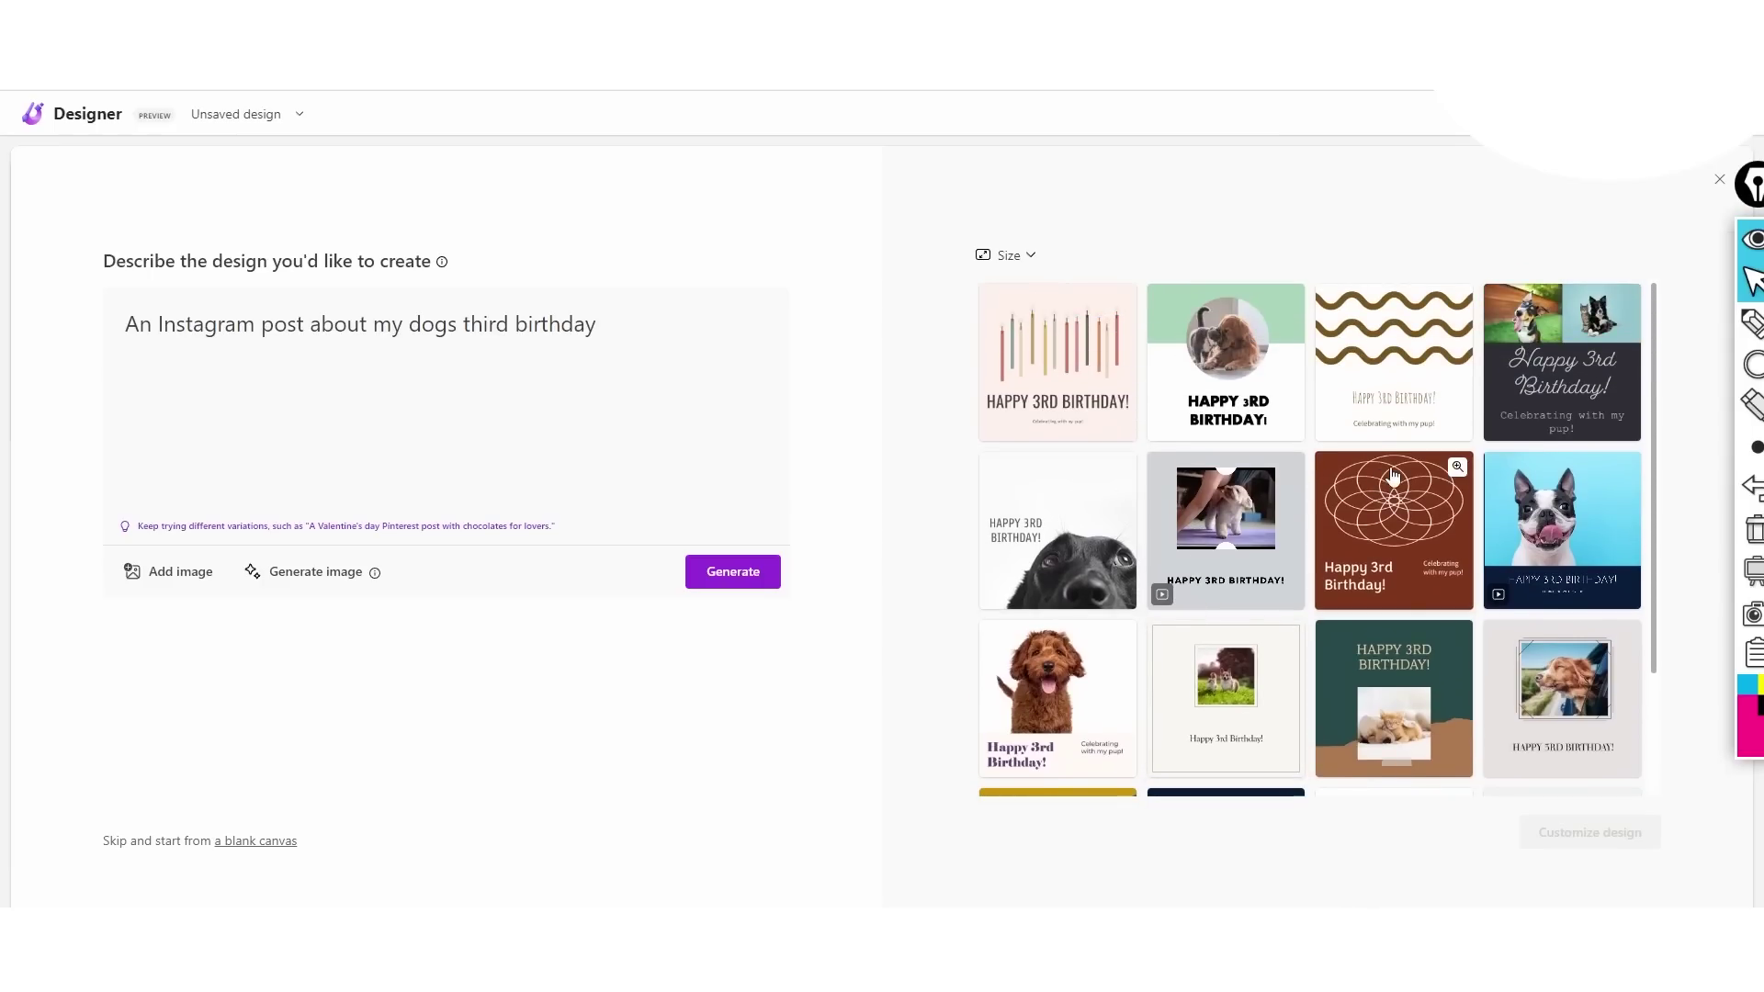
Step: Open the design with the brown curly-haired dog for customization and browse its suggested design ideas
scroll(1254, 507, "down", 2)
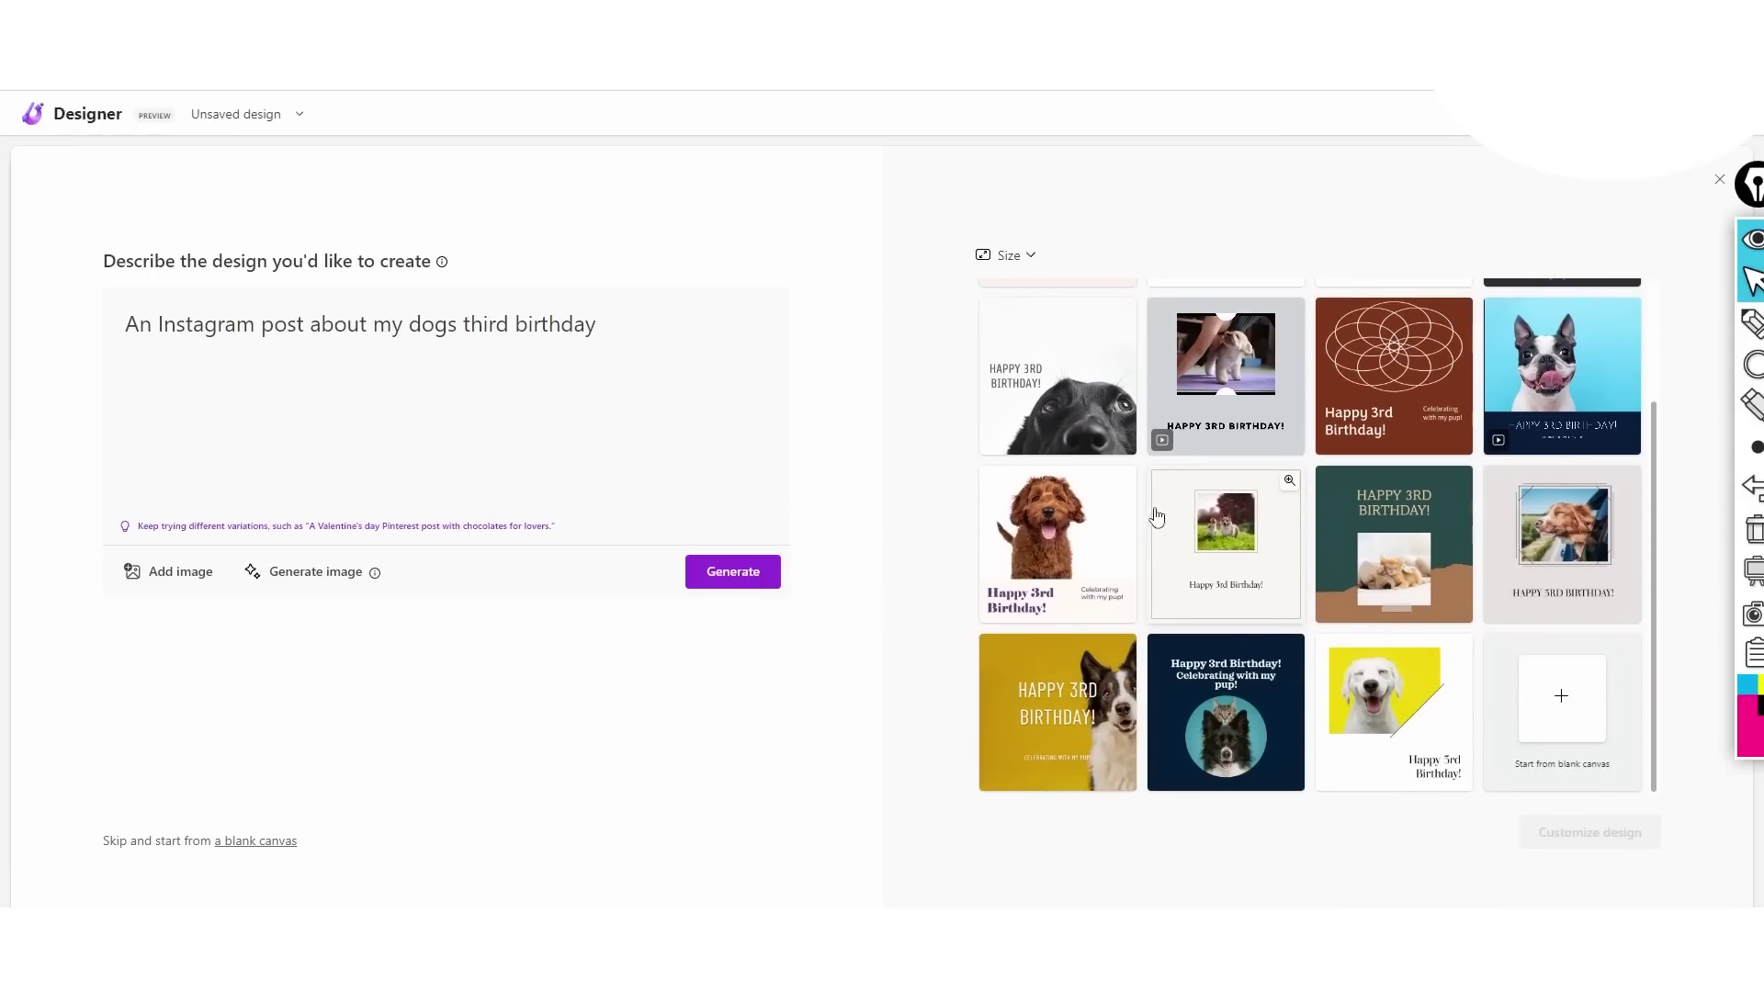
left_click(1064, 565)
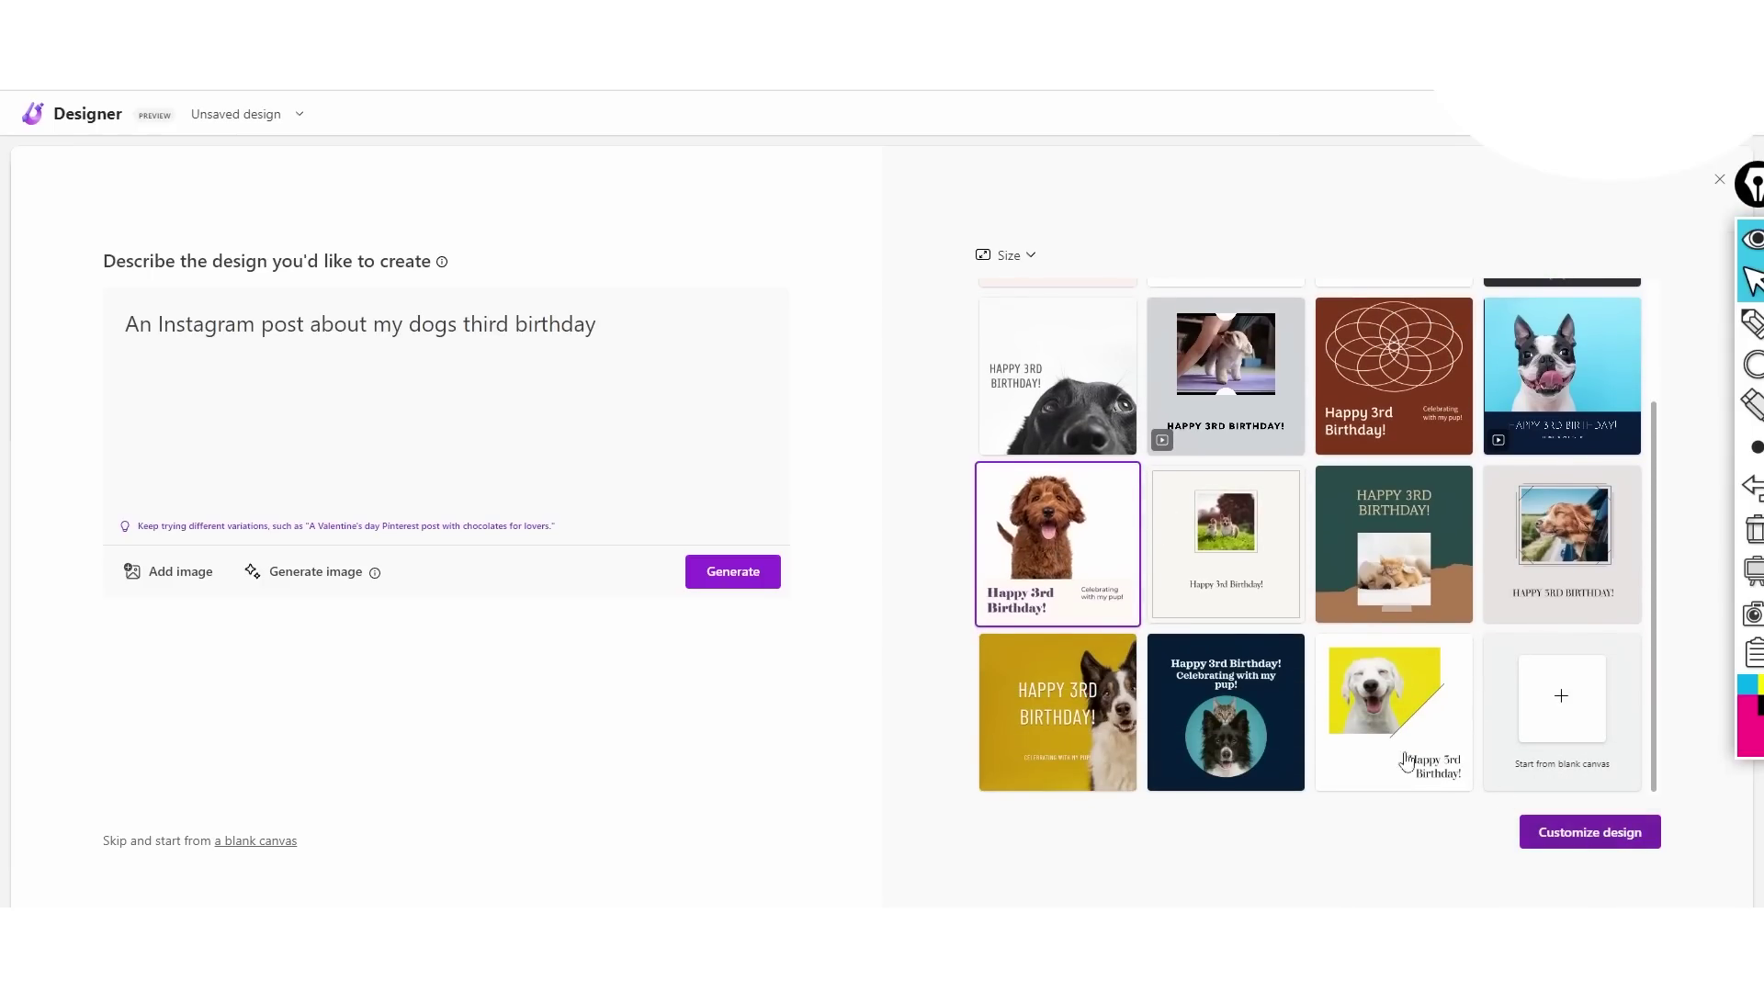
left_click(1589, 831)
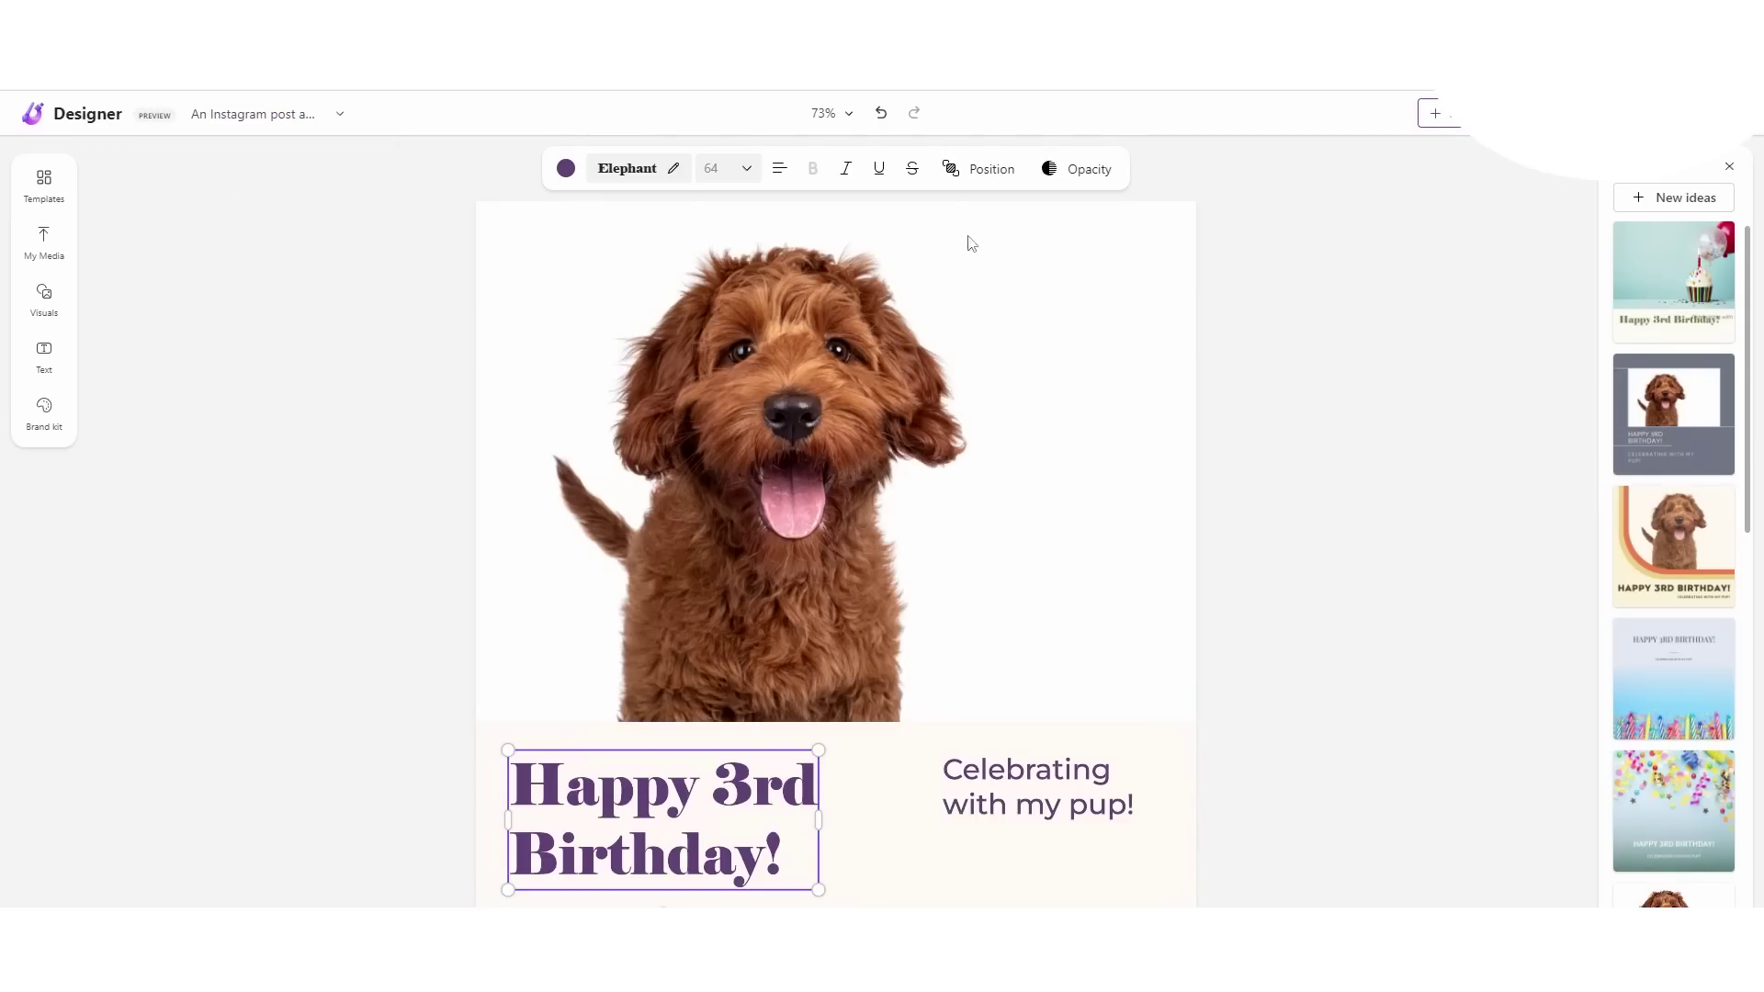
scroll(1669, 255, "down", 10)
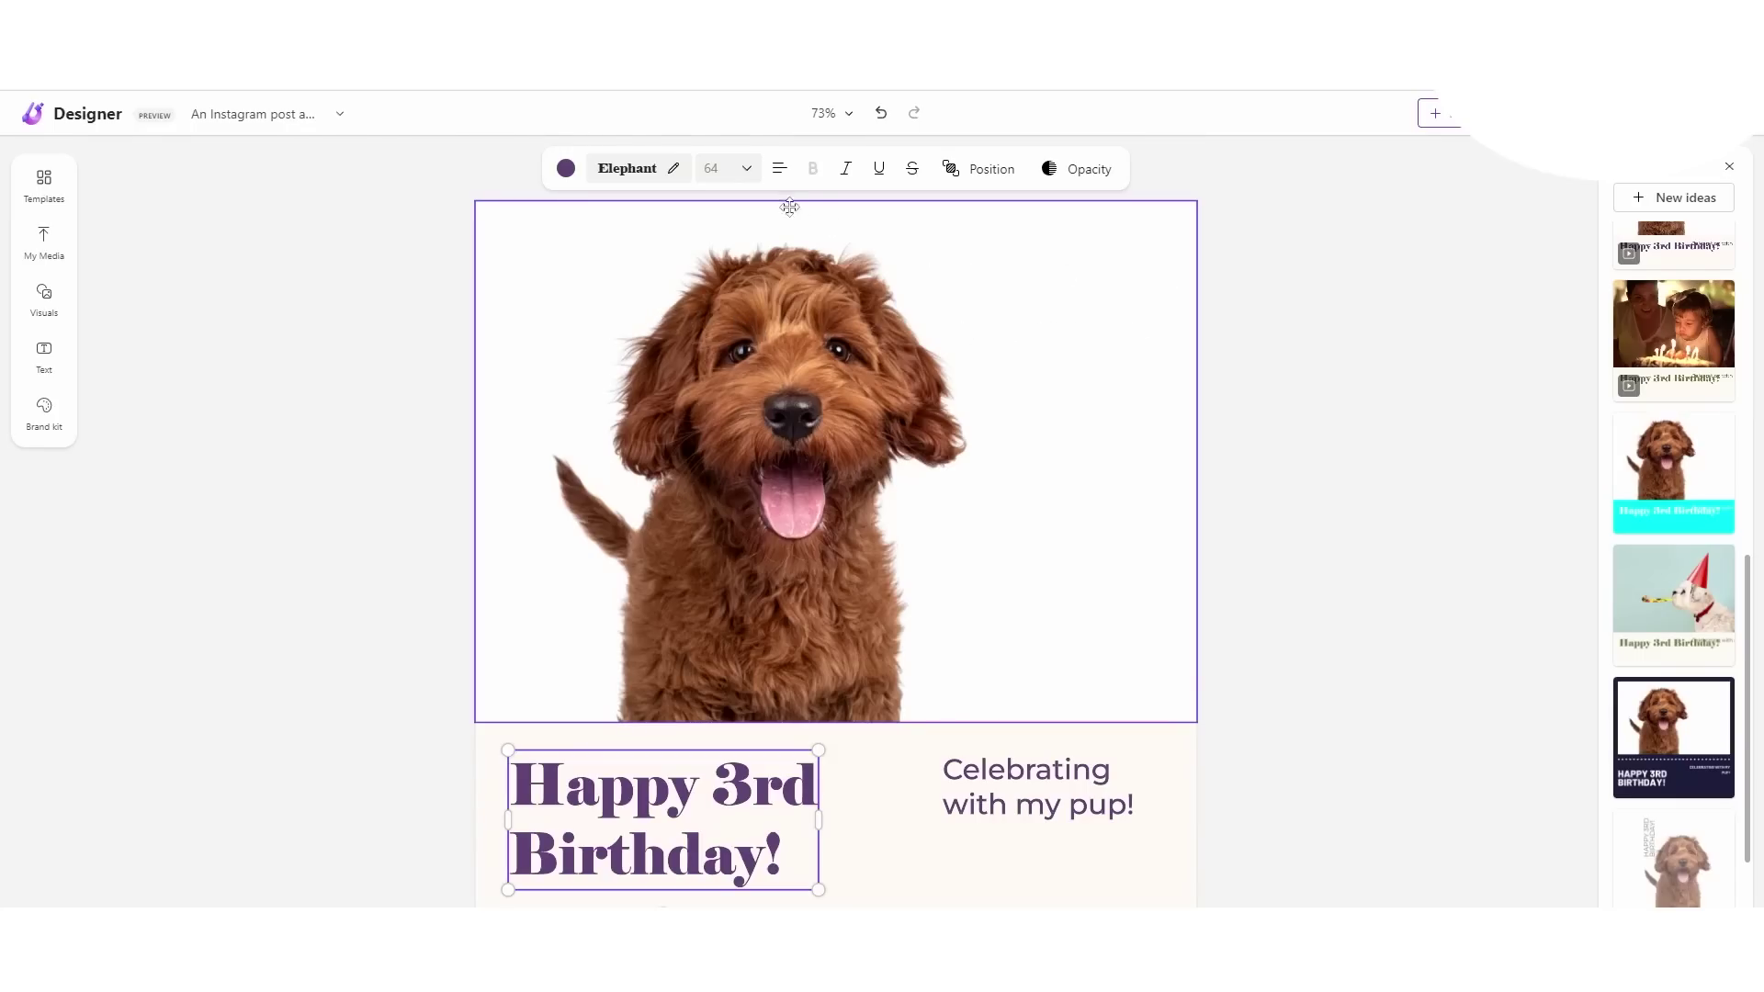
scroll(1656, 438, "down", 4)
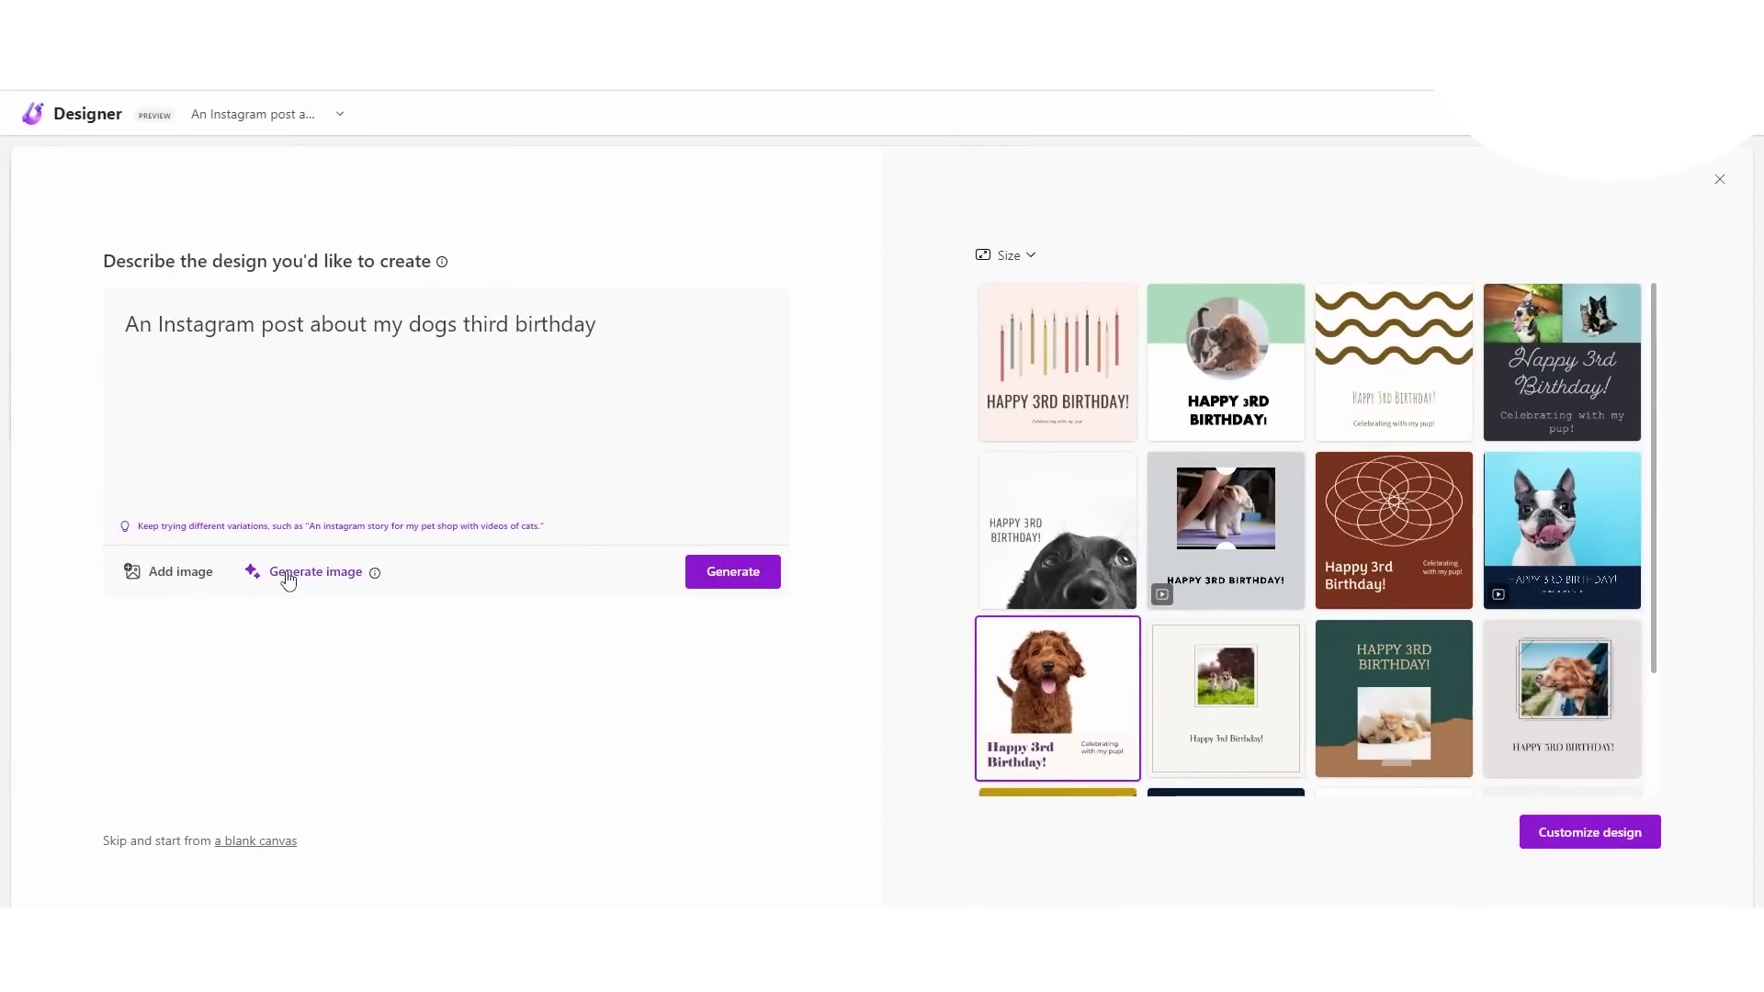
Step: Start image generation in Designer and generate images from the prompt "A mclaren 650s" in Bing Image Creator
left_click(339, 573)
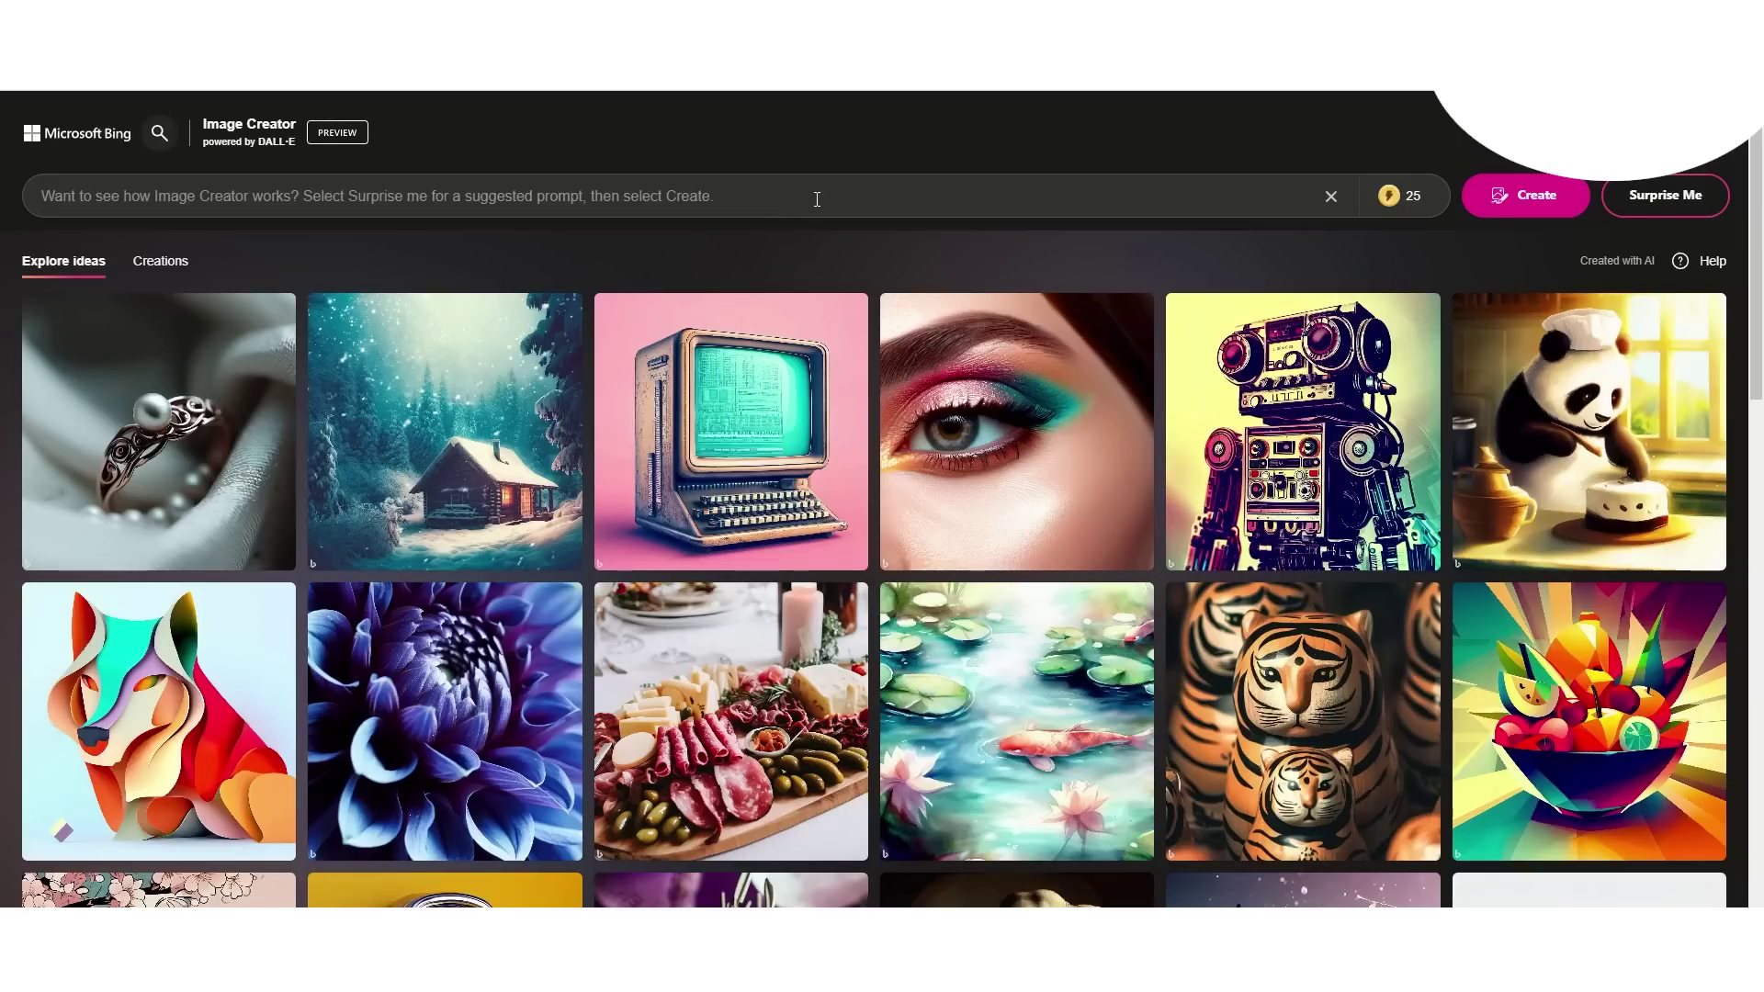
type("A mclaren 650s")
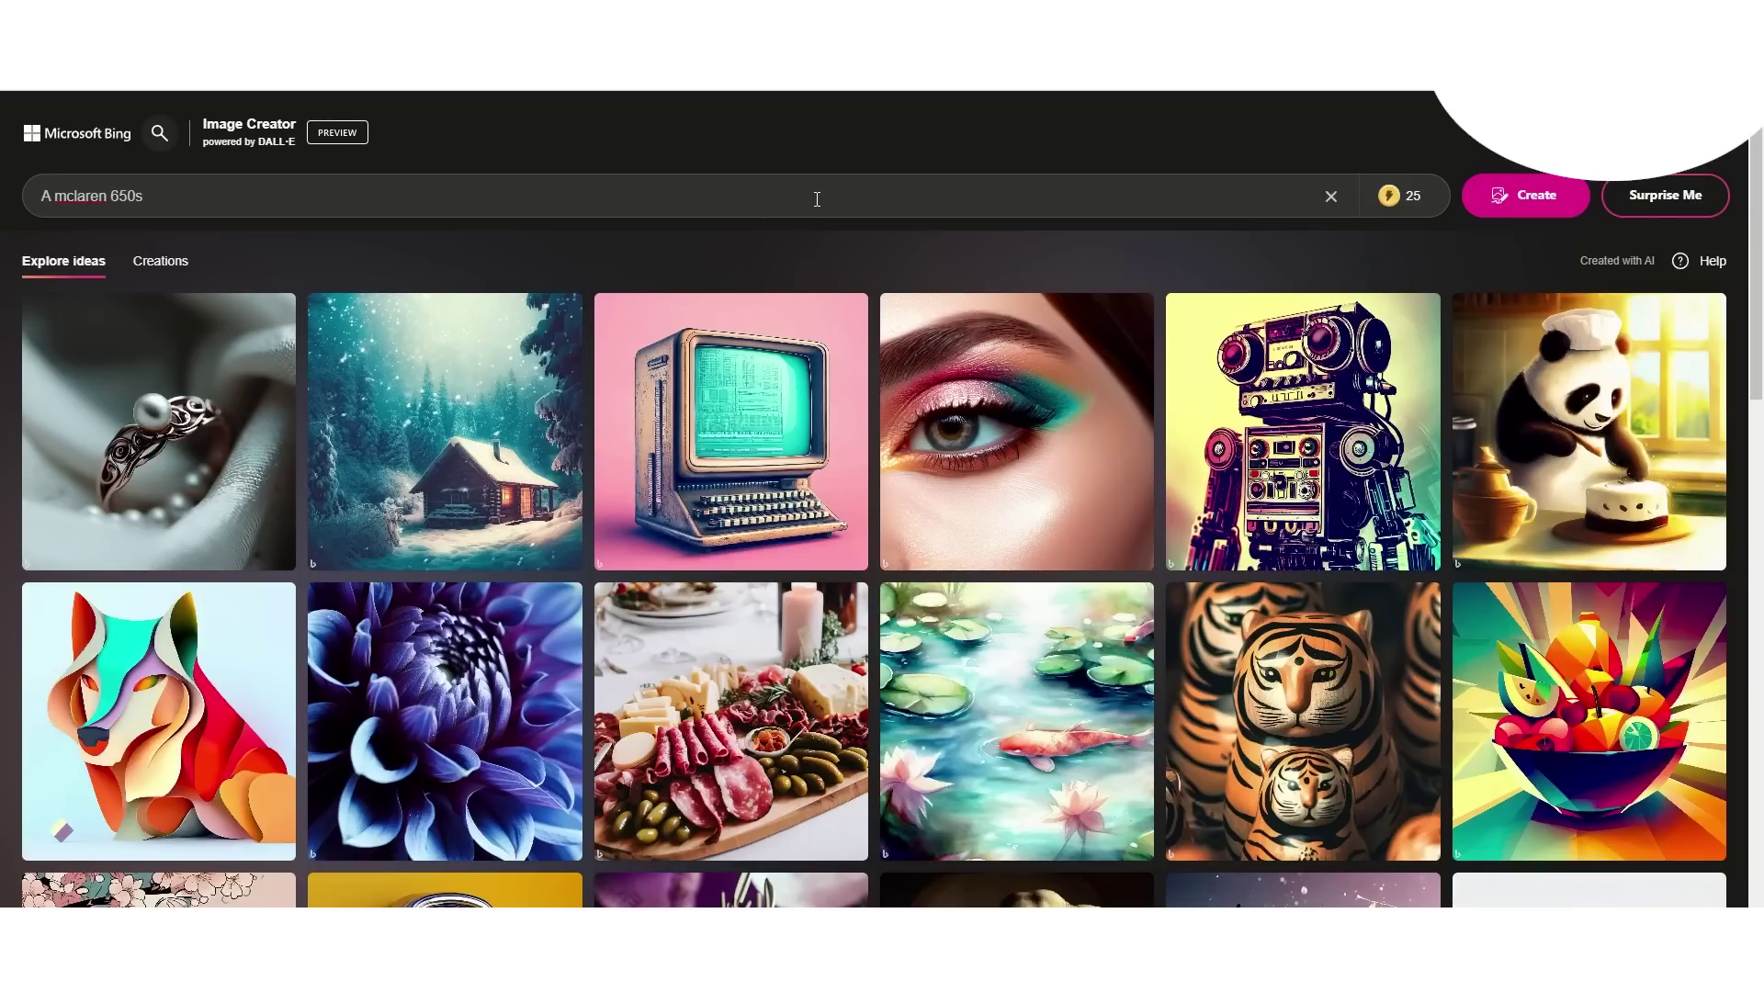
key("Return")
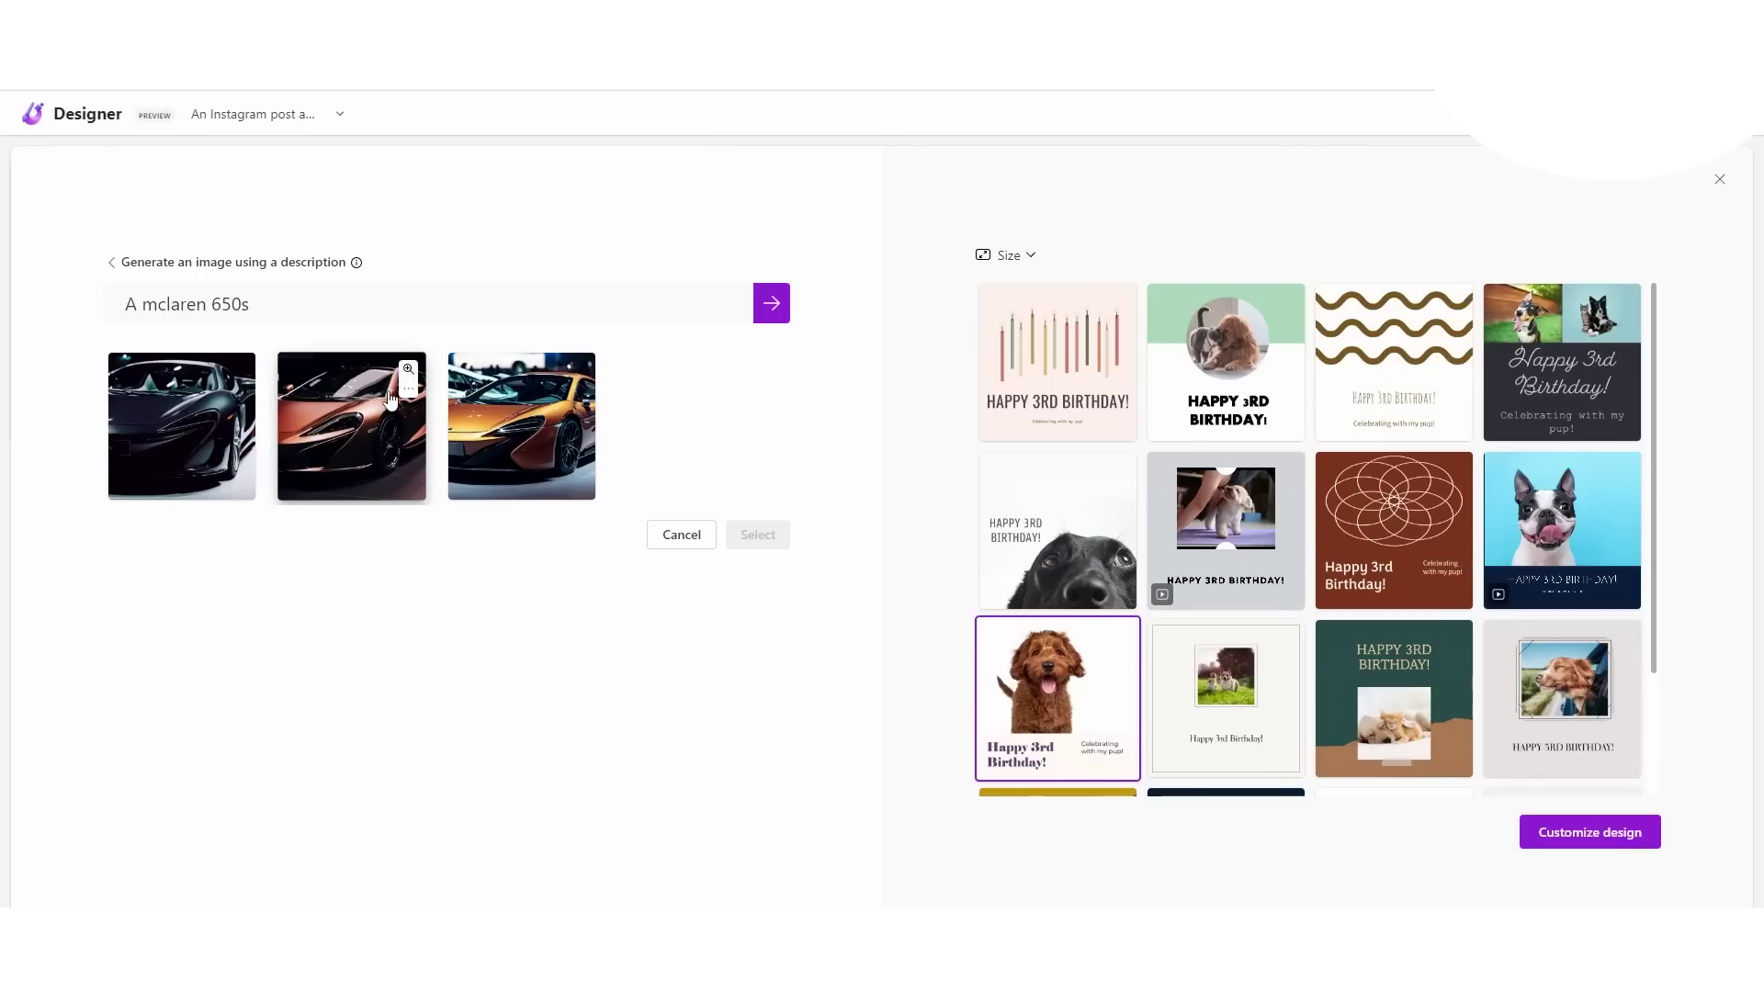
Step: Compare the enlarged copper car image in Designer with the grey car image in Bing Image Creator
left_click(408, 371)
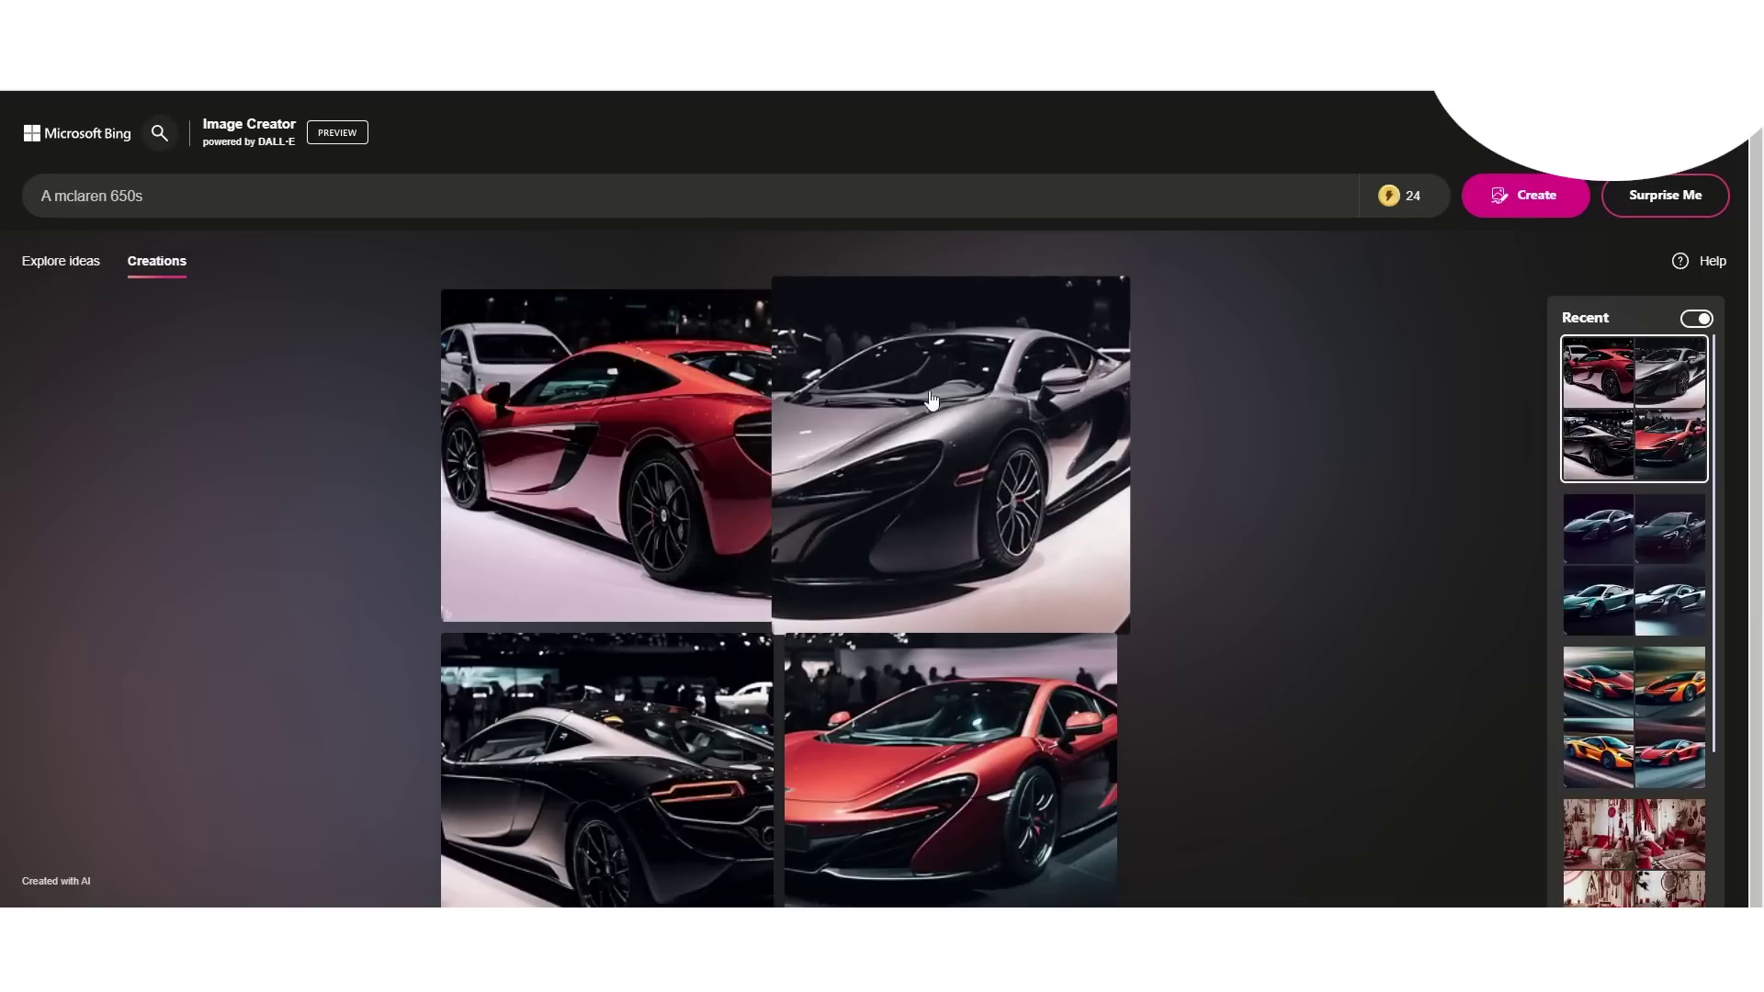
left_click(987, 383)
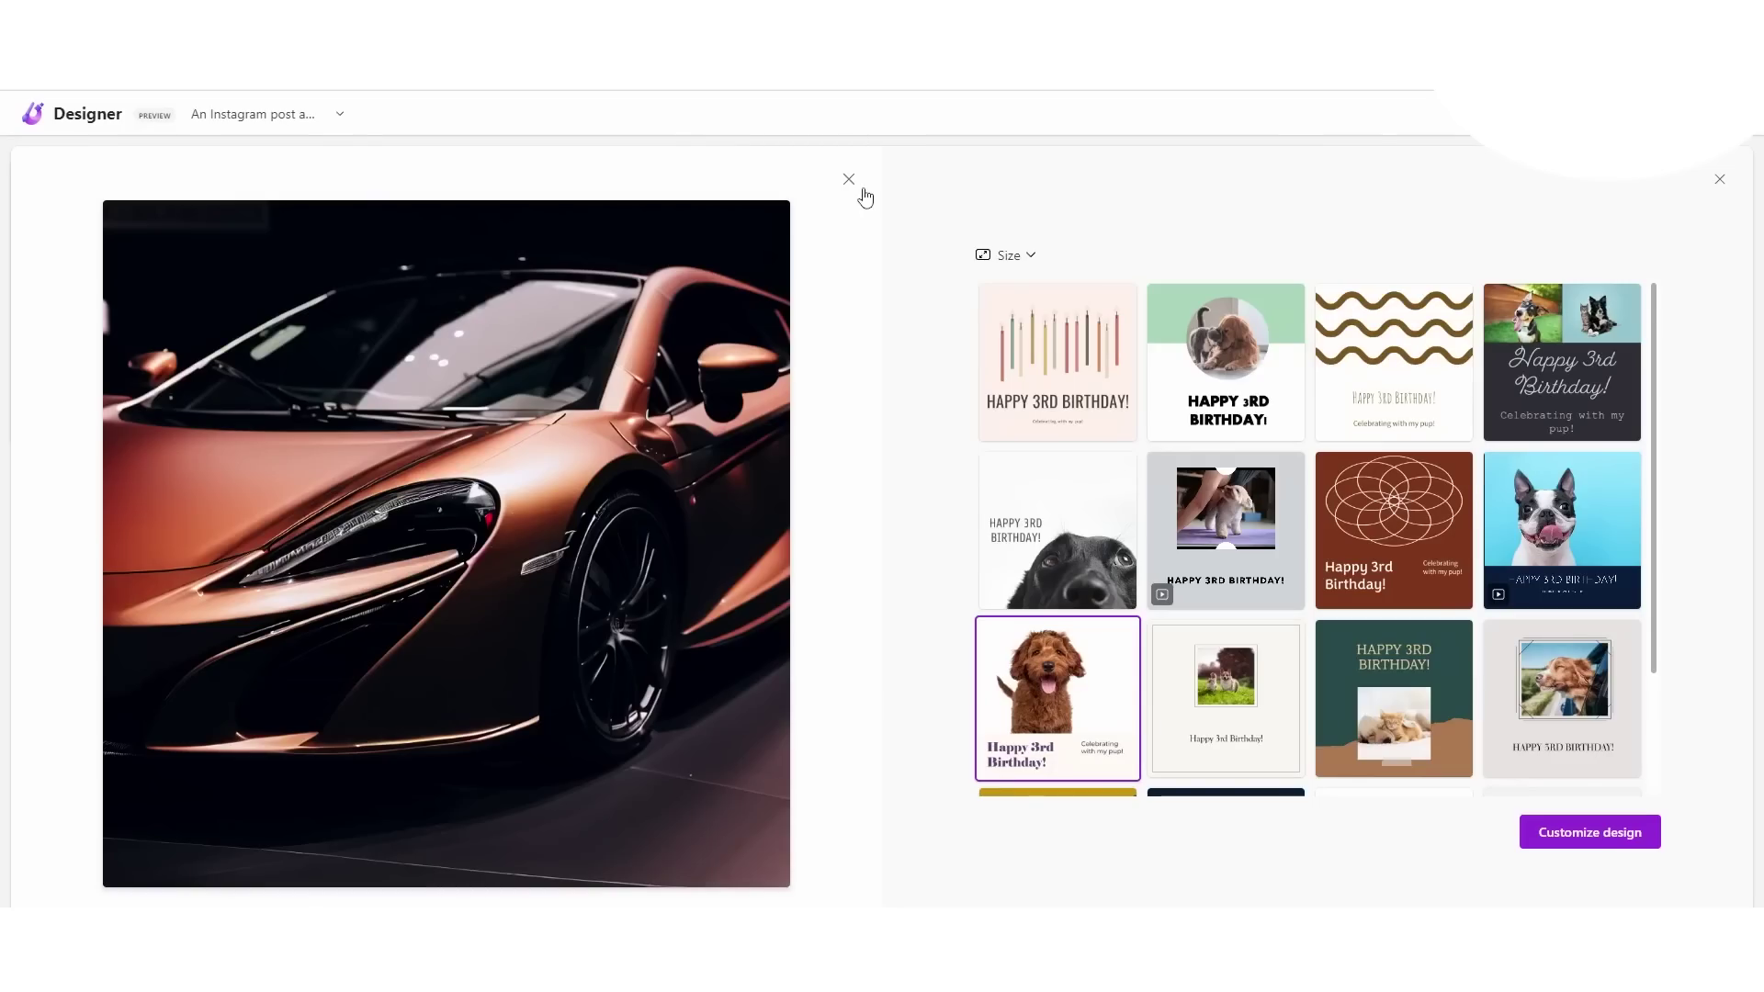
left_click(848, 180)
Step: Check the orange car image enlarged and add it to the design description
left_click(570, 415)
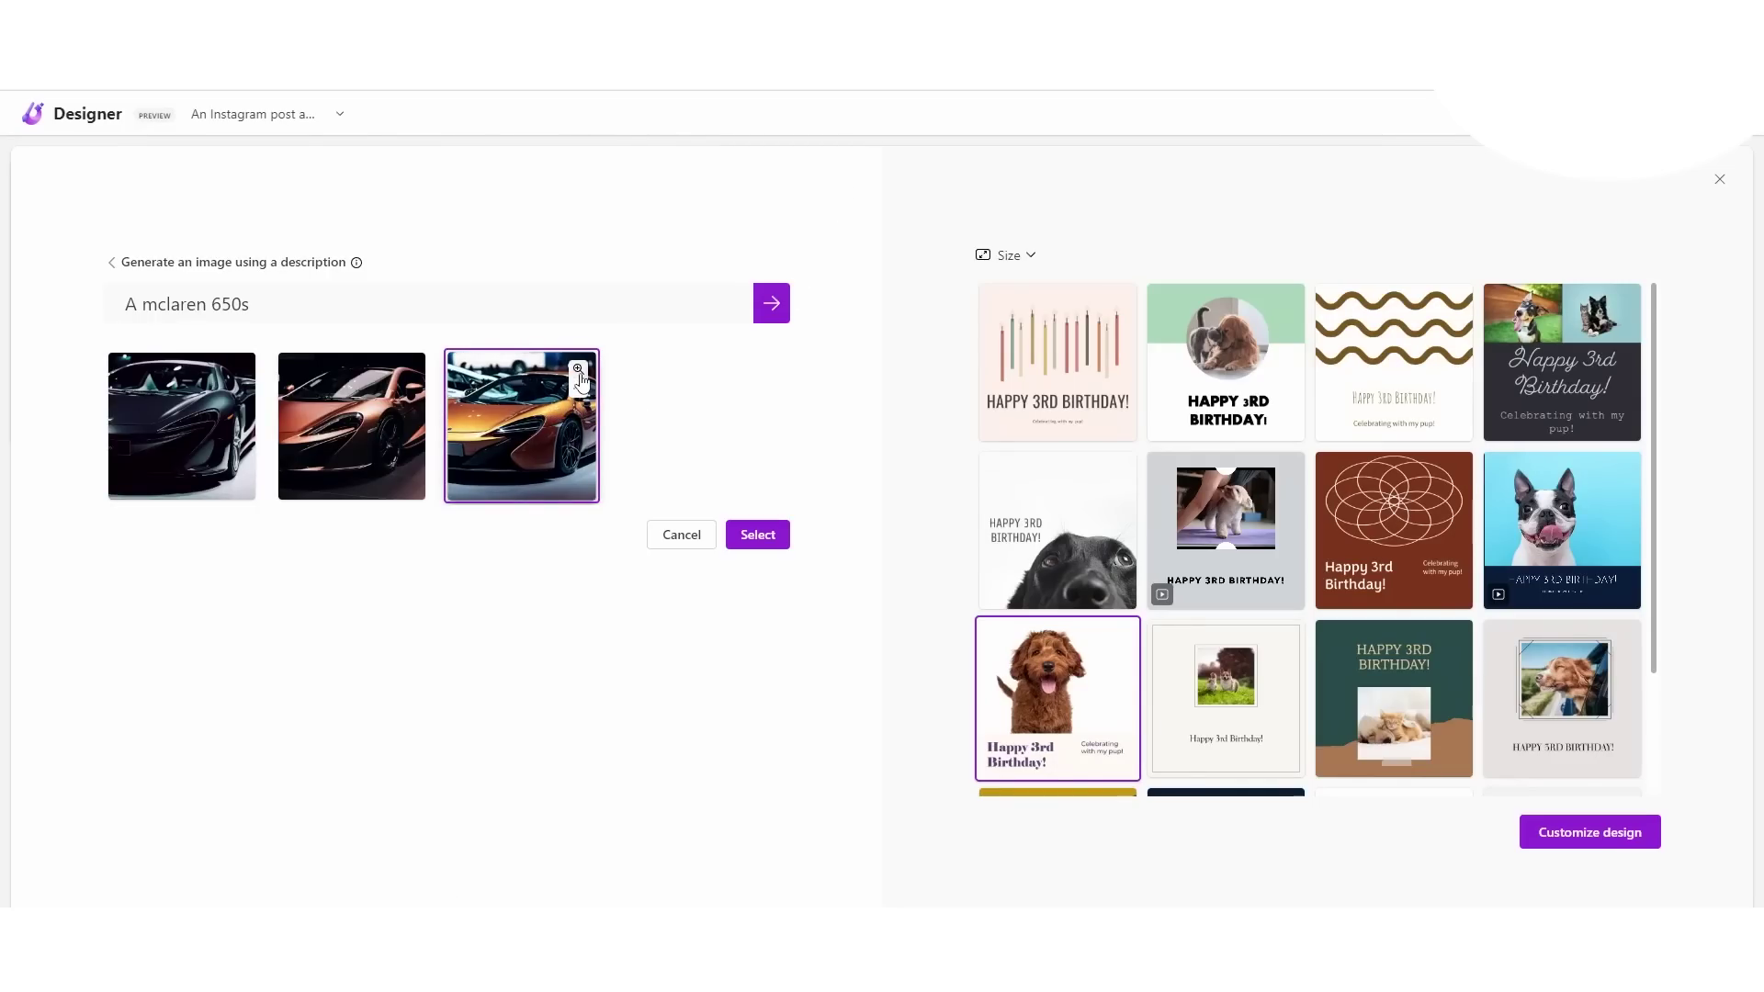
left_click(578, 371)
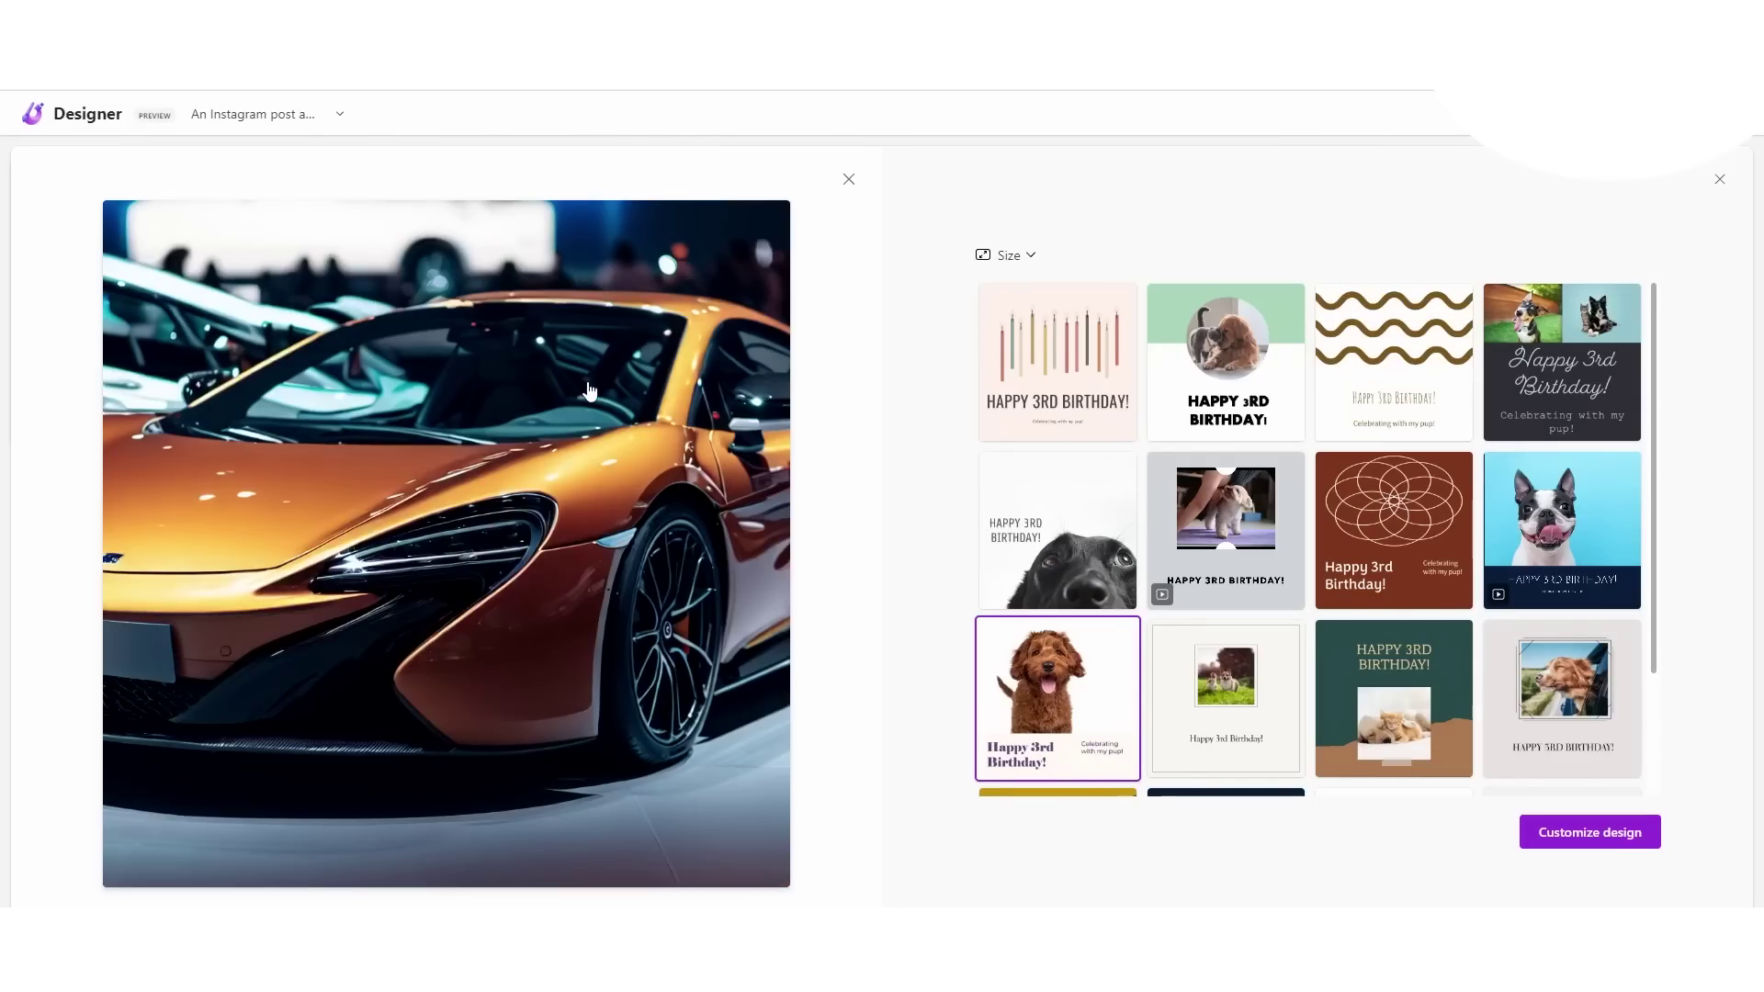
left_click(848, 180)
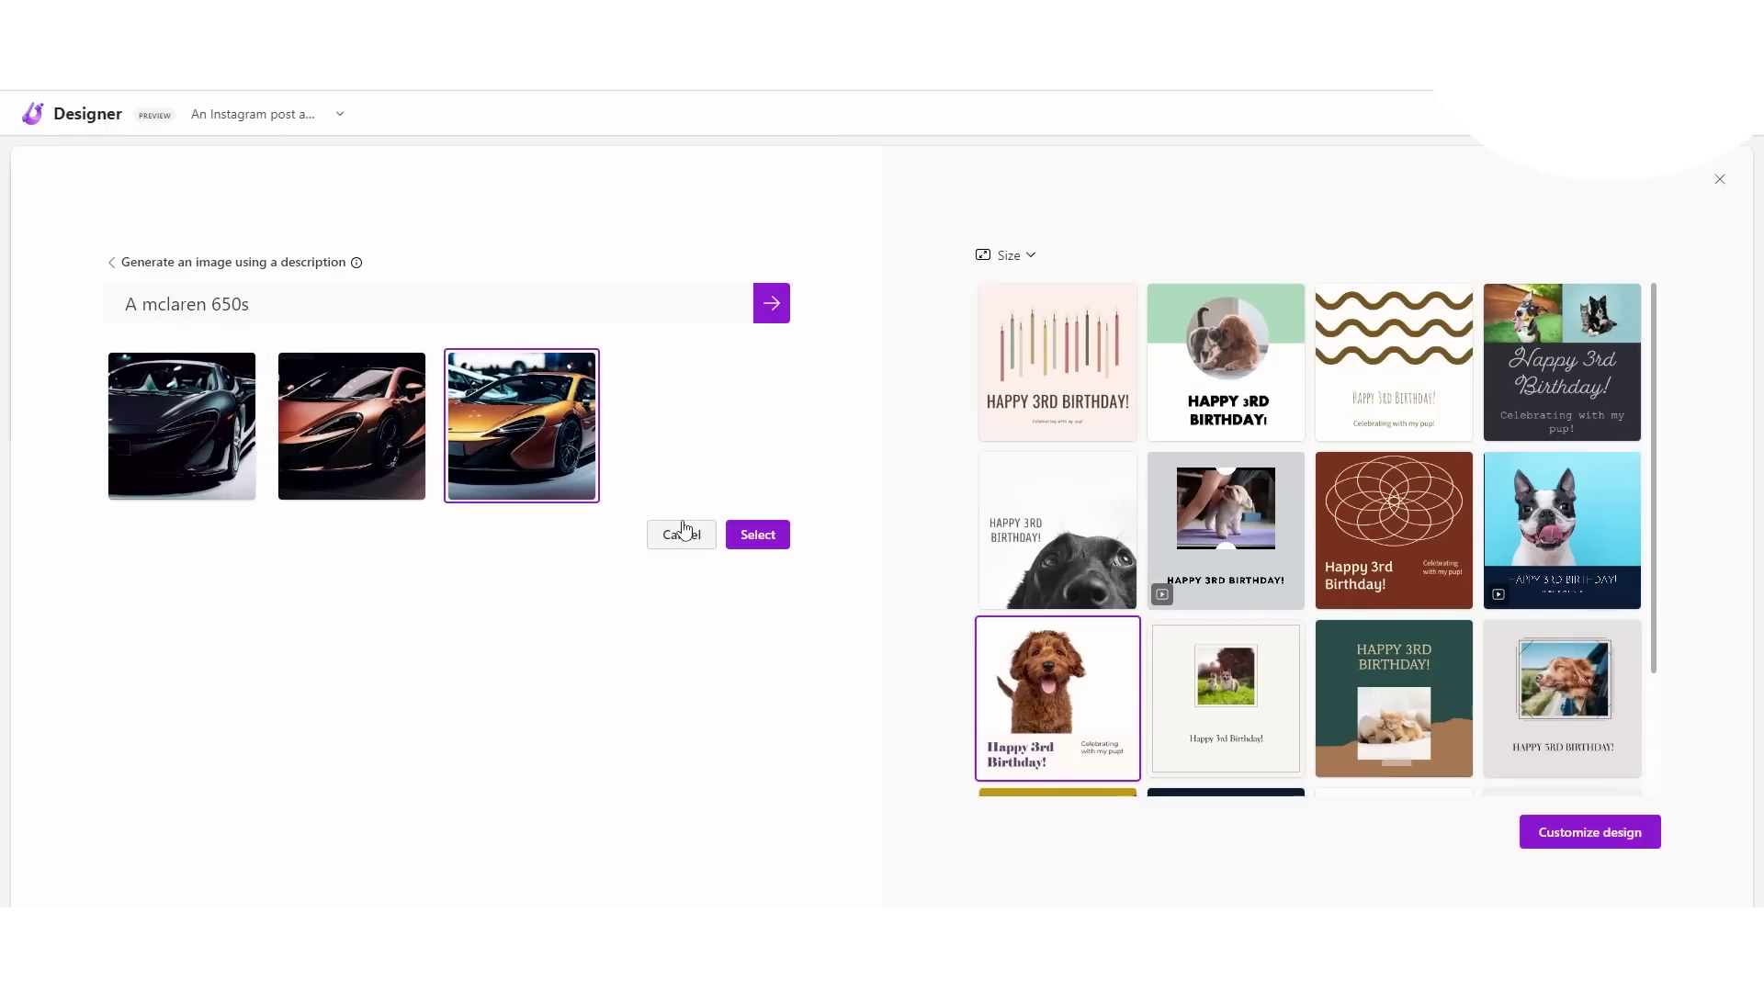
left_click(749, 545)
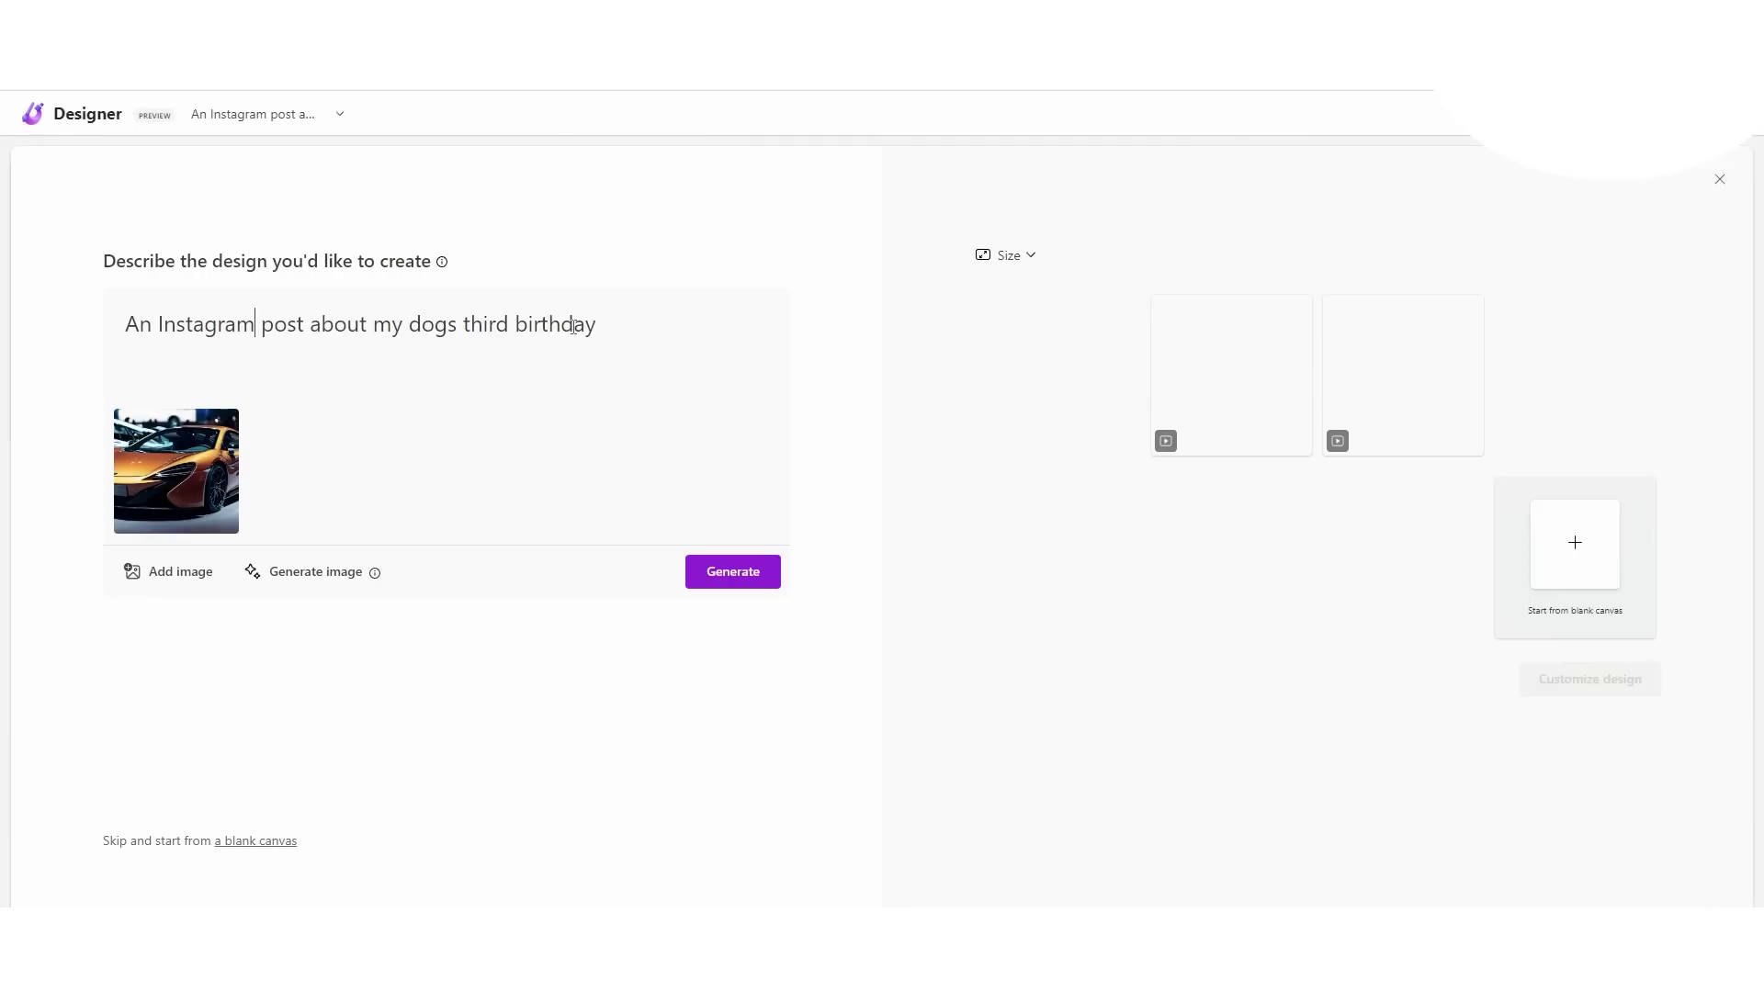
Step: Regenerate the designs with the description "An Instagram post about my new mclaren 650s" and browse them
left_click_drag(597, 326, 412, 328)
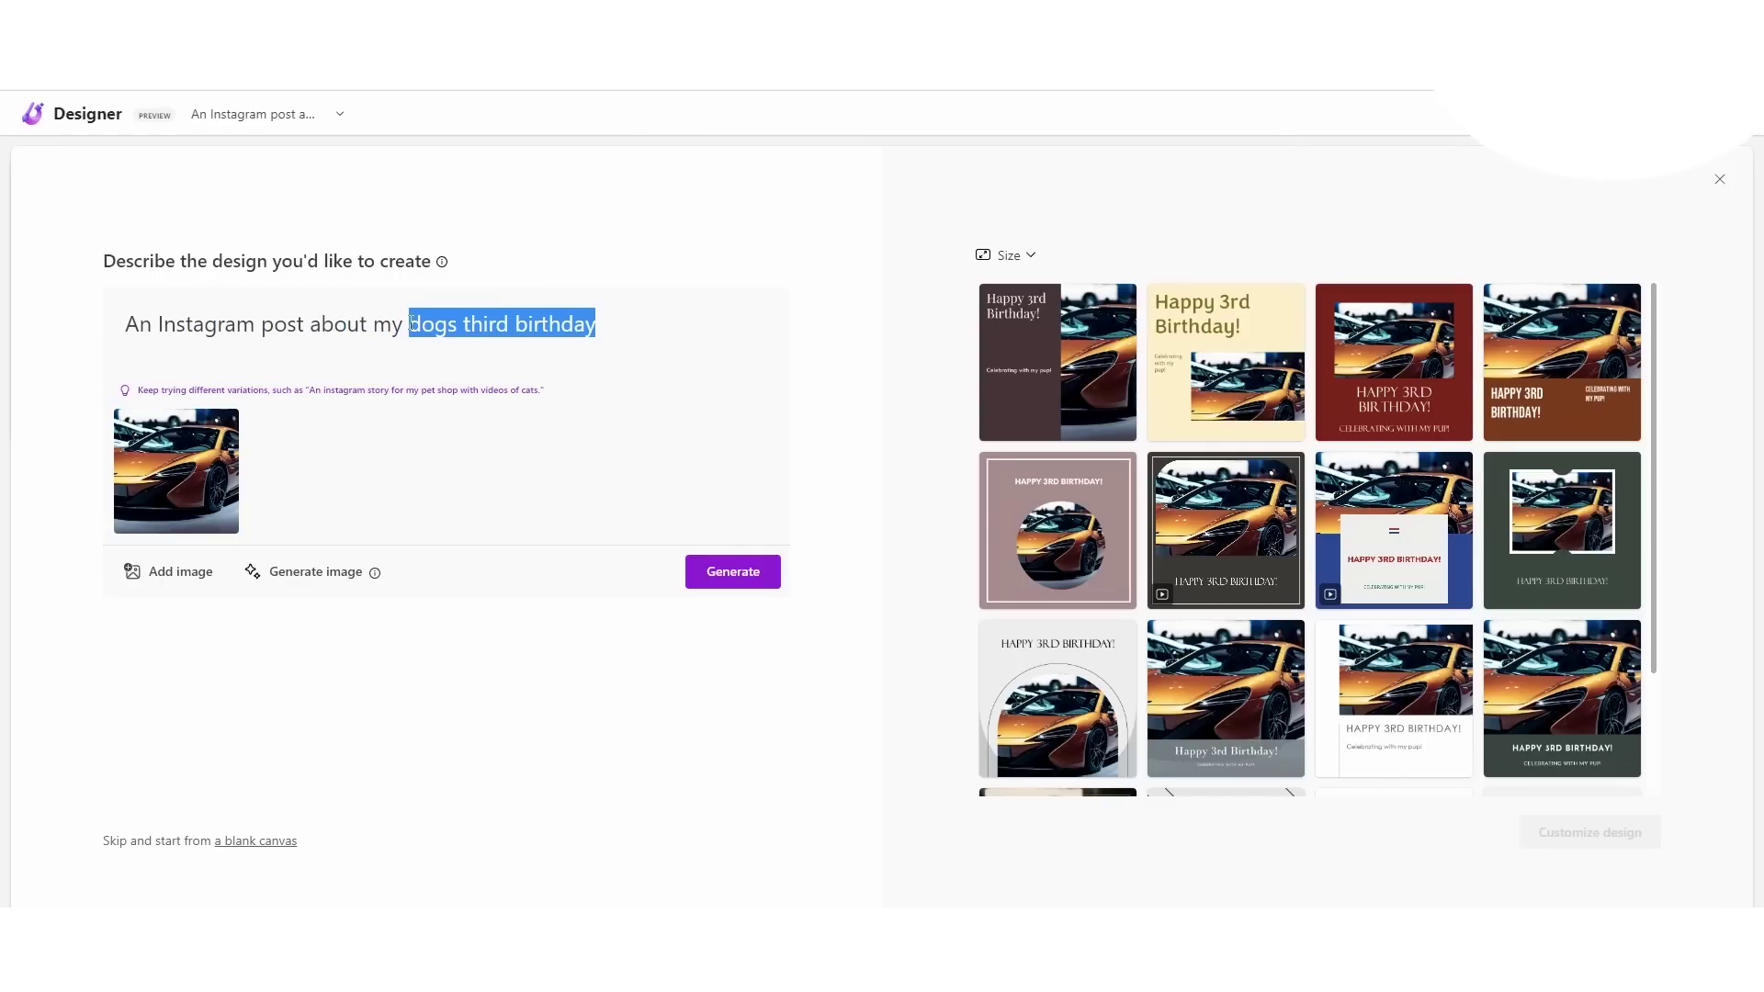
type("new mclaren 650s")
left_click(755, 579)
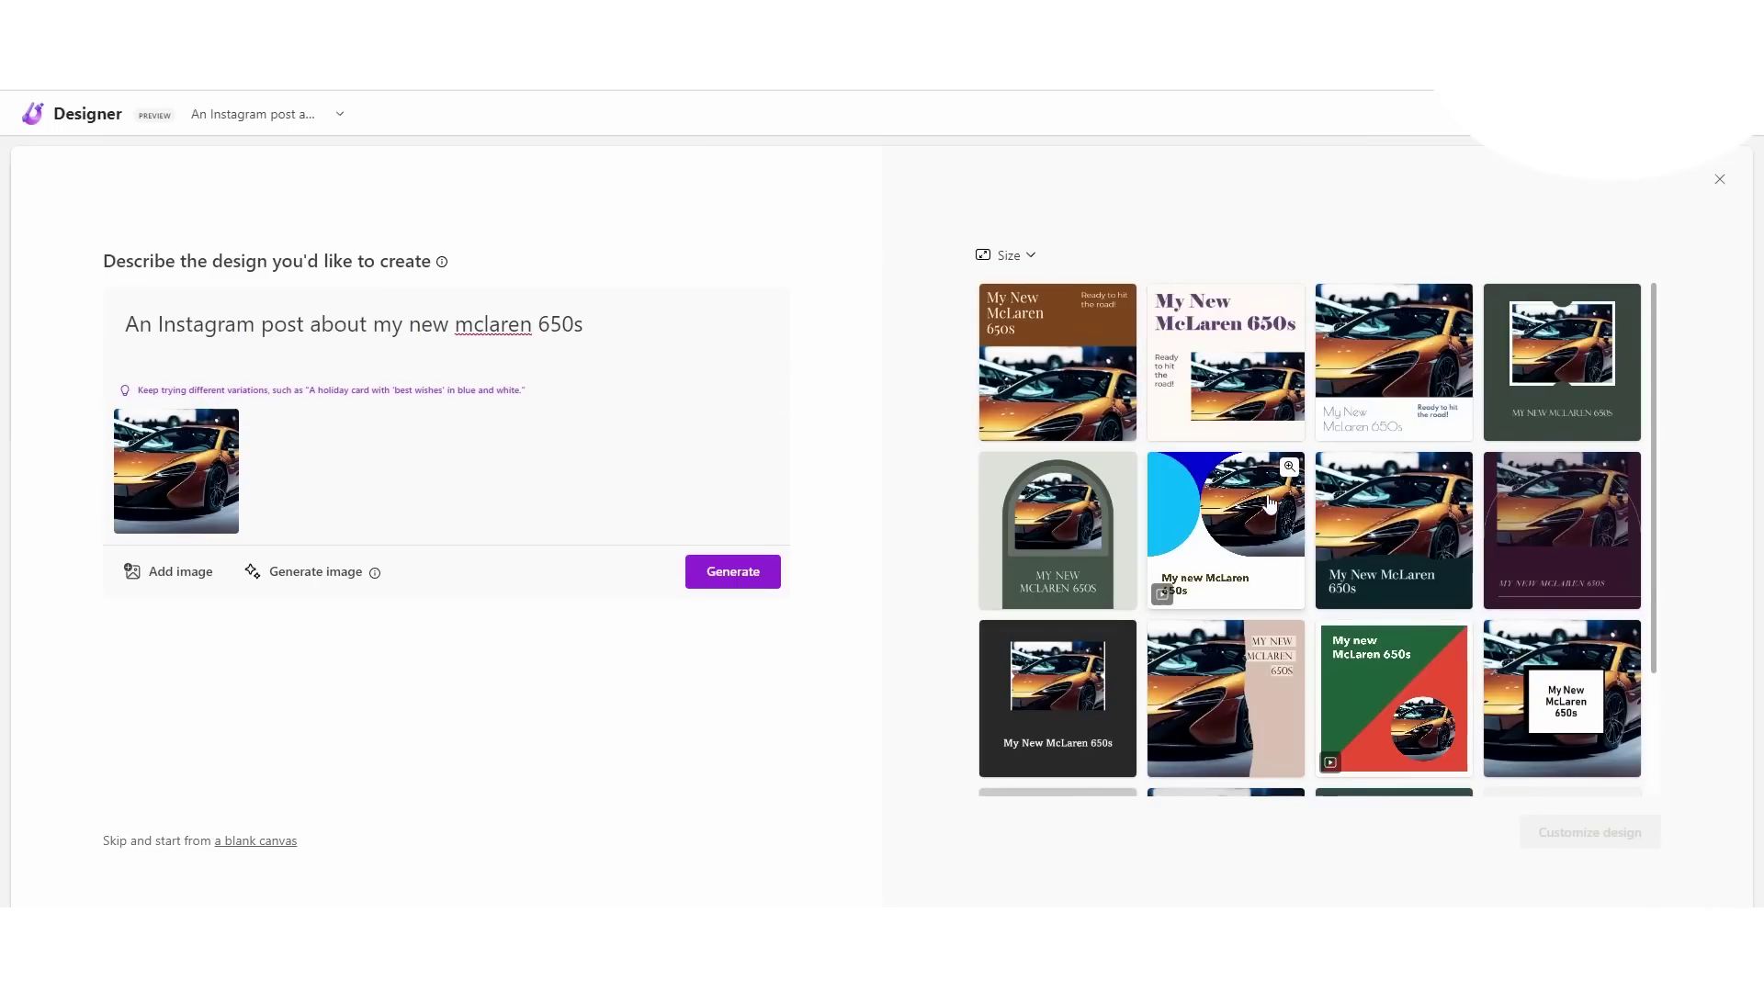
scroll(1114, 545, "down", 2)
scroll(1059, 530, "up", 2)
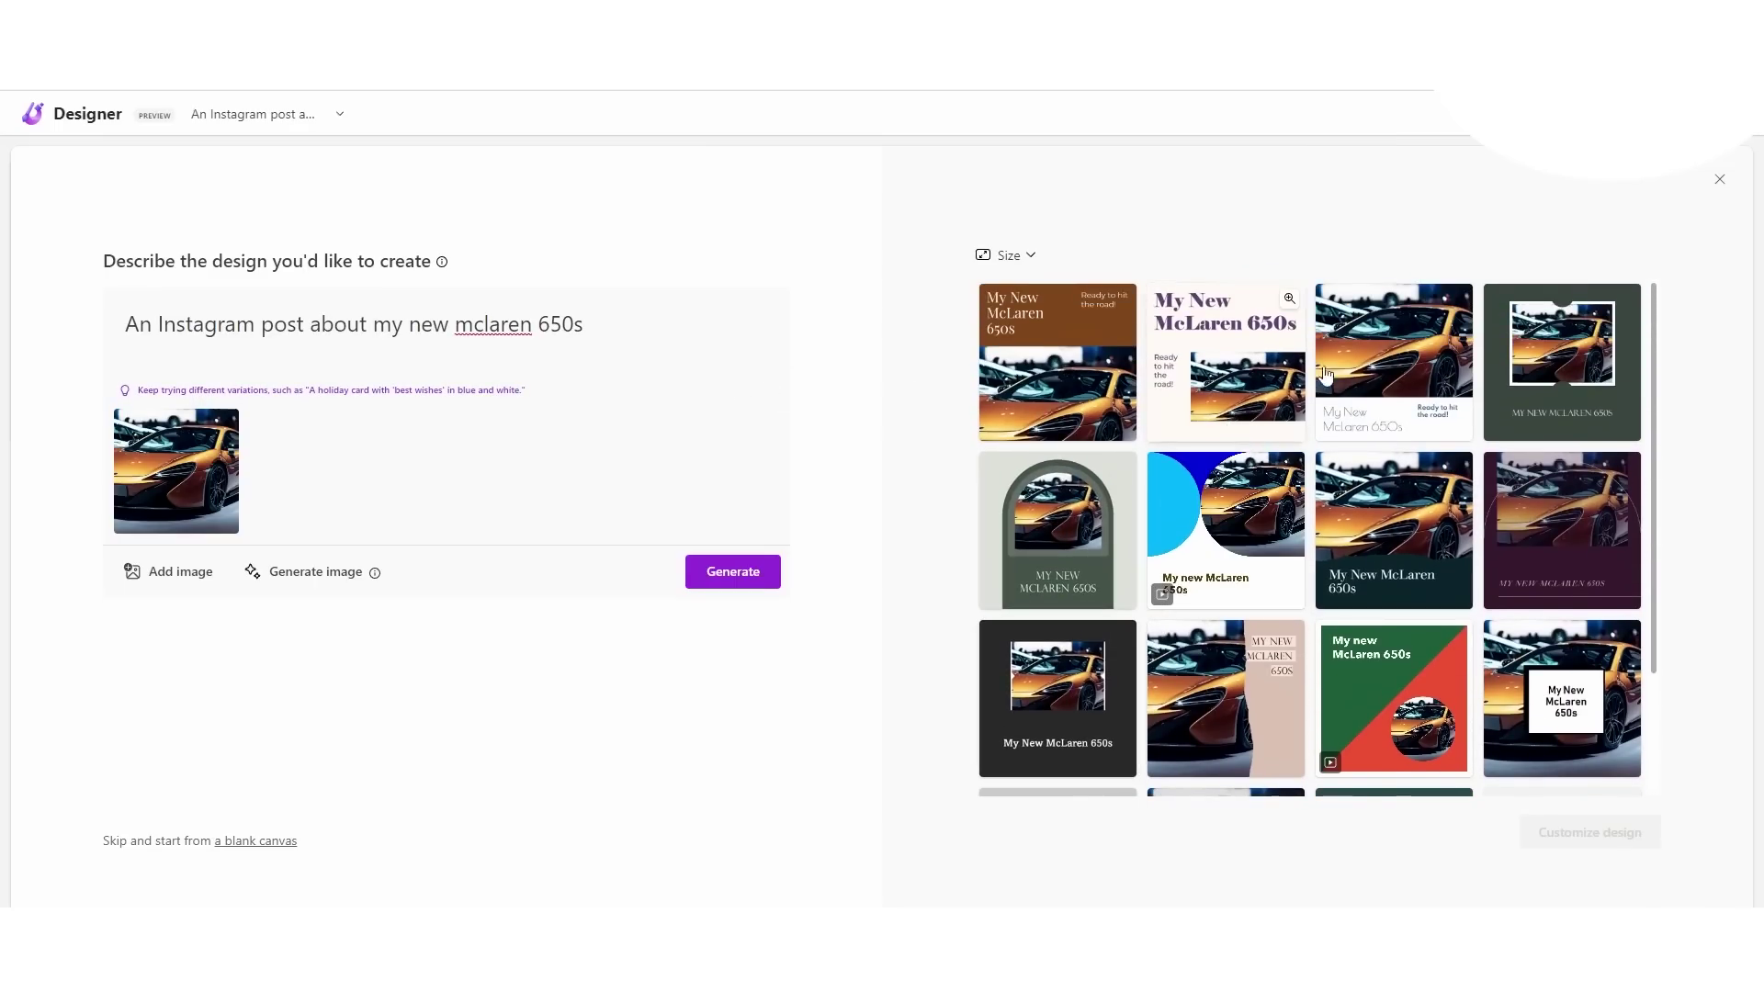
Step: Browse the generated McLaren designs and preview the animated green and red one enlarged
scroll(1539, 496, "down", 2)
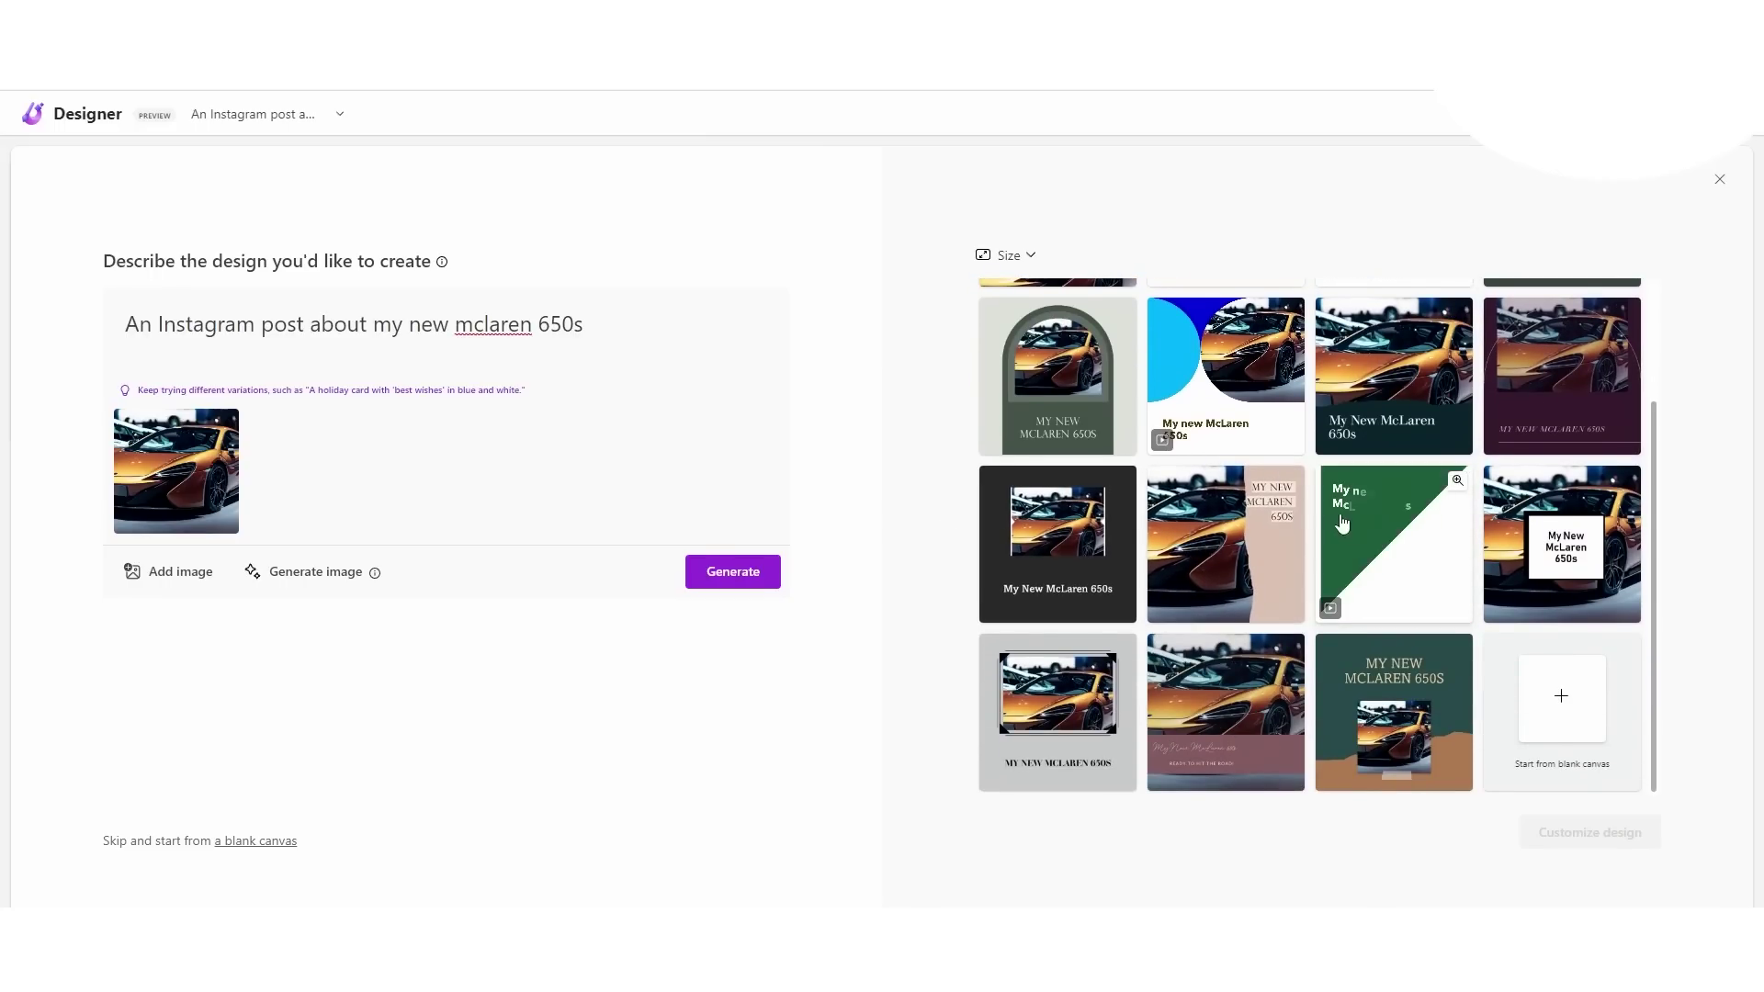
scroll(1194, 533, "up", 2)
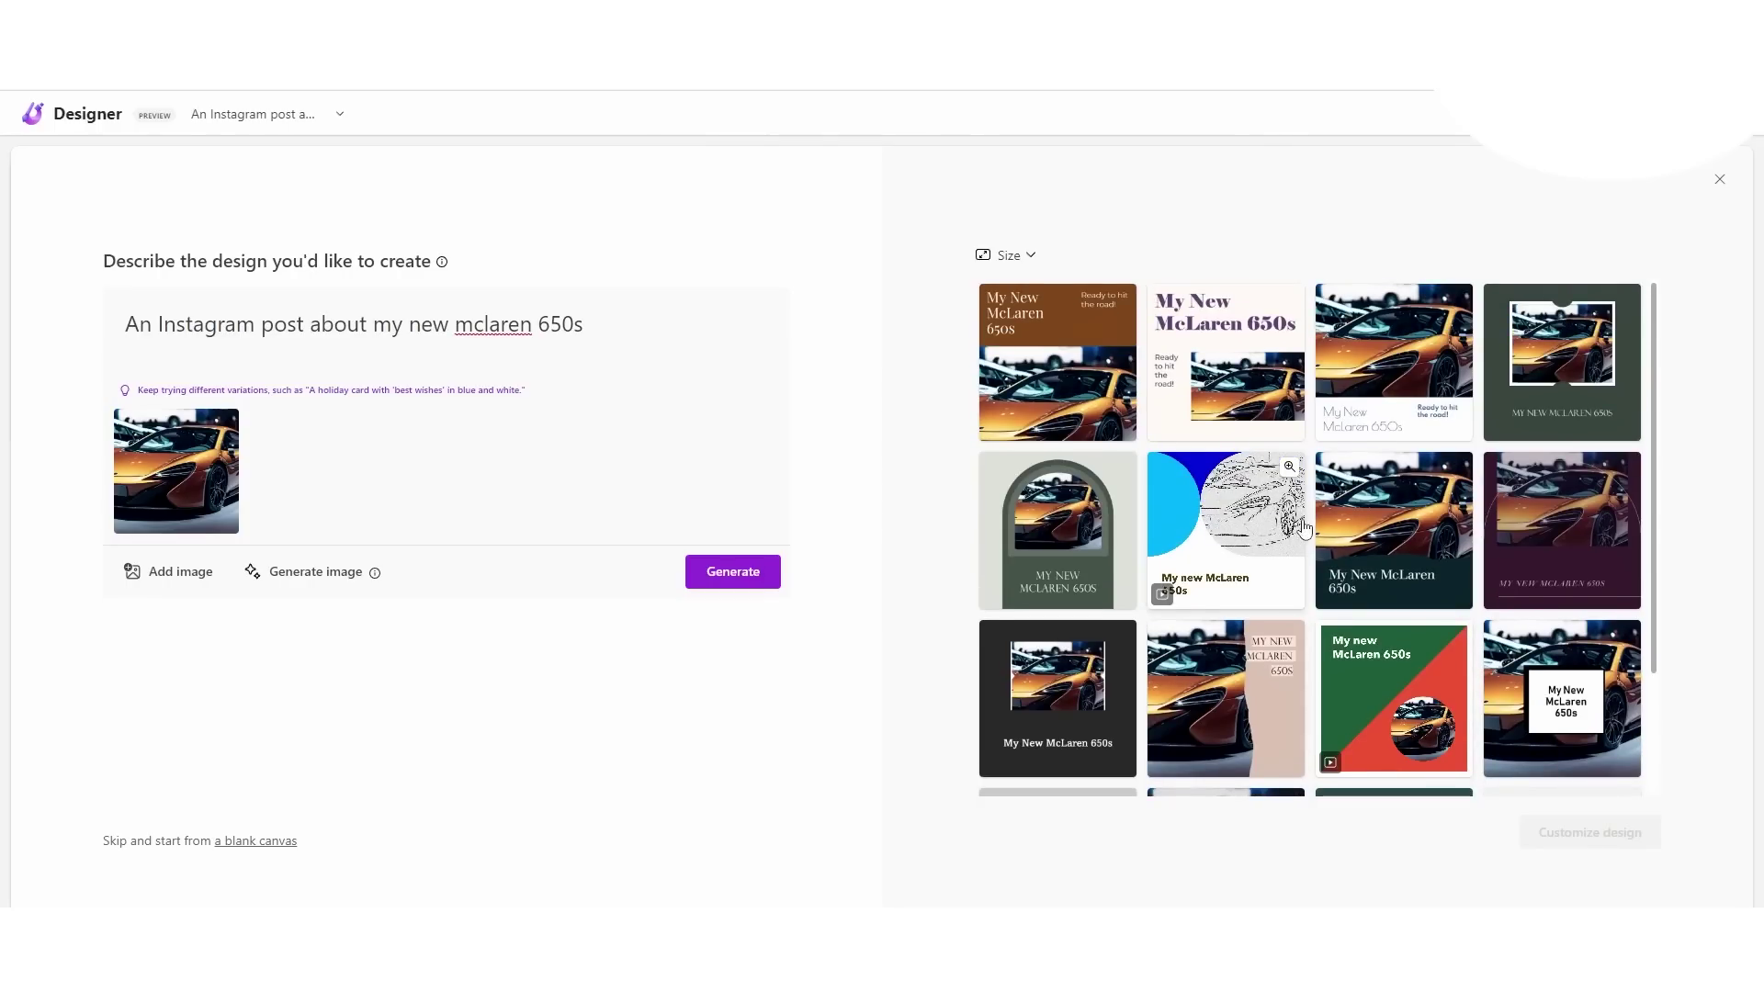
scroll(1305, 525, "down", 2)
left_click(1378, 570)
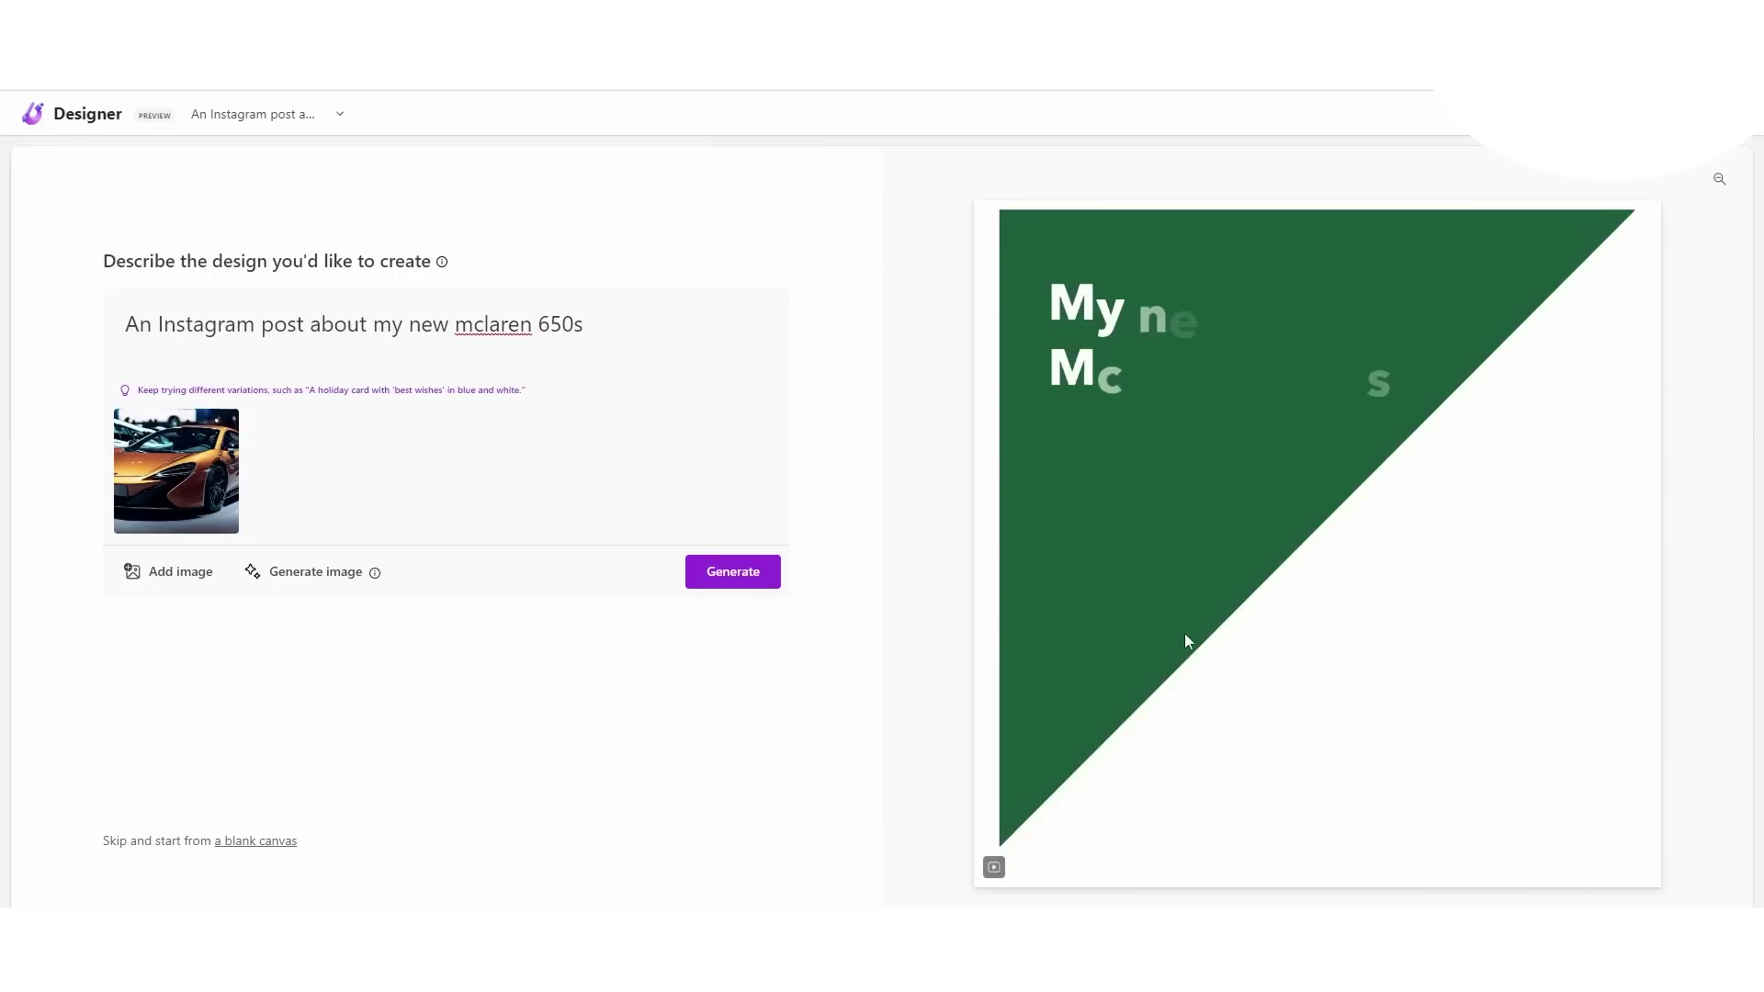
left_click(1714, 180)
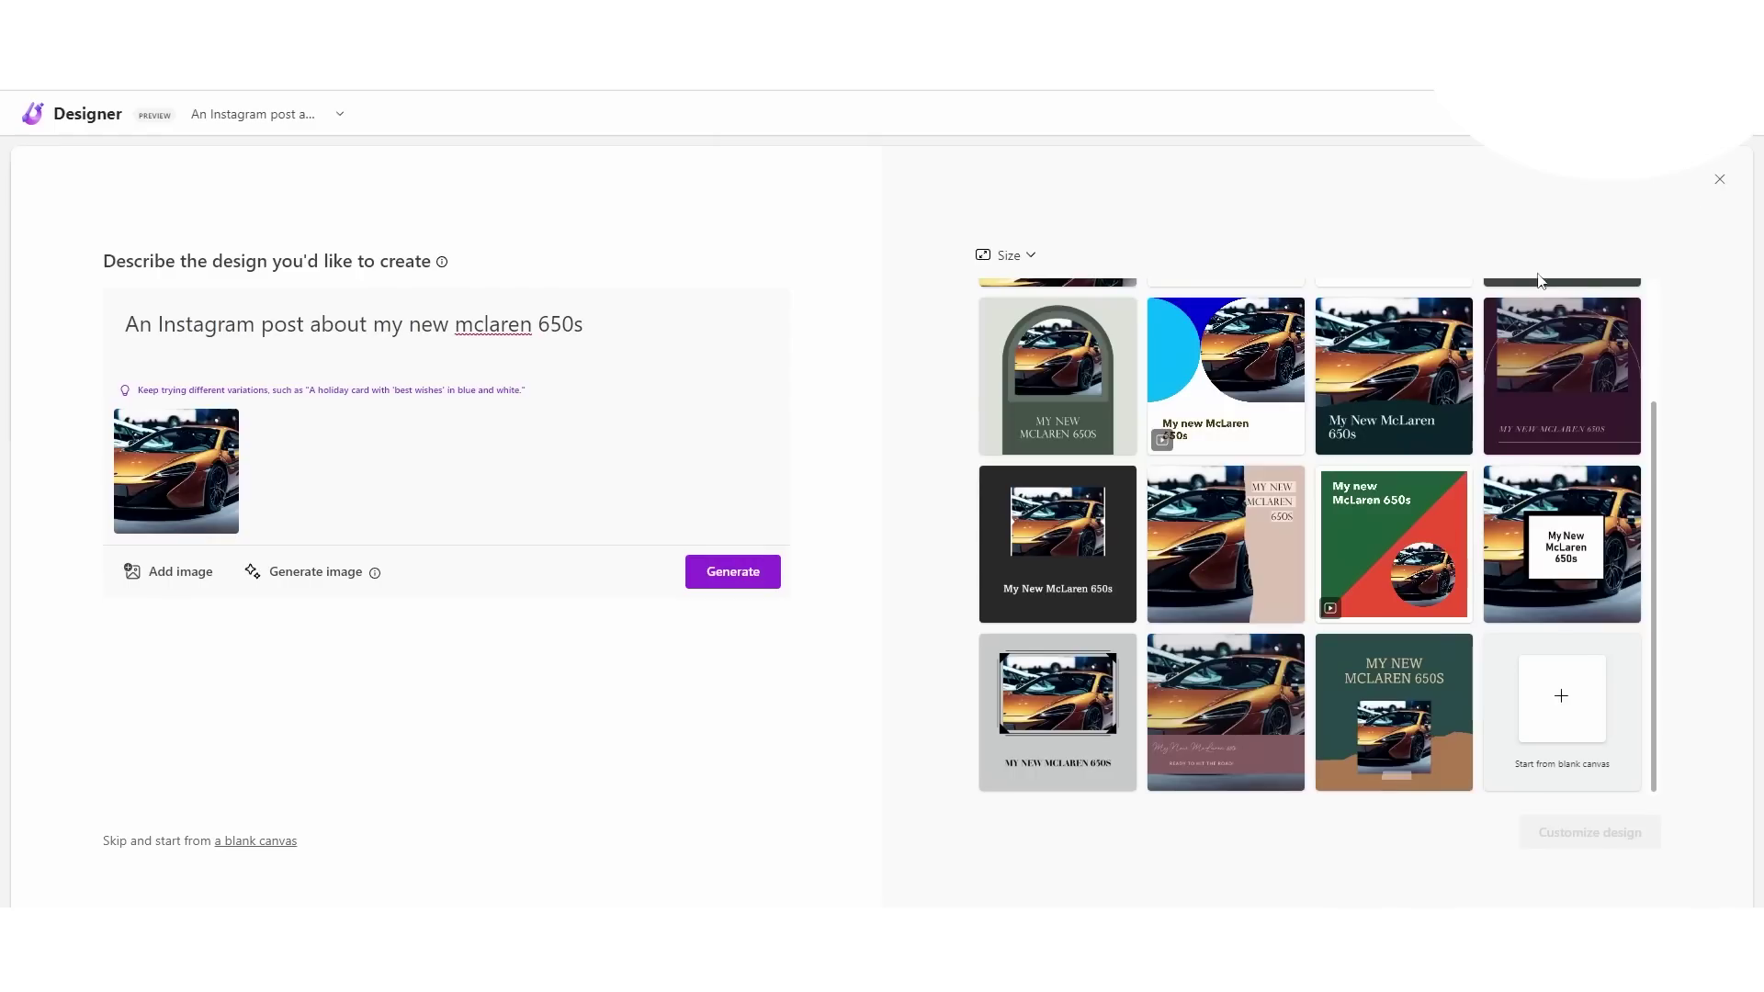
Step: Open the green and red McLaren design for customizing, replacing the current dog birthday design
scroll(1334, 530, "up", 1)
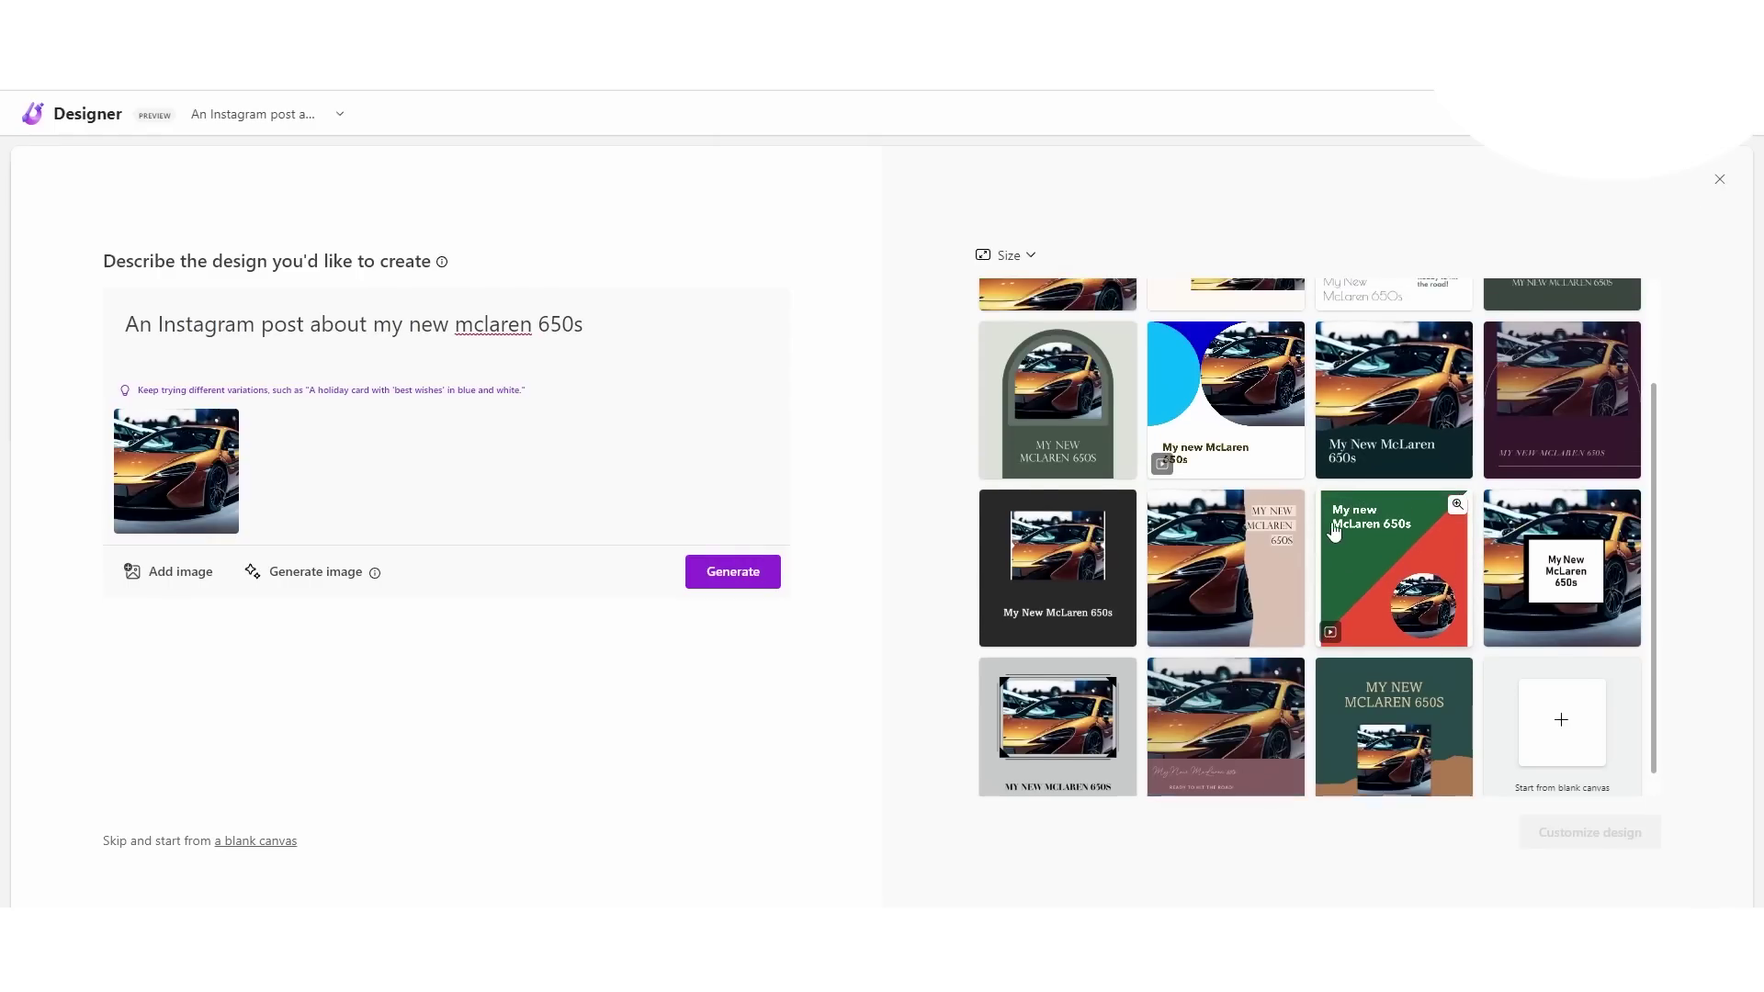
scroll(1334, 531, "up", 2)
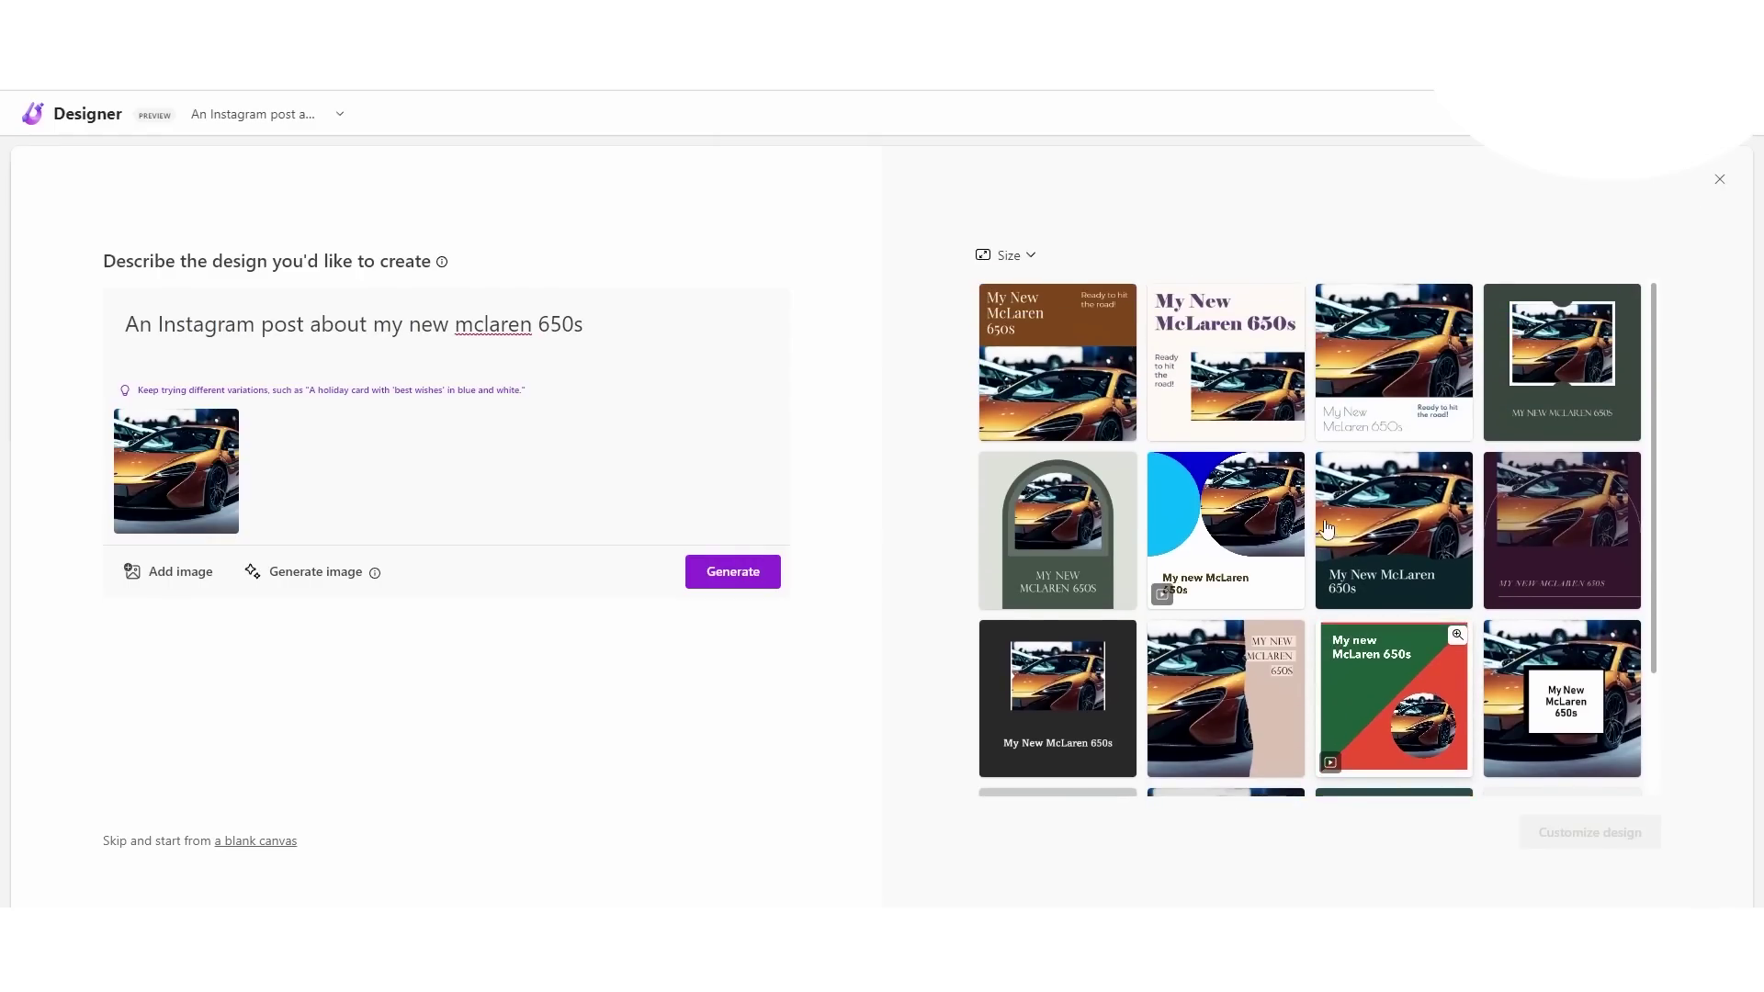
left_click(1383, 689)
left_click(1589, 831)
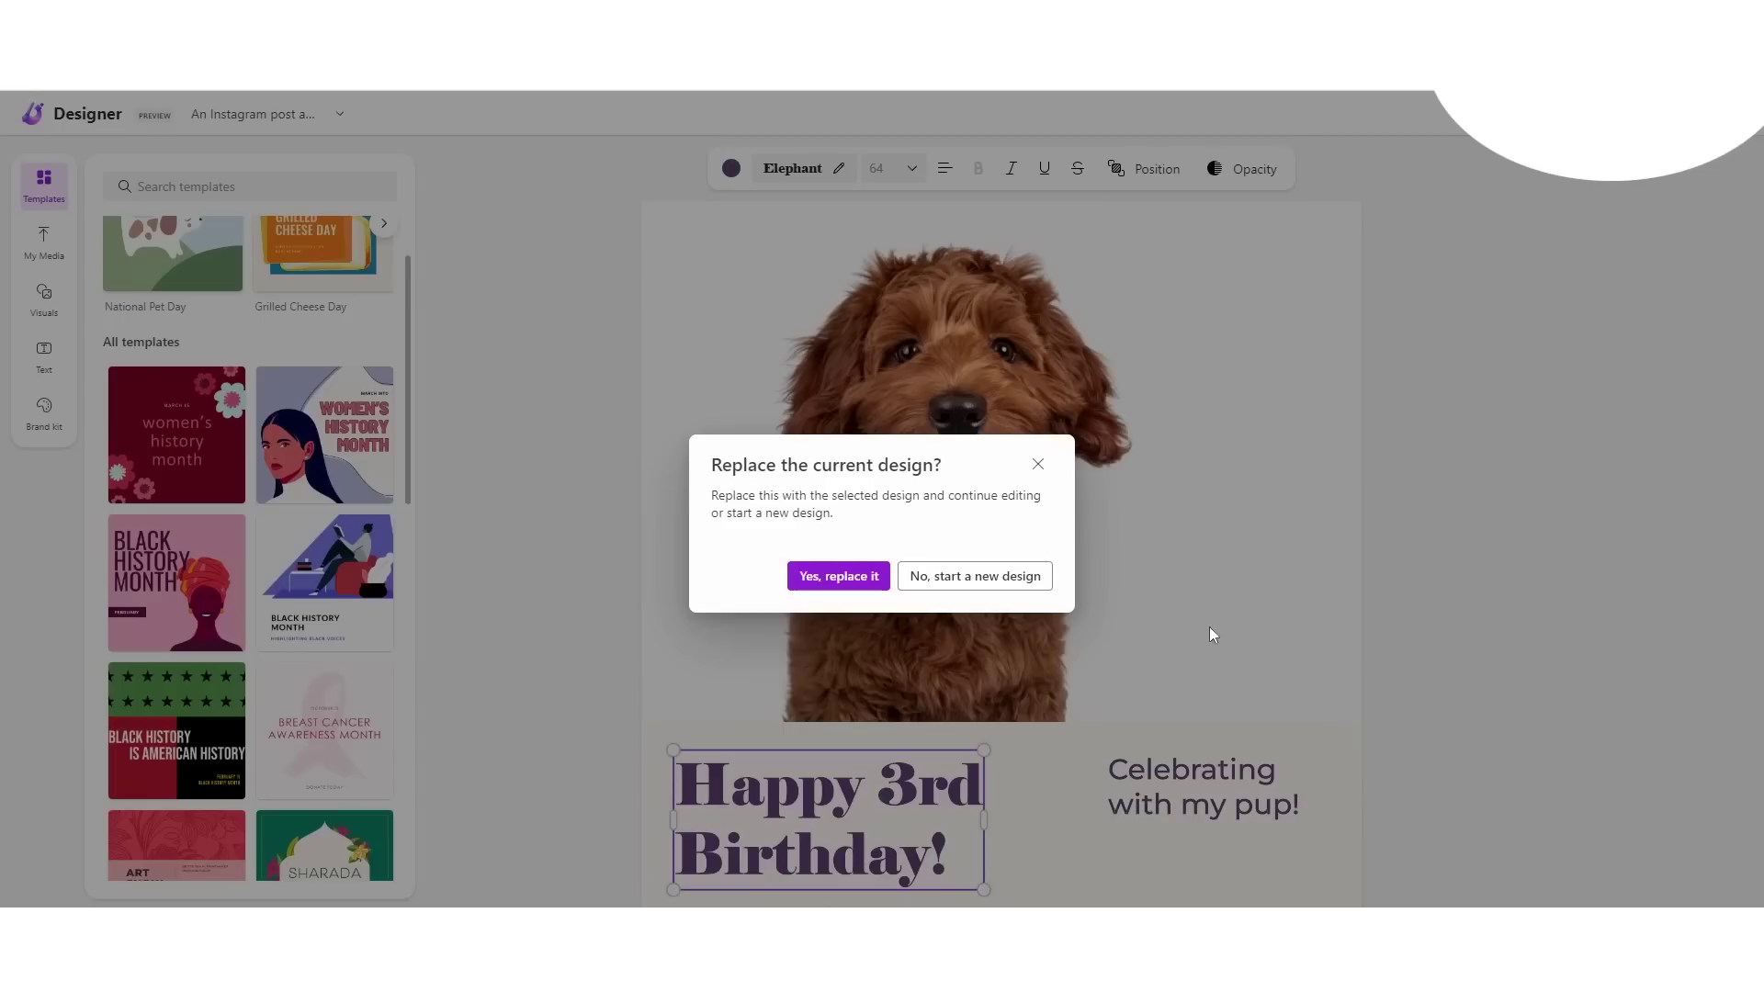
left_click(853, 586)
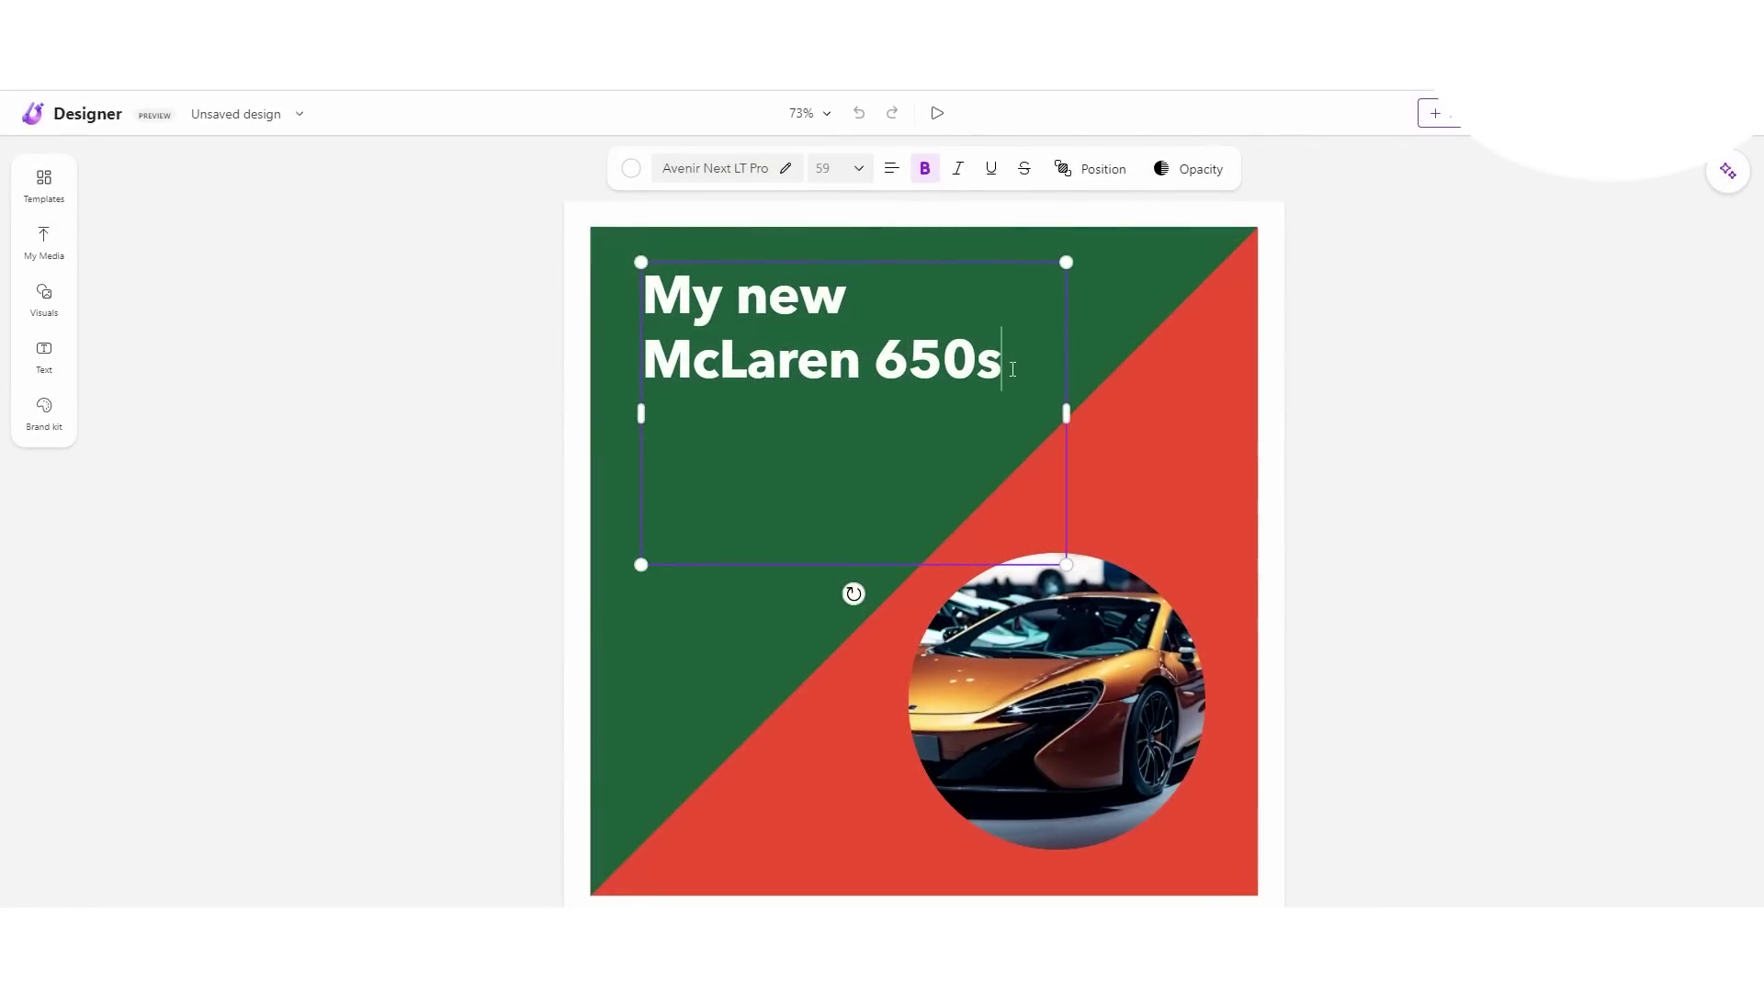
Step: Recolor the red triangle with an orange sampled from the car in the round photo
left_click_drag(1012, 369, 643, 292)
left_click(1135, 432)
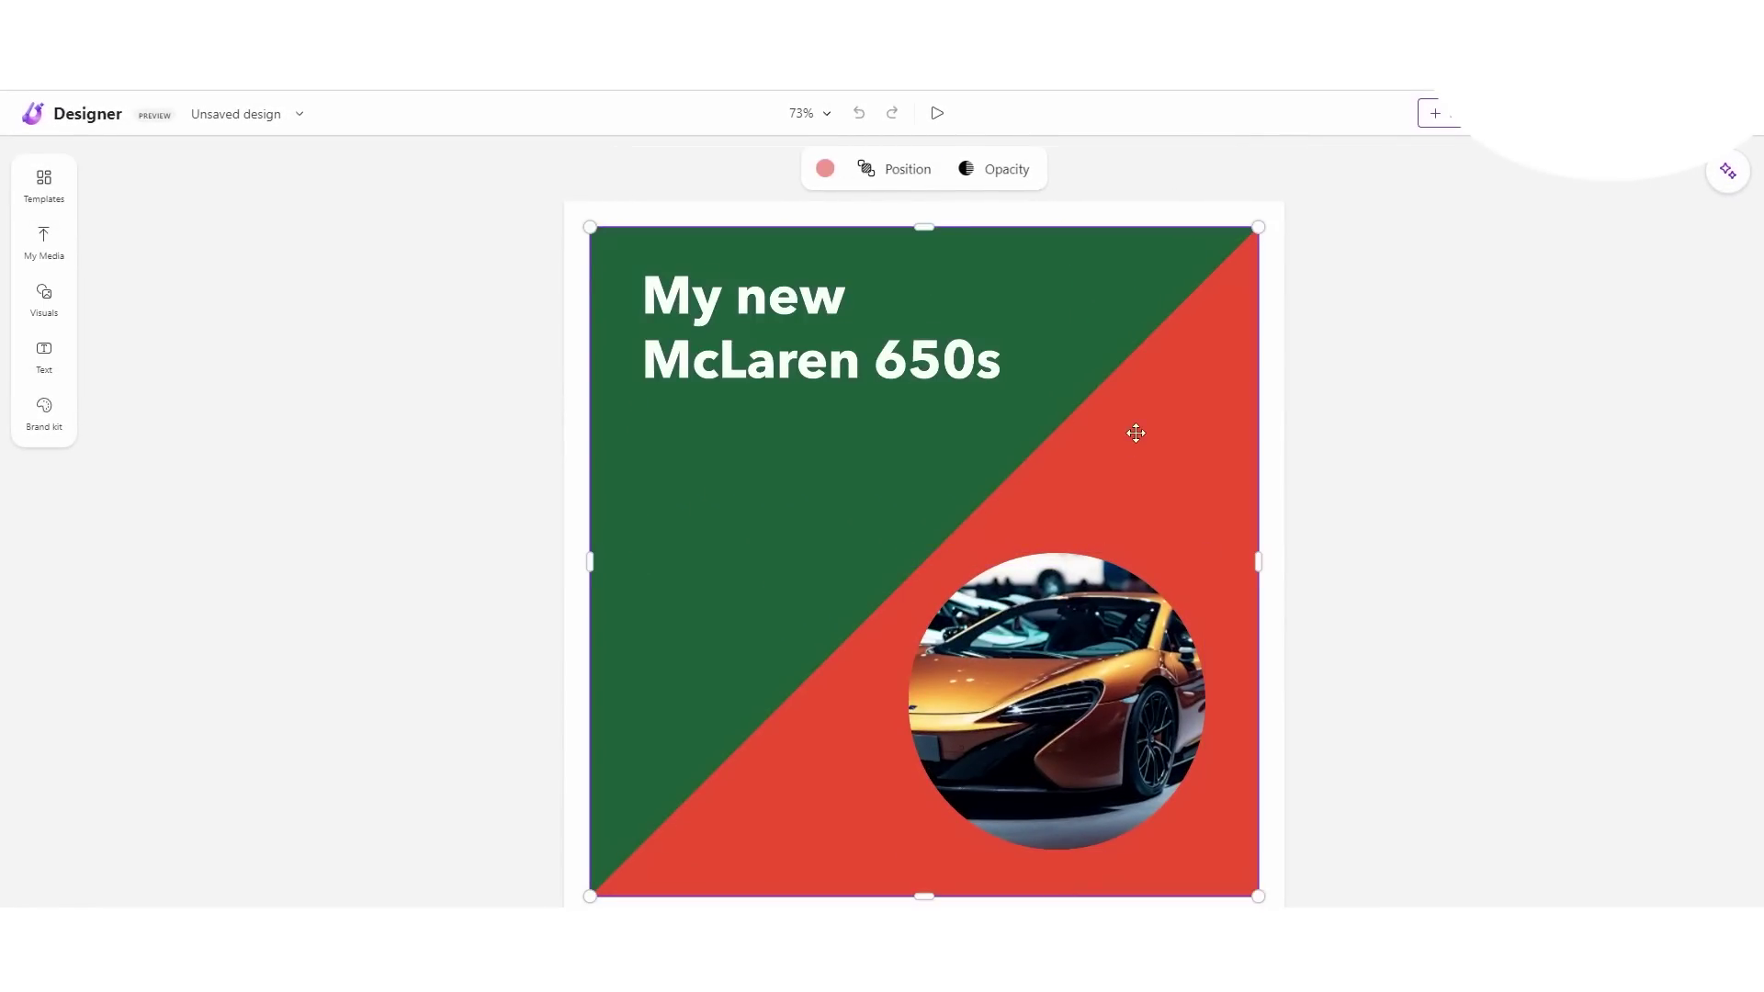
left_click(825, 168)
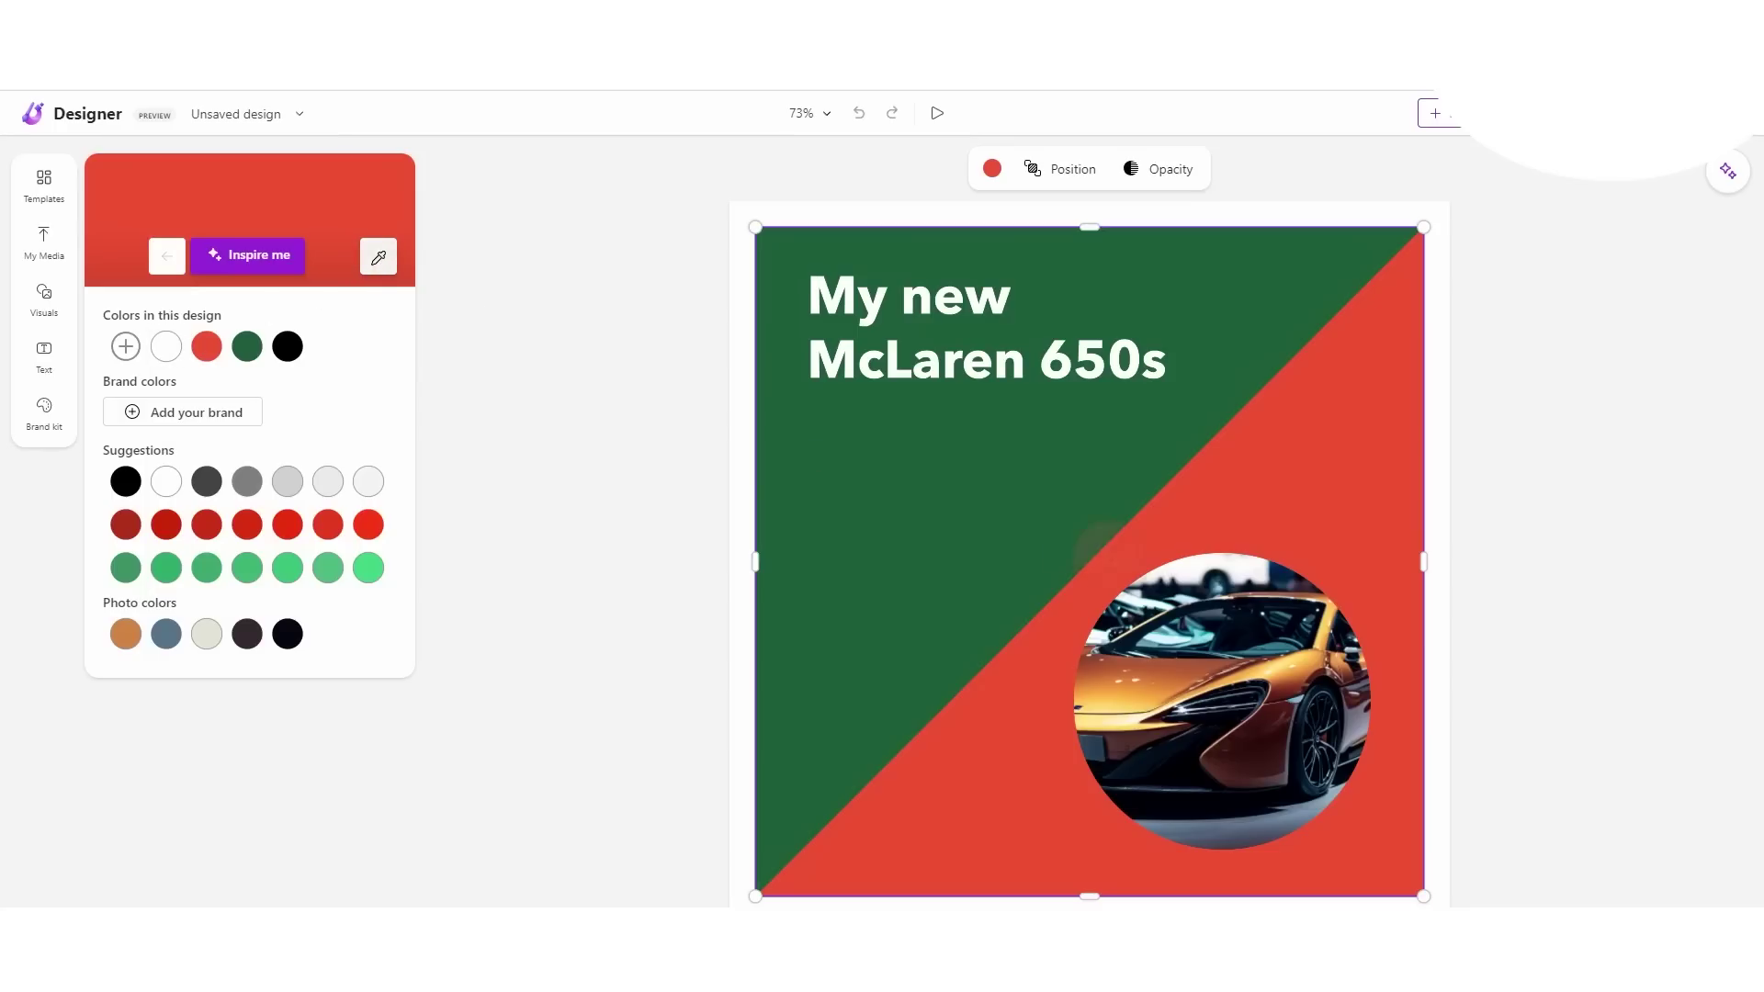
left_click(1134, 682)
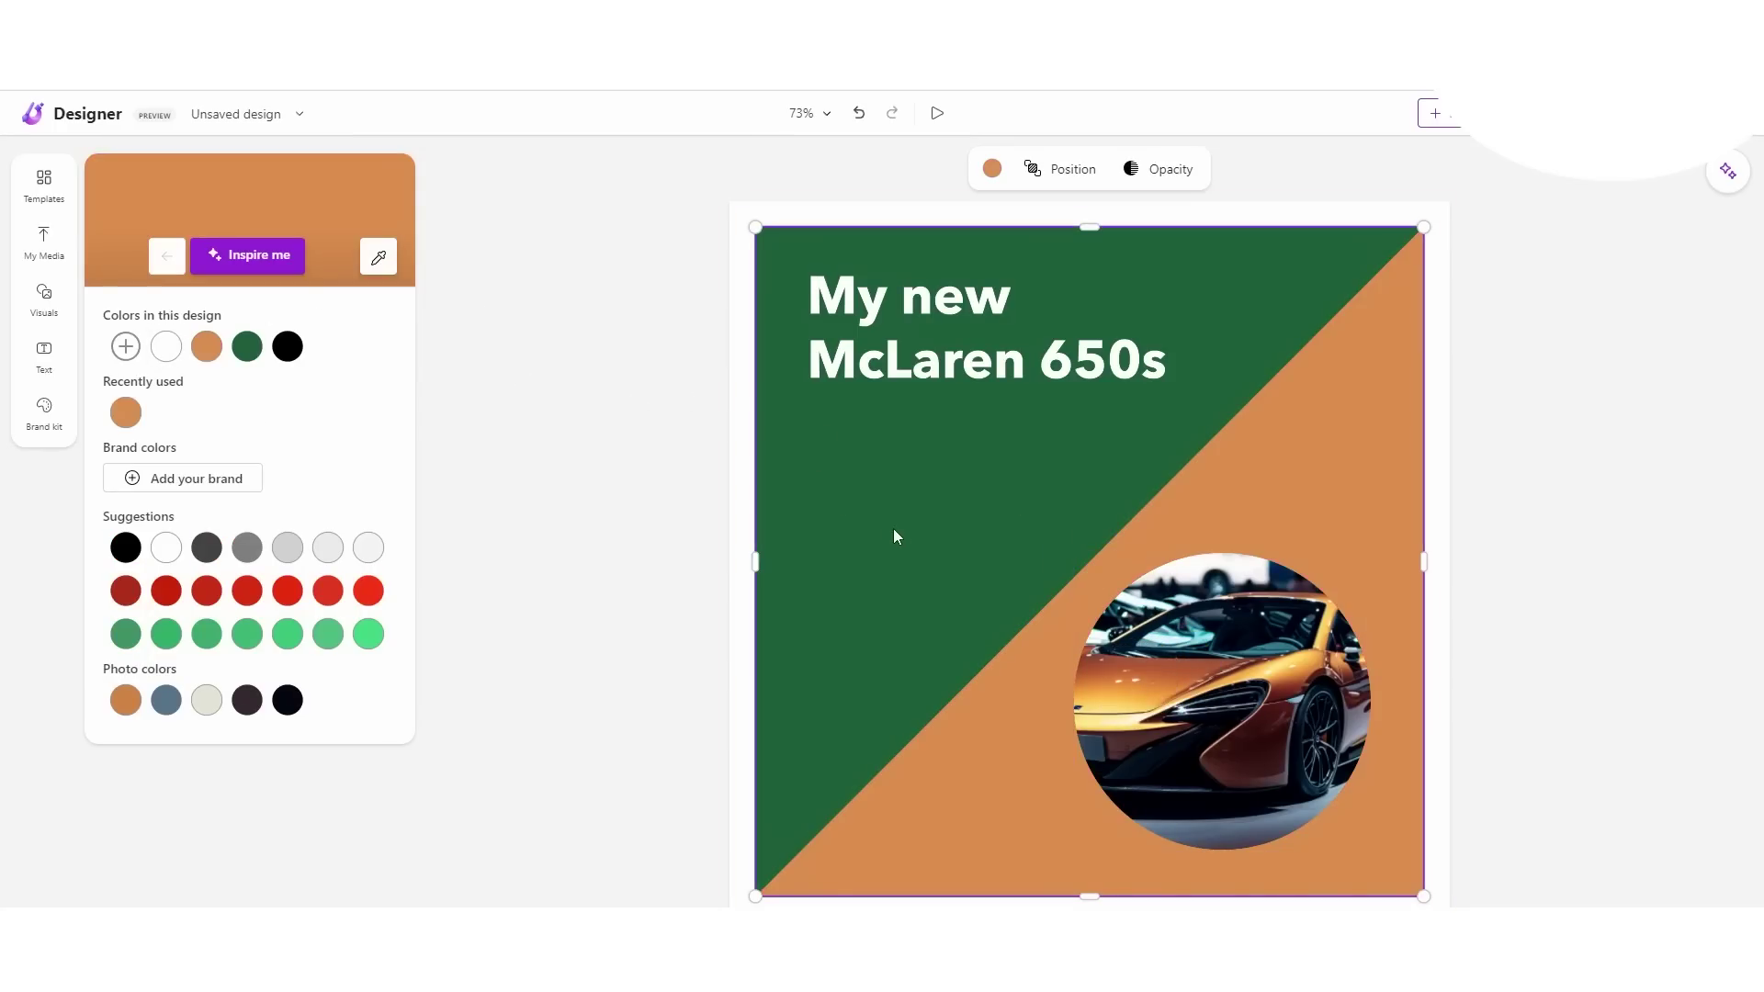
Step: Recolor the green triangle with a black sampled from the car photo using the eyedropper
left_click(861, 500)
left_click(378, 257)
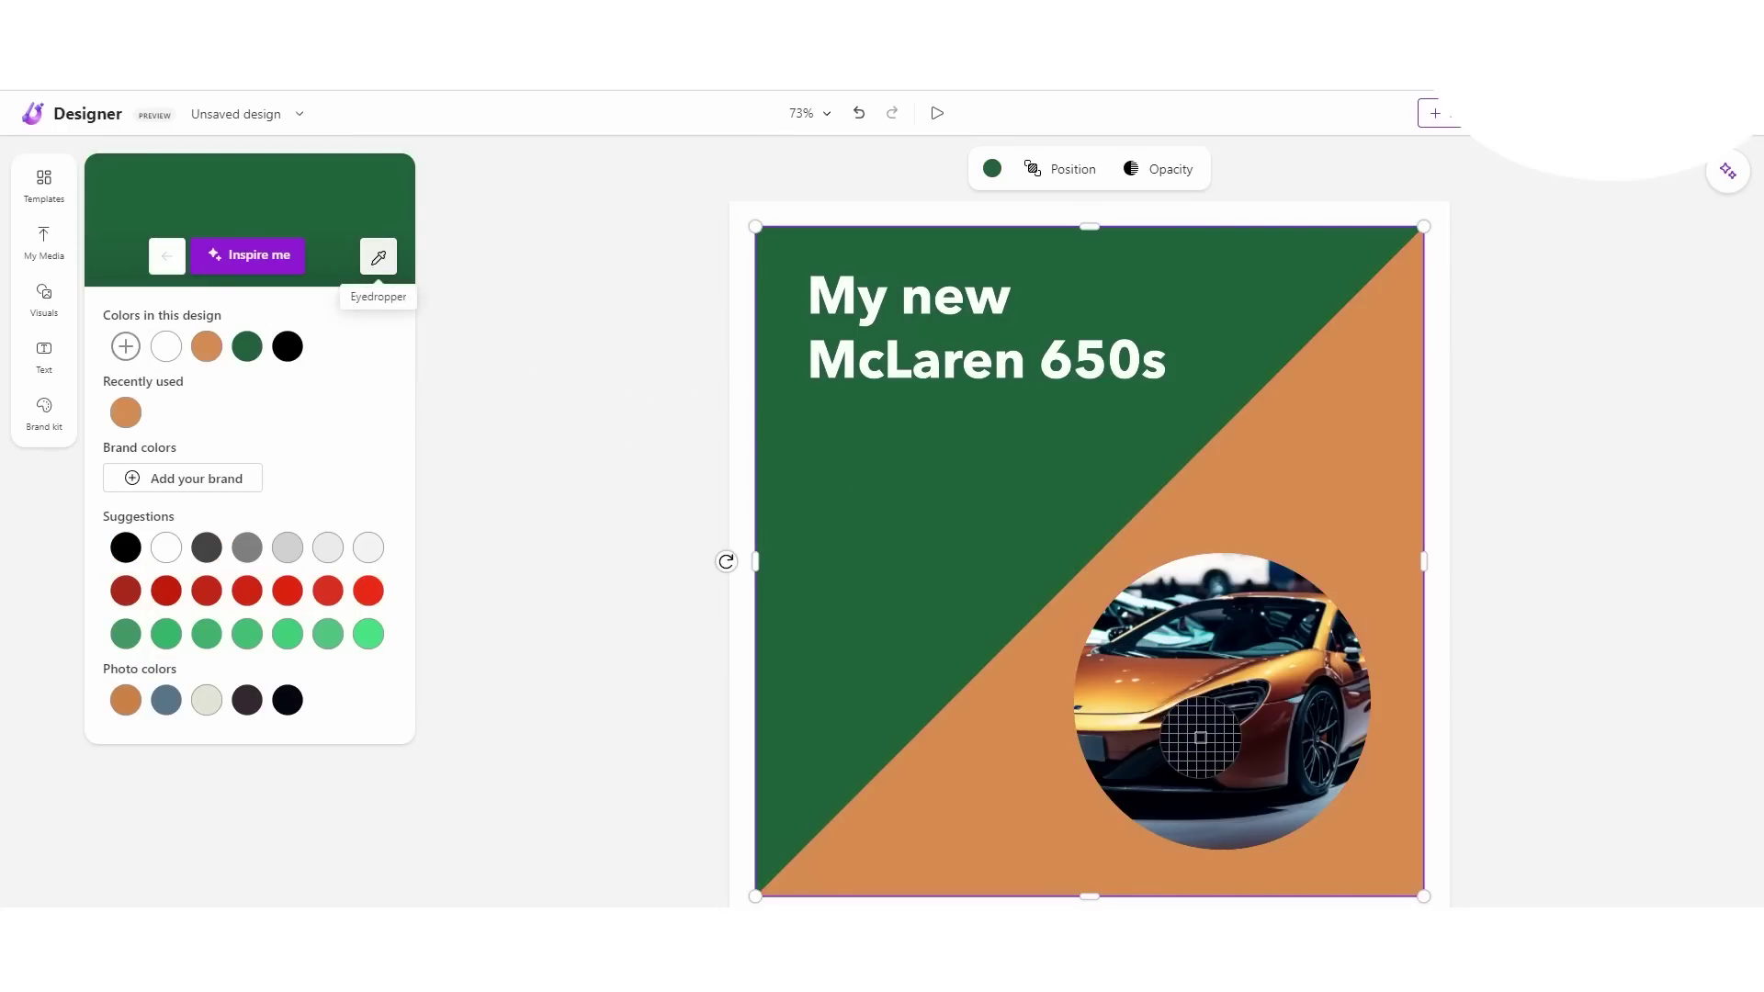
left_click(1194, 739)
key("Escape")
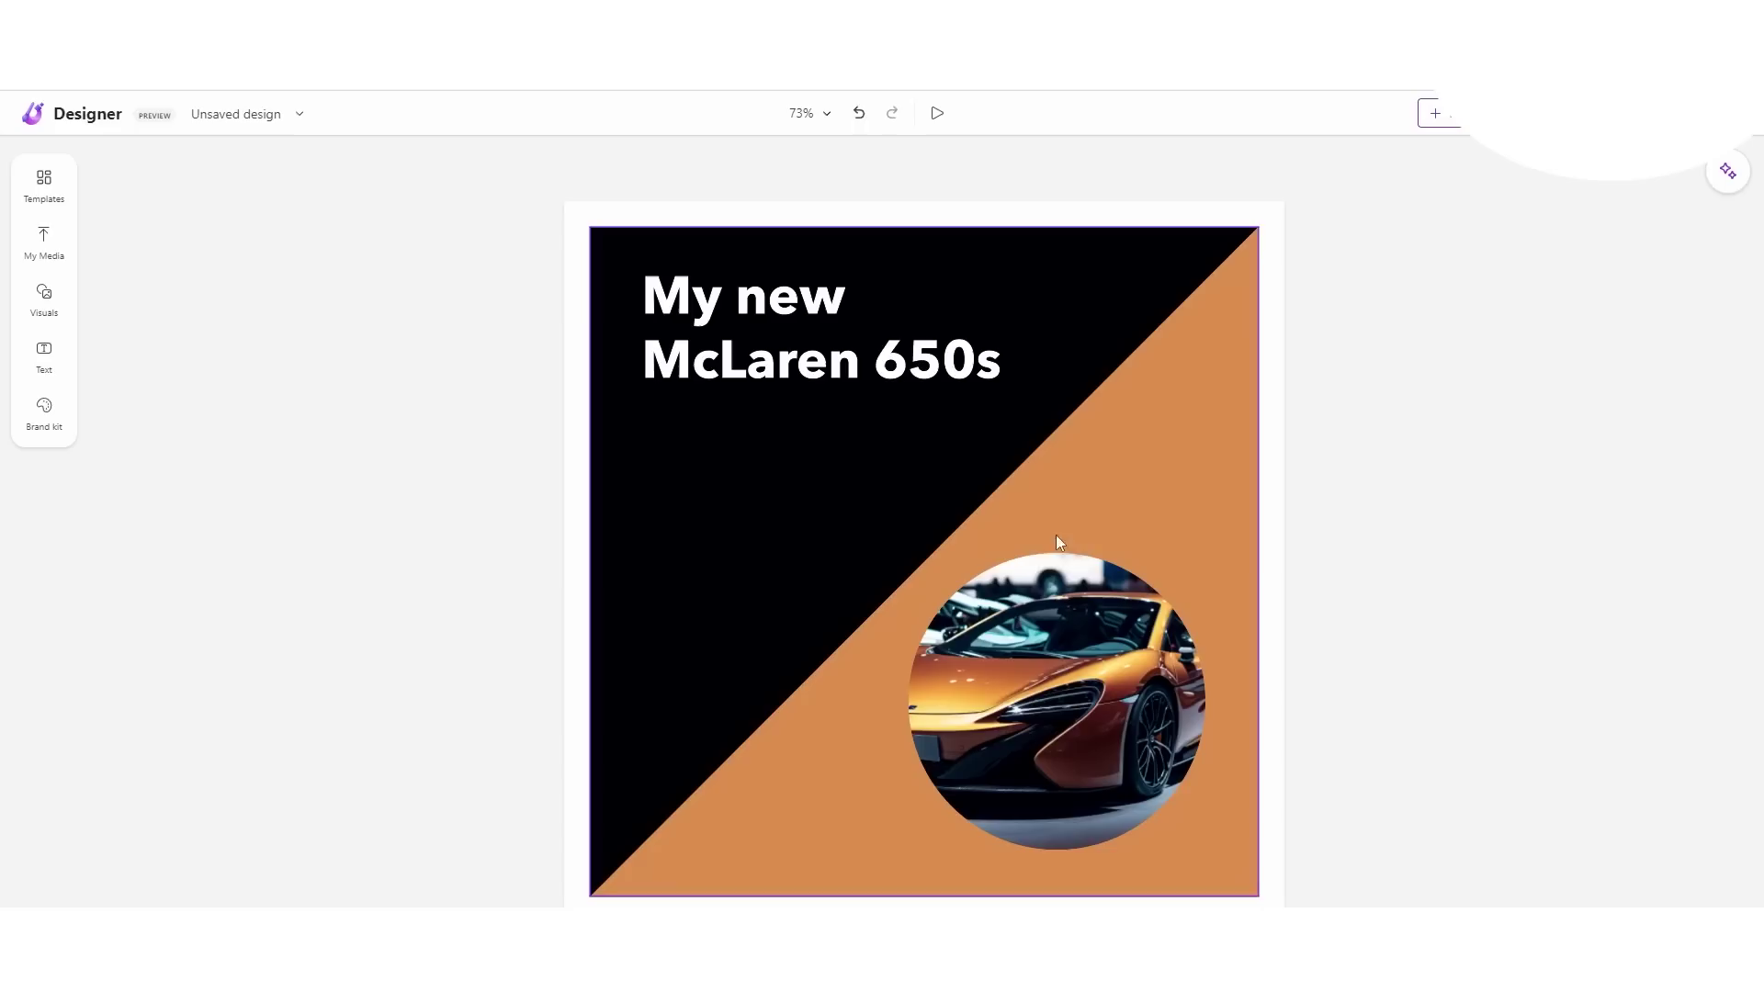
left_click(1051, 587)
left_click(902, 386)
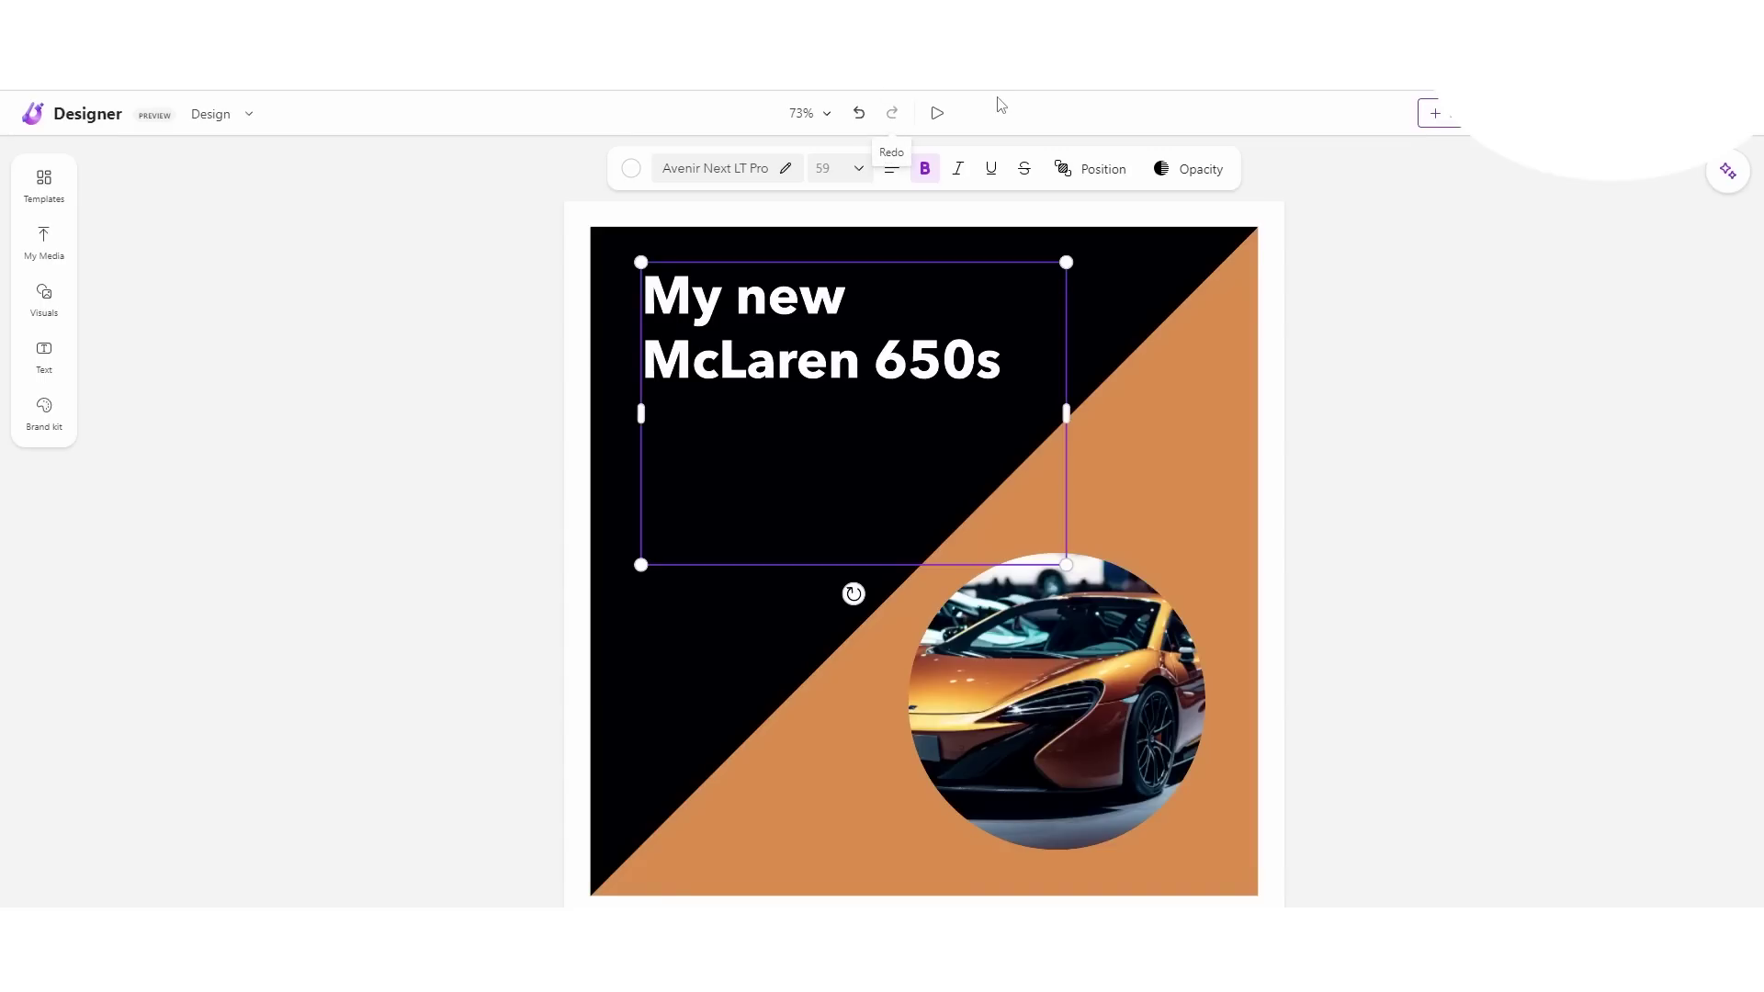
left_click(1331, 307)
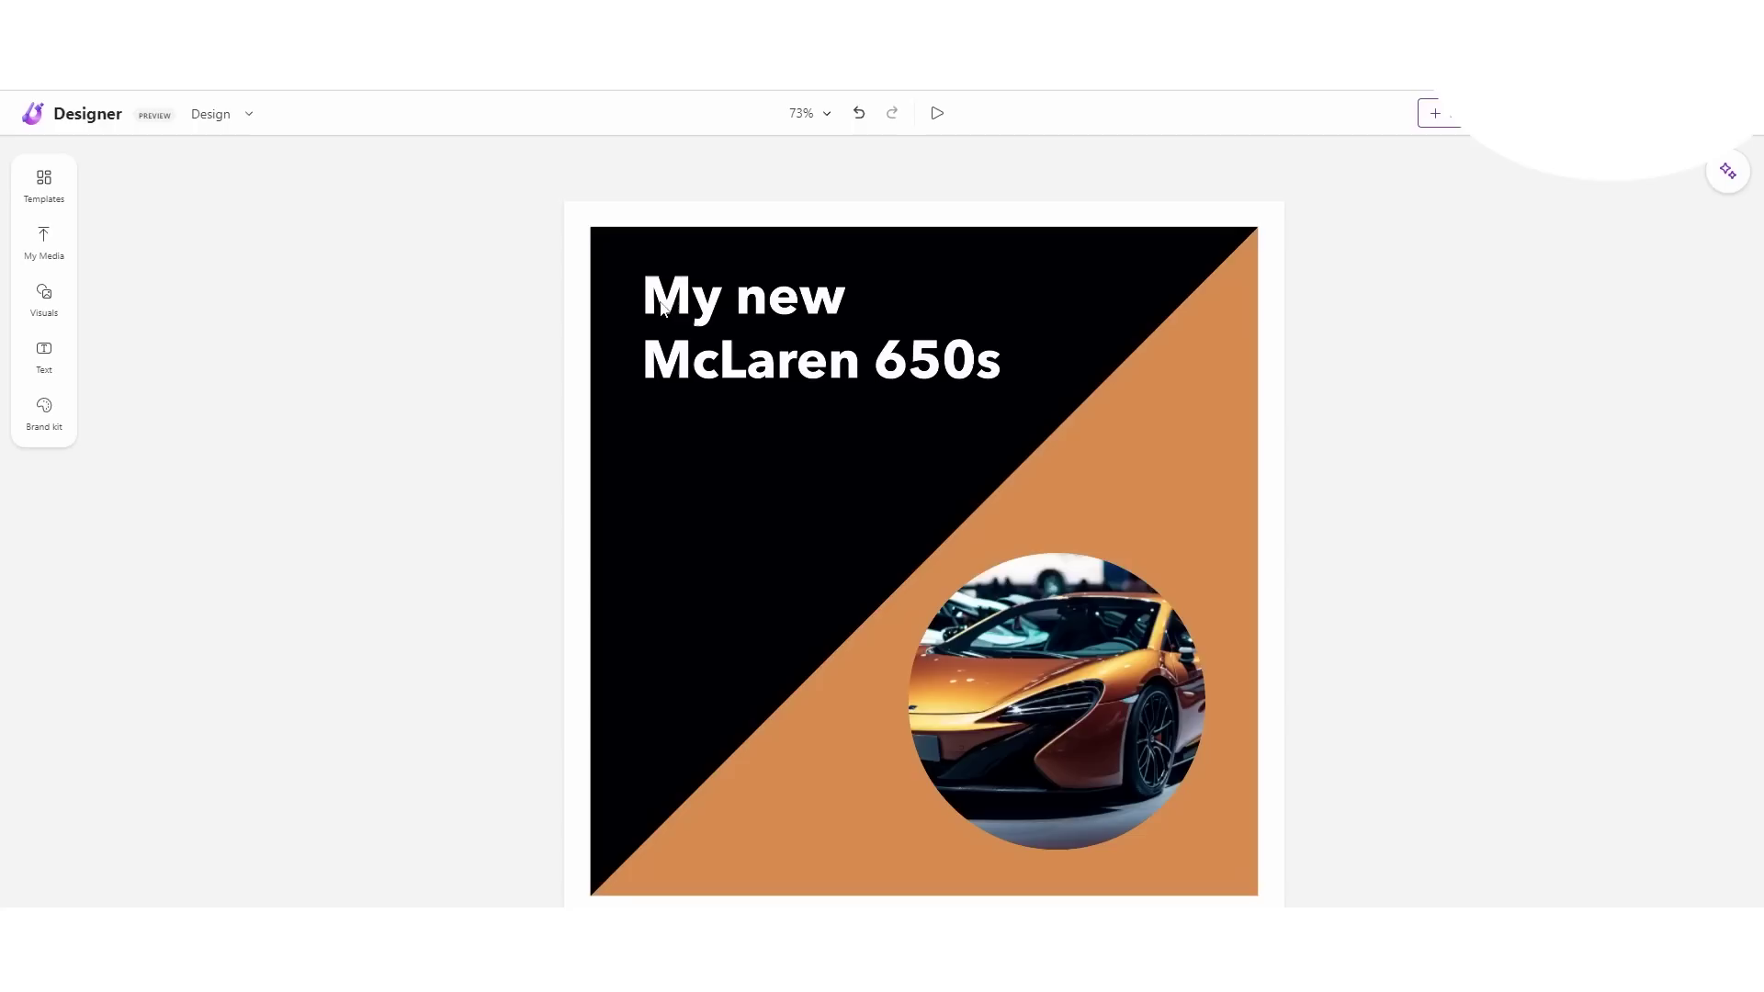
Step: Request generated design ideas, look through the example prompts and return to the McLaren design
left_click(1725, 173)
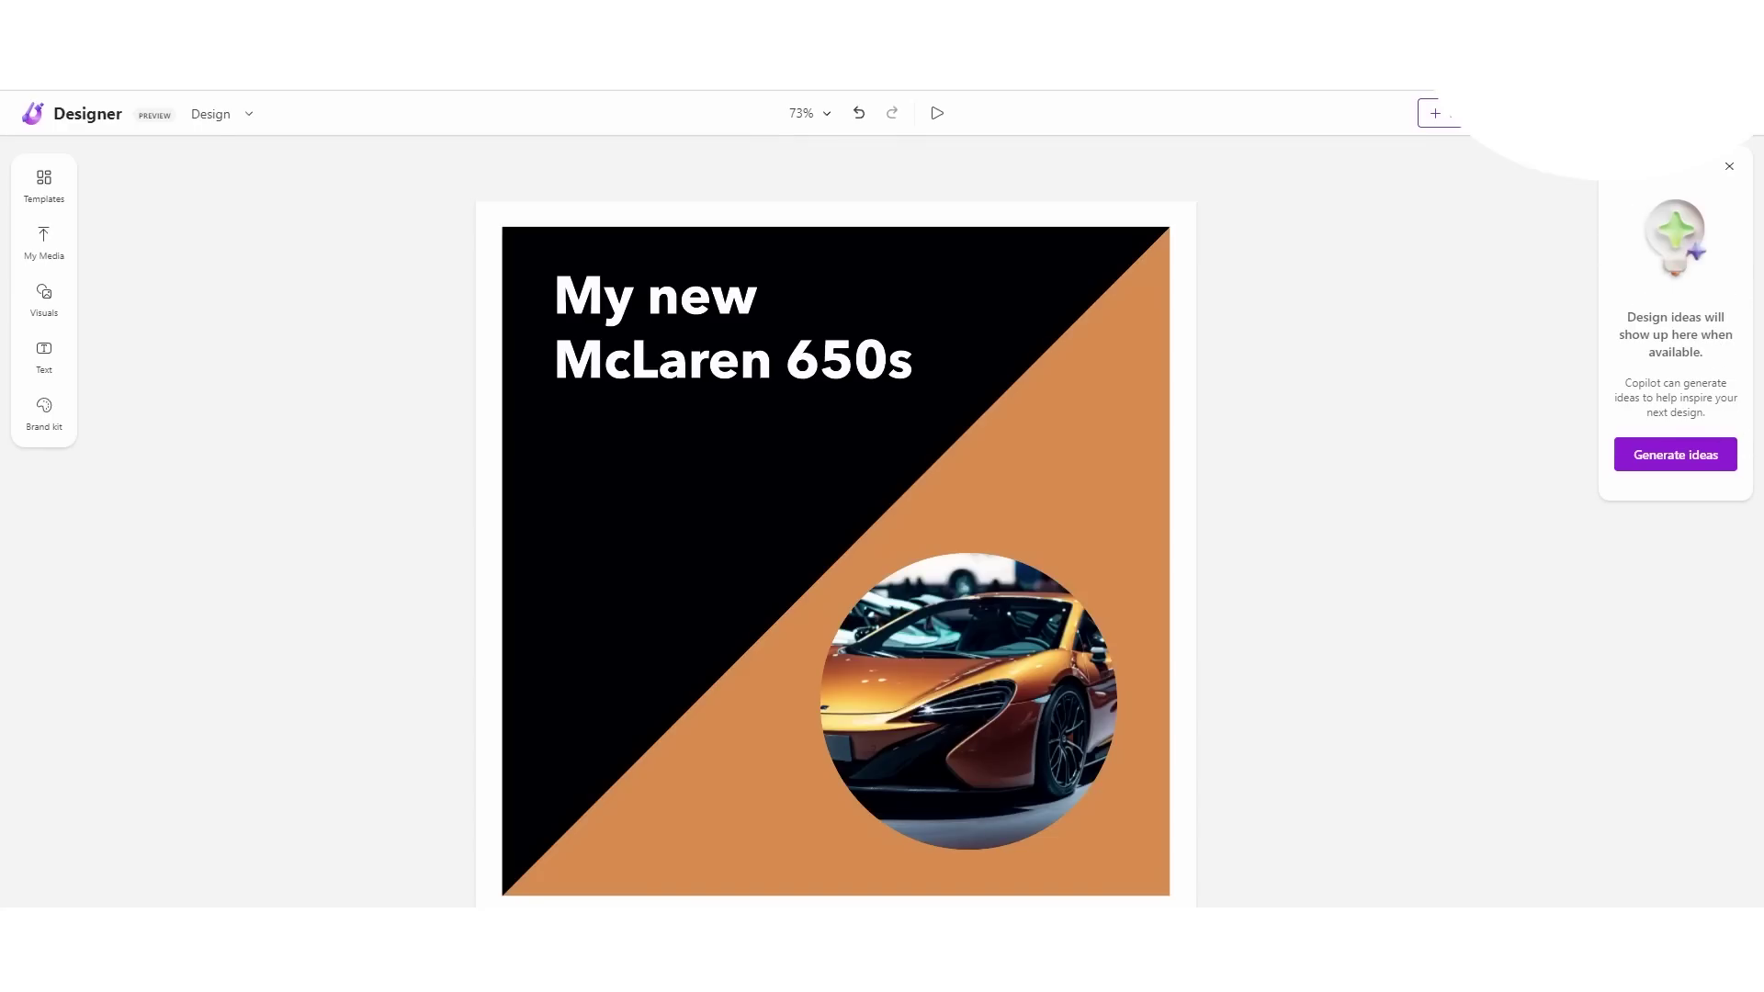
left_click(1674, 454)
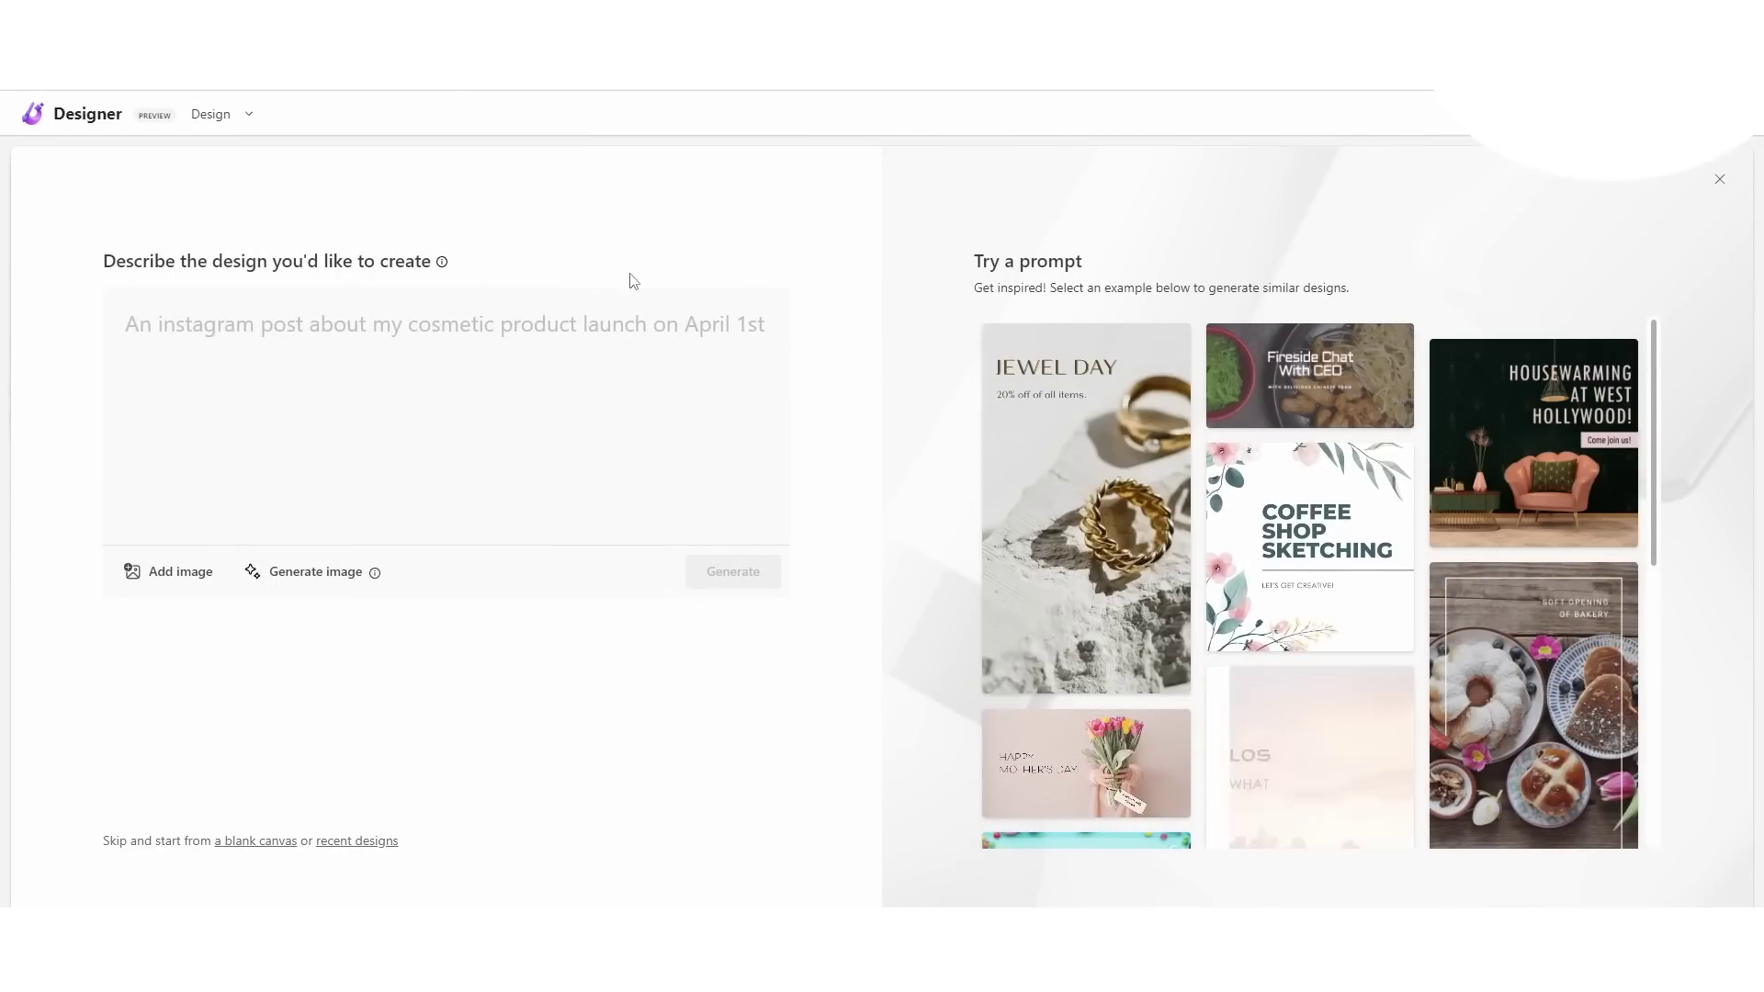
scroll(1332, 533, "down", 5)
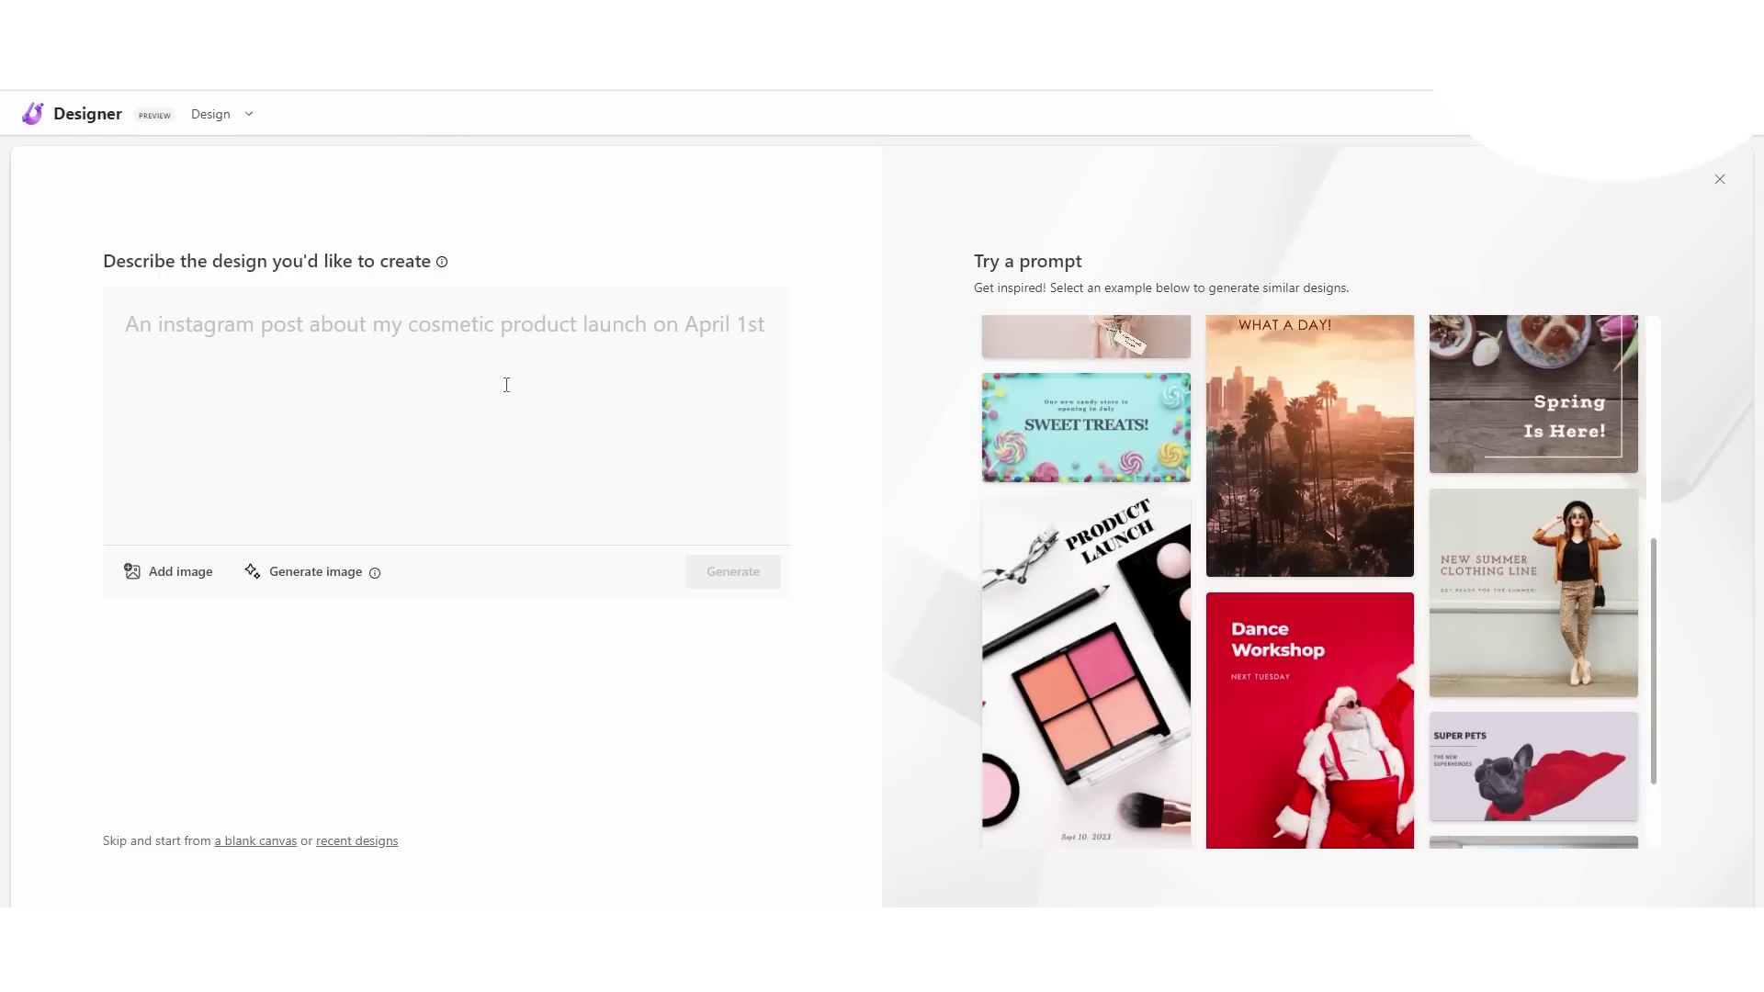
left_click(1719, 180)
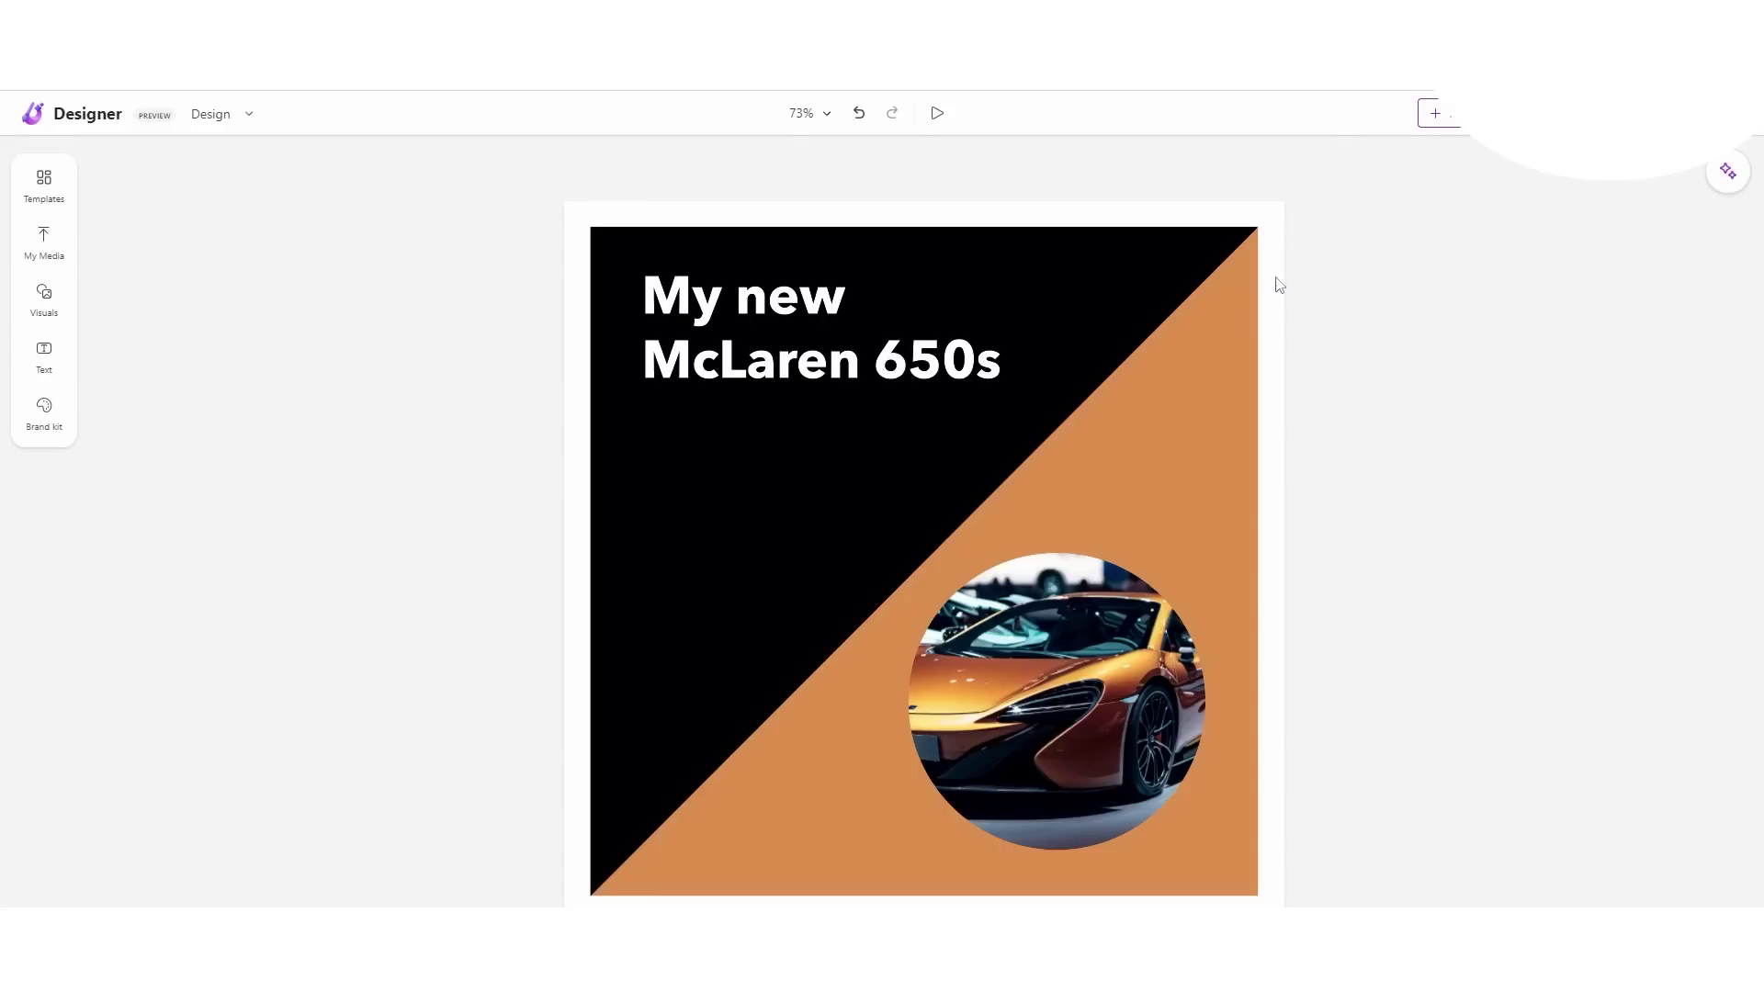
Step: Look through the visuals library's overall selection, image generation examples and stock photos
left_click(60, 305)
left_click(221, 247)
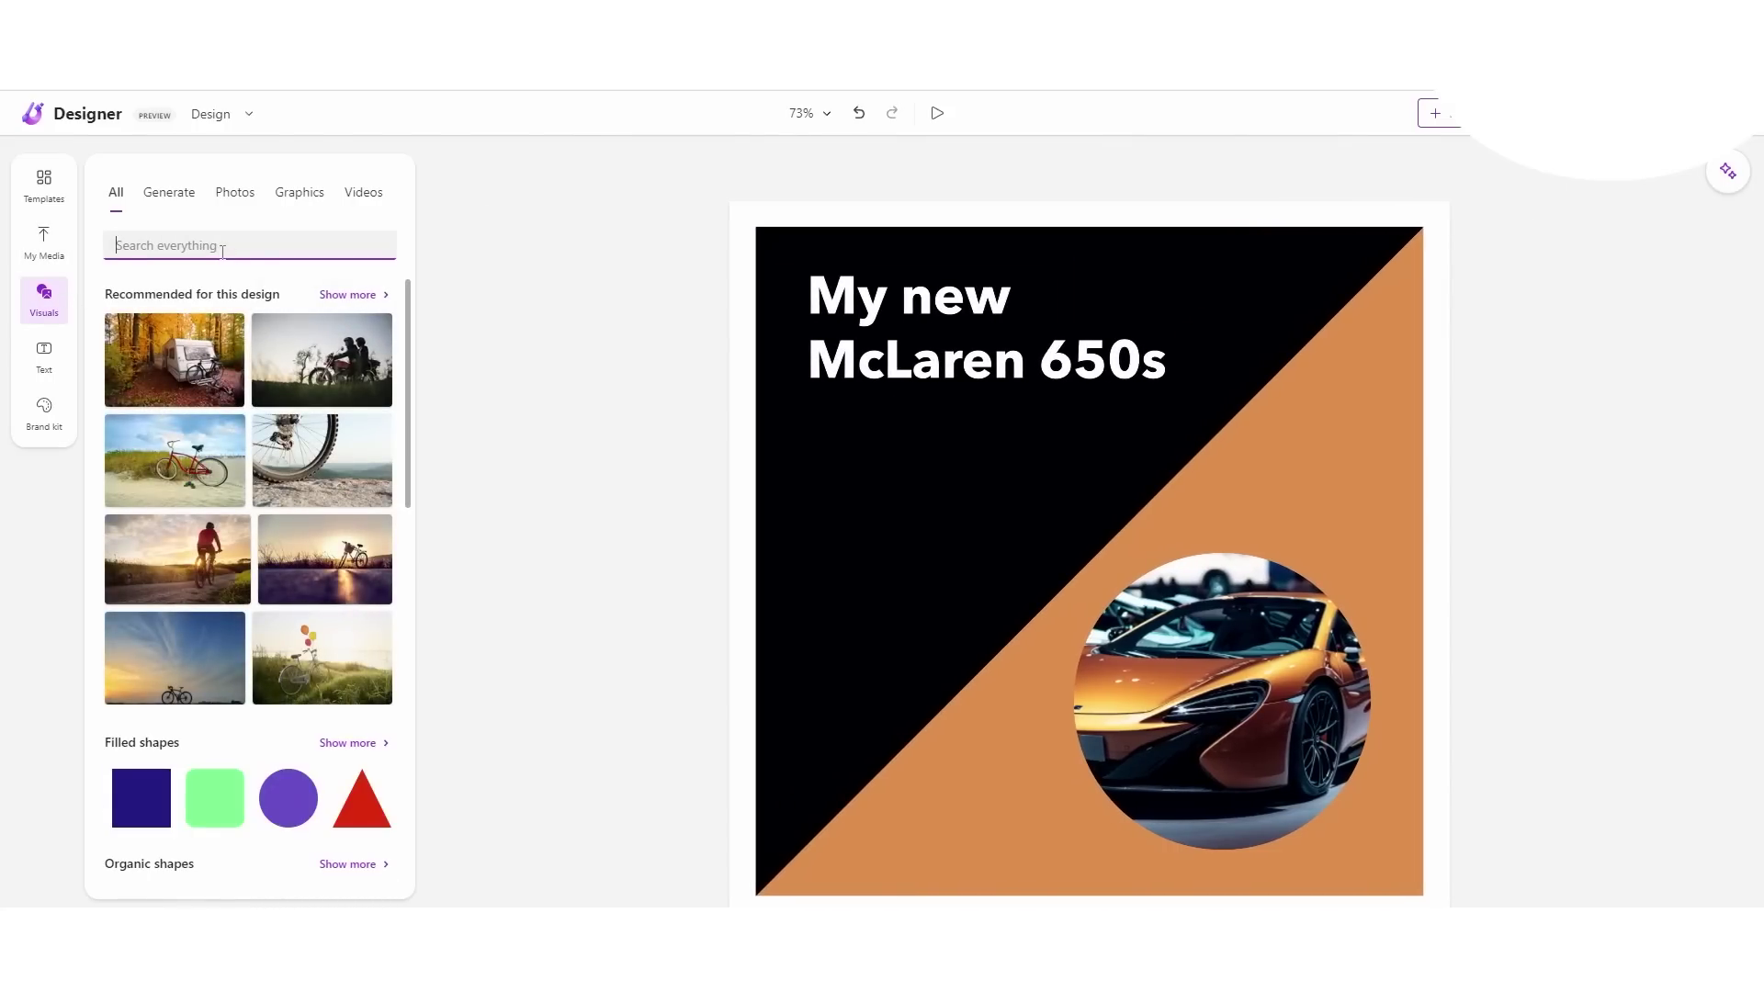
left_click(169, 194)
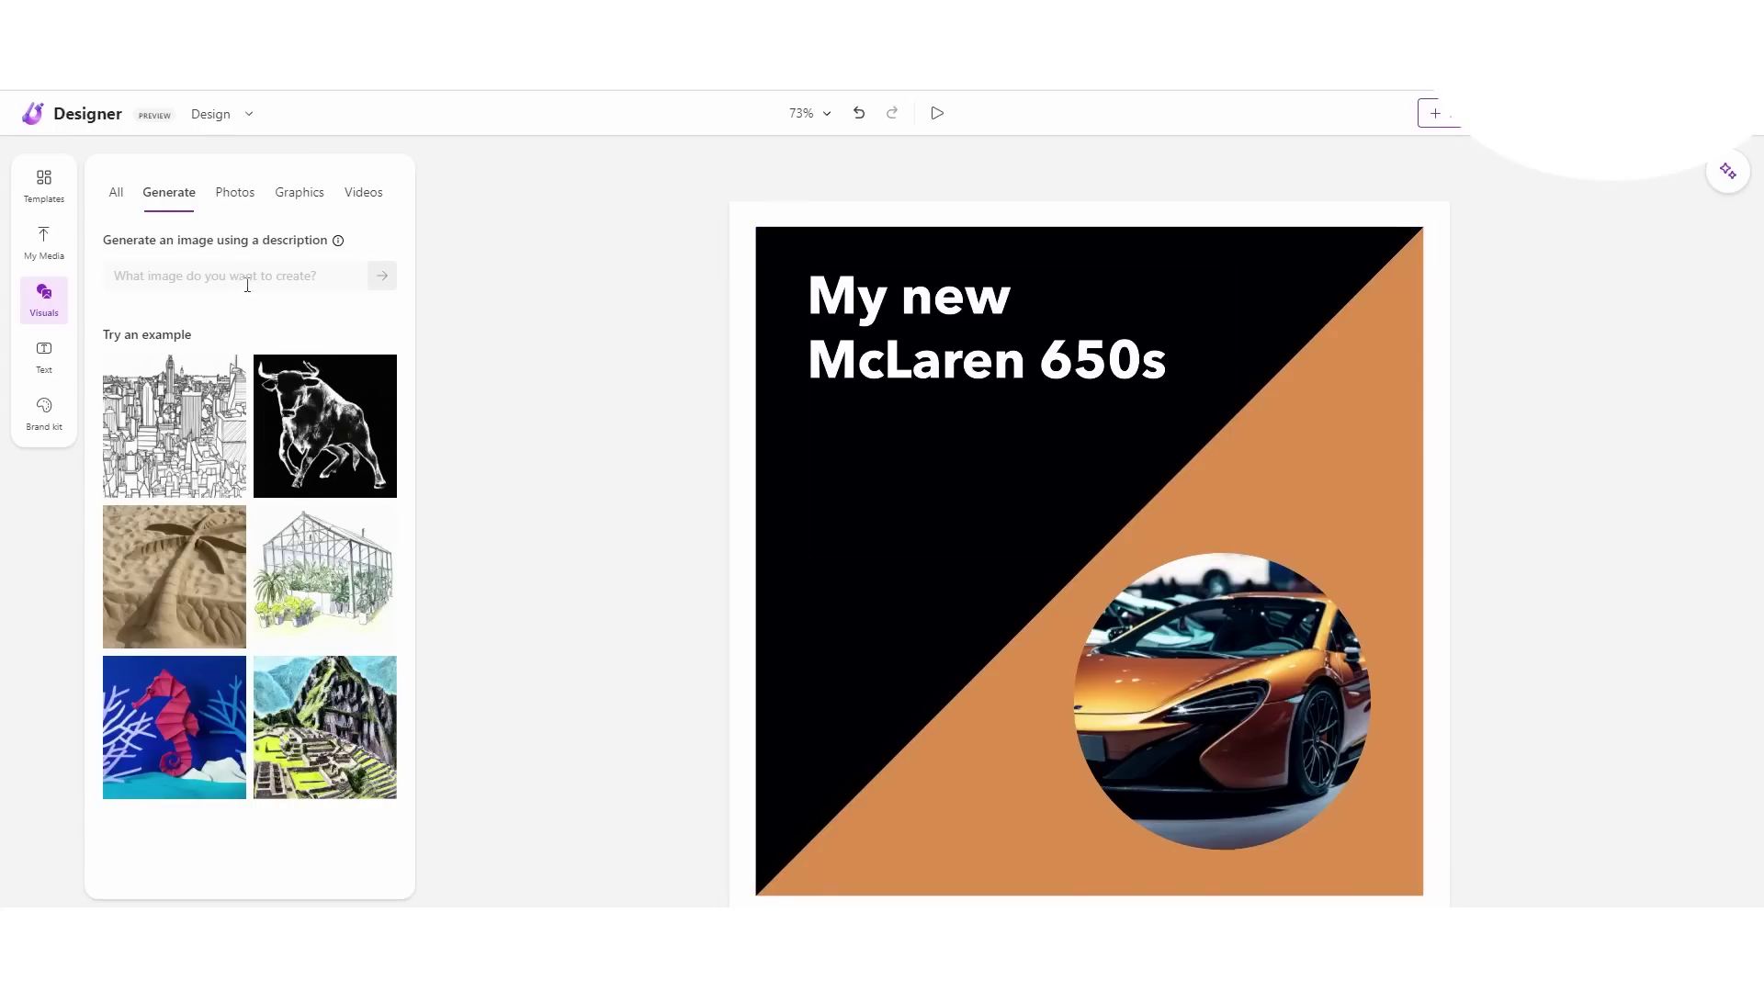
left_click(242, 201)
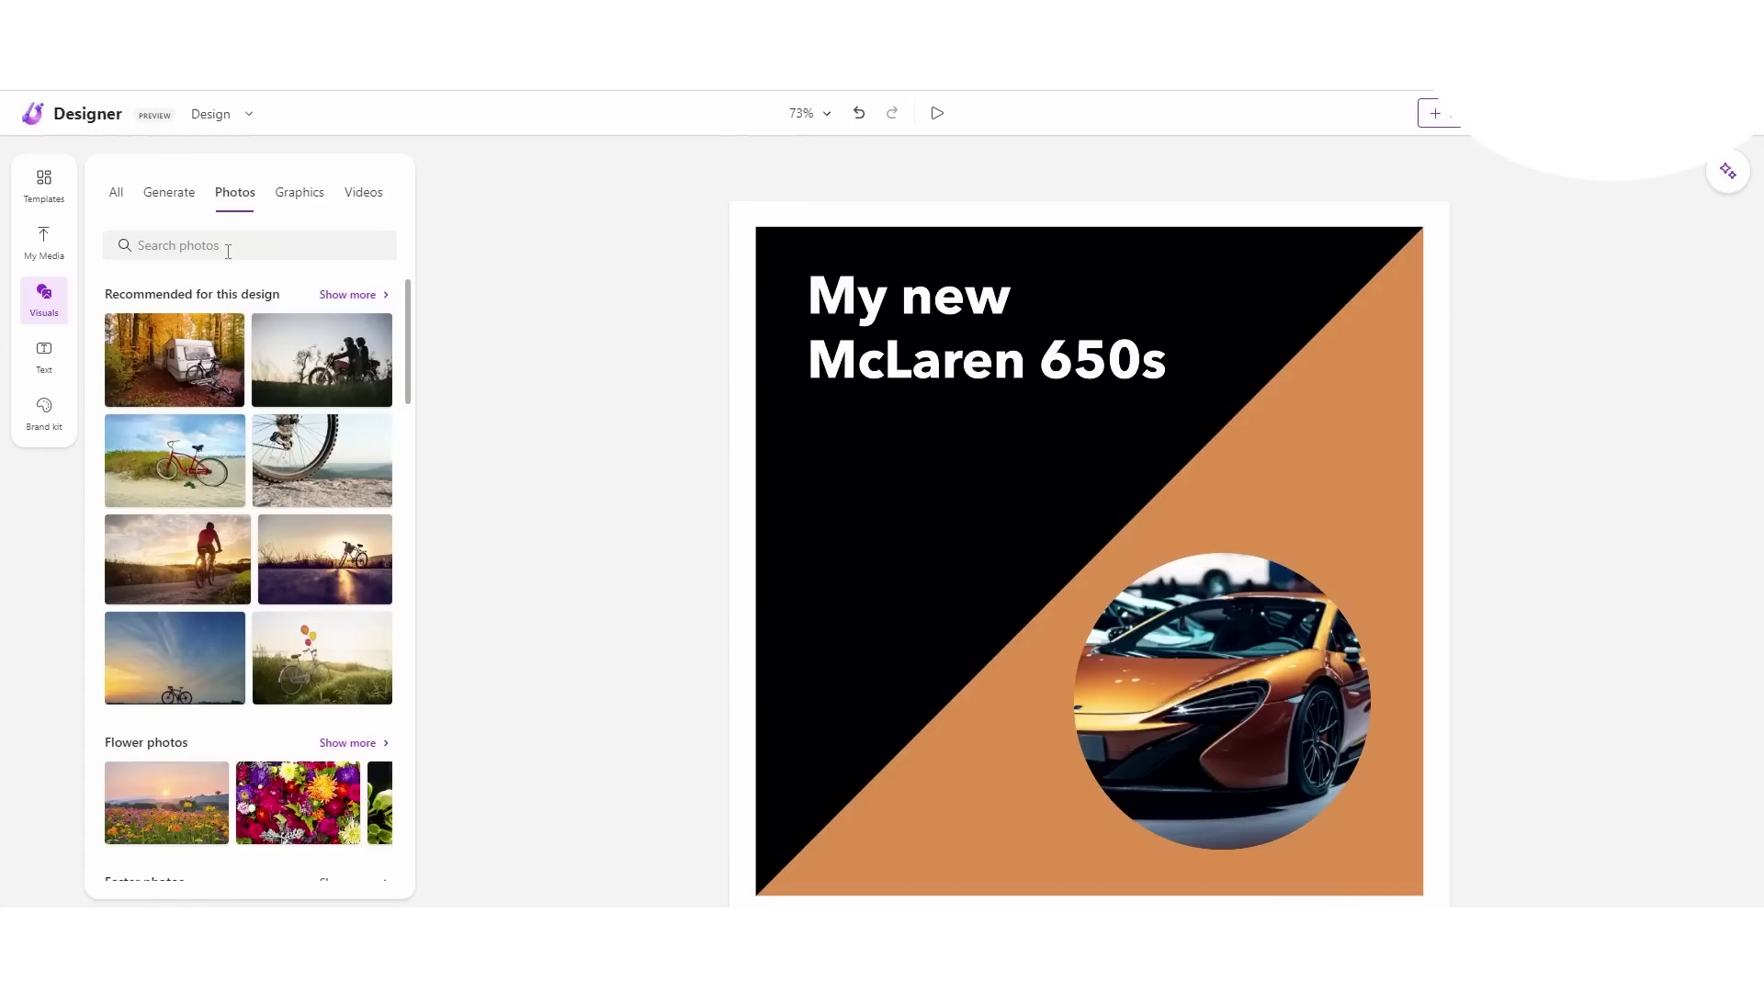
scroll(306, 401, "down", 4)
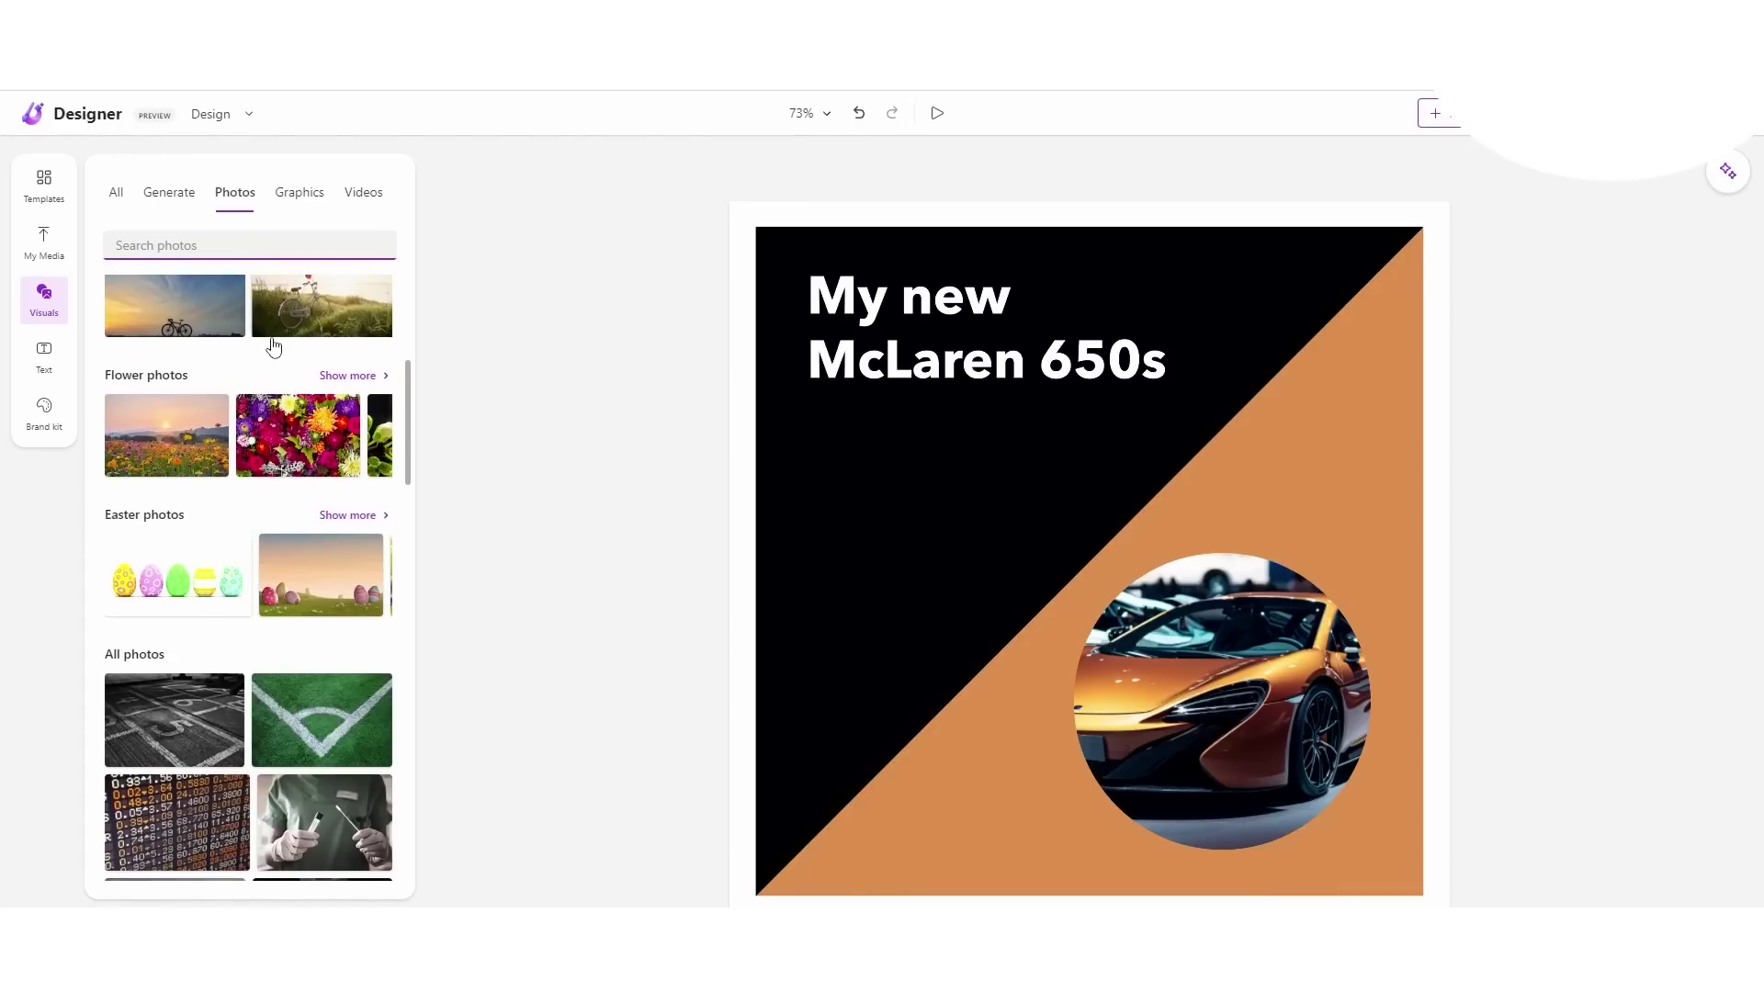
scroll(265, 343, "up", 4)
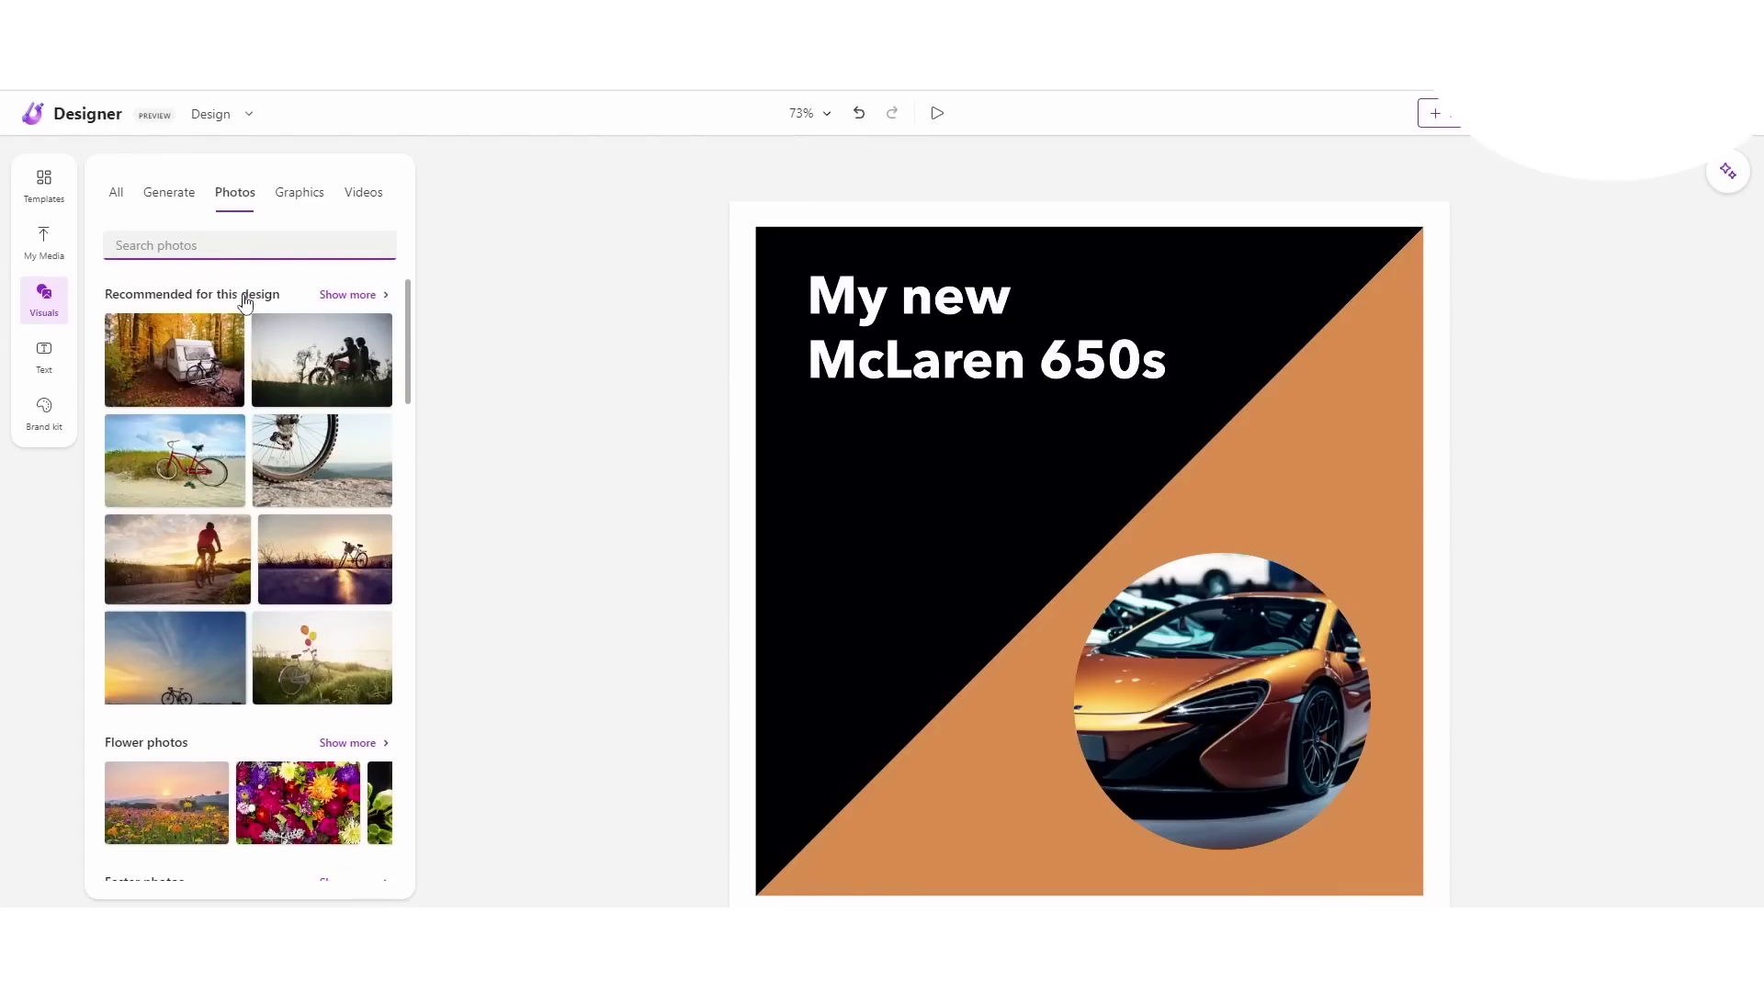
Step: Look through the available graphics, from shapes to flower icons, and view the video selection
left_click(300, 195)
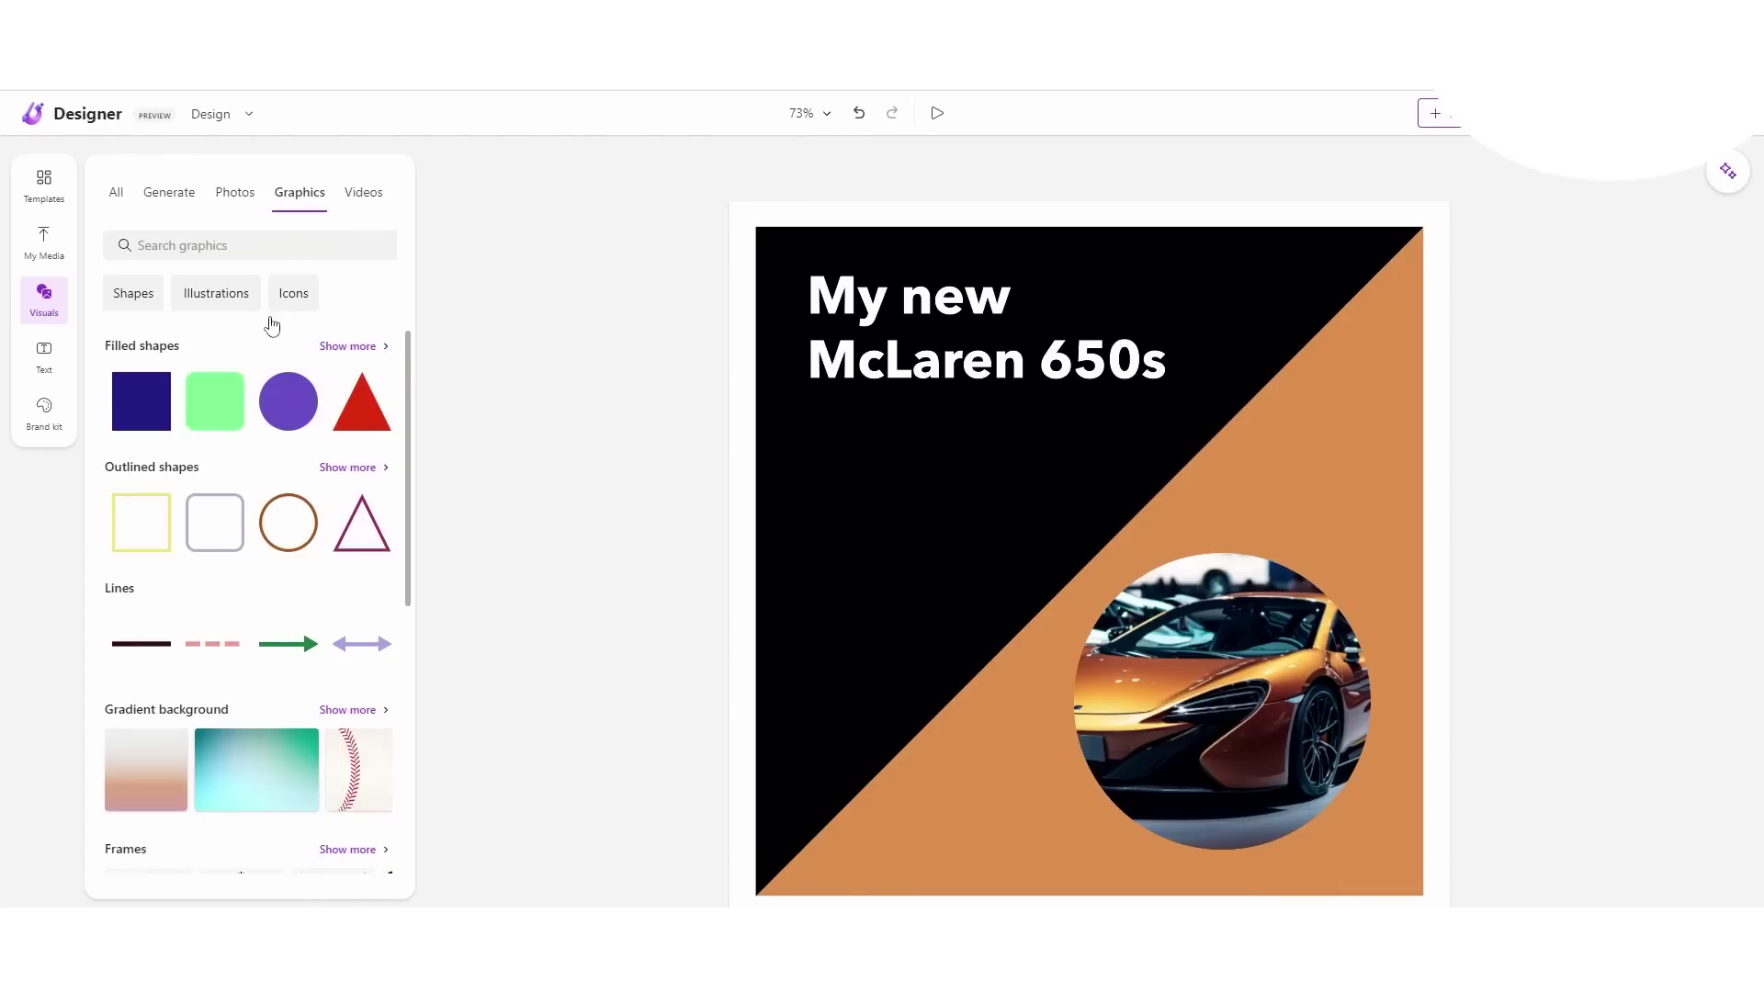
scroll(256, 407, "down", 5)
scroll(256, 410, "down", 1)
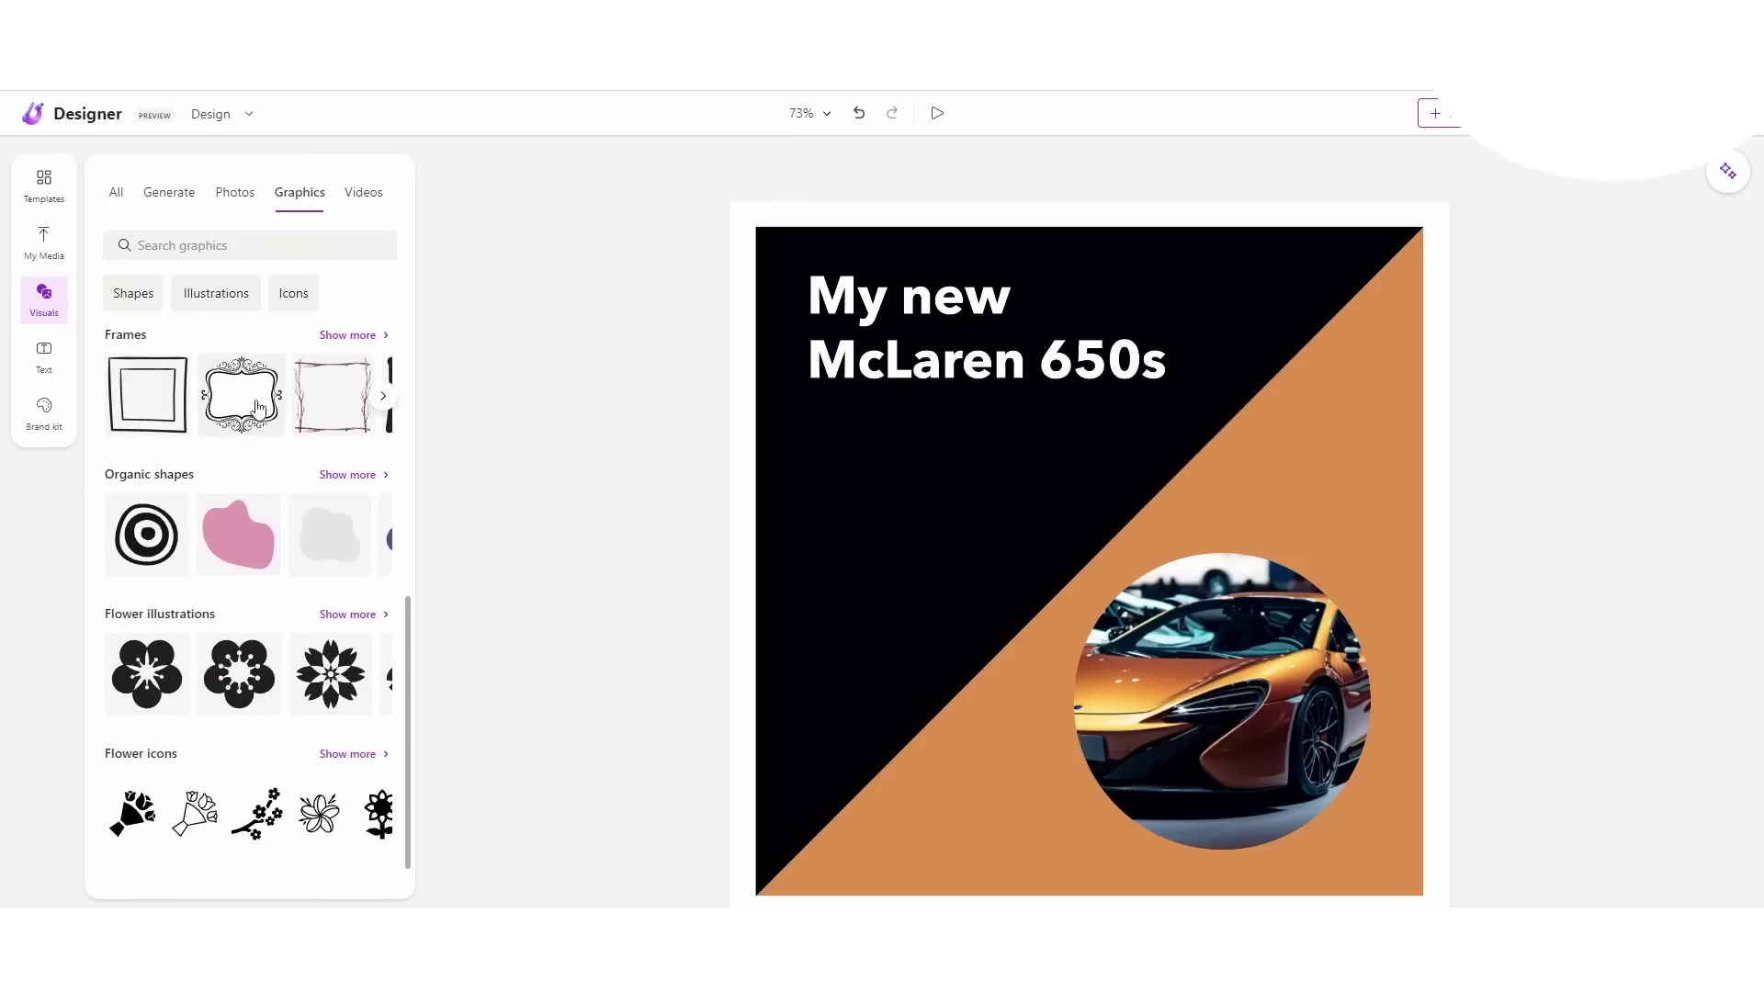
scroll(260, 407, "up", 6)
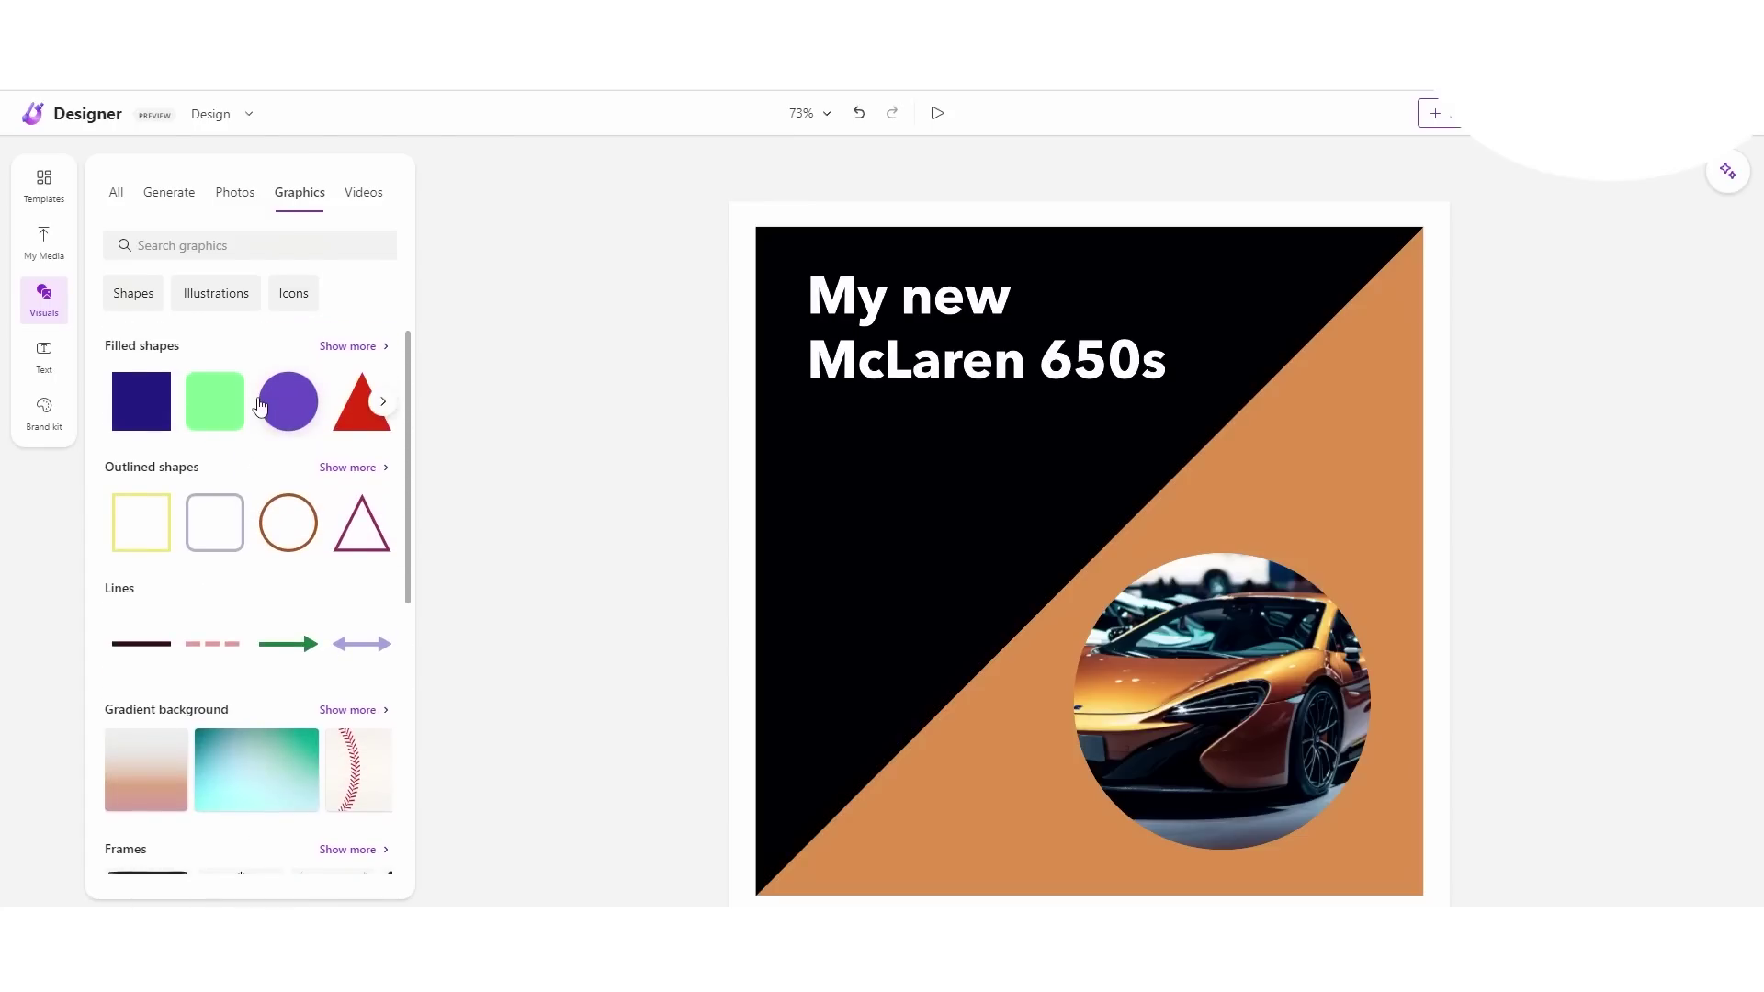
left_click(365, 197)
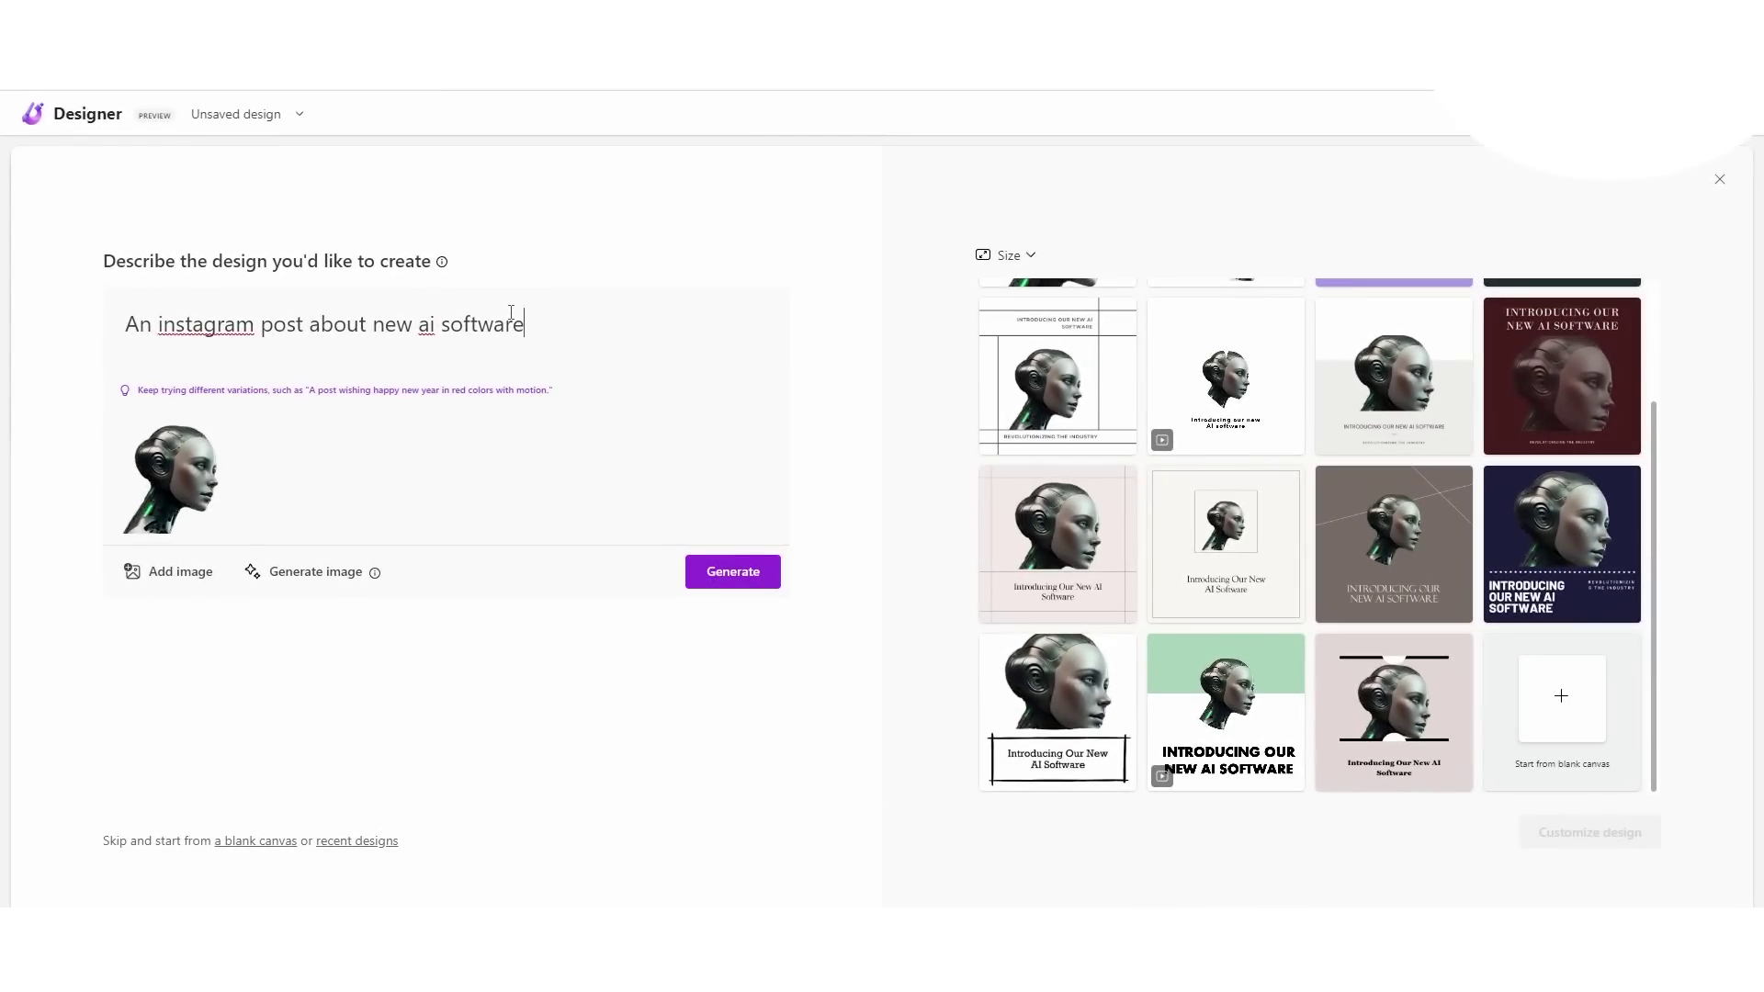
Step: Compare the designs generated for "An instagram post about new ai software" with the robot head image
scroll(1331, 472, "up", 5)
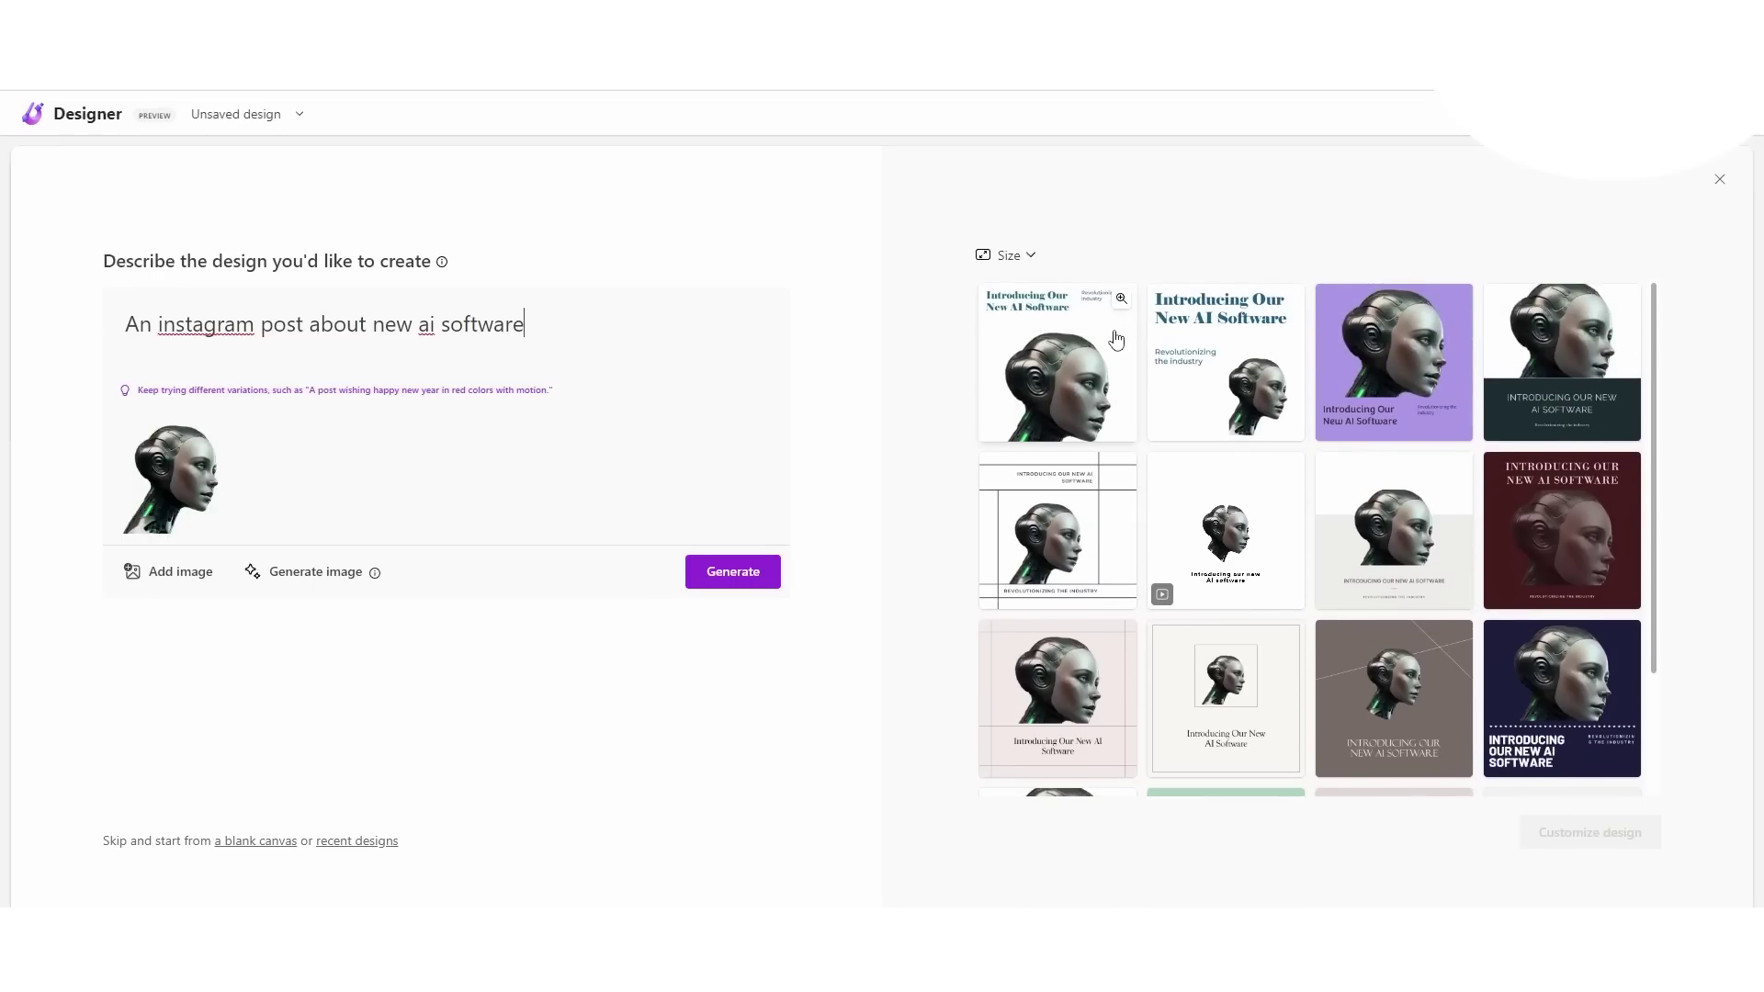
scroll(1113, 343, "down", 5)
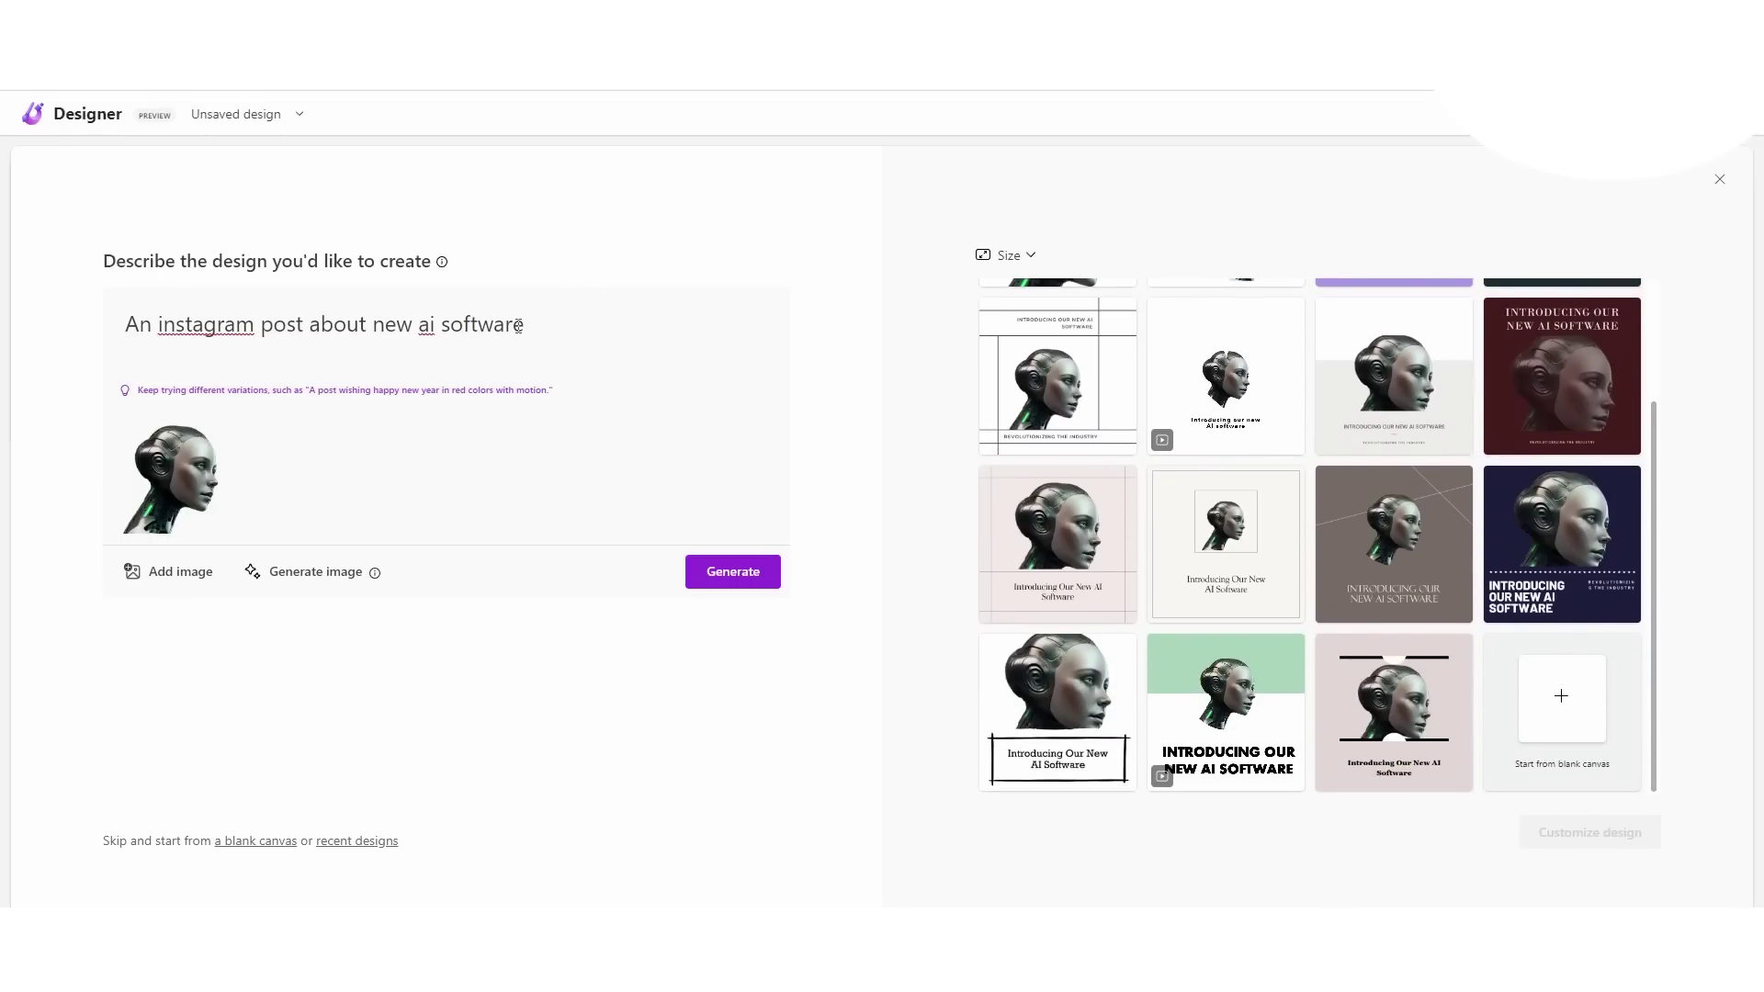
scroll(1154, 450, "up", 2)
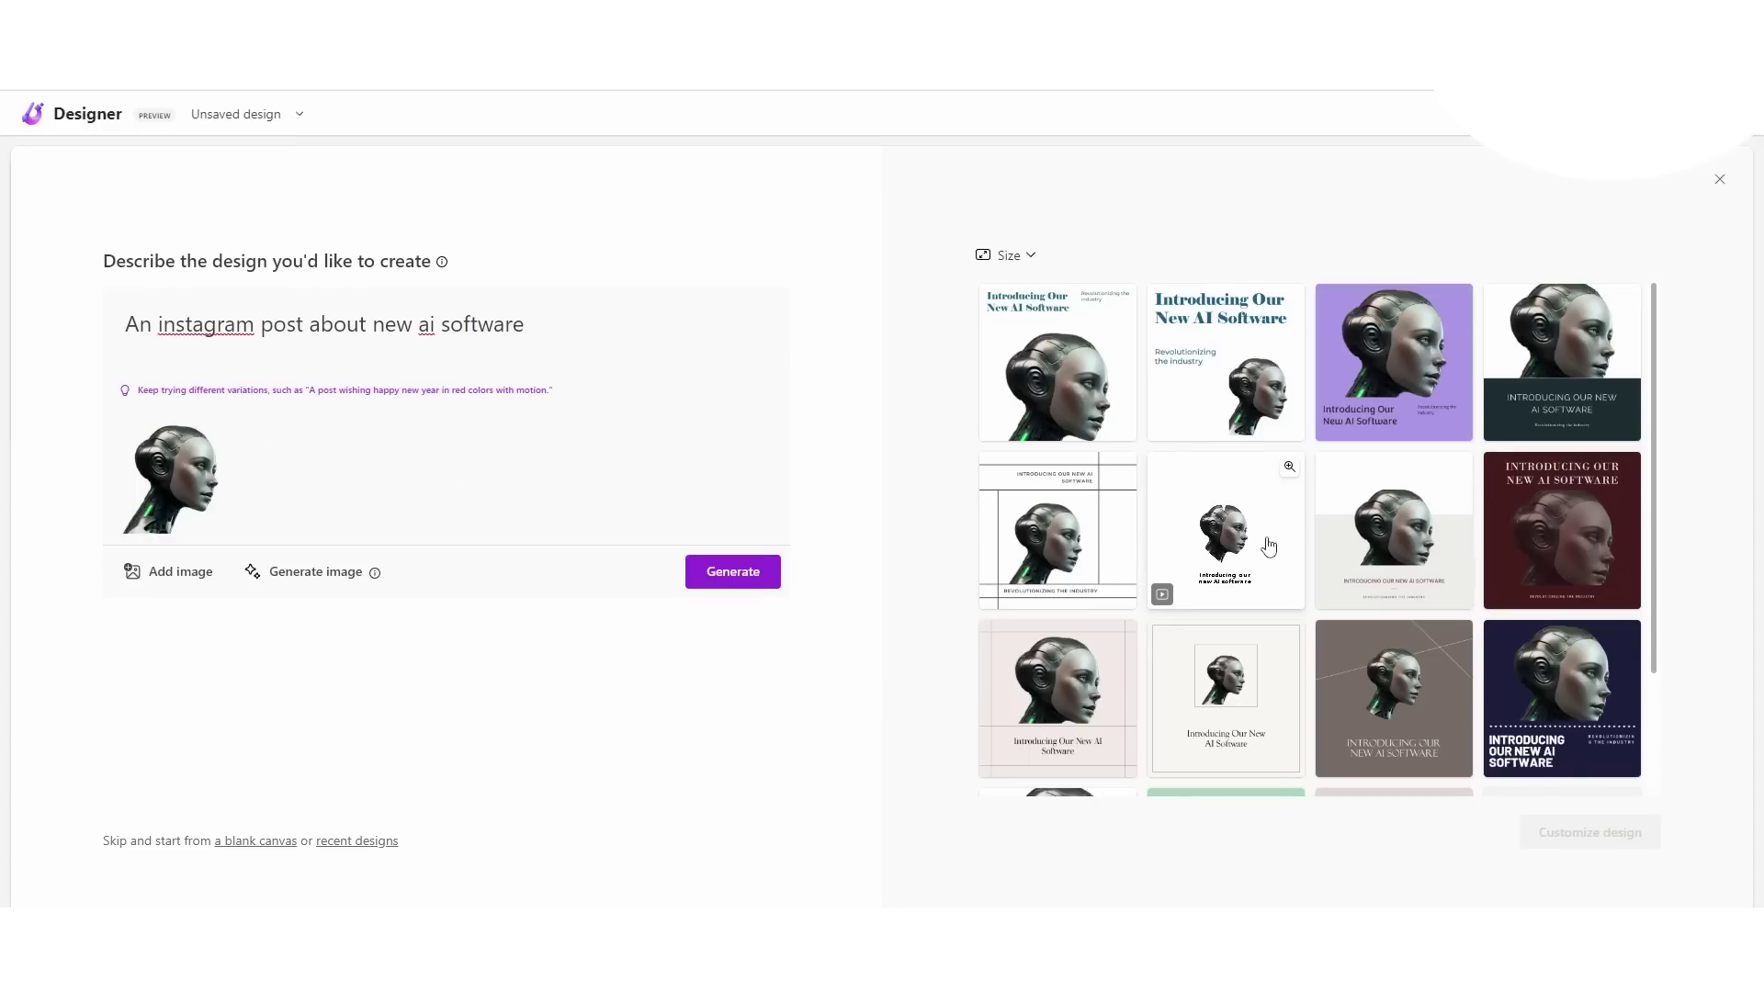
scroll(1269, 546, "down", 2)
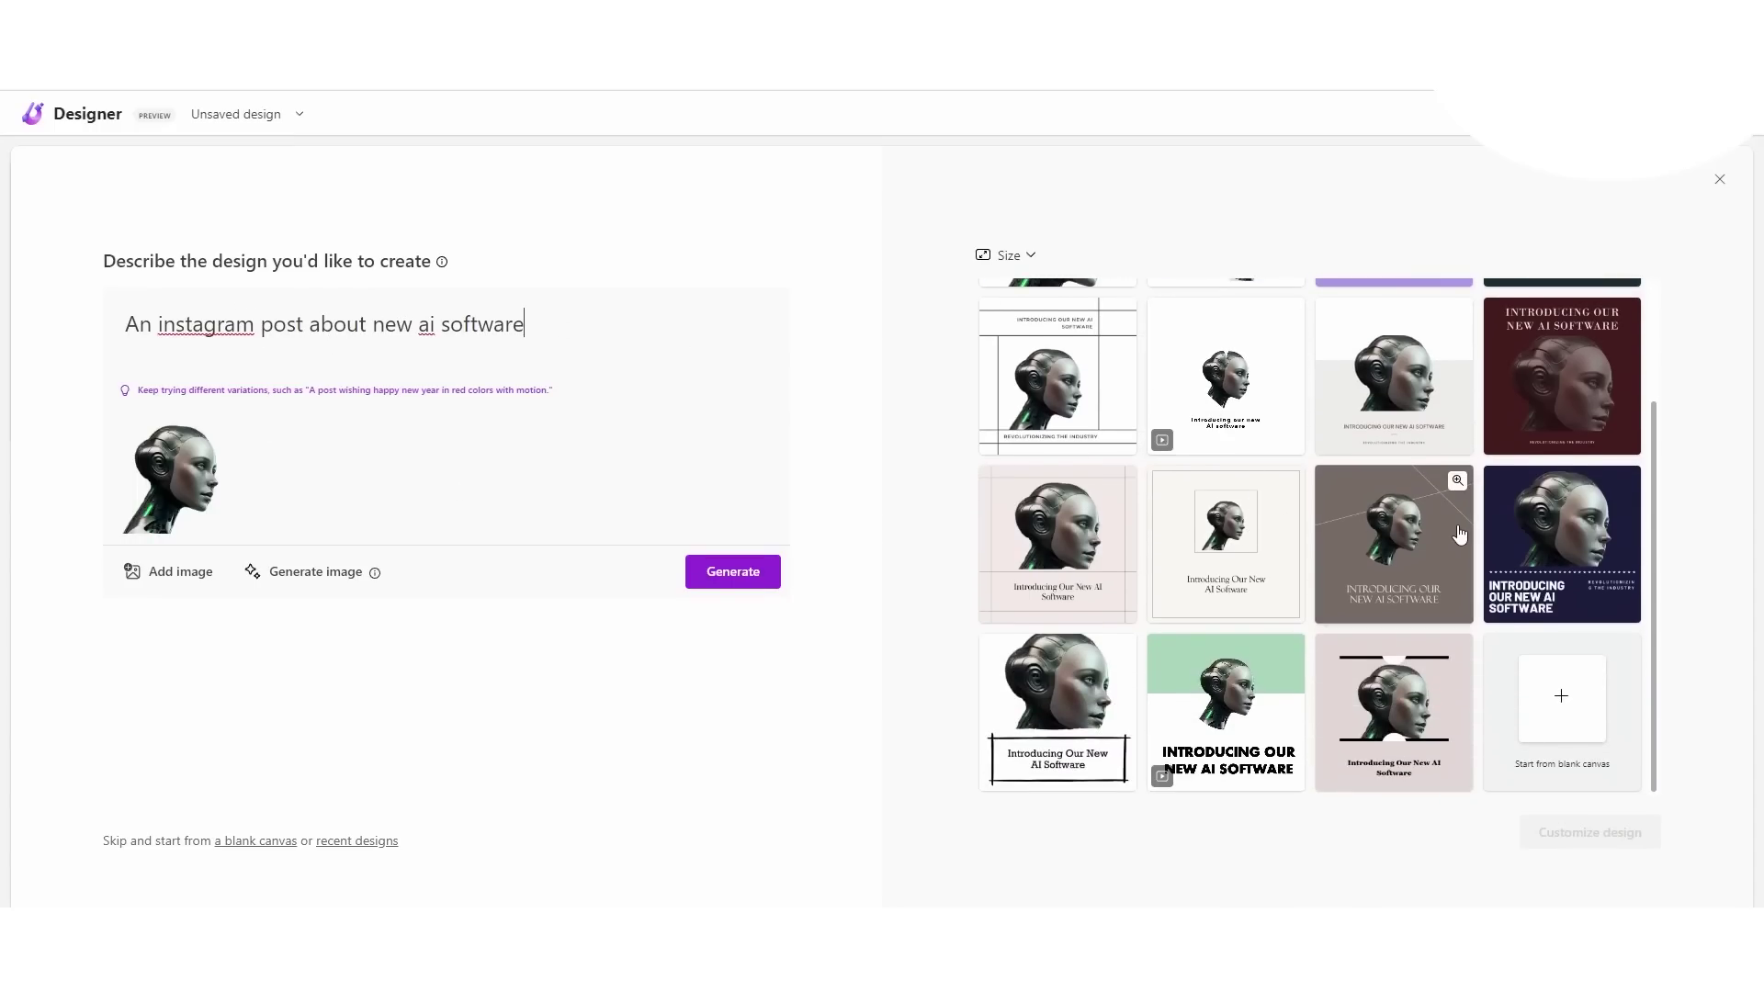
scroll(1460, 534, "up", 2)
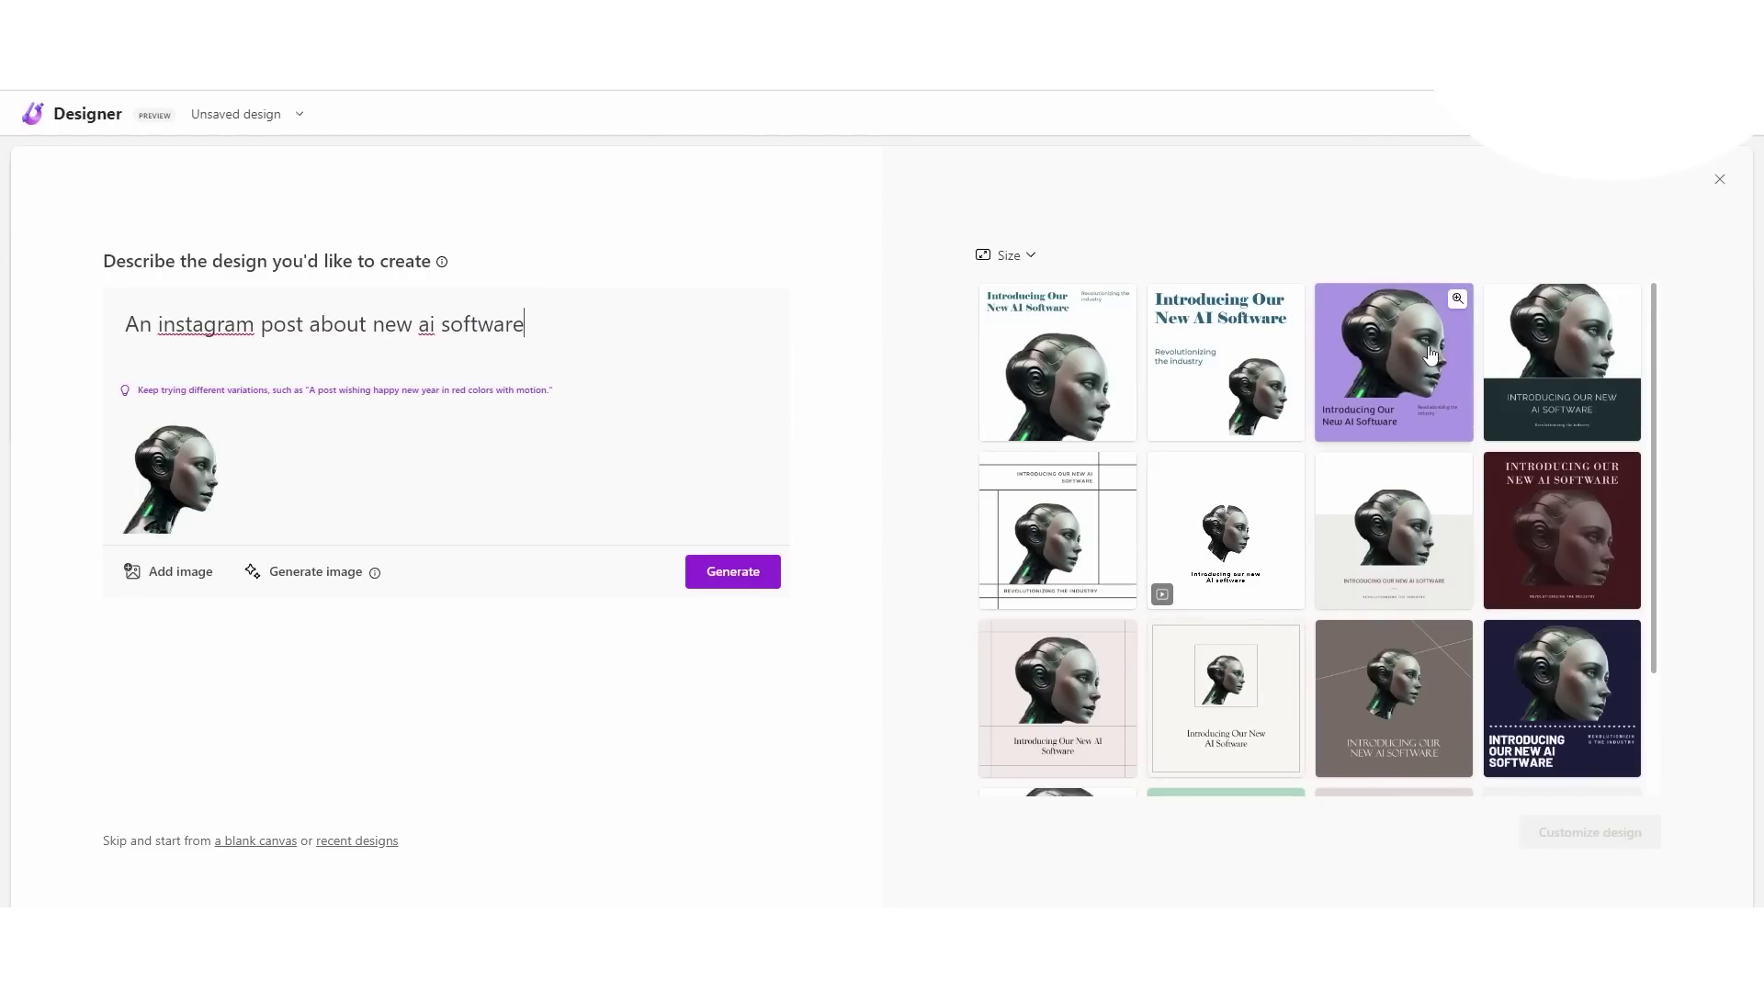
scroll(1244, 362, "down", 3)
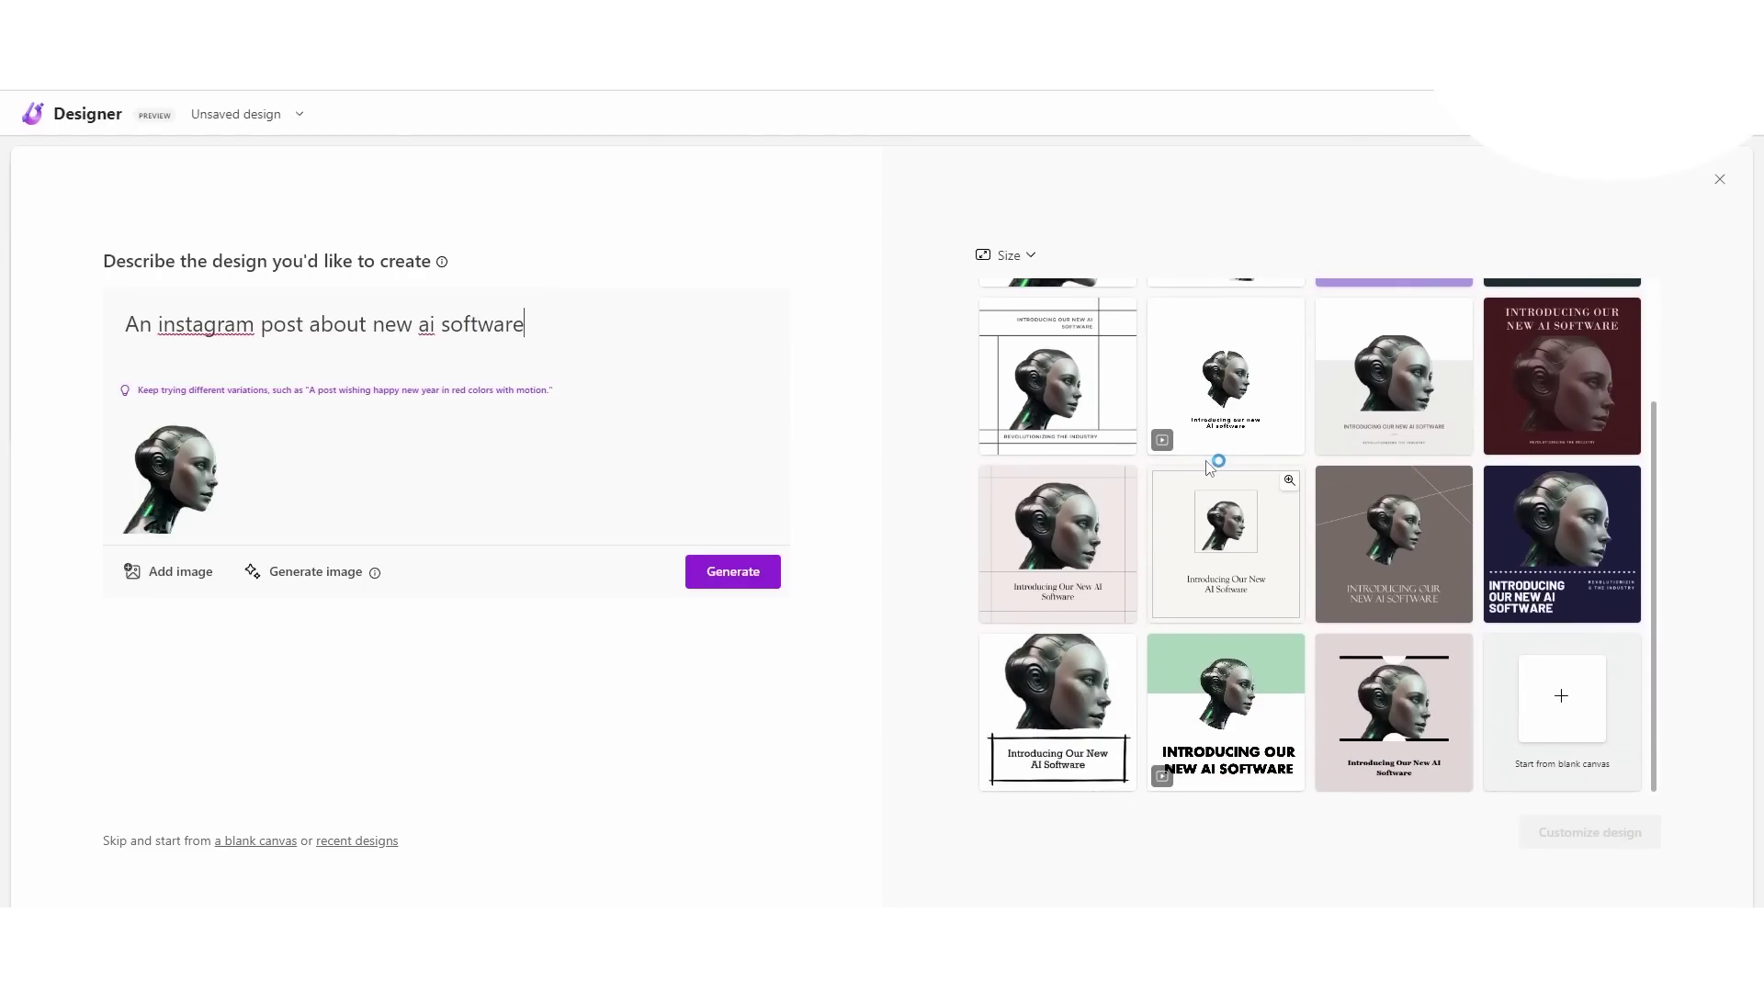
scroll(1184, 441, "up", 3)
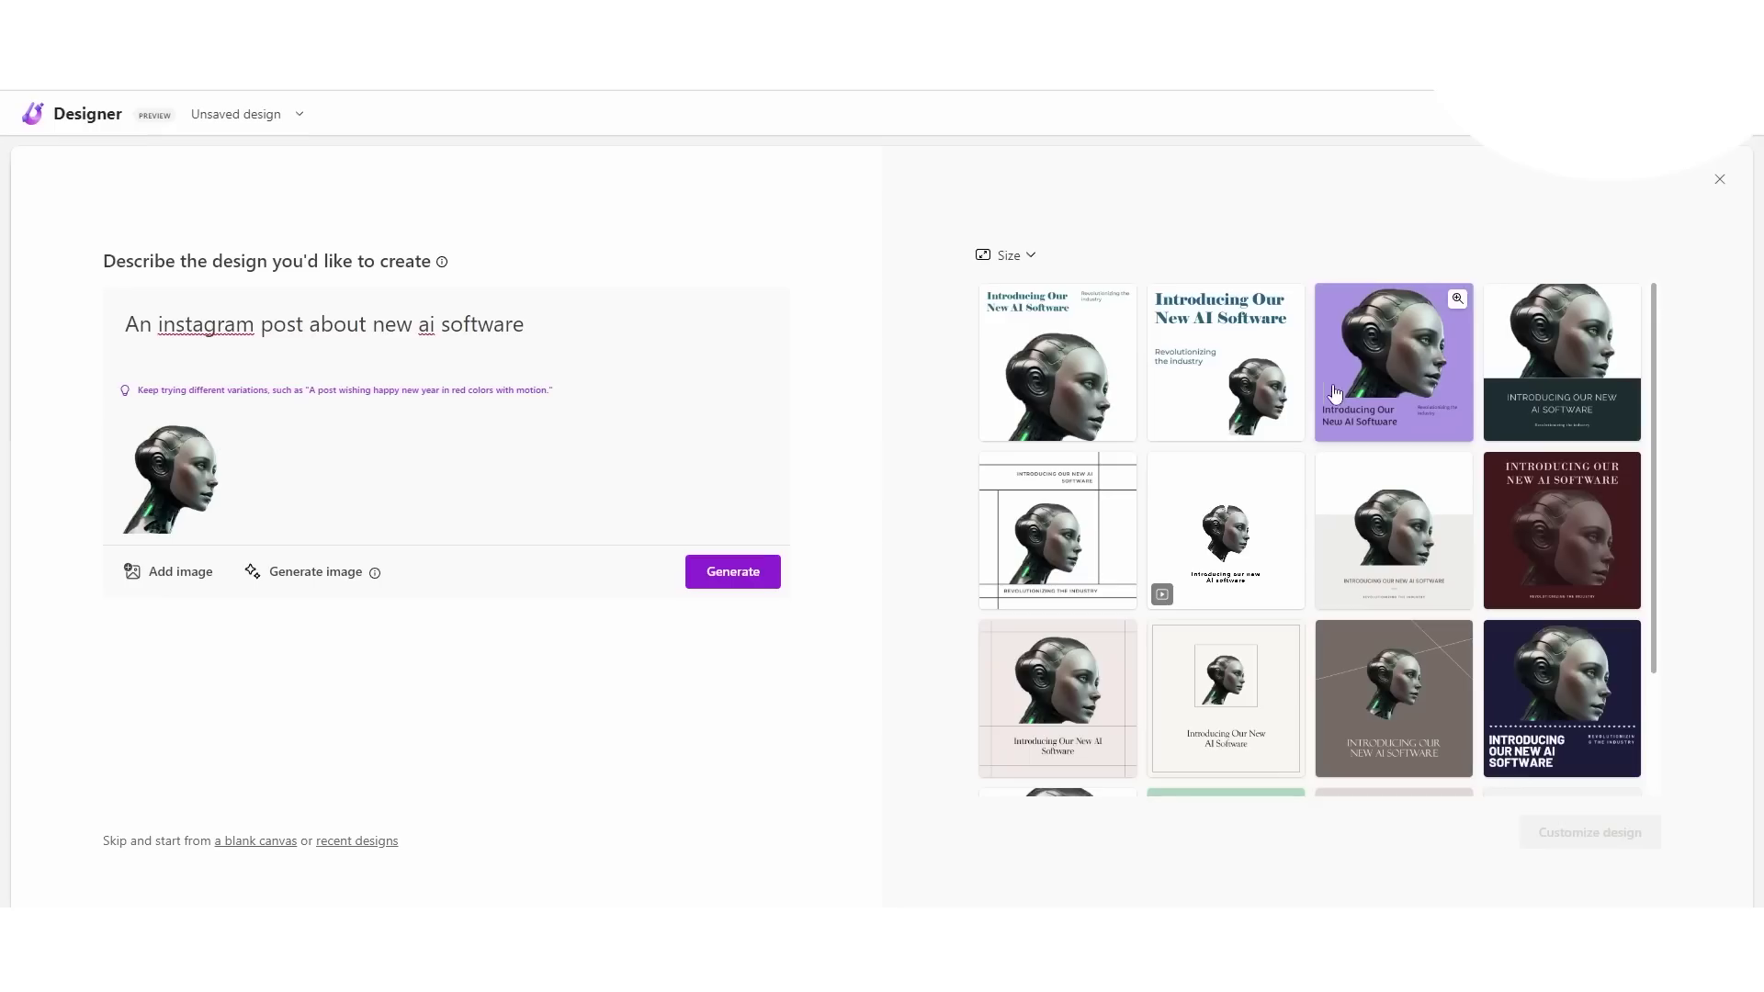
Step: Review the whole set of generated AI software designs, down to the blank canvas option and back
scroll(1397, 425, "down", 3)
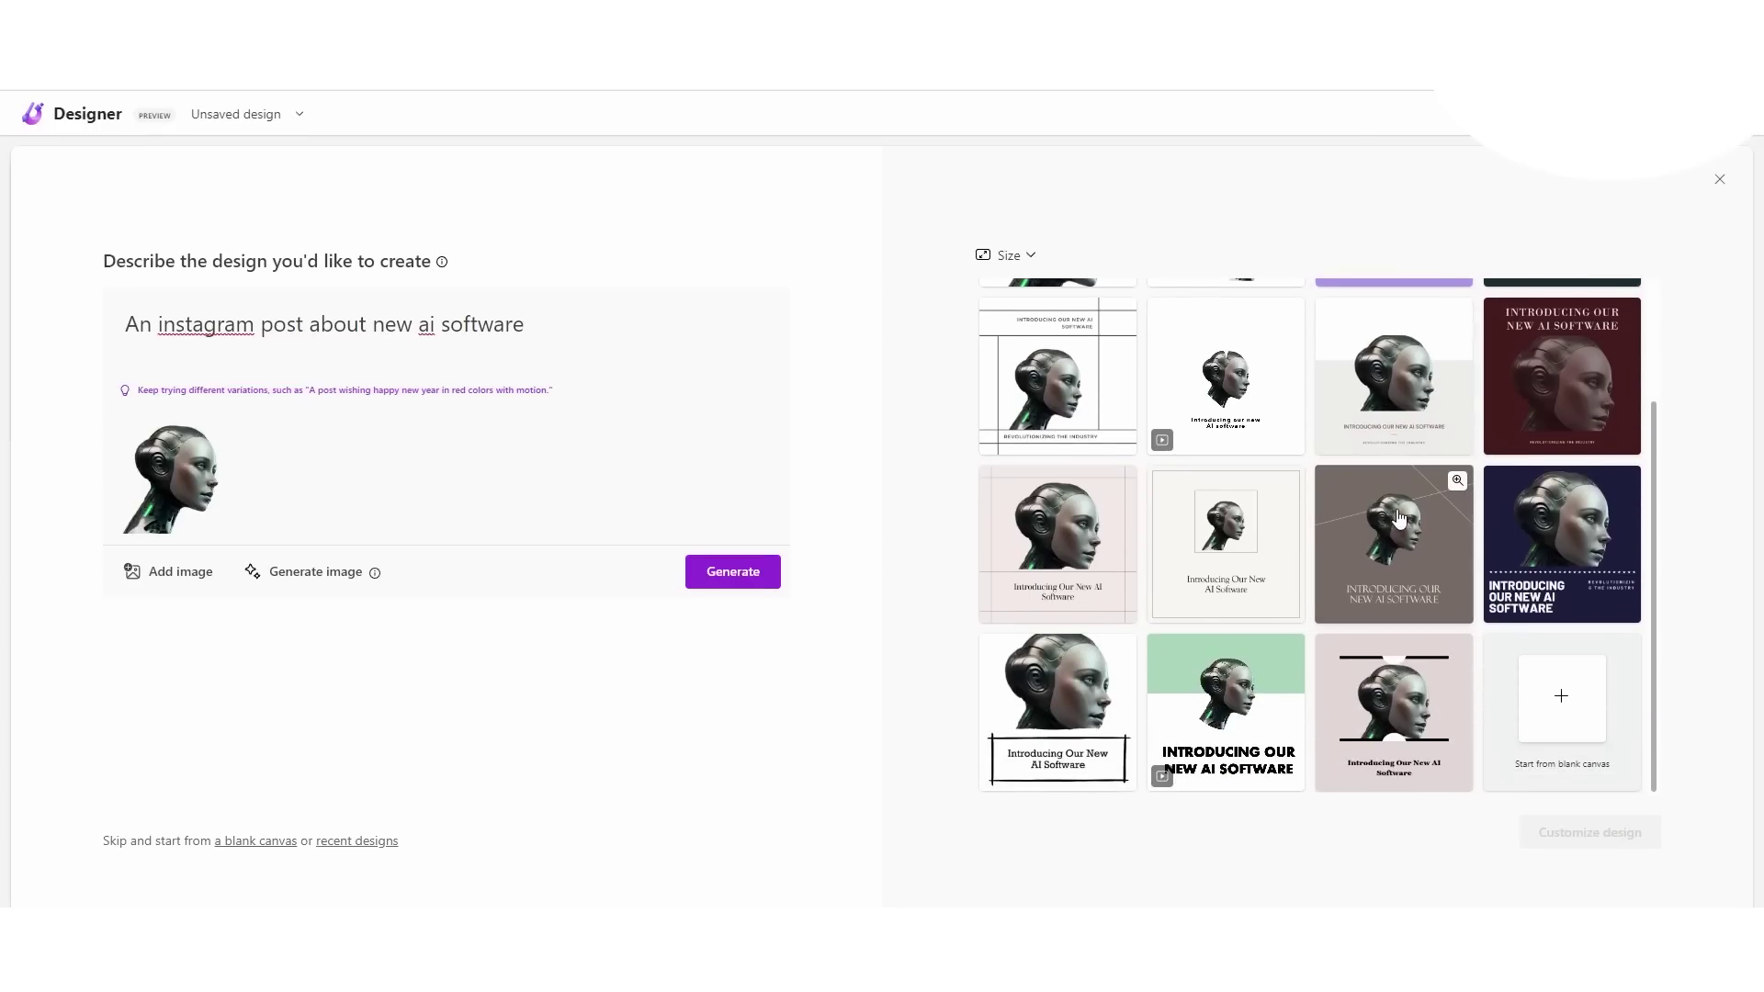
scroll(1378, 459, "up", 3)
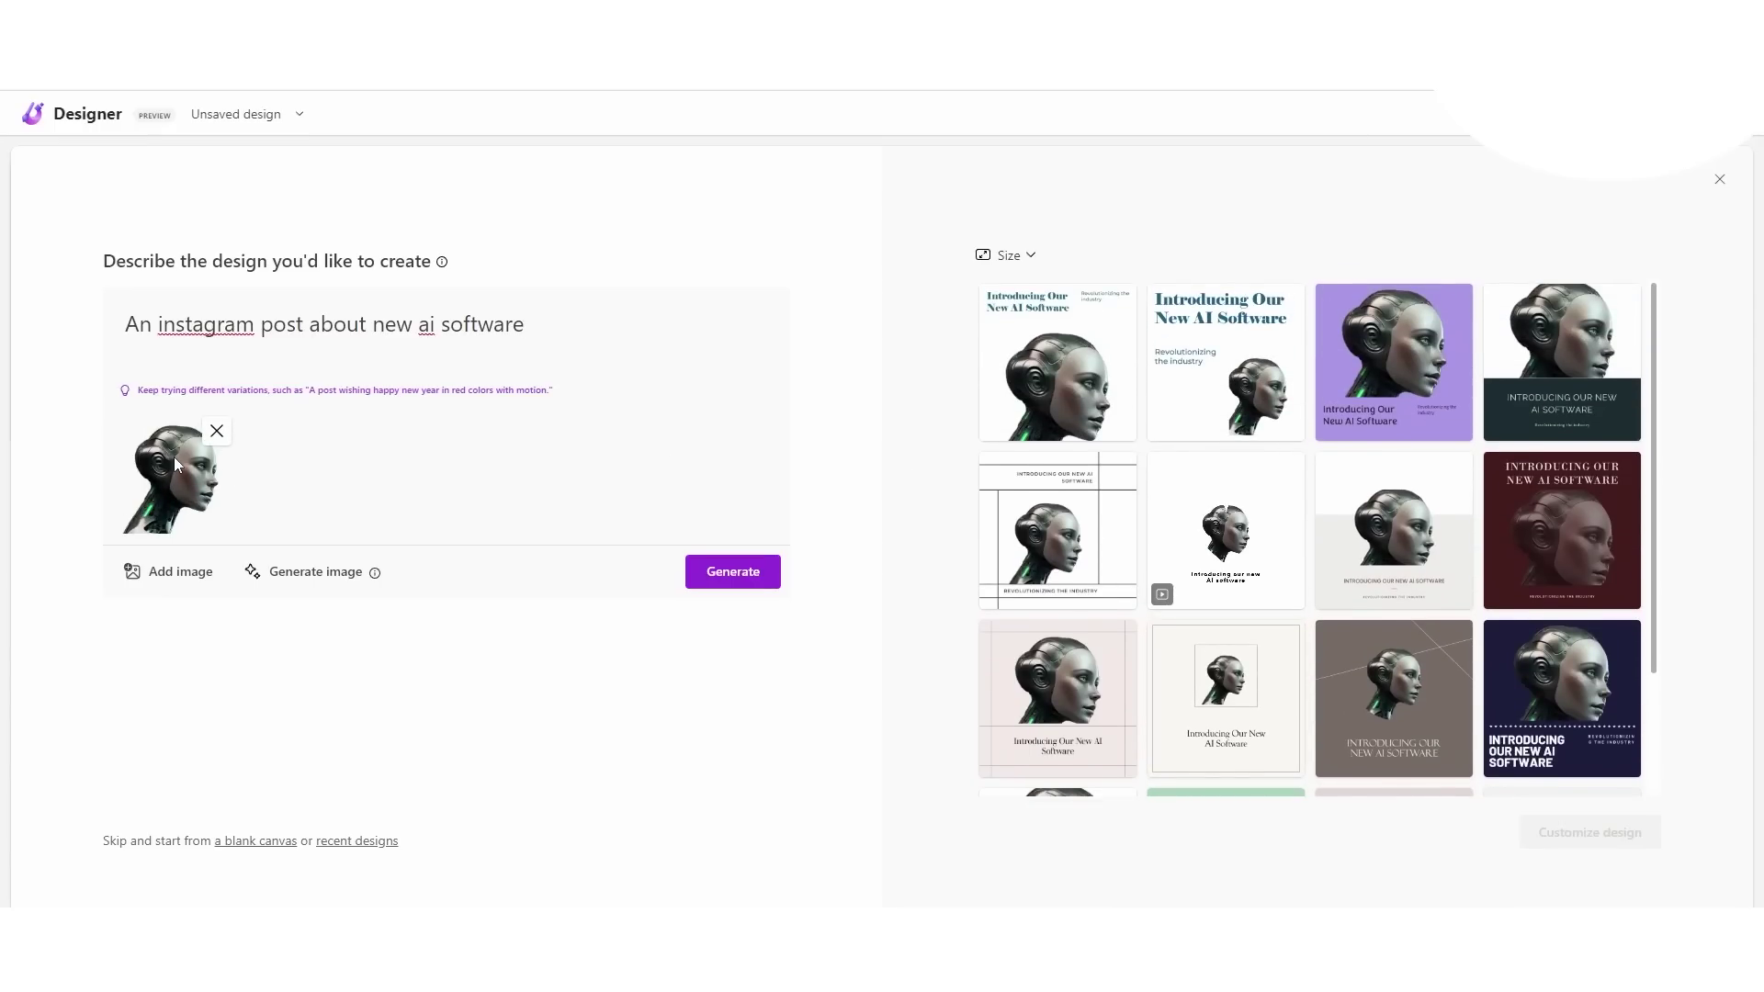
scroll(1139, 525, "down", 1)
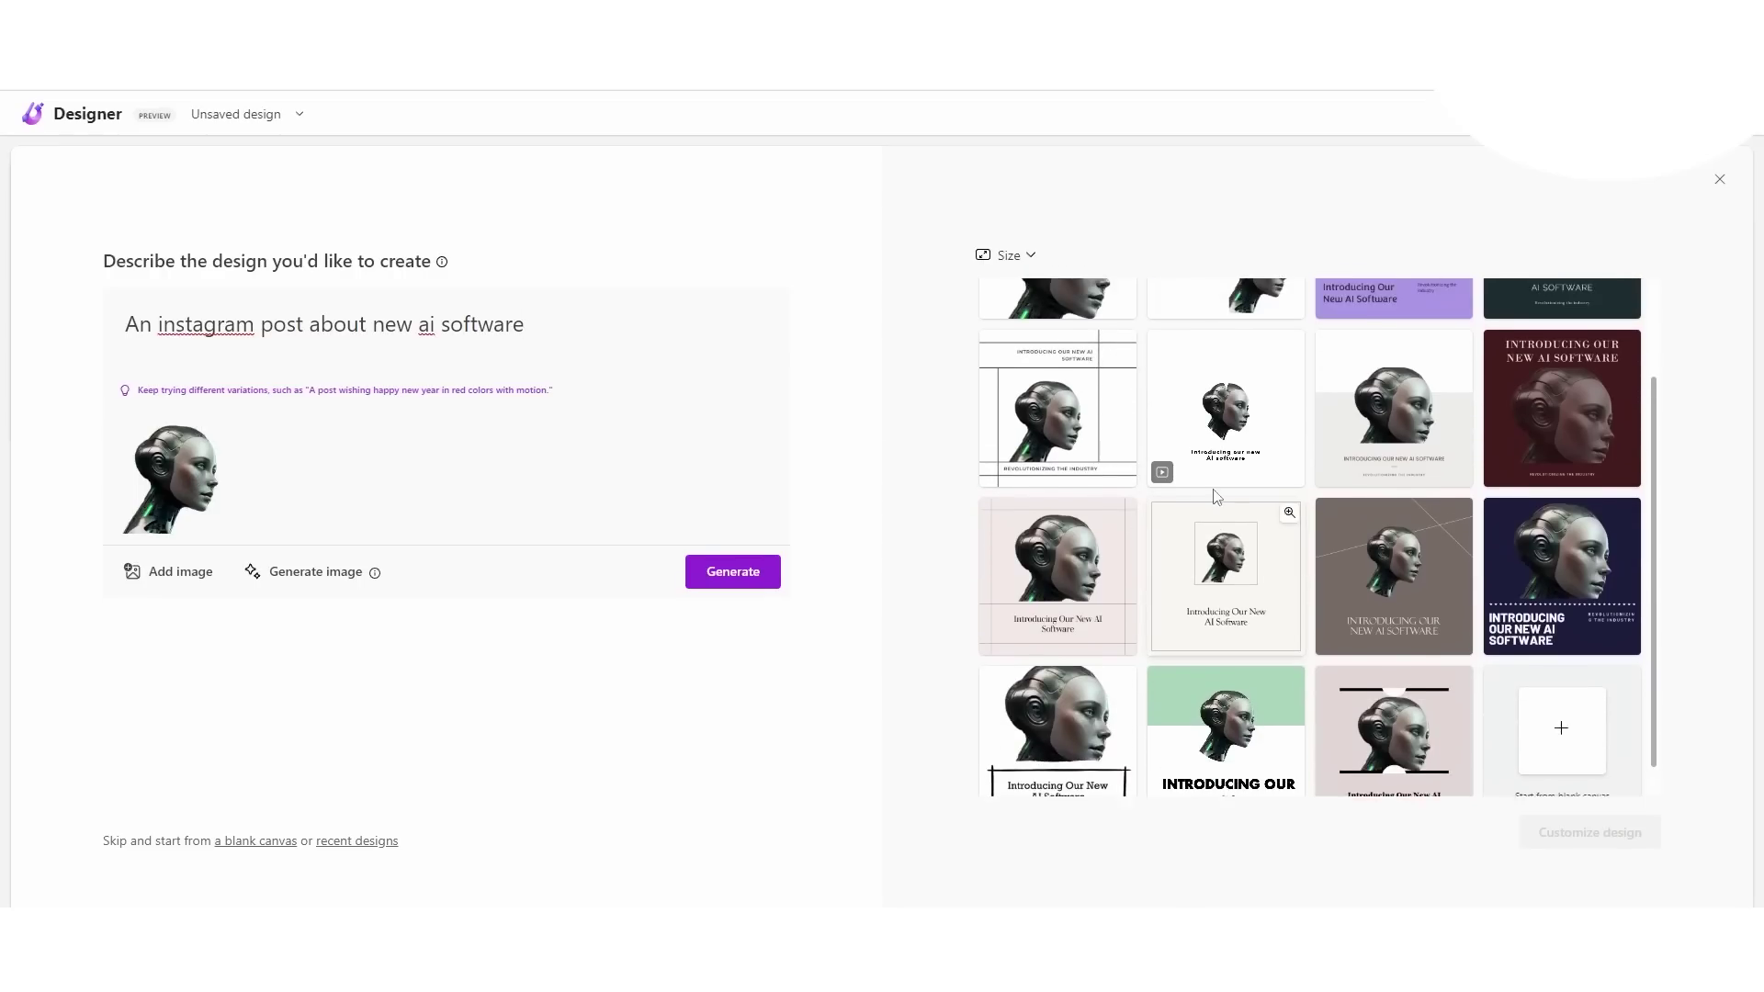
scroll(1139, 514, "up", 2)
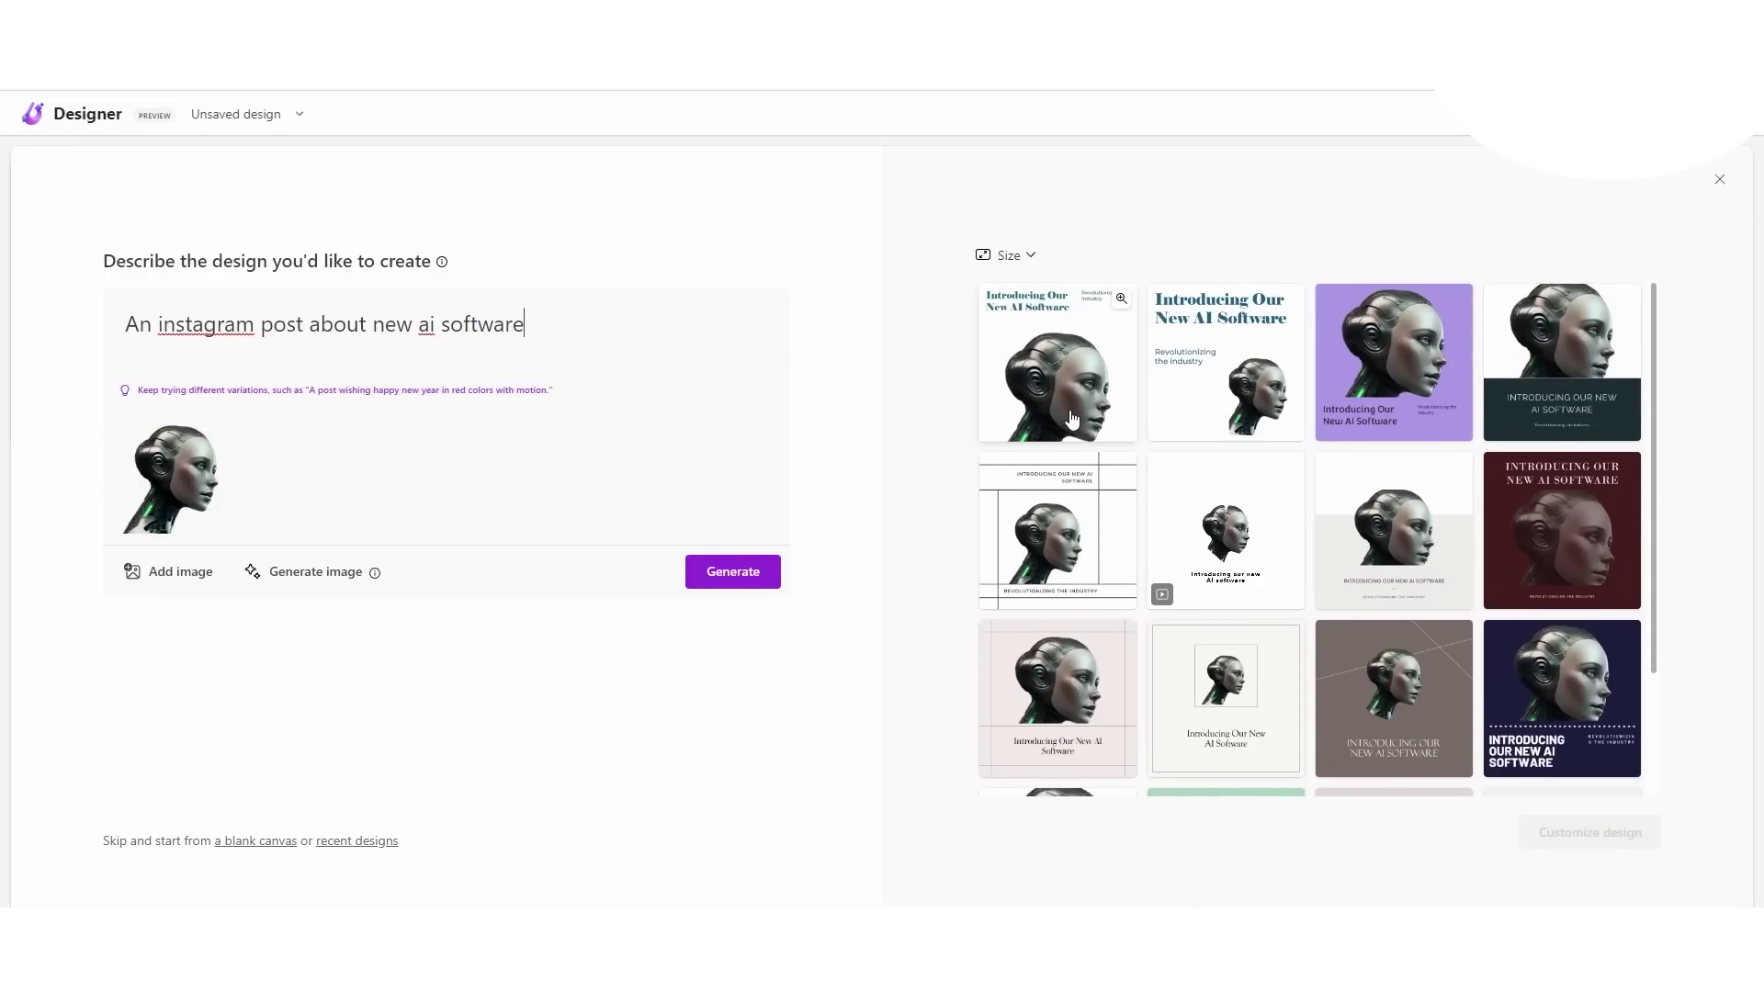
scroll(1222, 446, "down", 2)
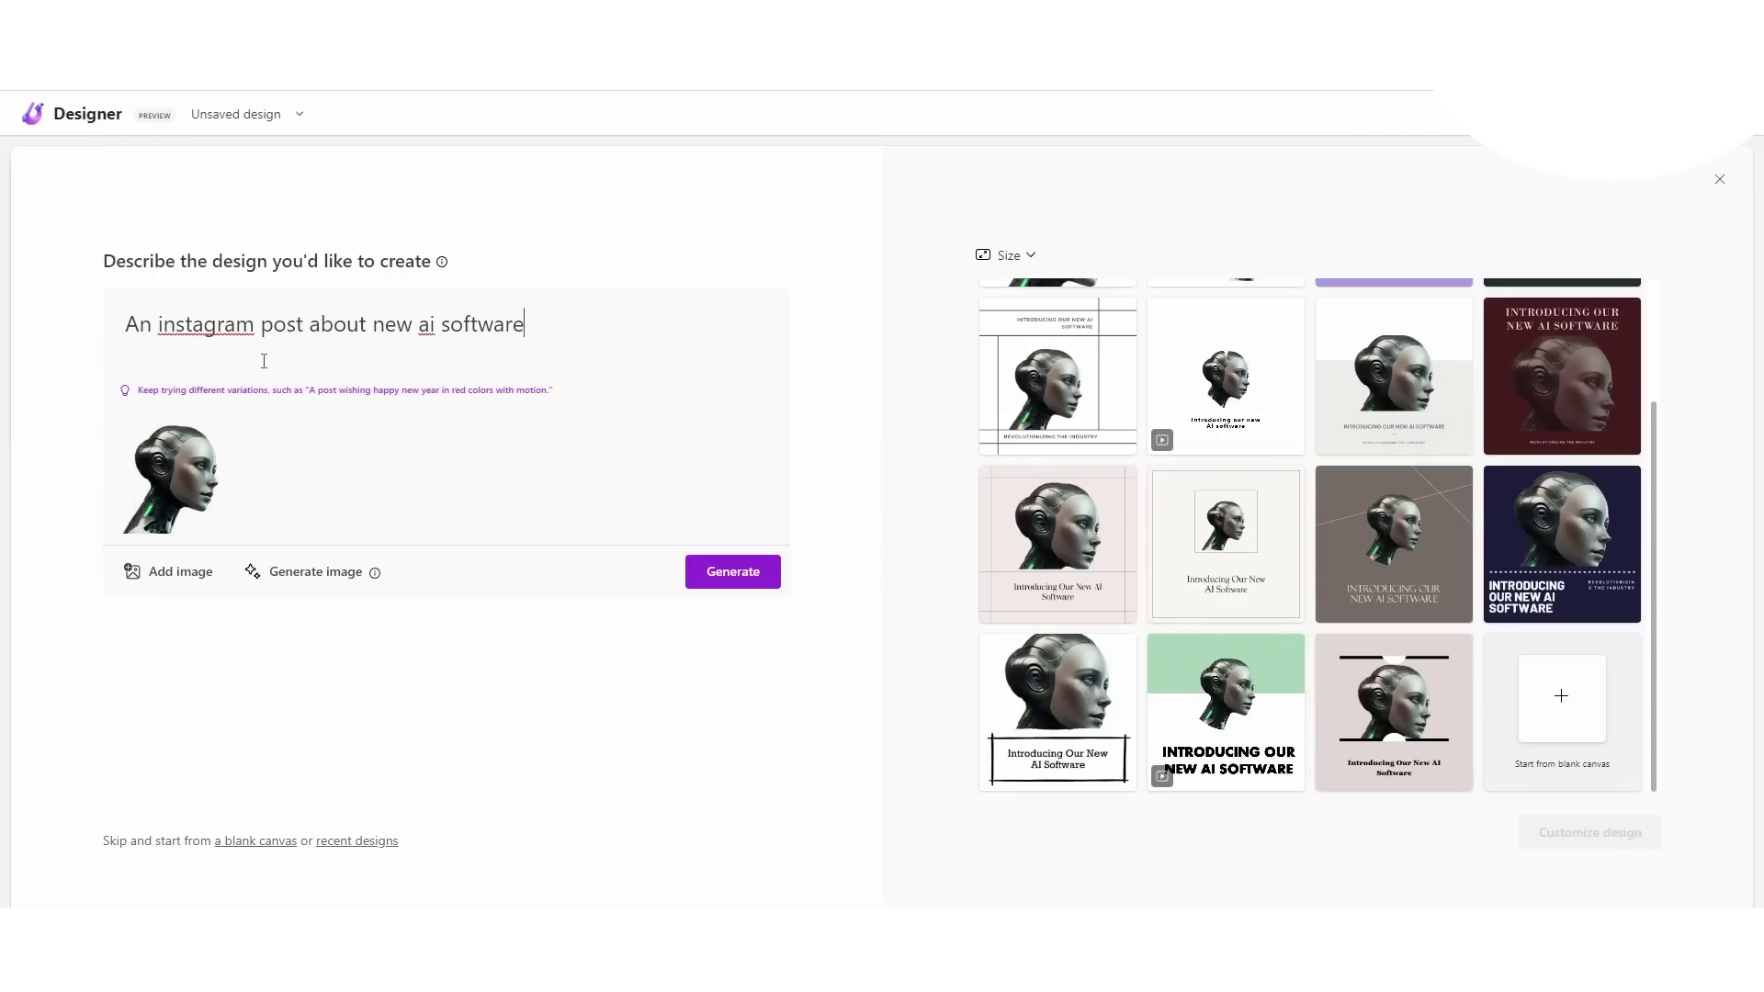
scroll(1457, 444, "up", 2)
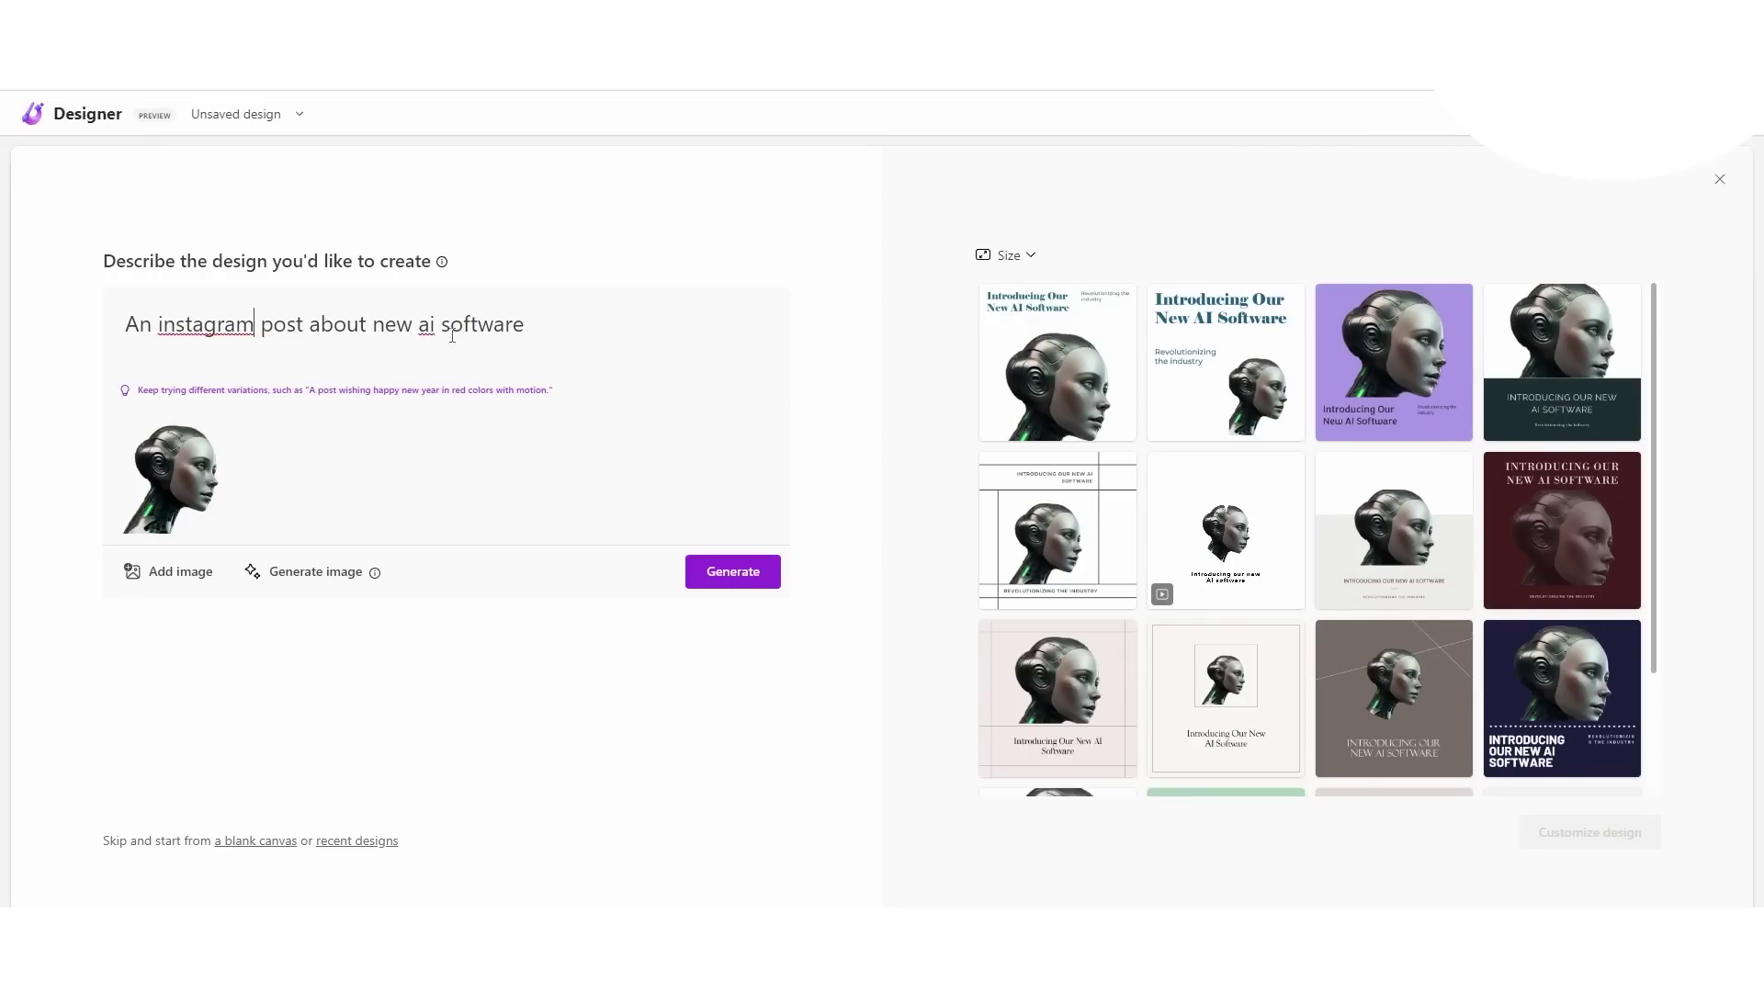
Step: Change the description to "An instagram post about a new ai robot with green and silver colours with motion" and generate new designs
left_click_drag(549, 328, 361, 336)
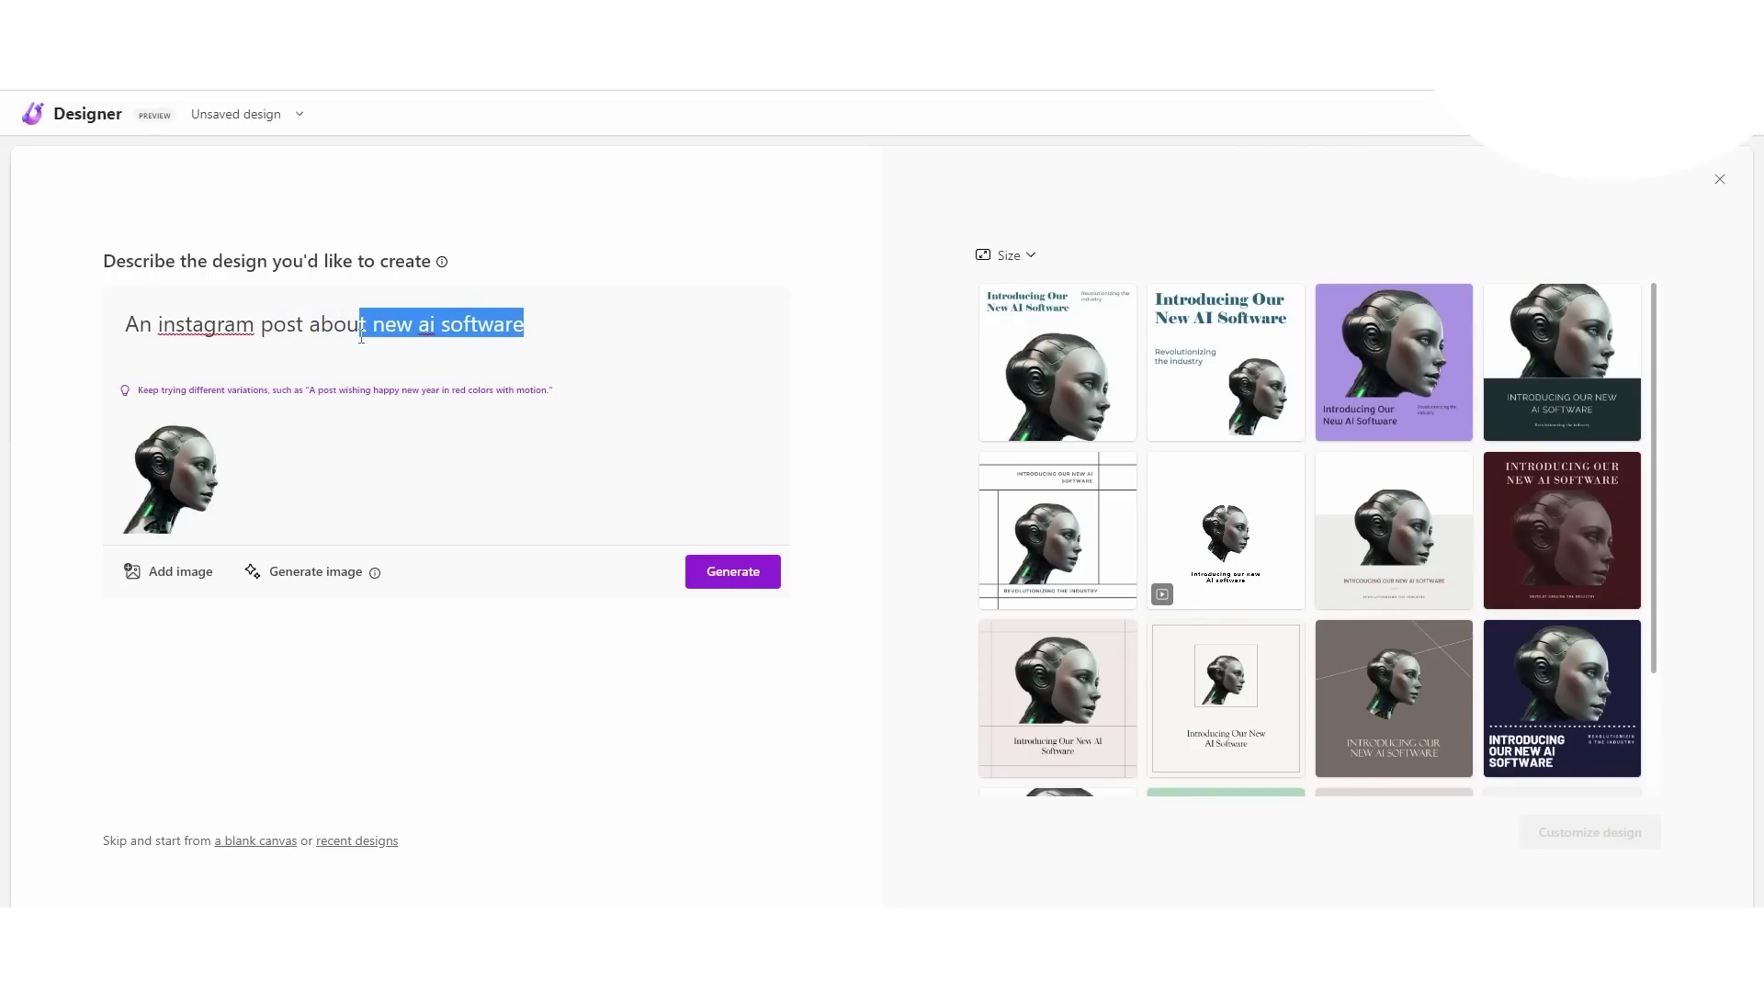
type("t a new ai r")
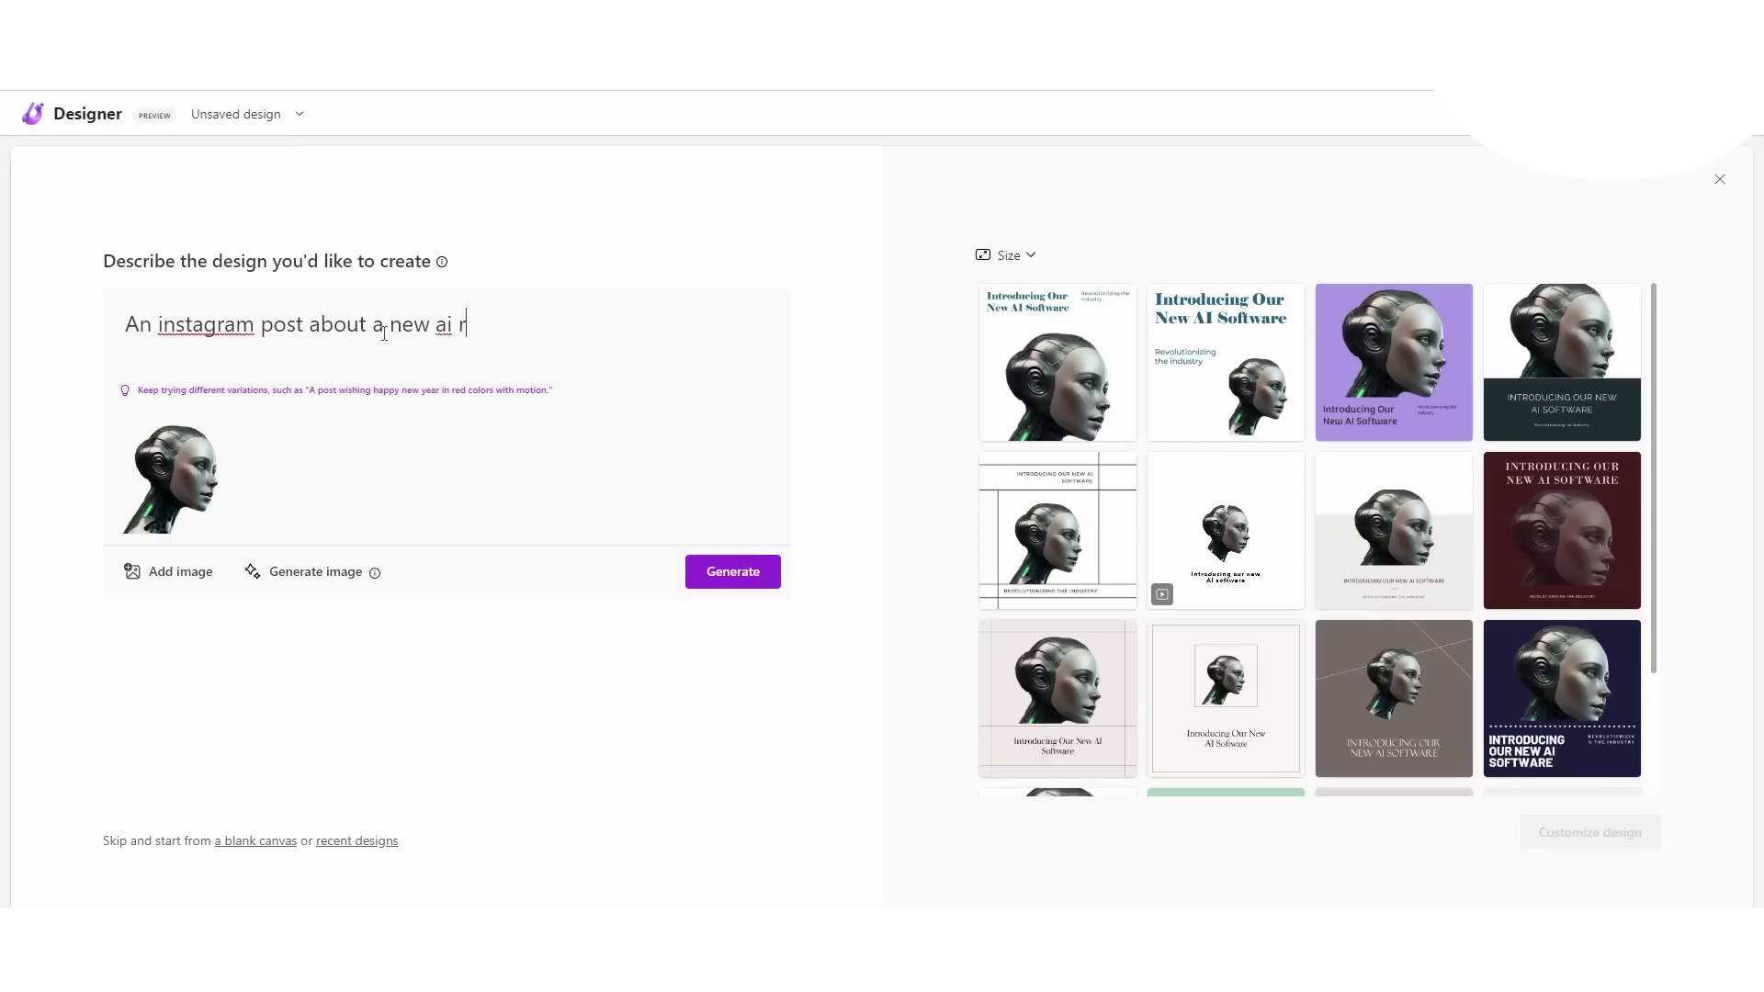
type("obot with green and s")
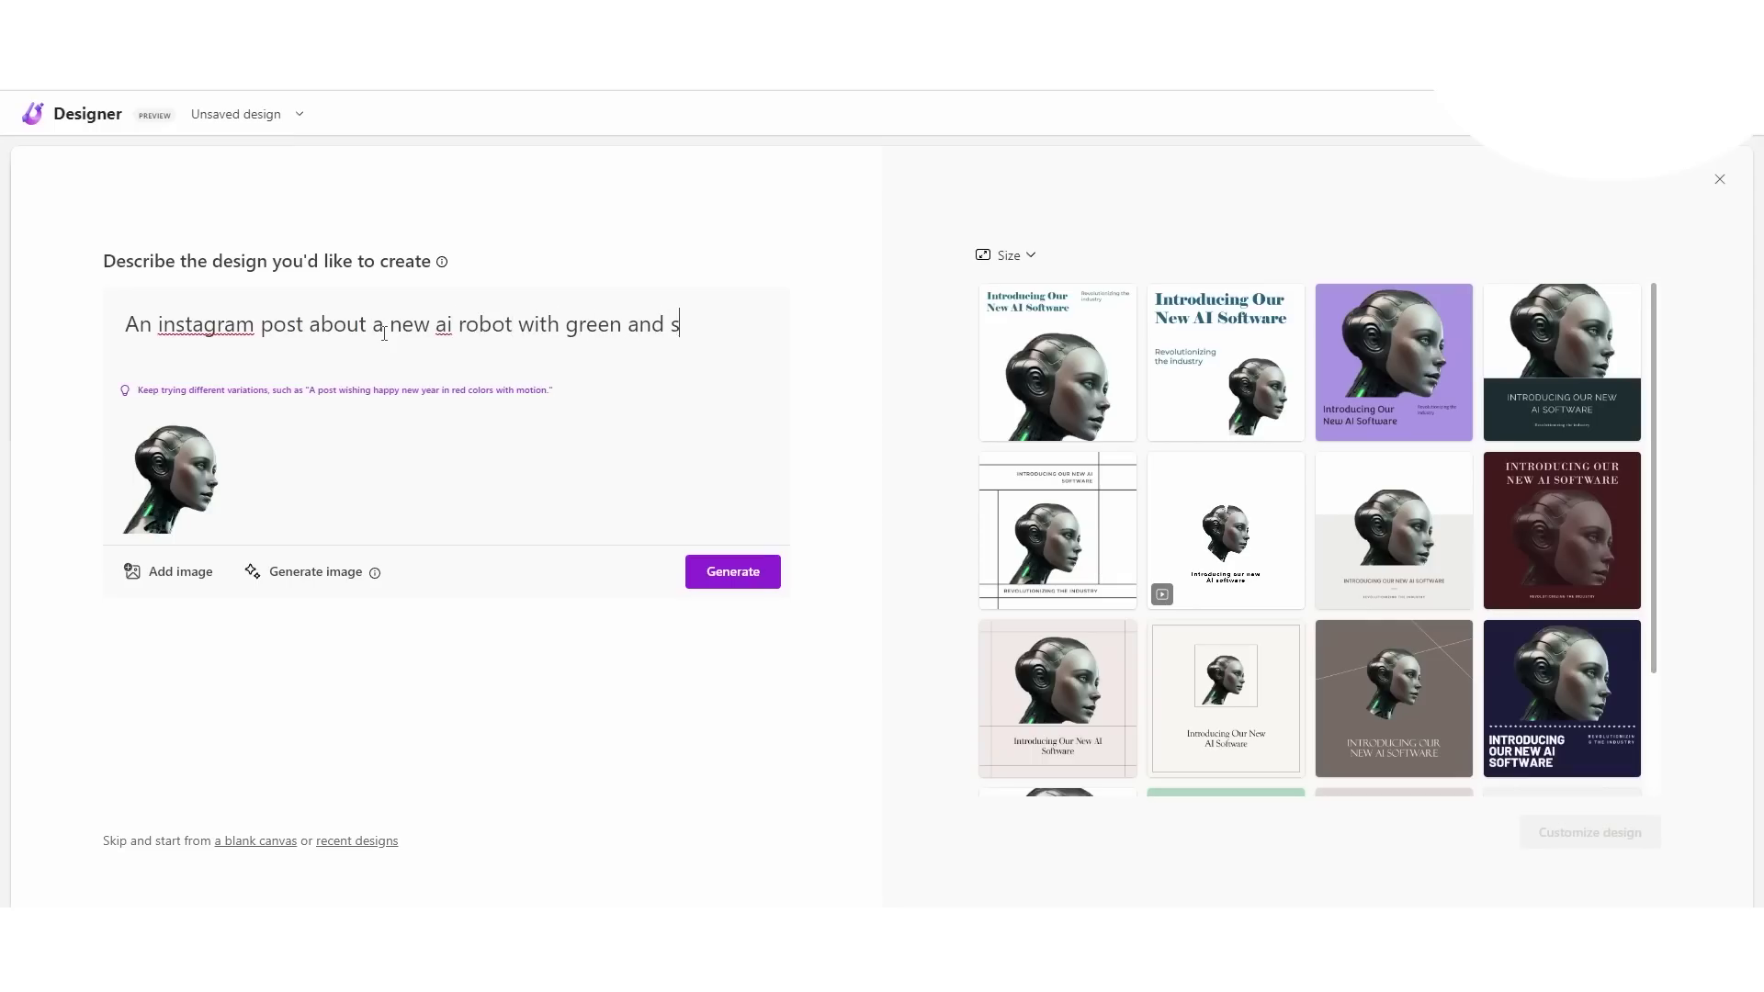
type("ilver colours with moti")
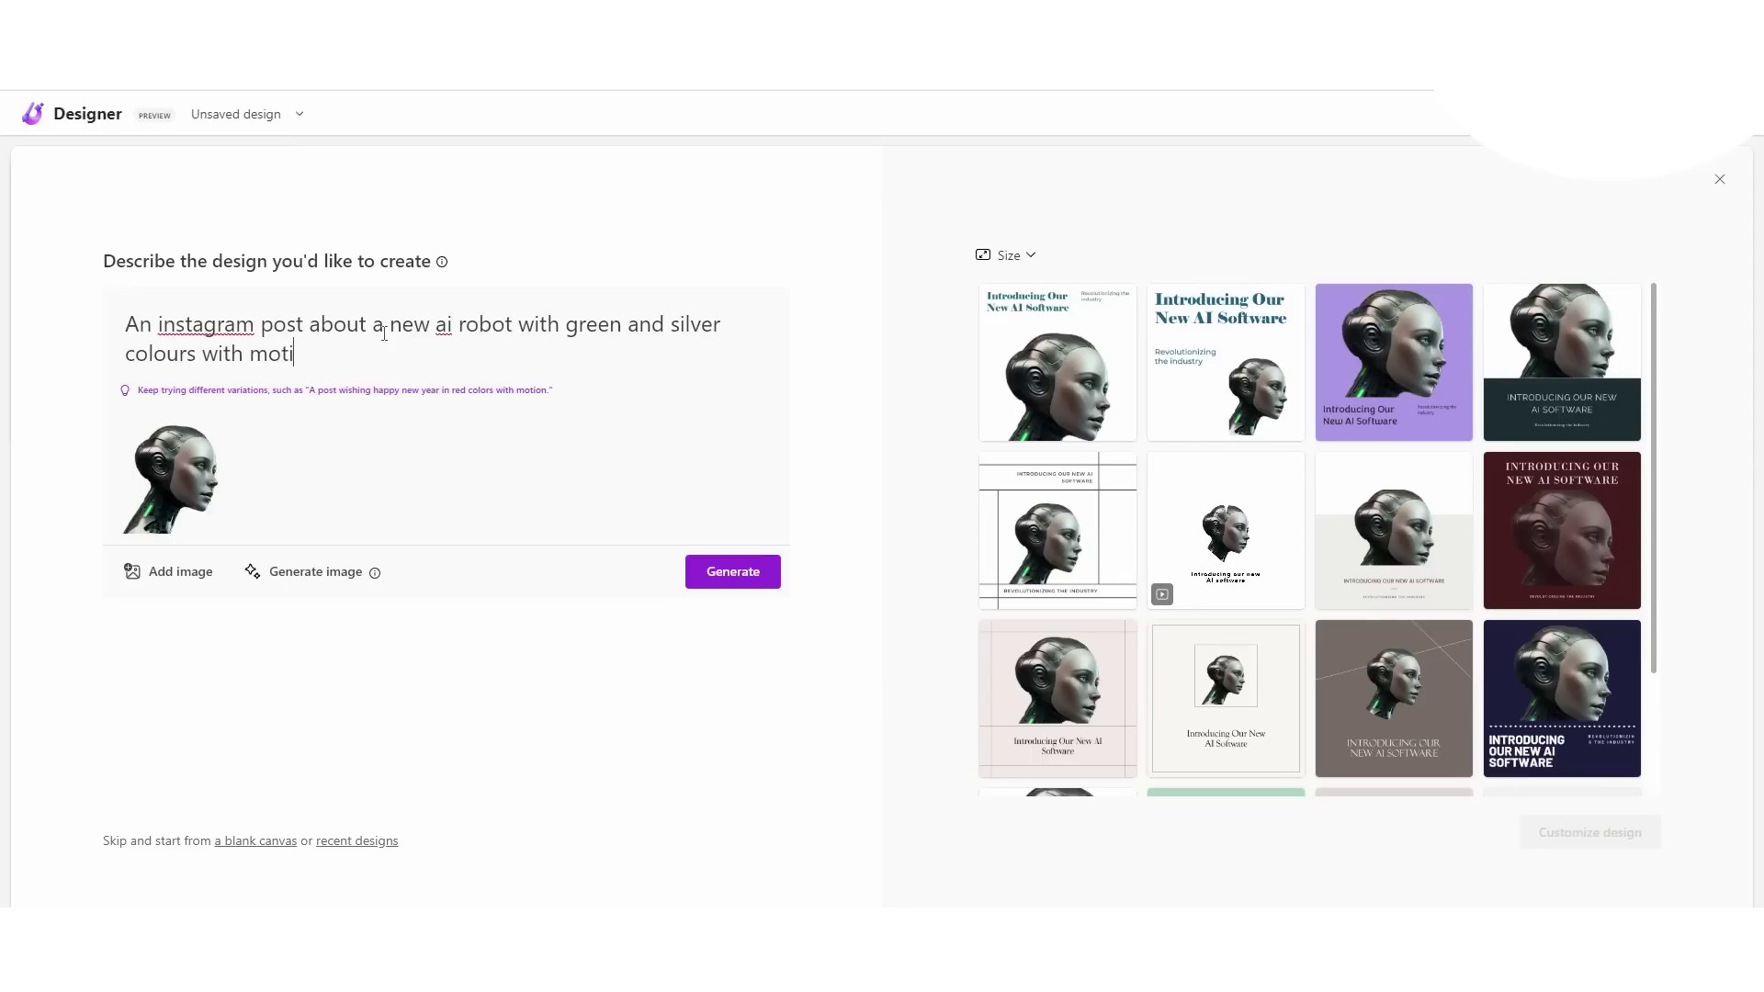
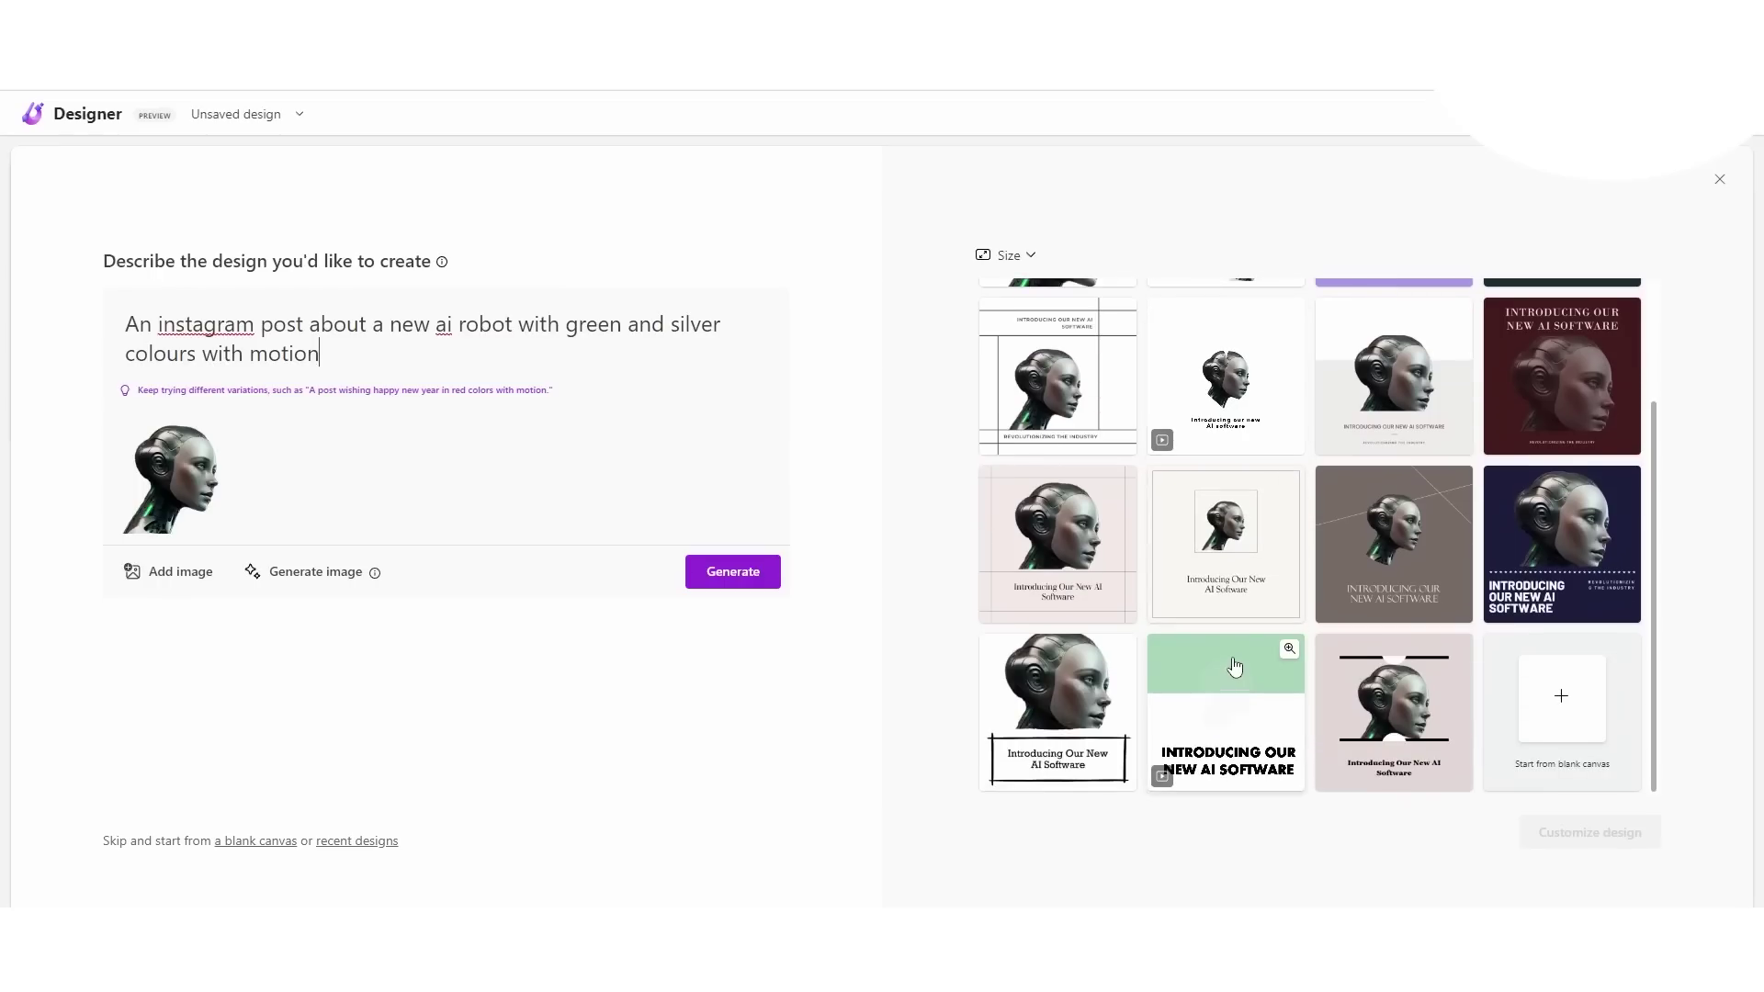
scroll(1226, 671, "up", 2)
scroll(1305, 465, "down", 2)
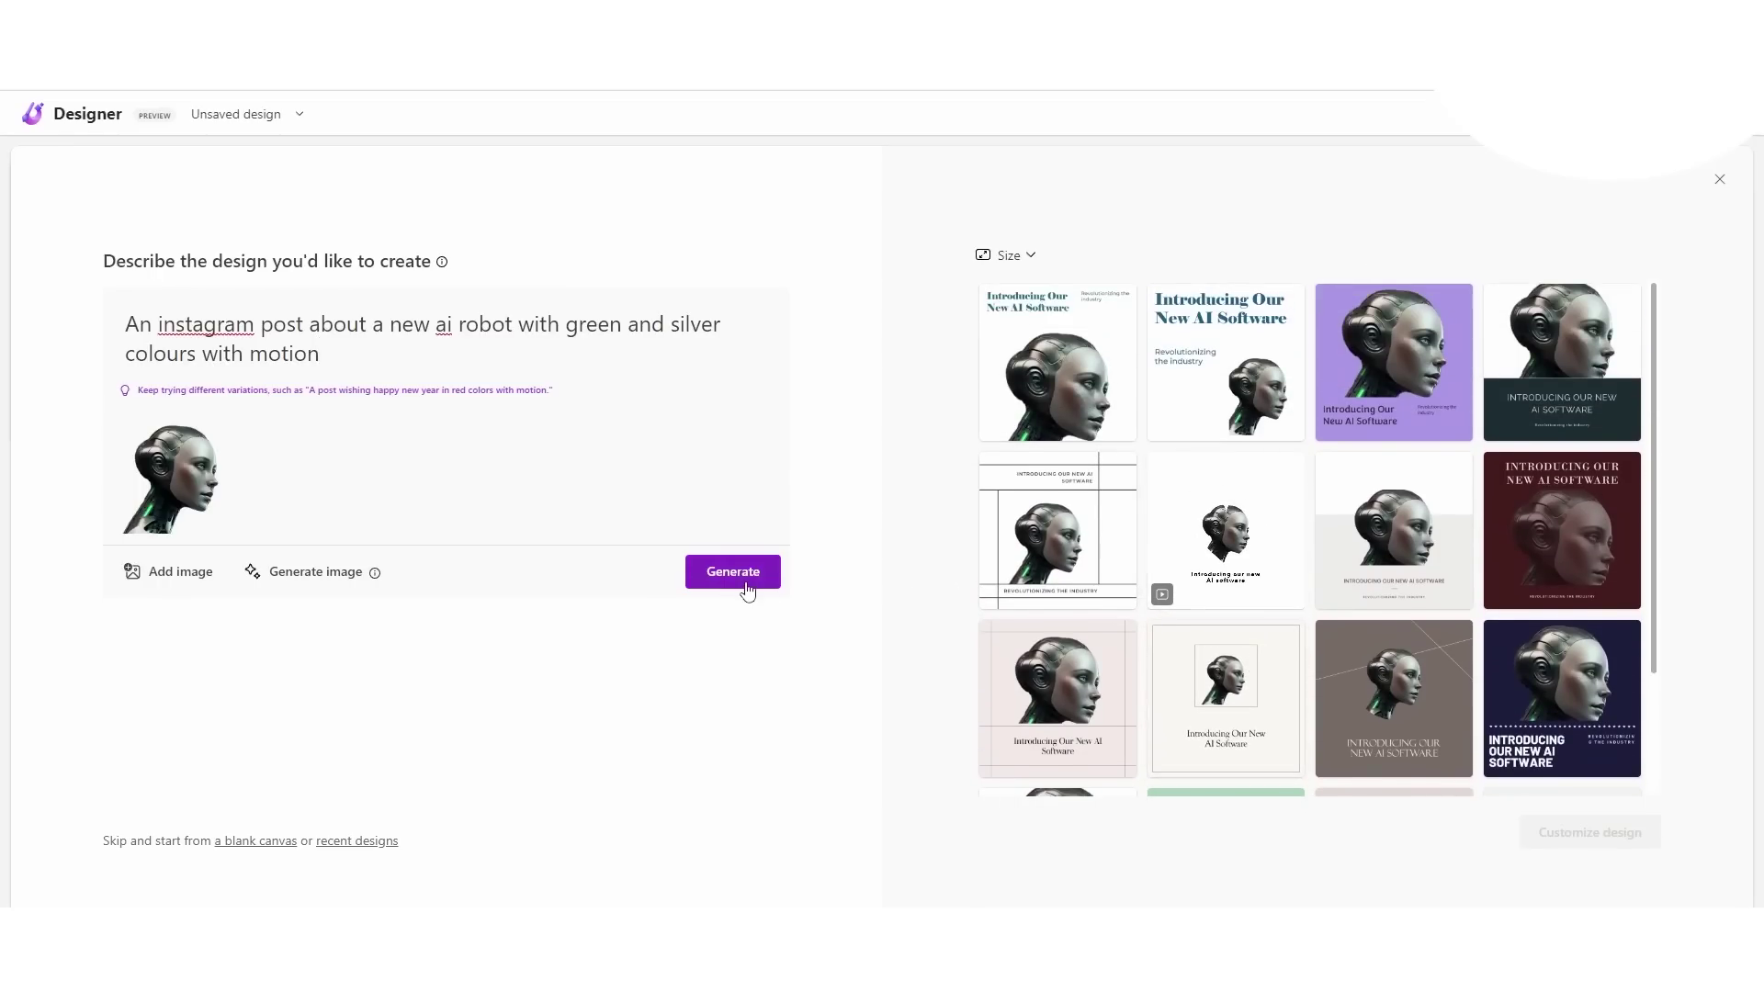
left_click(742, 582)
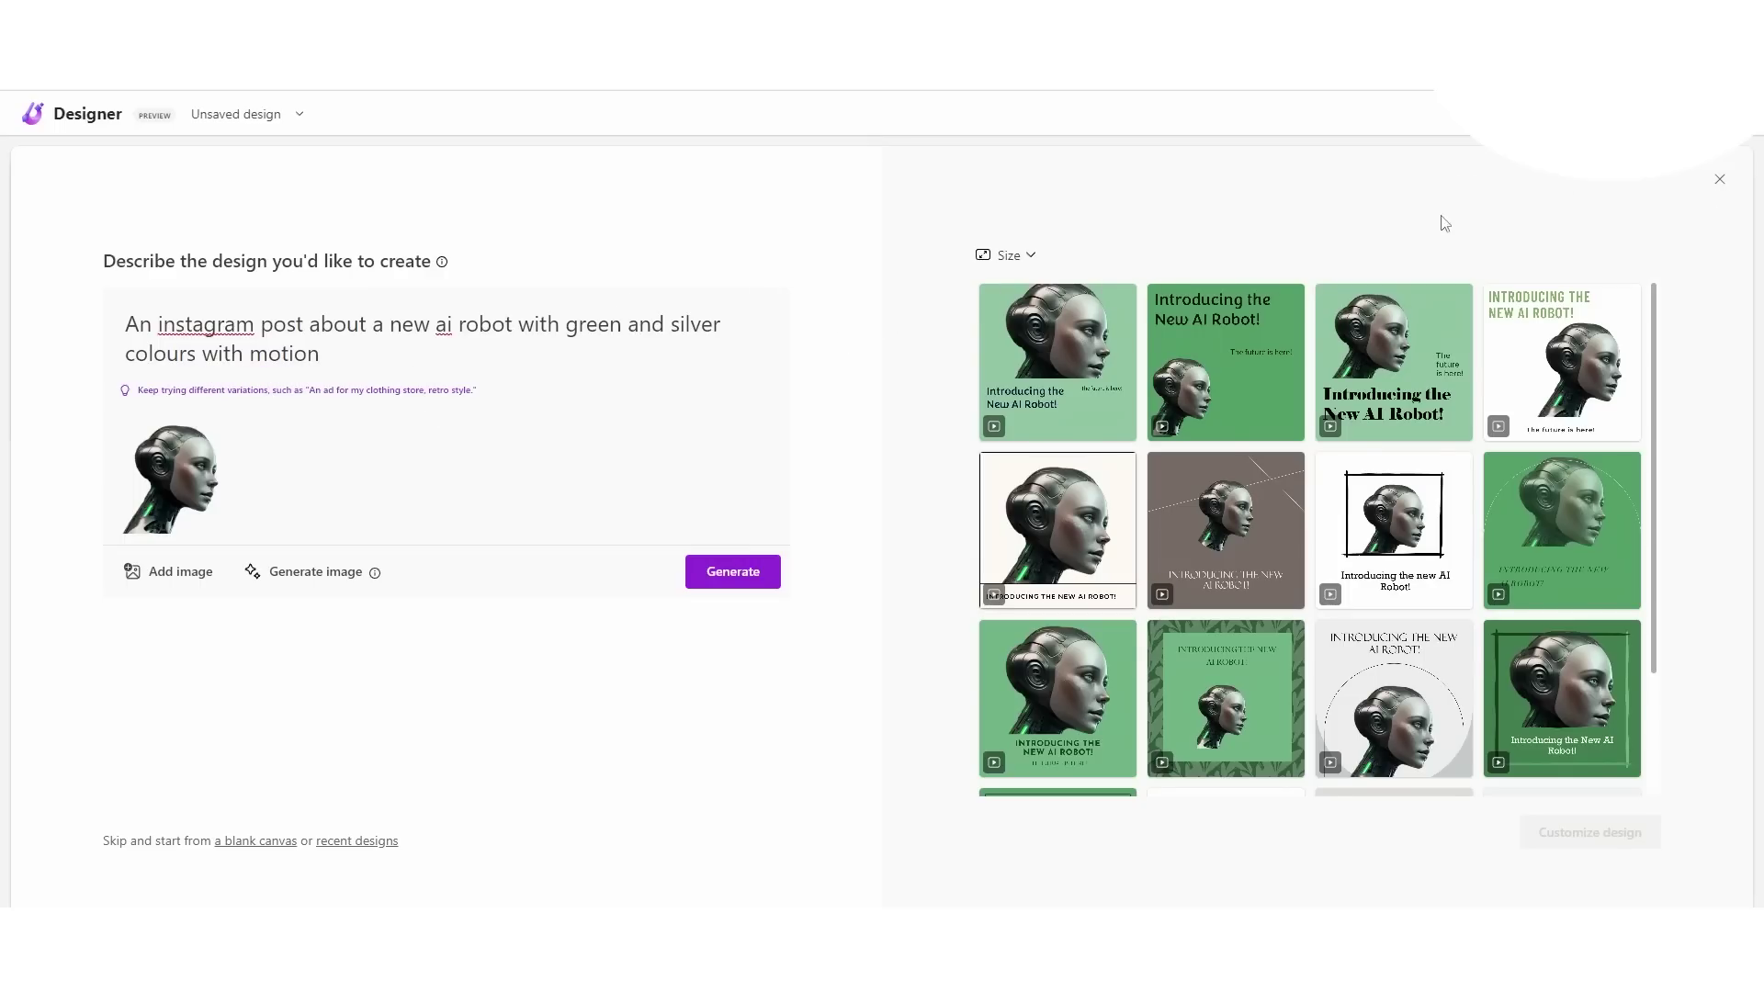
Step: Preview the motion of several new AI robot designs, enlarge the brown one with crossing lines, and return to the results
mouse_move(1077, 368)
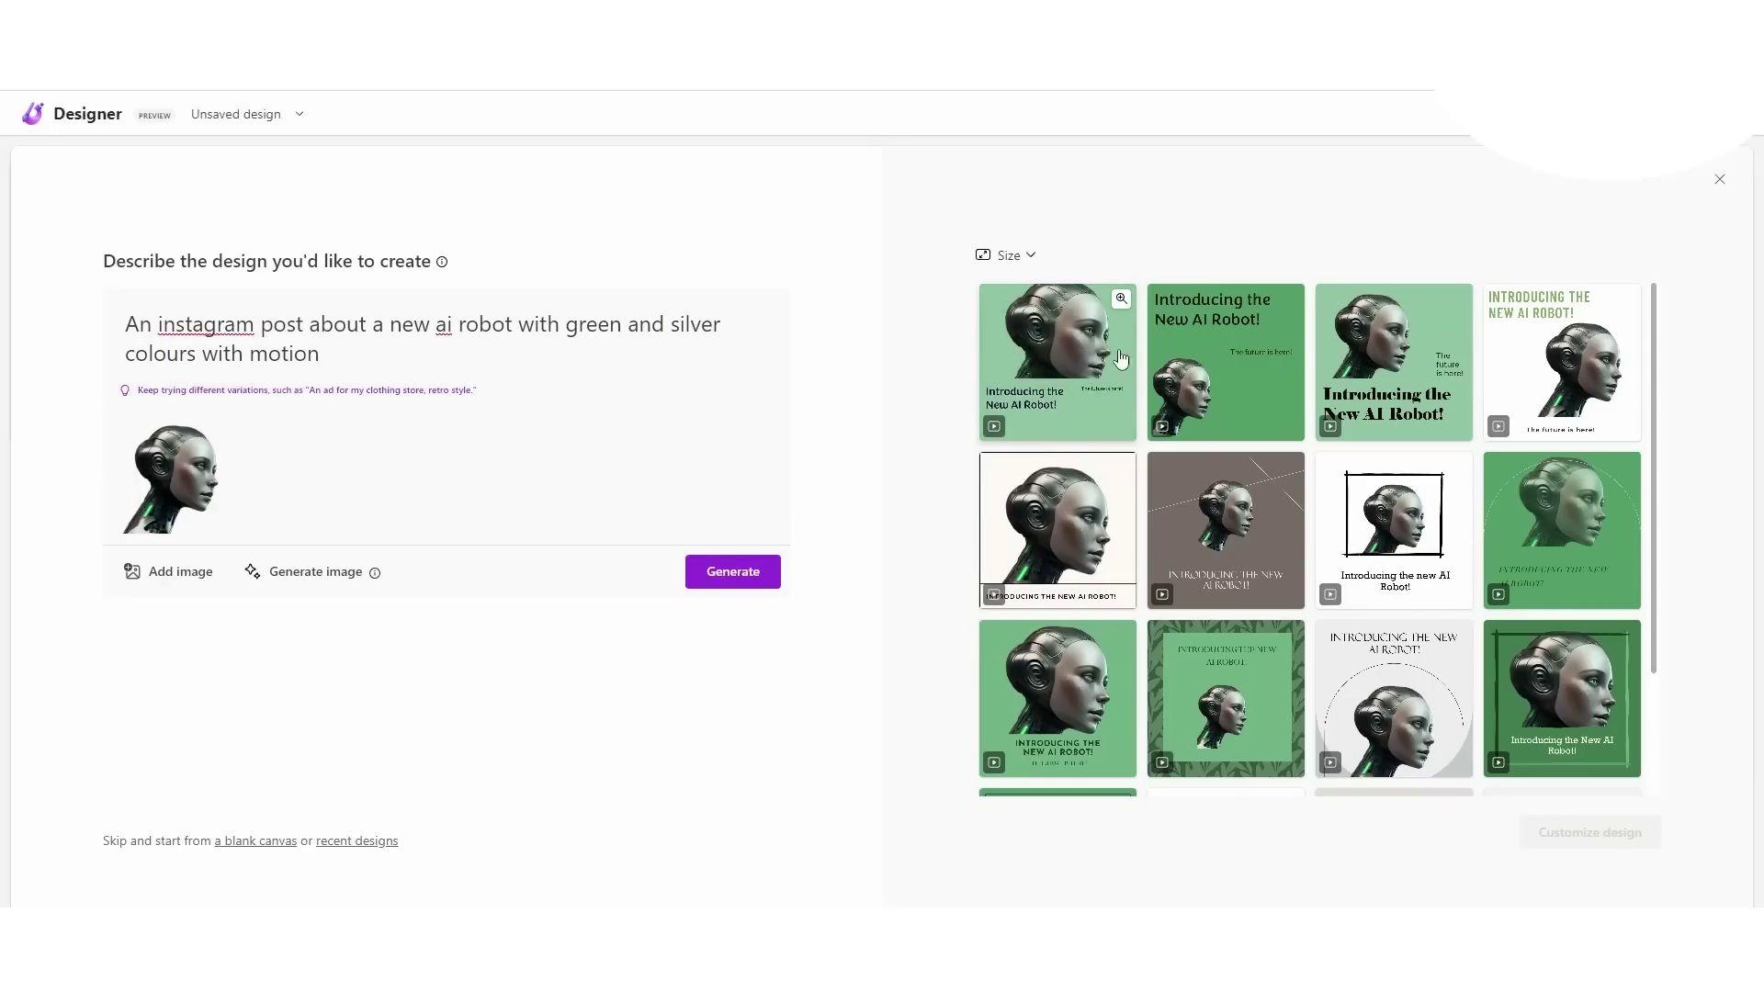
mouse_move(1420, 376)
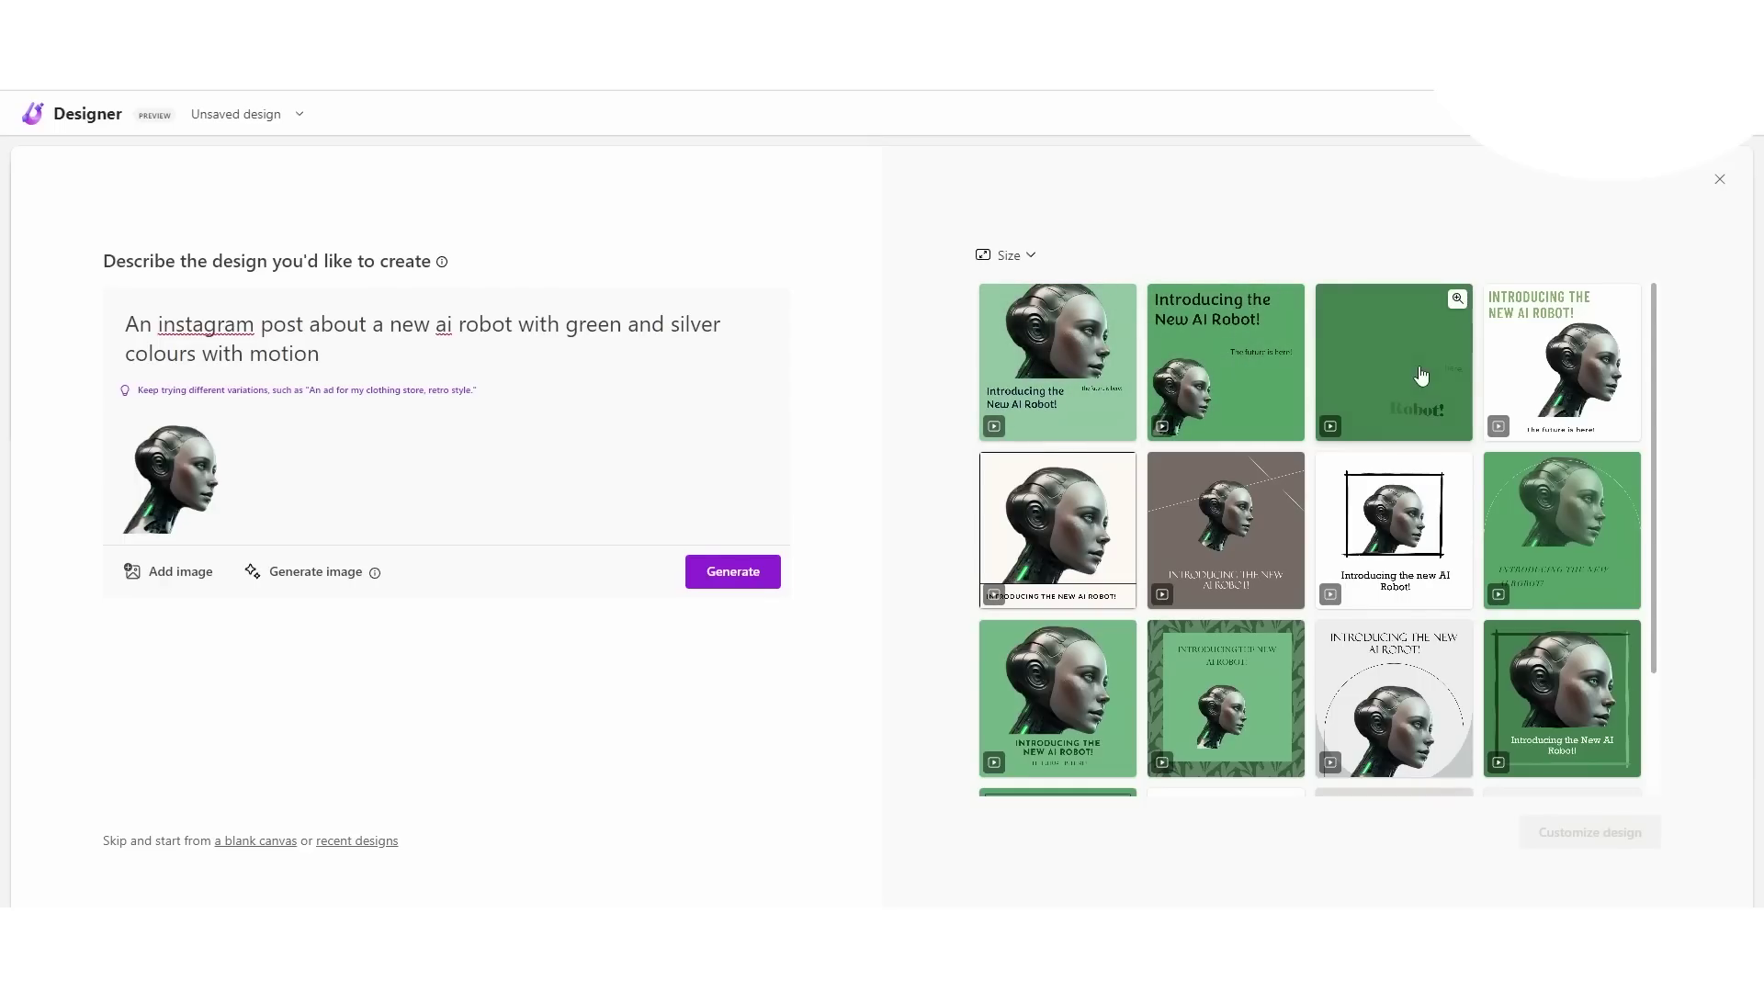
mouse_move(1552, 375)
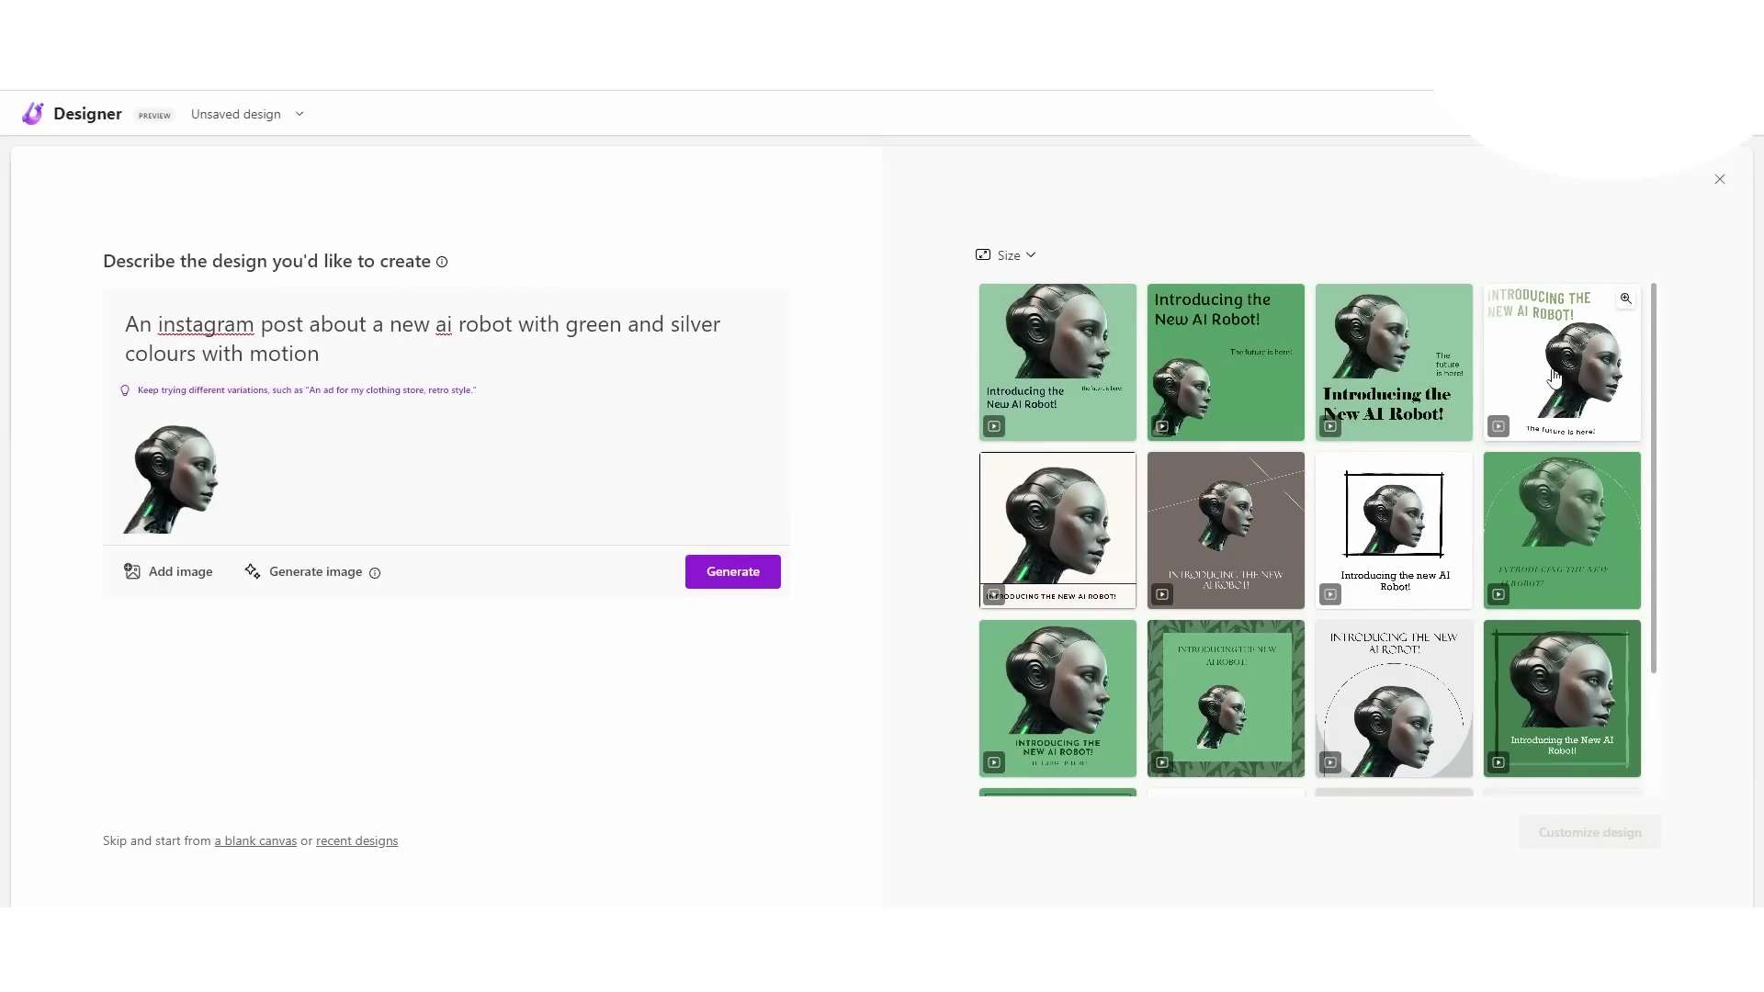
mouse_move(1059, 538)
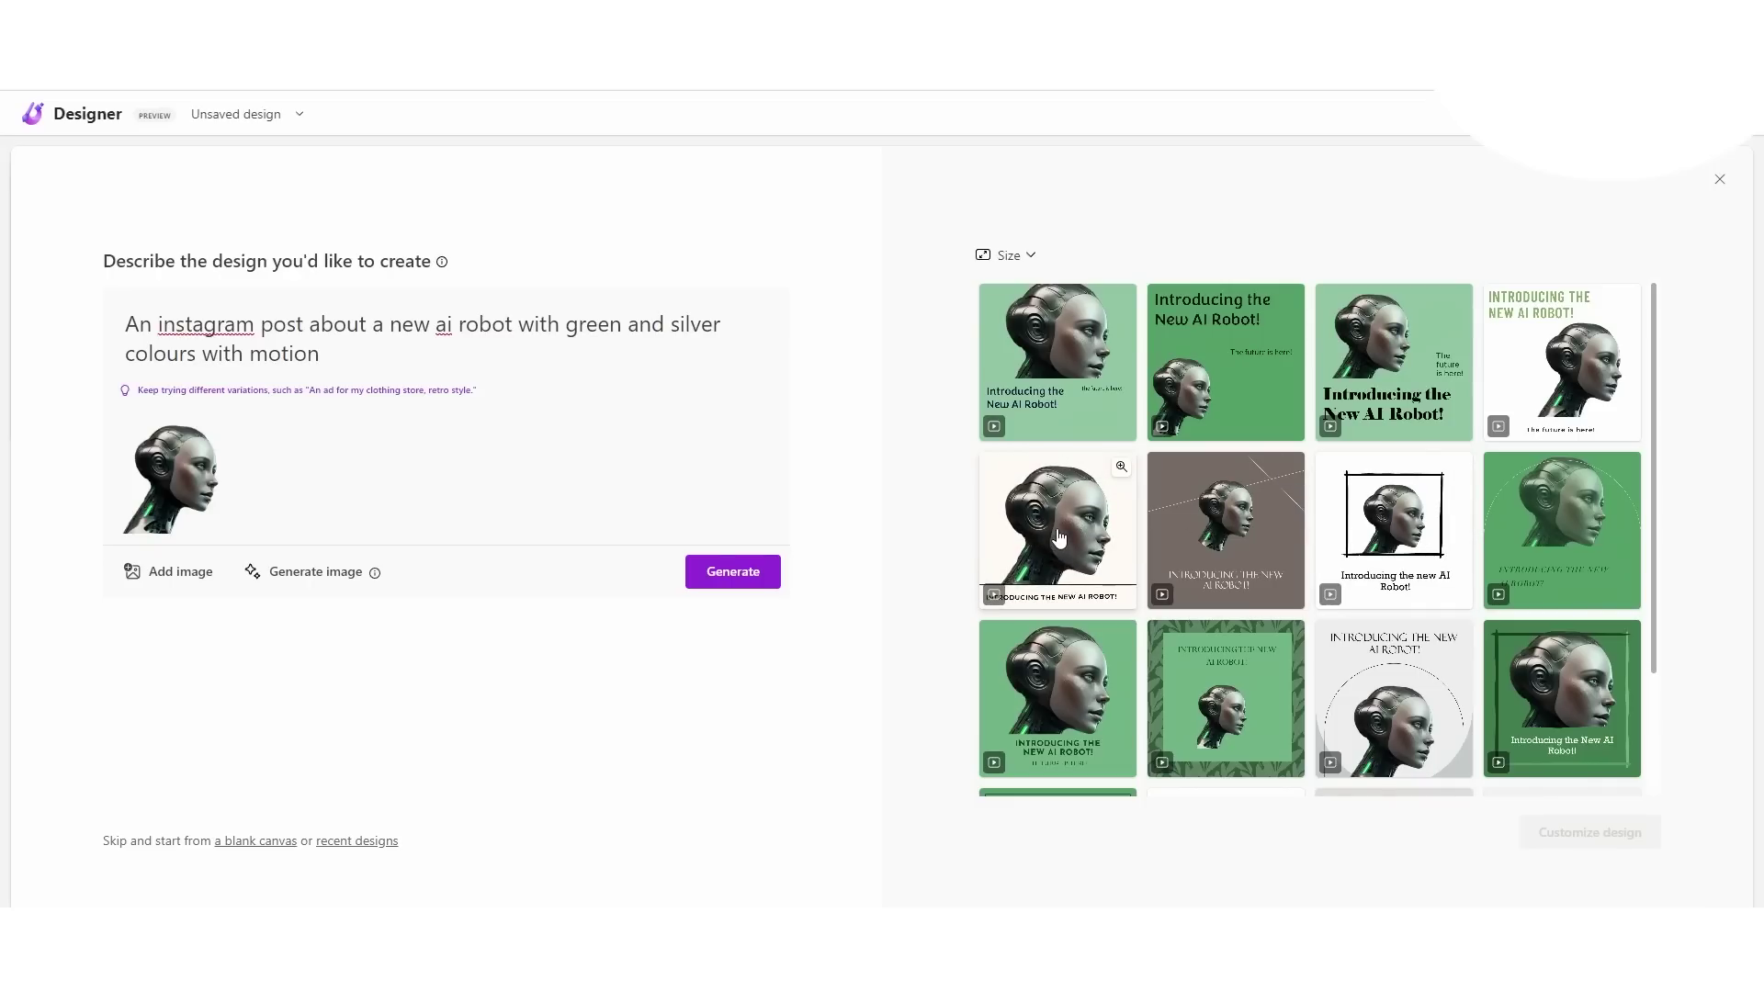
mouse_move(1230, 512)
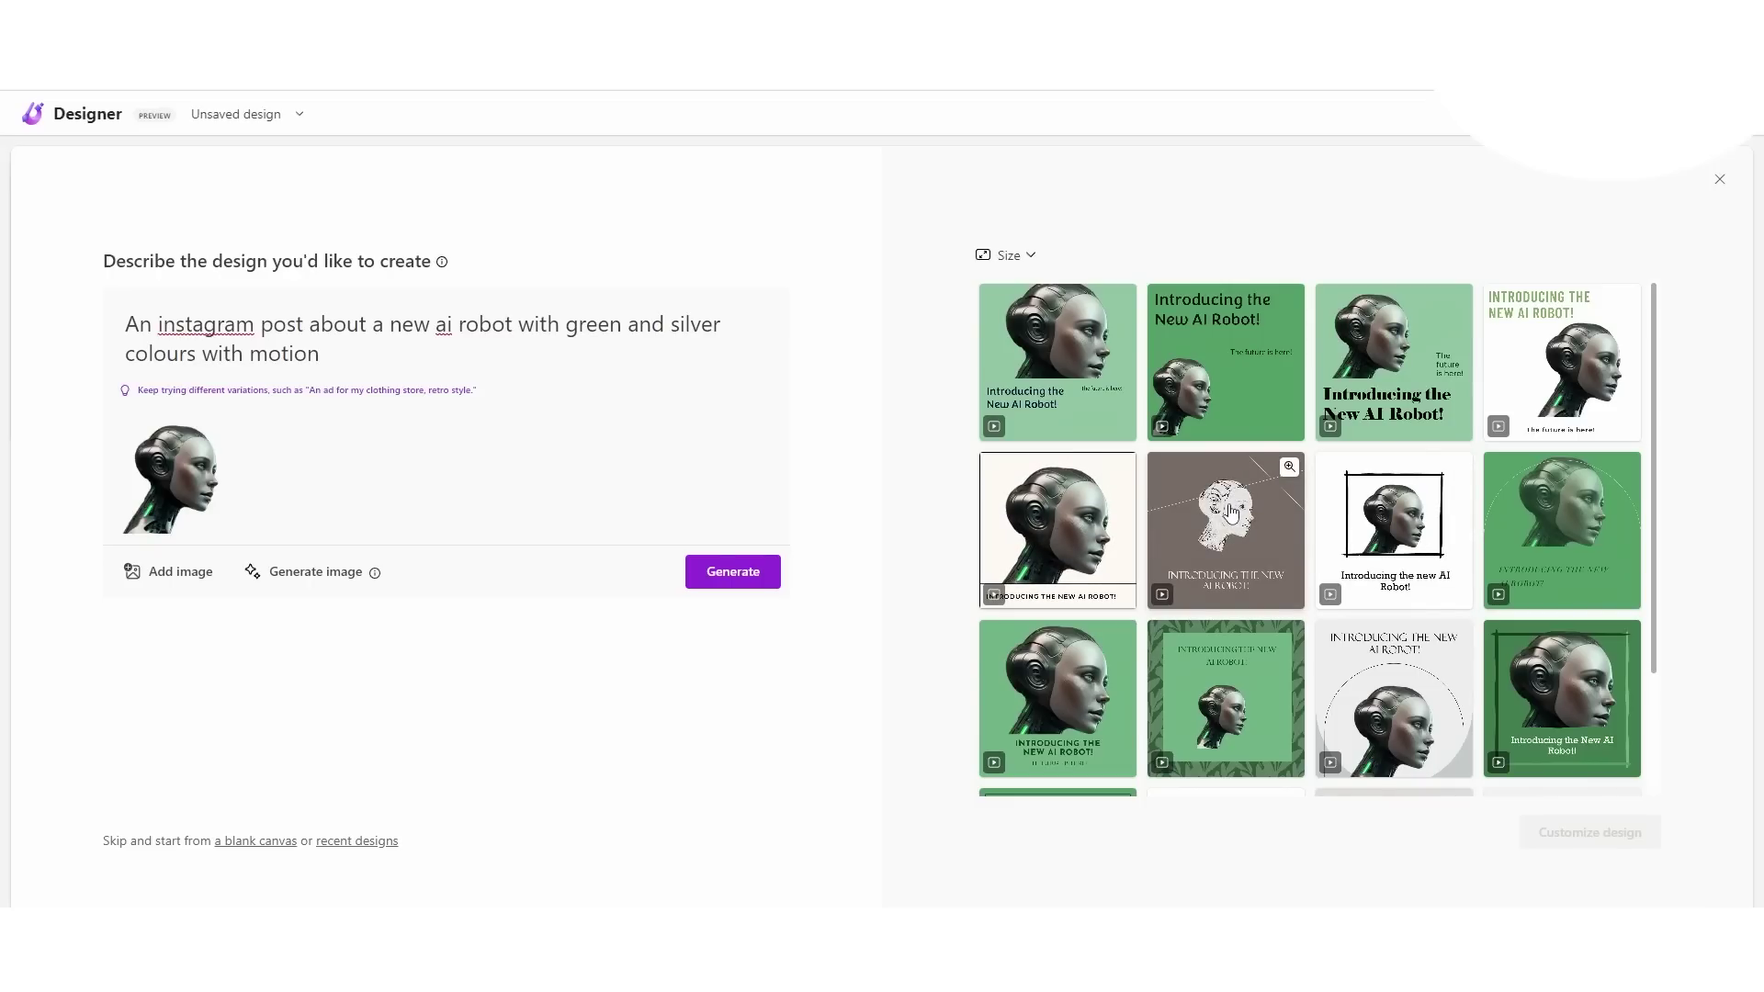
left_click(1289, 469)
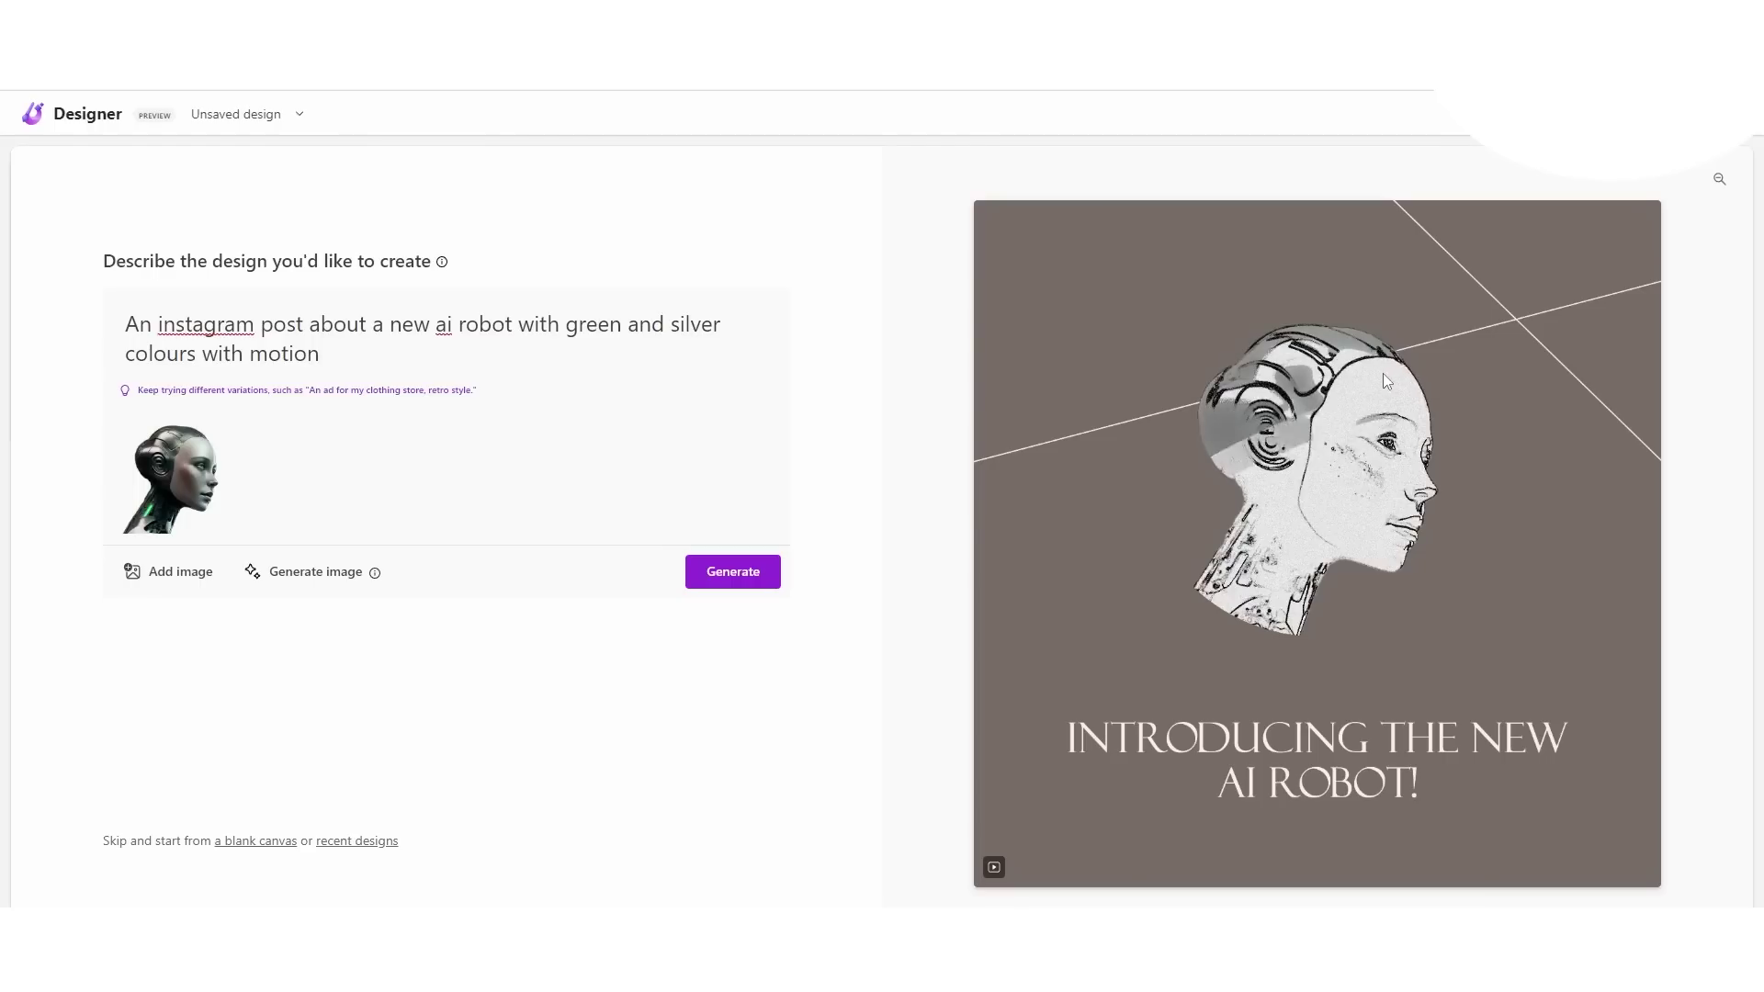
left_click(1718, 180)
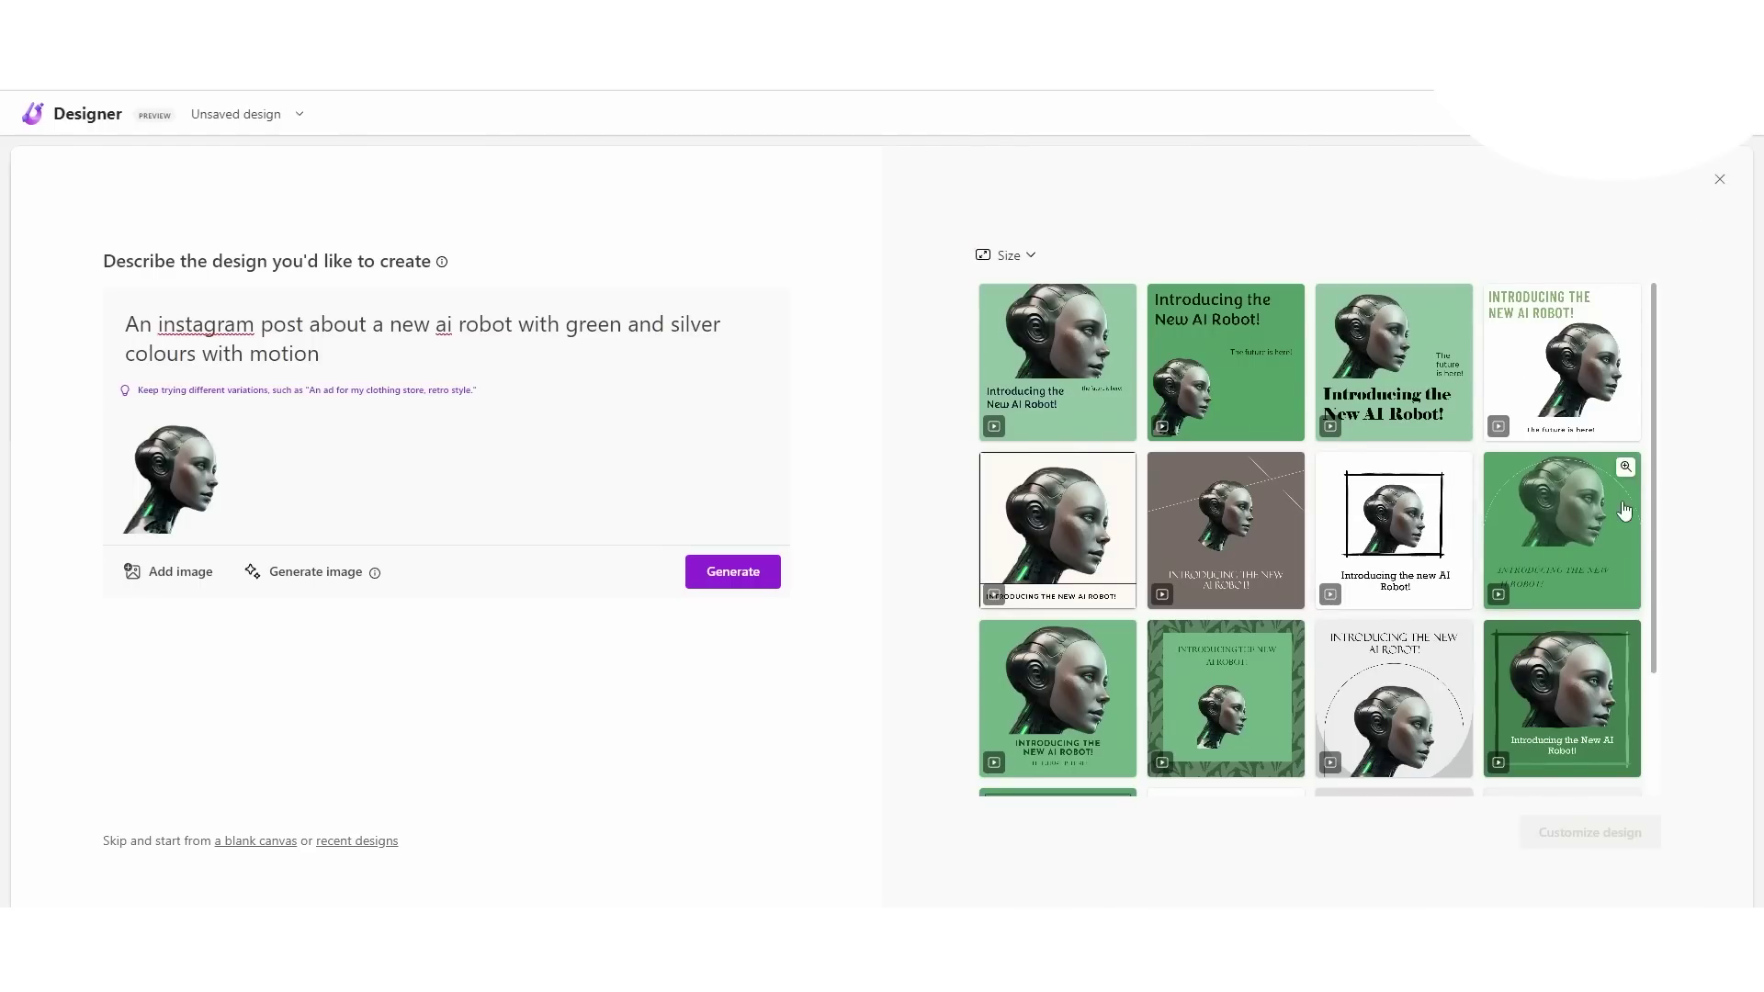
Step: Enlarge the textless white robot design and the green "The future is here!" design, and preview the beige one's motion
scroll(1405, 563, "down", 3)
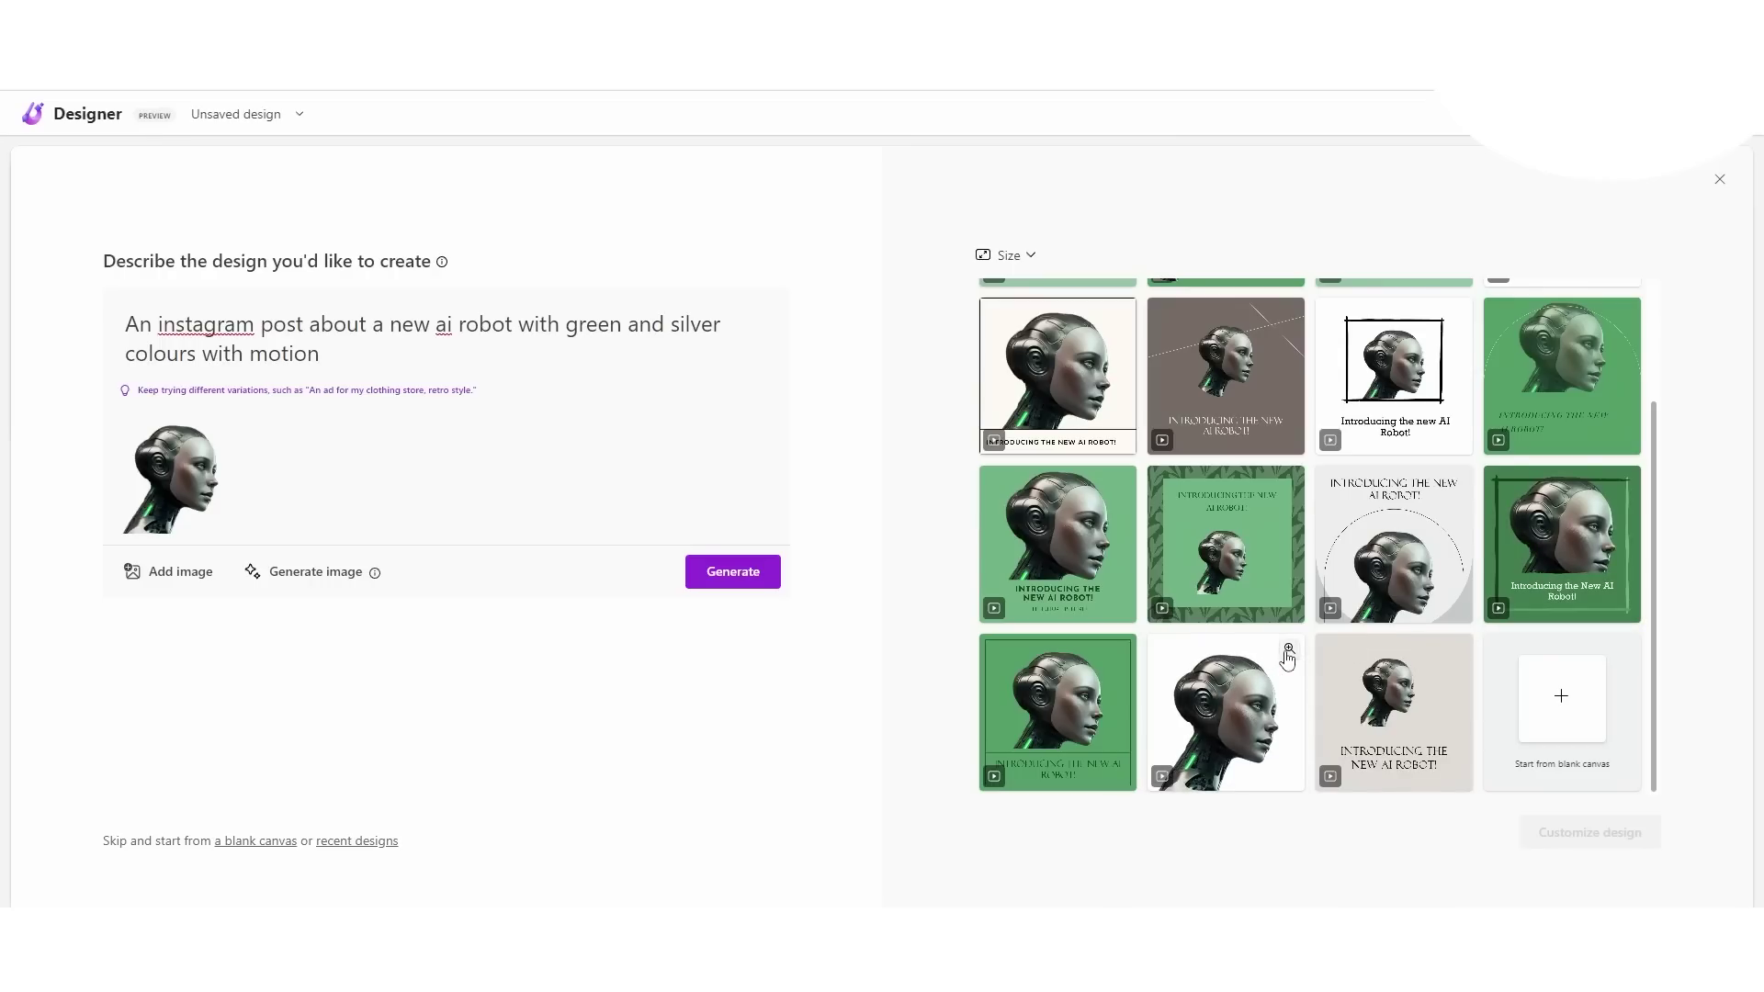
left_click(1245, 680)
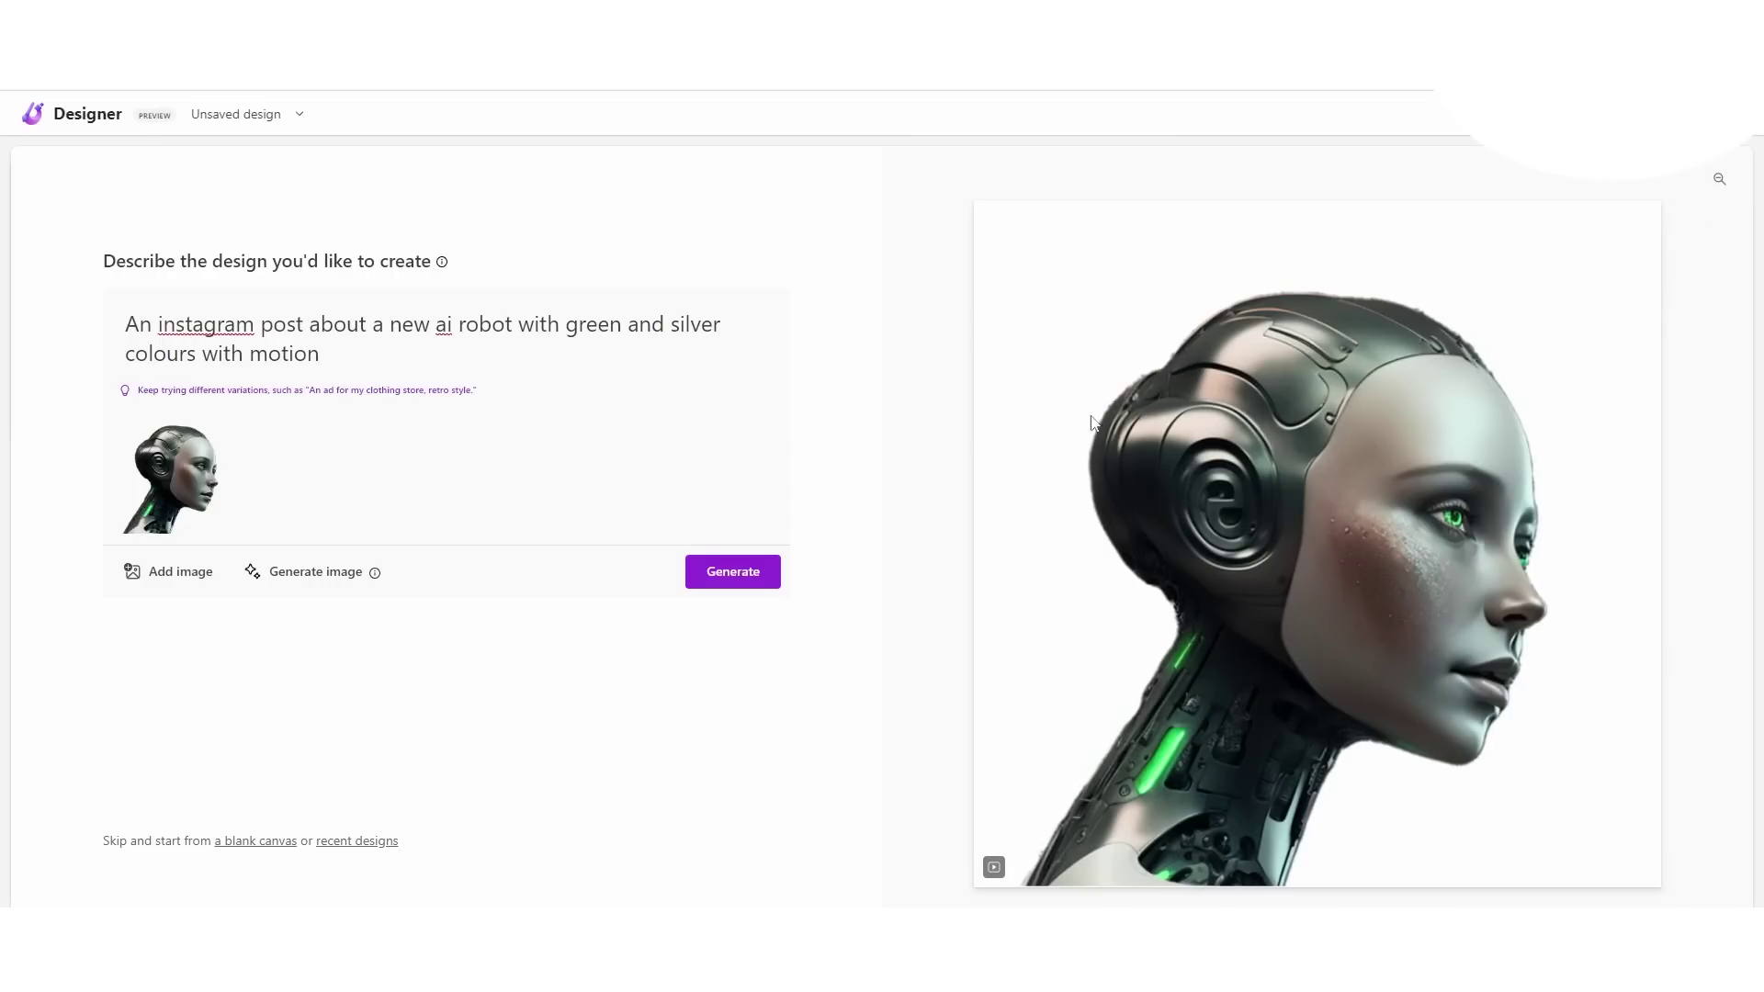
left_click(1719, 179)
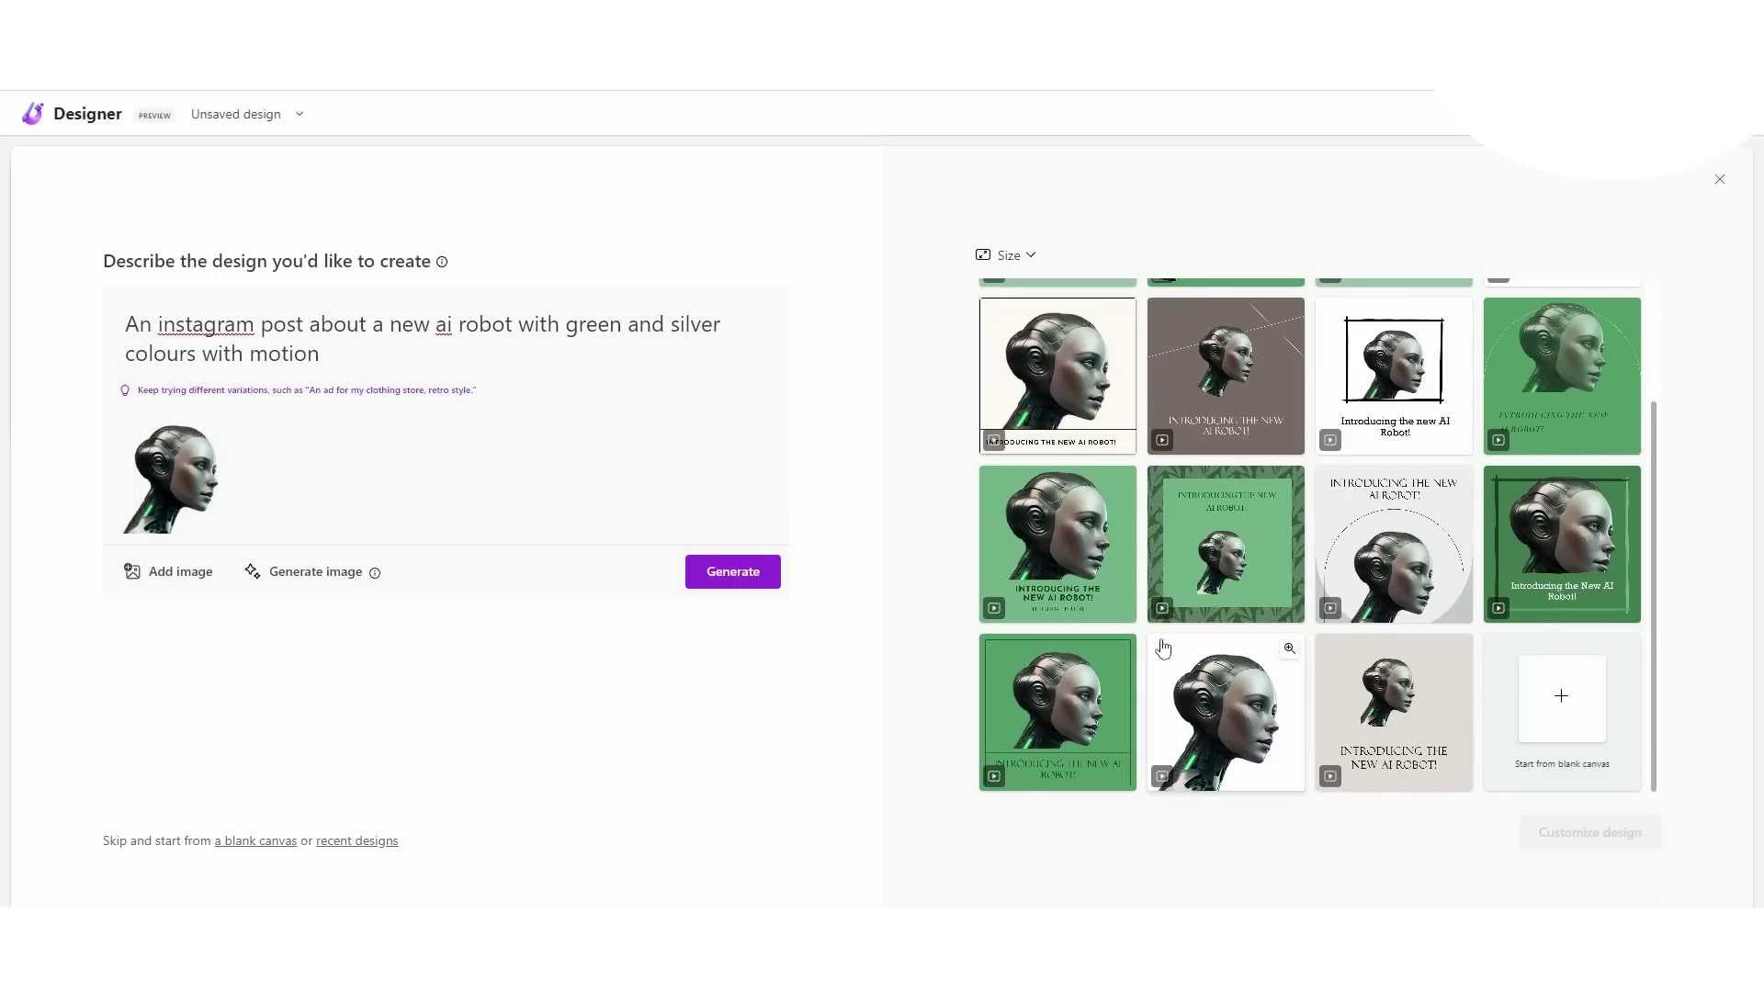
left_click(1121, 482)
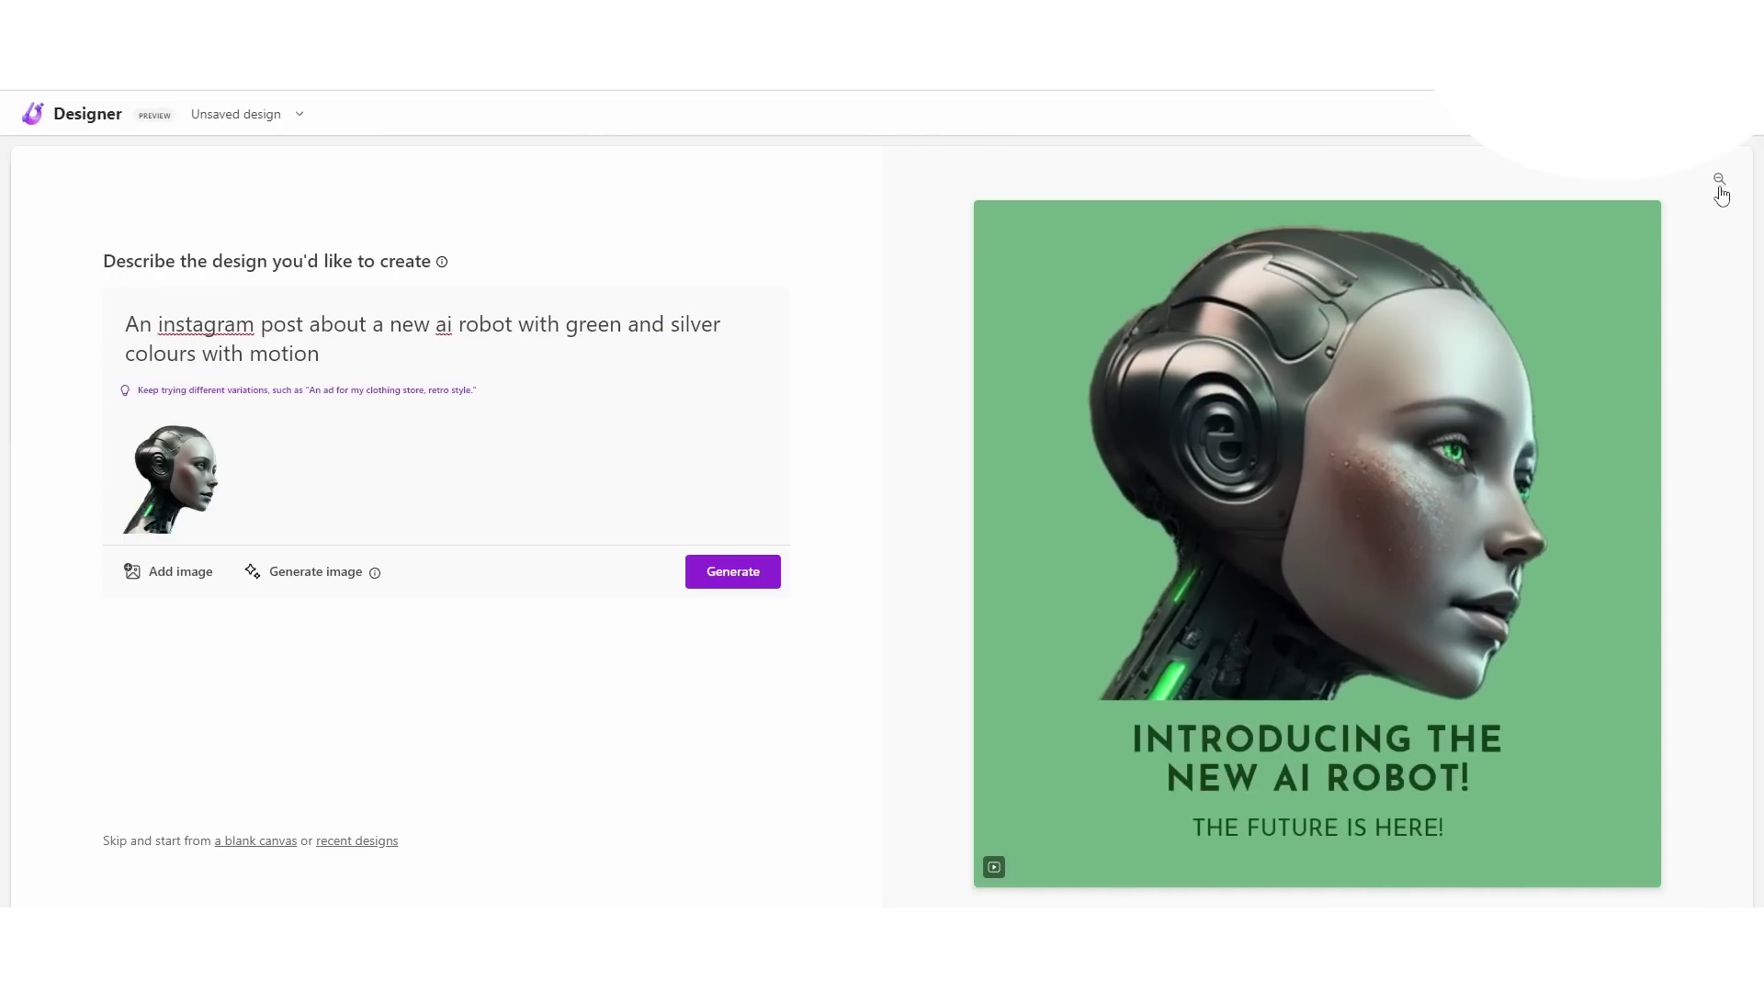
left_click(1719, 182)
mouse_move(1377, 672)
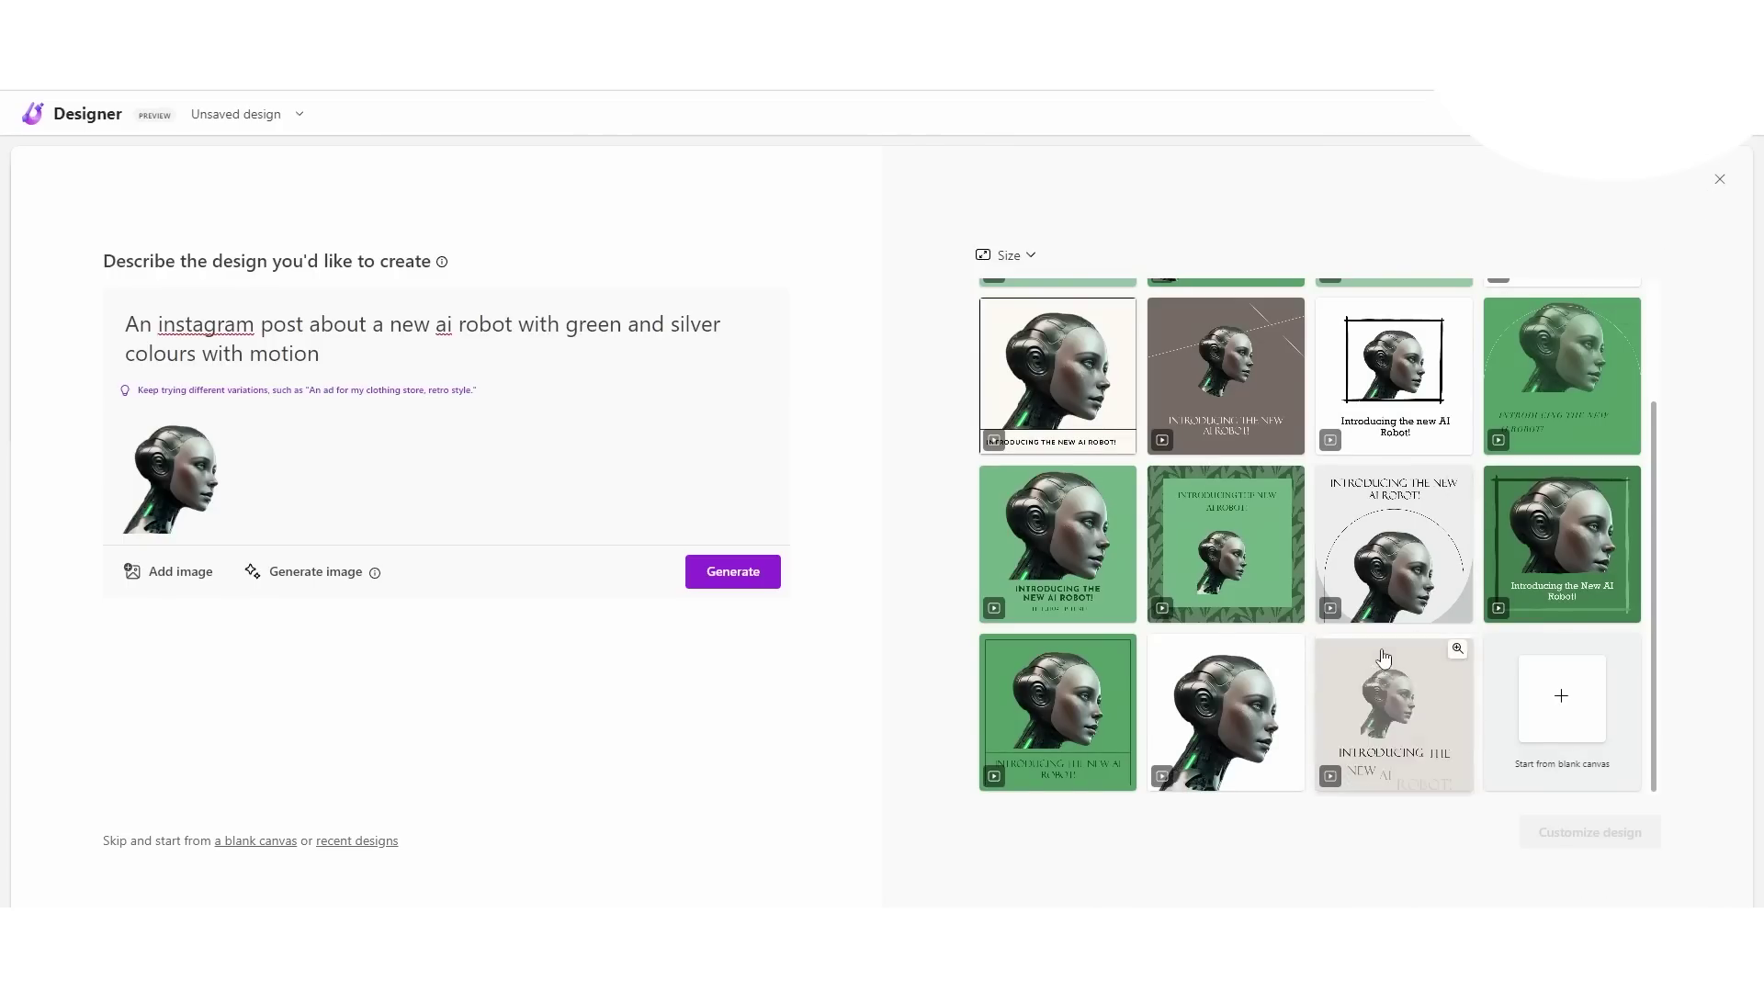
scroll(1377, 671, "up", 3)
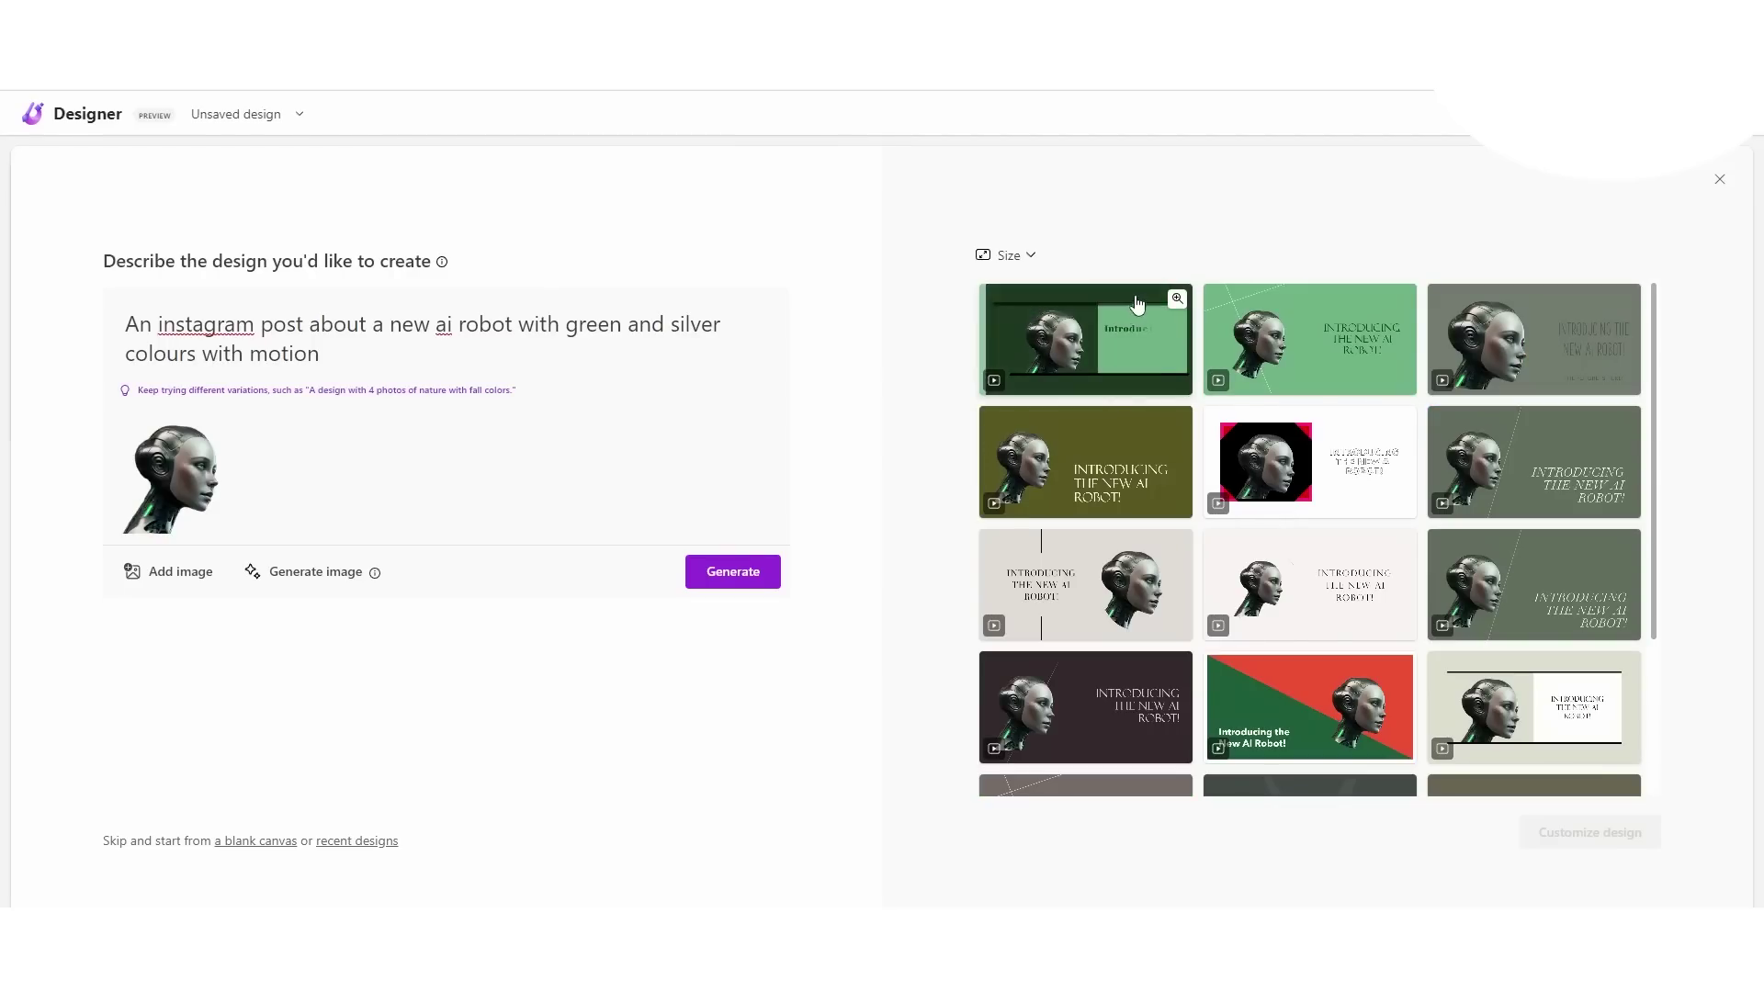
Step: Check the size options, look through the landscape designs and enlarge the dark one with the robot below its centred heading
left_click(992, 255)
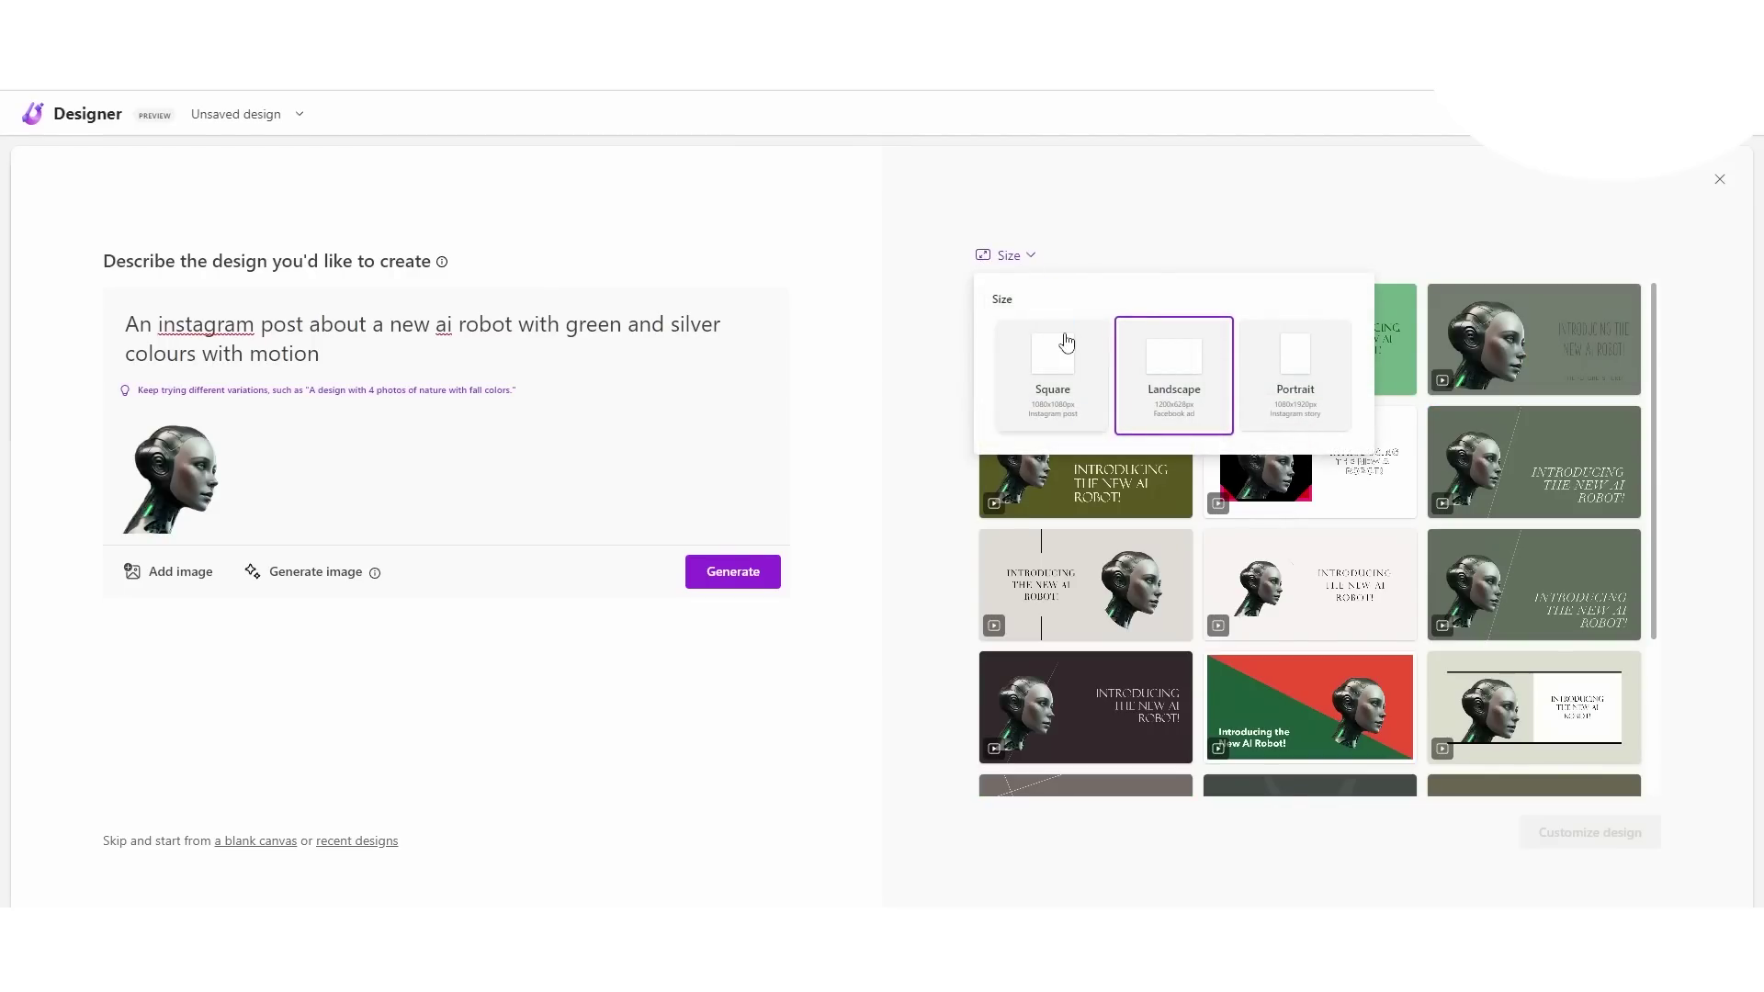
left_click(1166, 222)
scroll(1185, 459, "down", 3)
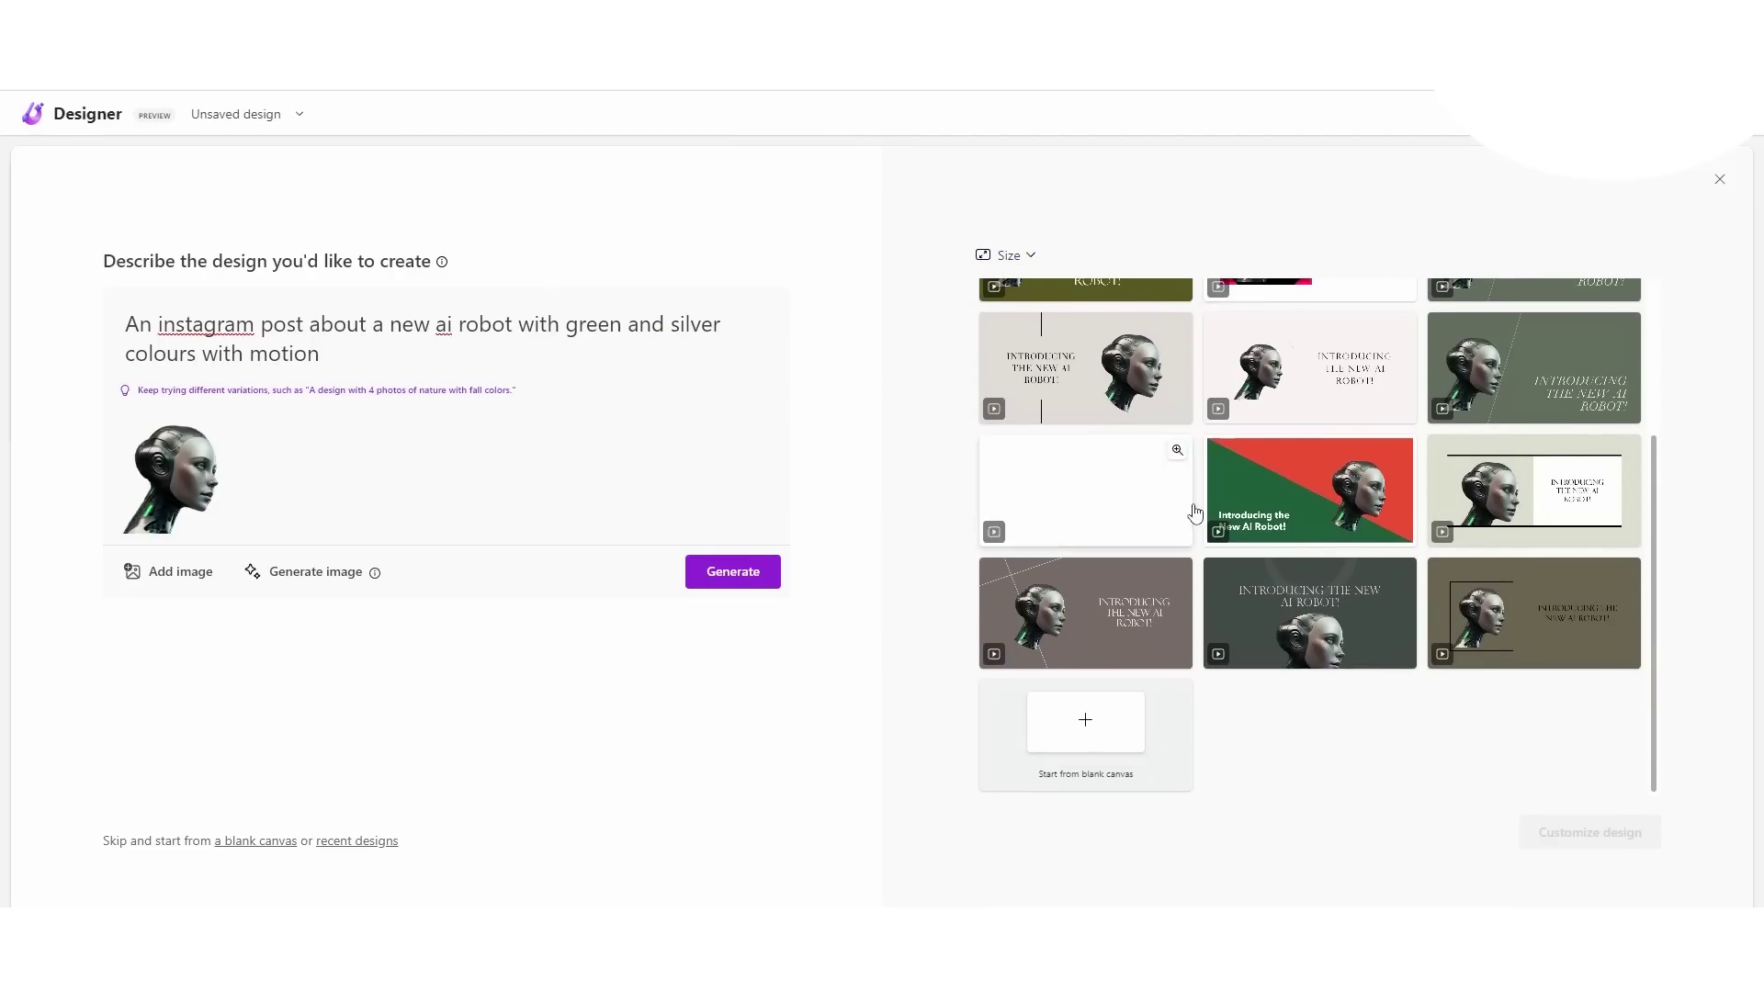
left_click(1353, 630)
left_click(1401, 571)
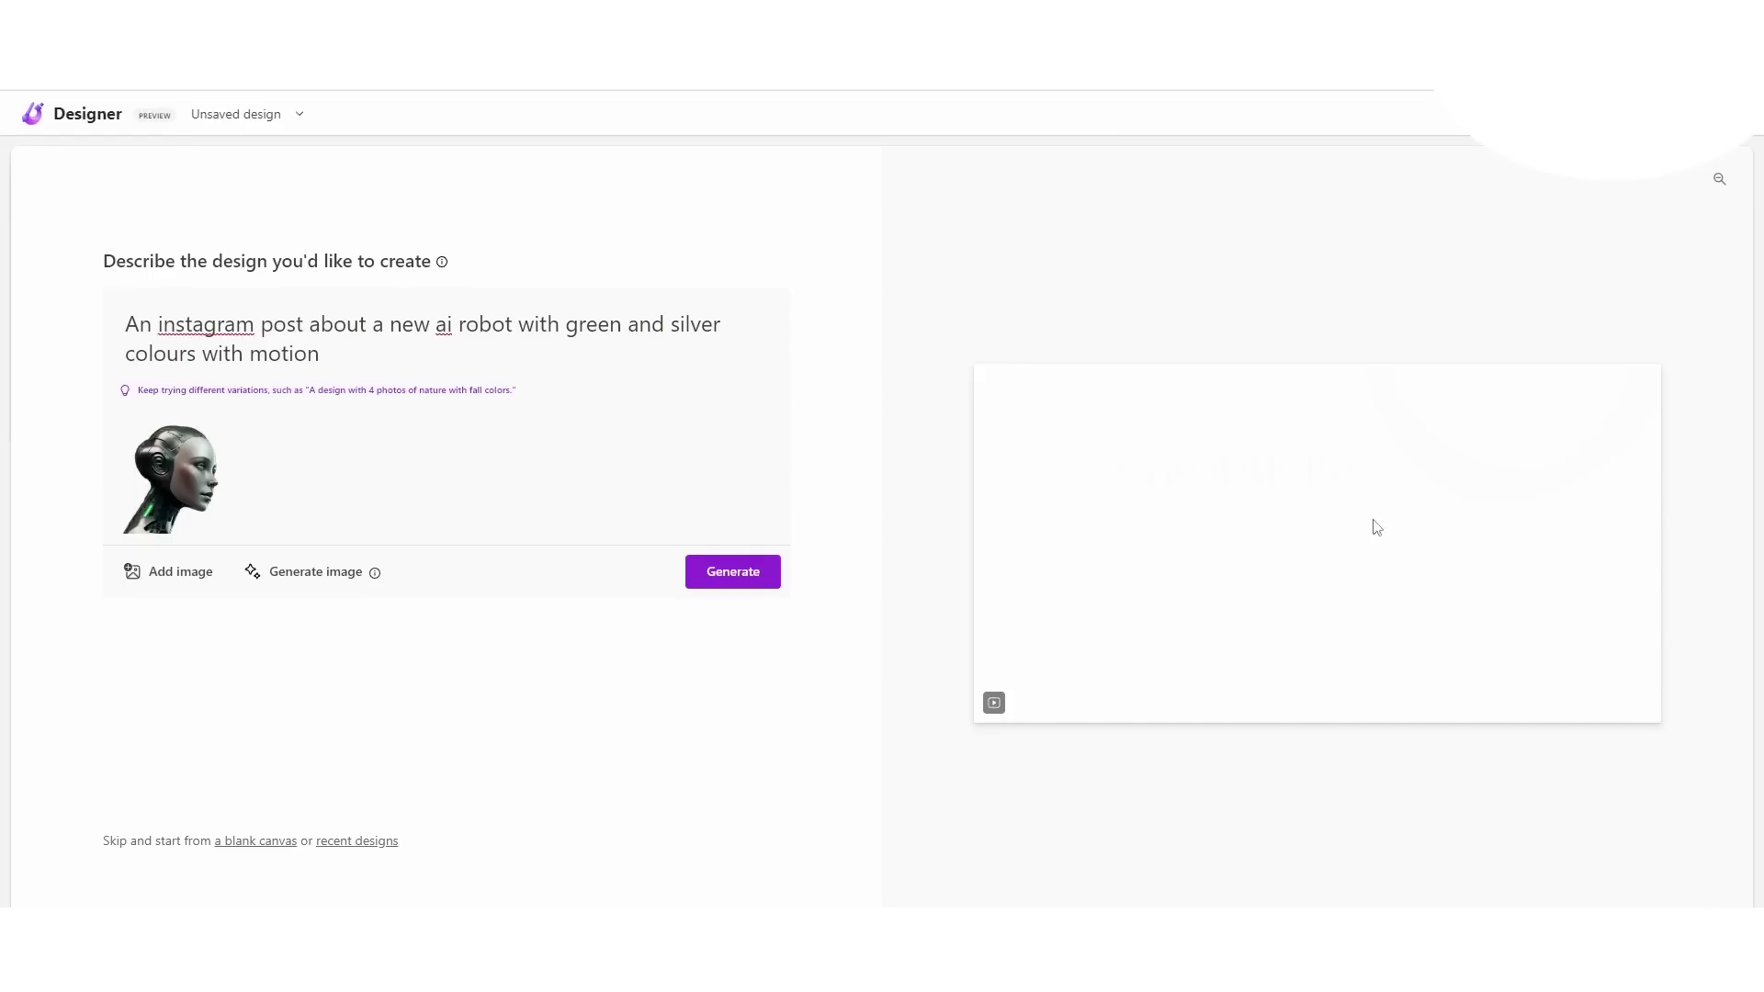
left_click(1722, 184)
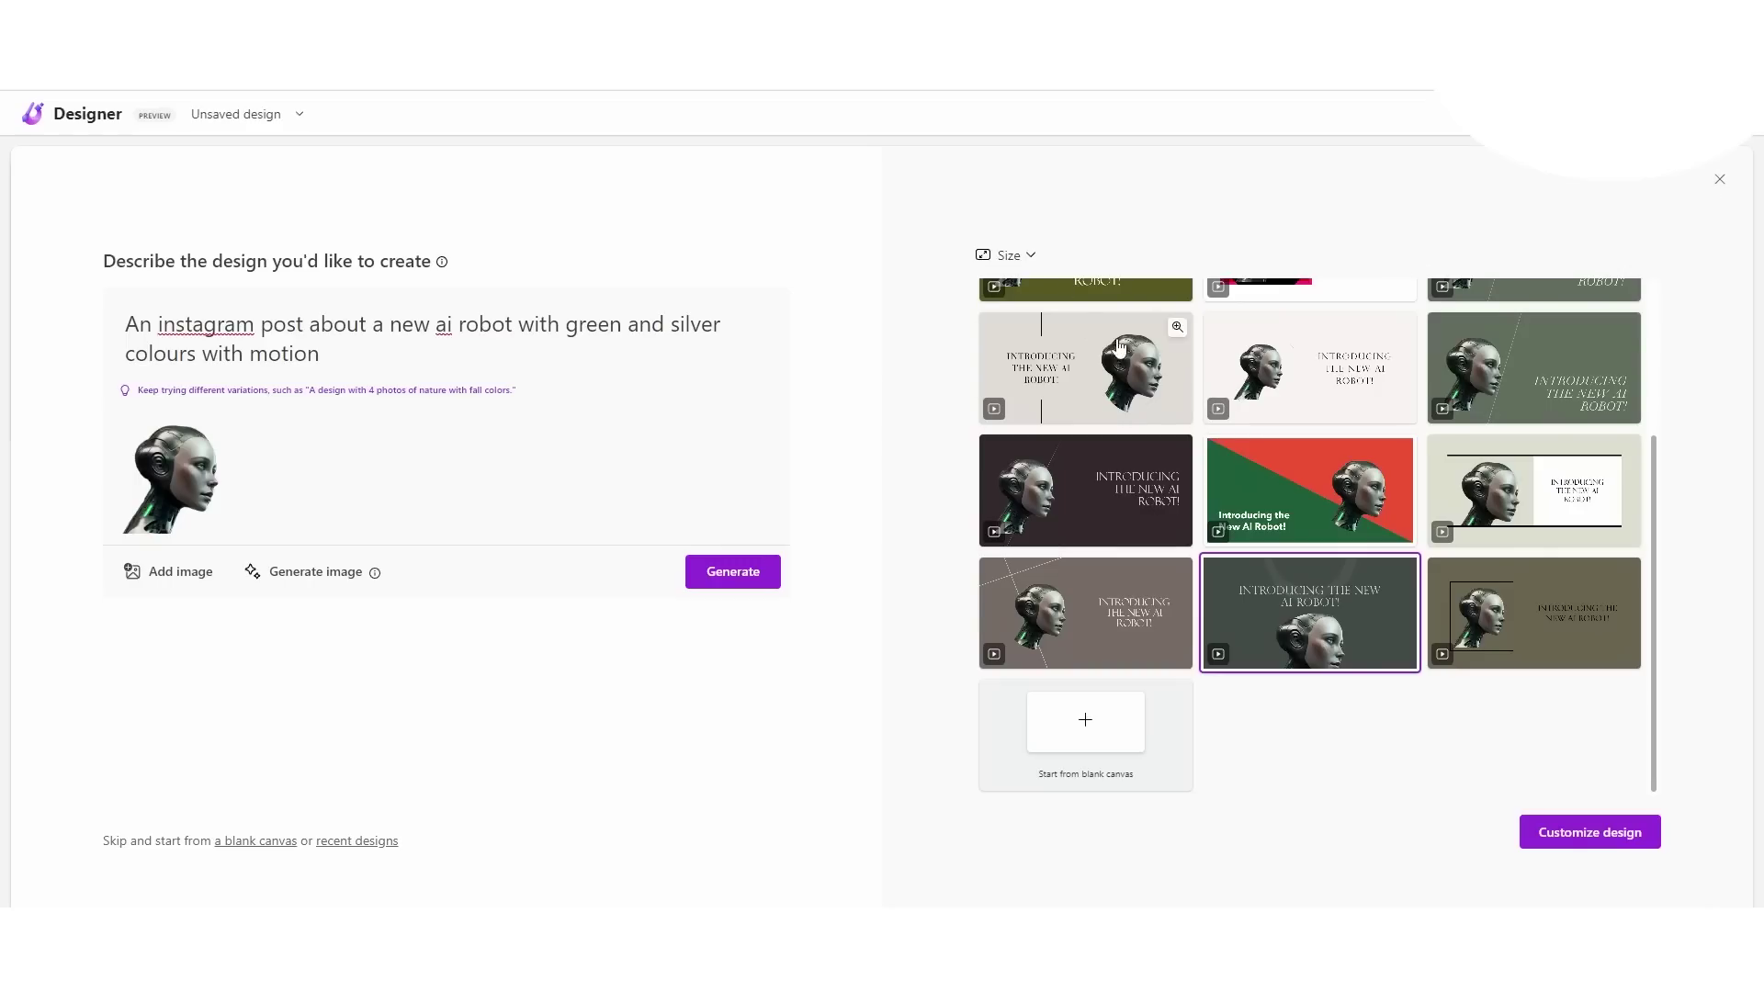
Step: Switch the generated designs to the portrait Instagram story size and look through the results
scroll(1313, 505, "up", 5)
left_click(1004, 248)
left_click(1269, 364)
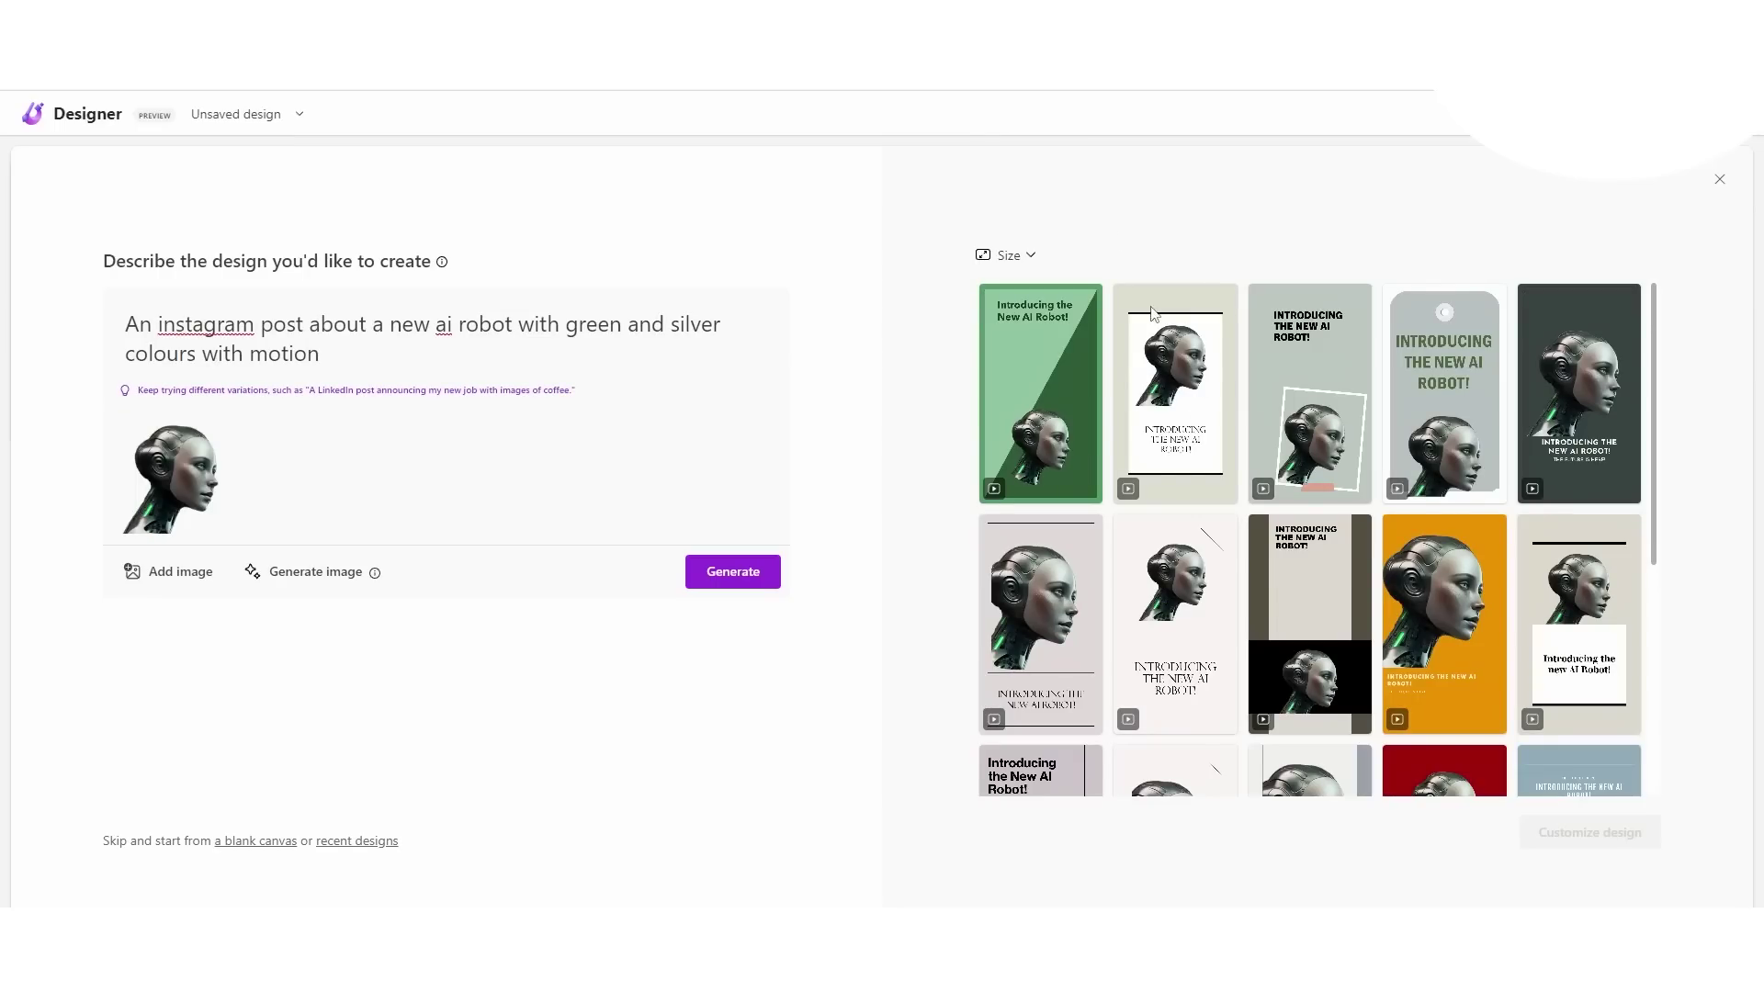
scroll(1153, 314, "down", 3)
scroll(1212, 472, "down", 3)
scroll(1209, 484, "up", 6)
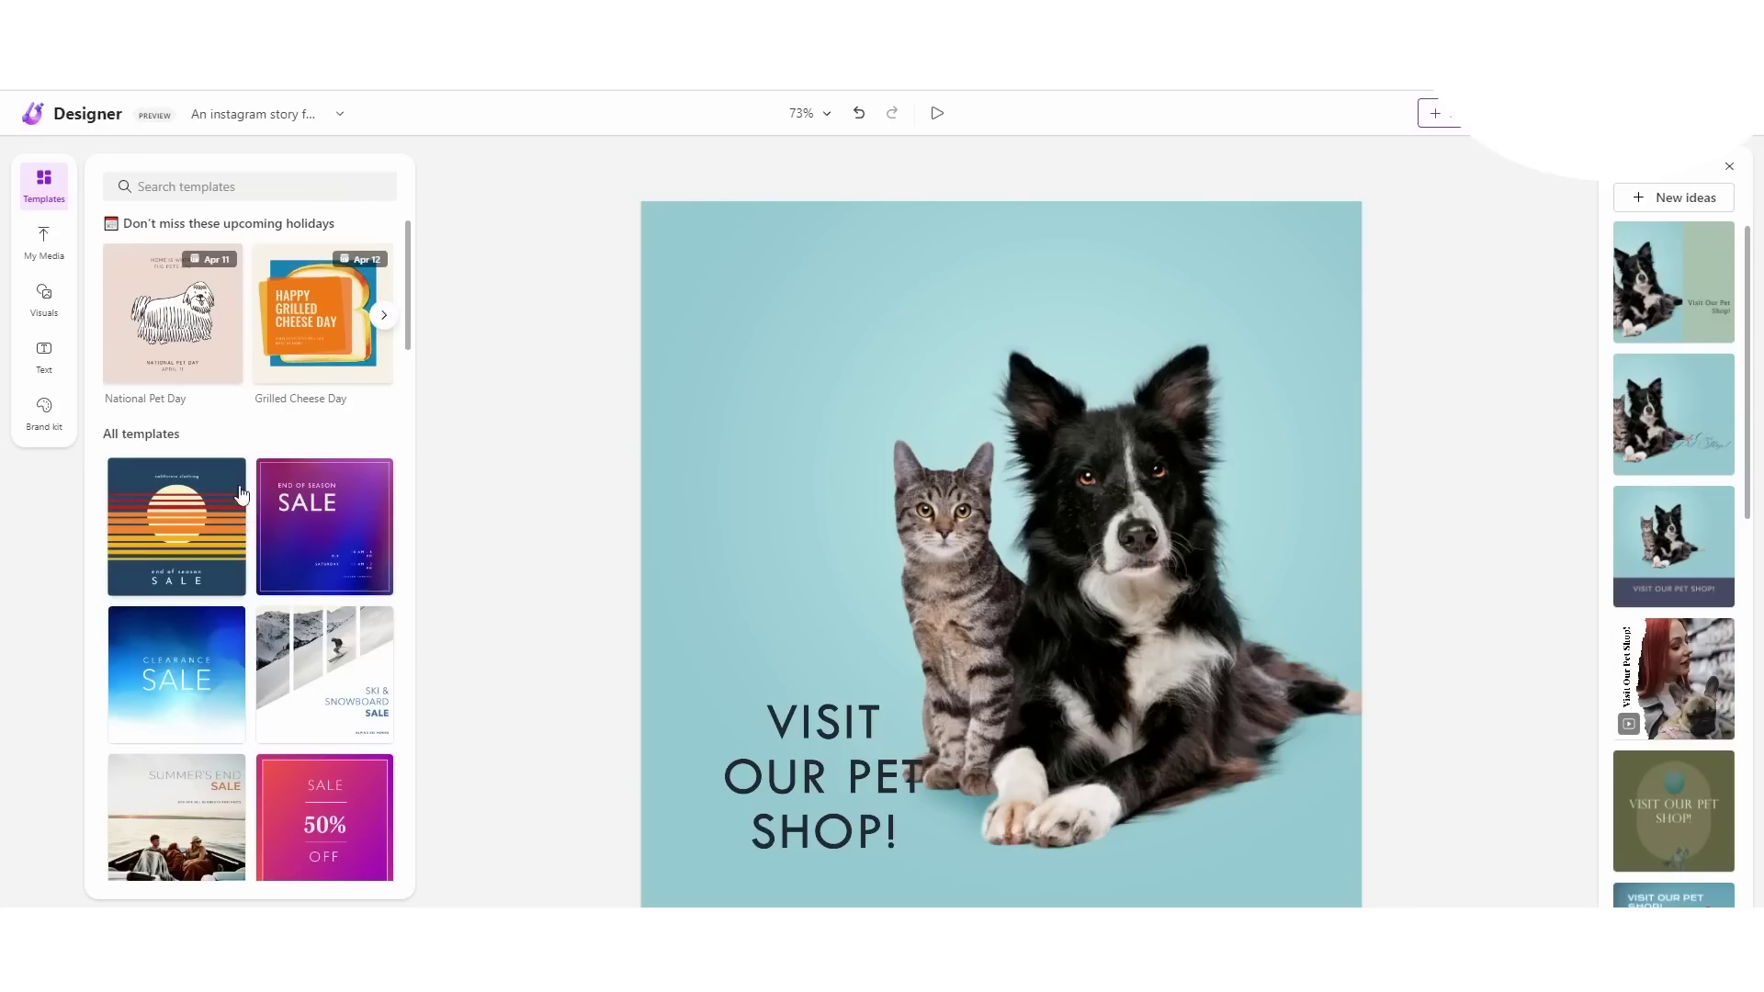
Step: Look through the available sale templates and check the design's resize and rename options
scroll(230, 404, "down", 5)
scroll(312, 356, "up", 5)
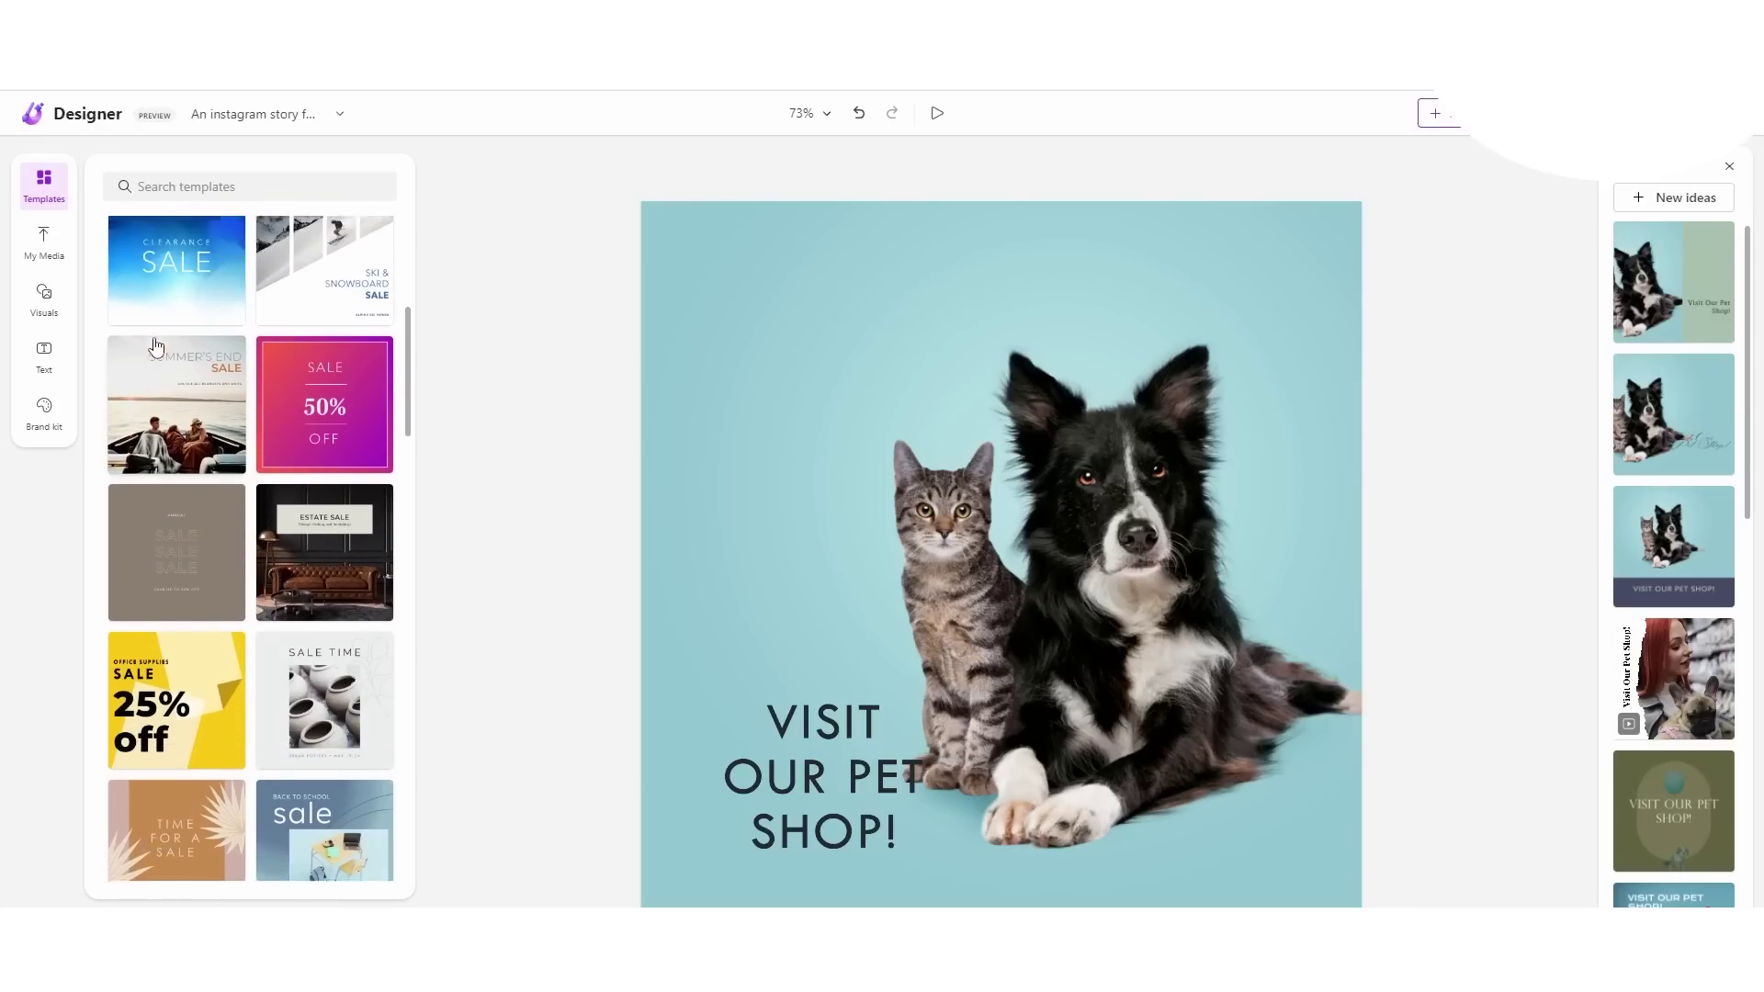
scroll(358, 436, "down", 3)
left_click(851, 678)
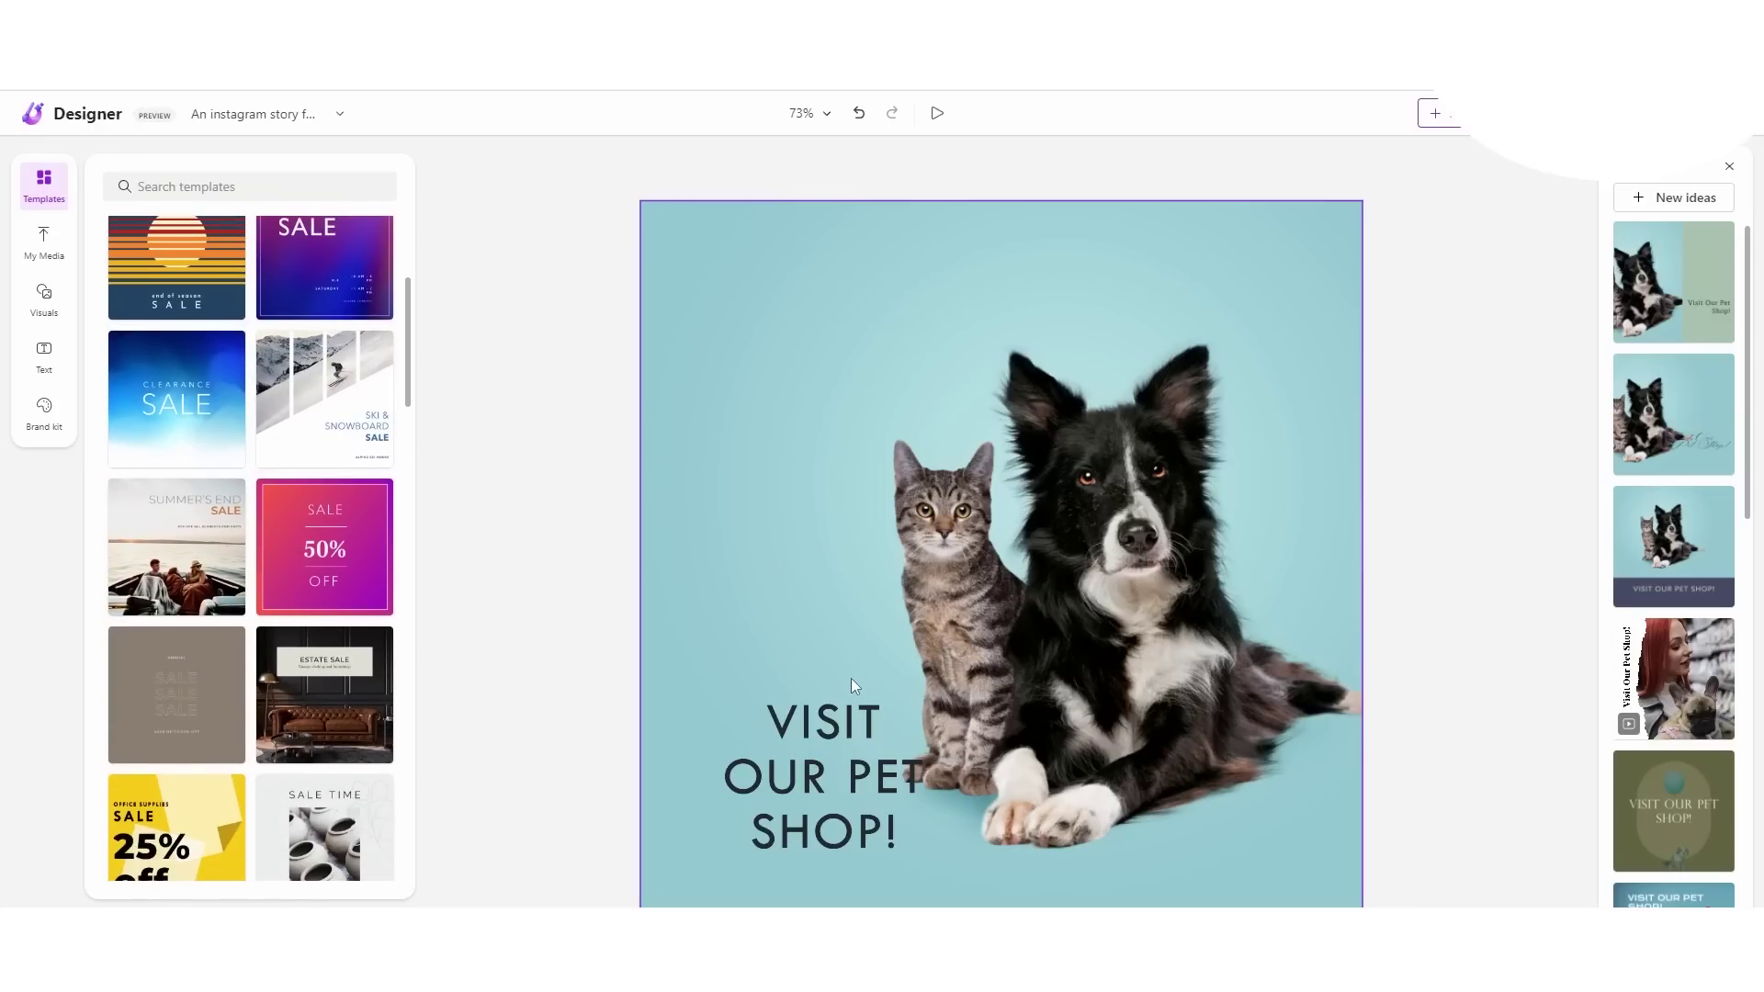
left_click(258, 116)
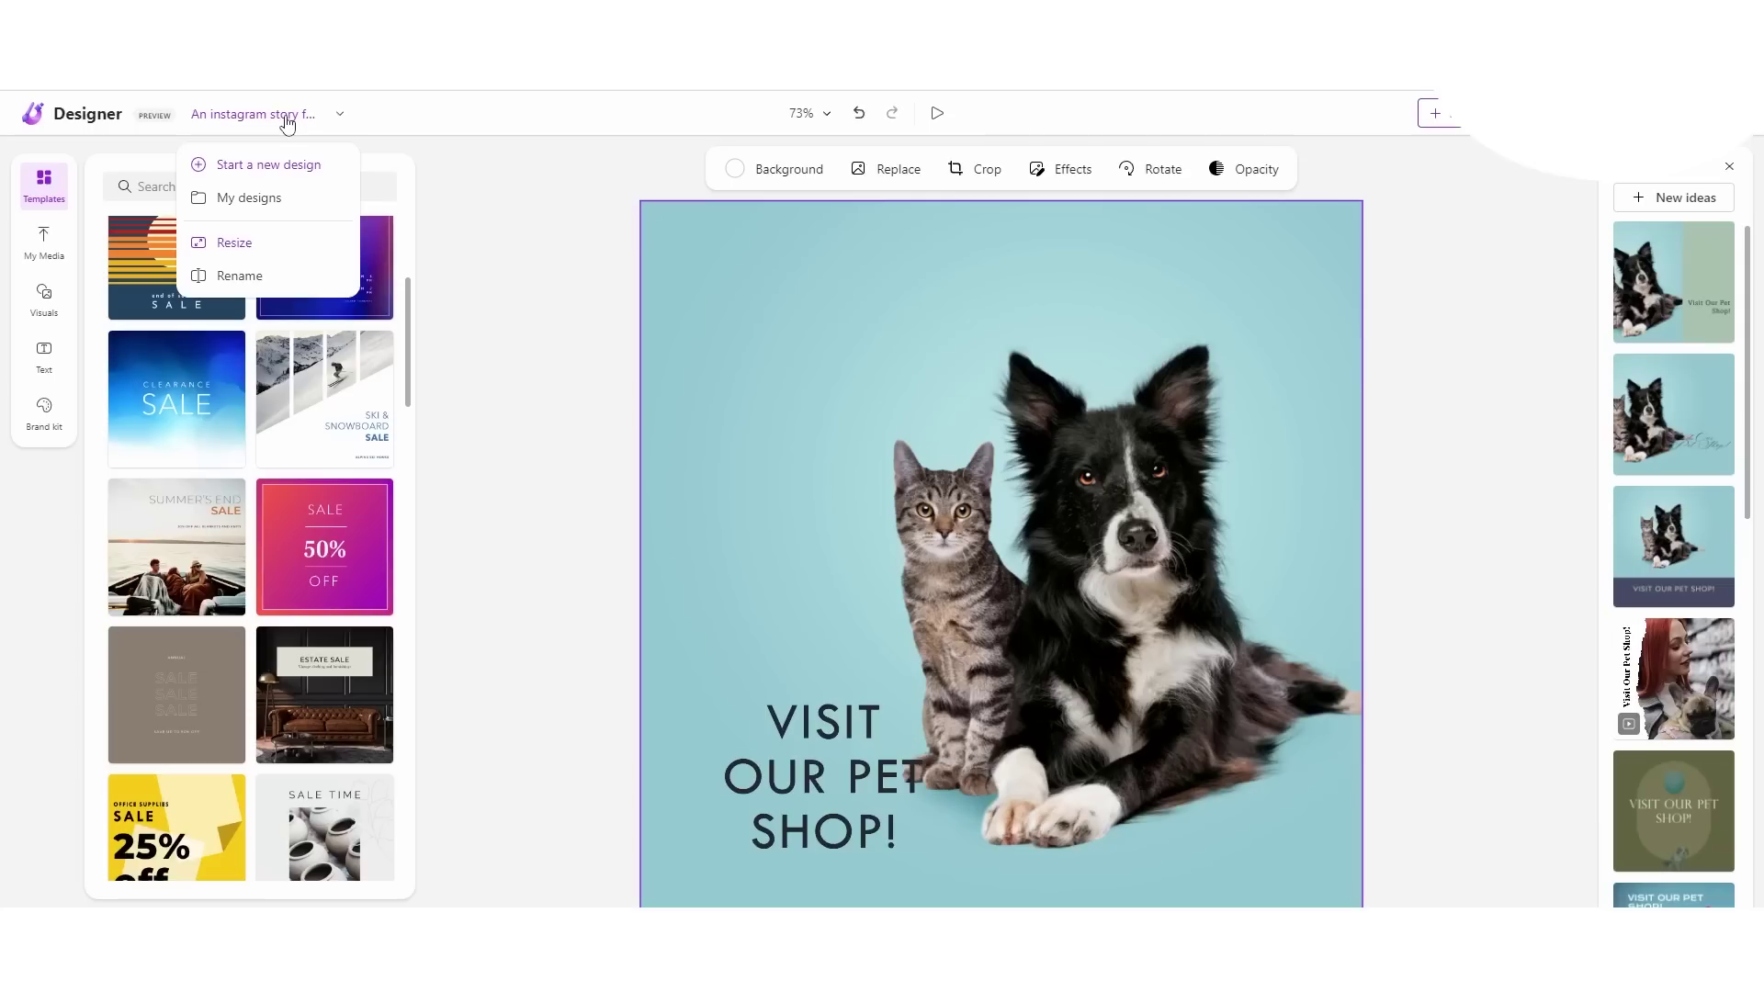
left_click(284, 116)
left_click(339, 114)
left_click(350, 147)
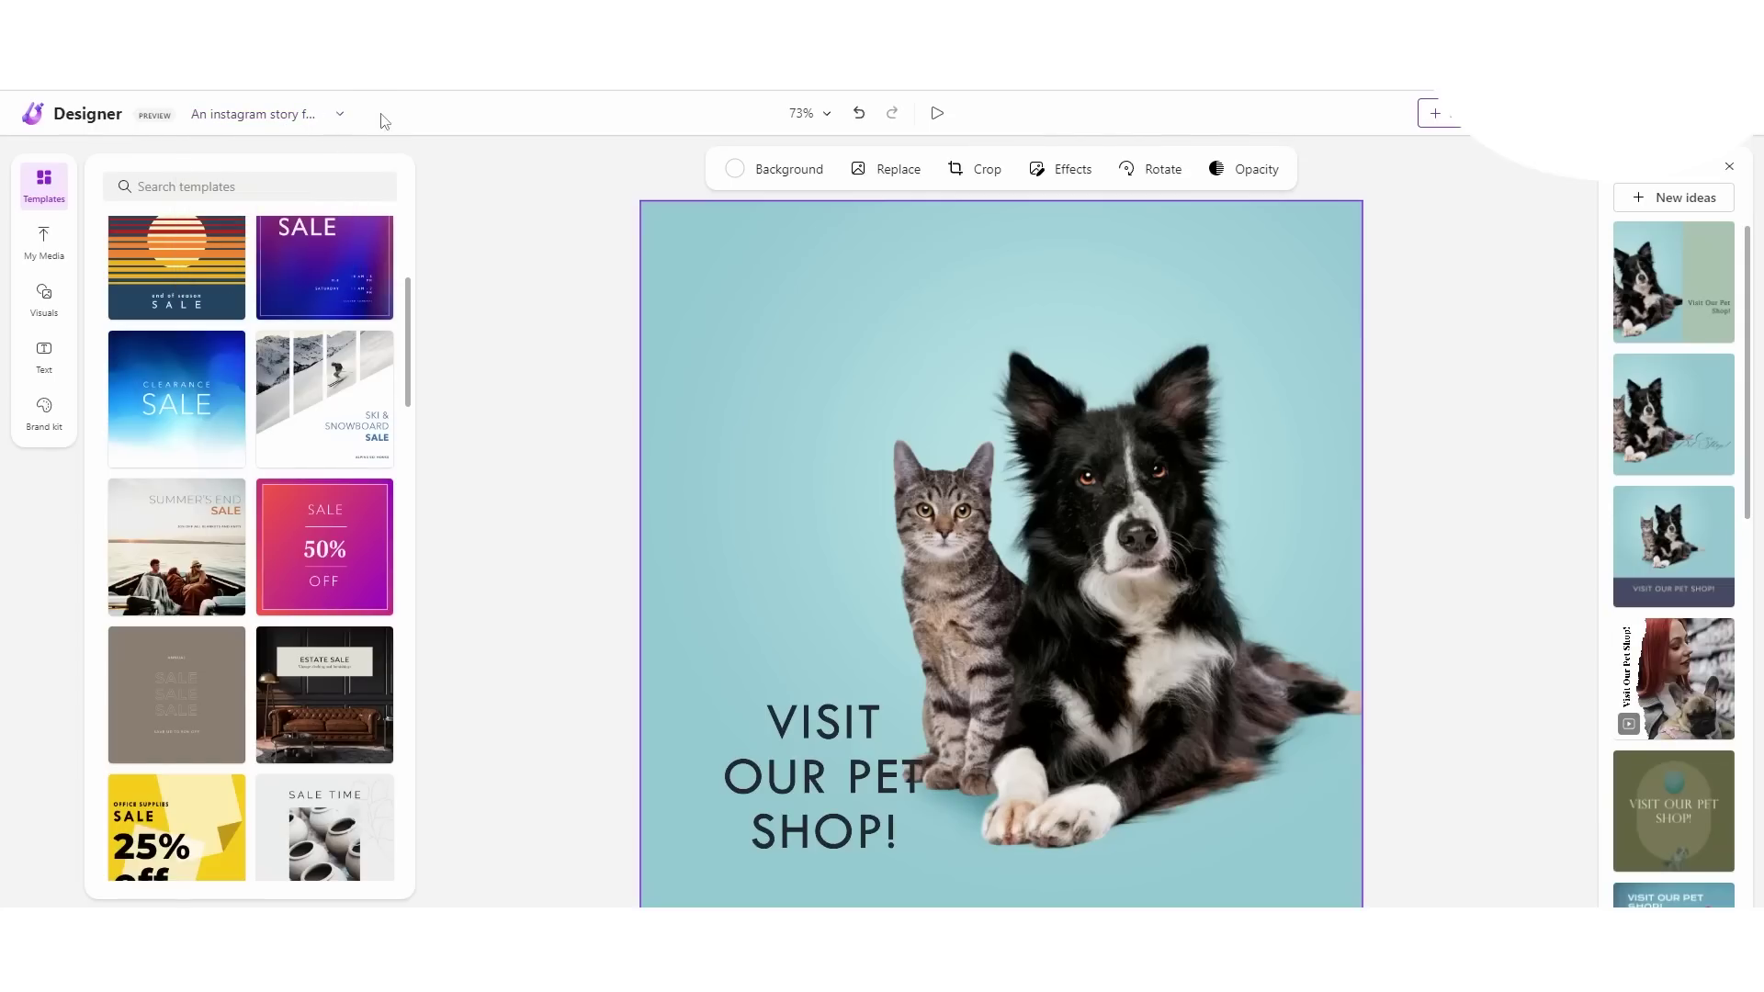
Step: Examine the image generation examples and look through the stock photos recommended for the pet shop design
left_click(49, 303)
left_click(150, 196)
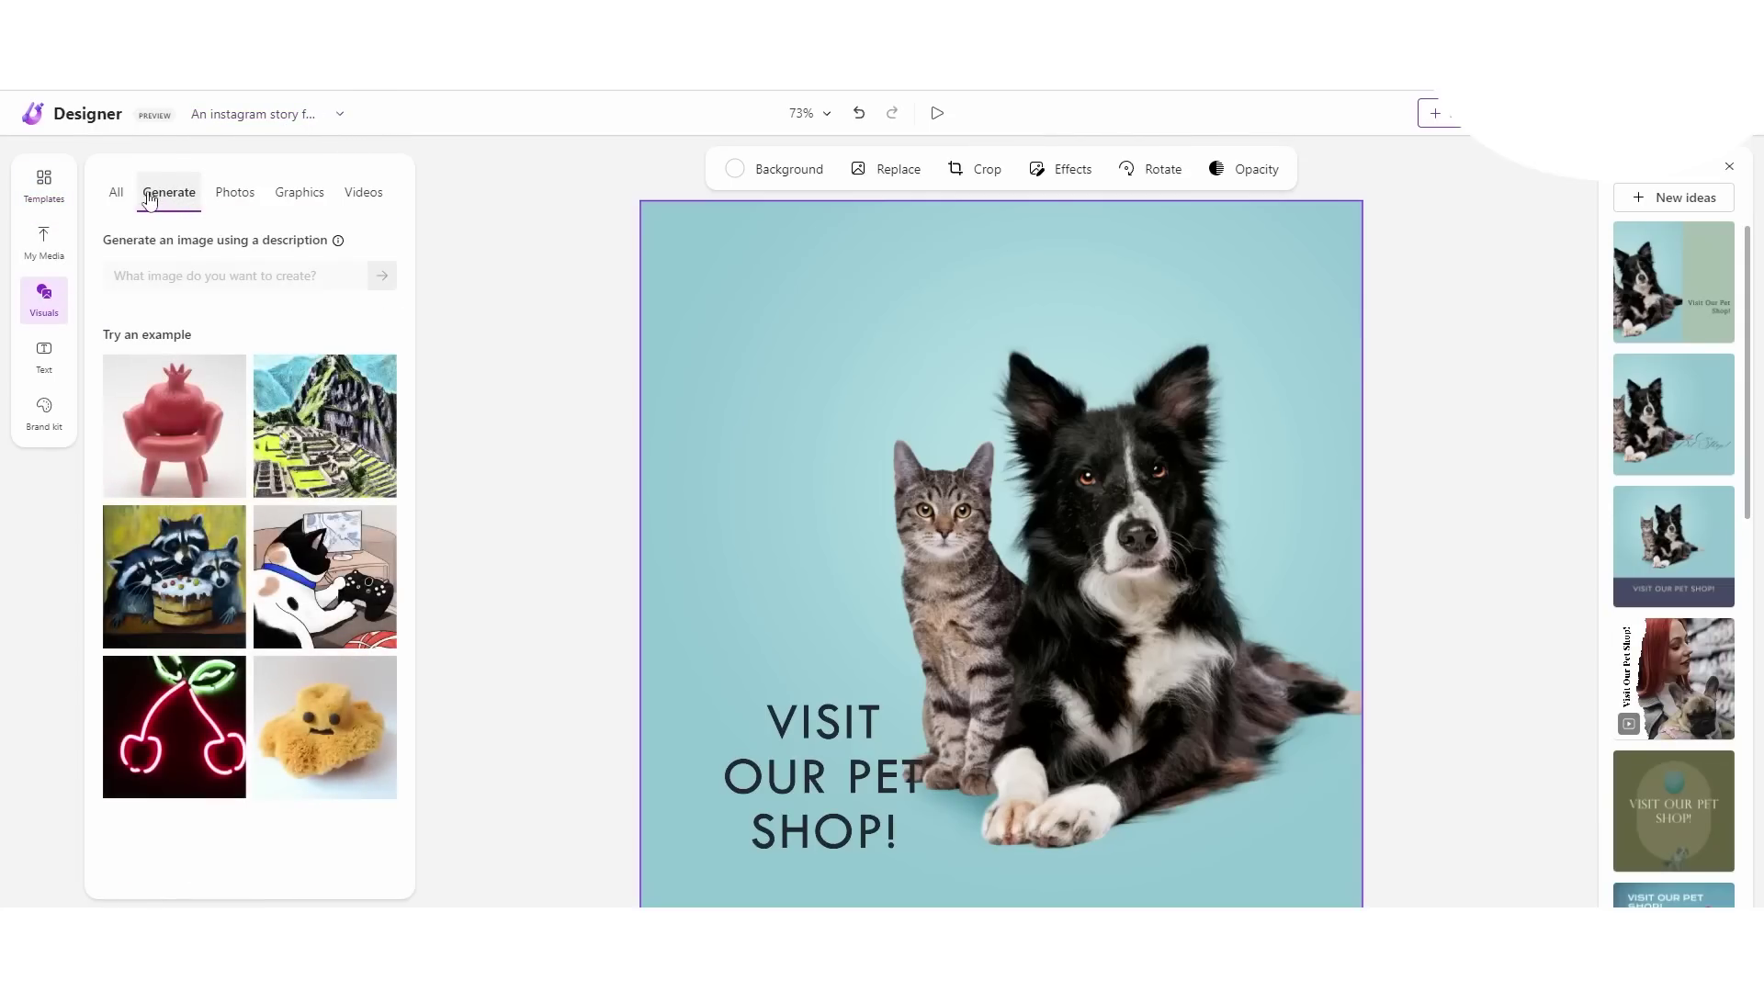
left_click(230, 189)
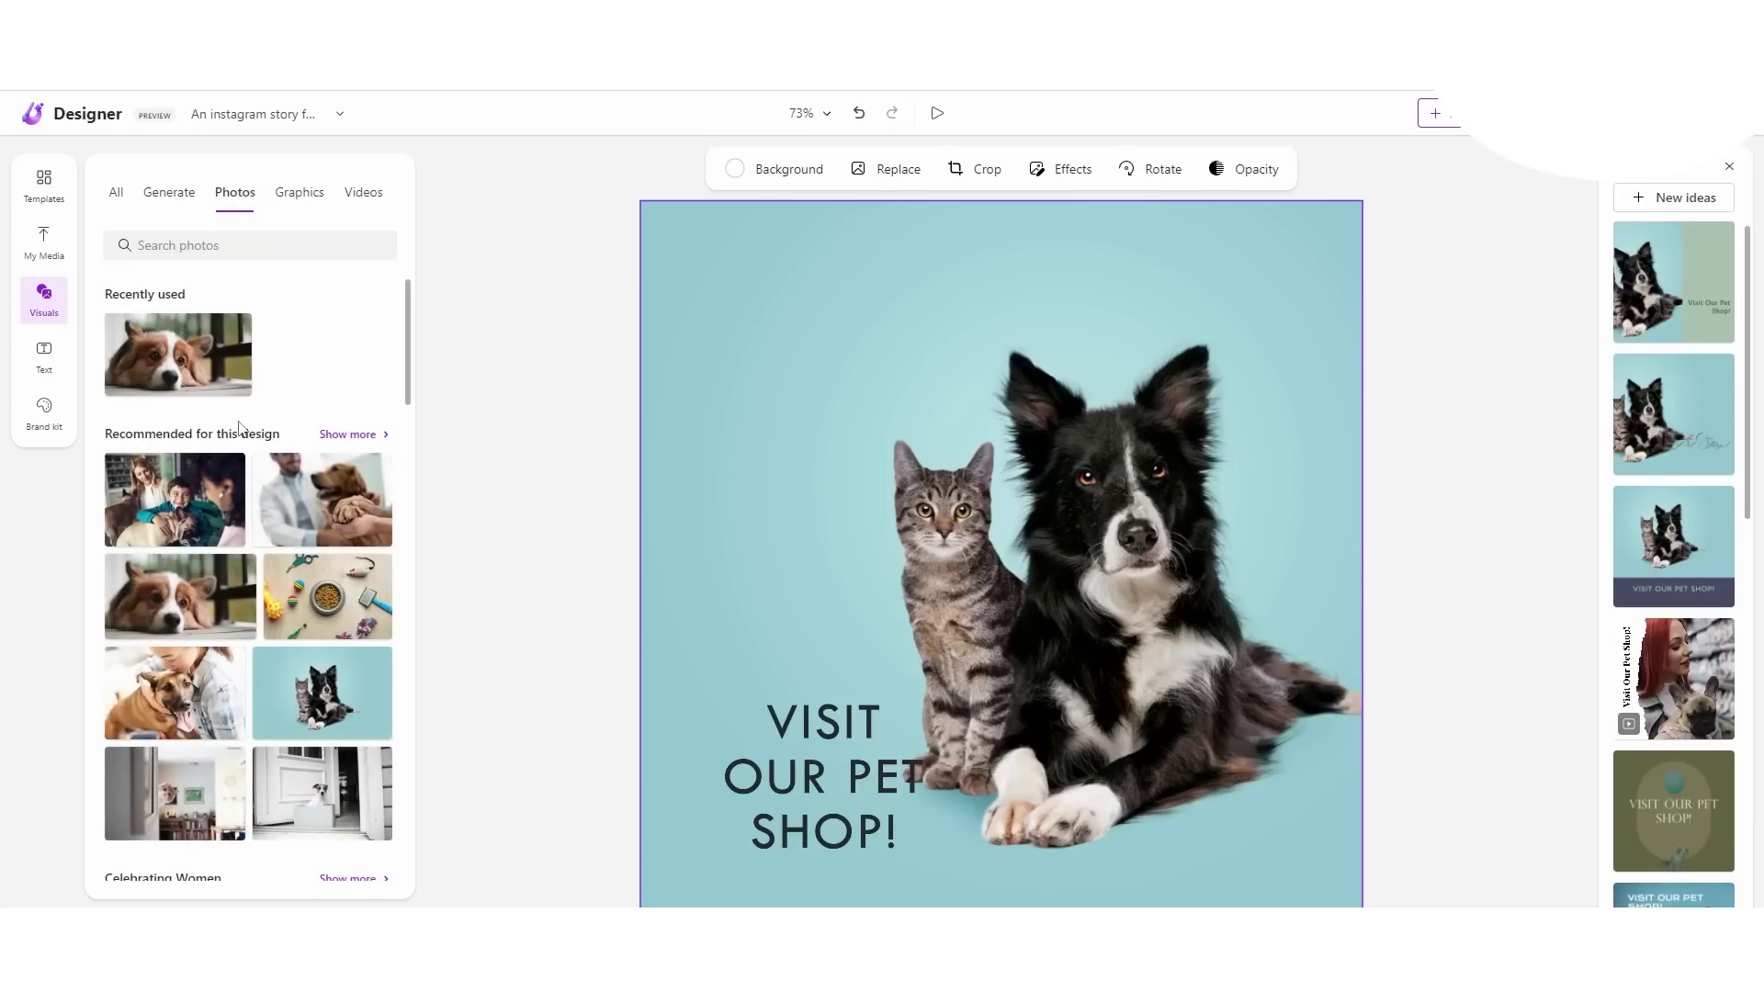
scroll(250, 404, "down", 1)
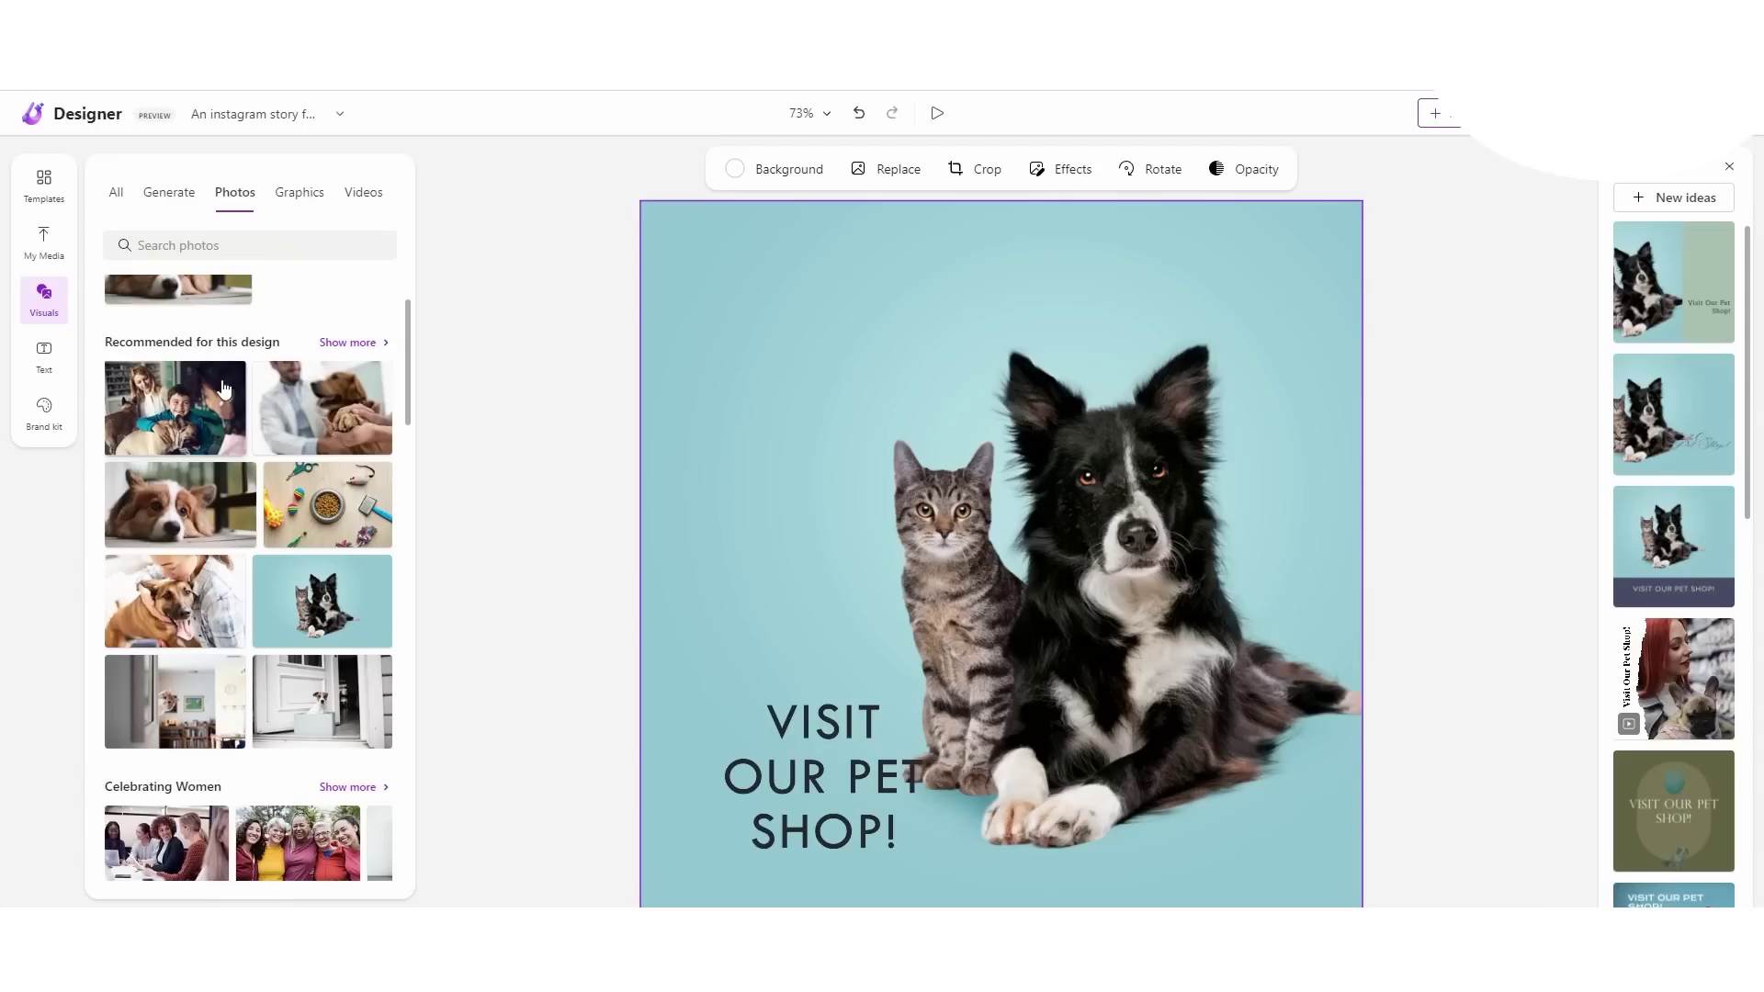
scroll(288, 396, "down", 1)
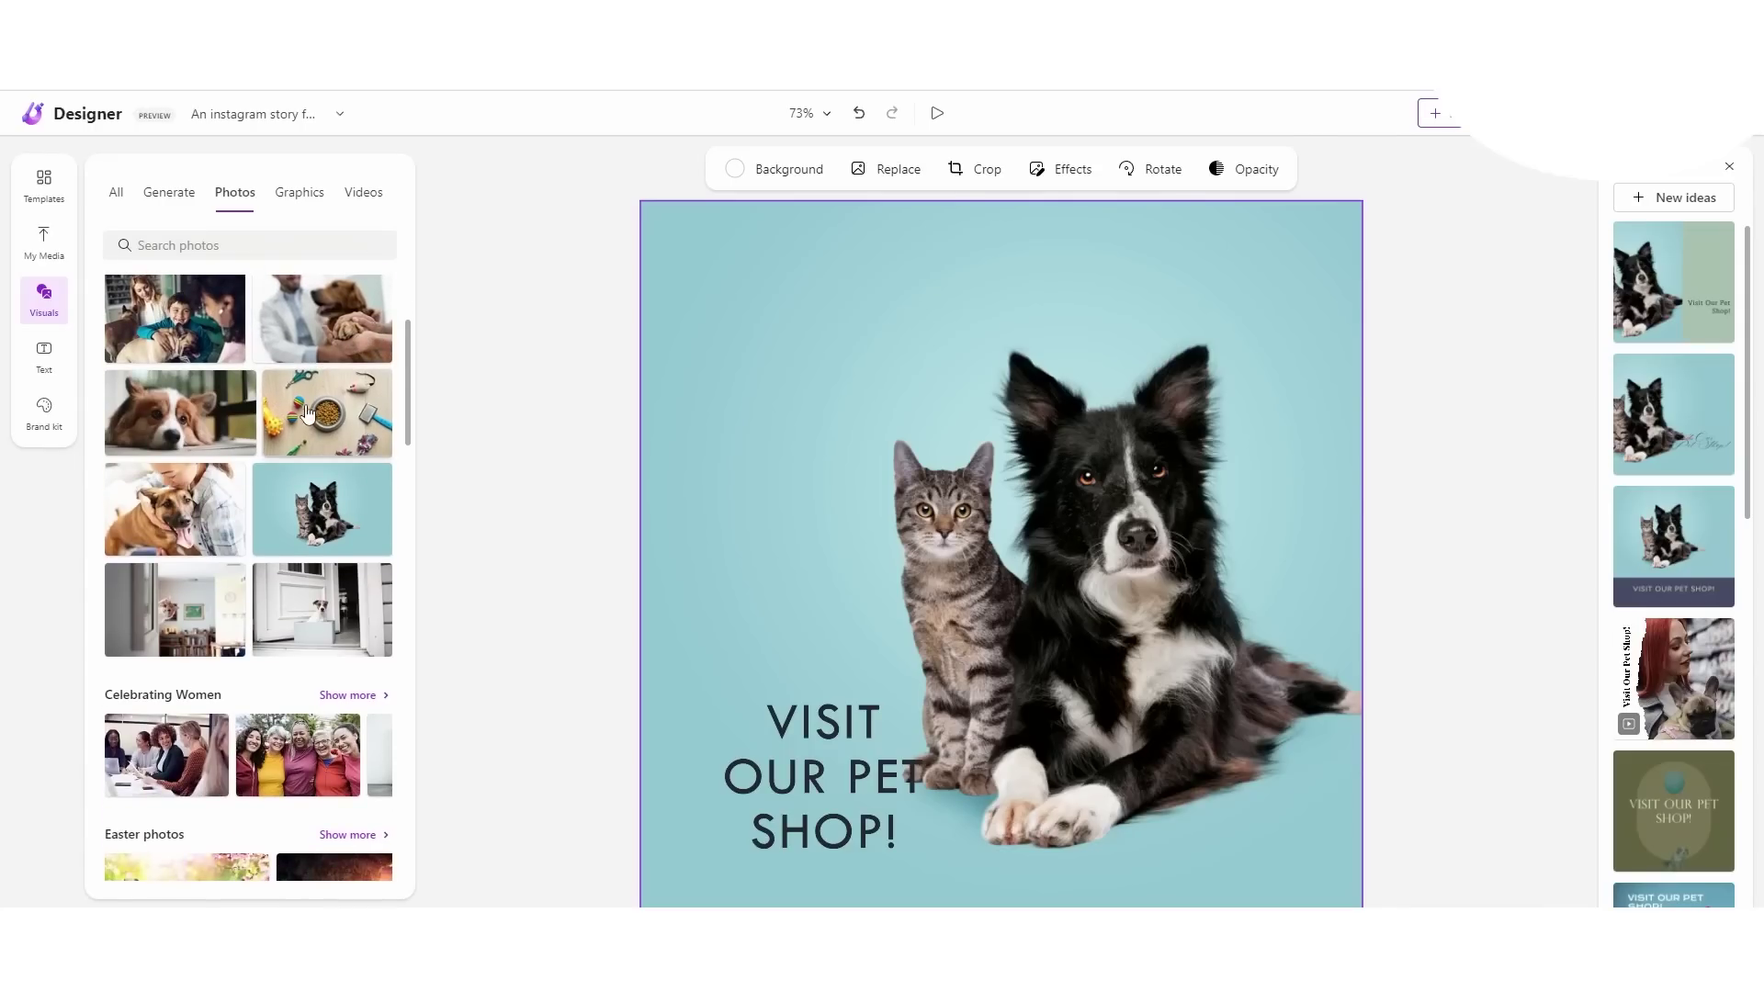
scroll(236, 390, "up", 2)
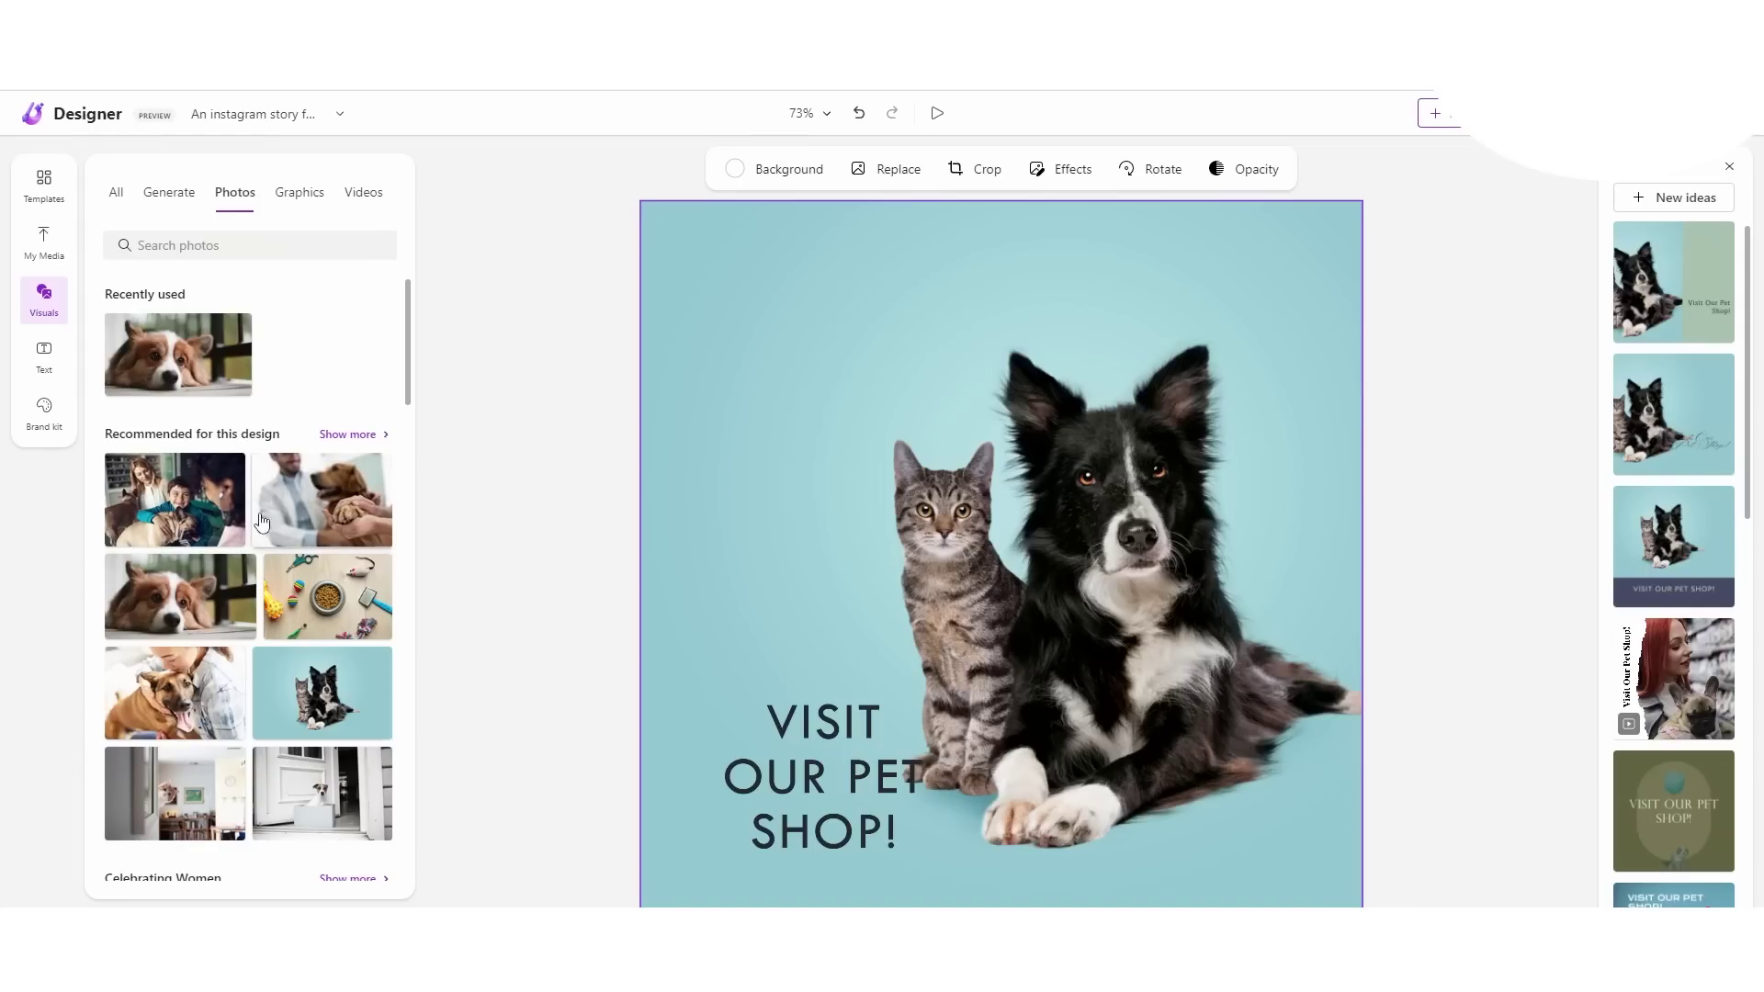
scroll(243, 598, "down", 1)
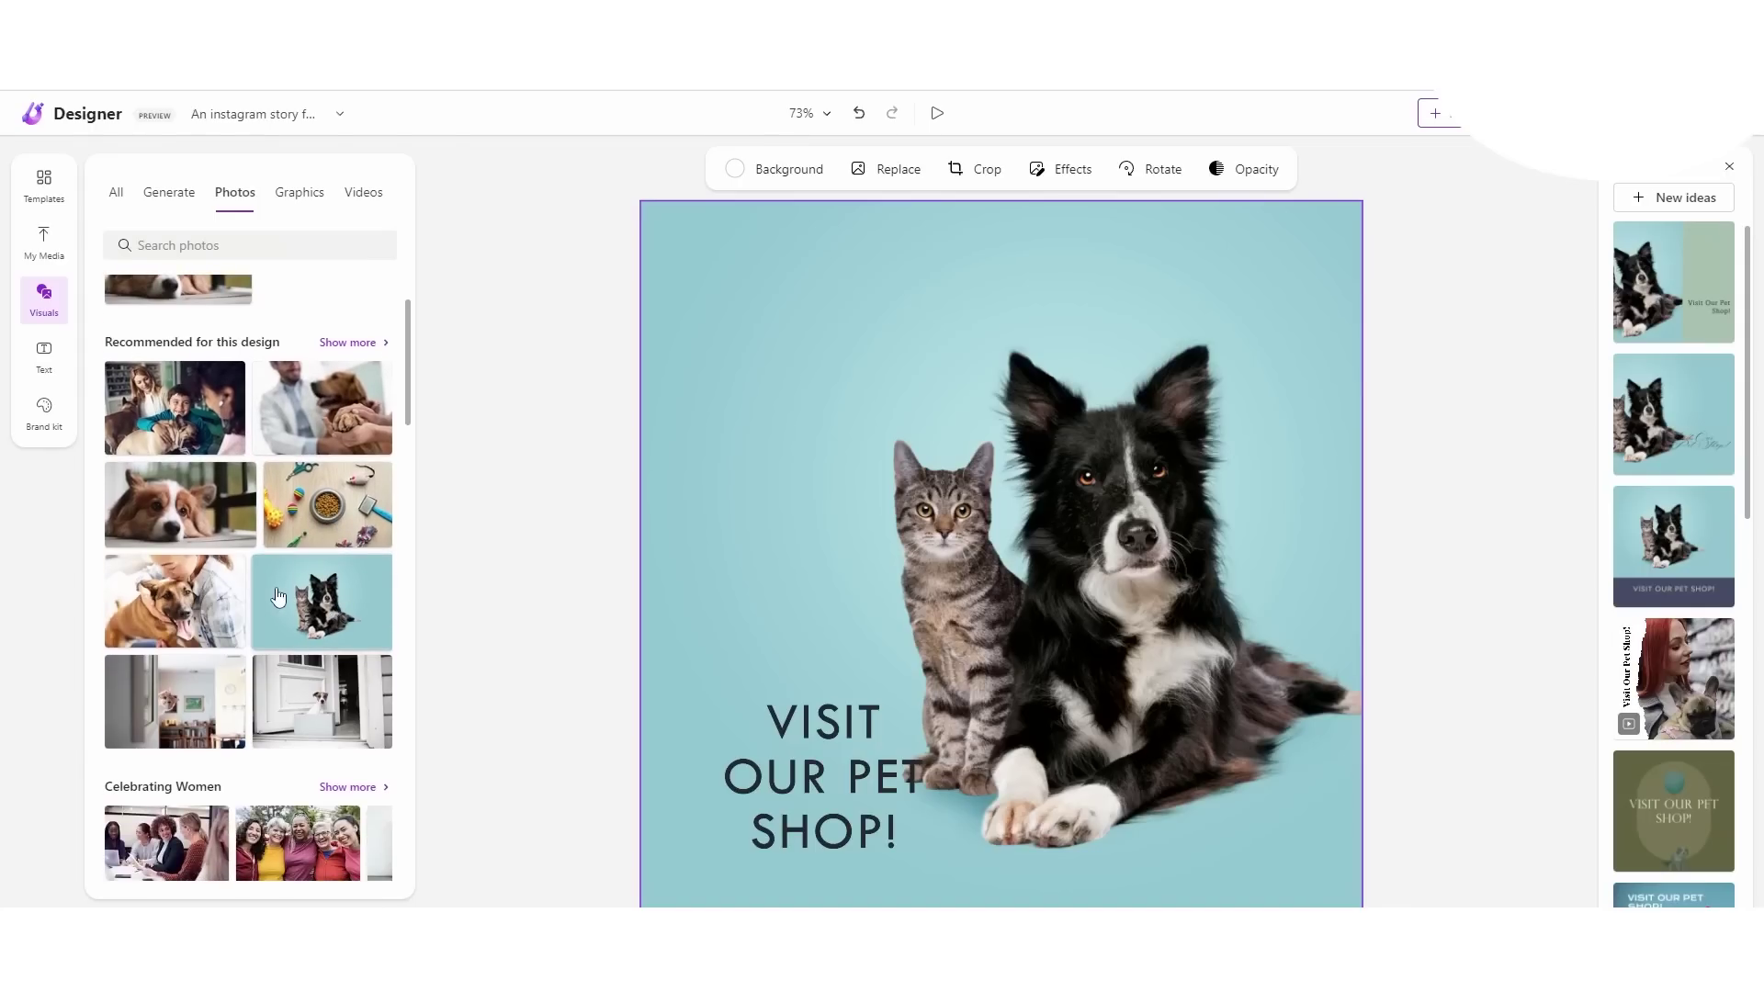
Step: Try recommended photos in the design, ending with the vet and brown dog photo placed in the upper-left area
left_click(212, 603)
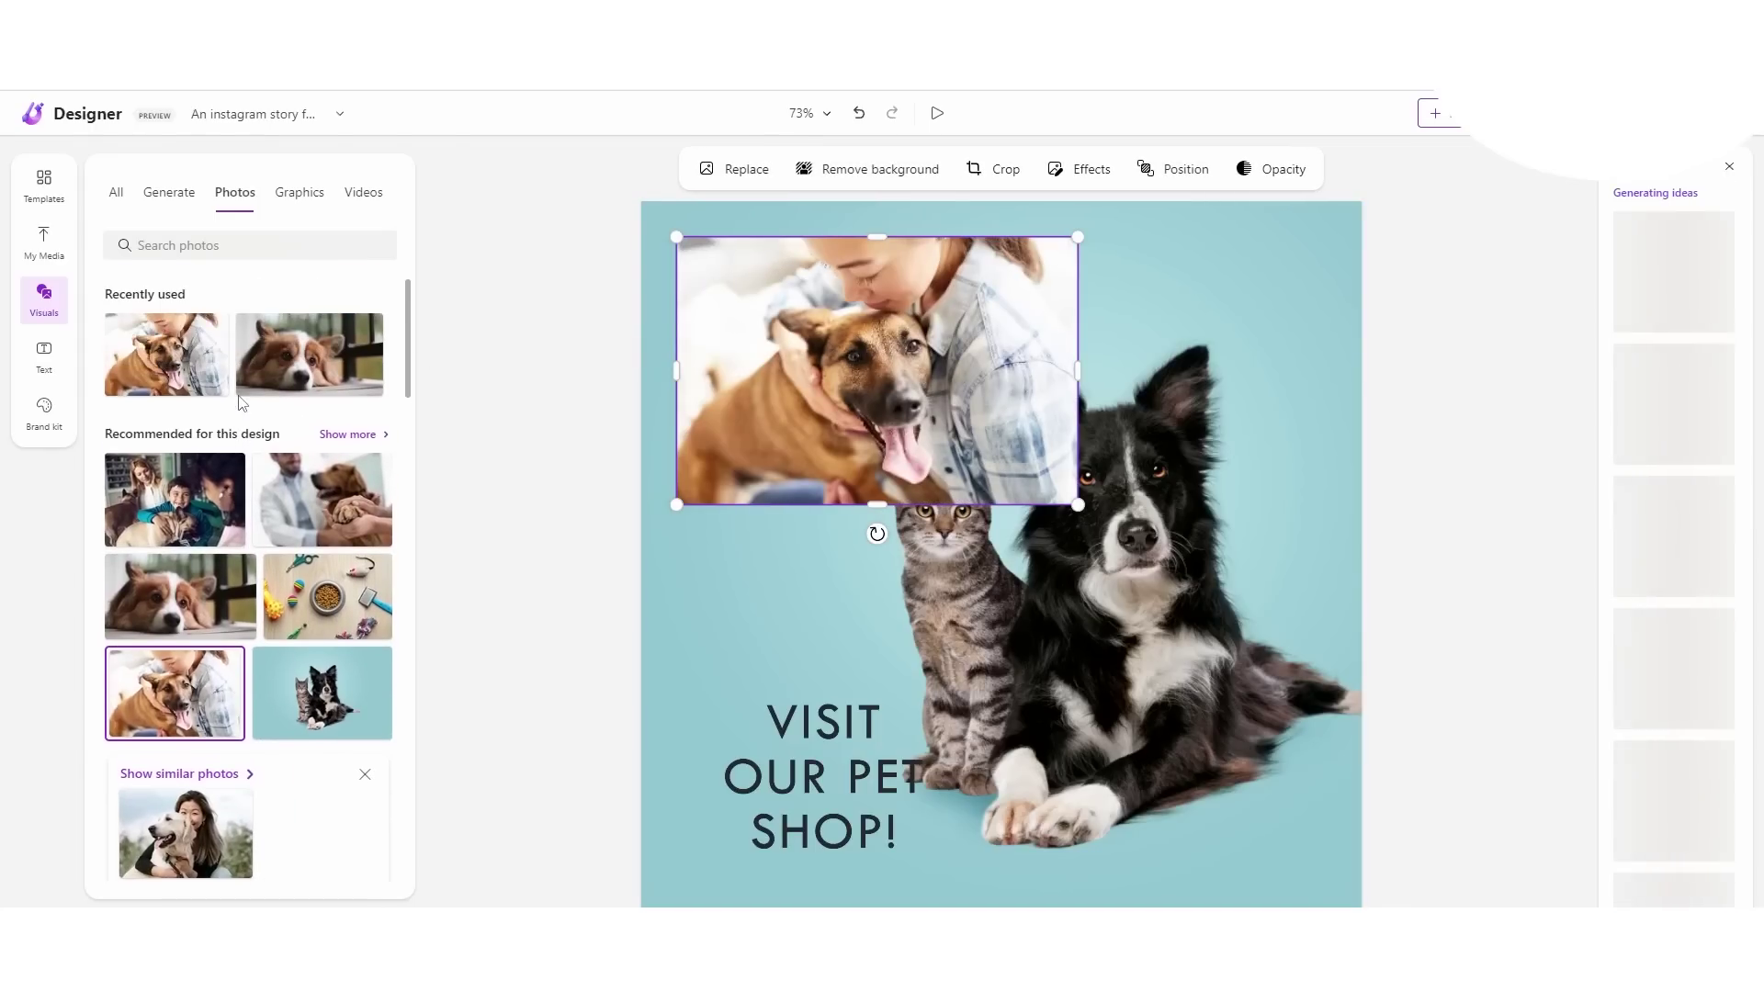
left_click(348, 434)
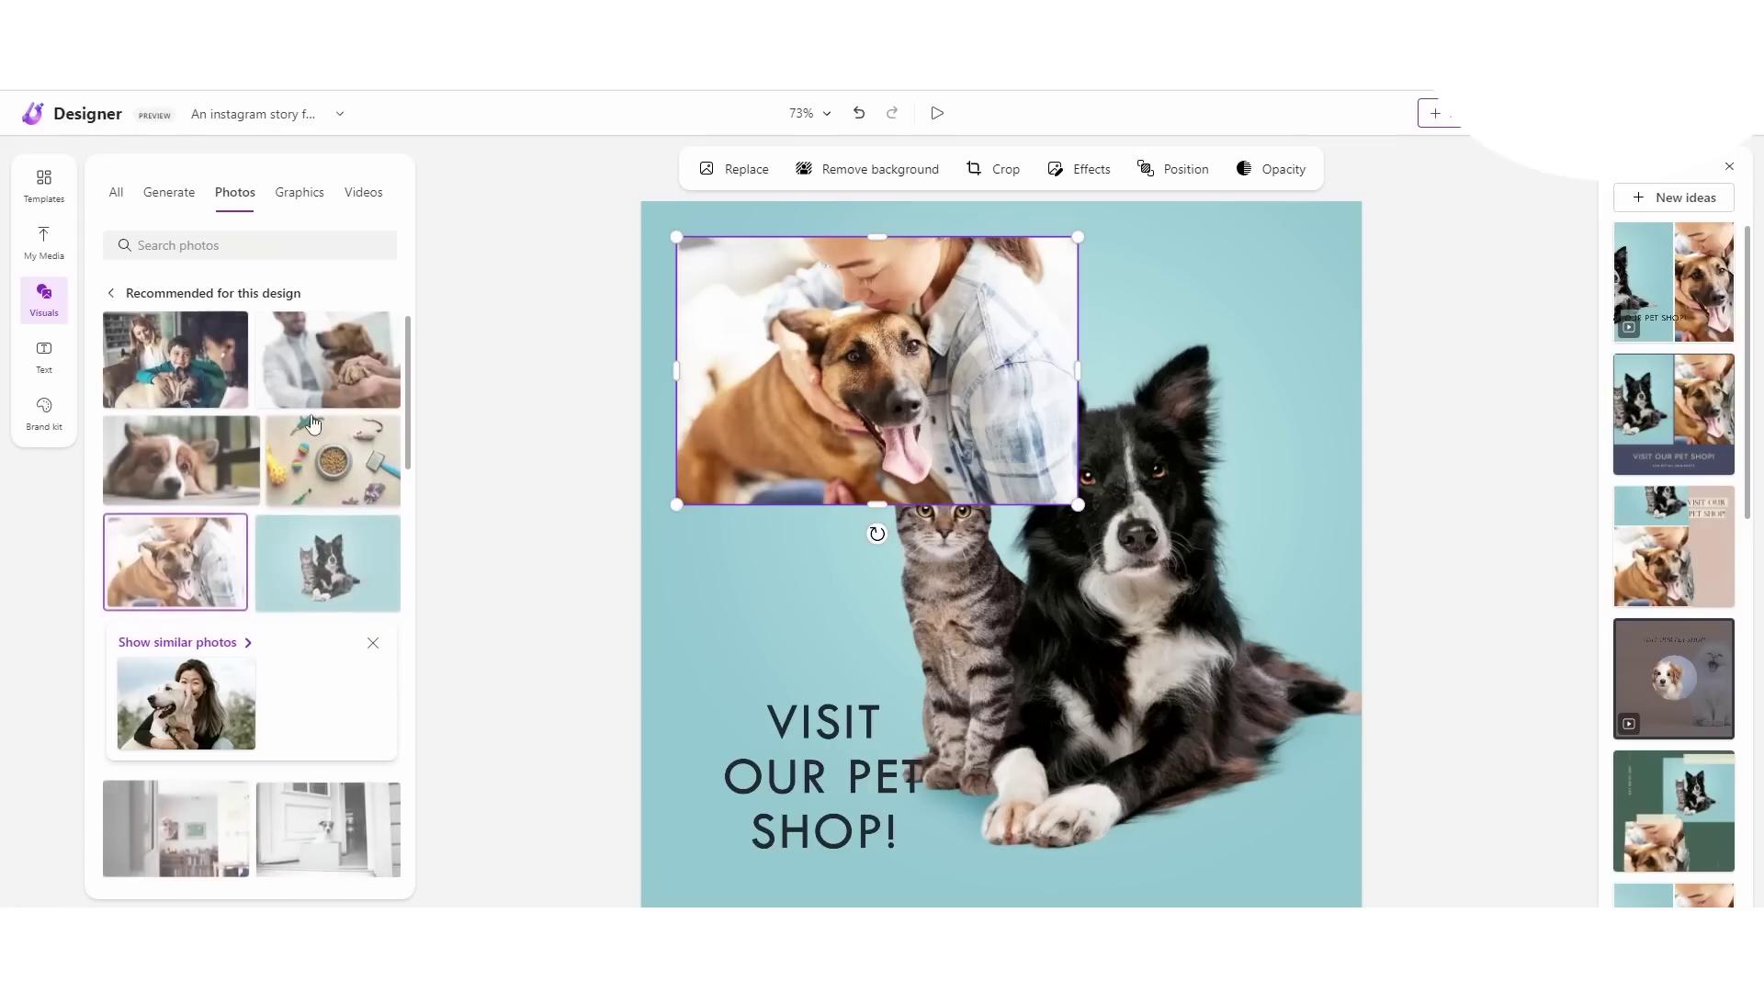
left_click(216, 450)
left_click_drag(327, 359, 958, 501)
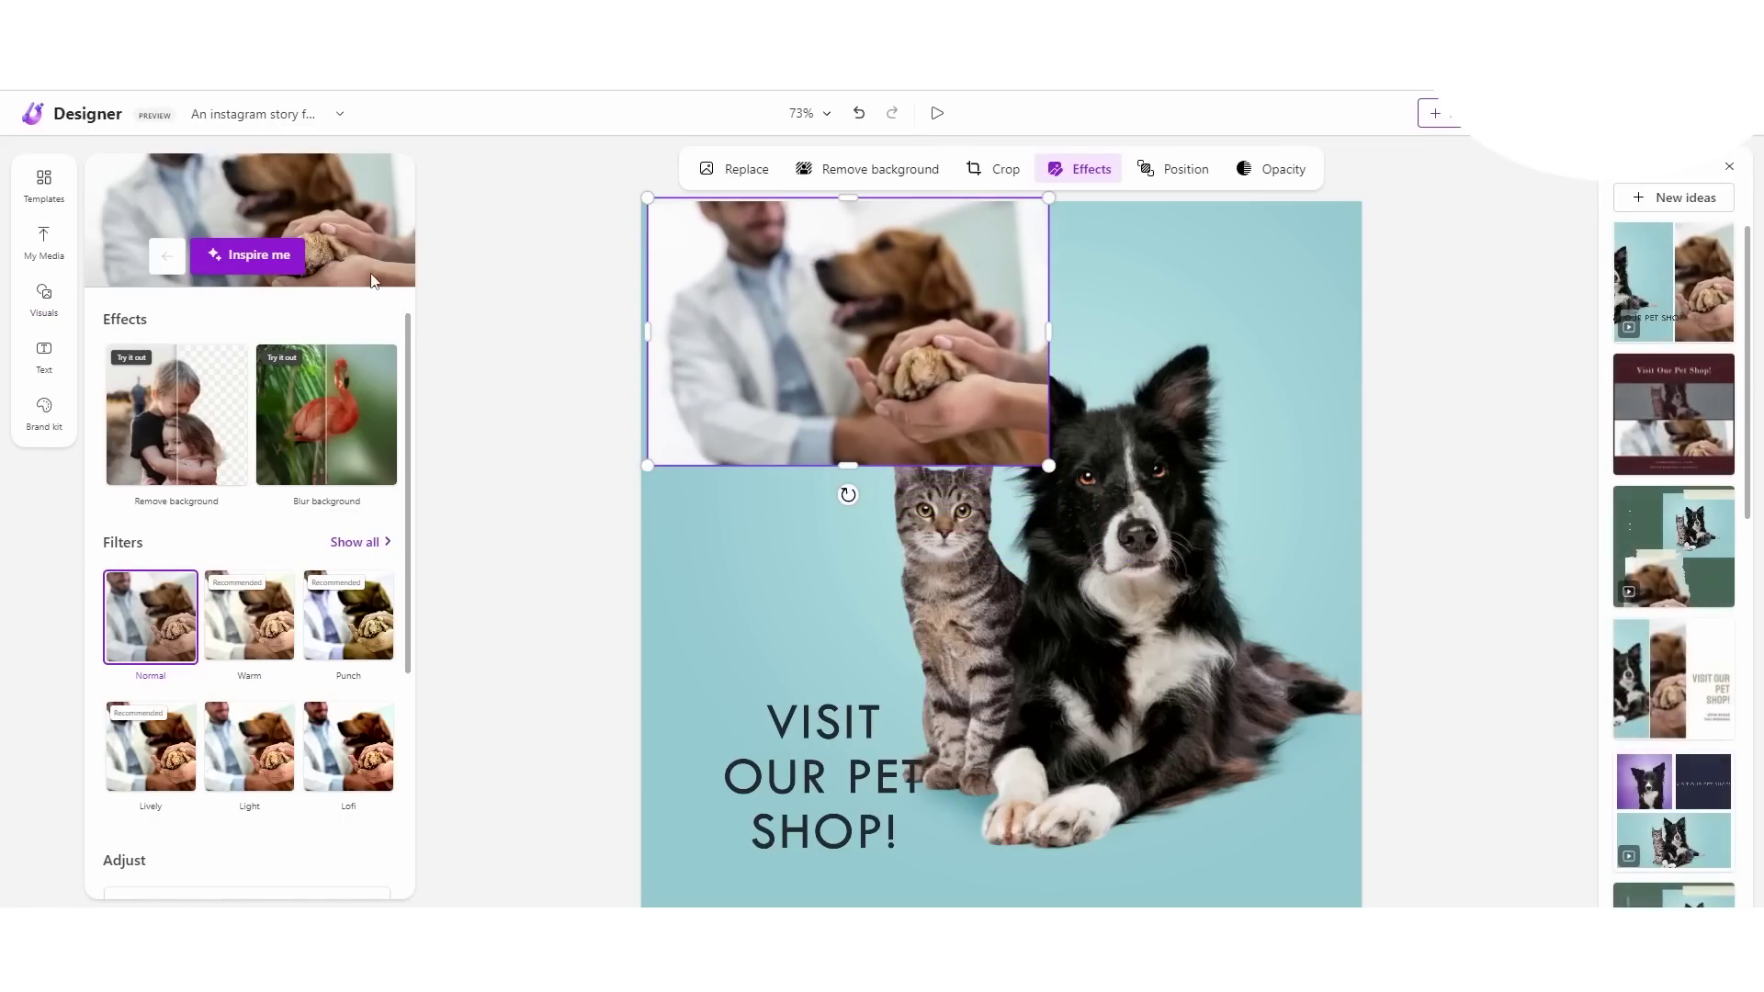
Step: Cycle the vet photo through the suggested Inspire me looks up to the eighth one
left_click(281, 267)
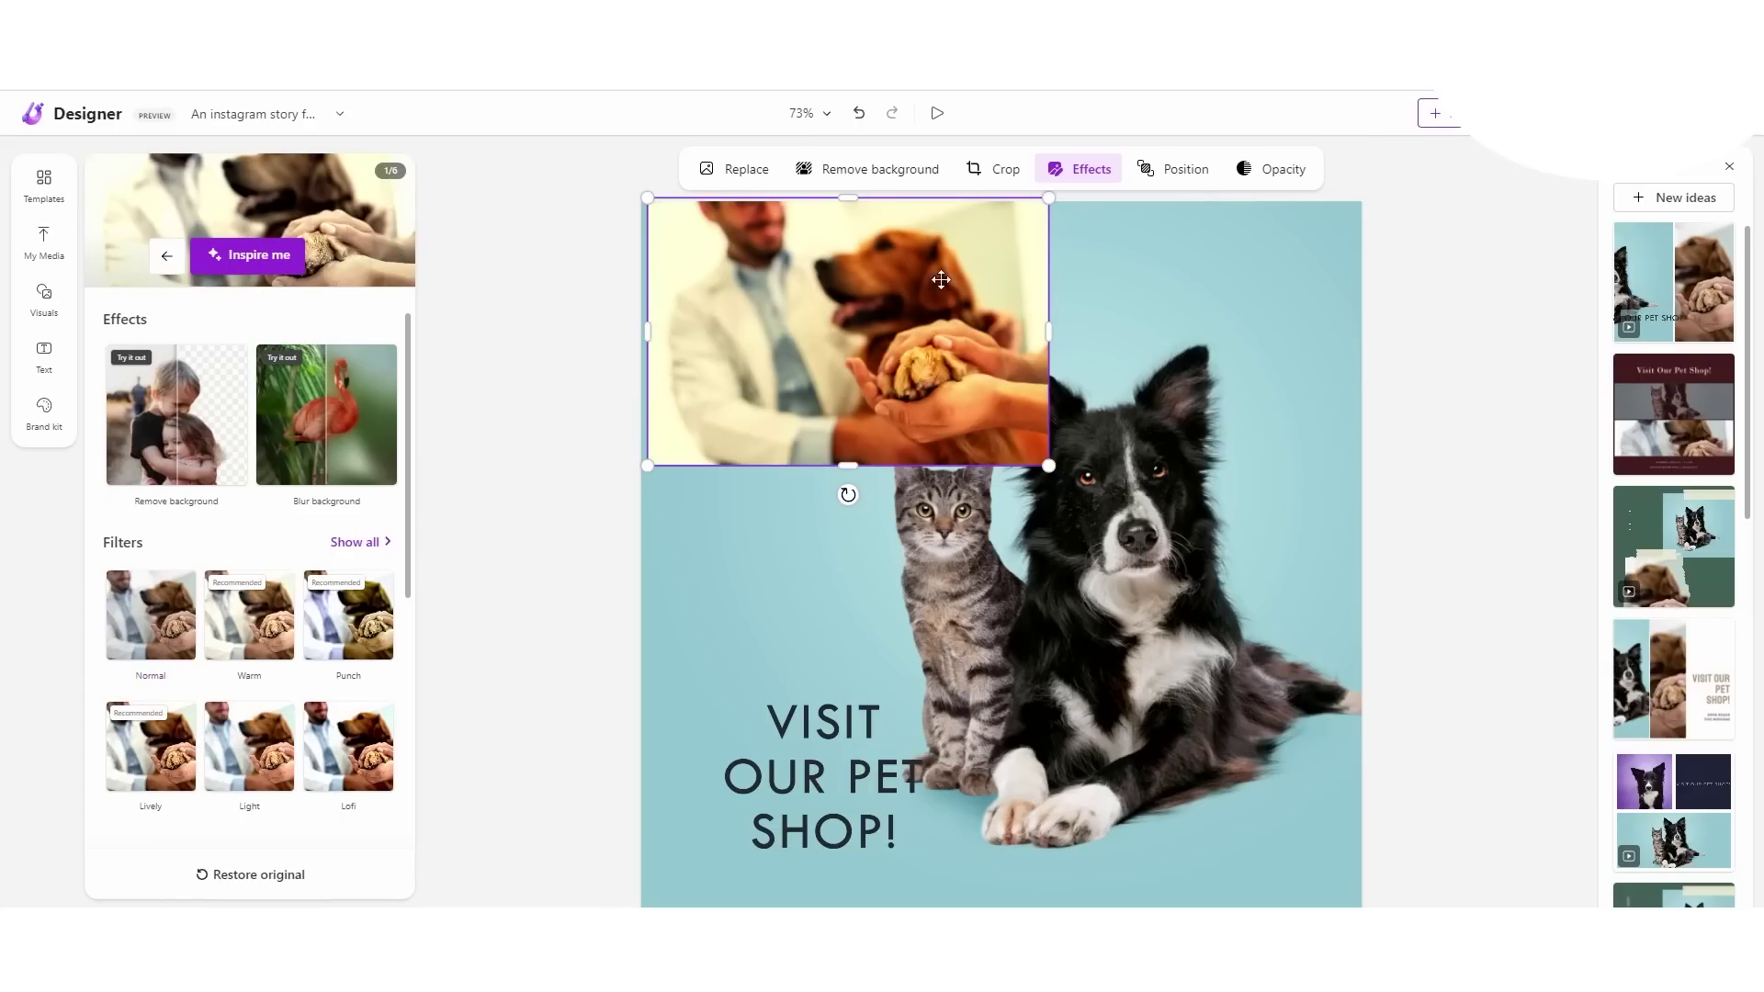
left_click(272, 258)
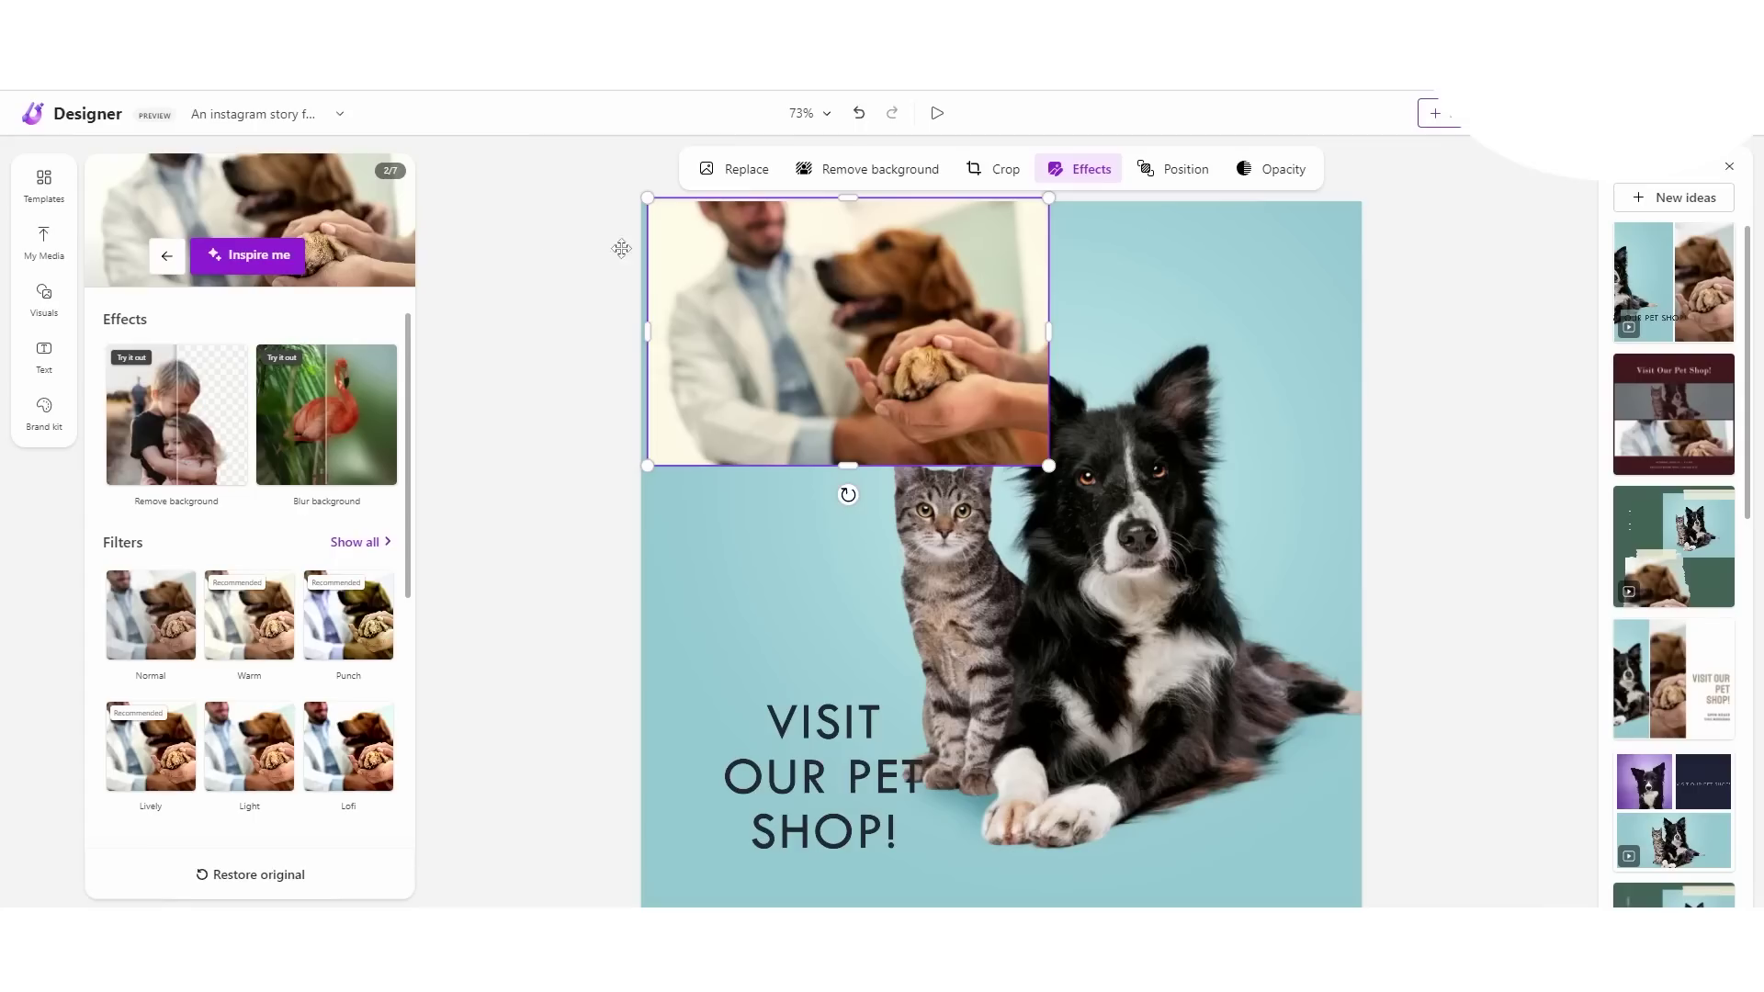
left_click(271, 262)
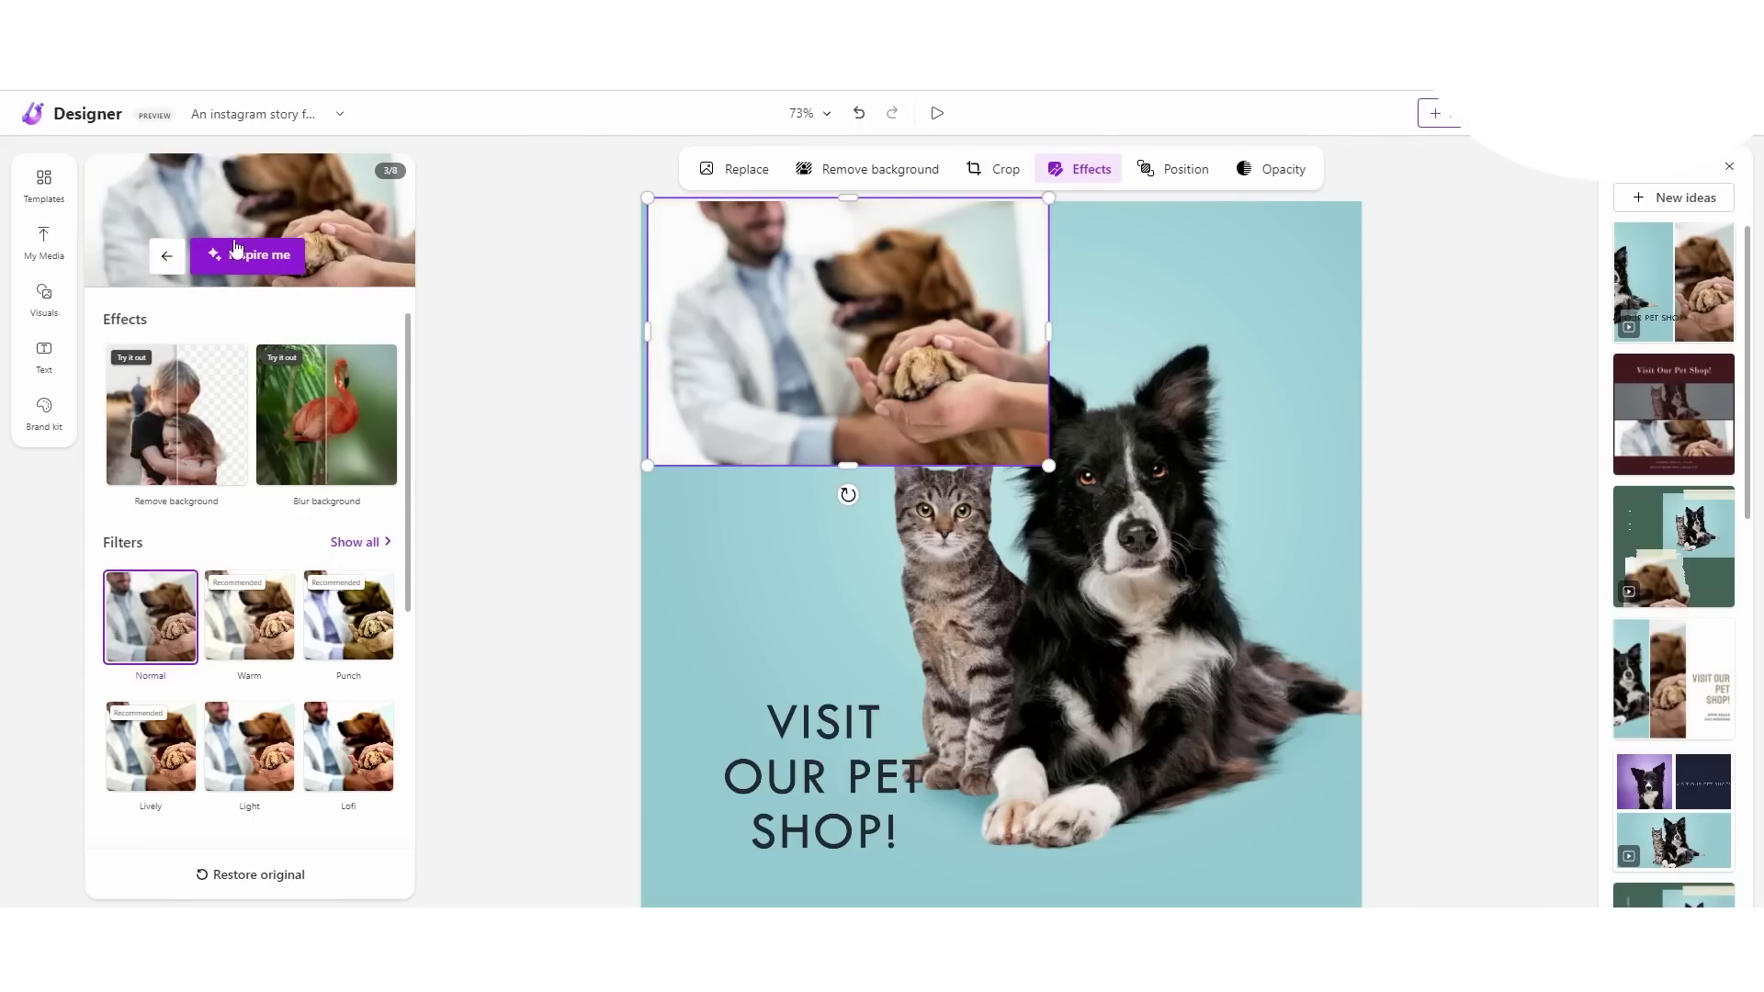
left_click(262, 256)
left_click(276, 259)
left_click(278, 262)
left_click(281, 264)
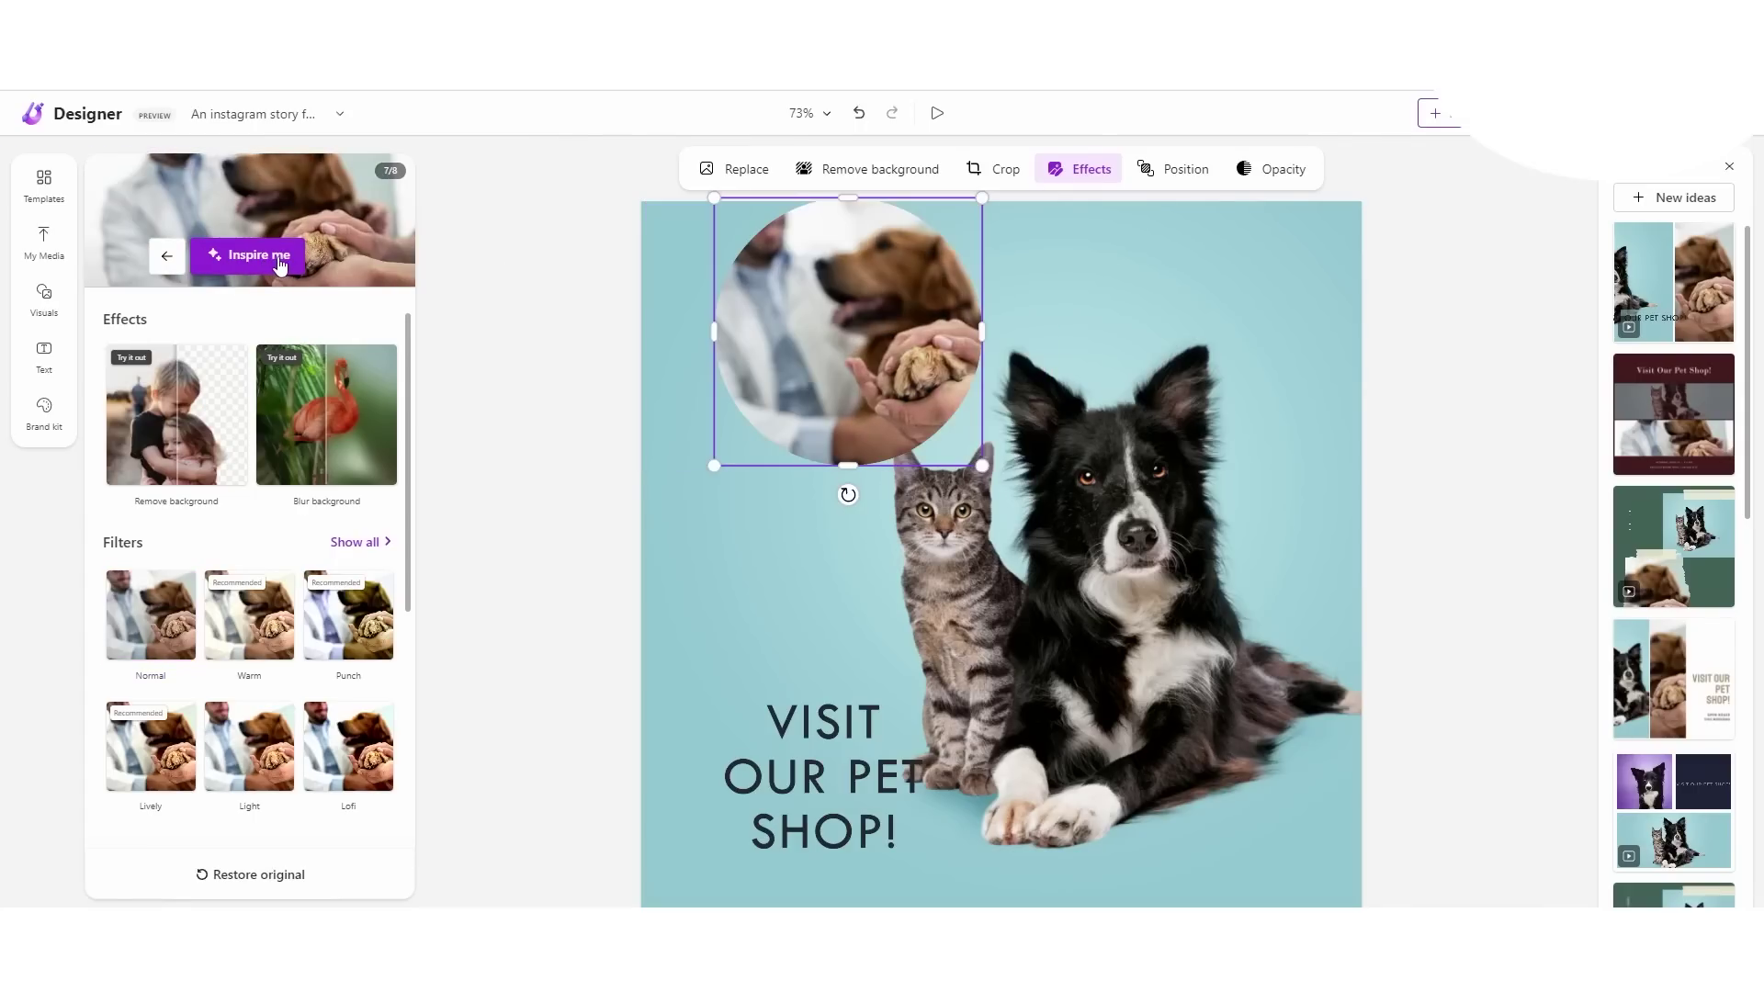
left_click(292, 267)
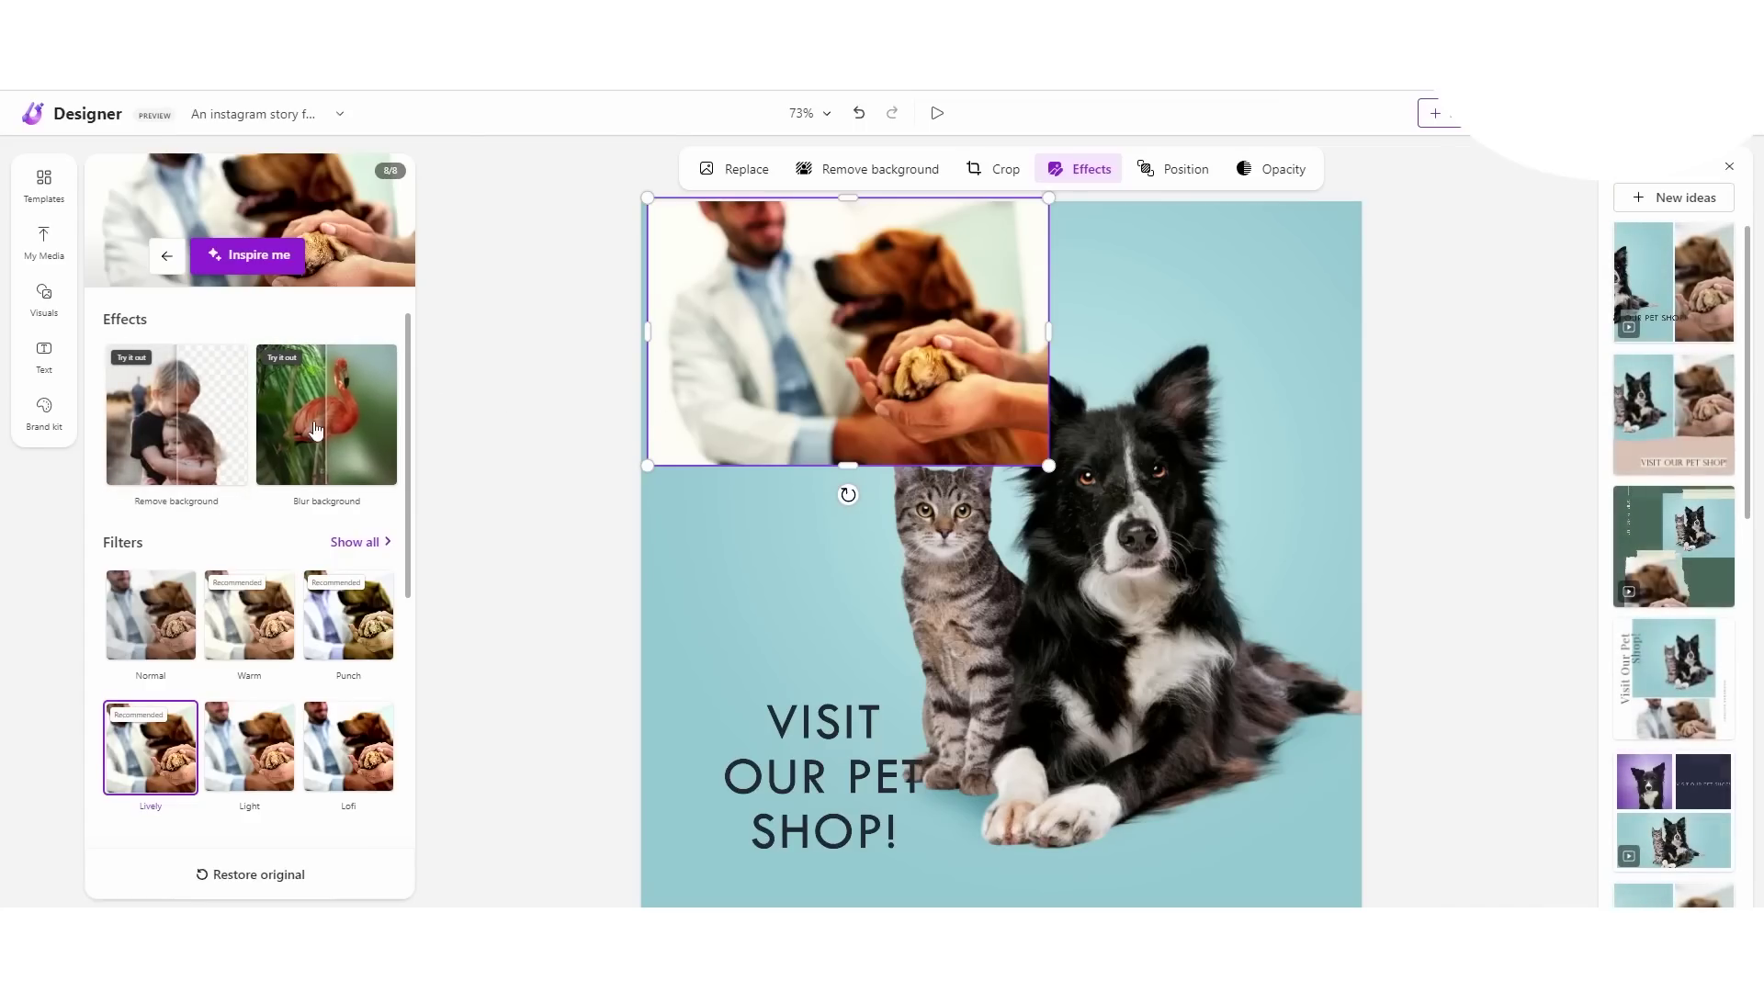
Step: Try removing the vet photo's background, and delete the photo from the design
left_click_drag(928, 371, 945, 310)
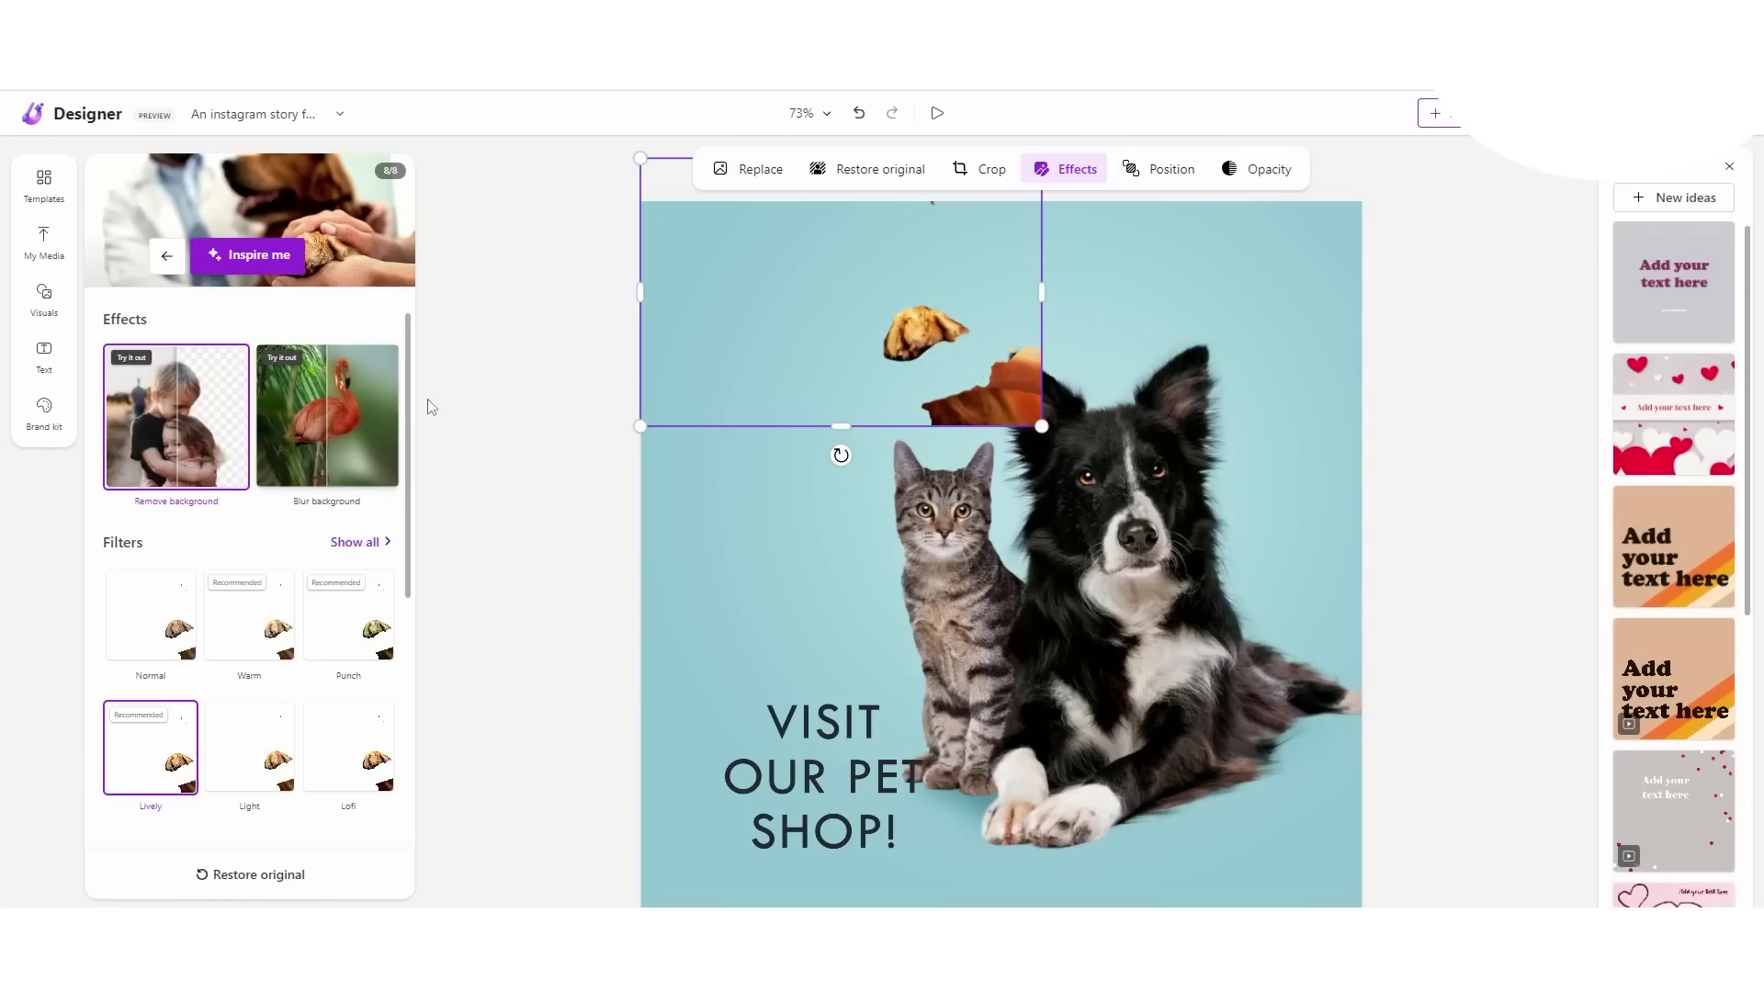
key("Delete")
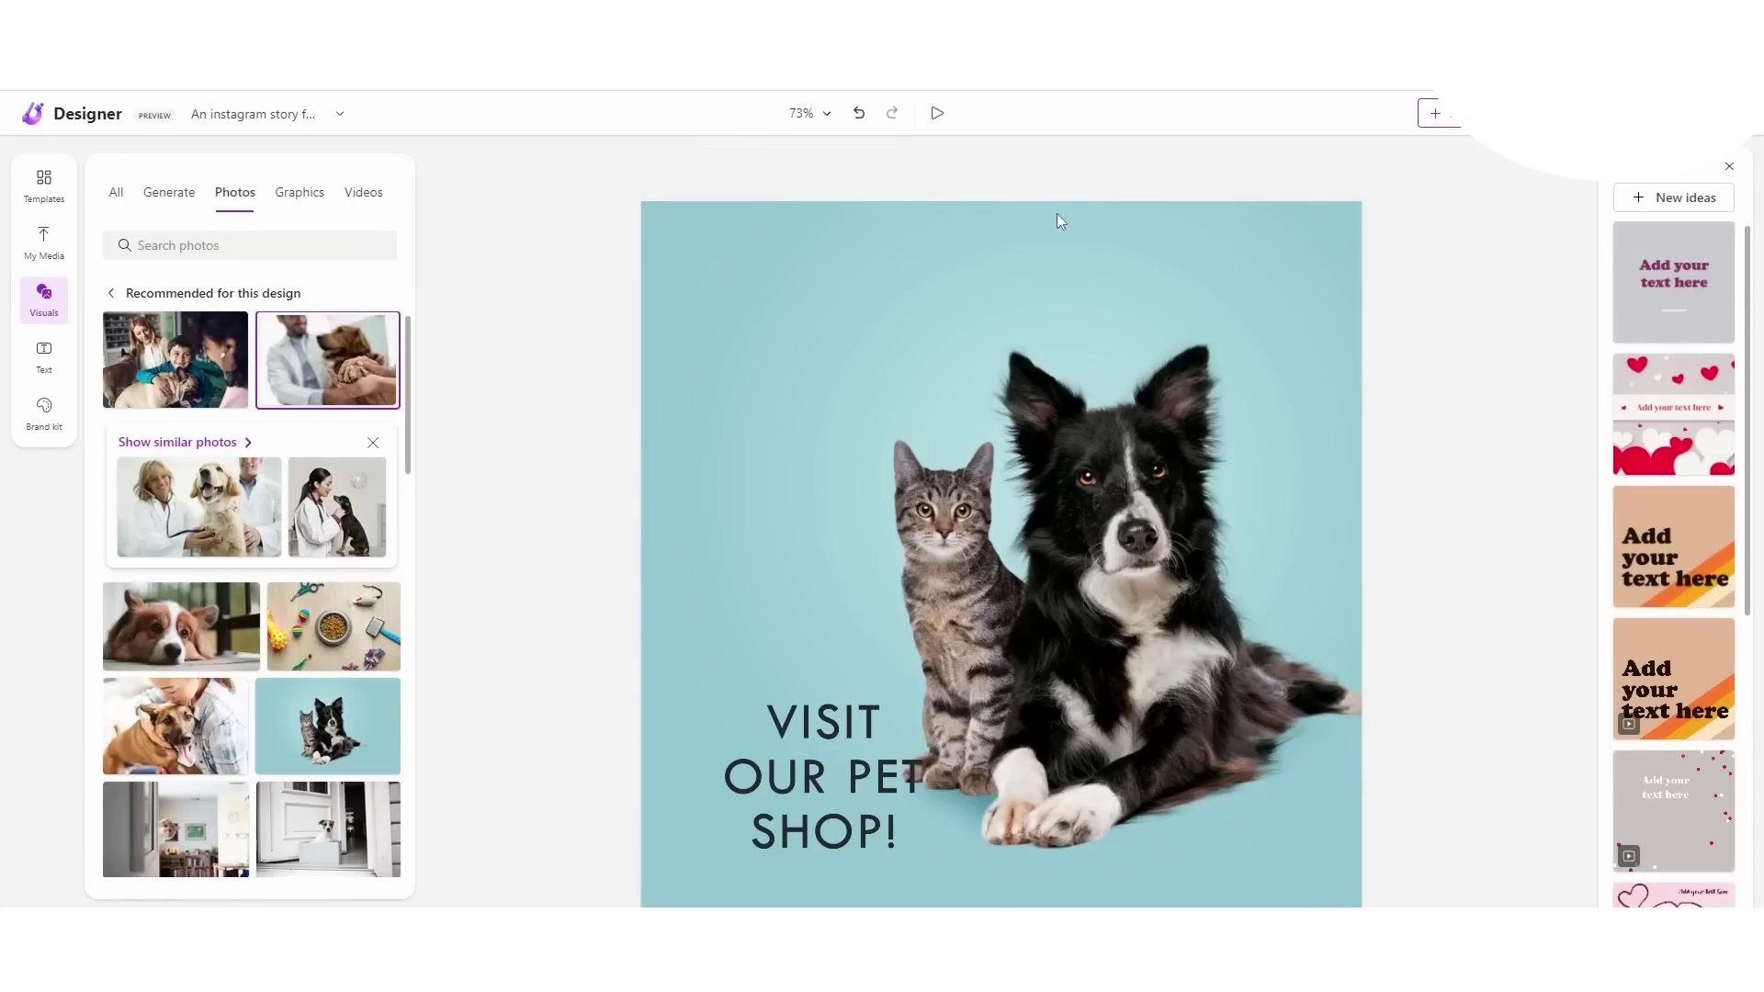
Step: Add the recommended photo of the brown-and-white dog resting its head above the cat, and open its effects
scroll(178, 530, "down", 2)
left_click(177, 531)
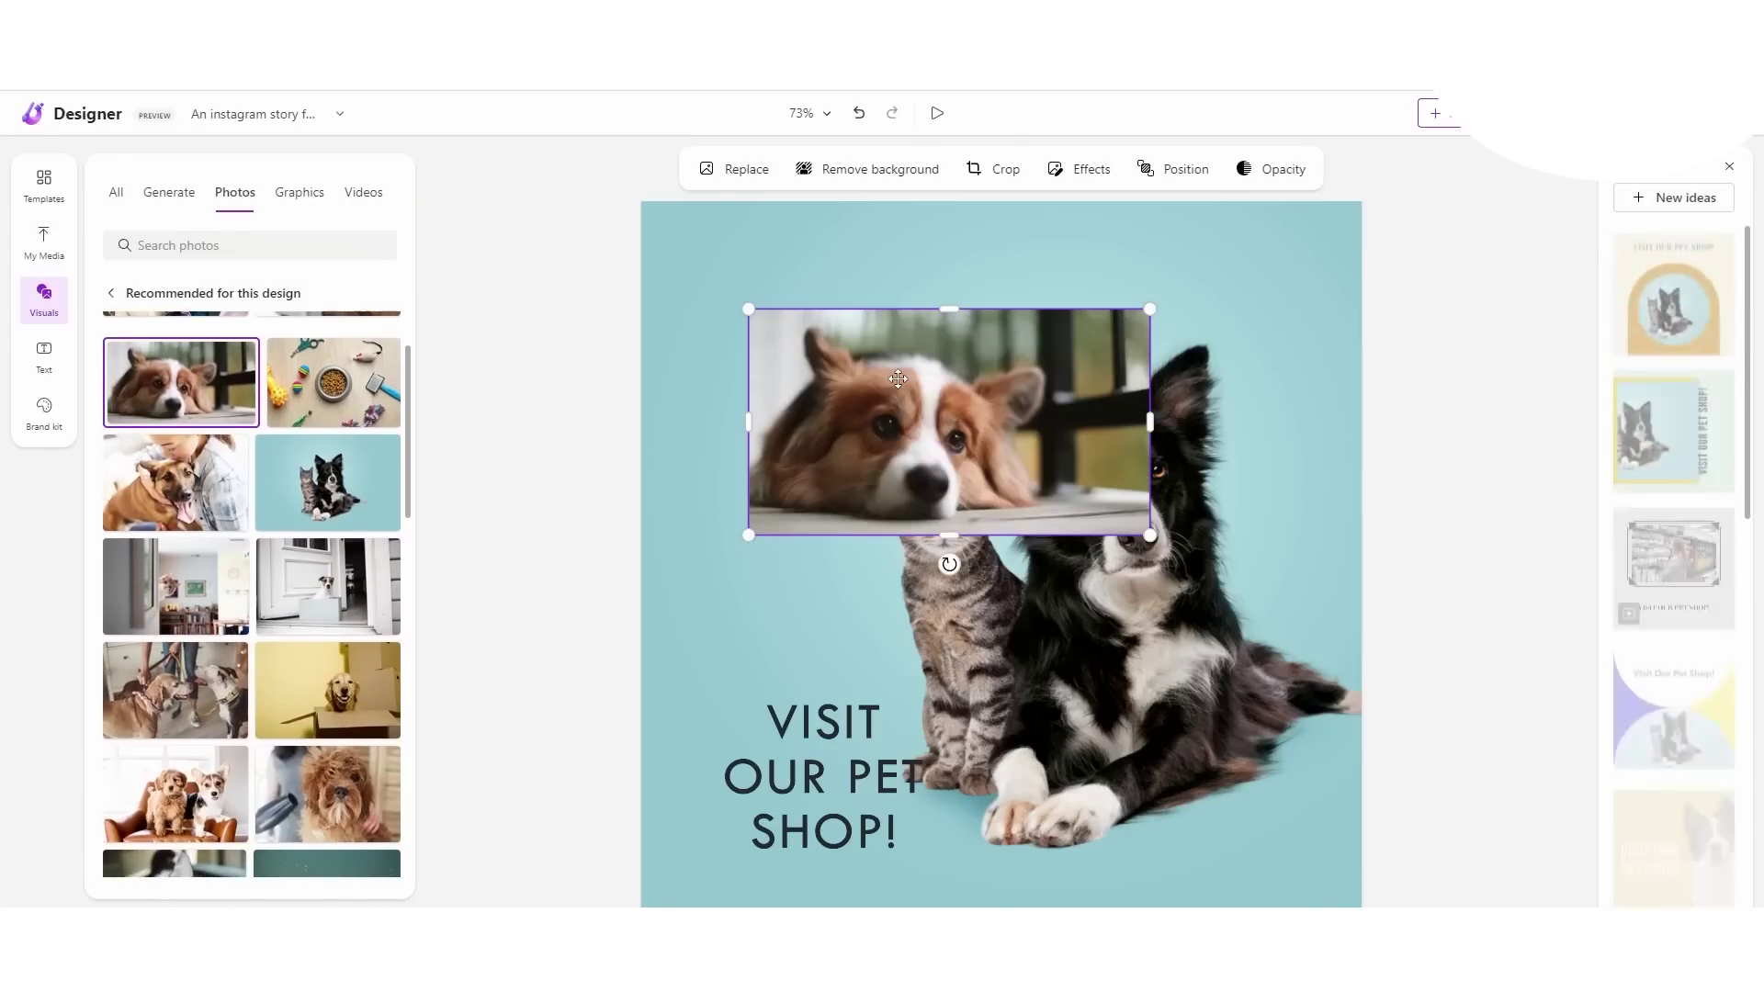
left_click(176, 414)
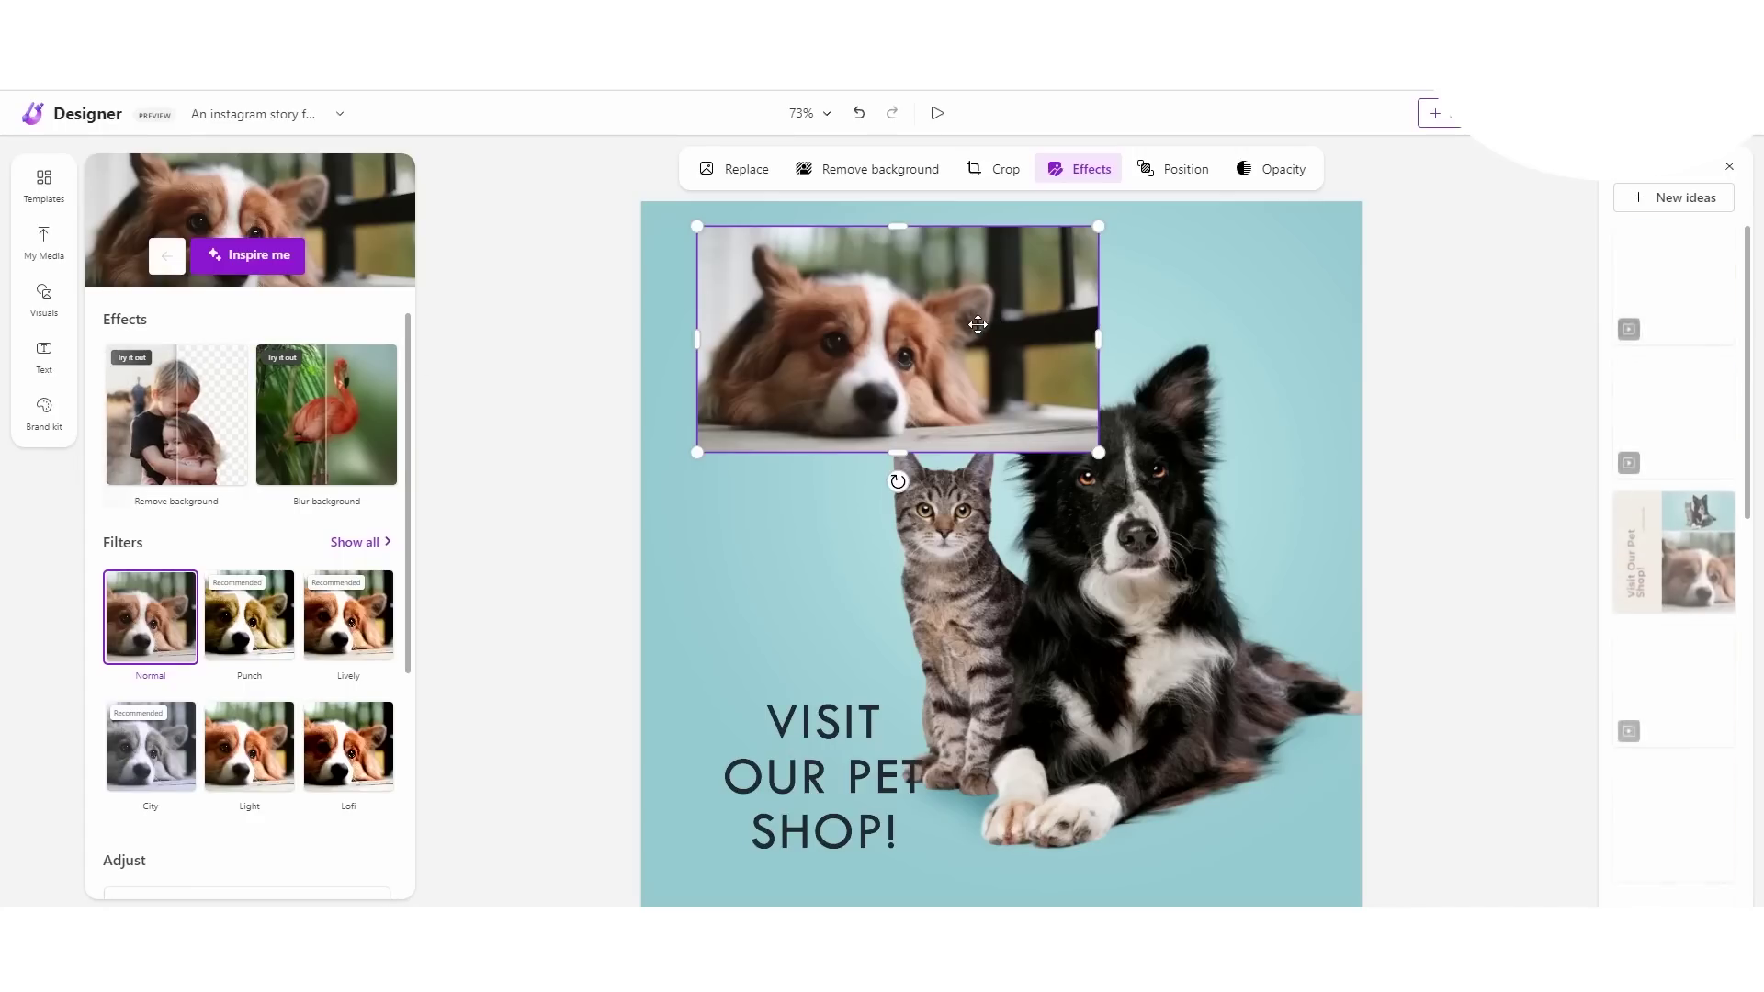
Step: Remove the brown-and-white dog photo's background and move the cutout to the design's upper-left corner
left_click_drag(936, 328, 845, 358)
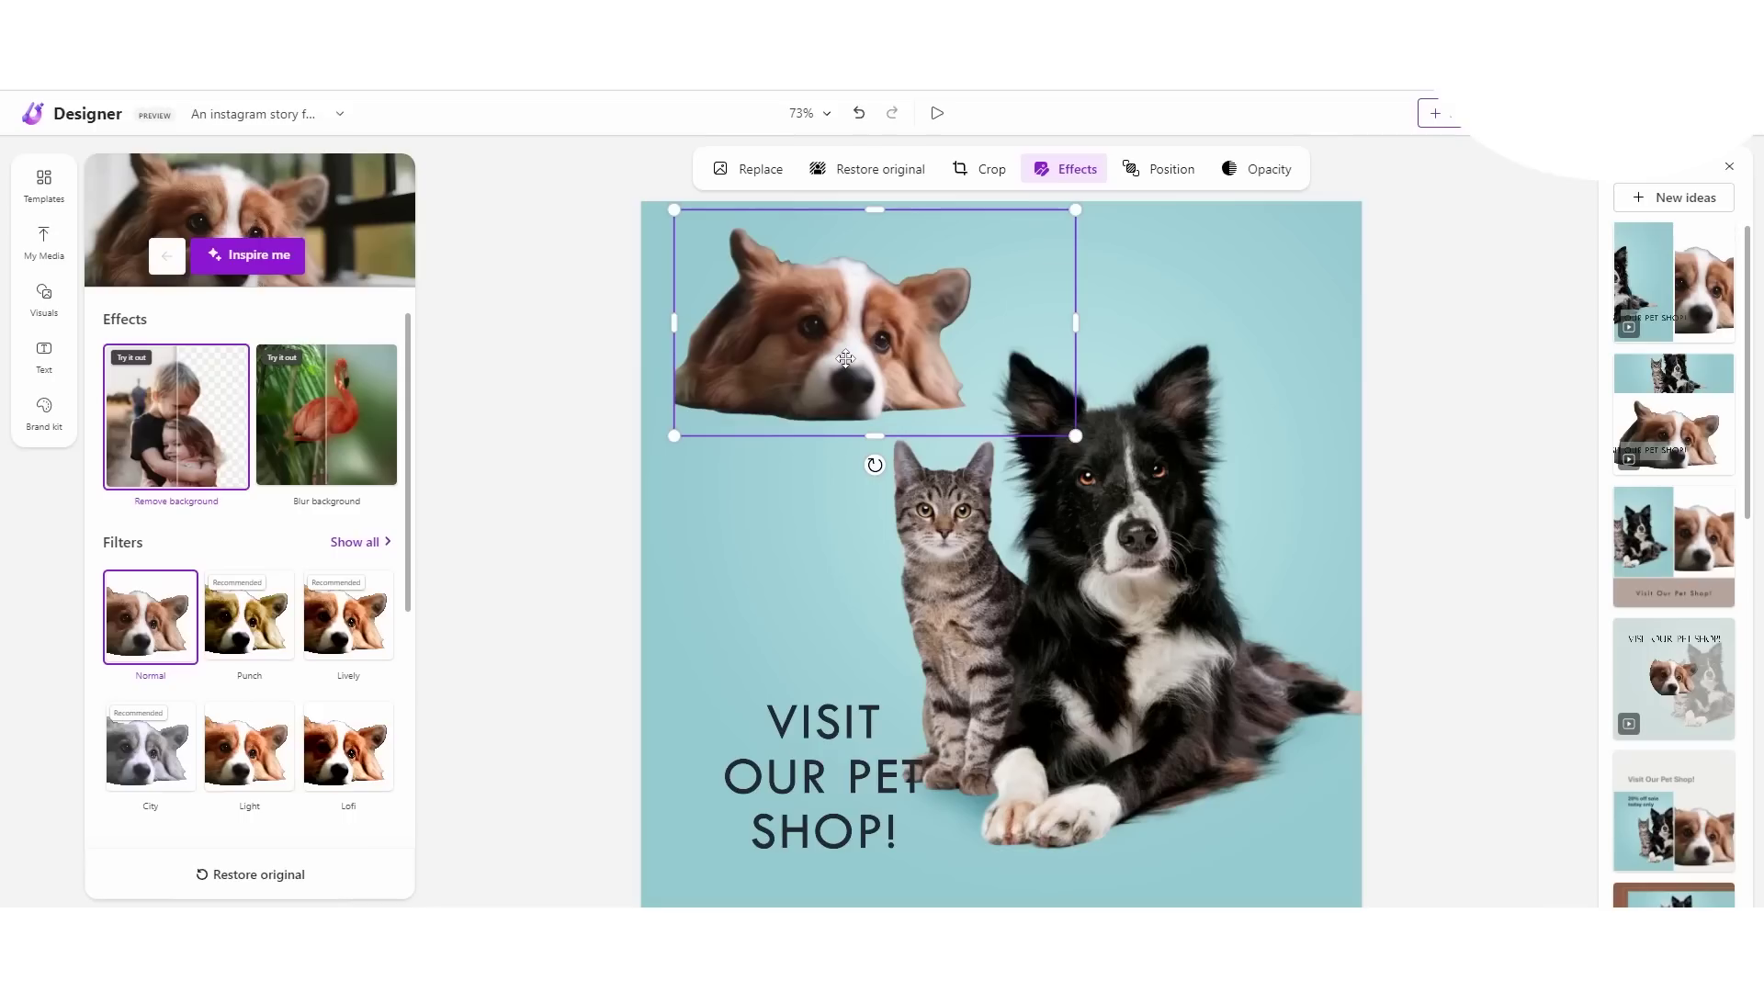
mouse_move(833, 358)
left_mouse_down()
mouse_move(854, 416)
mouse_move(798, 349)
left_mouse_up()
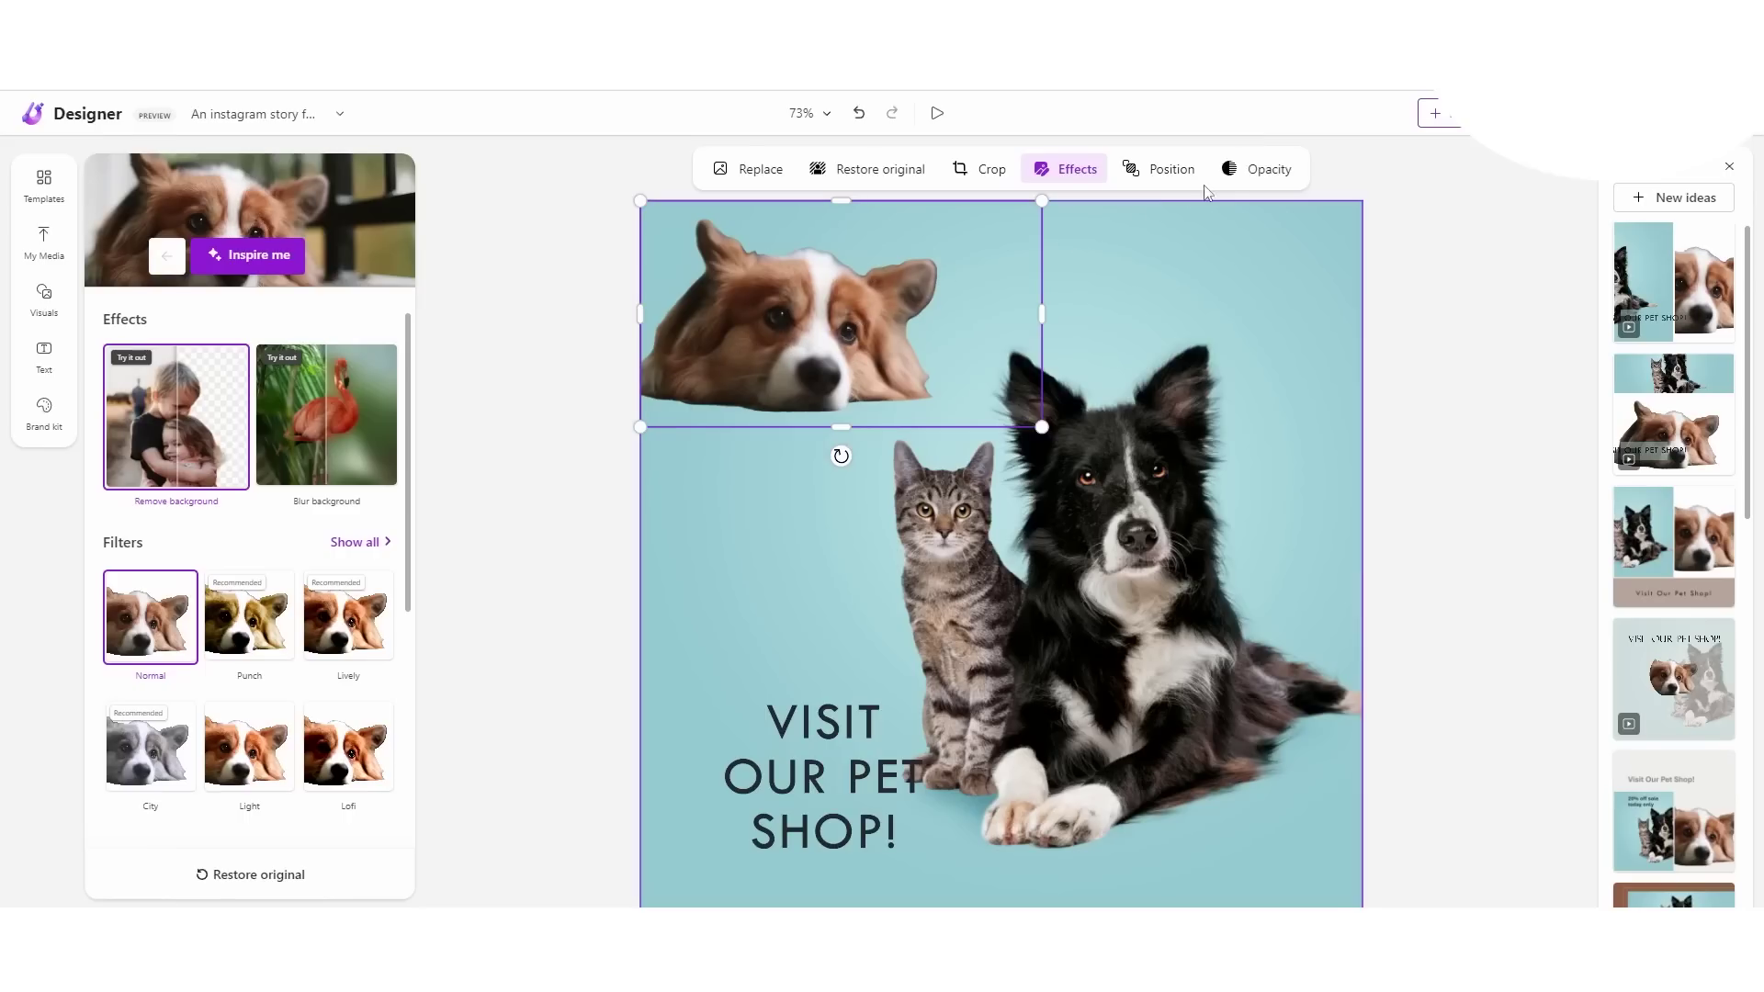
left_click_drag(764, 285, 770, 282)
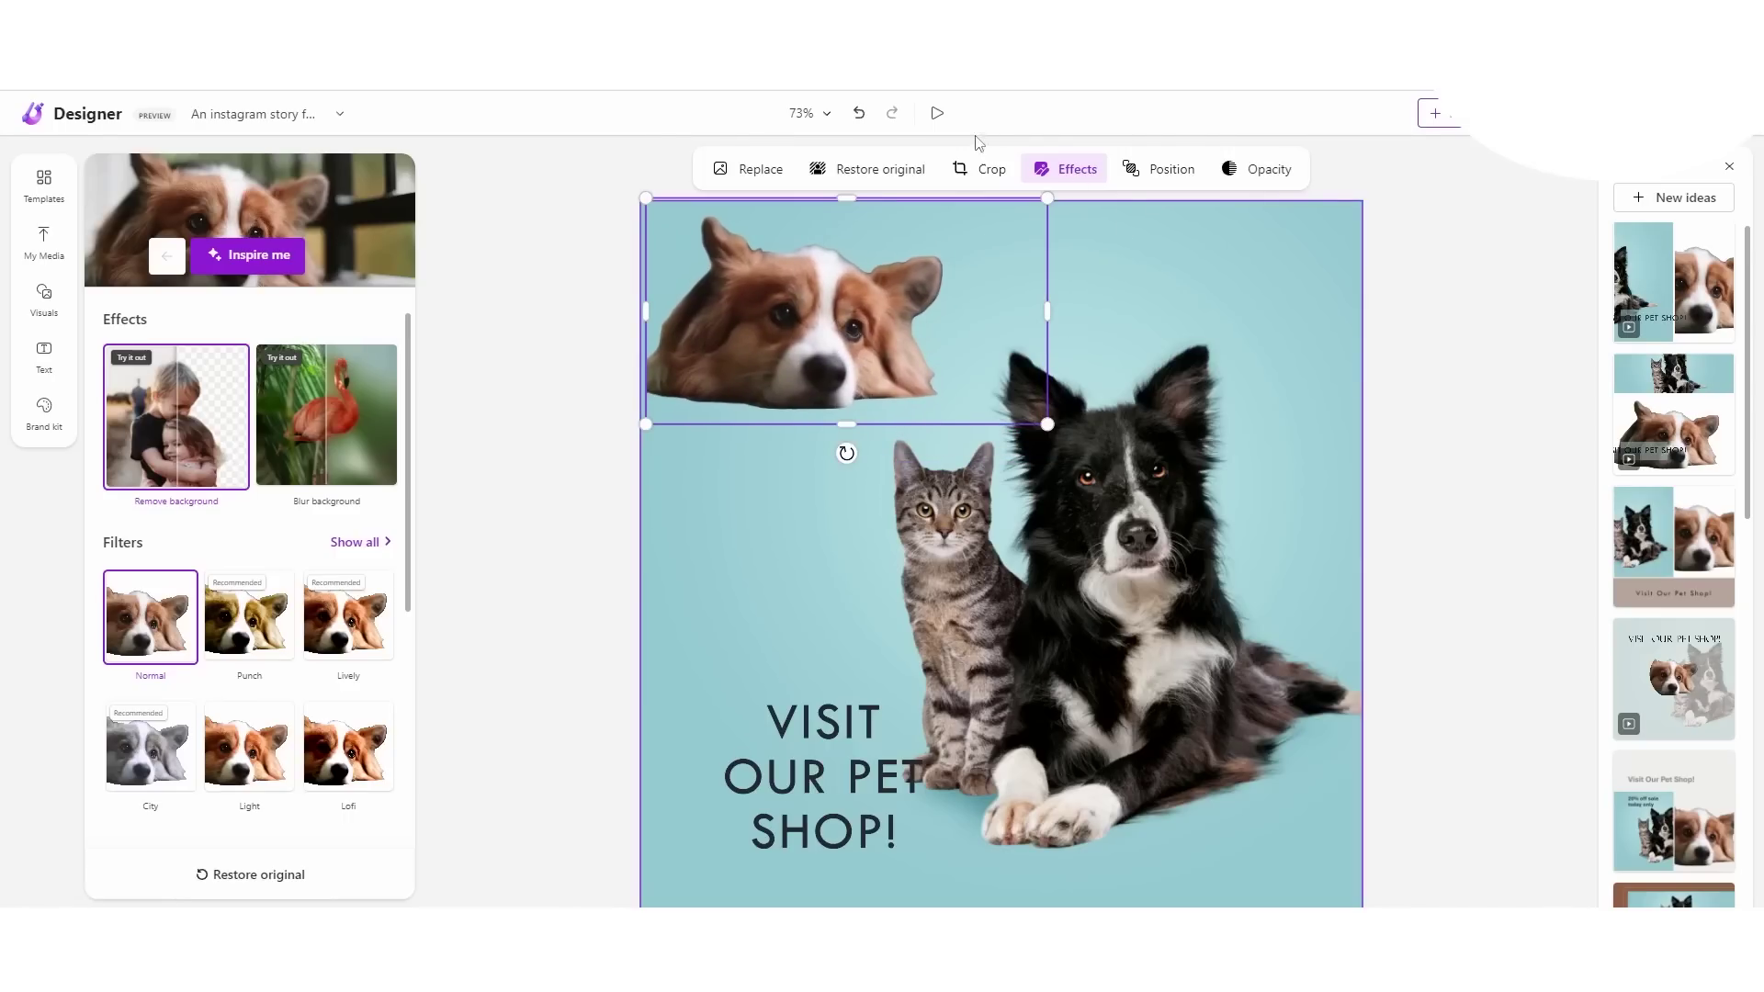
Step: Preview the pet shop design's animation and look through the newly suggested design ideas
left_click(937, 112)
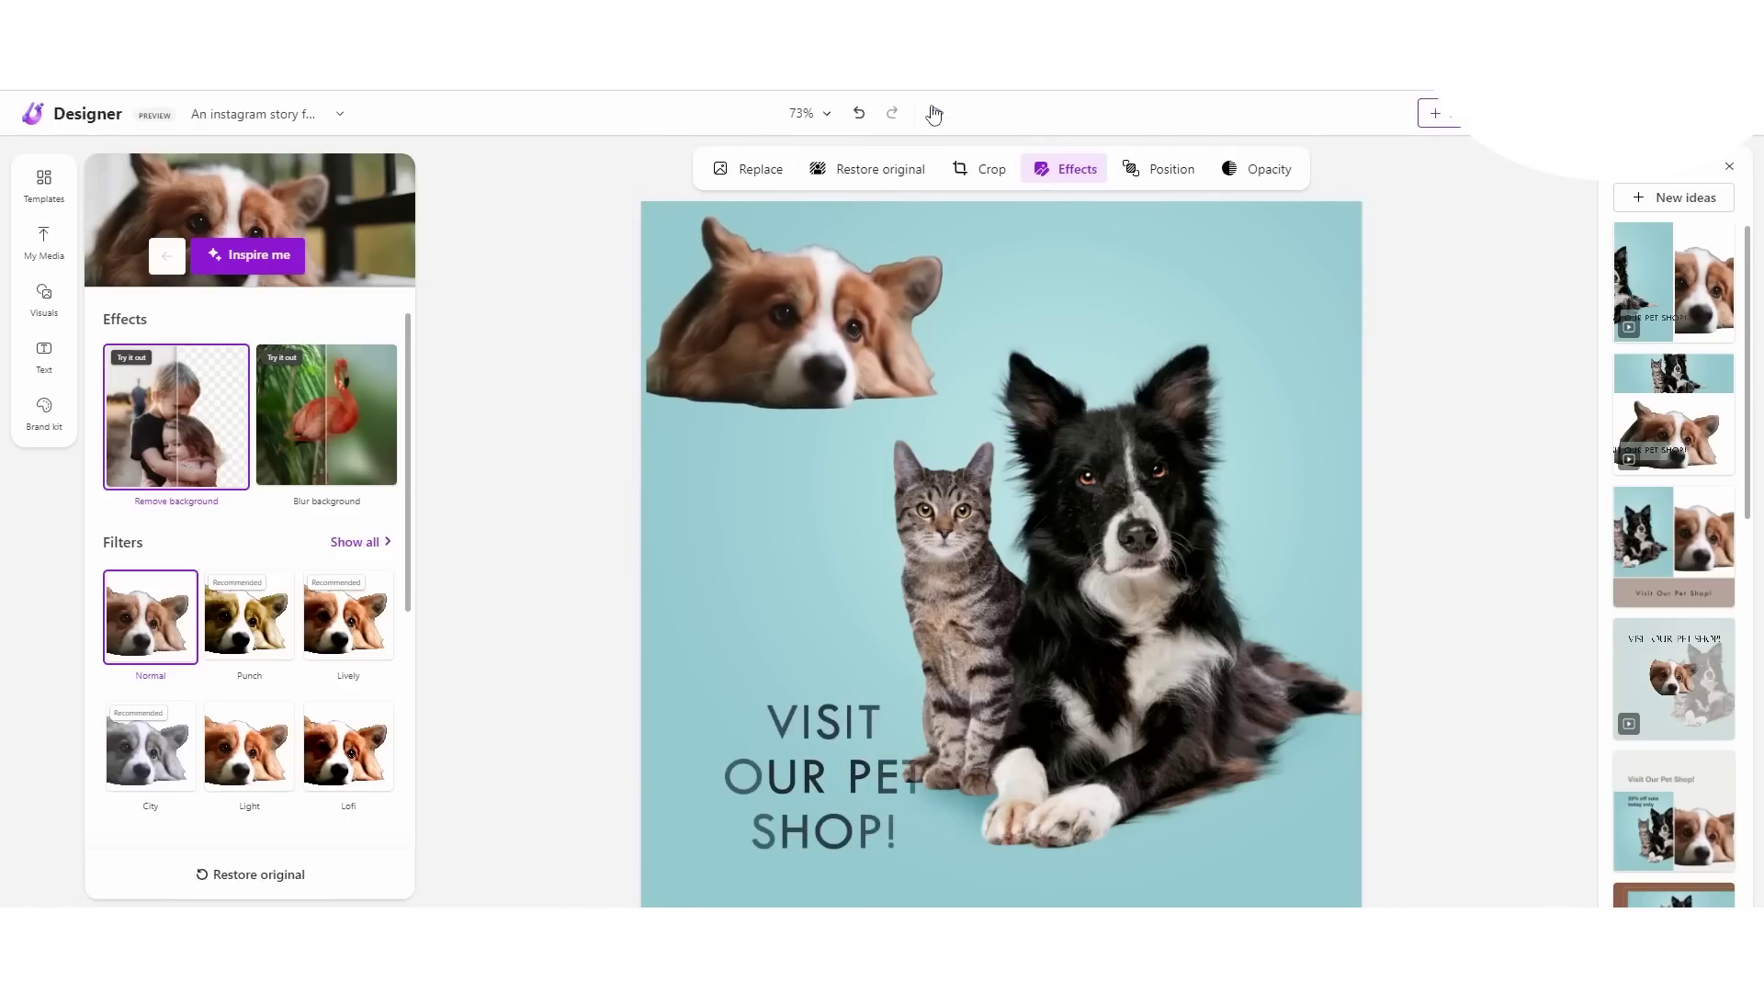
left_click(879, 288)
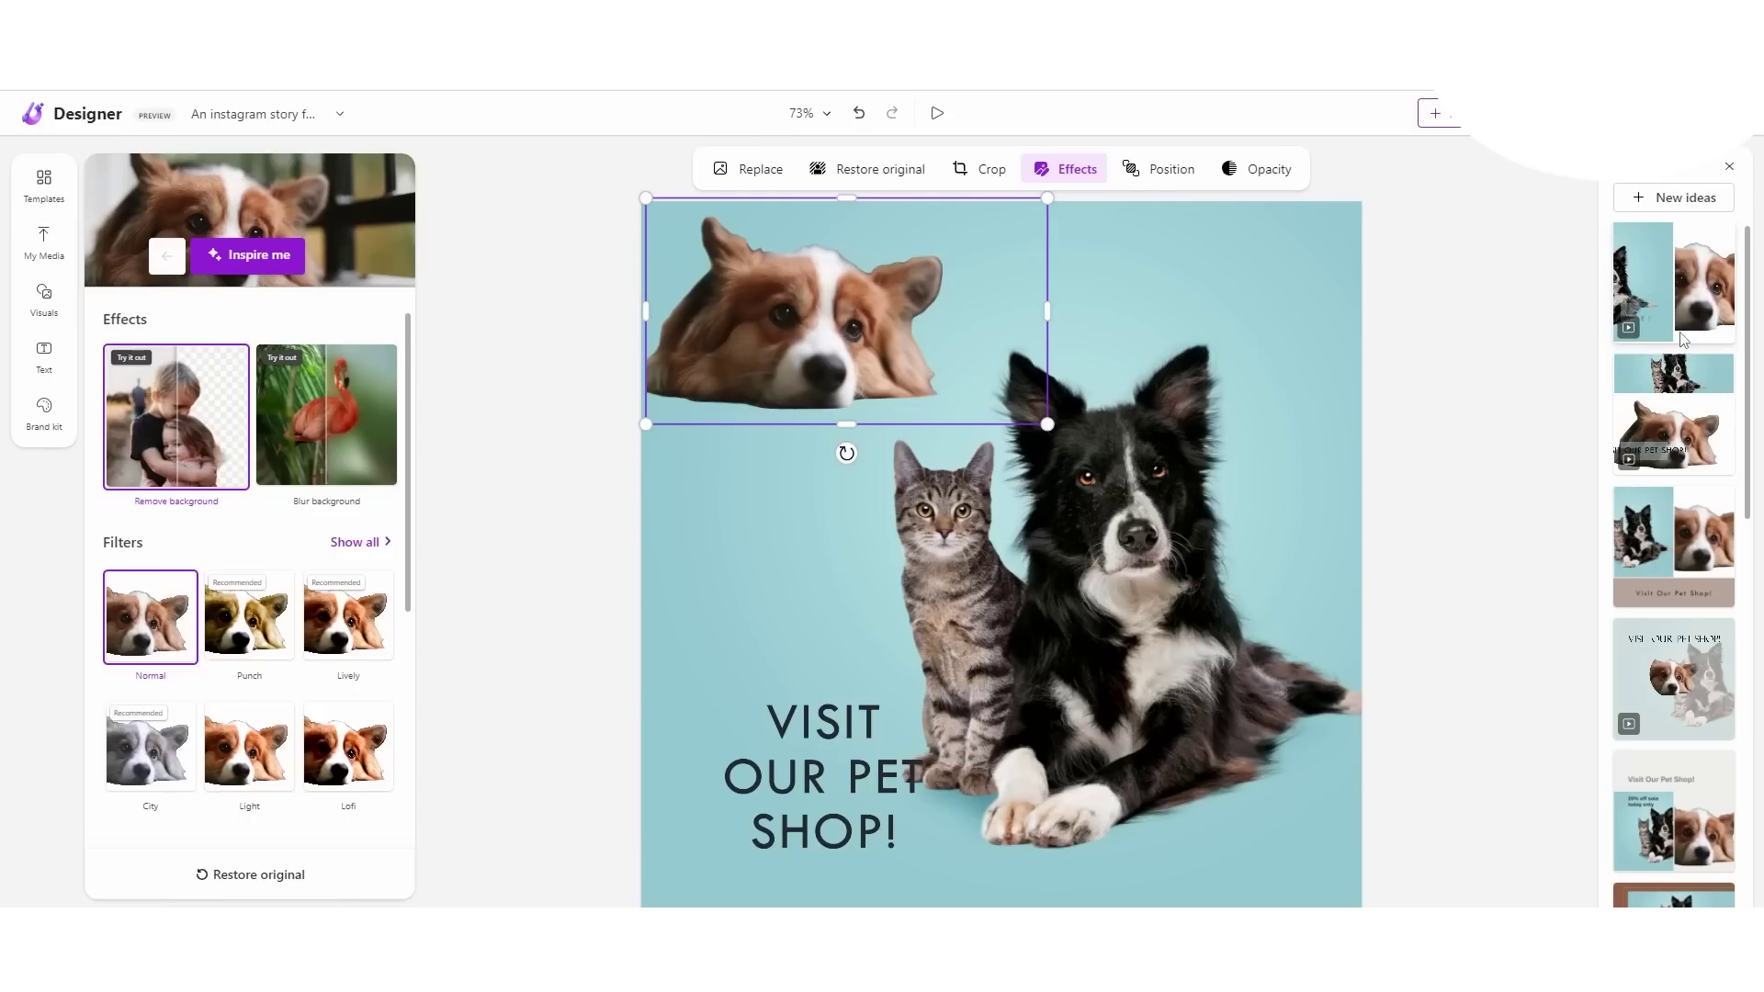
scroll(1704, 352, "down", 3)
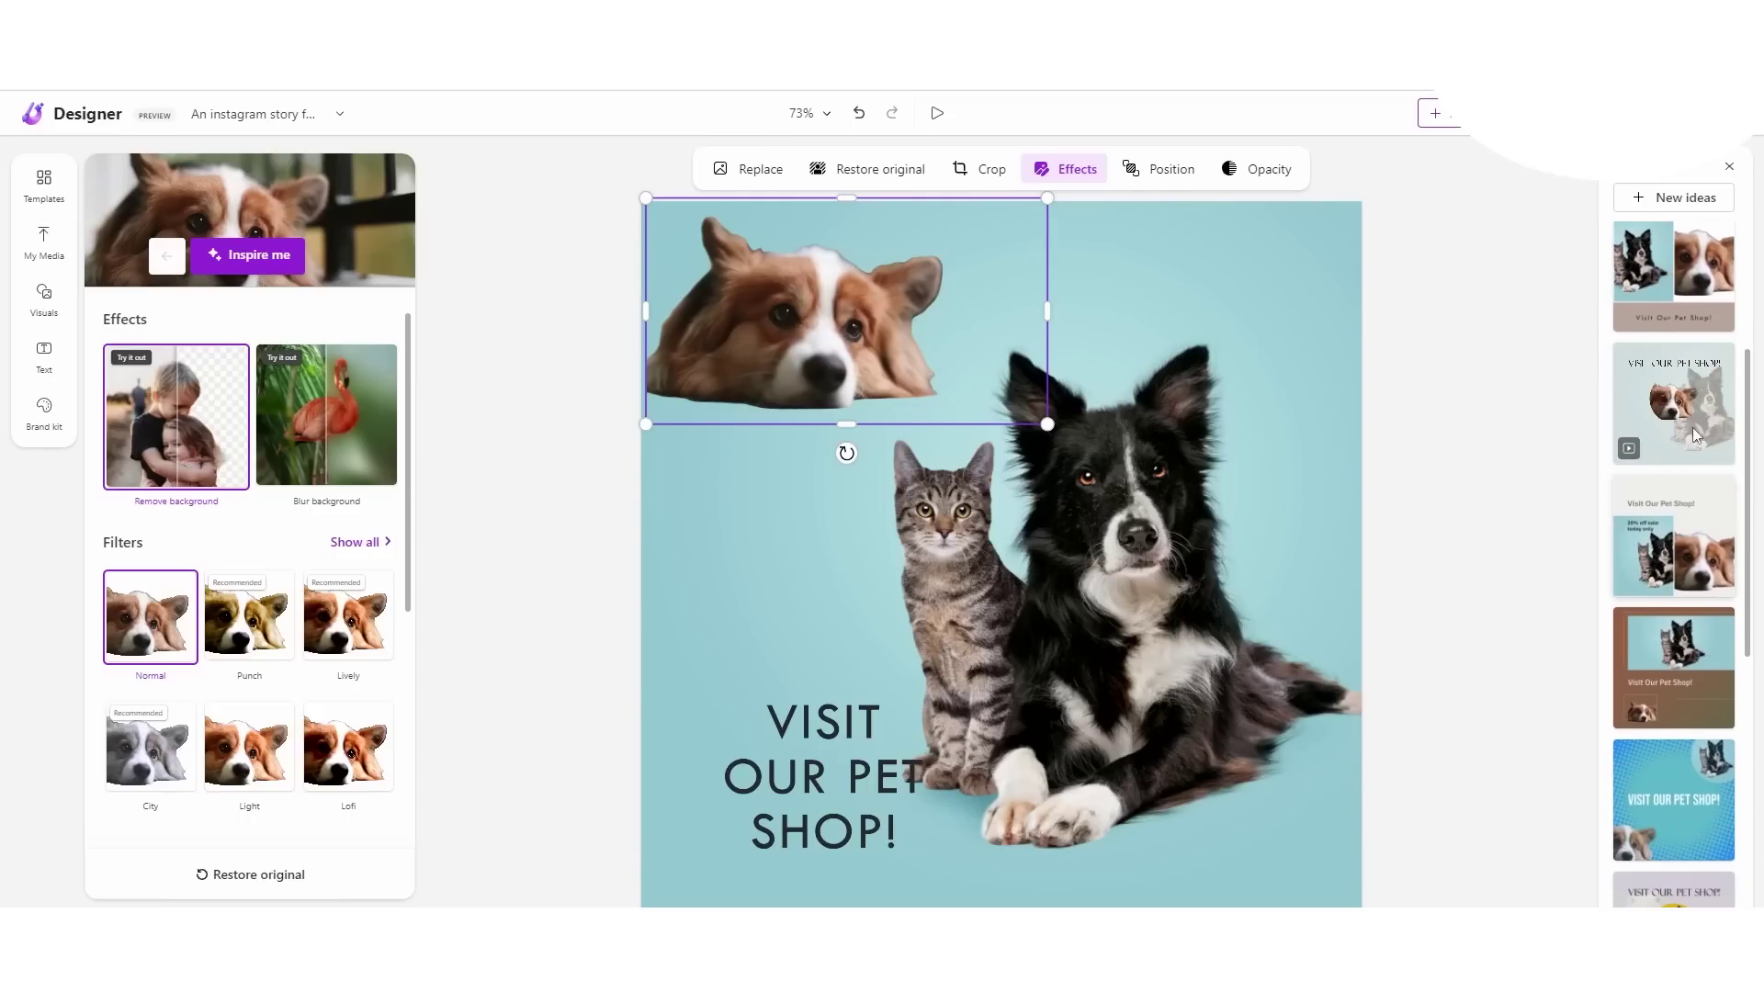
left_click(1460, 422)
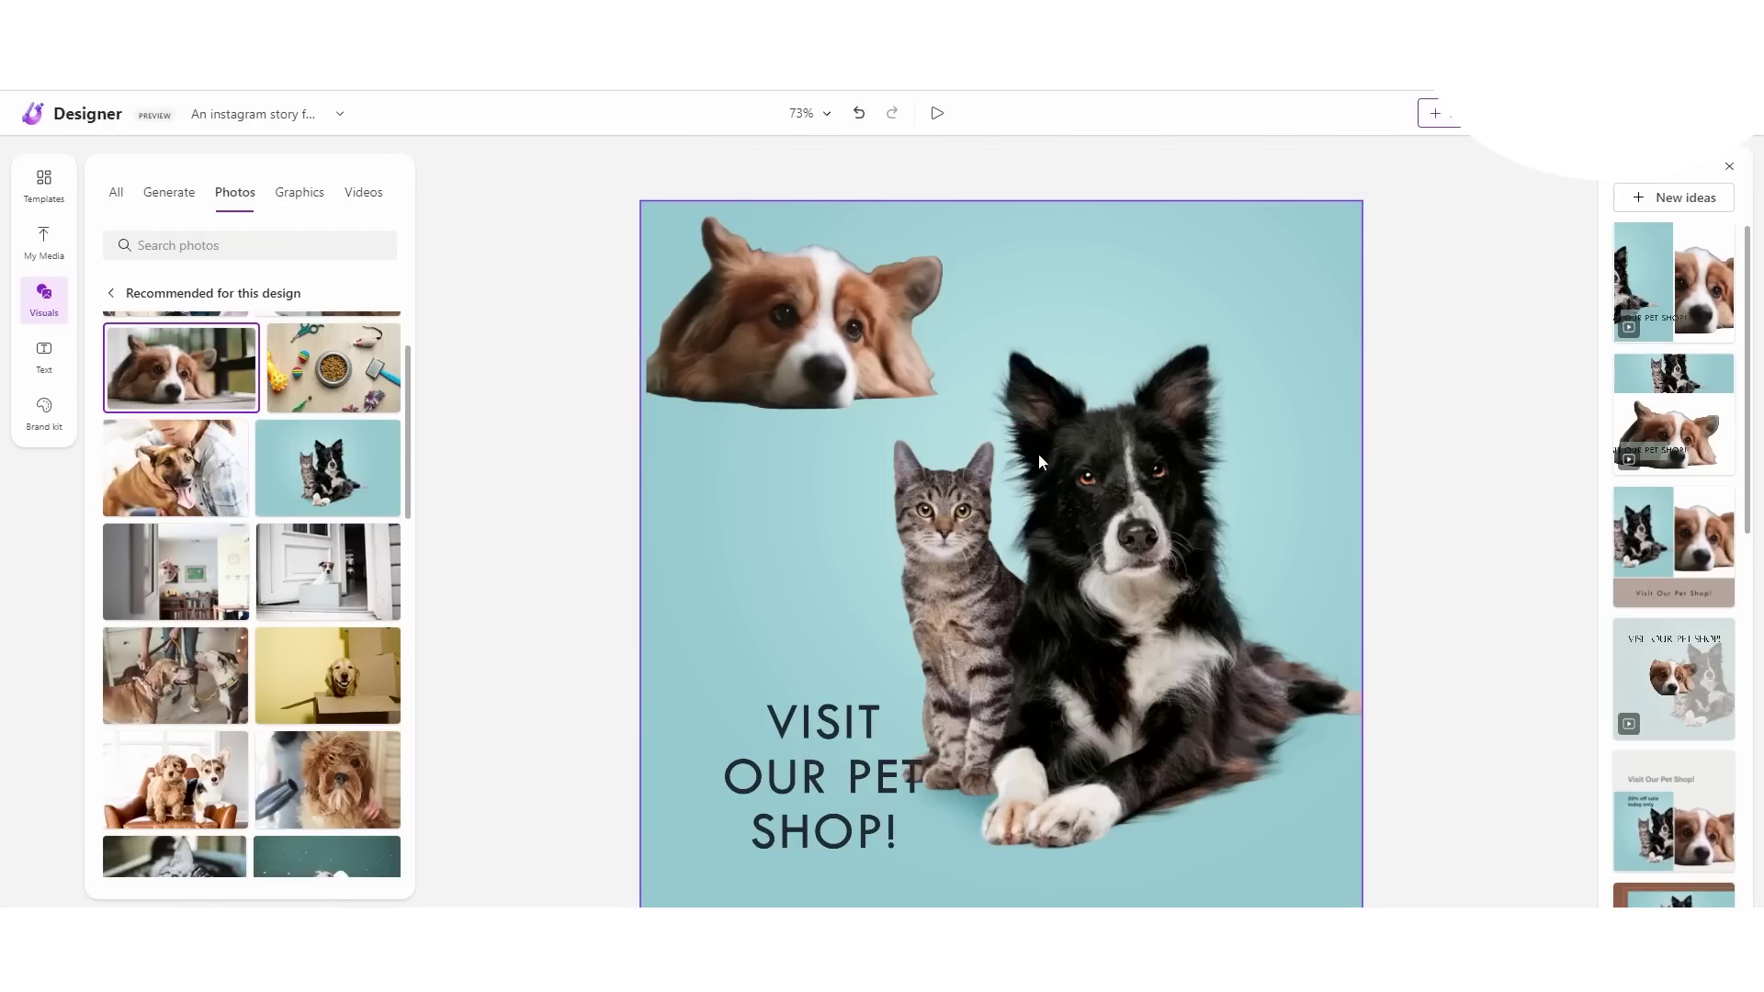
left_click(1091, 464)
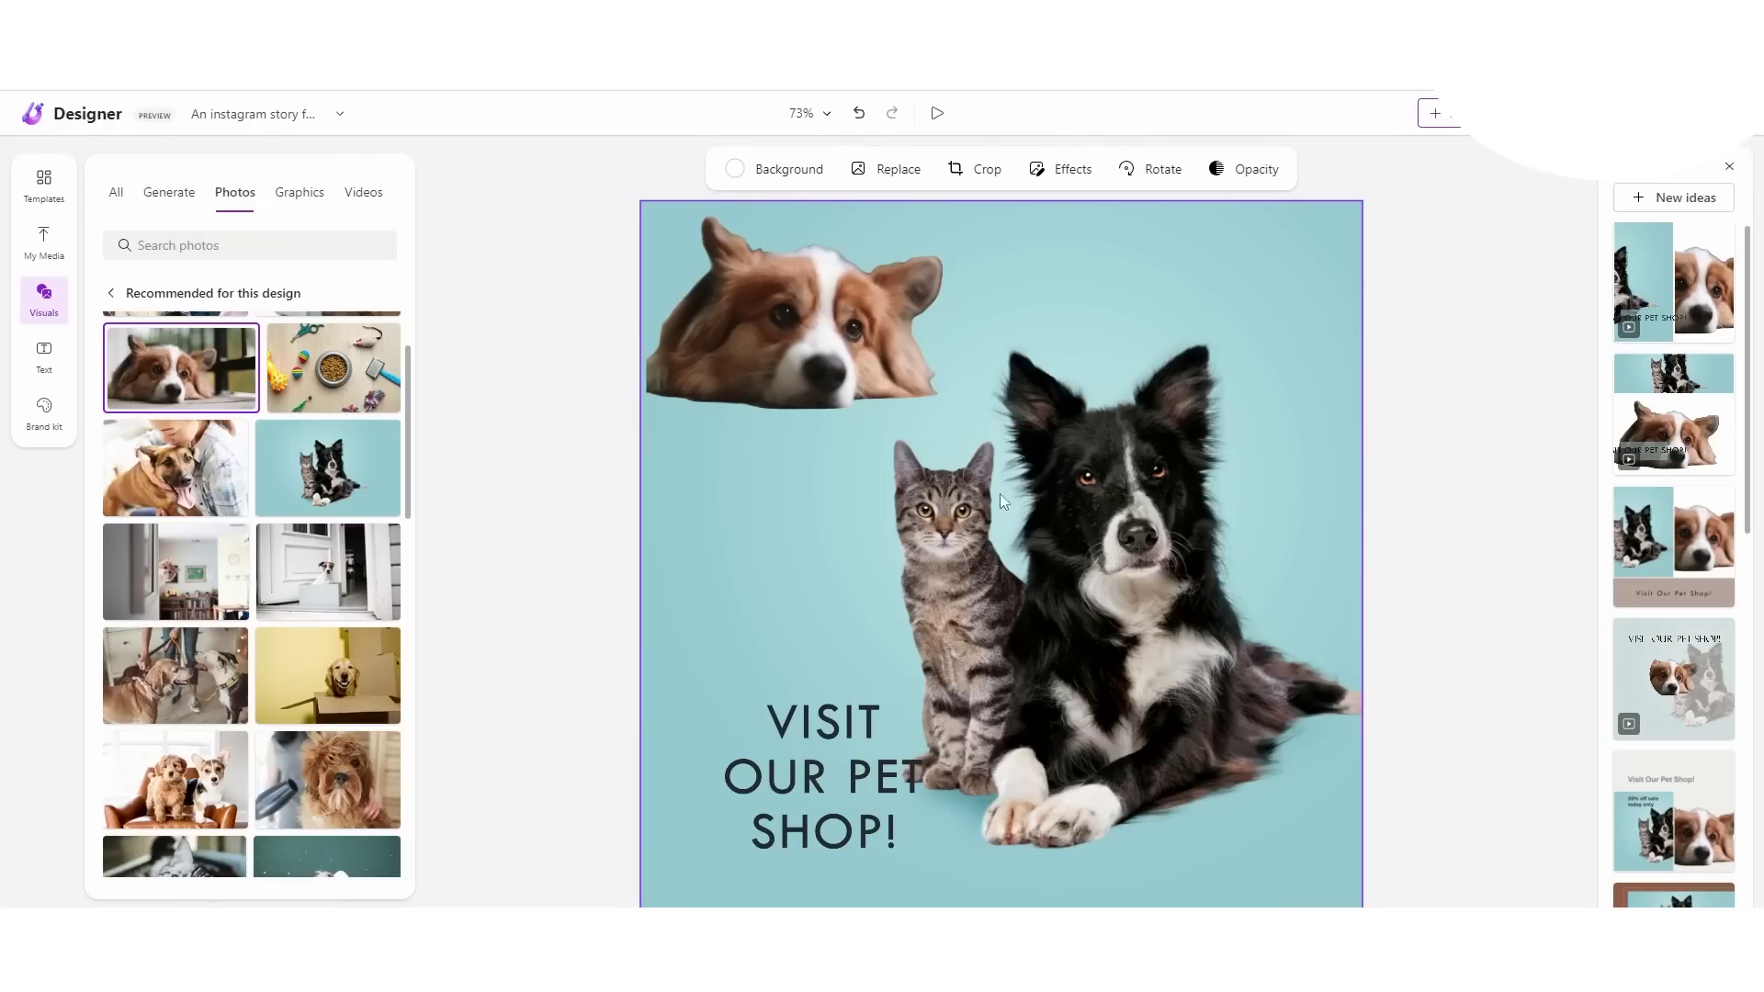
Step: Try the stacked, side-by-side and faded-background layout ideas, ending with the light one that has a small heading above both pet photos
left_click(1634, 458)
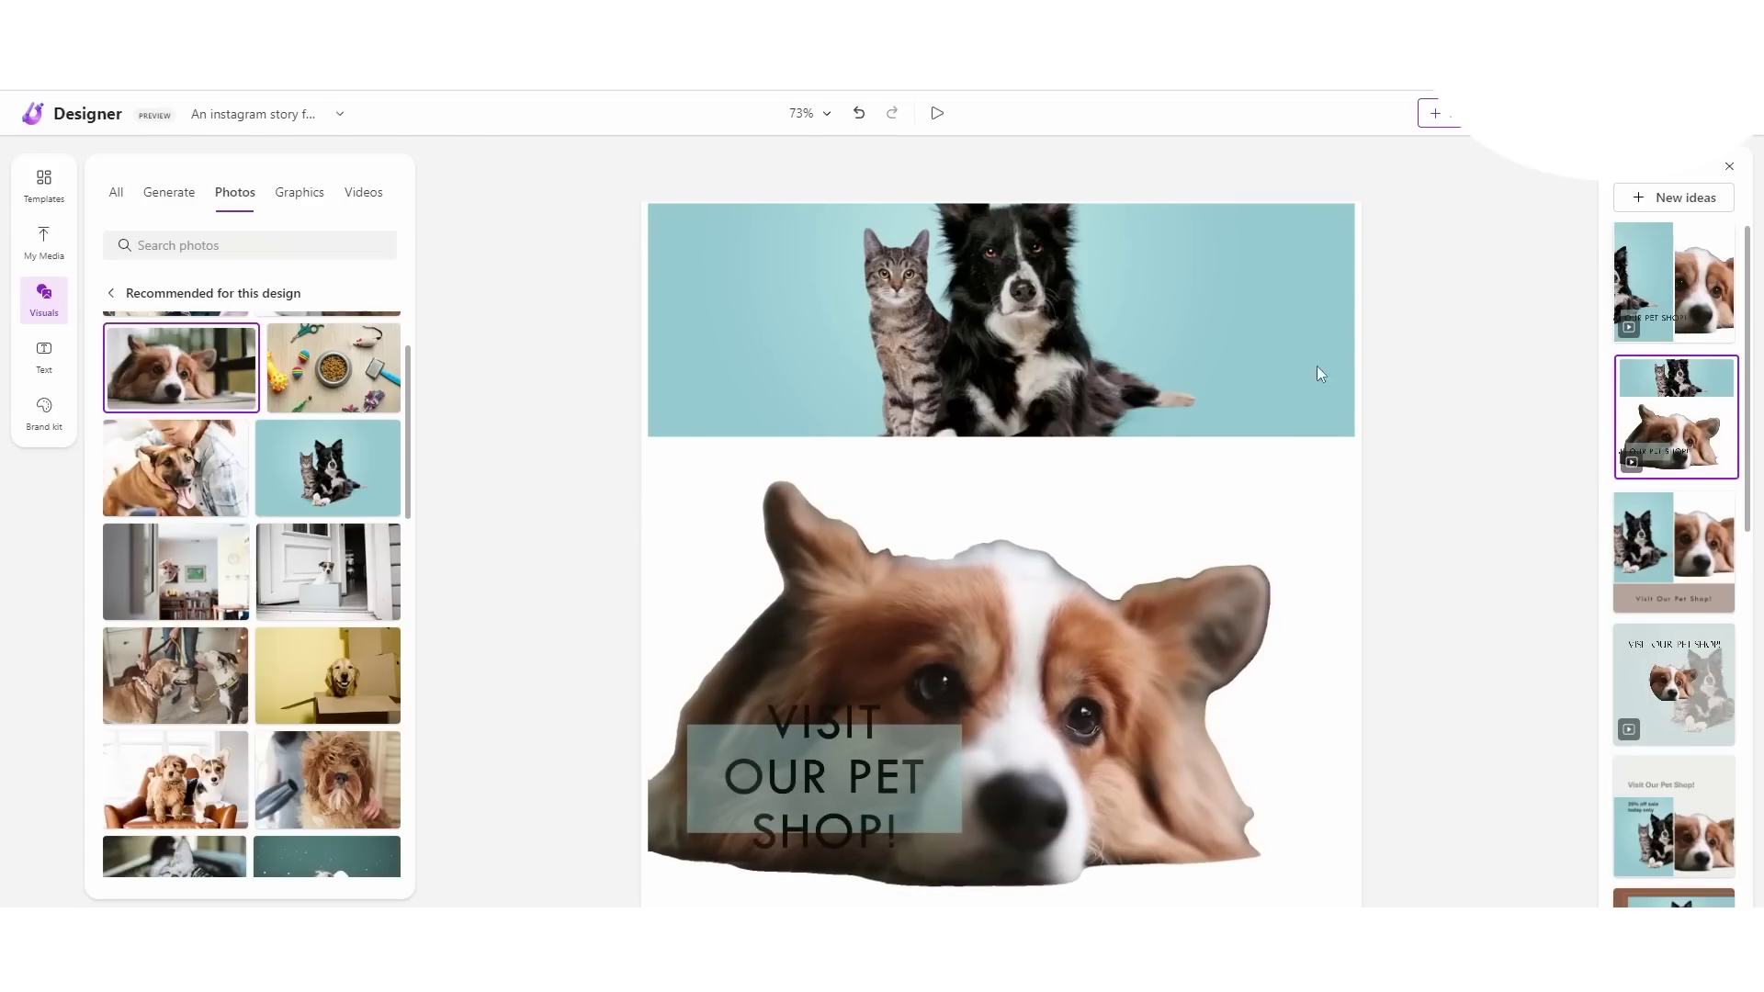
left_click(1676, 602)
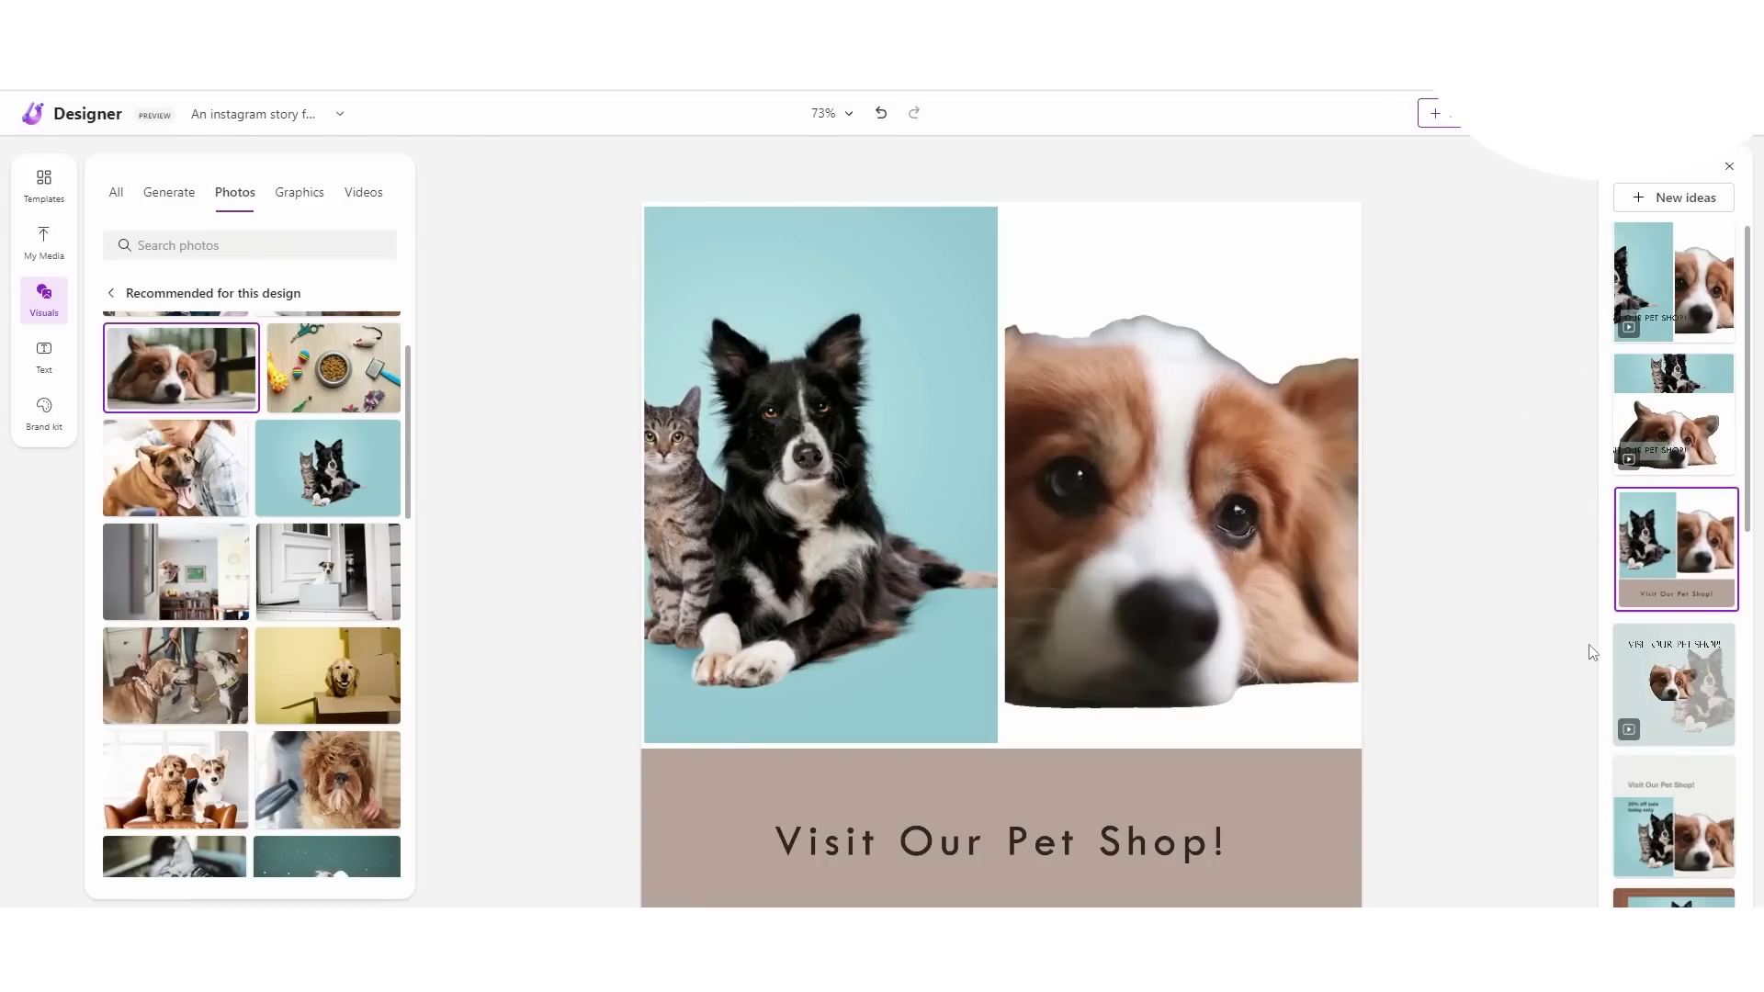
left_click(1644, 675)
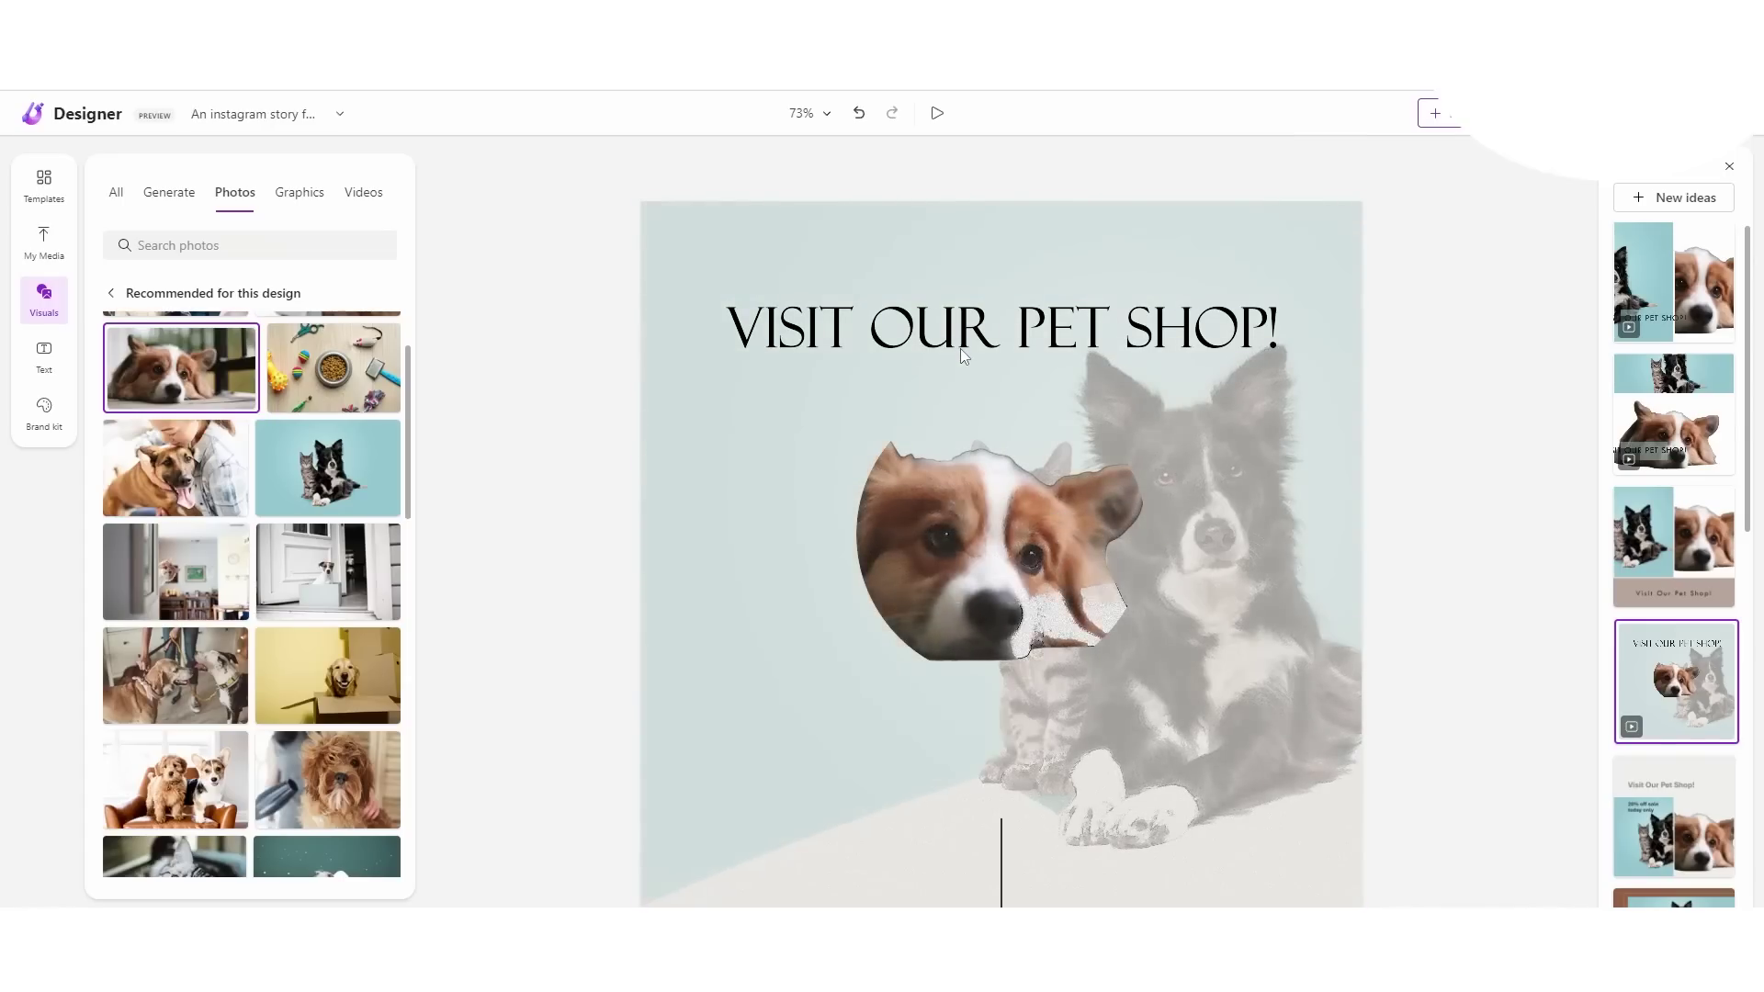
scroll(1712, 654, "down", 2)
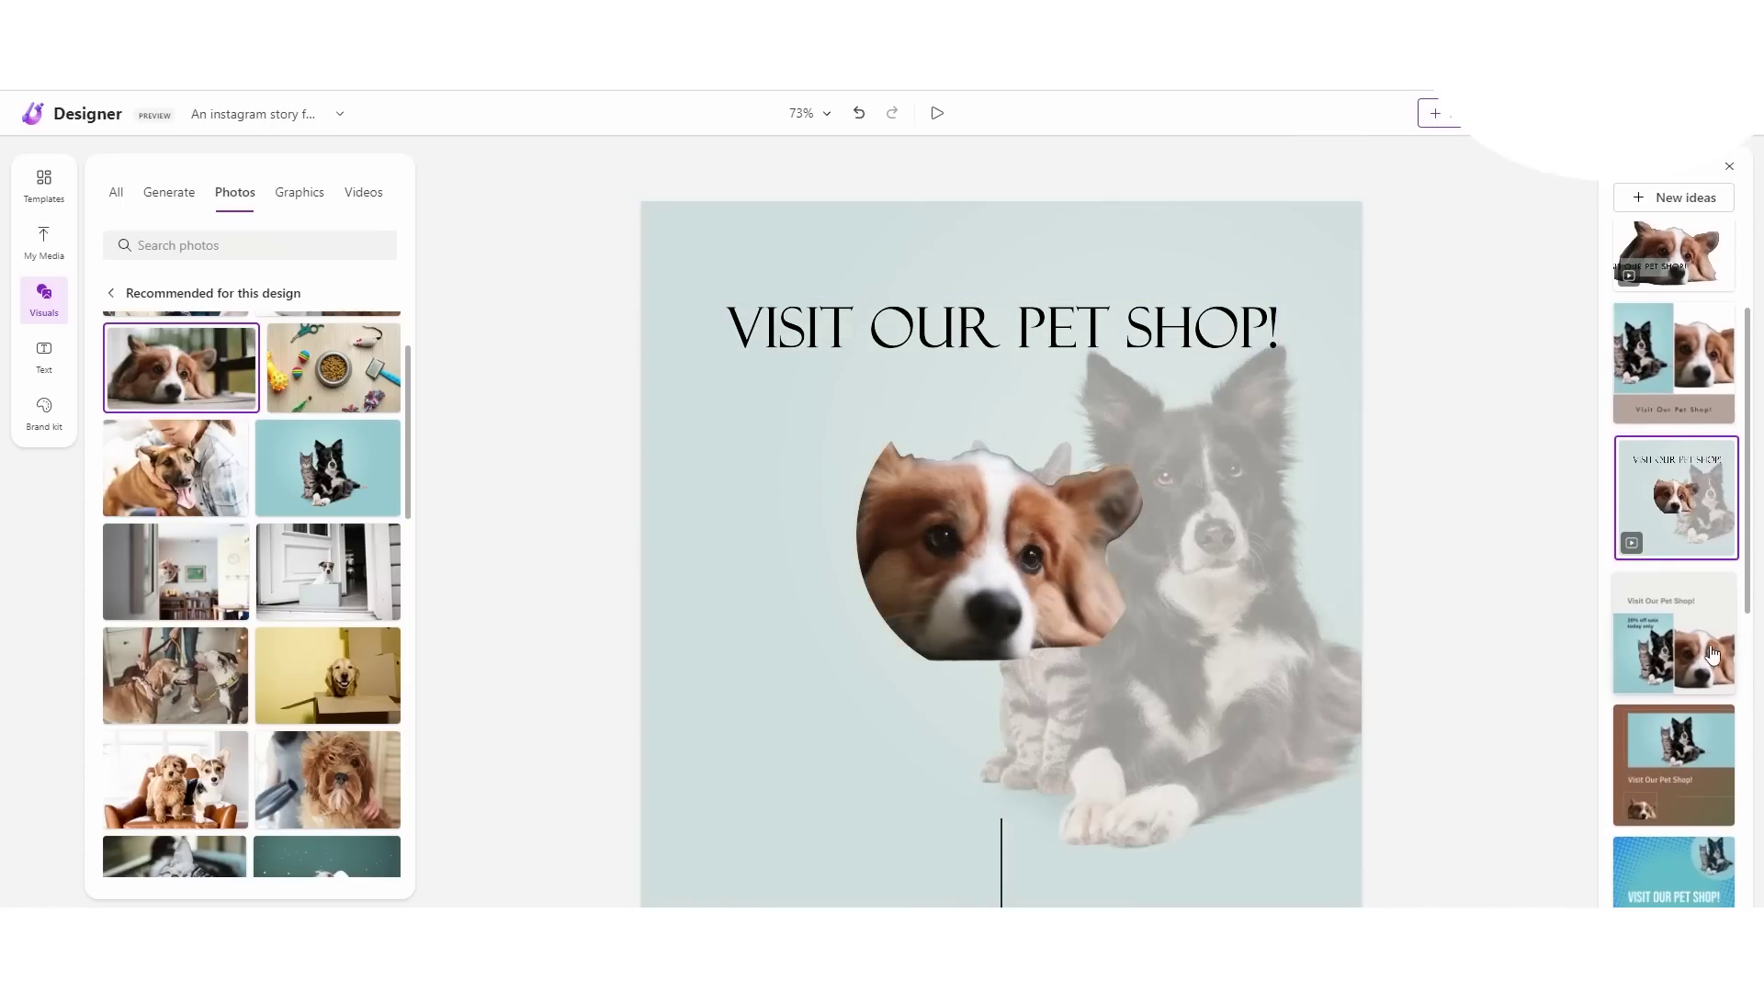
left_click(1711, 654)
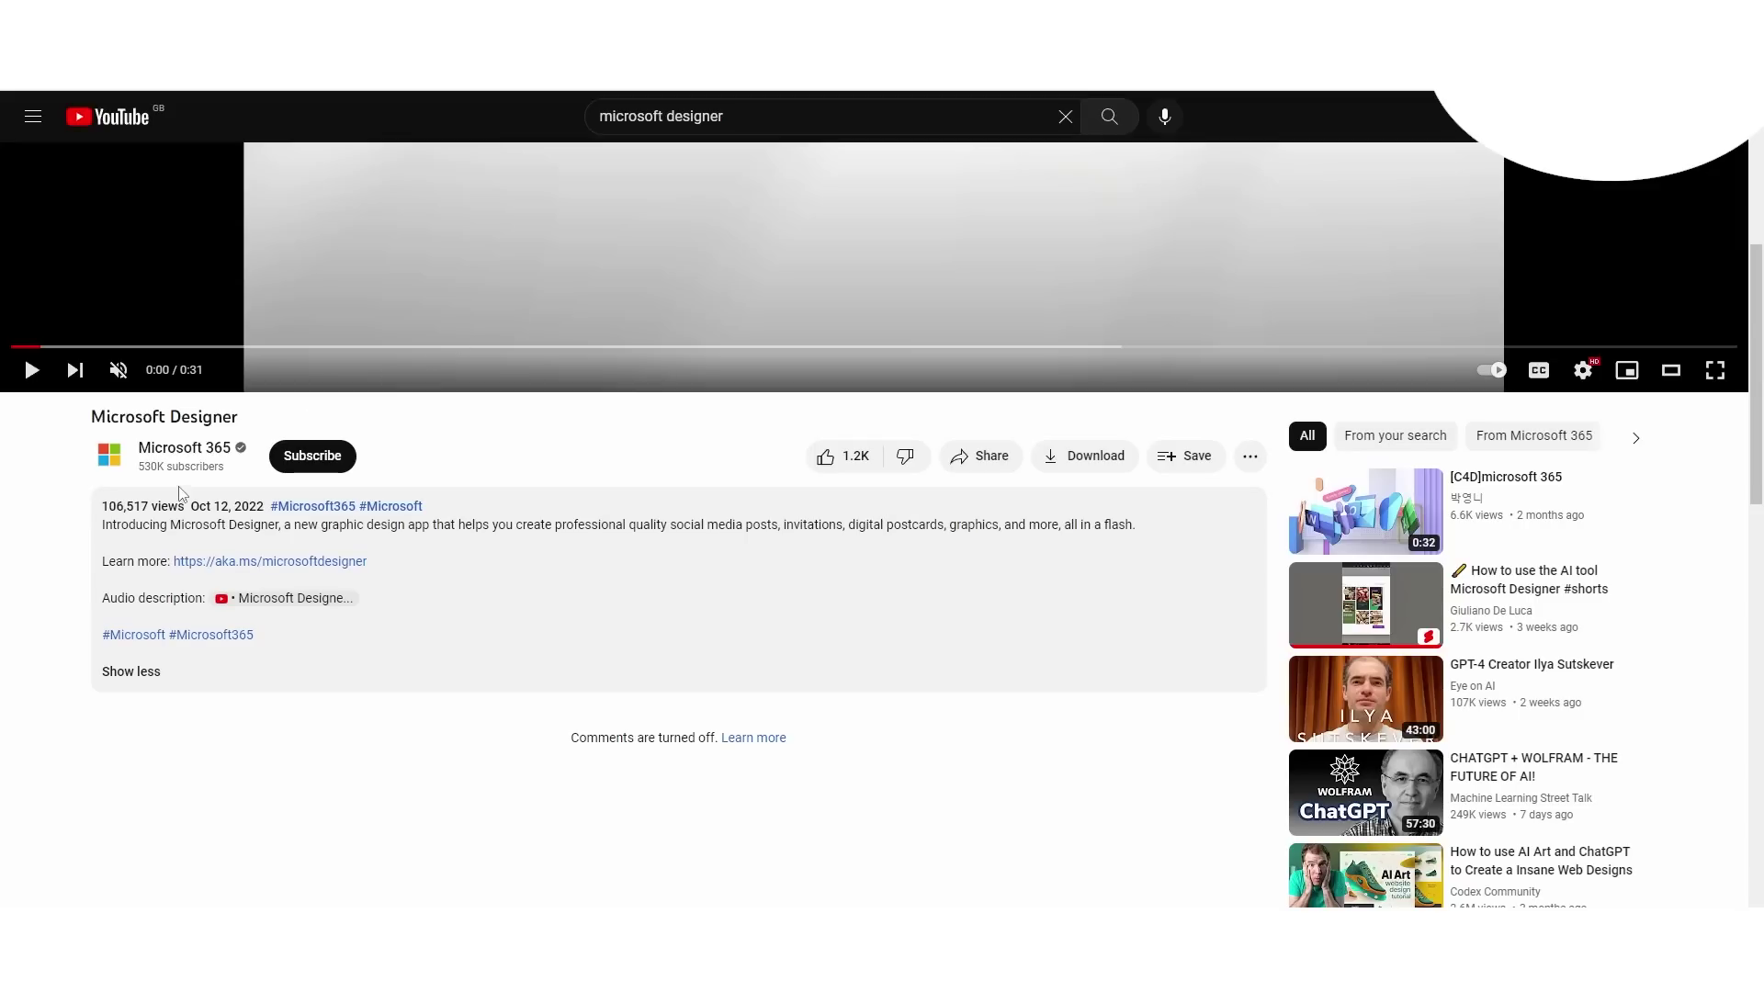
Step: Look over the publication date and description of Microsoft 365's Microsoft Designer video on YouTube
left_click_drag(180, 498, 274, 531)
scroll(416, 354, "up", 3)
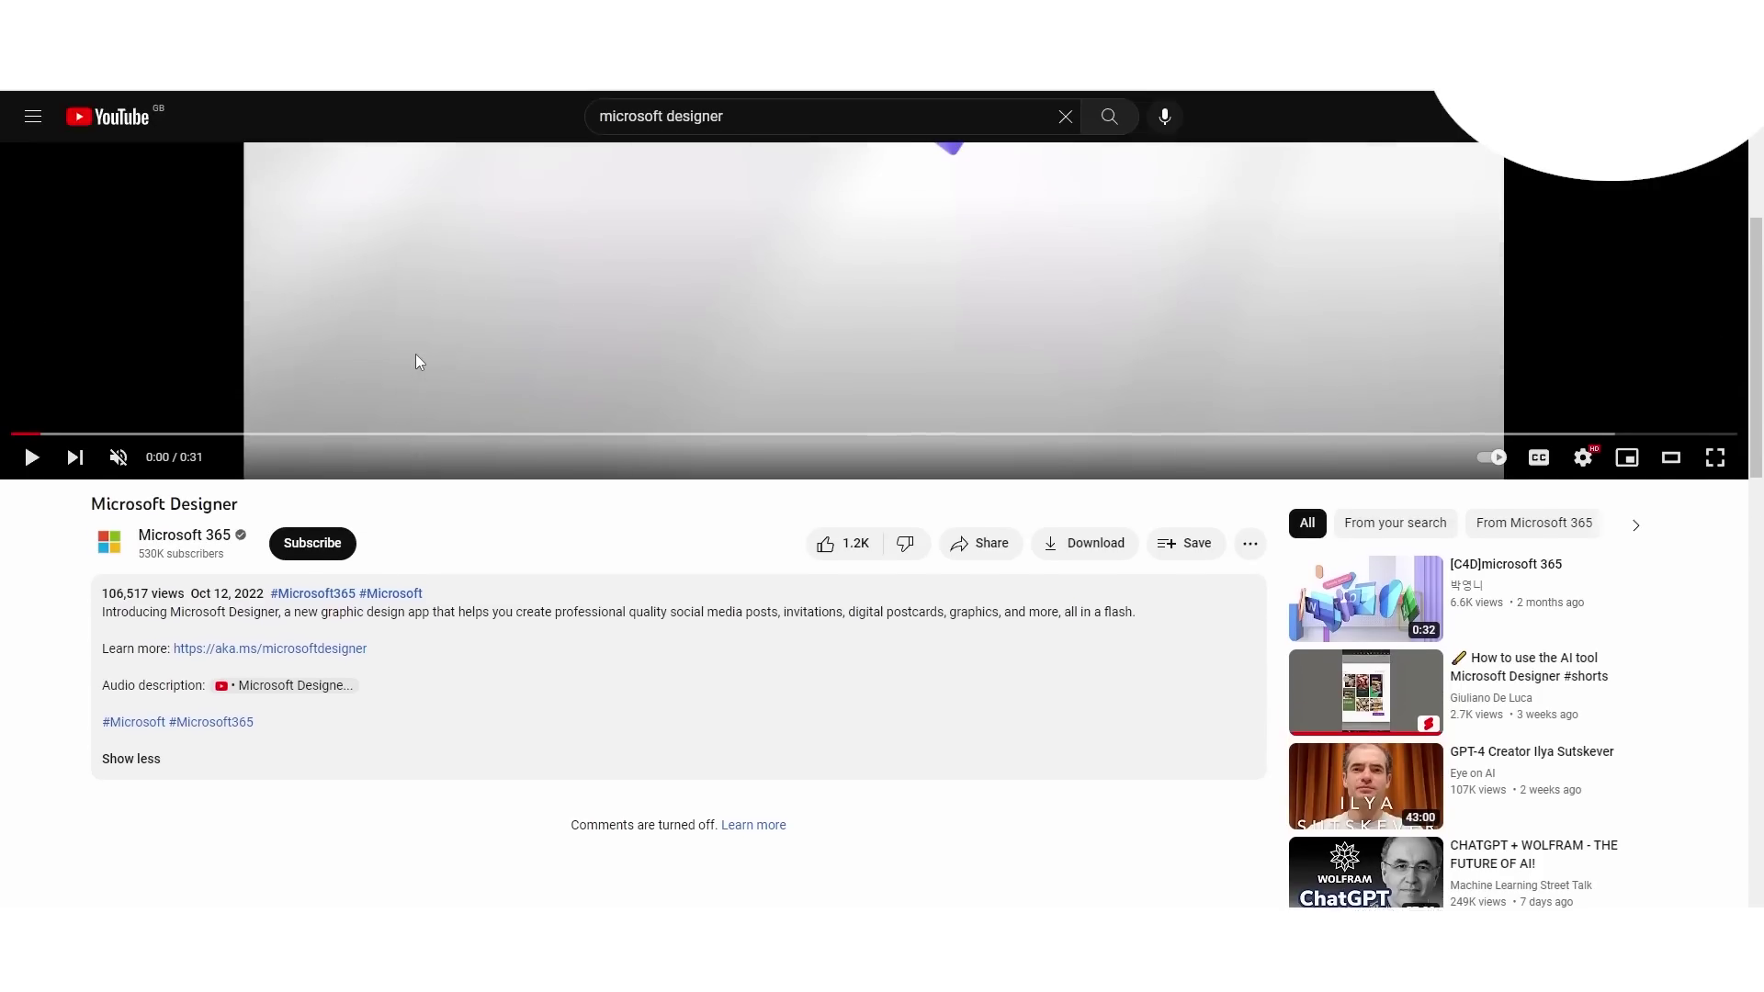
scroll(417, 353, "up", 2)
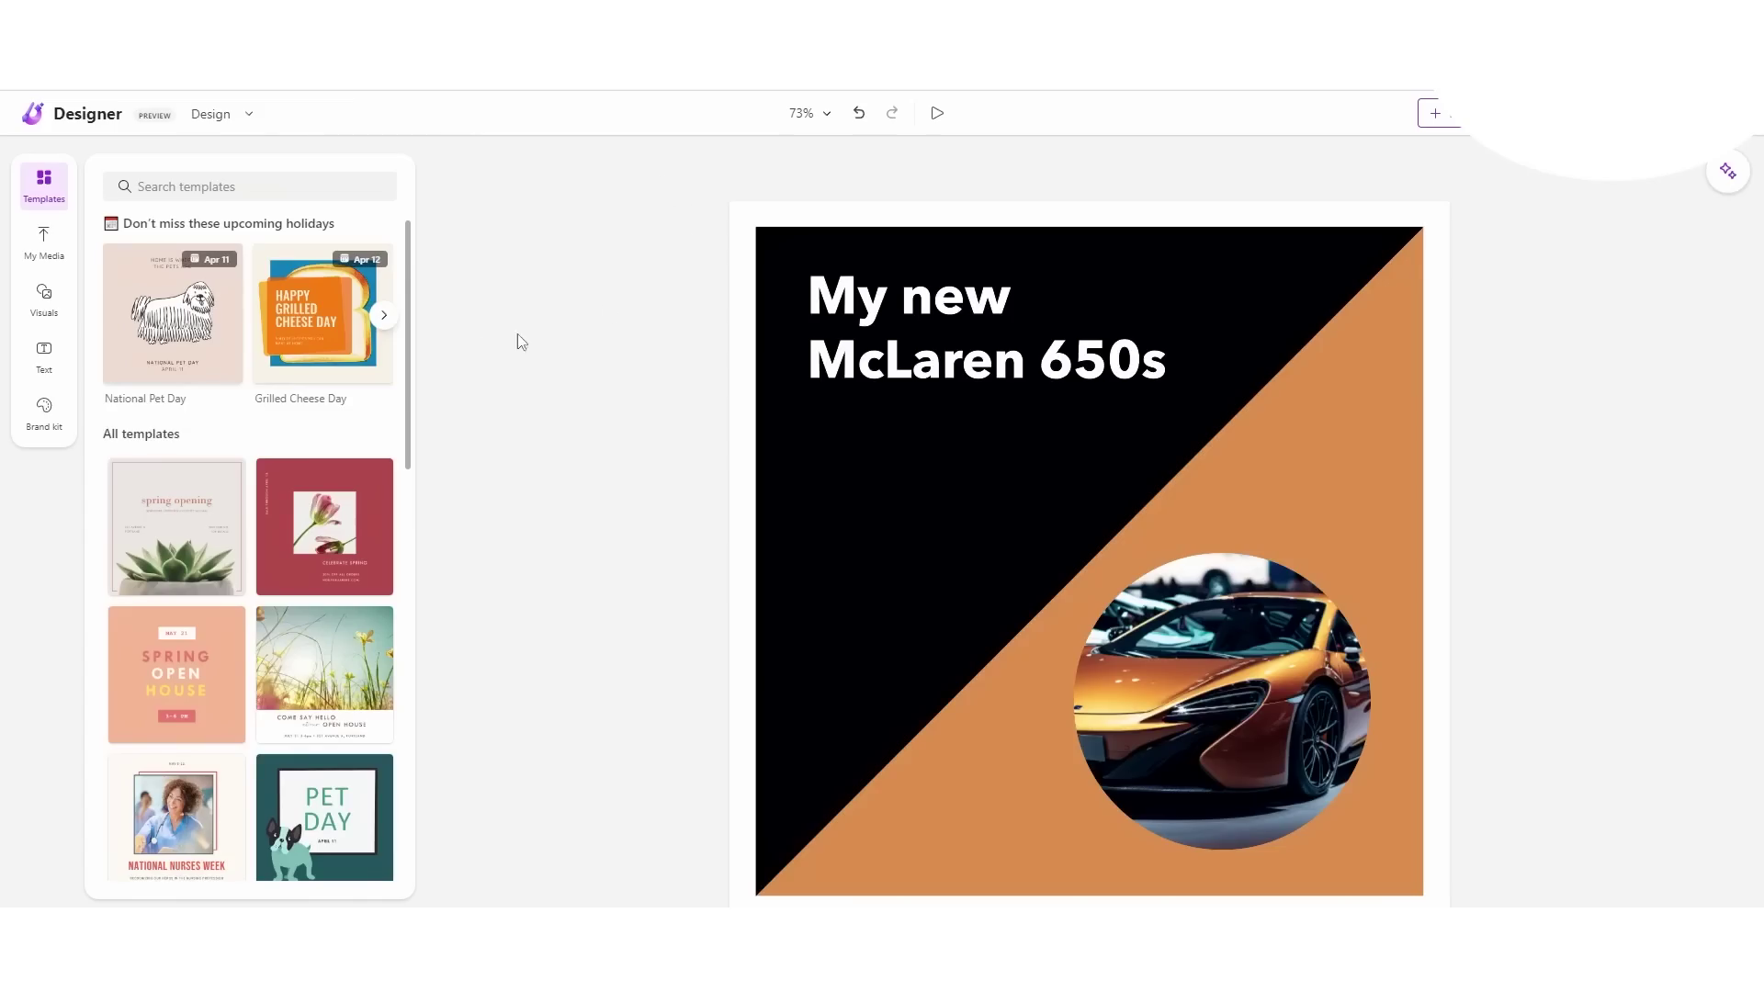
Step: In Microsoft Designer, browse the suggested fonts and brand font options for the "My new McLaren 650s" heading
left_click(1020, 333)
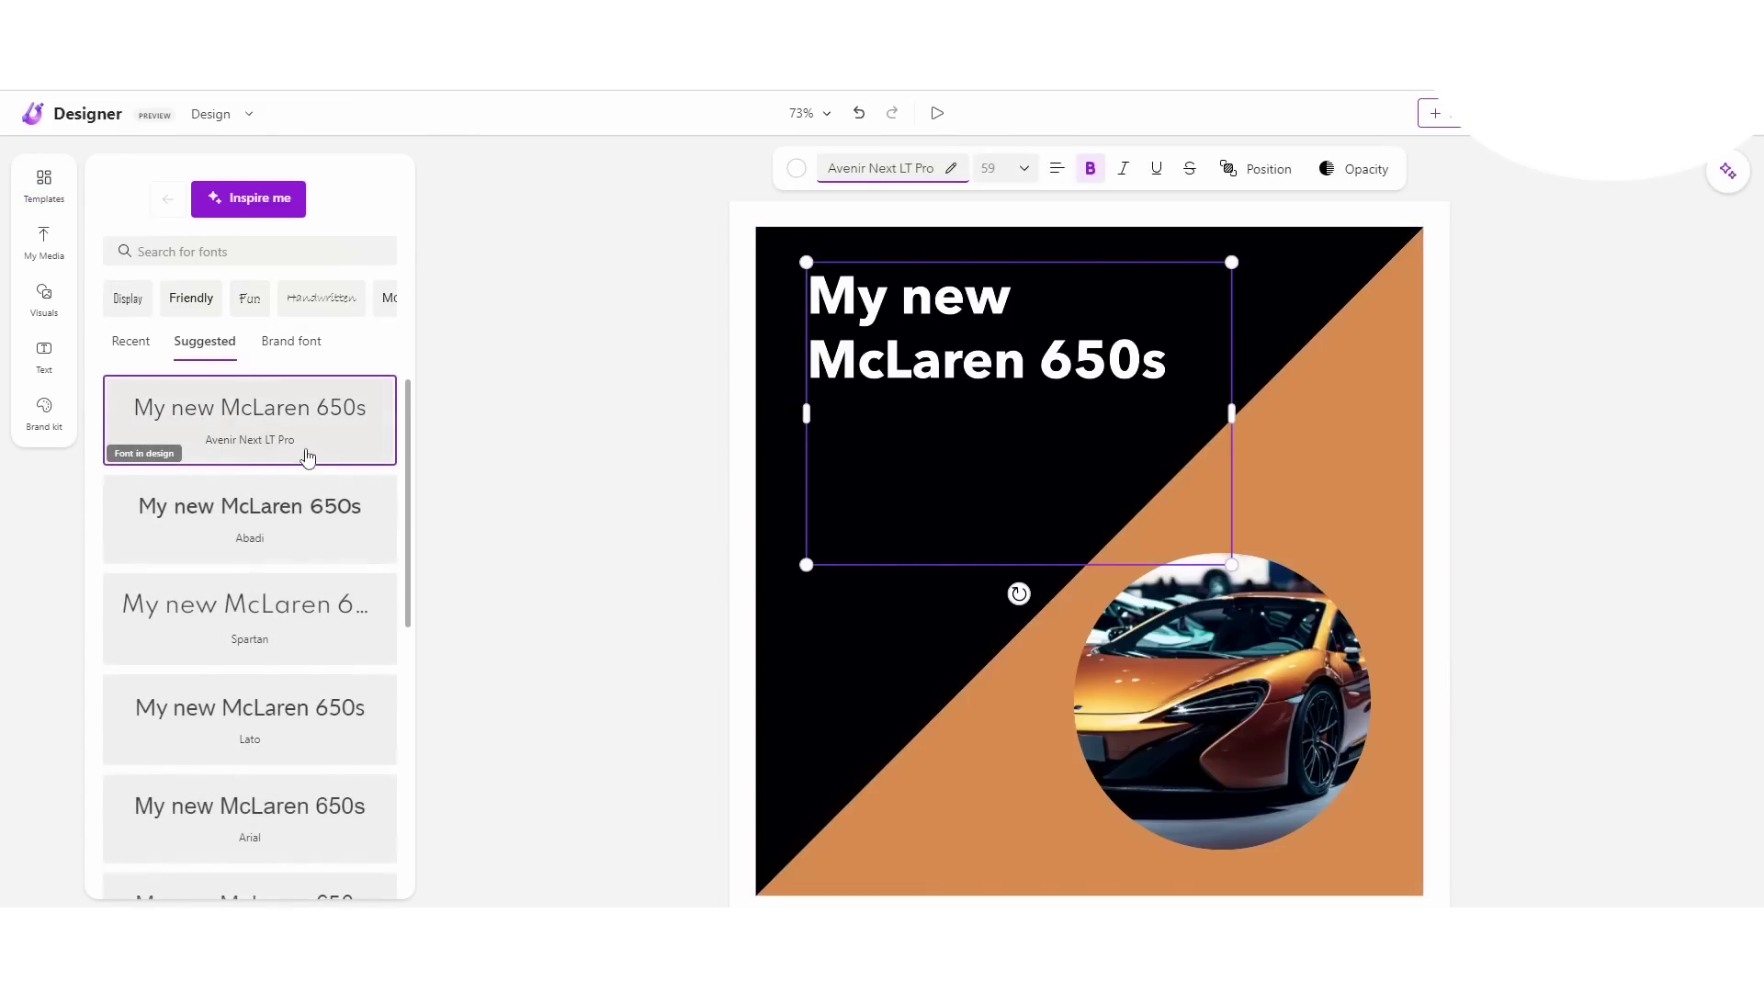
scroll(307, 457, "down", 10)
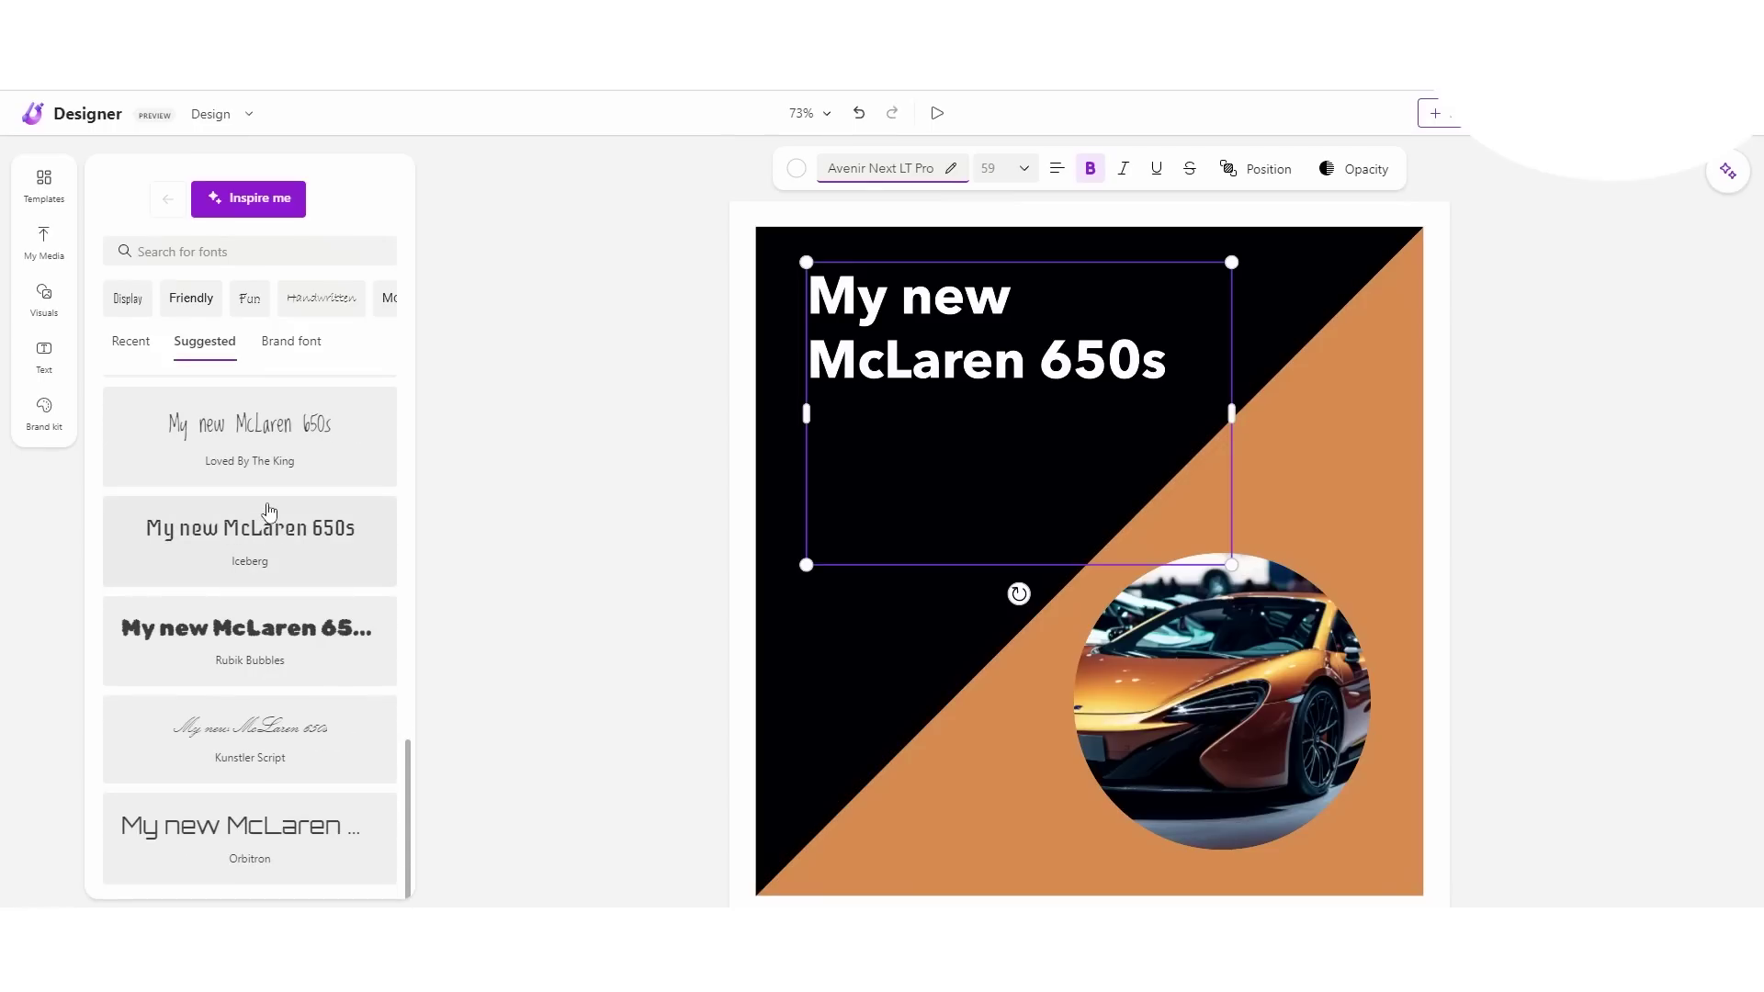
scroll(267, 514, "up", 10)
left_click(261, 353)
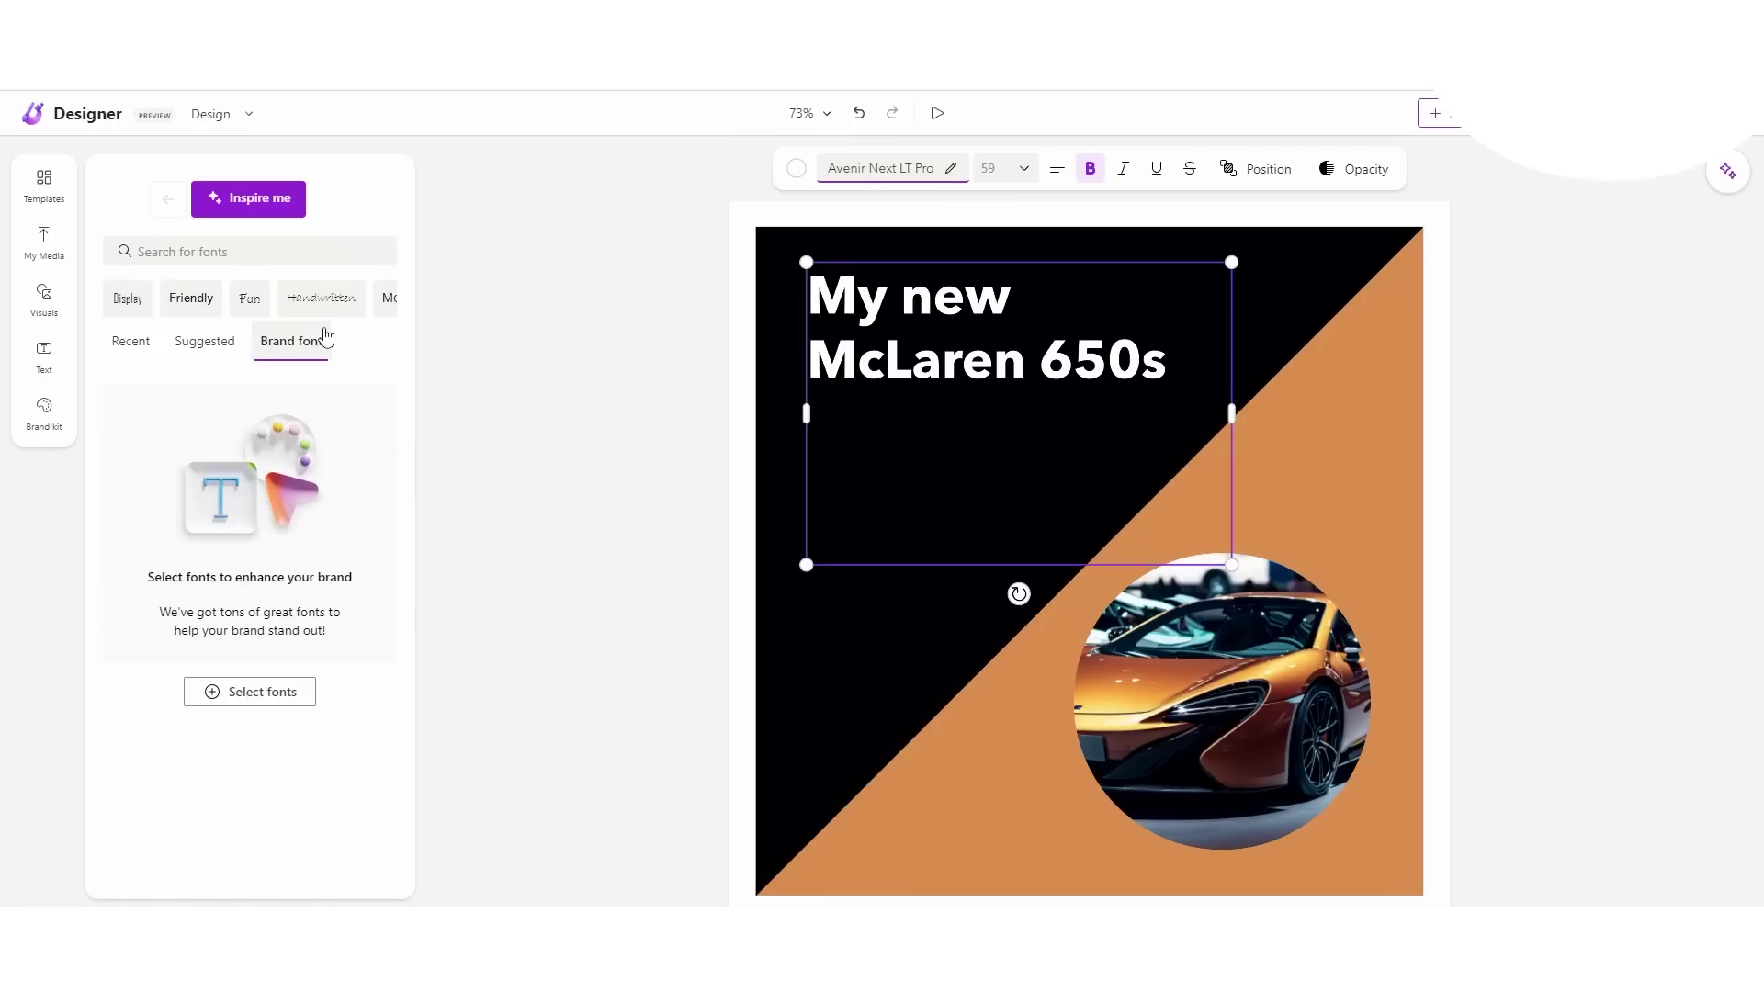
Step: Preview the McLaren design's animation and open its design ideas
left_click(1392, 229)
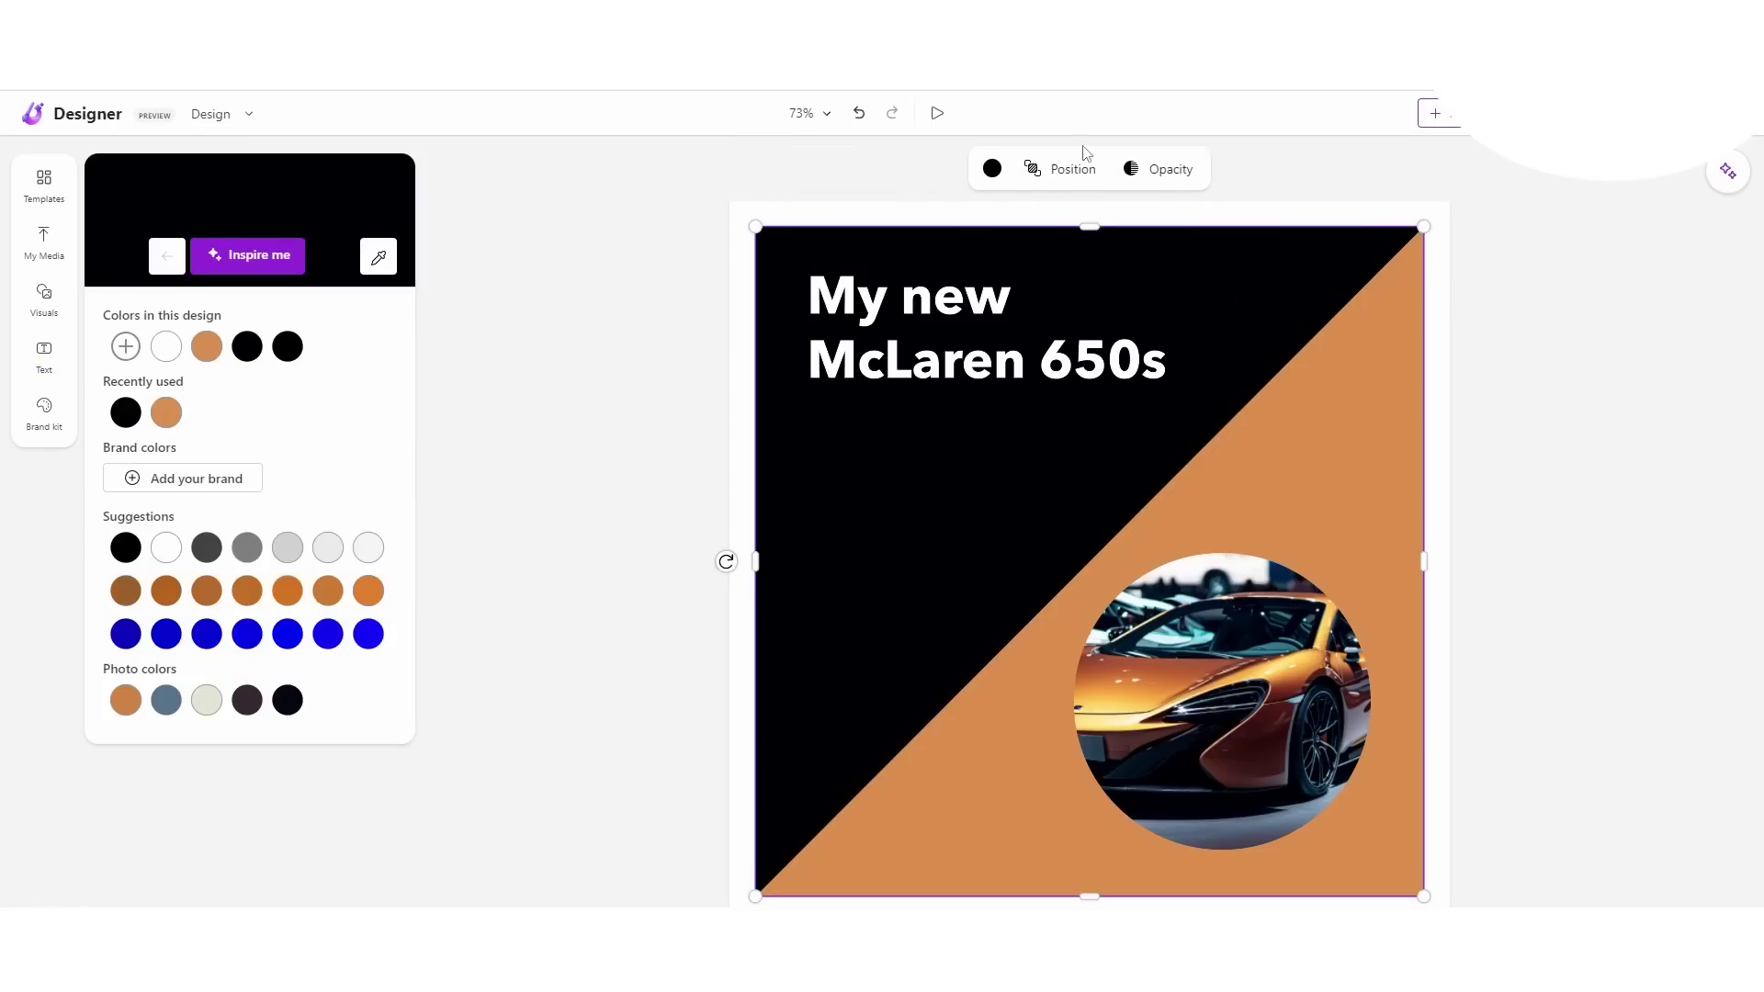
left_click(937, 112)
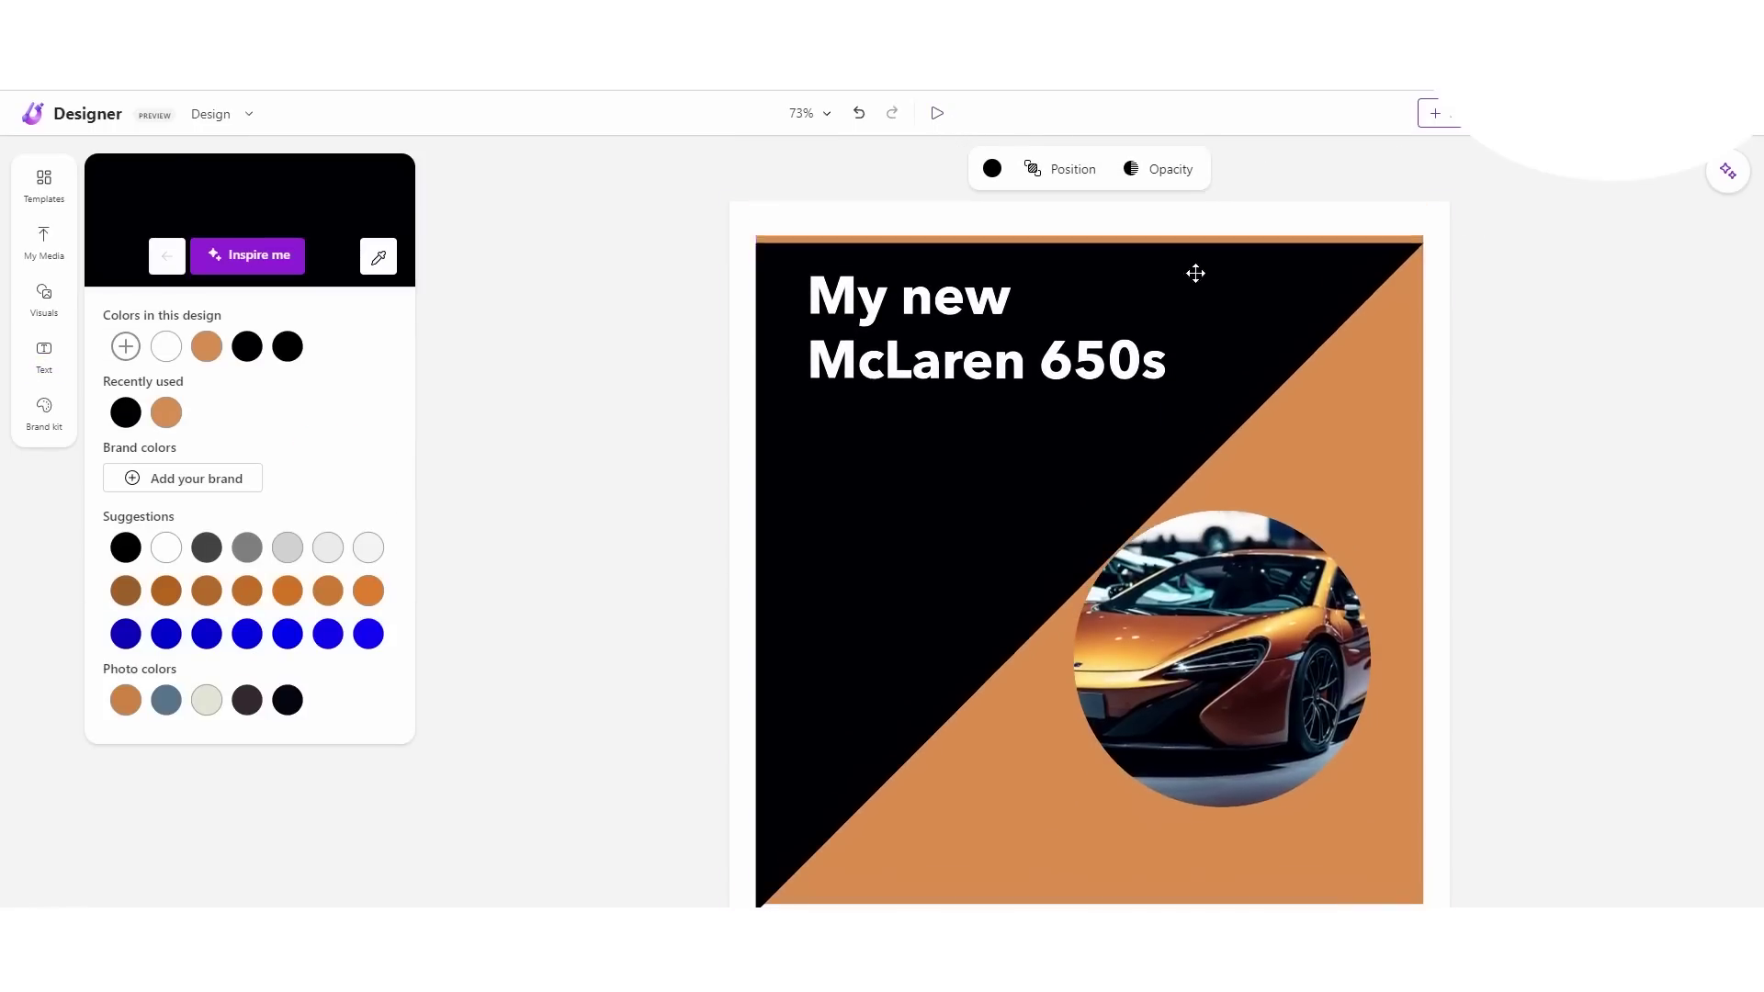
left_click(1728, 171)
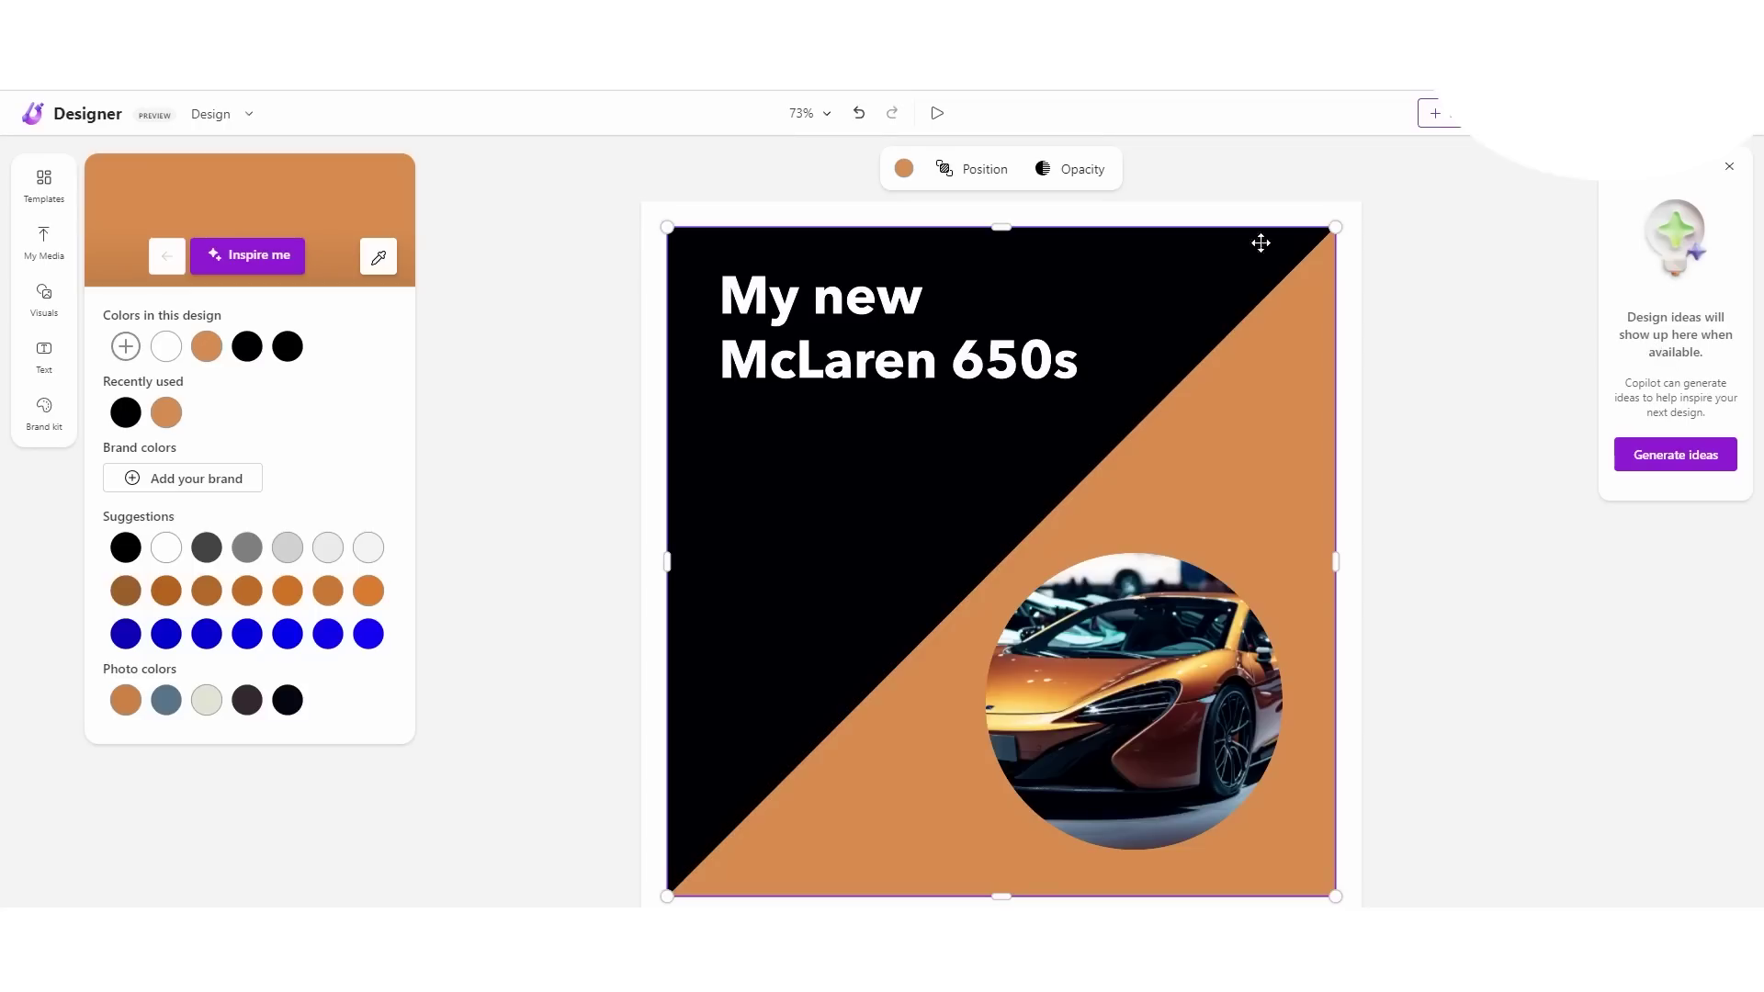
left_click(936, 114)
Step: Open the brand kit options and look through the preset font and color combinations
left_click(45, 402)
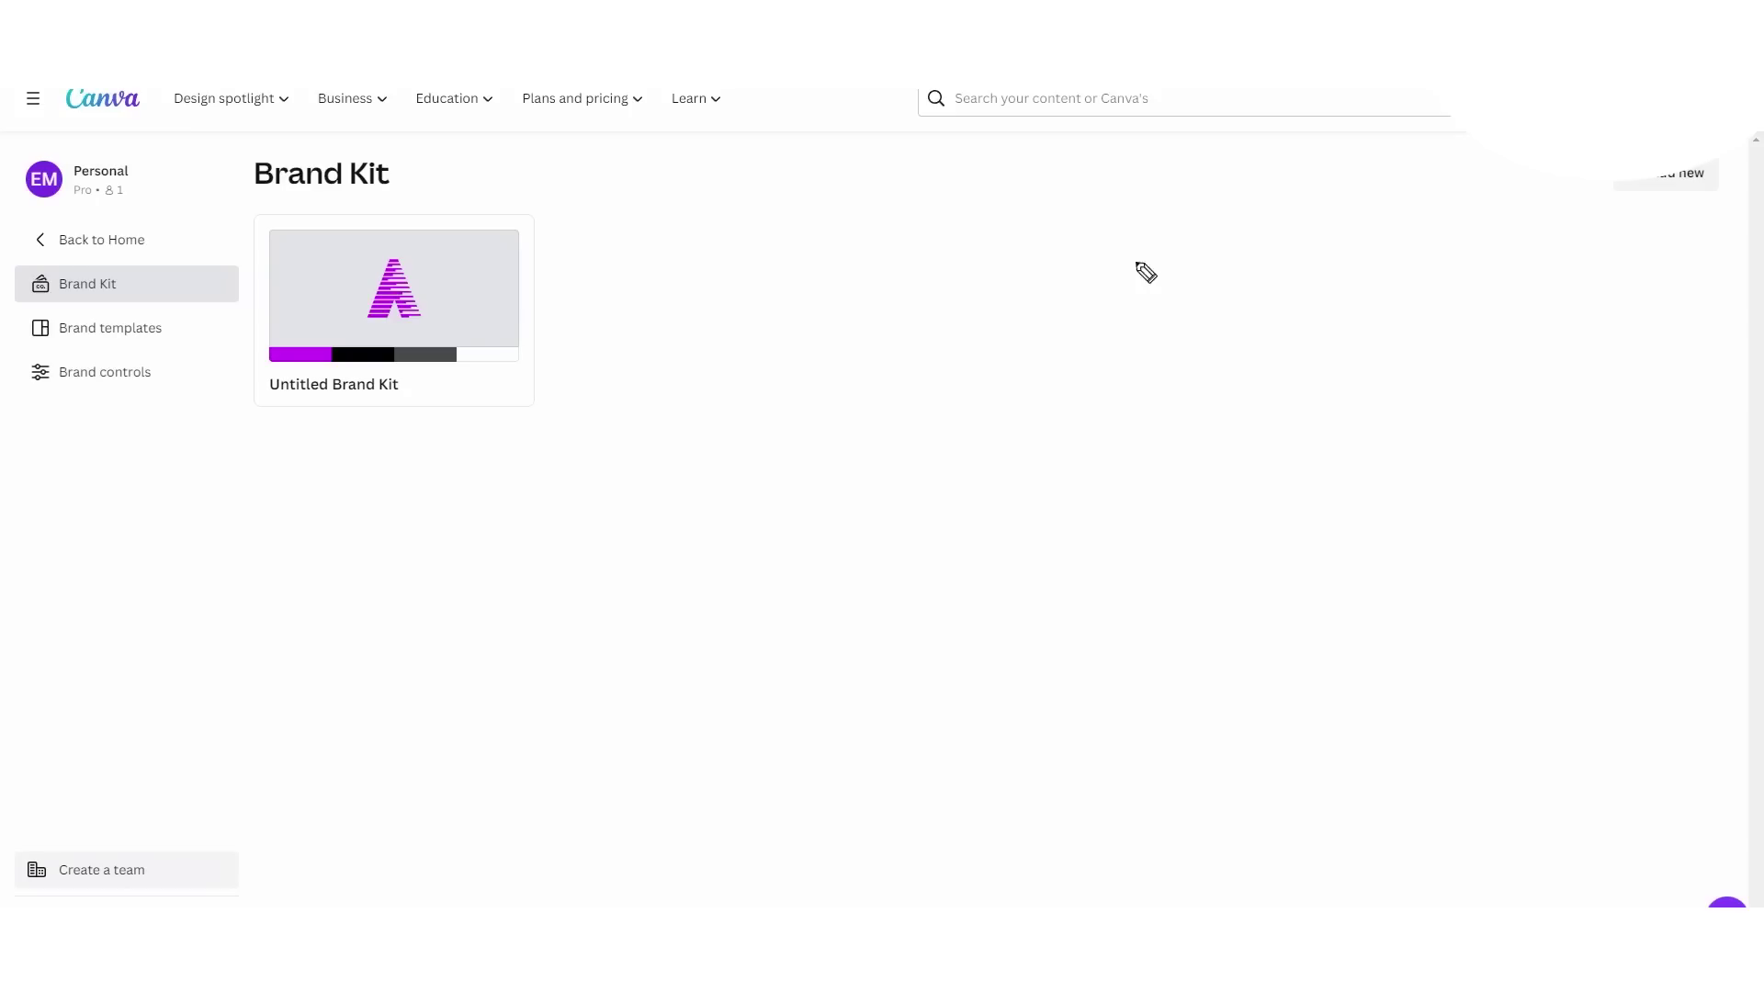
mouse_move(285, 145)
left_mouse_down()
mouse_move(236, 184)
mouse_move(280, 147)
mouse_move(216, 166)
left_mouse_up()
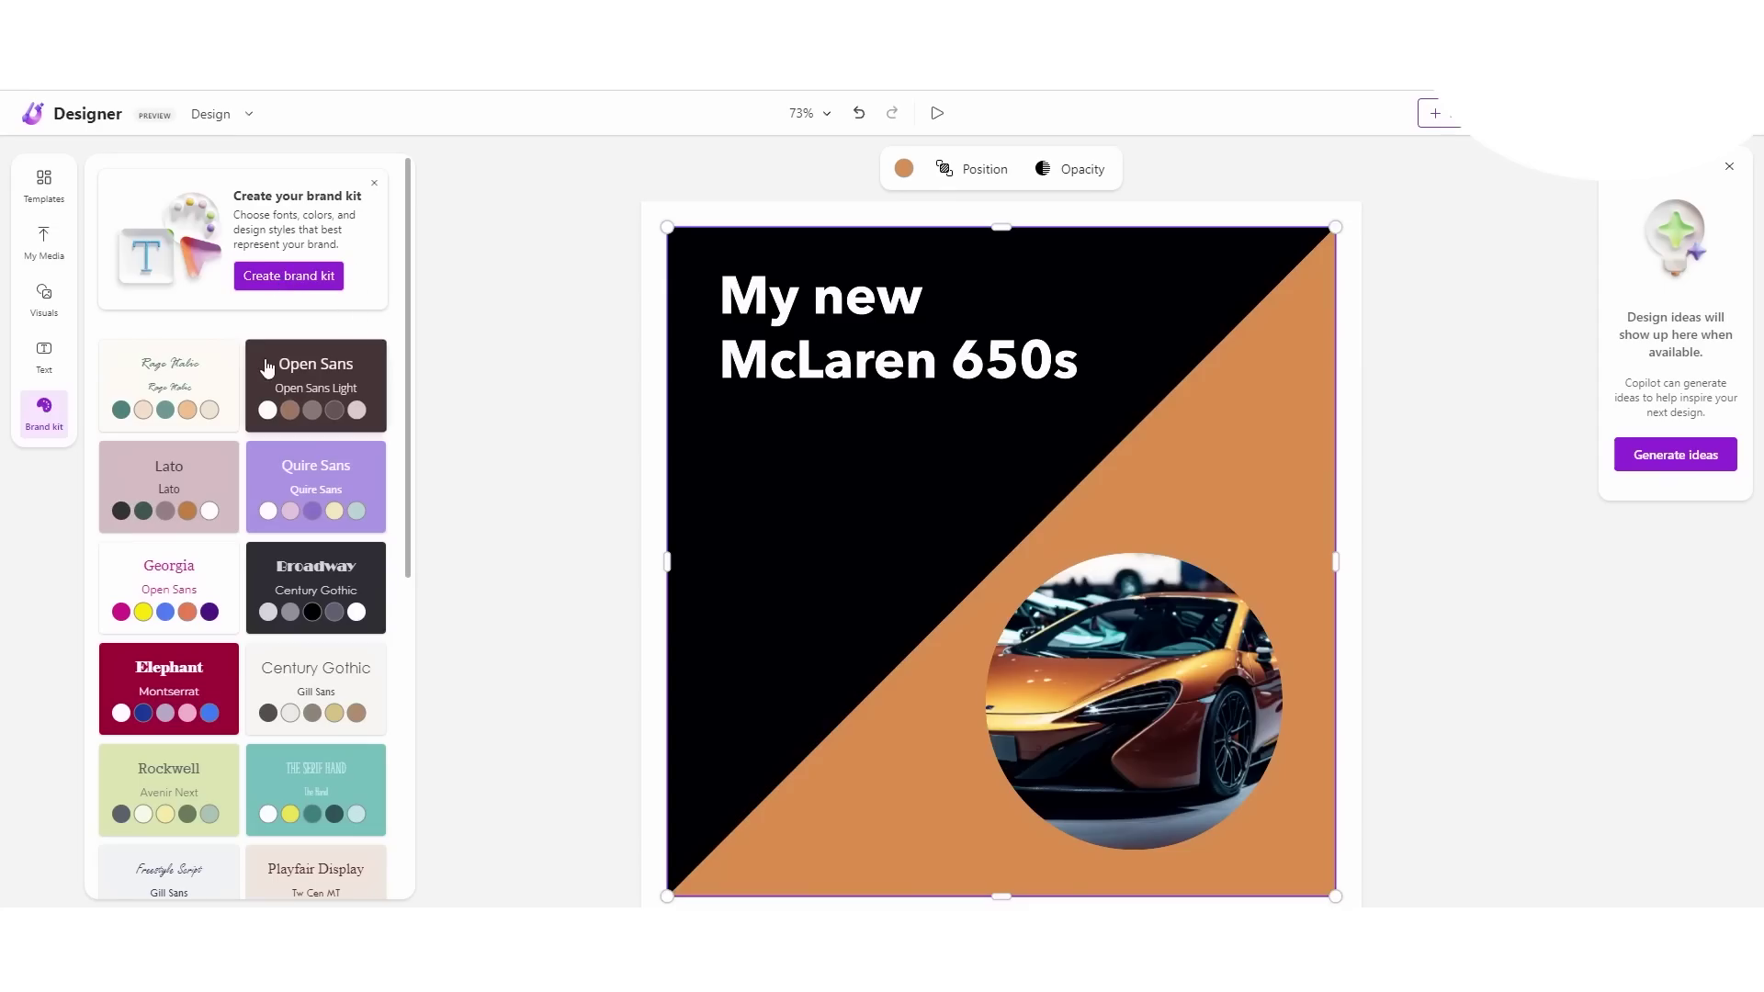
scroll(290, 435, "down", 5)
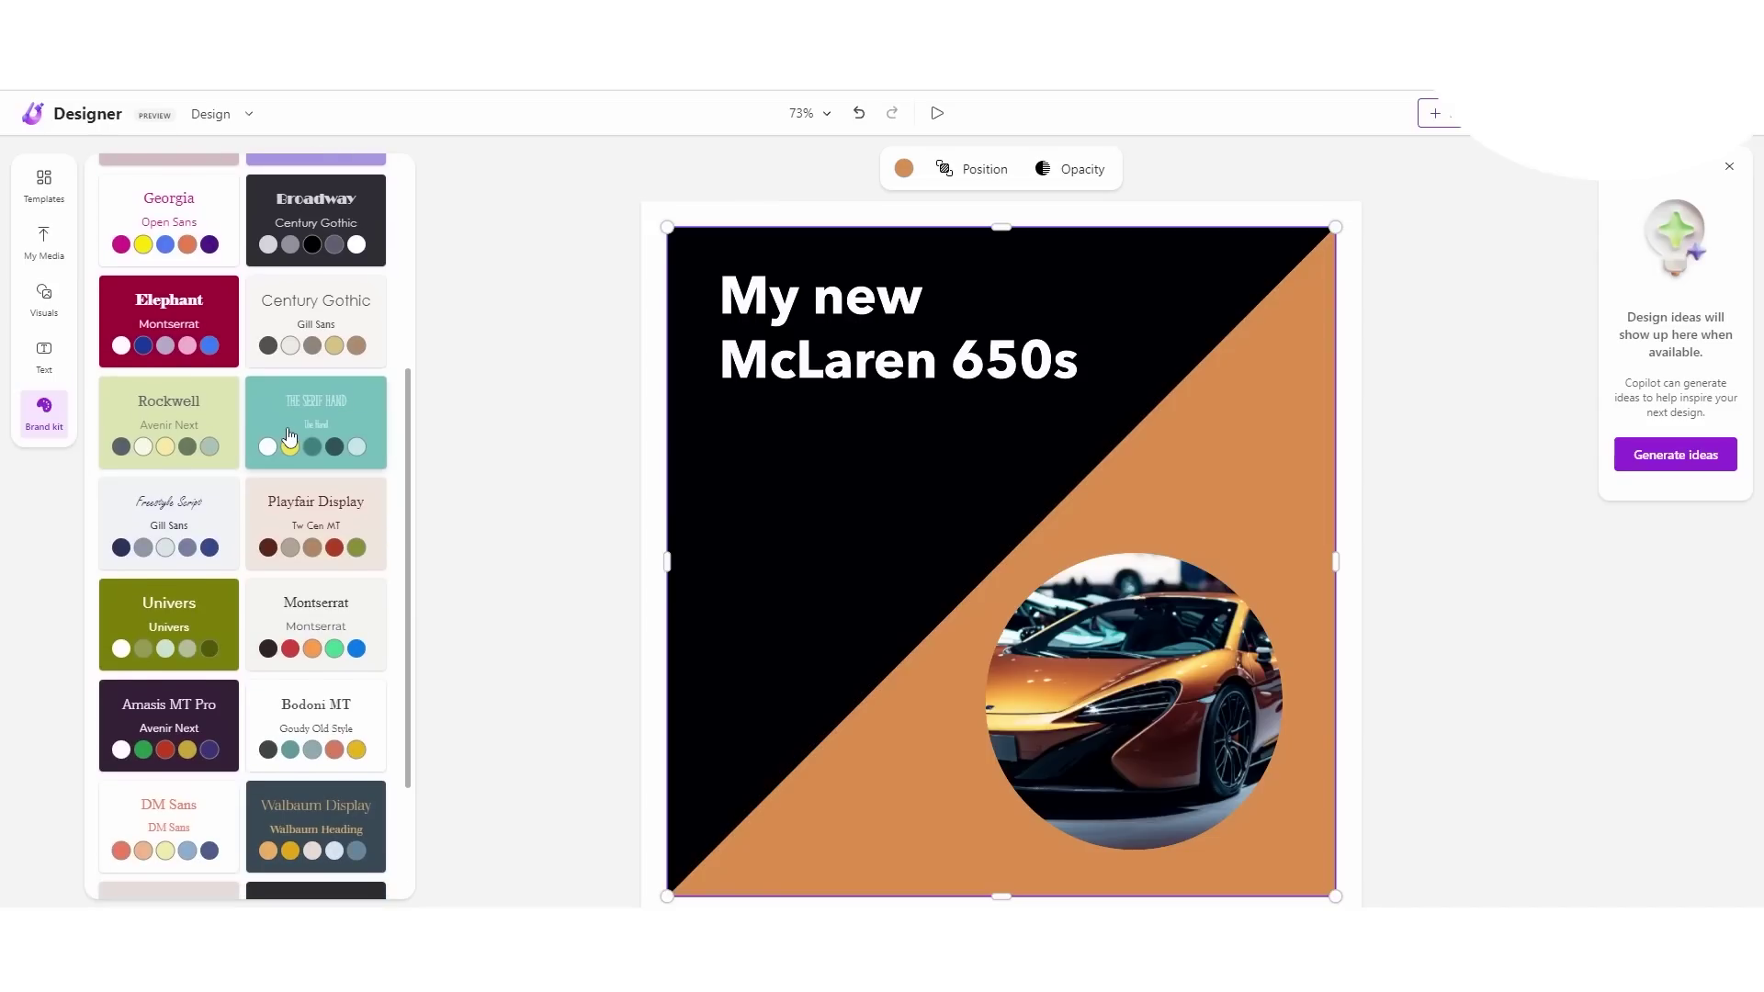
scroll(279, 417, "up", 5)
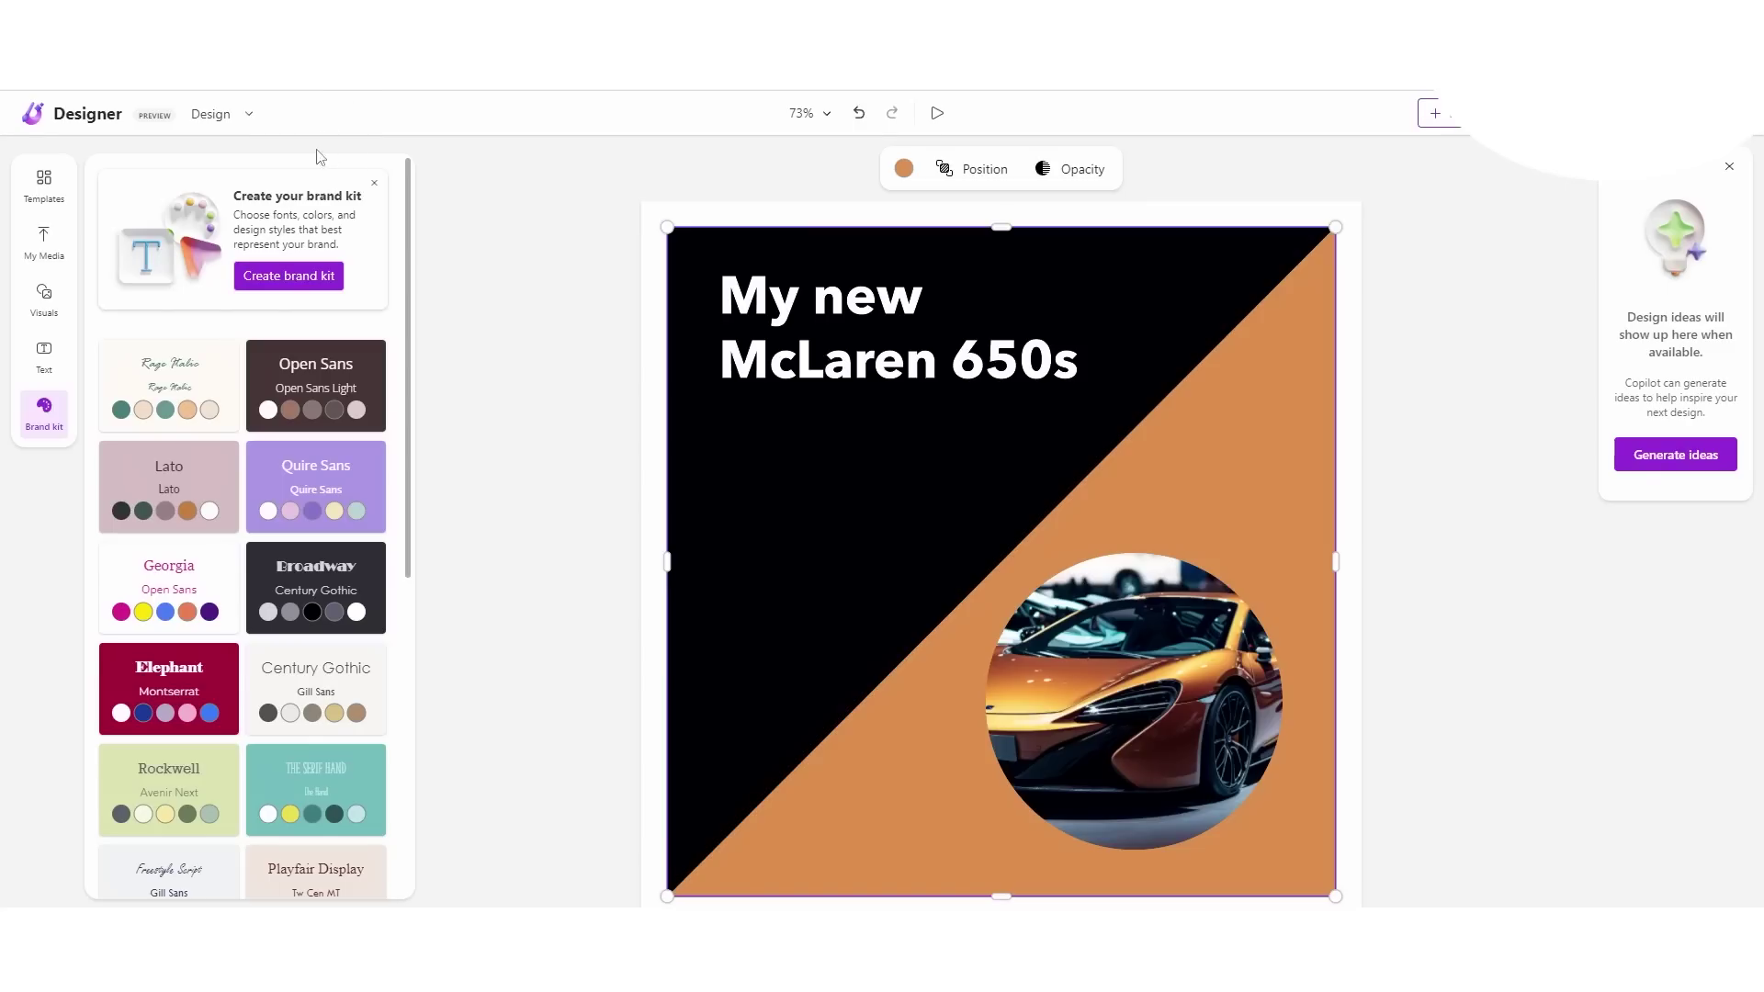
scroll(308, 225, "down", 3)
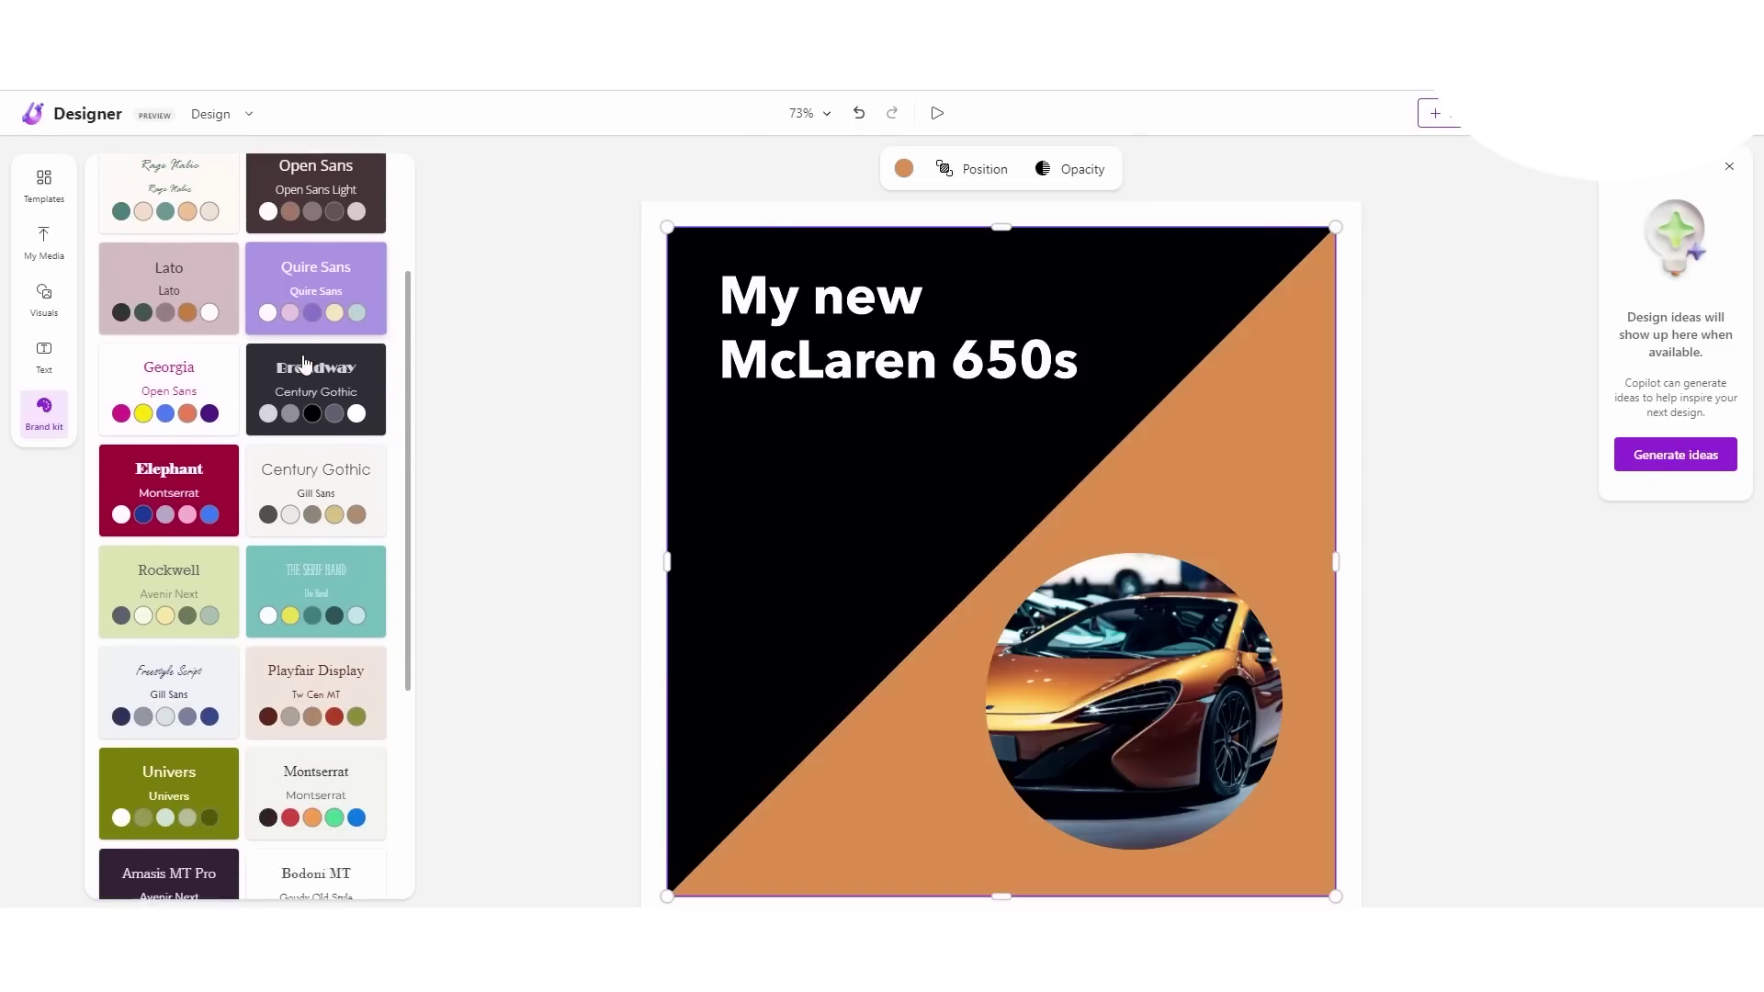
scroll(305, 358, "up", 3)
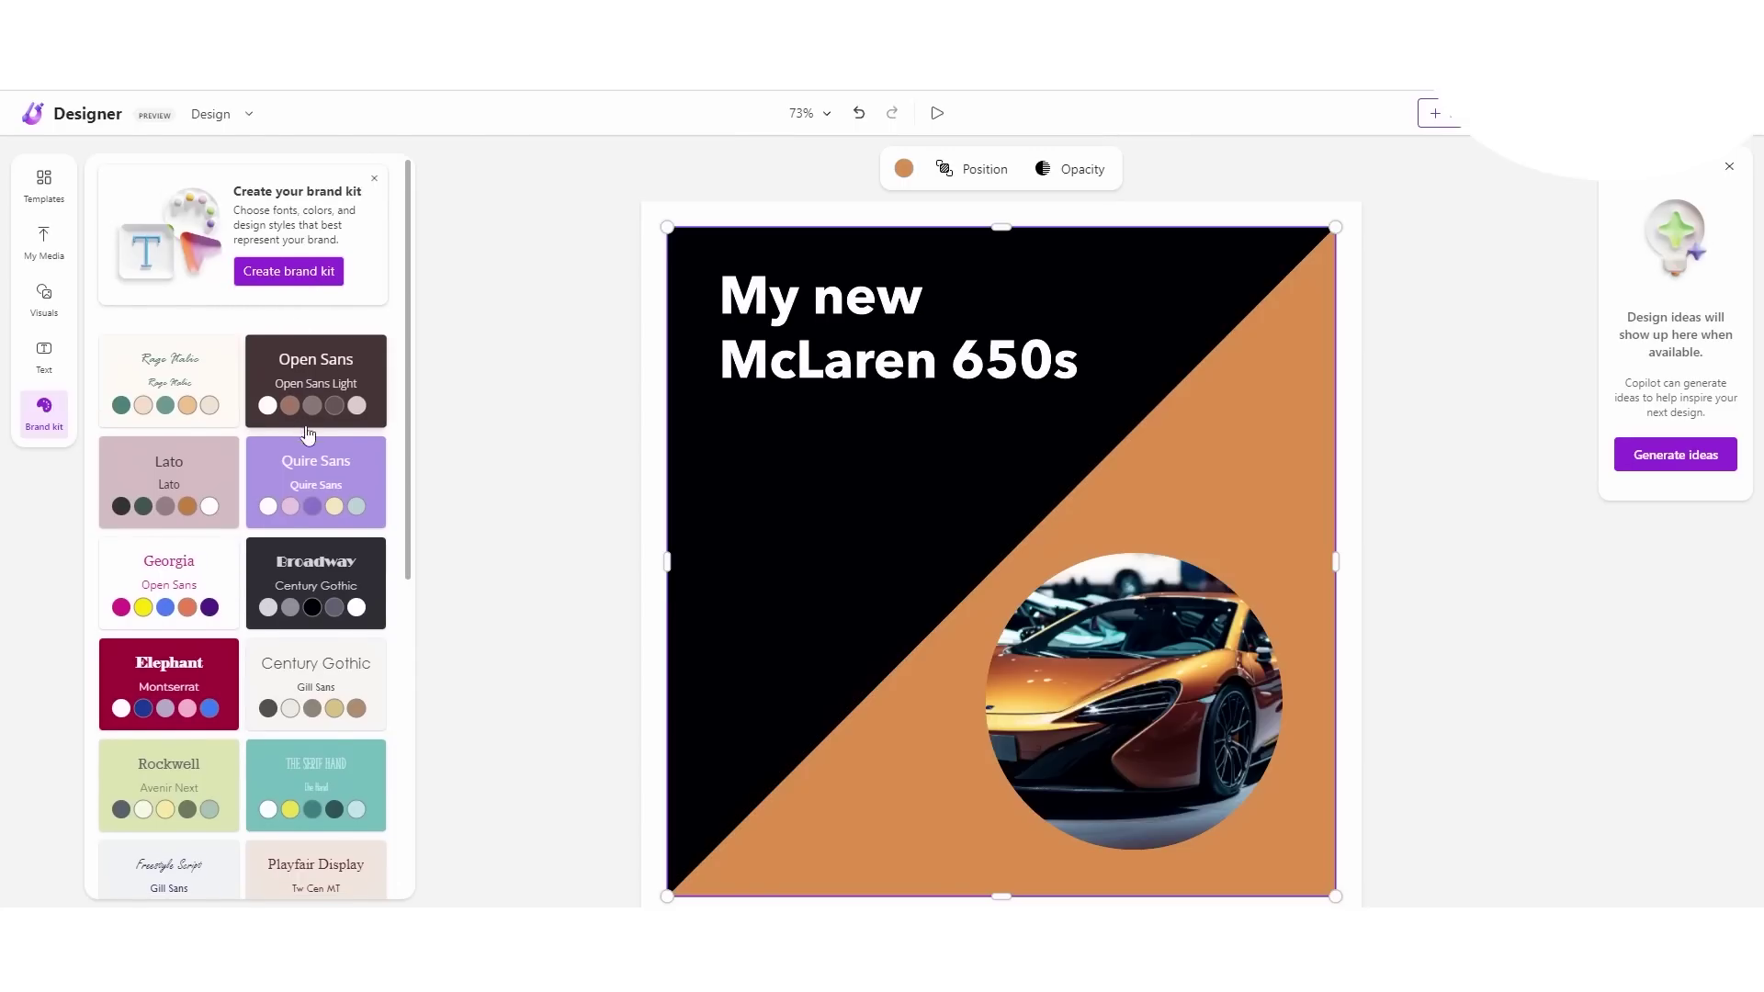
scroll(286, 413, "down", 6)
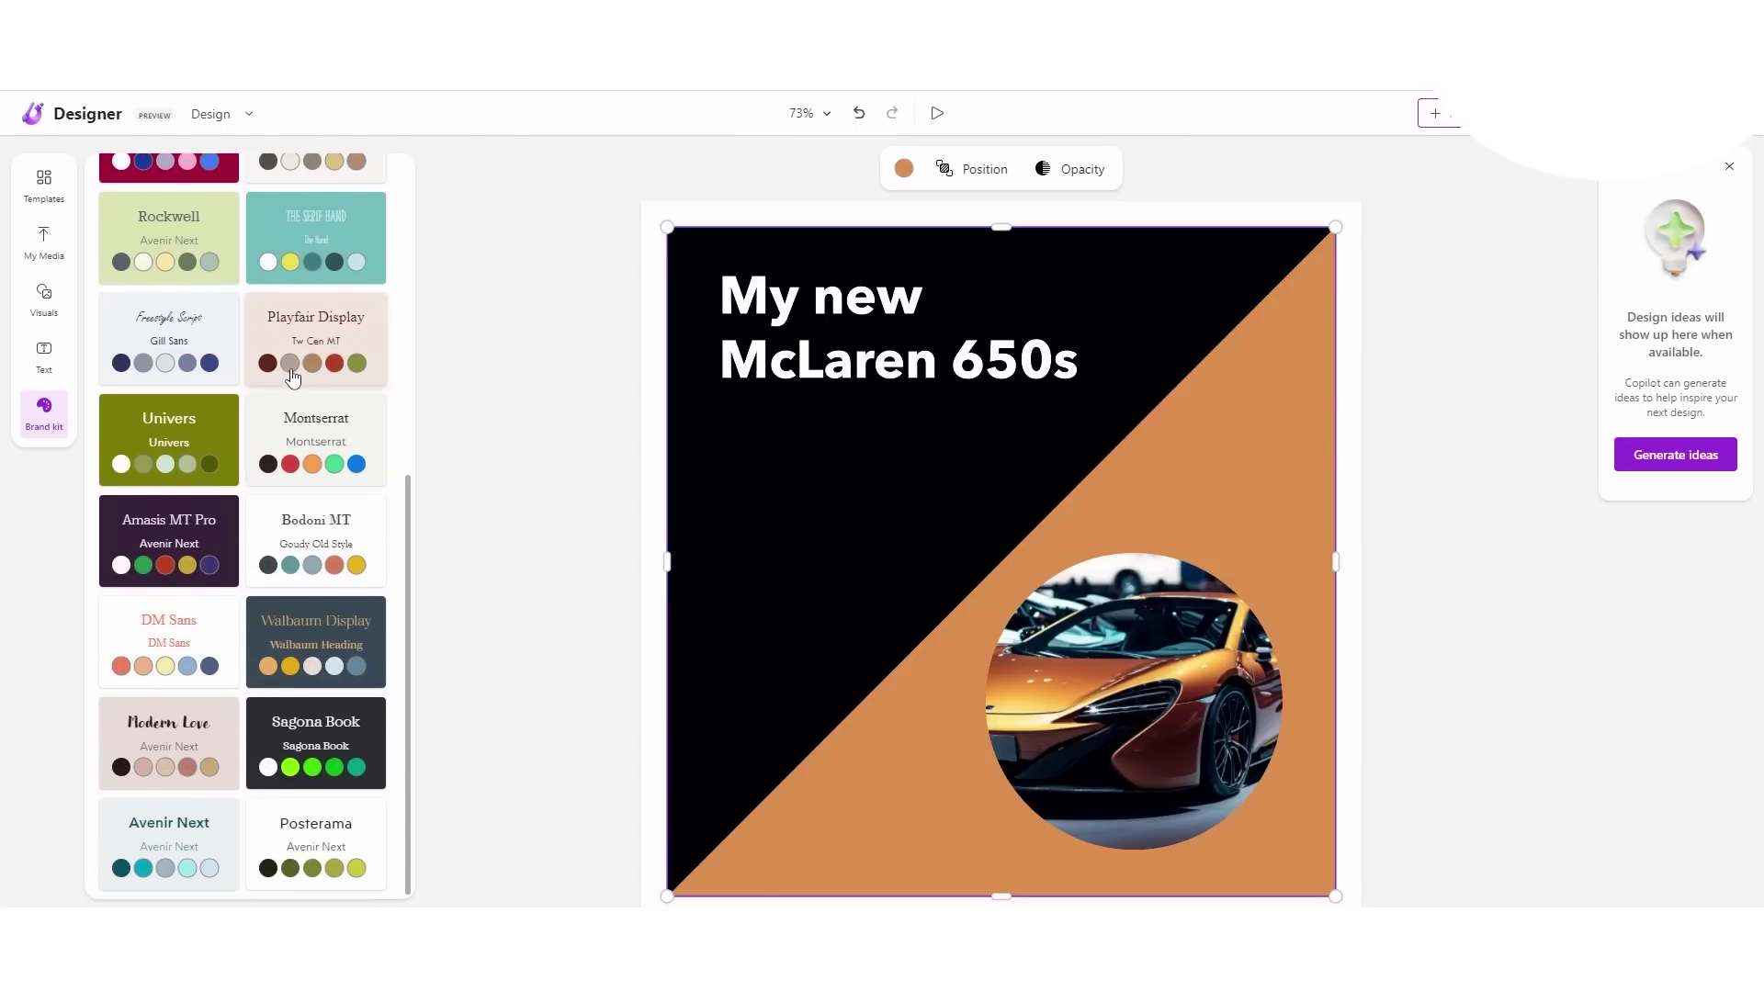
scroll(292, 377, "up", 6)
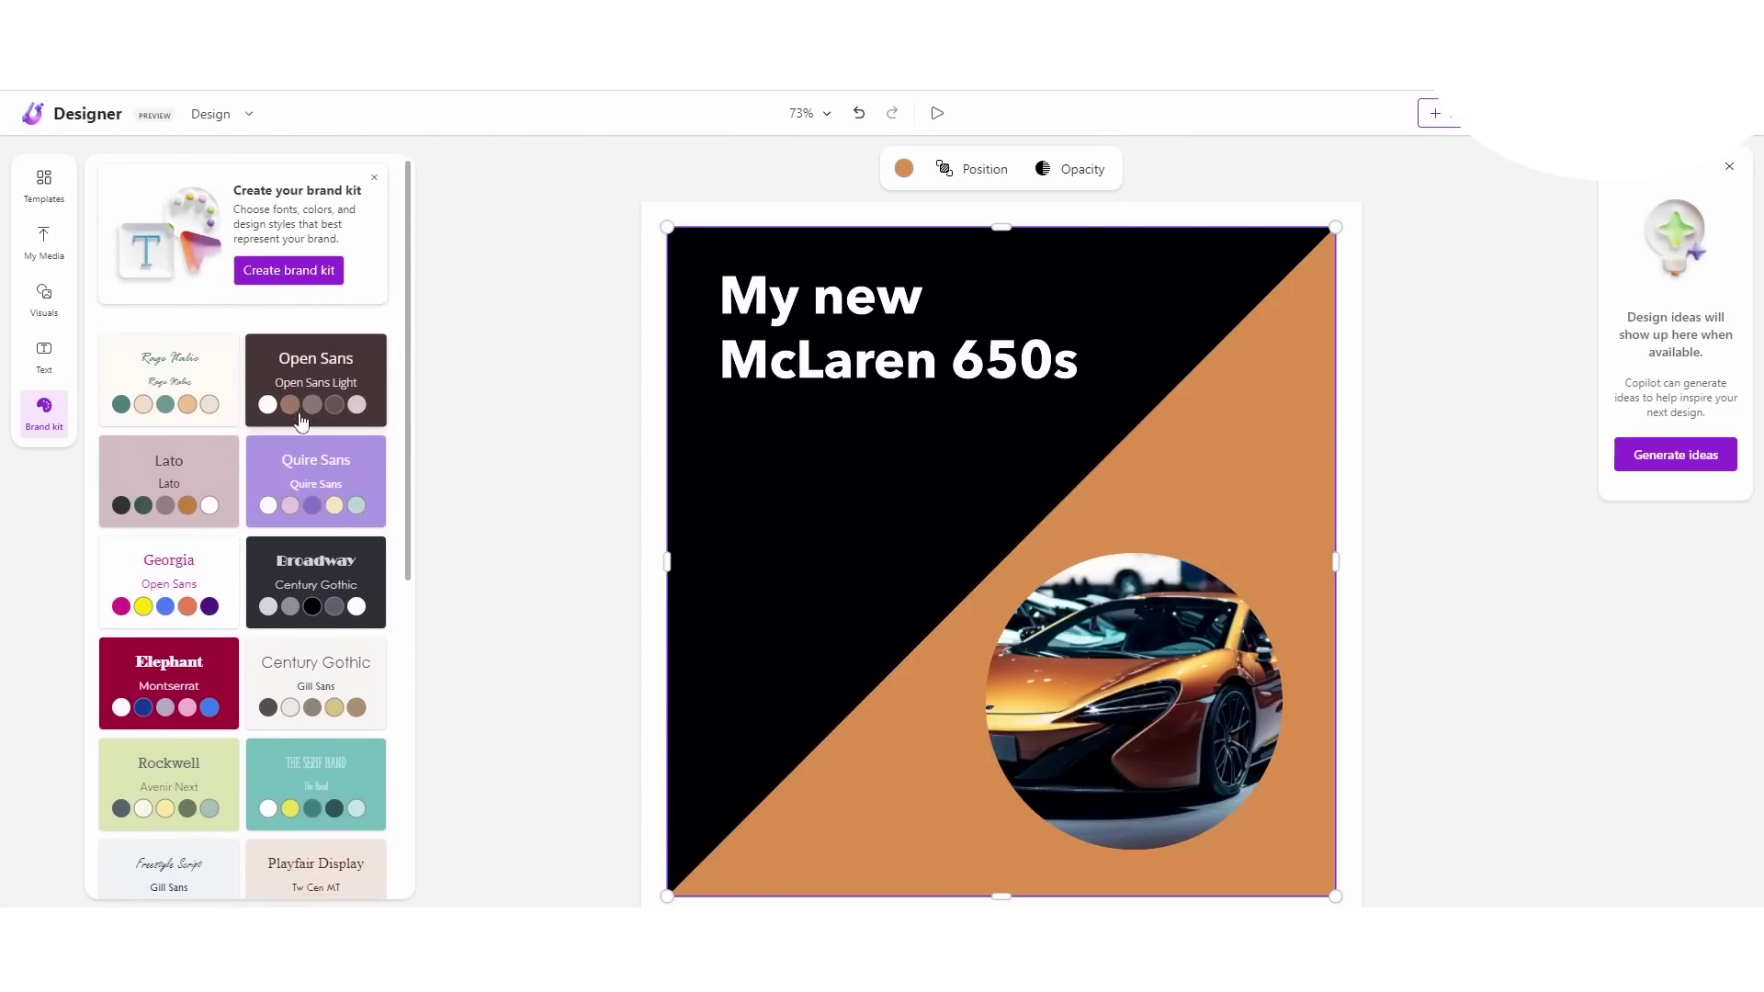
scroll(292, 414, "down", 6)
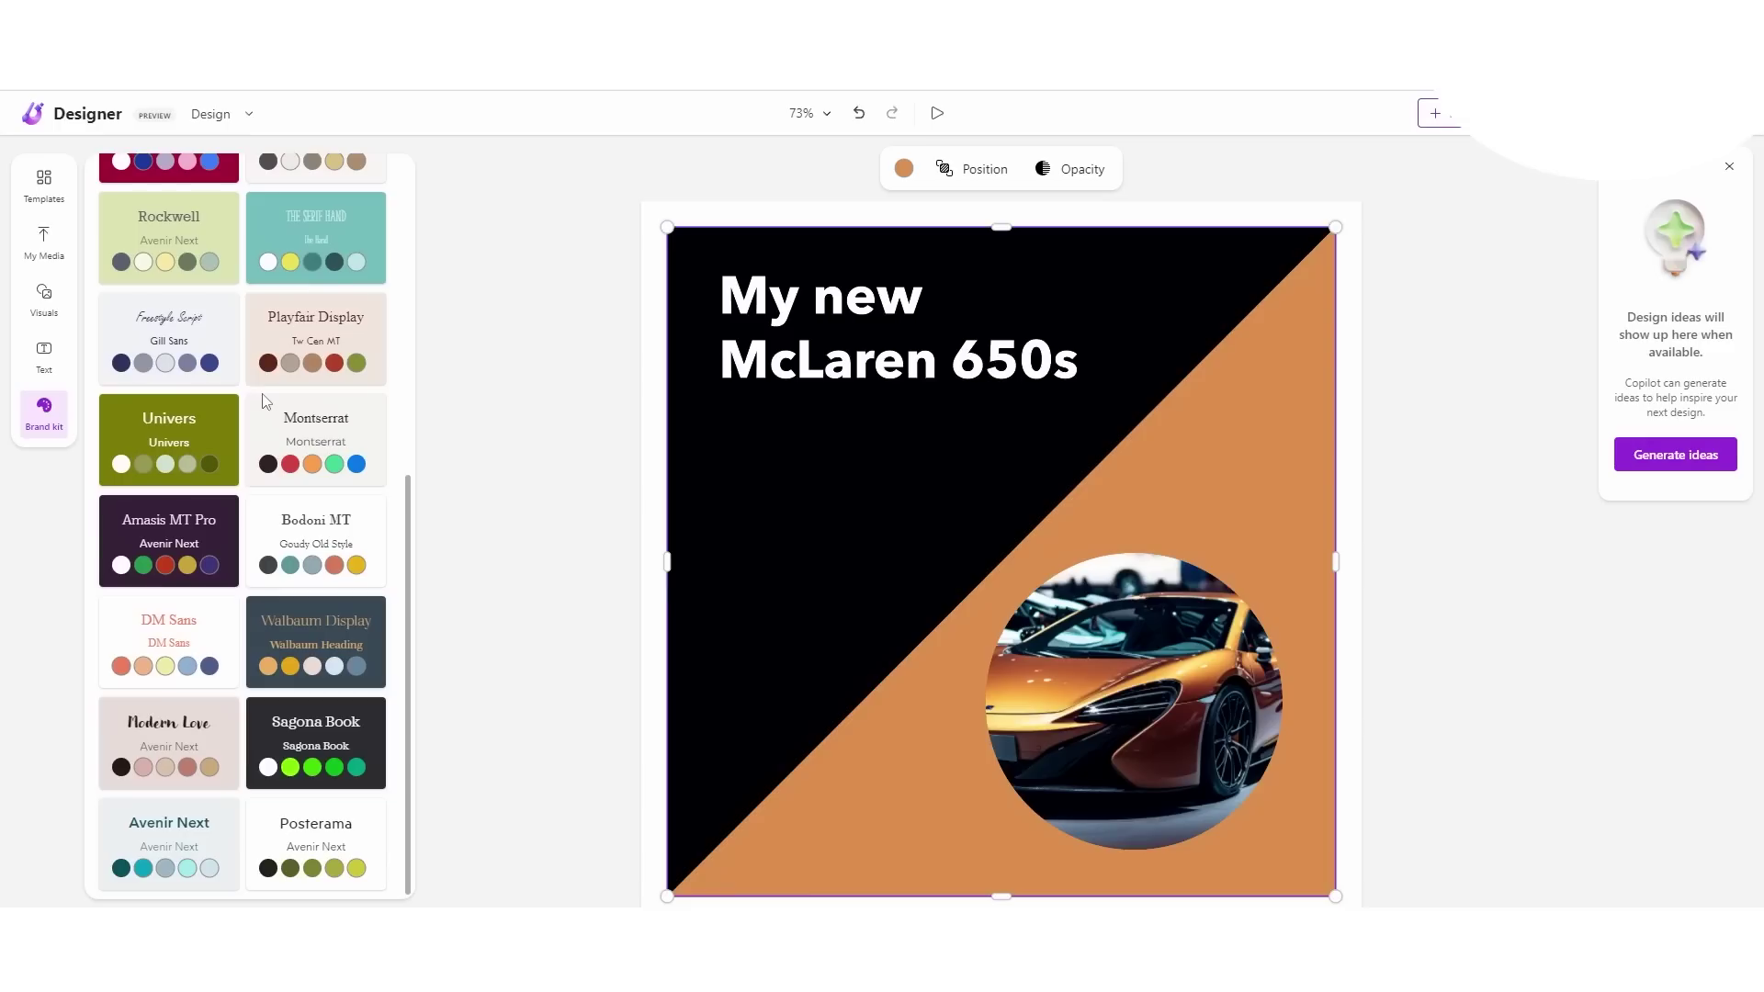
scroll(264, 401, "up", 6)
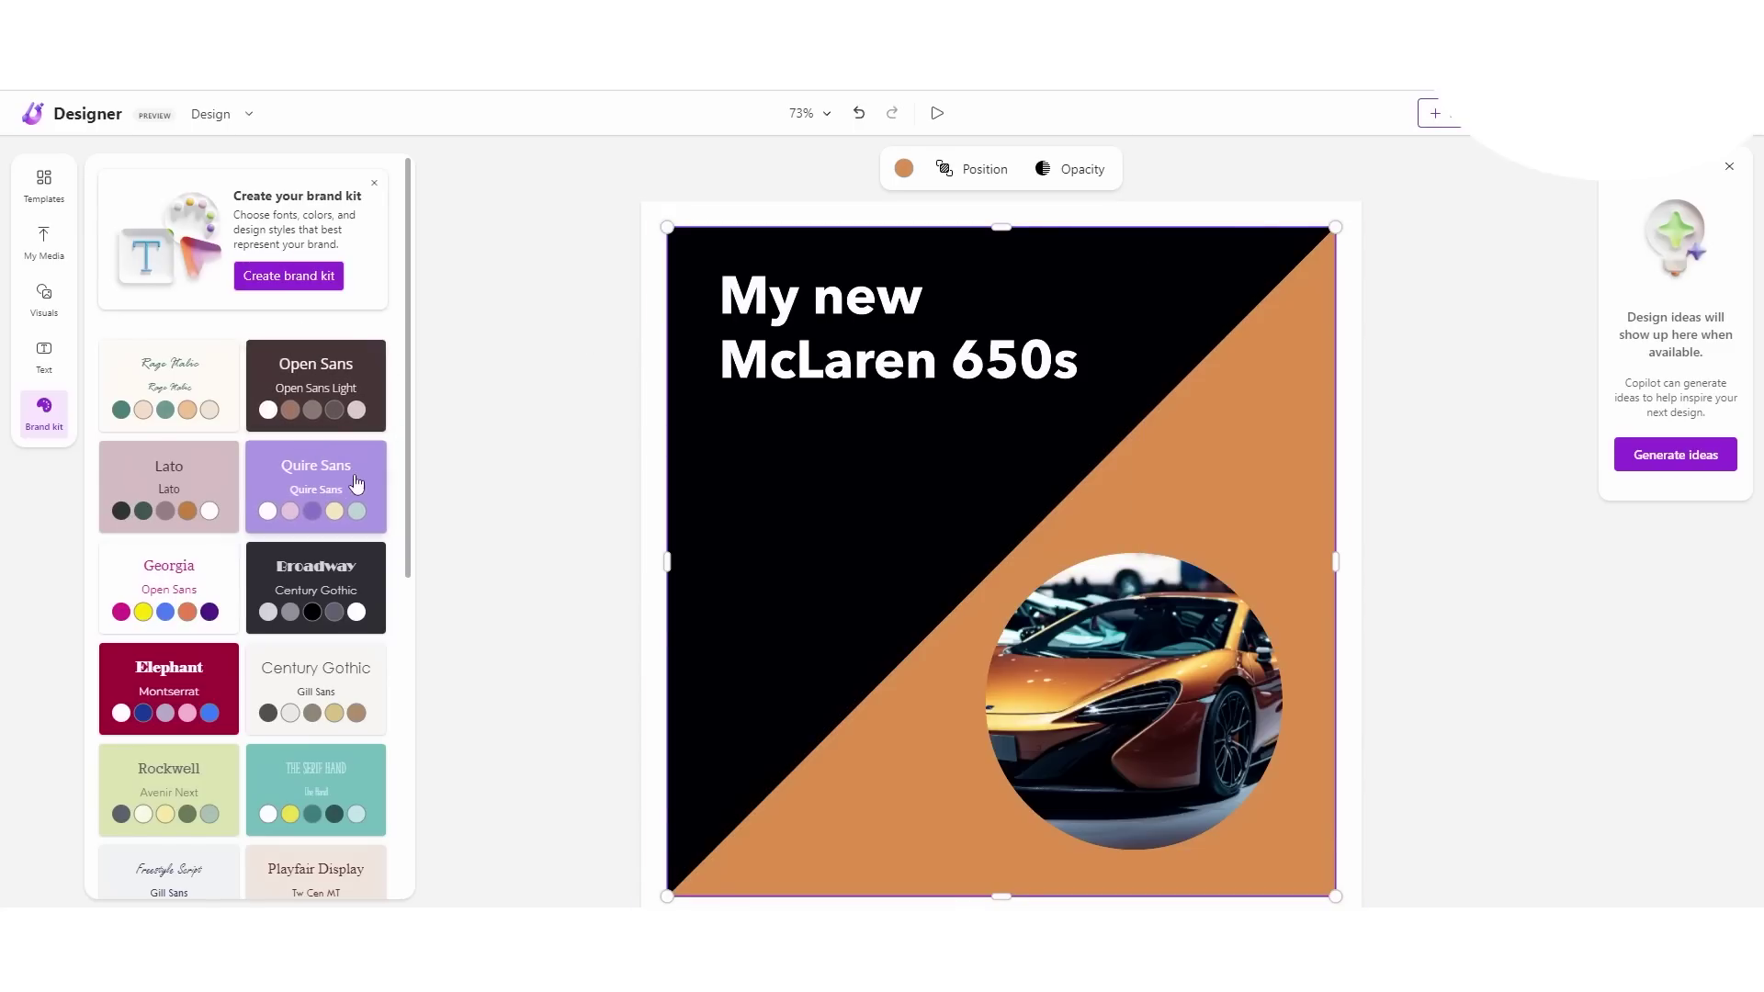
Step: Create a new brand kit with black, bright purple, grey and light pink as its brand colors
left_click(311, 287)
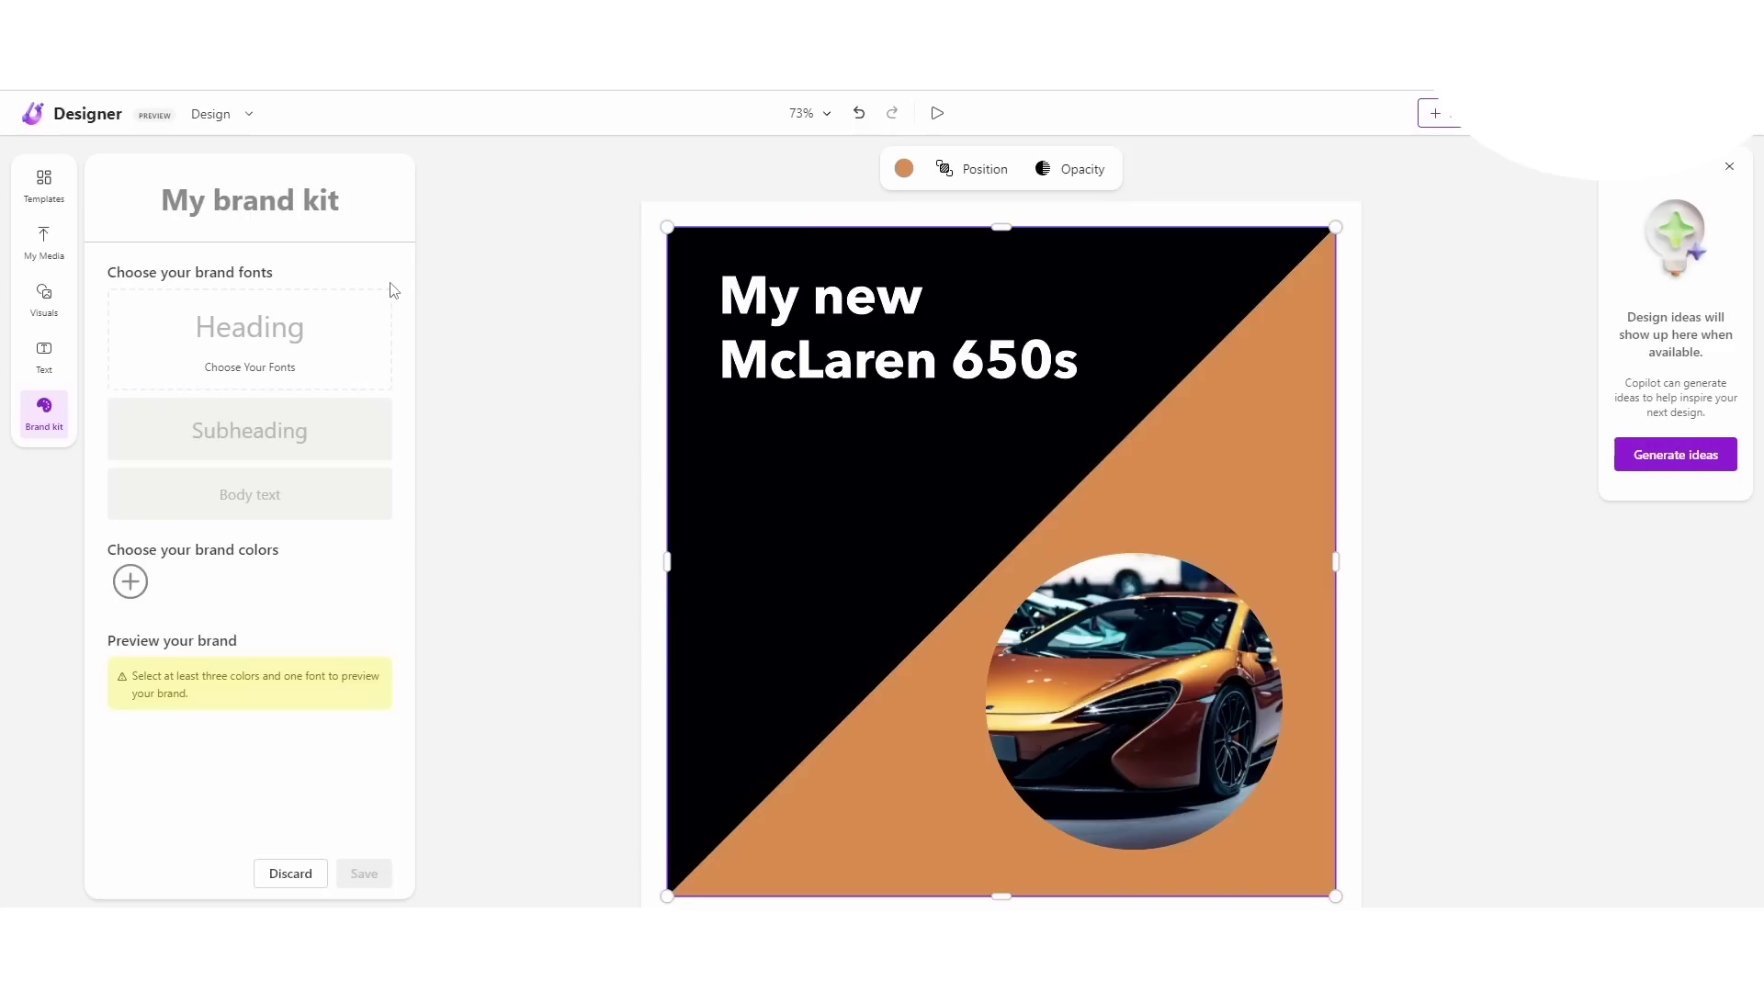
left_click(129, 582)
left_click_drag(327, 506, 407, 595)
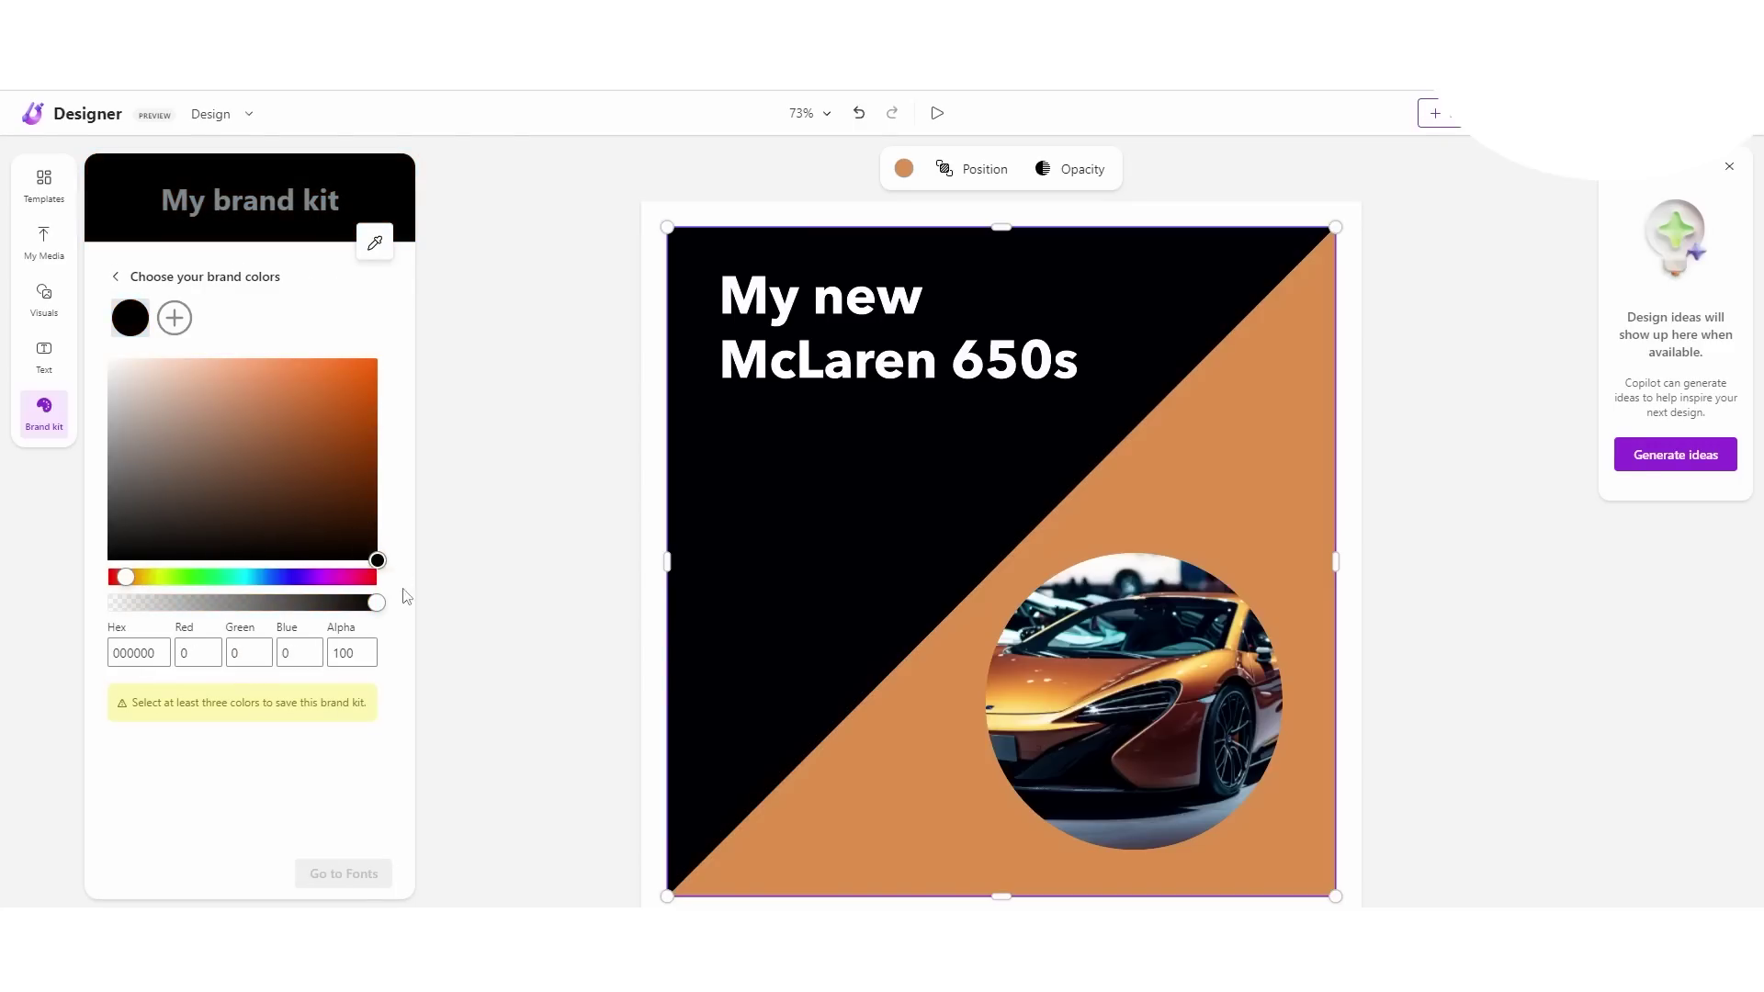
left_click(176, 318)
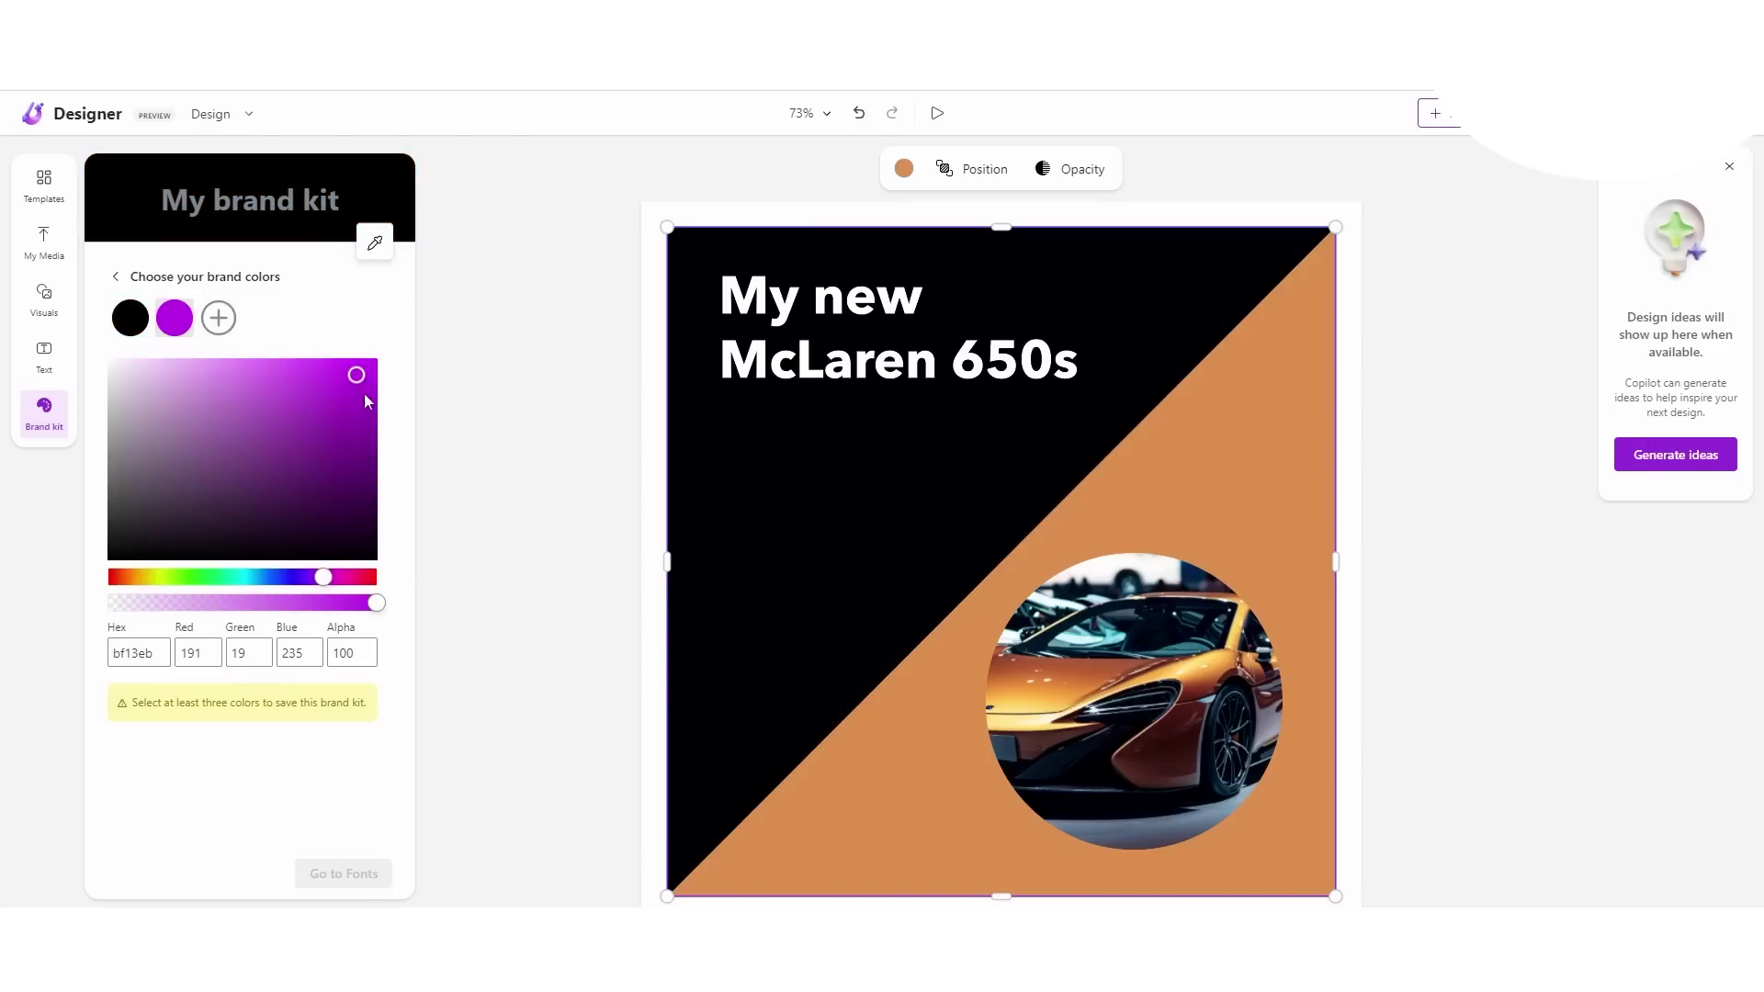
left_click(220, 318)
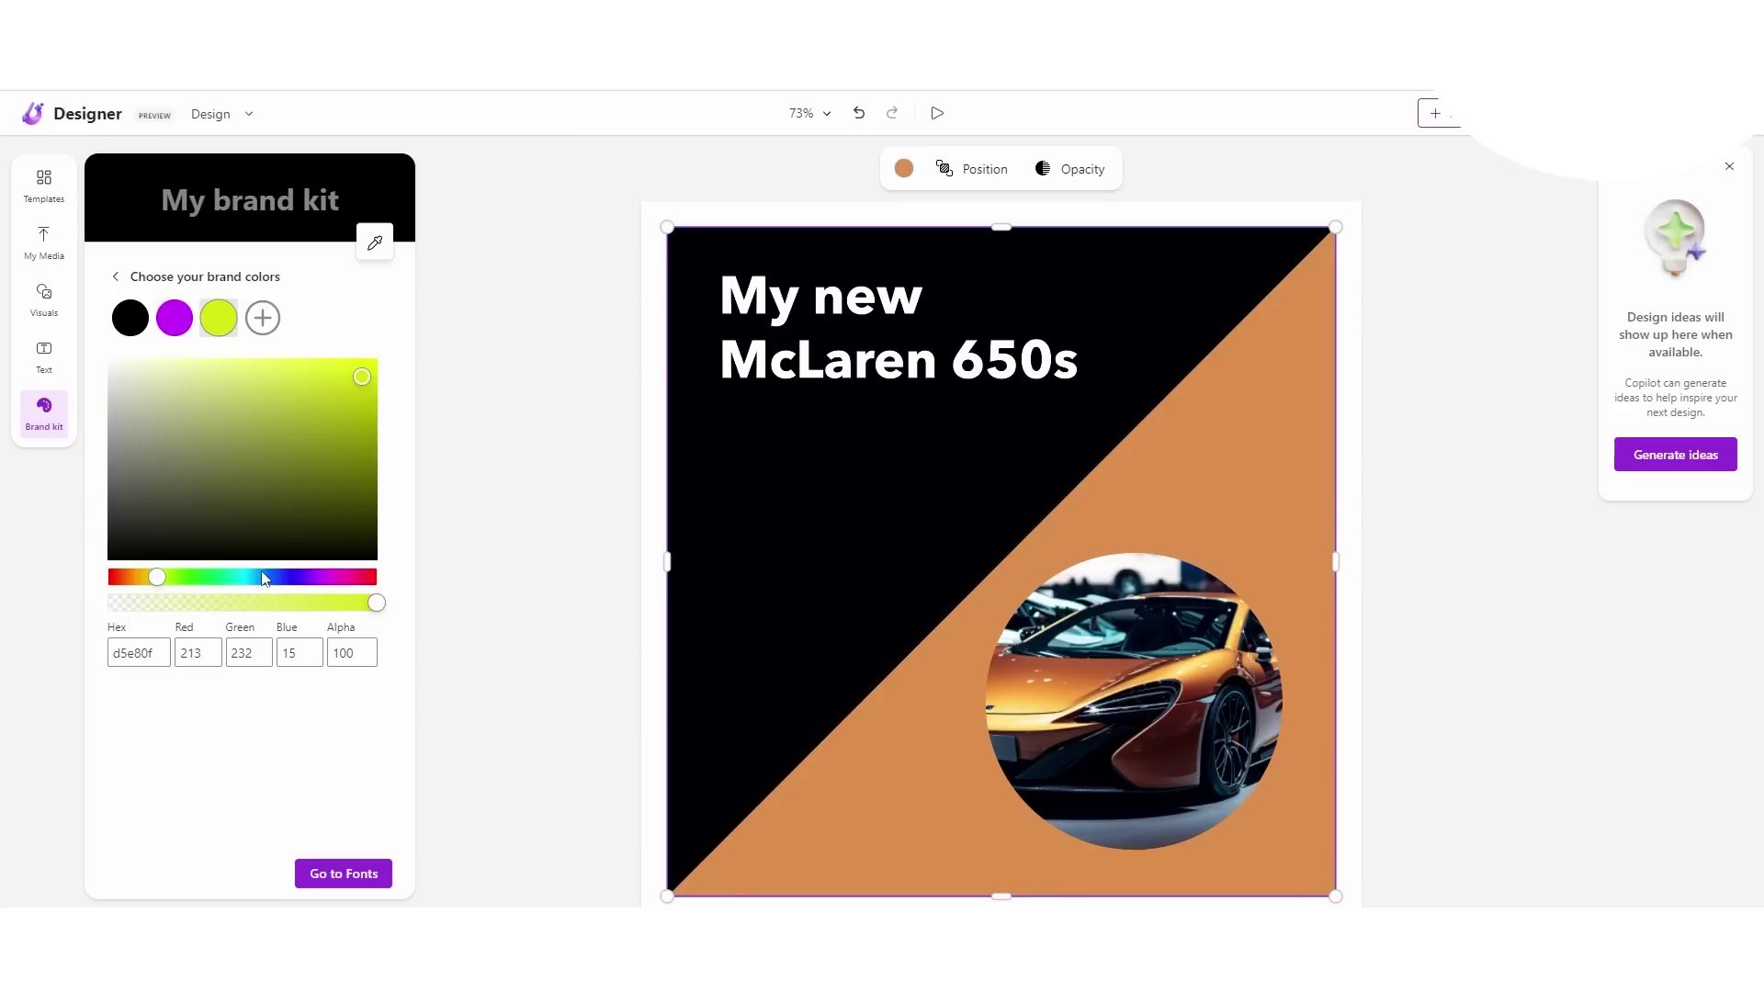
left_click(125, 522)
left_click(263, 318)
left_click(332, 577)
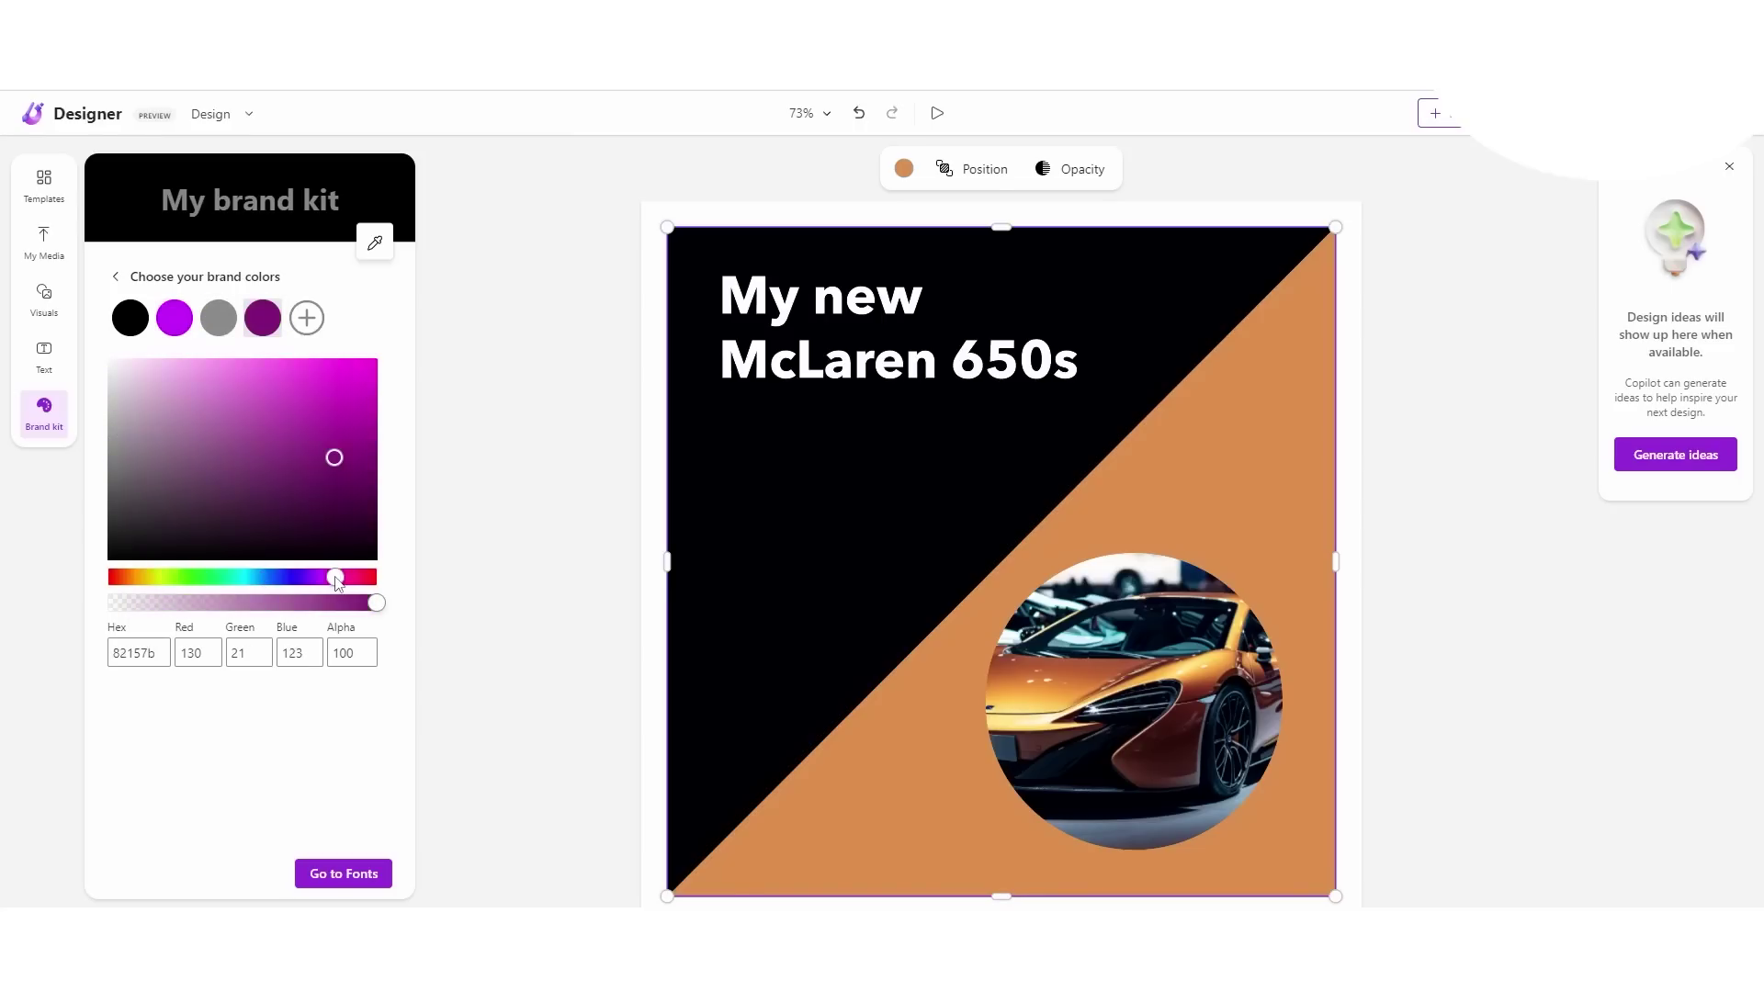
left_click(202, 358)
Step: Choose the brand kit's heading font, trying Avenir Next LT Pro before settling on Roboto Black
left_click(344, 872)
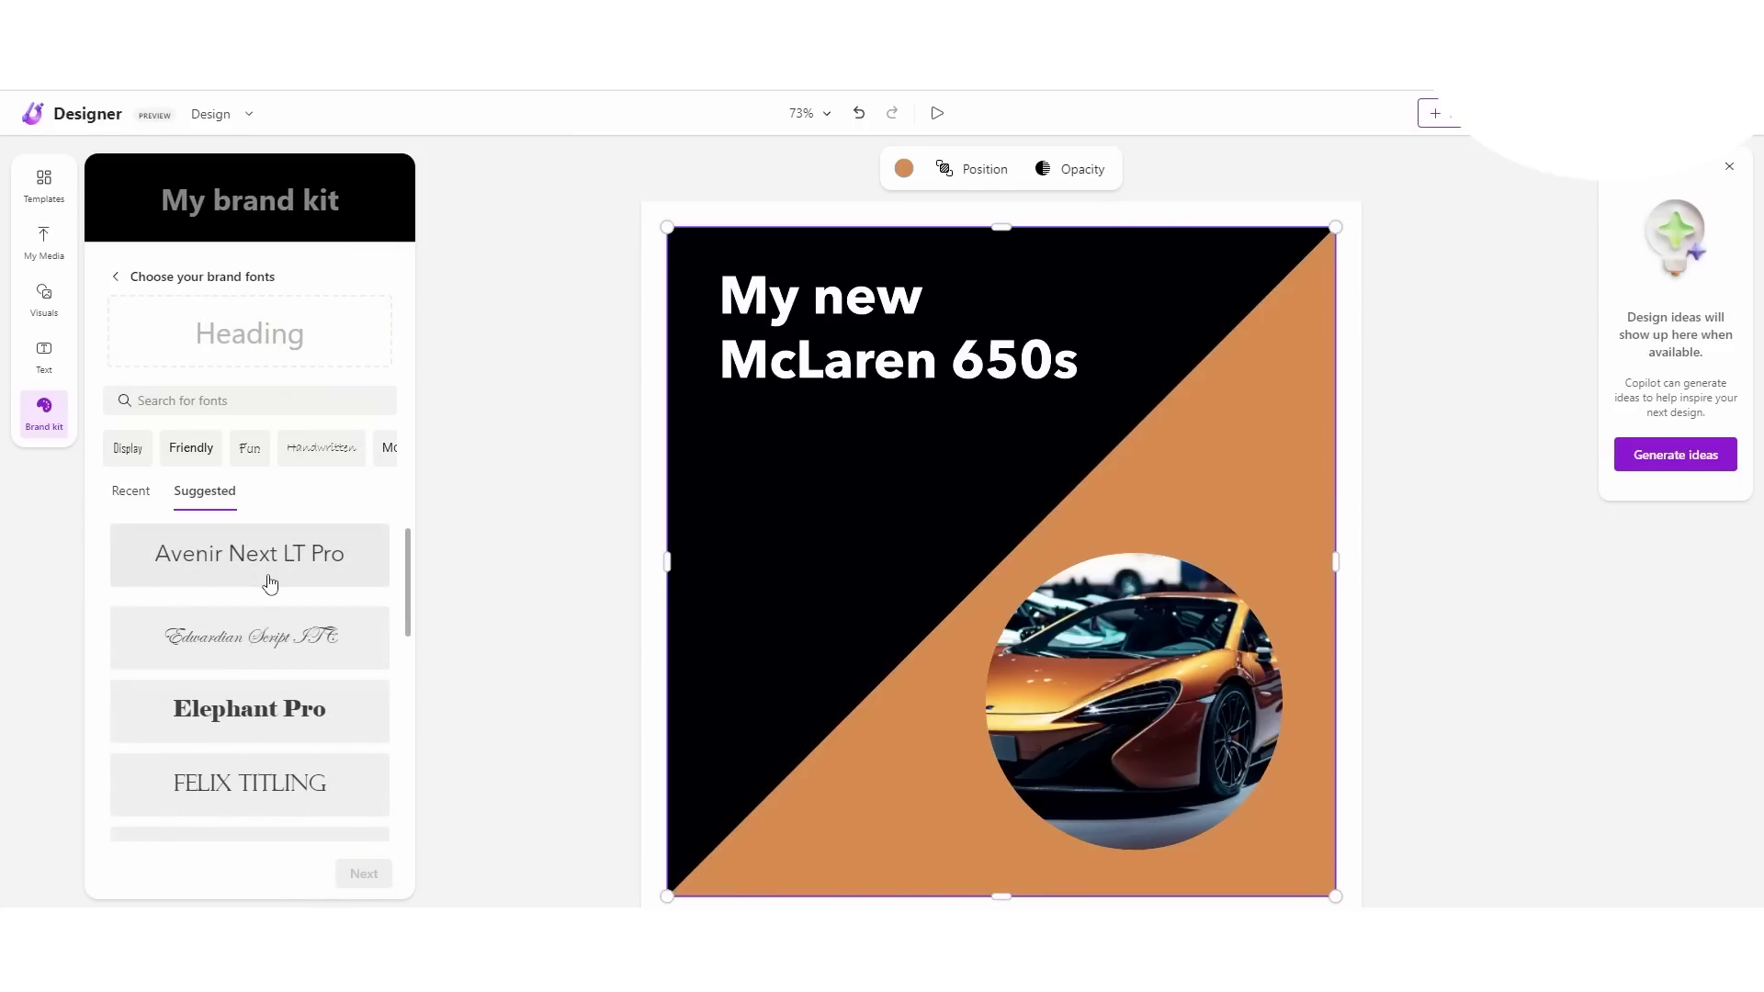
left_click(269, 584)
scroll(340, 755, "down", 3)
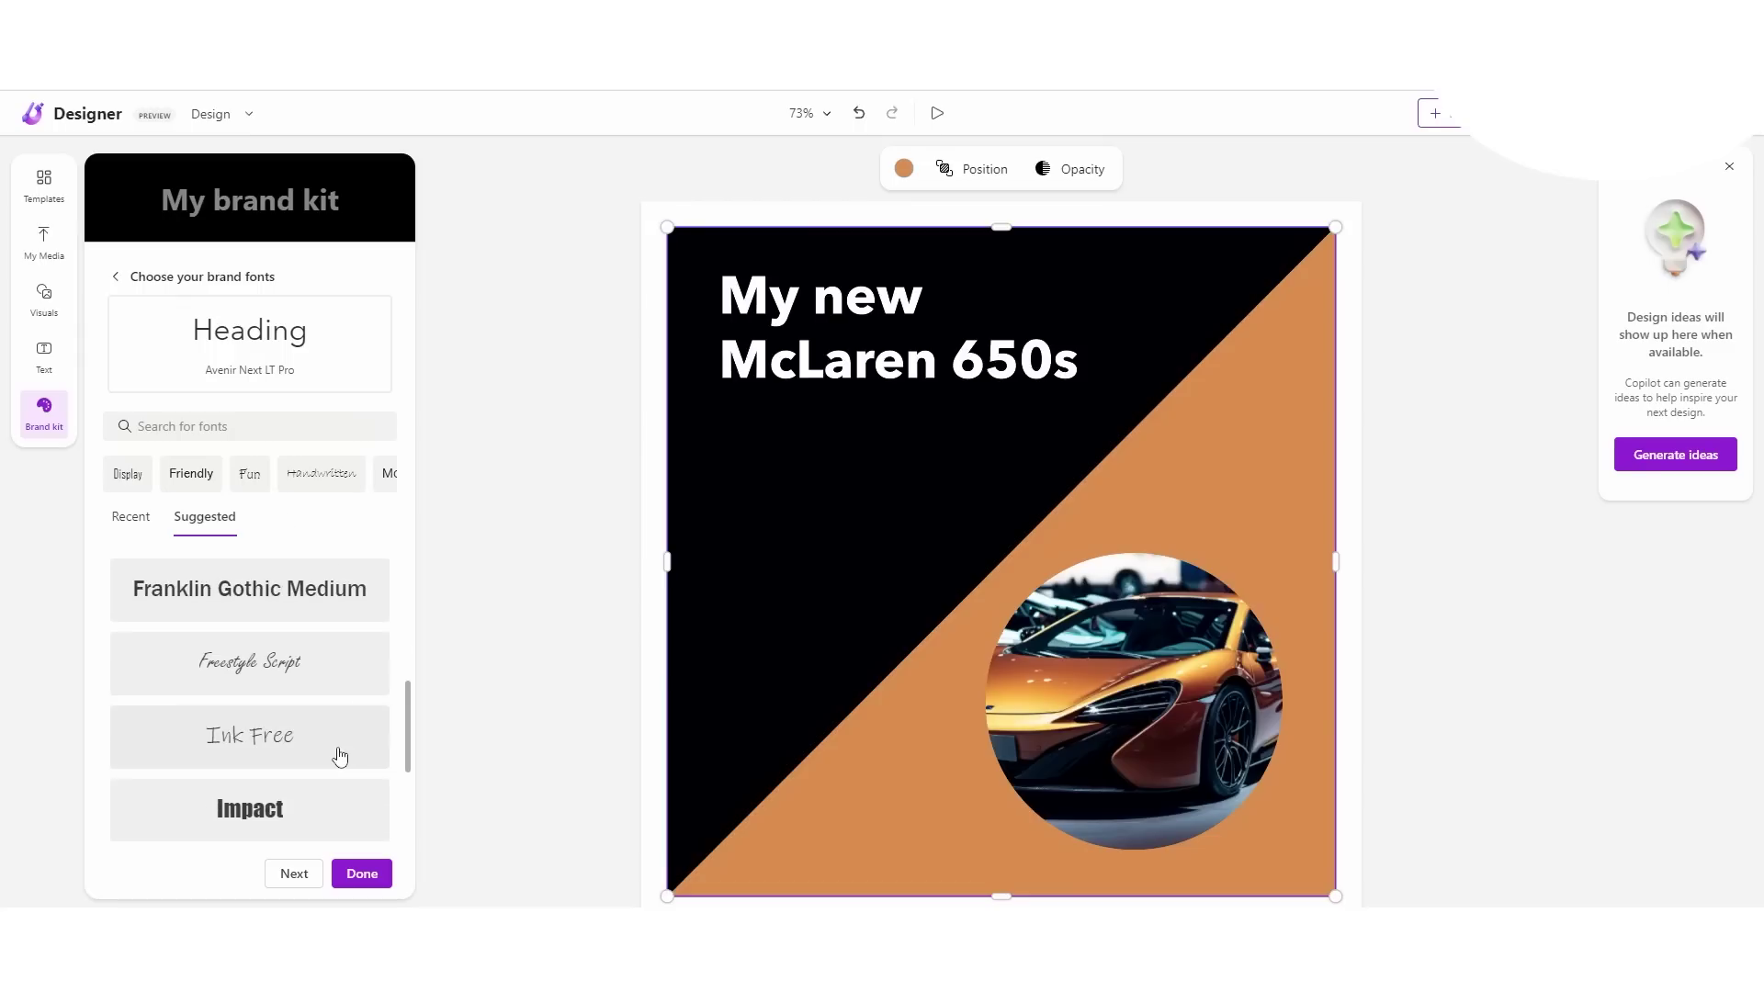
scroll(330, 740, "down", 6)
scroll(329, 708, "up", 5)
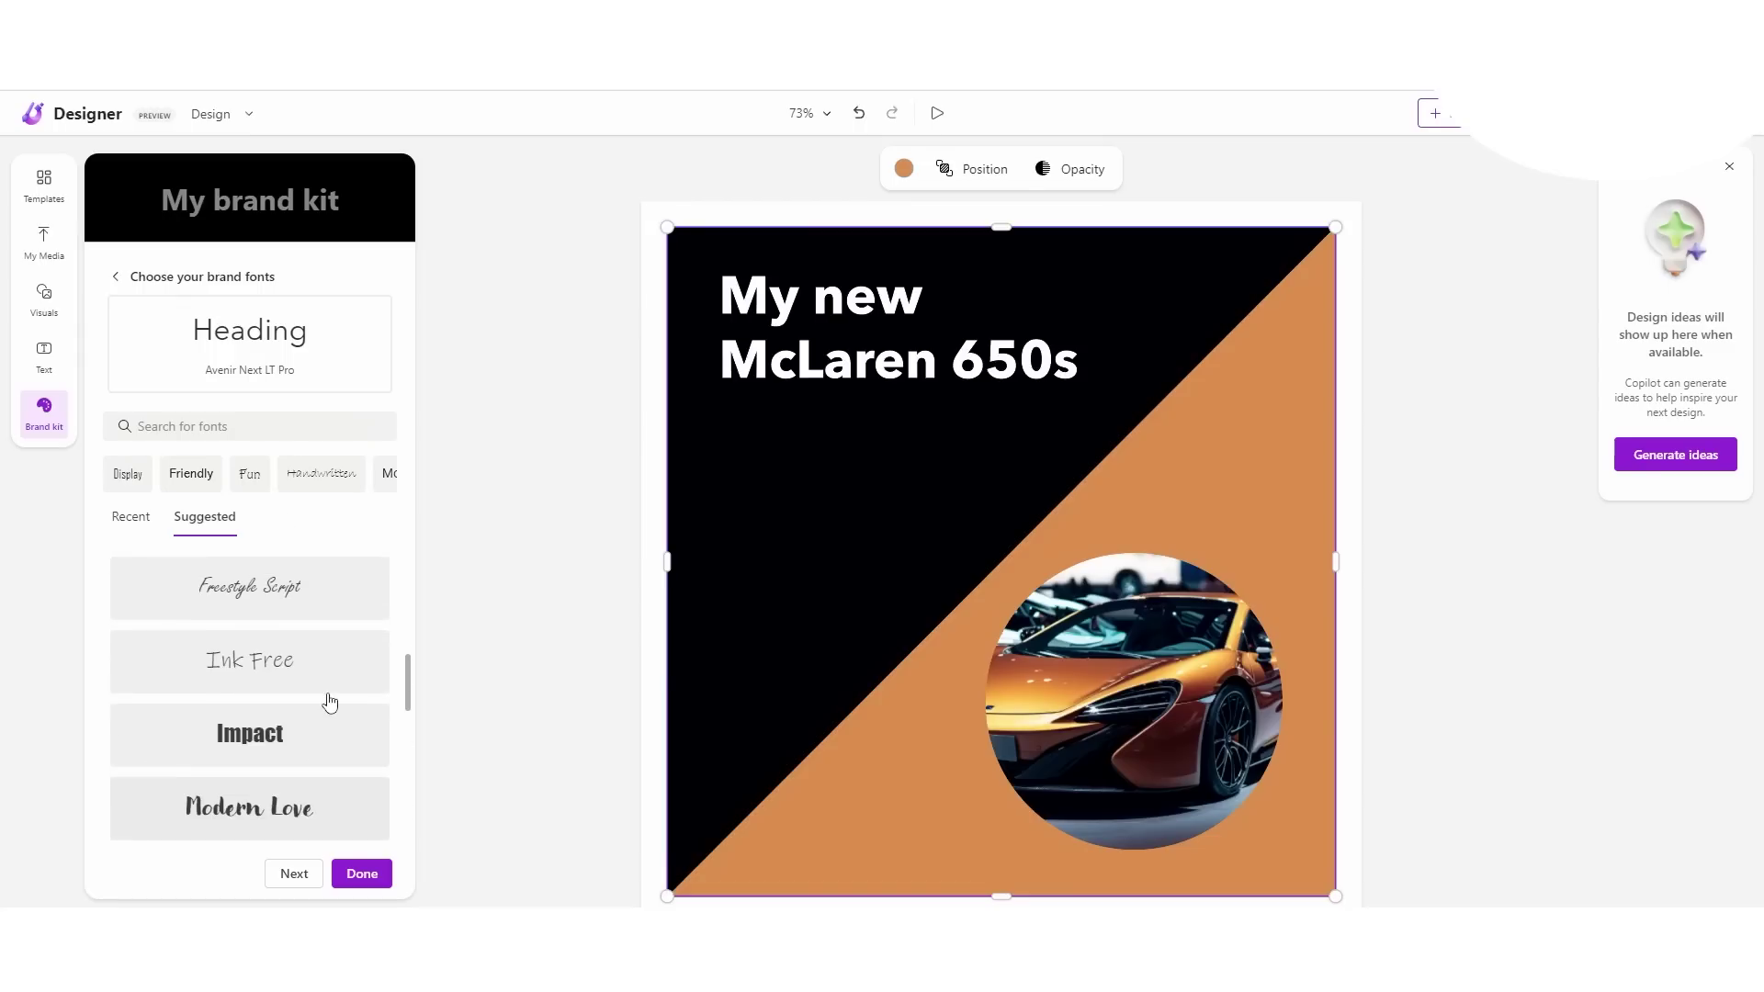
scroll(329, 703, "up", 2)
left_click(133, 516)
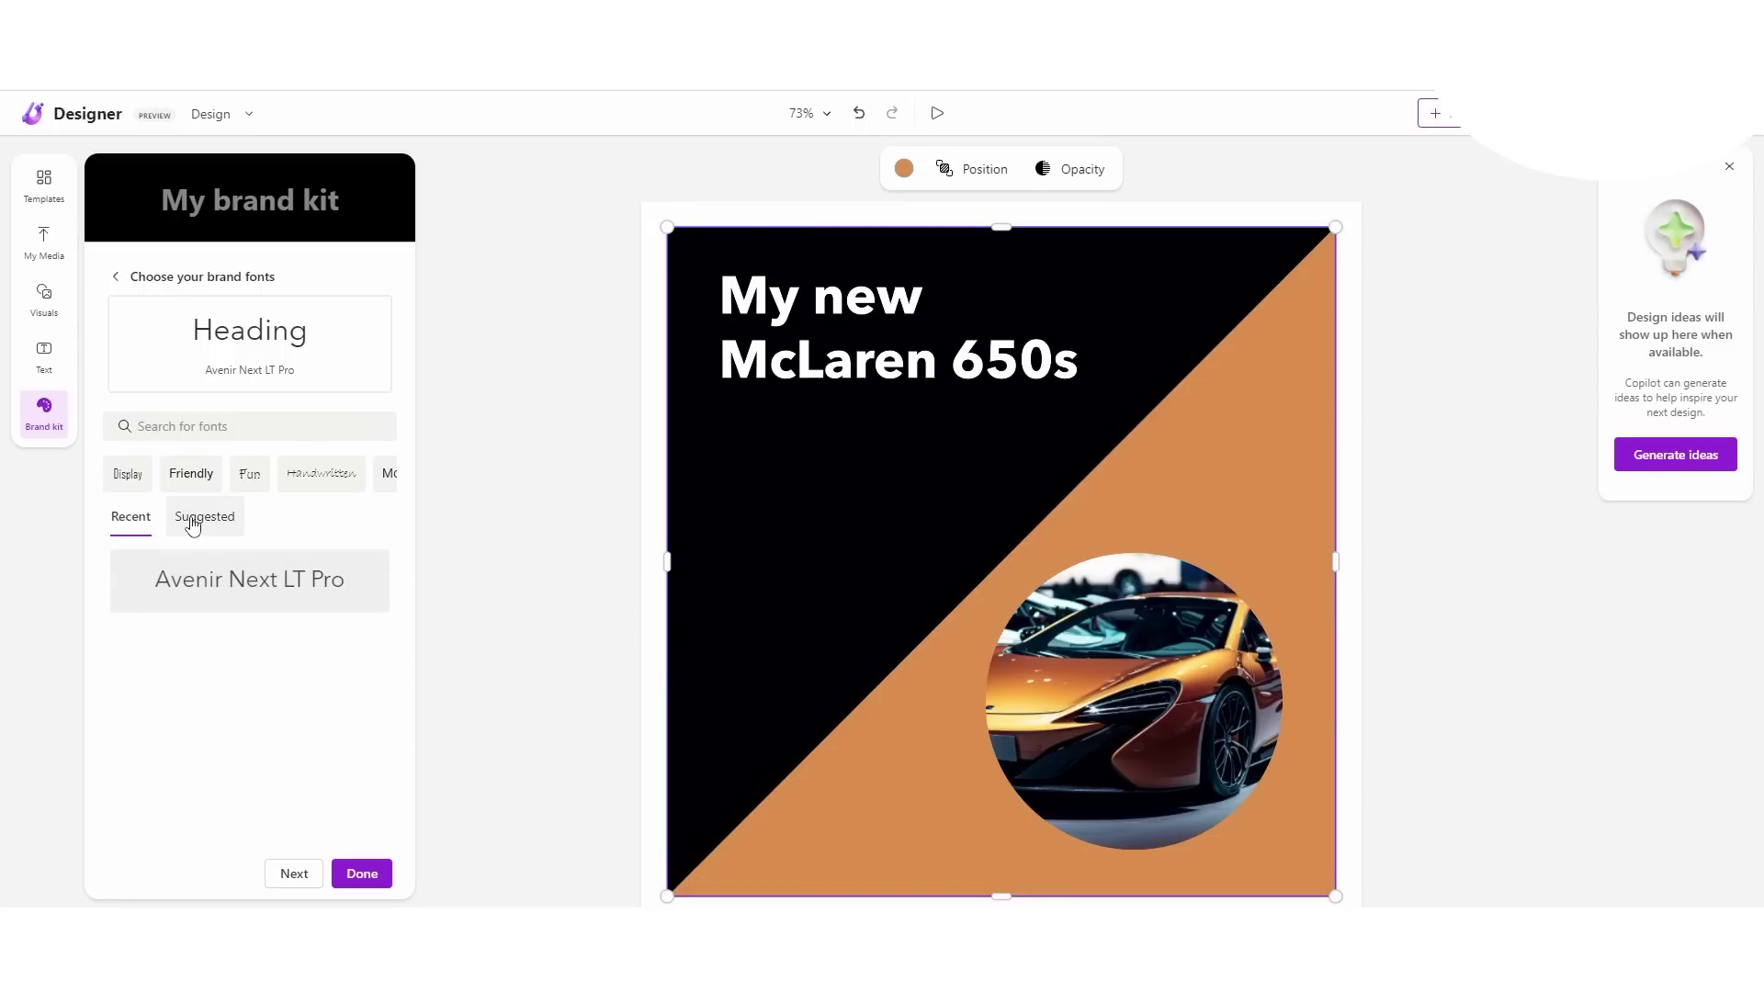
left_click(192, 519)
scroll(287, 692, "down", 5)
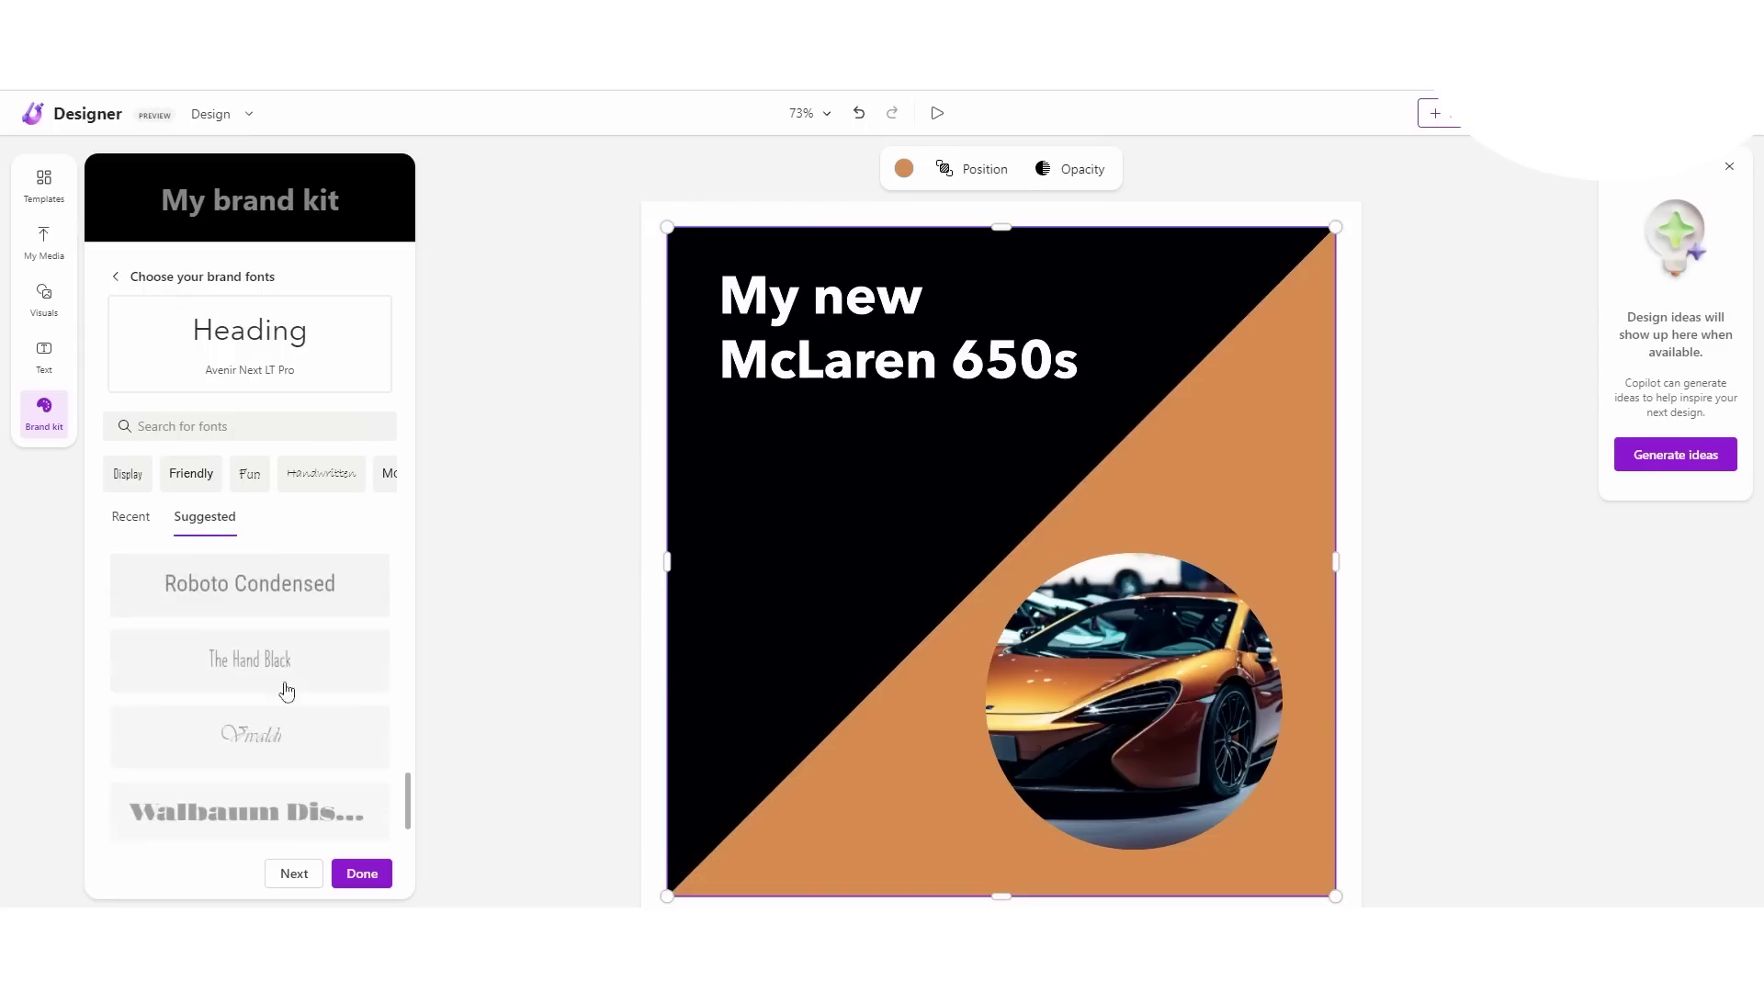
scroll(287, 691, "up", 3)
left_click(276, 773)
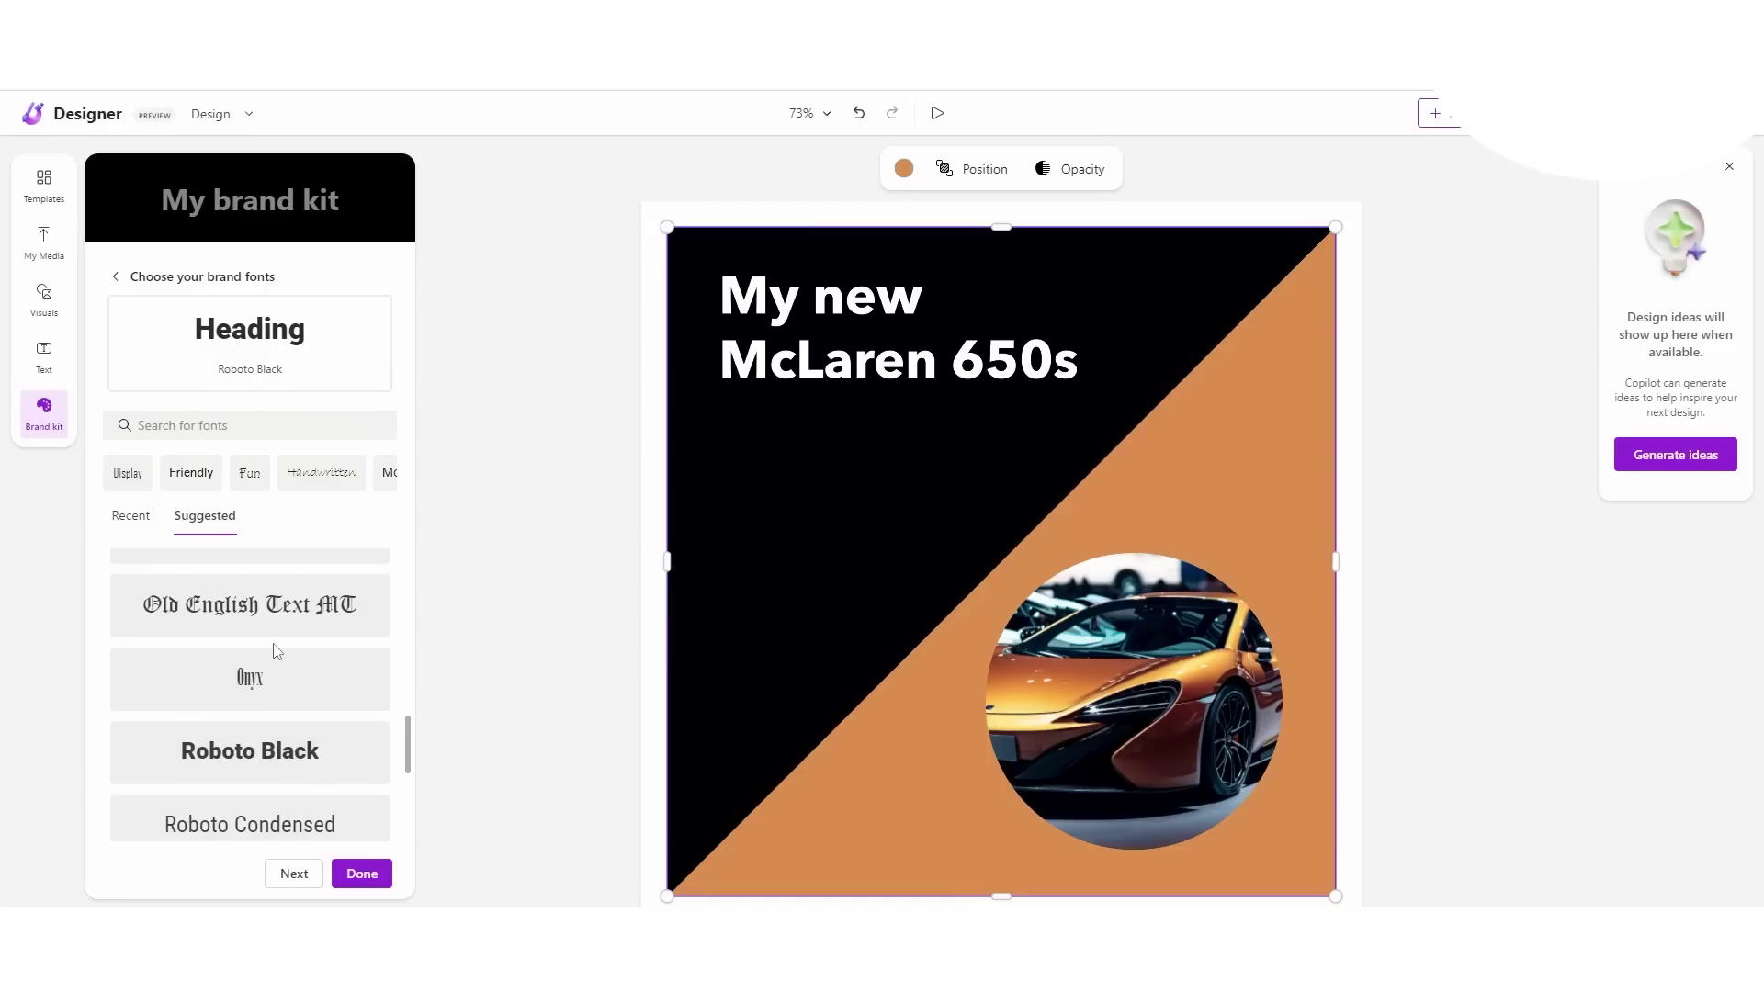
Step: Finish the font selection, save the brand kit and apply it to the McLaren design
left_click(361, 873)
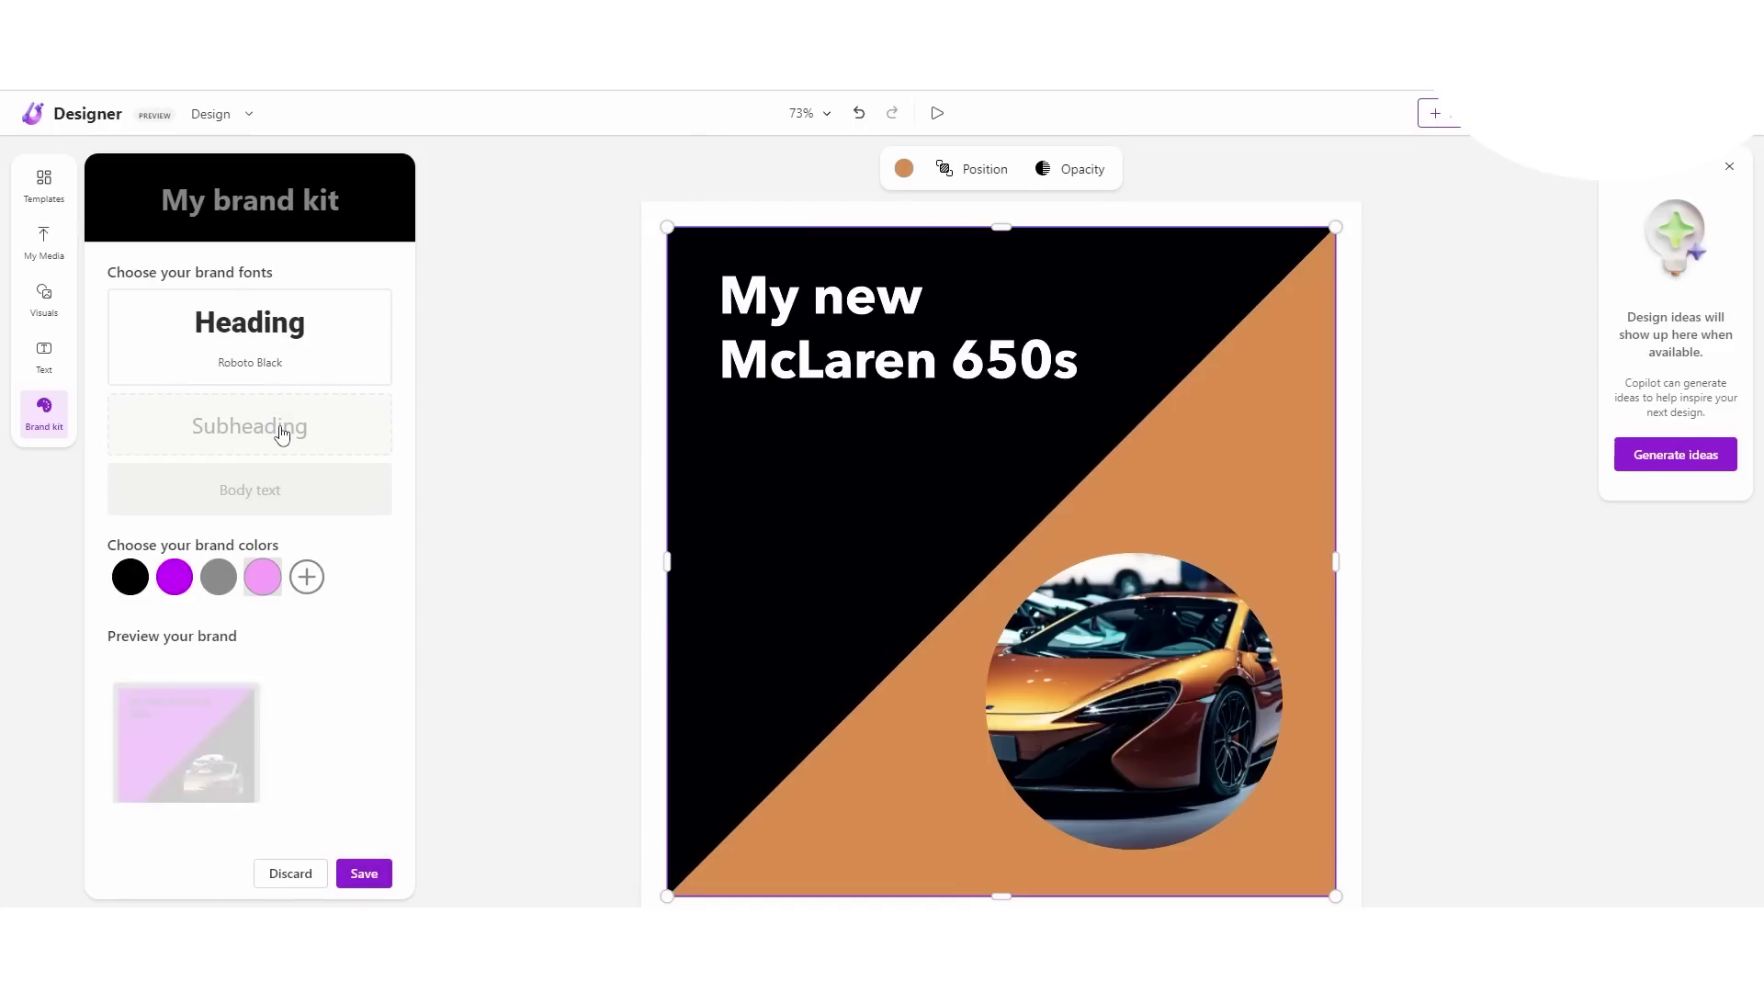
left_click(357, 871)
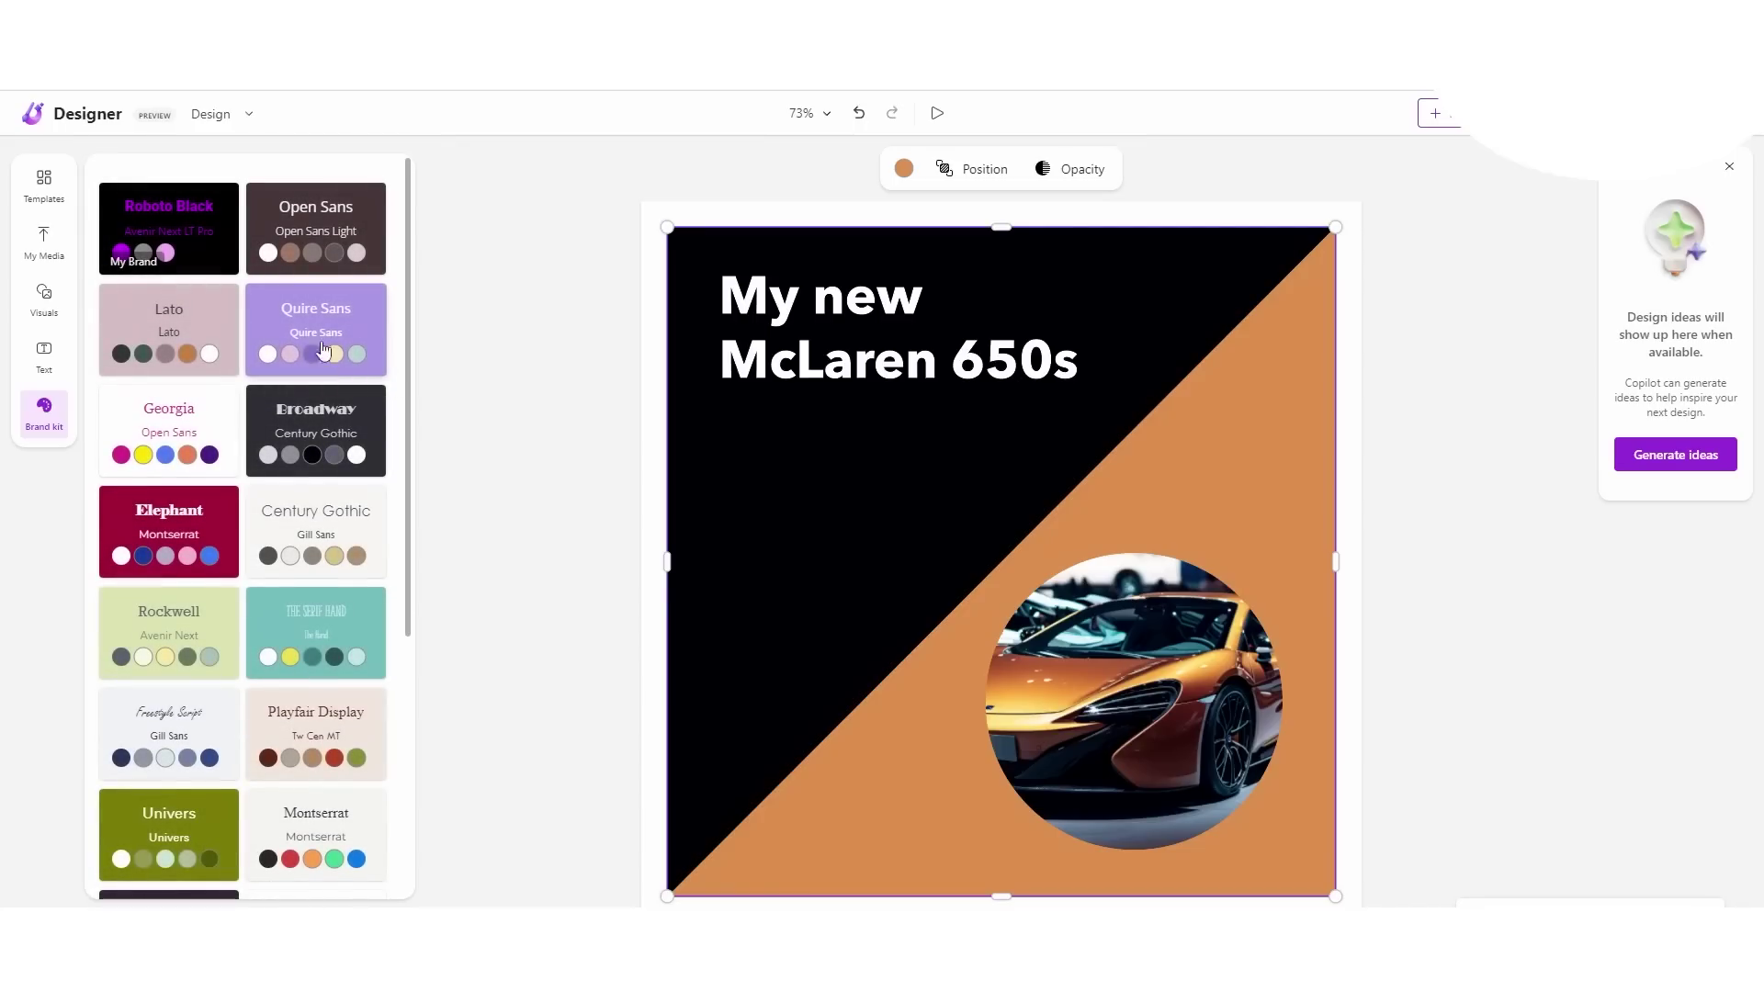
left_click(220, 266)
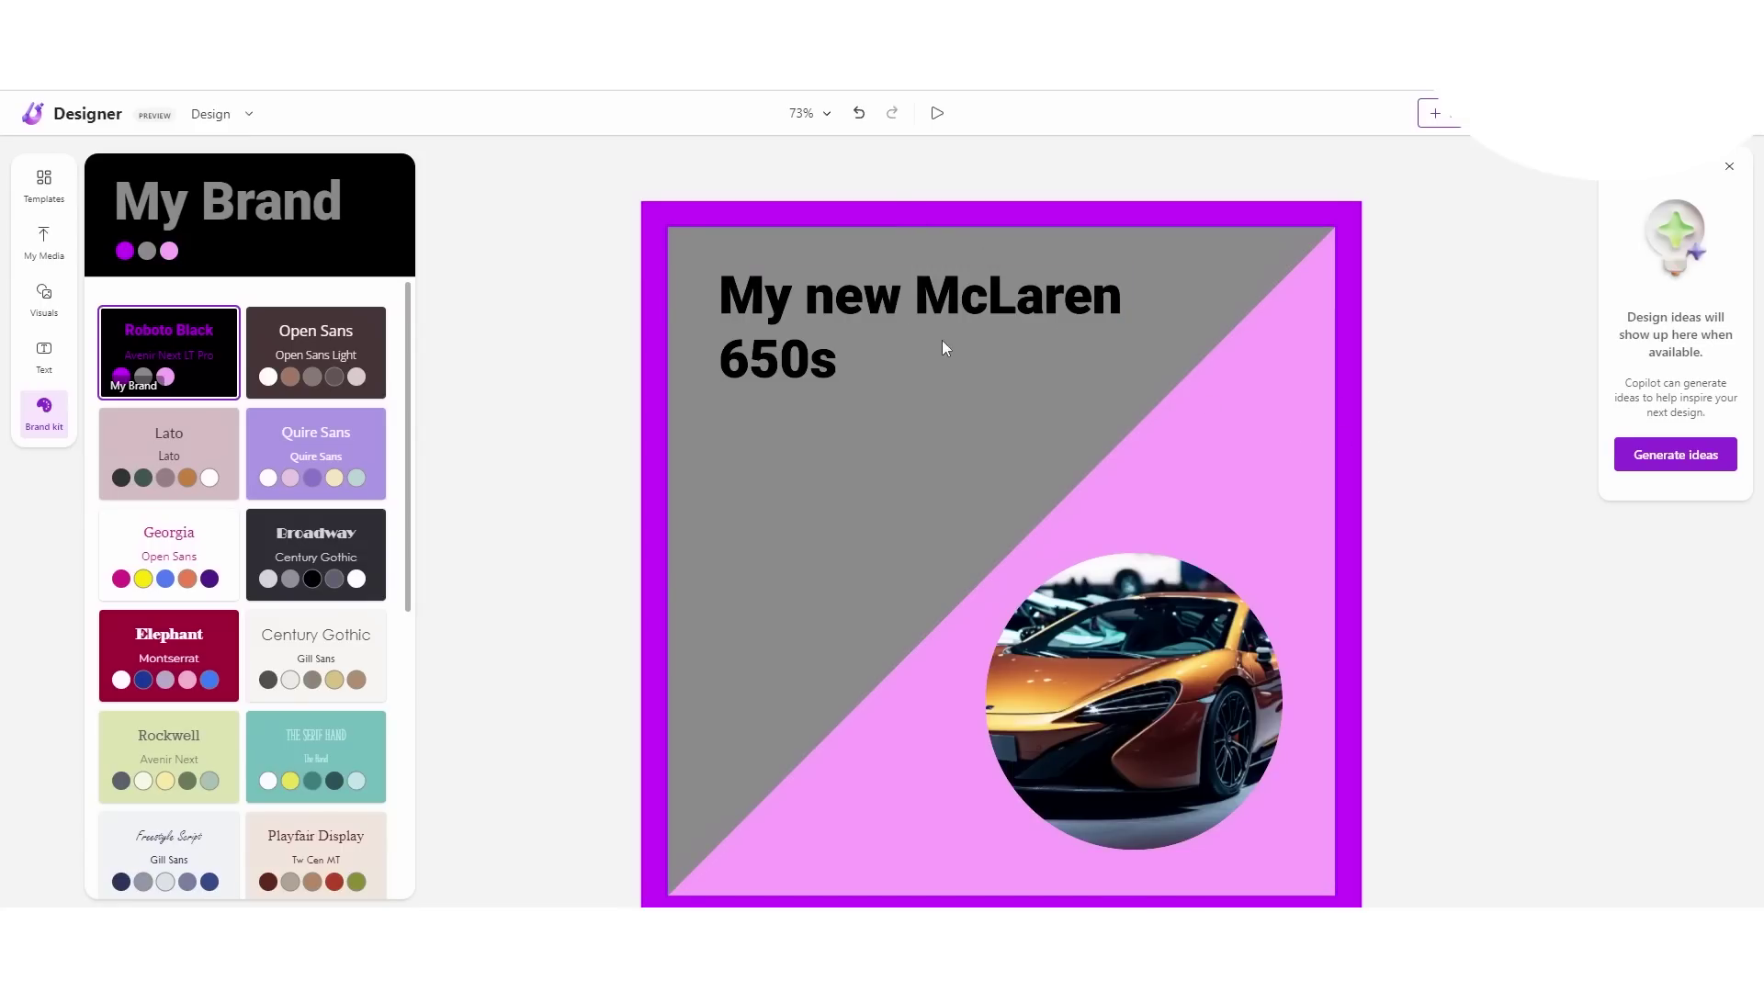
Step: Cycle the McLaren design's outer background through three inspired color suggestions, ending on the pale grey-green
left_click(1279, 305)
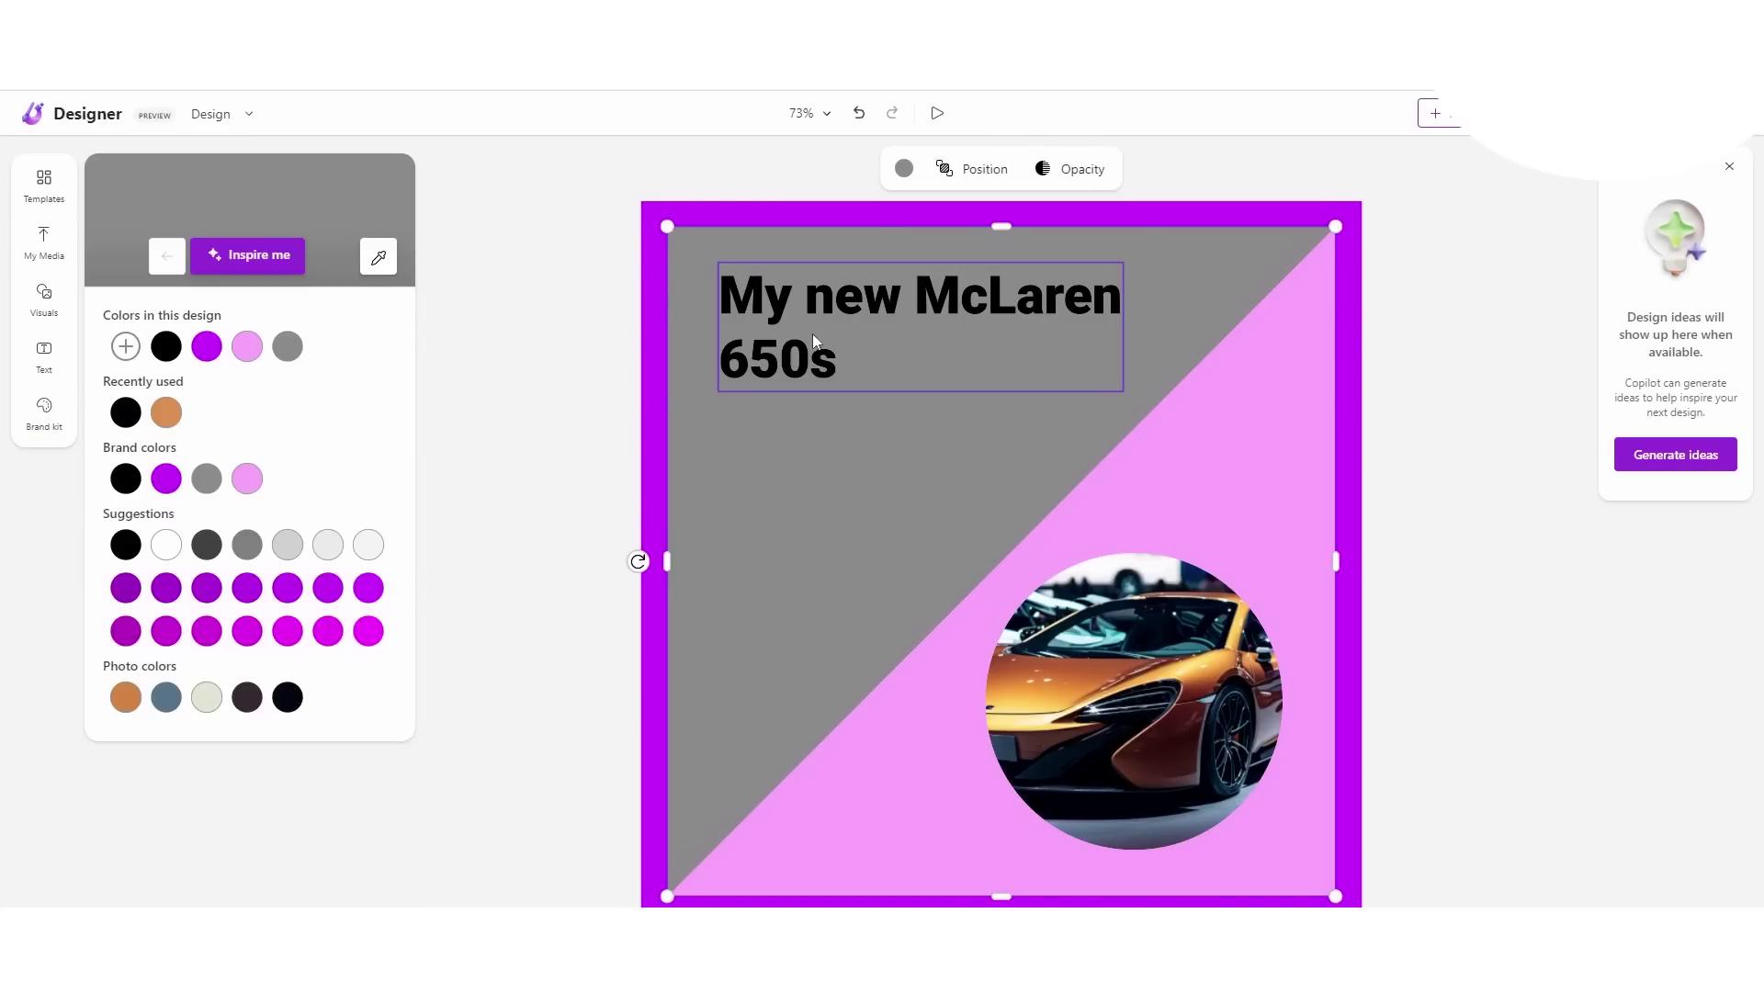
left_click(243, 261)
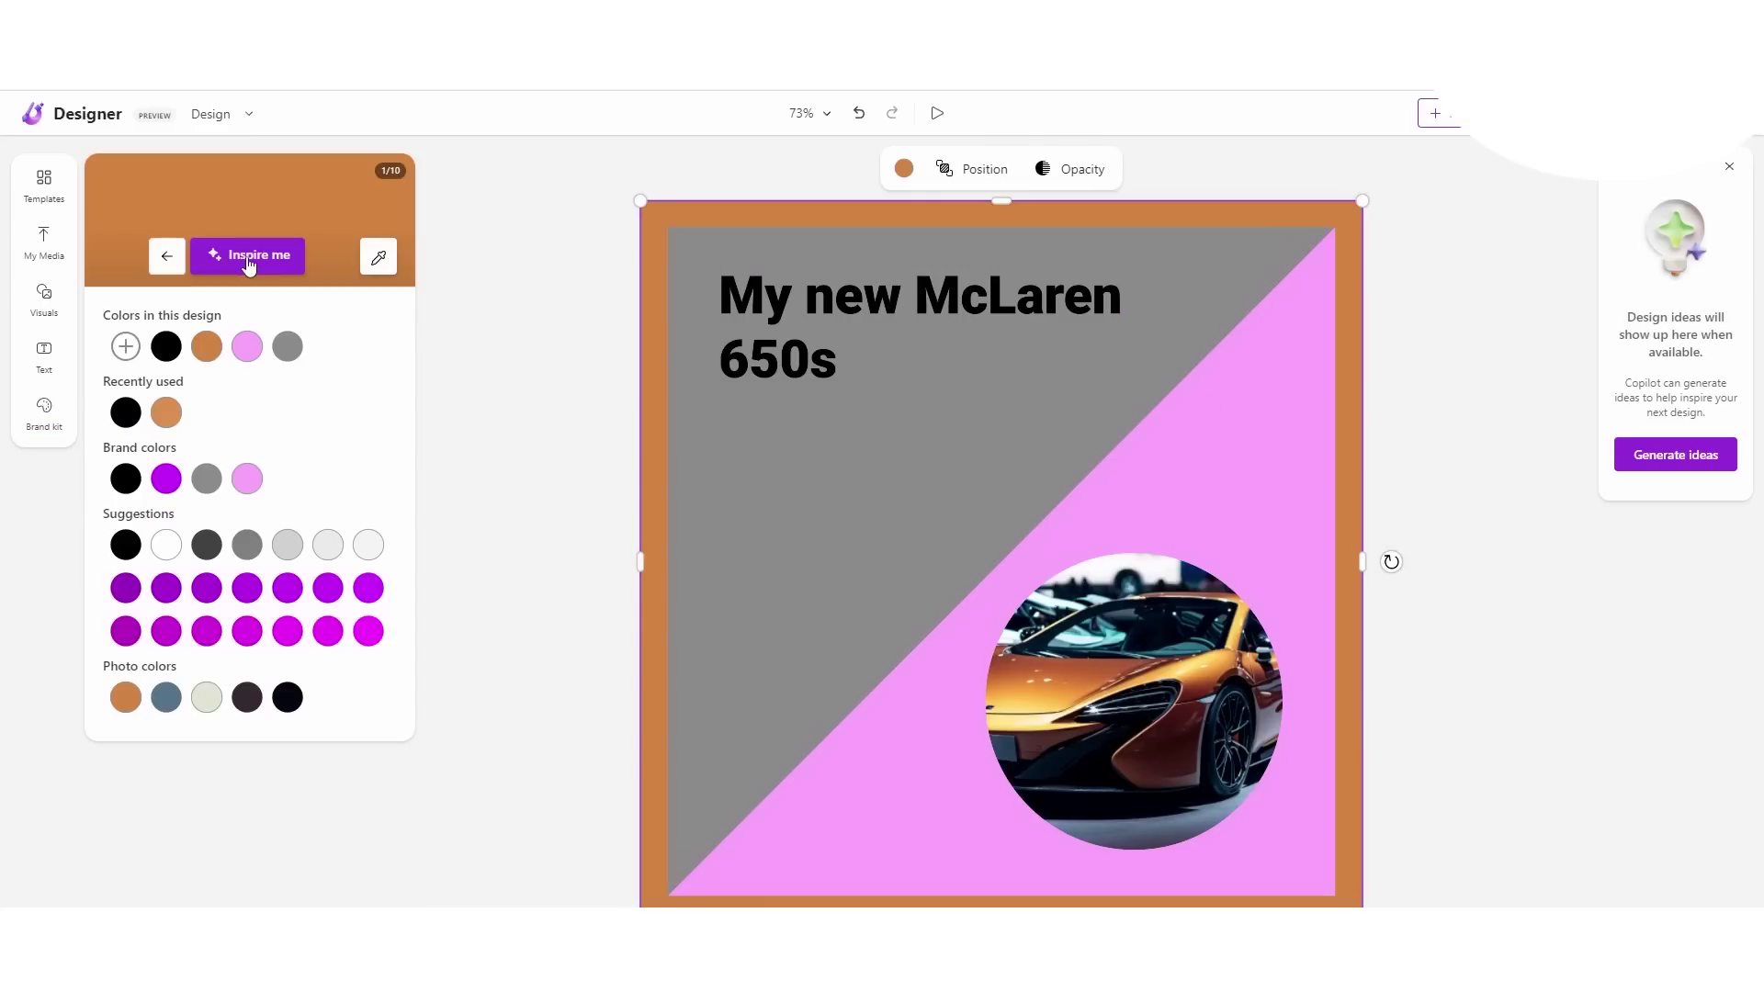
left_click(273, 262)
left_click(292, 268)
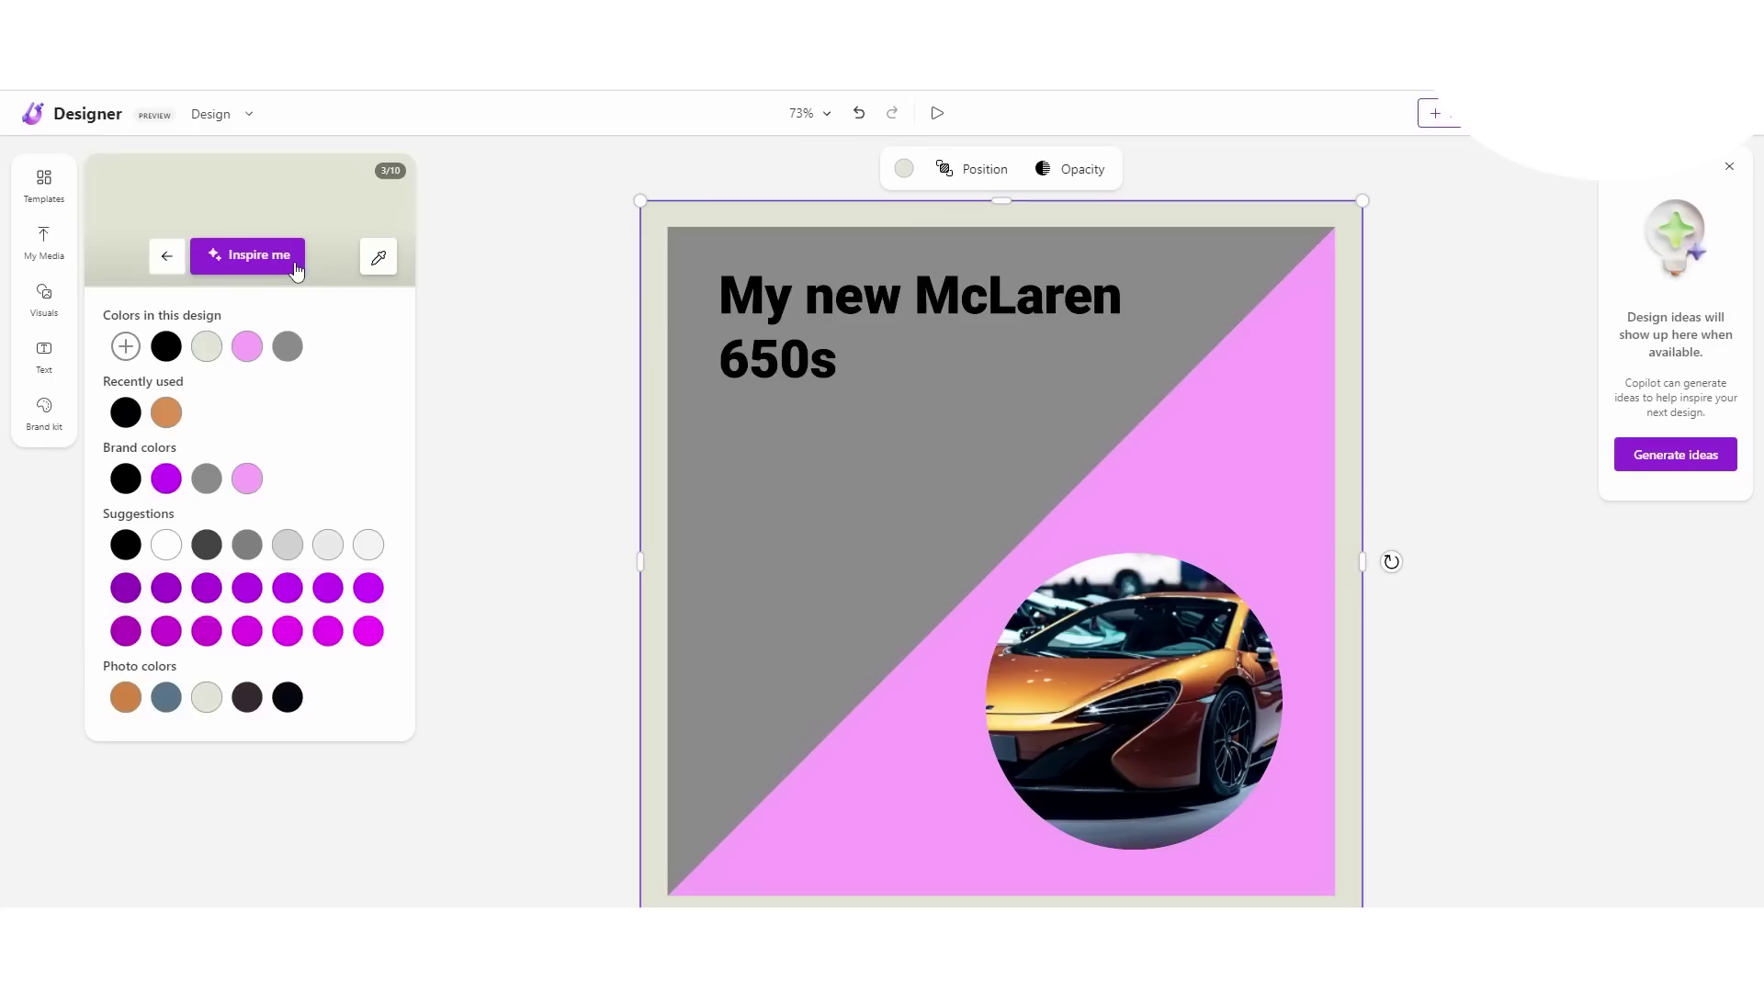
Step: Replace the McLaren design with the "spring opening" template, cancelling any further replacement prompt
left_click(48, 306)
left_click(44, 241)
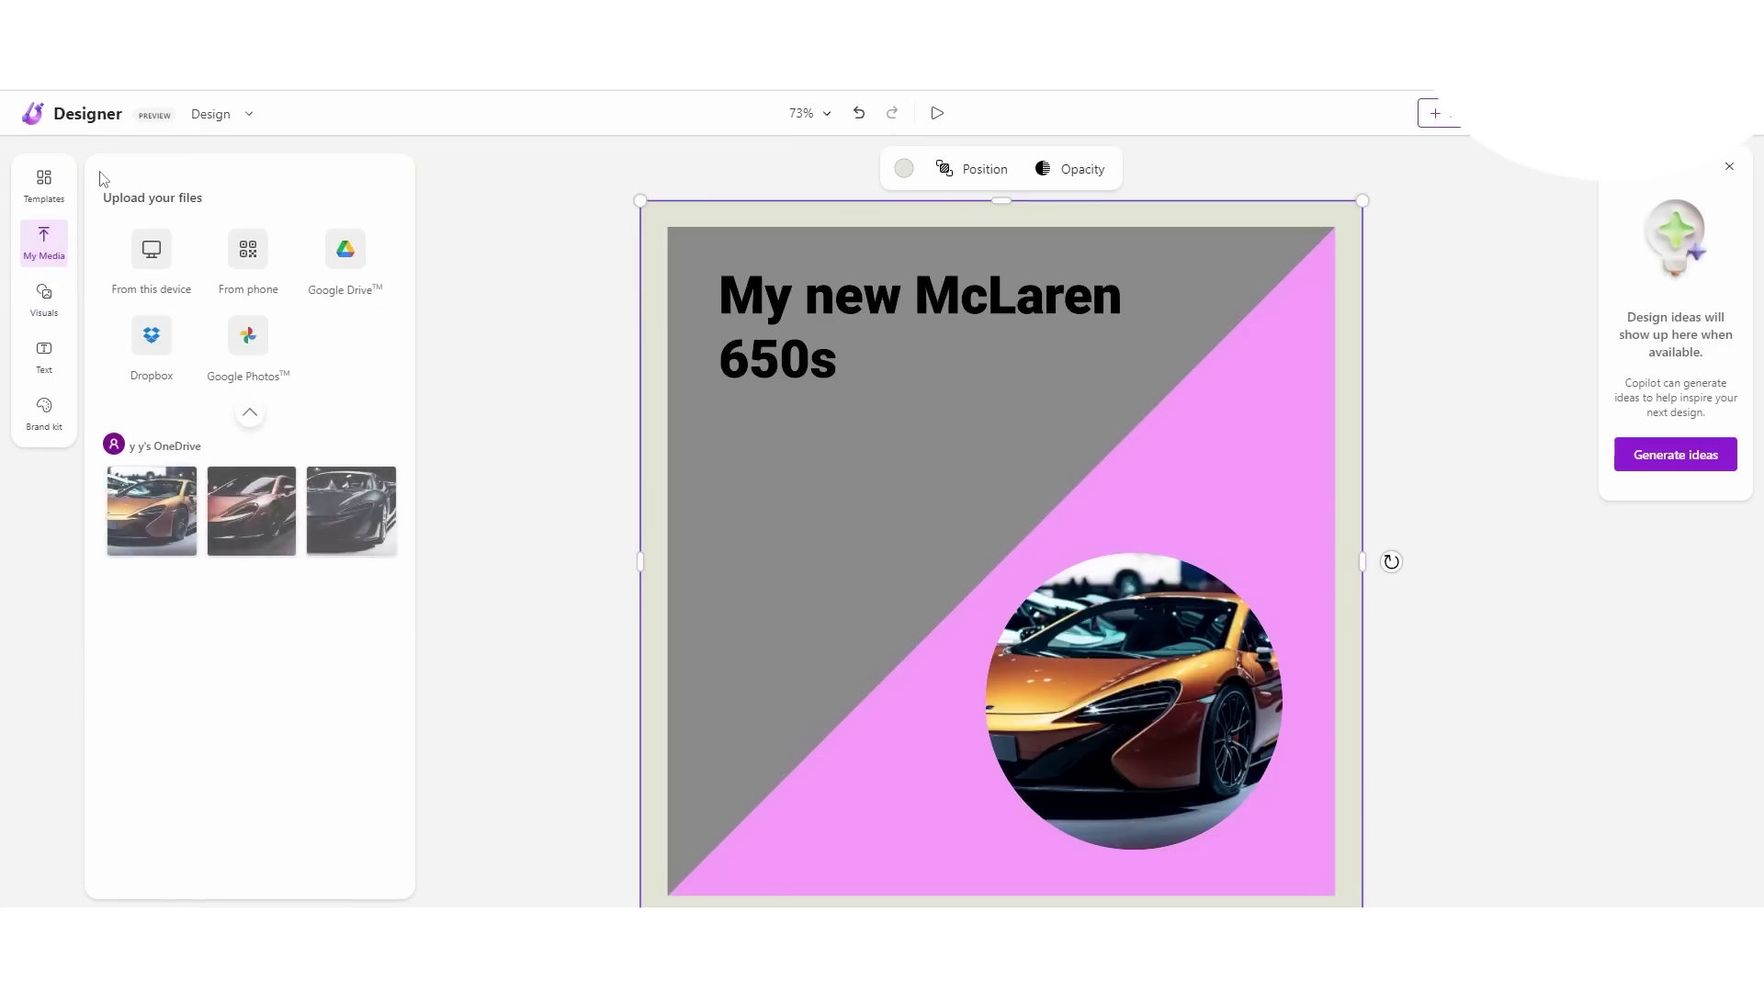
left_click(44, 184)
scroll(235, 512, "down", 1)
left_click(211, 477)
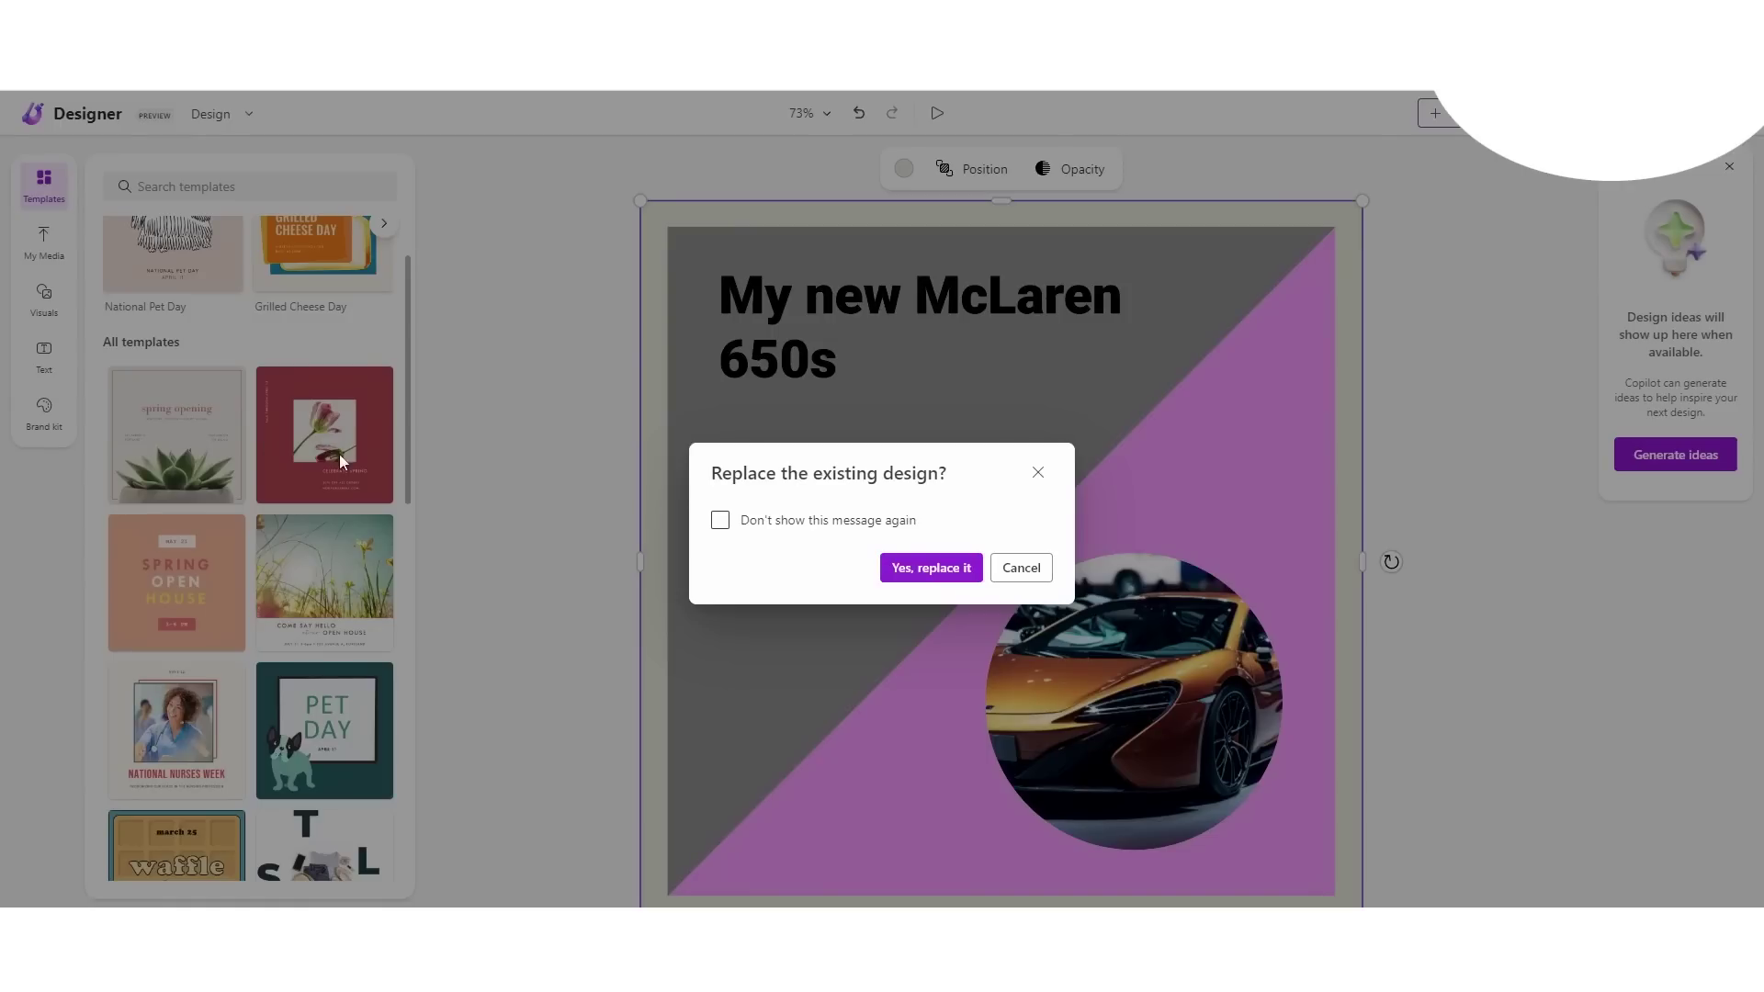
left_click(946, 566)
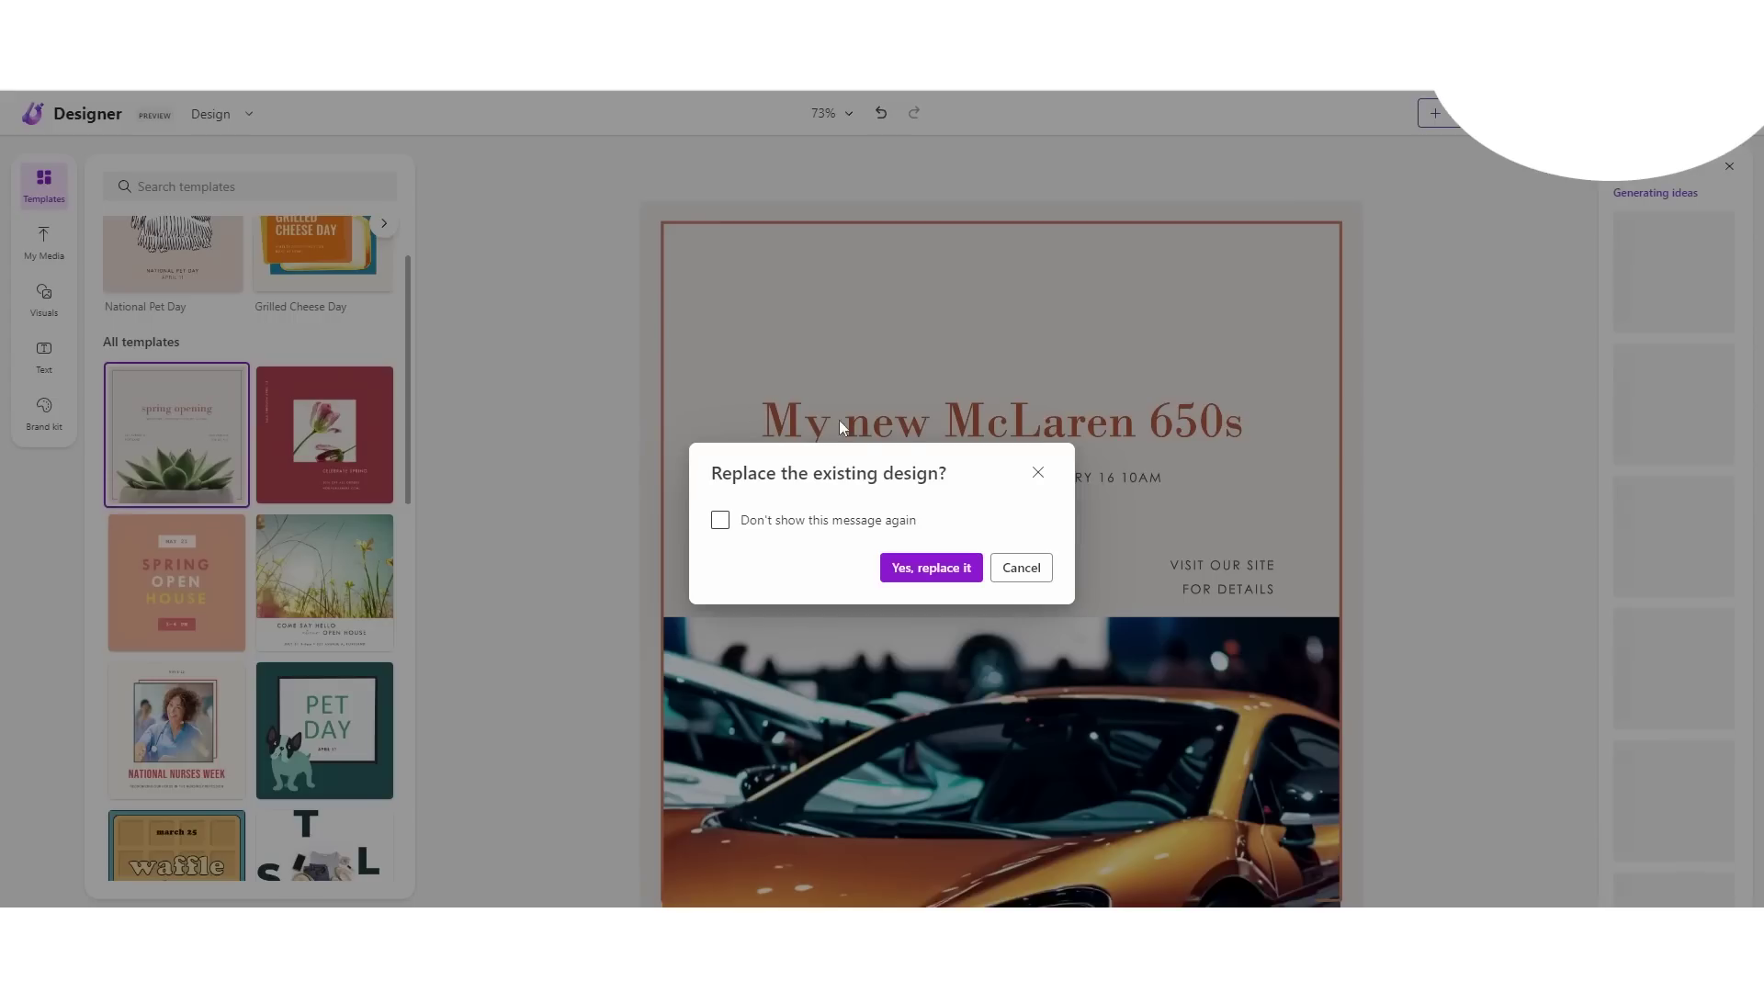
left_click(1020, 567)
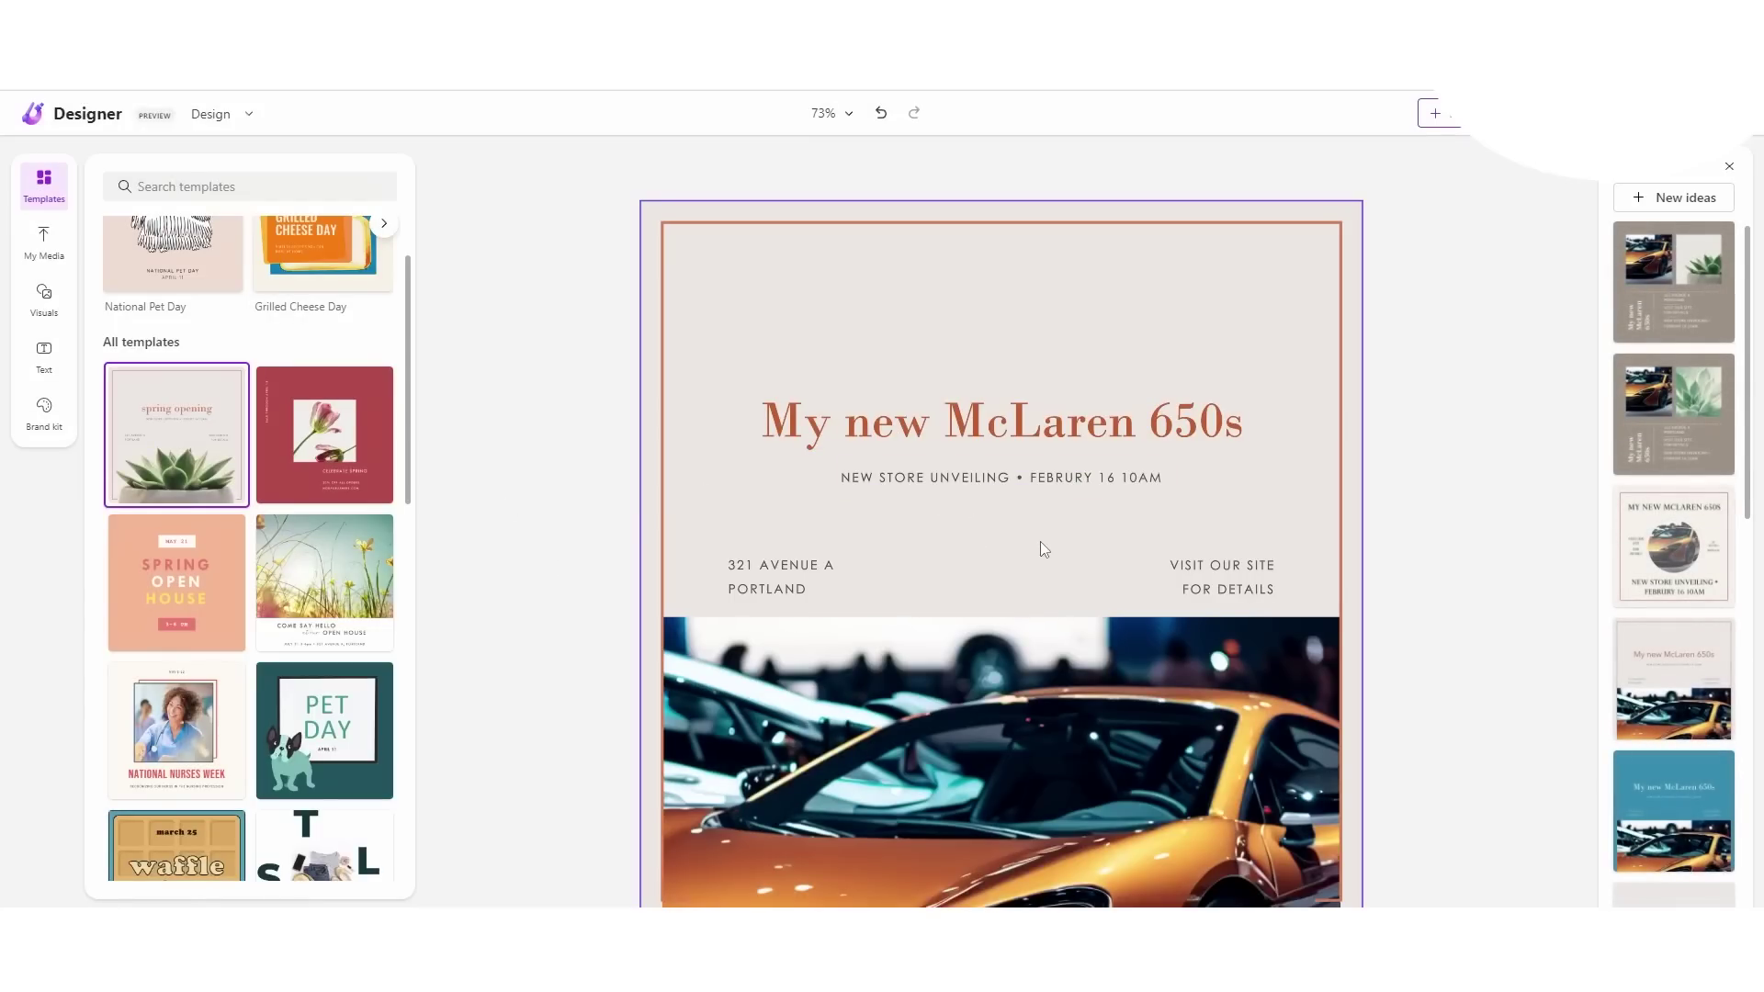
Step: Replace the current design with the purple sunset "Travel Sale" template
scroll(276, 367, "down", 6)
scroll(276, 371, "down", 2)
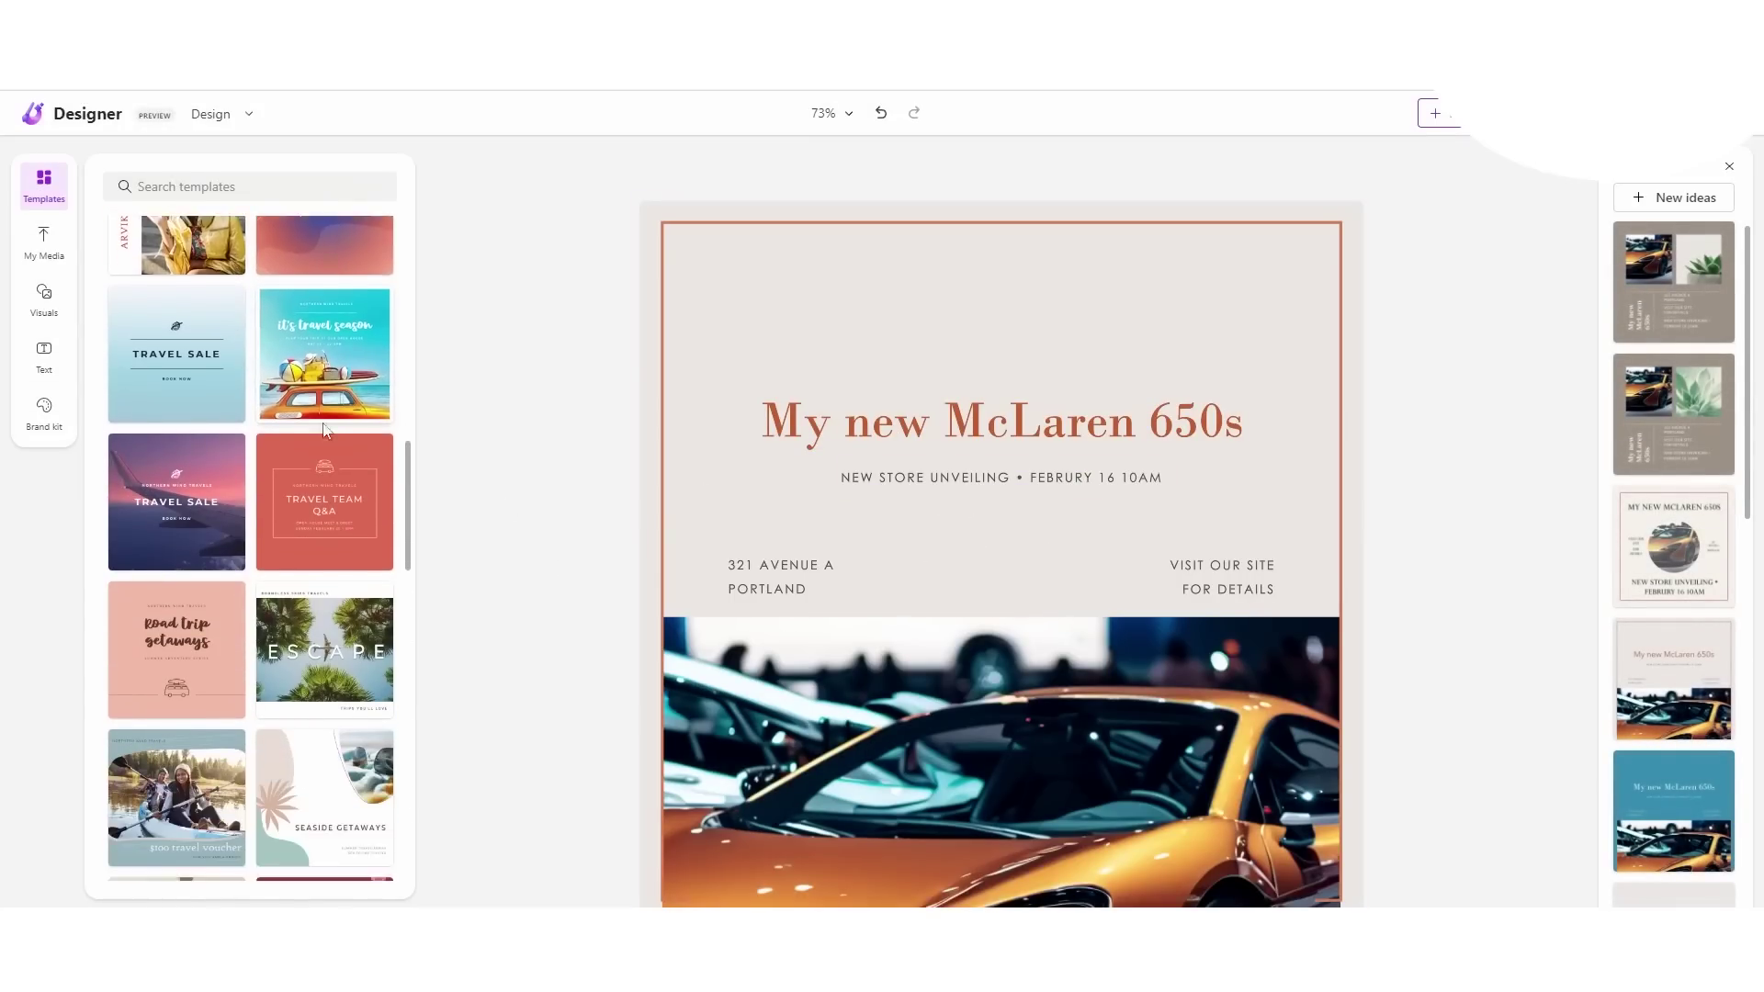
left_click(177, 459)
left_click(963, 569)
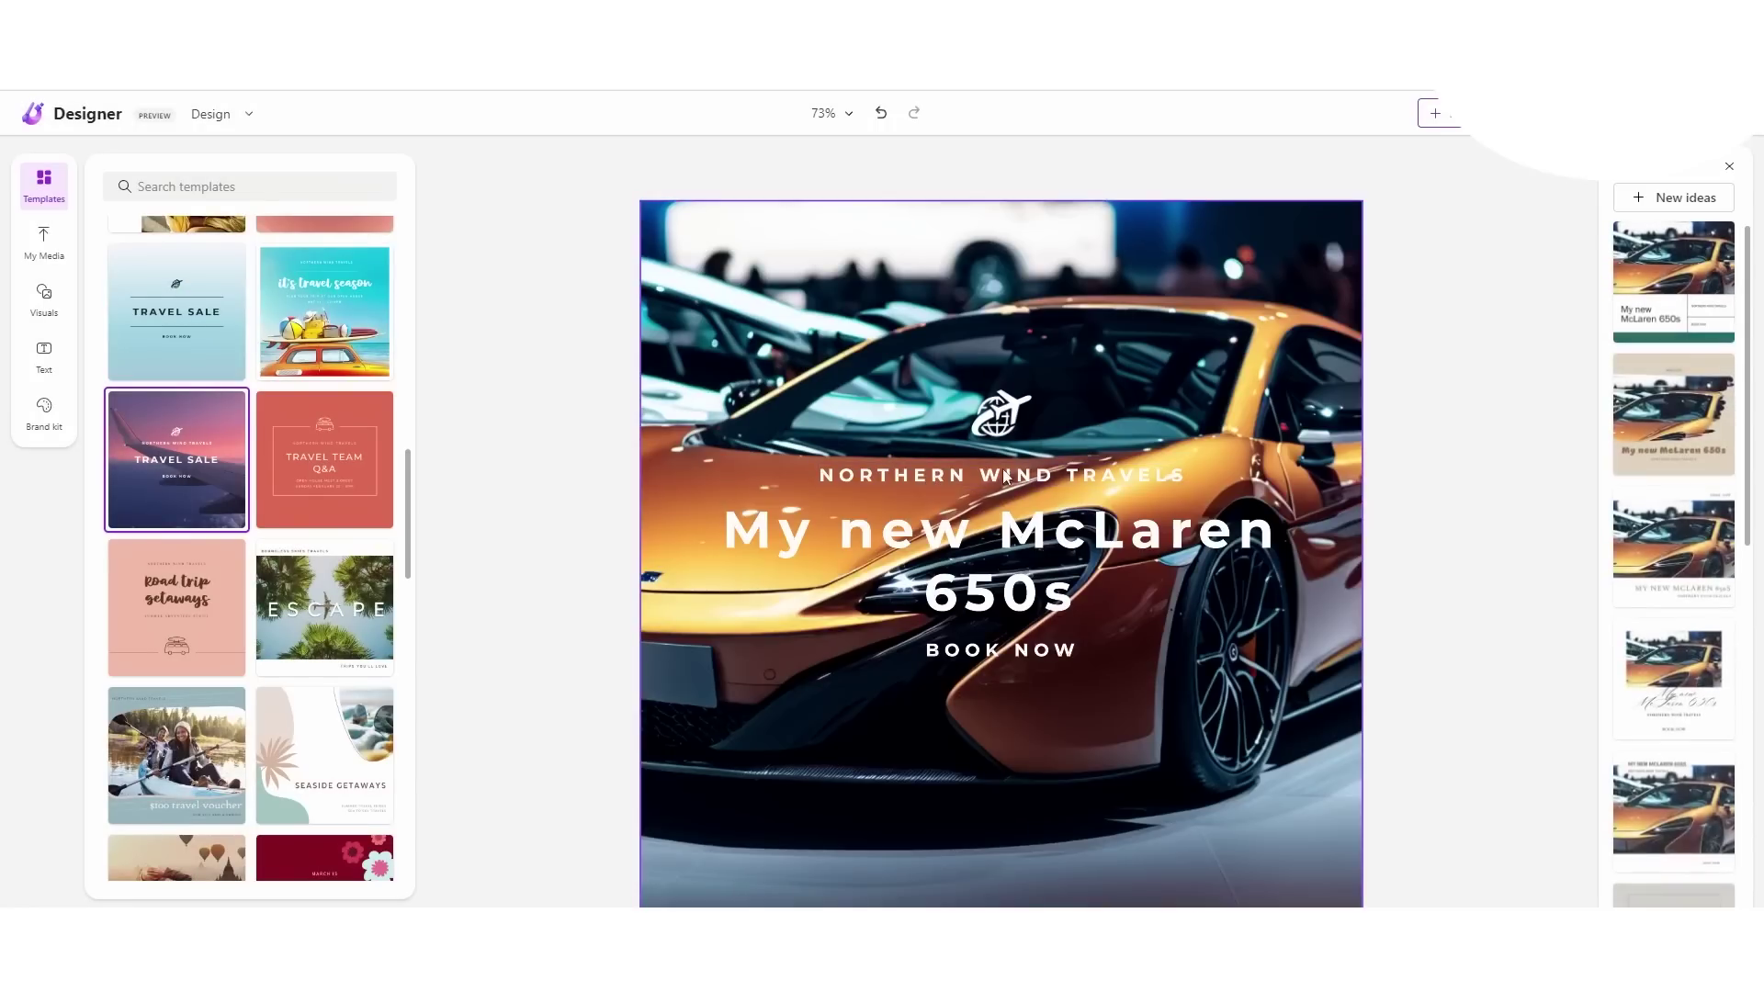
Step: Apply the Blur background effect to the McLaren photo
left_click(863, 322)
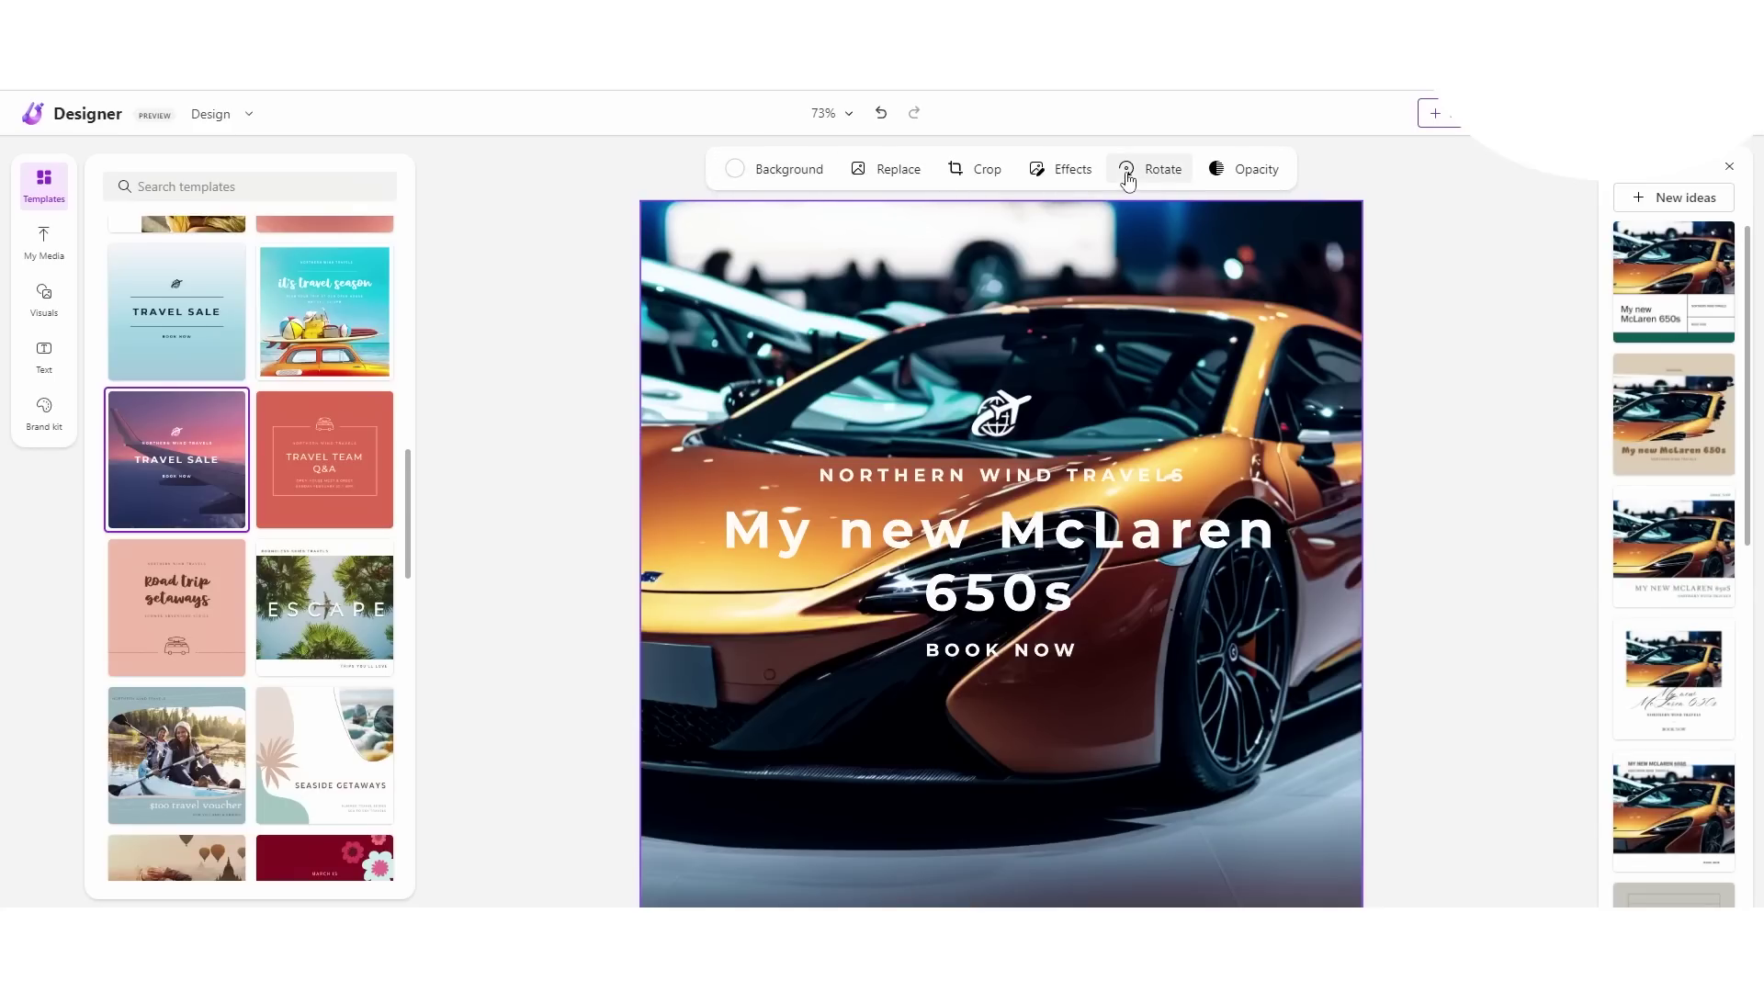
left_click(1061, 169)
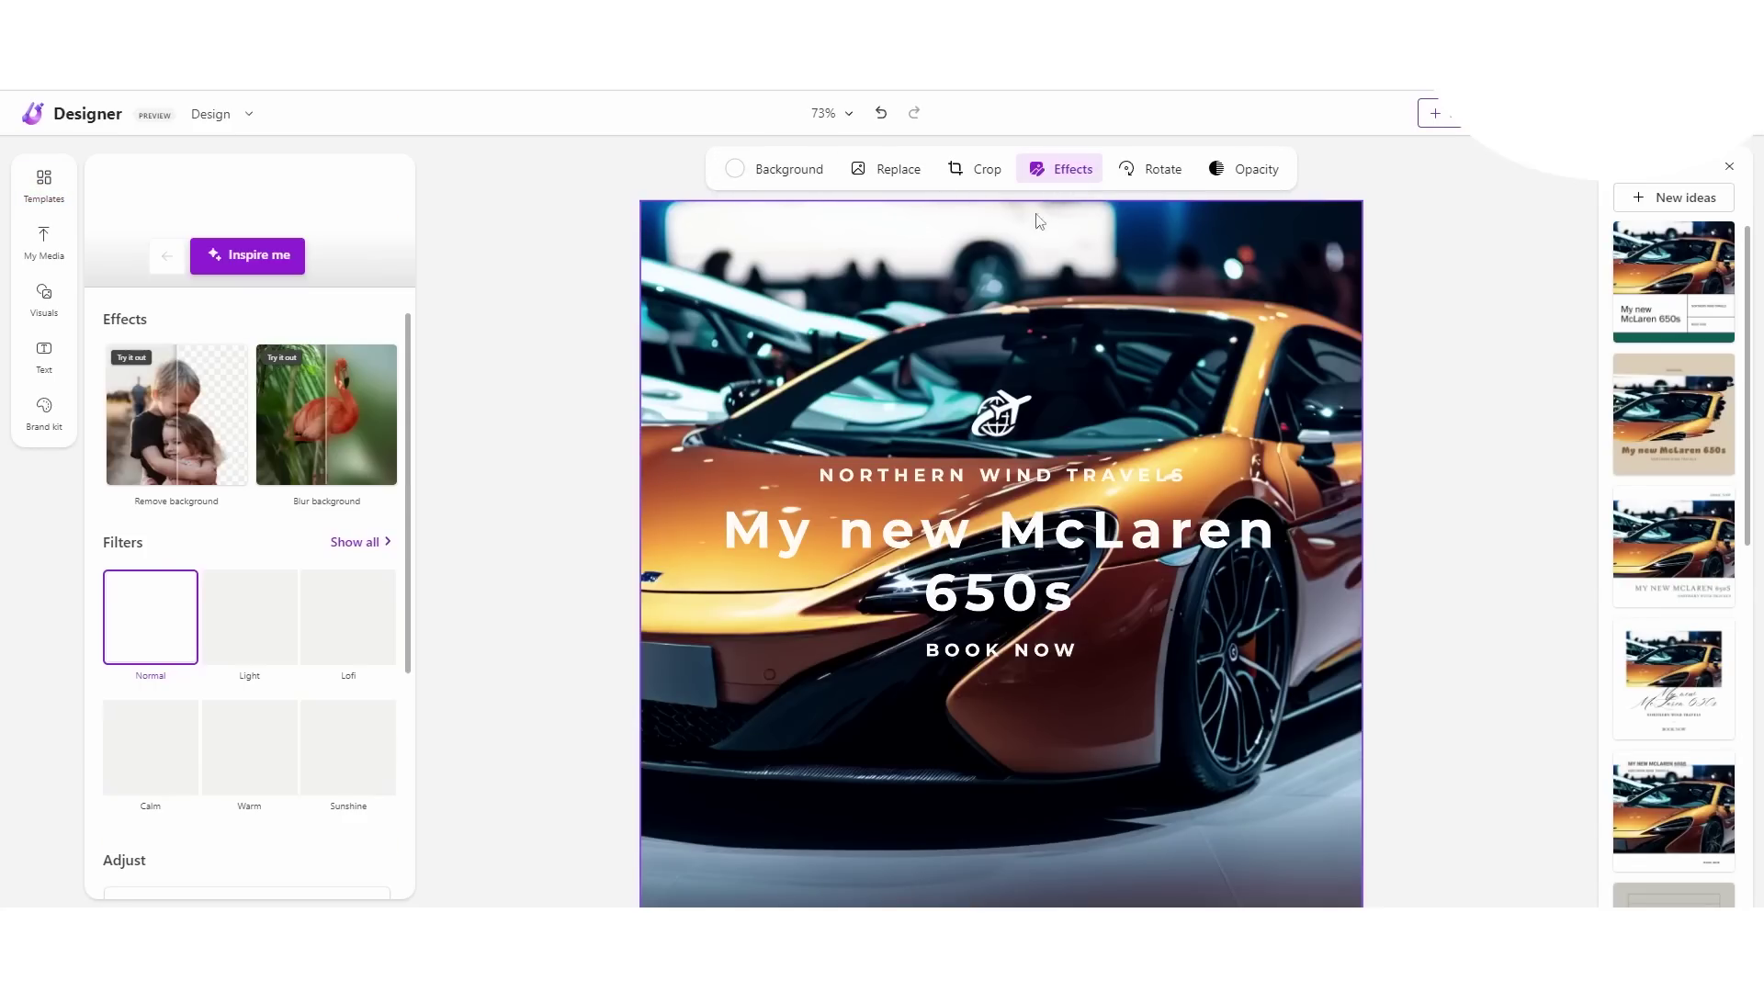
left_click(344, 437)
scroll(381, 659, "down", 1)
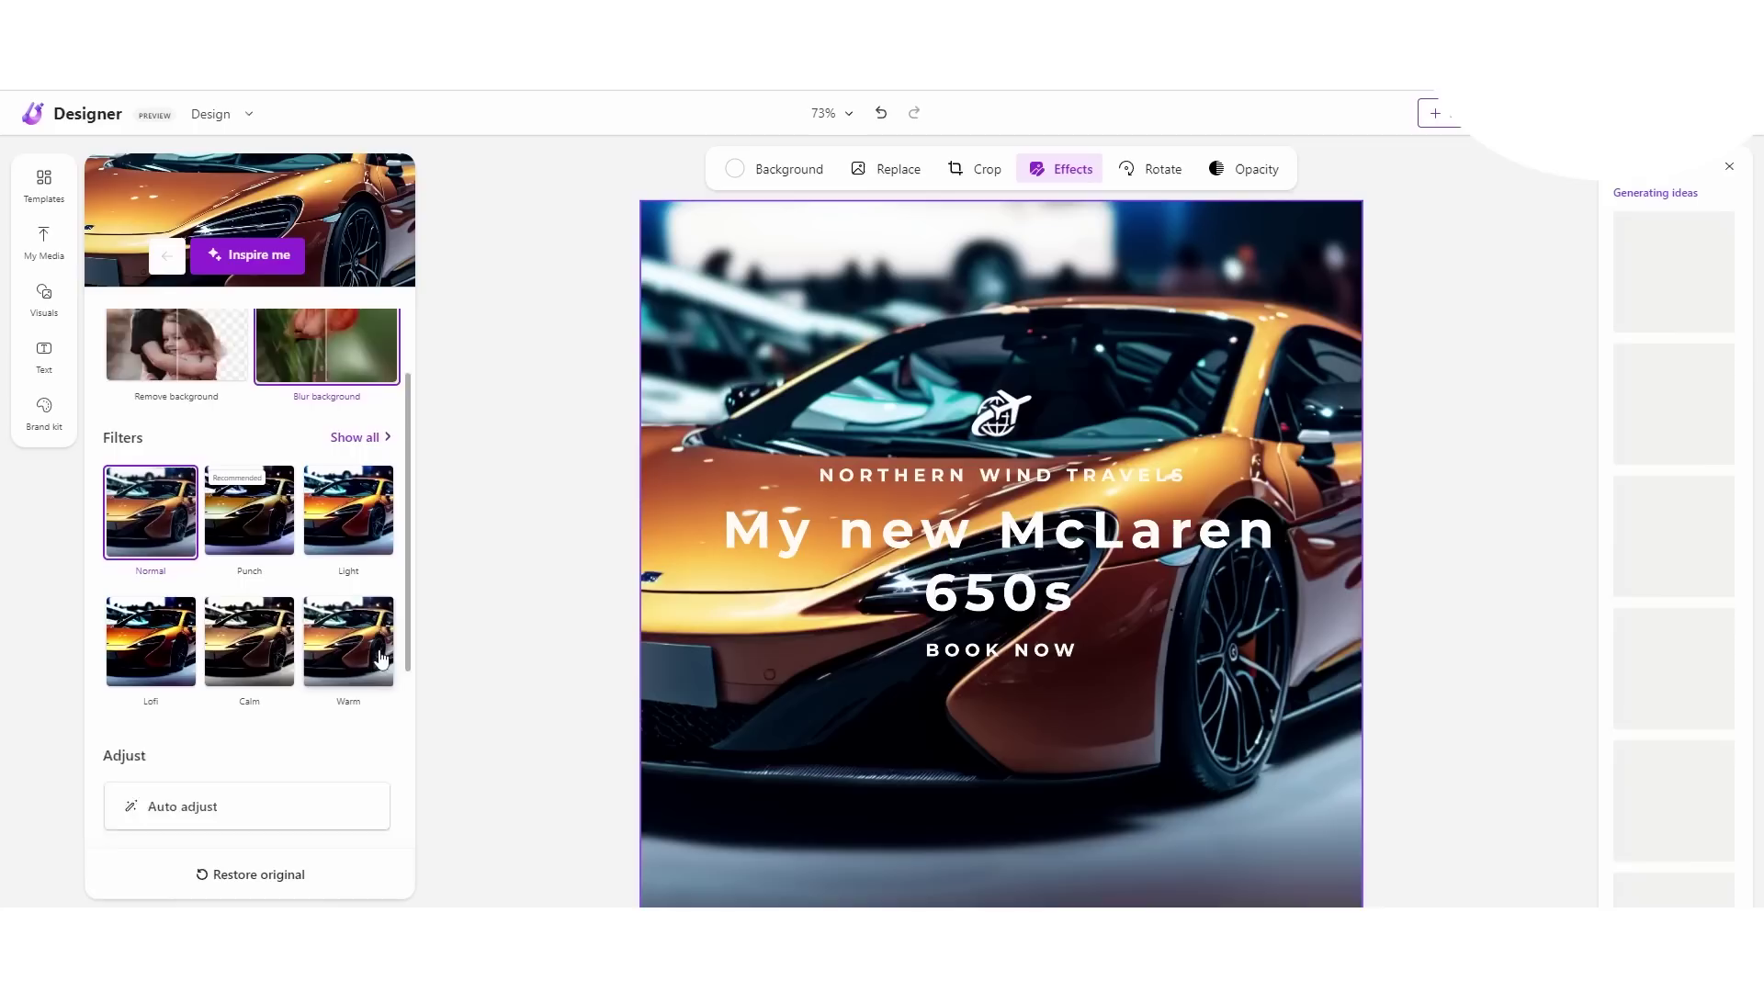
Step: Keep the McLaren photo's opacity at 100 and darken it by setting its brightness to -83
scroll(381, 659, "down", 3)
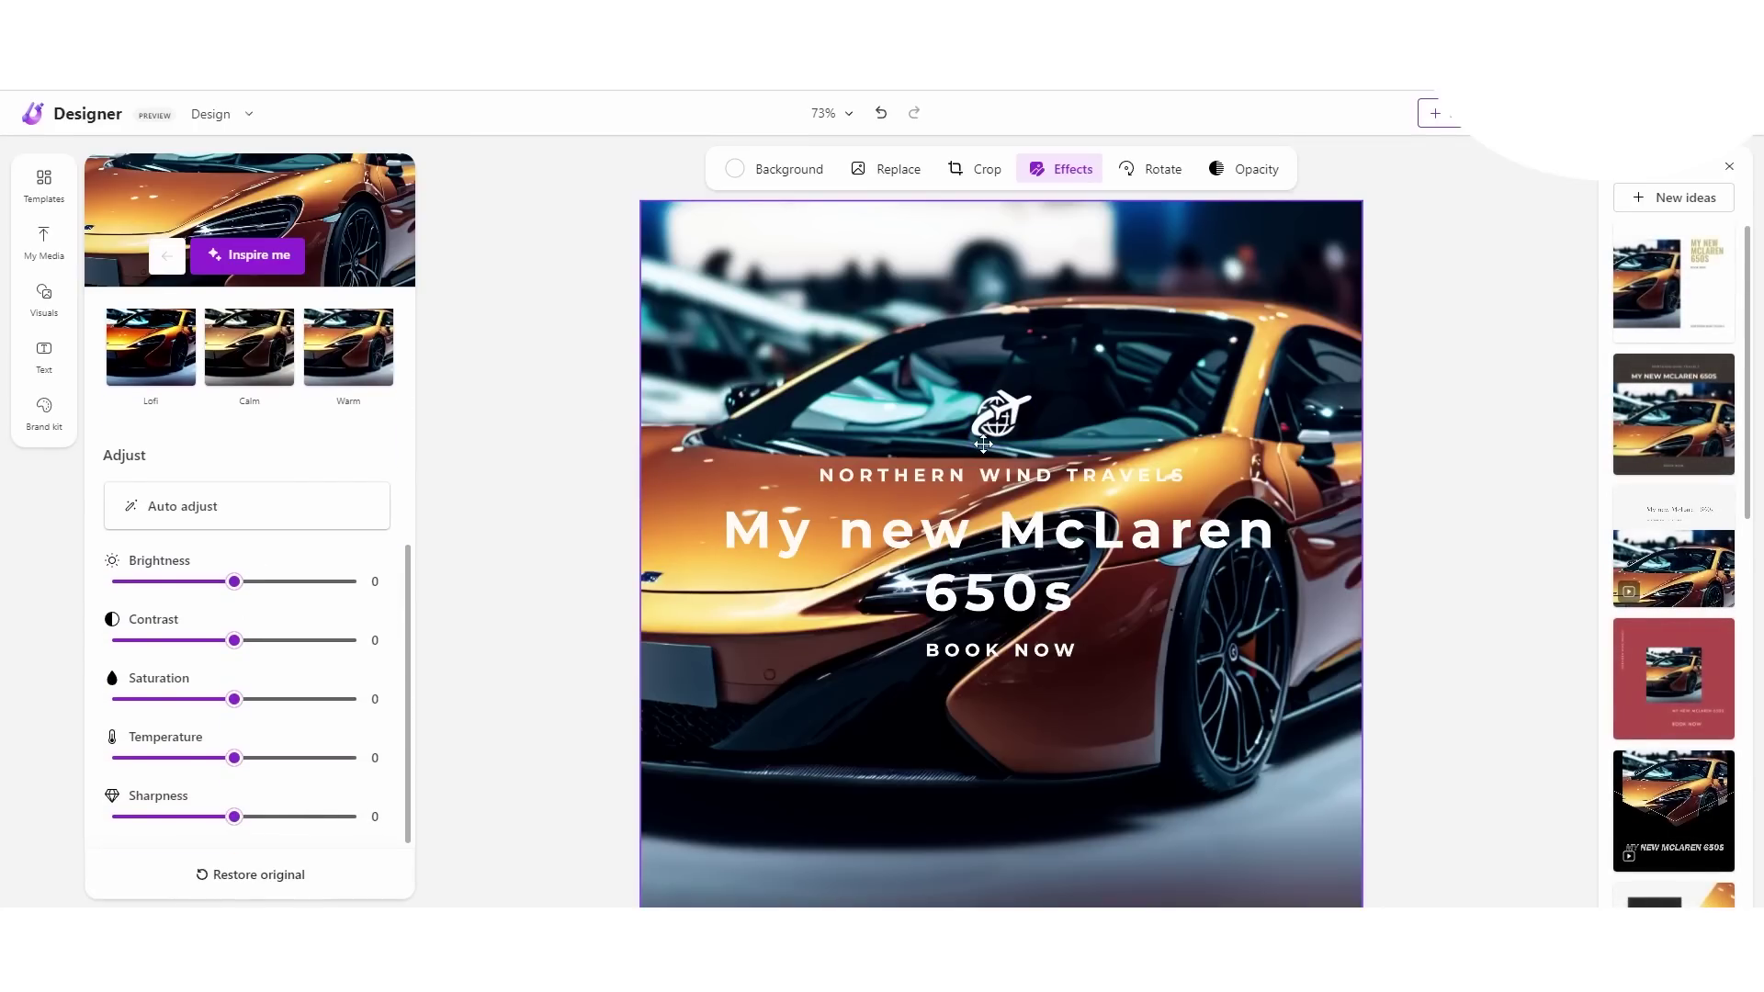
left_click(1244, 169)
left_click_drag(1267, 218, 1329, 217)
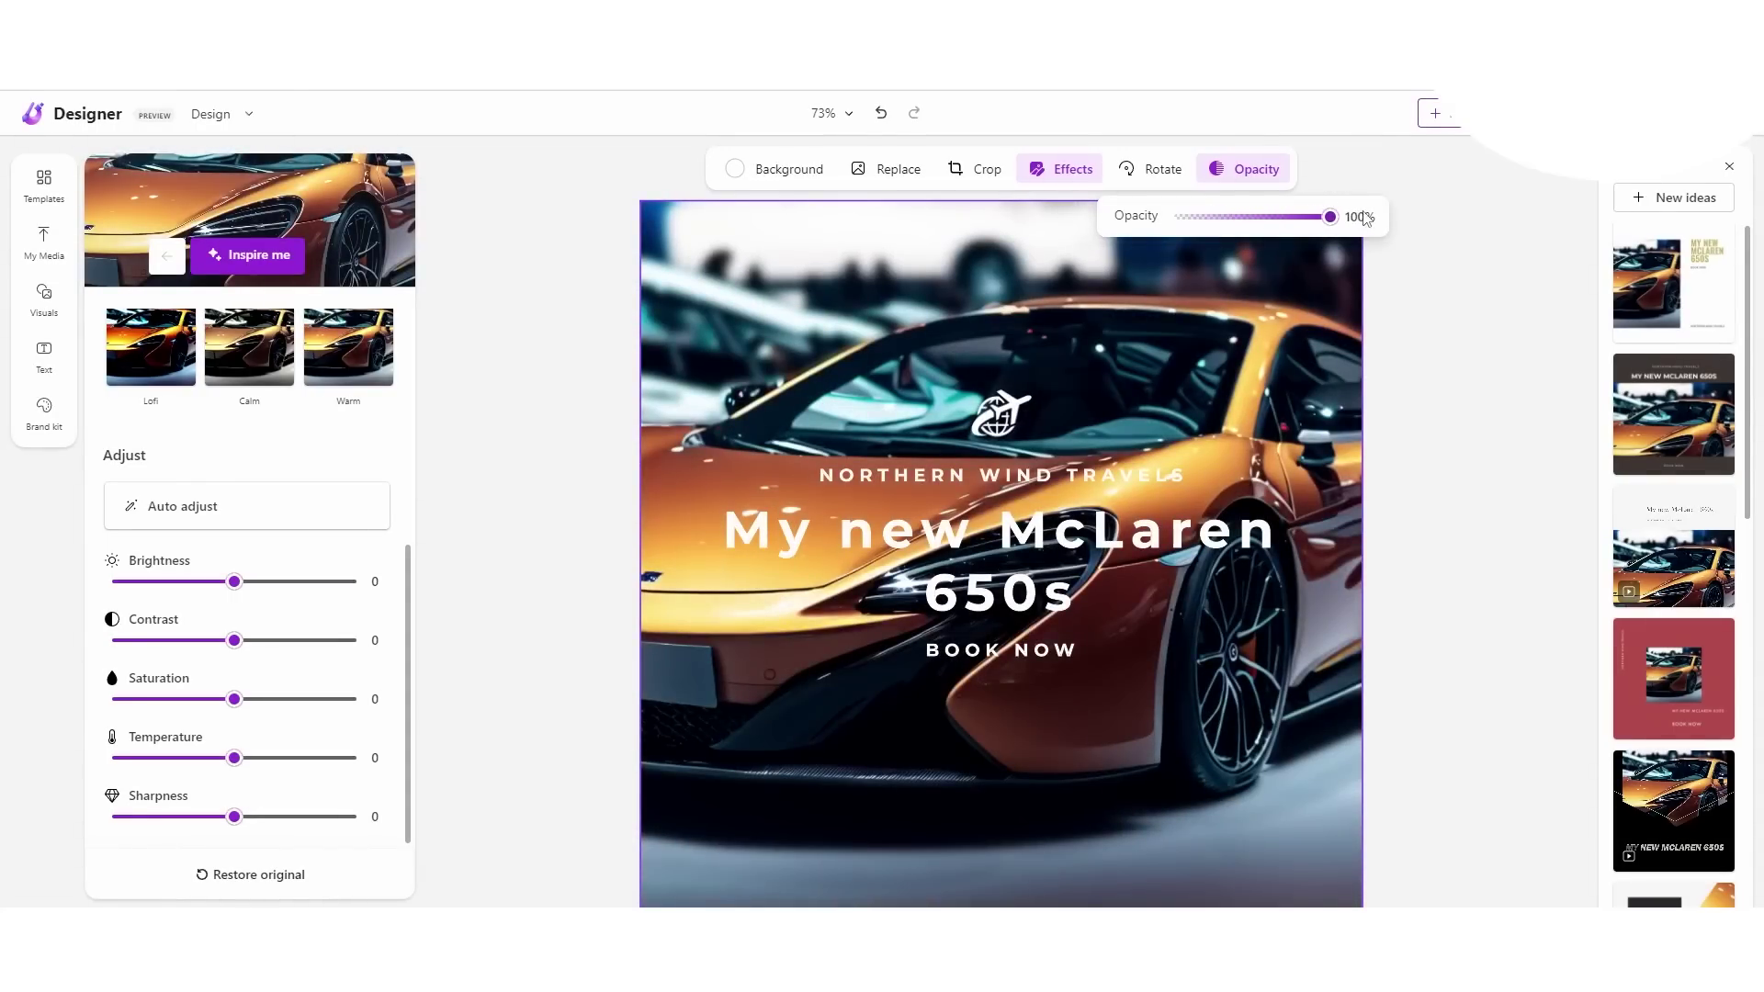
left_click_drag(235, 580, 136, 584)
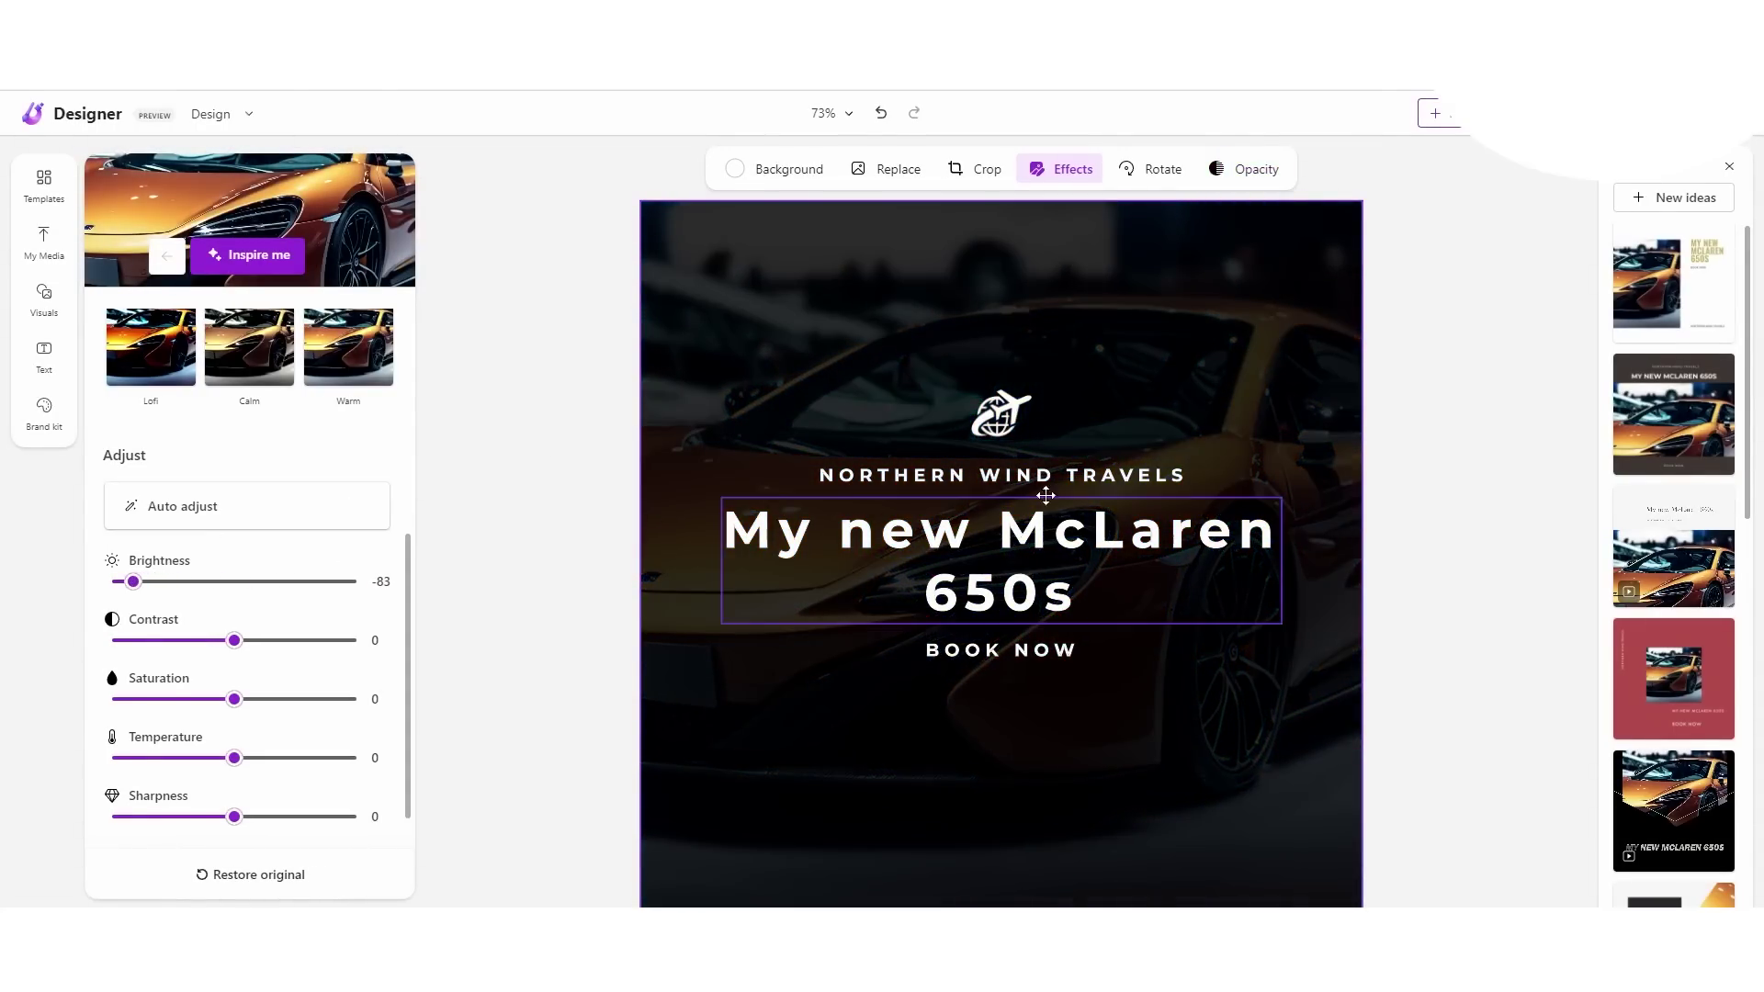
left_click(1402, 449)
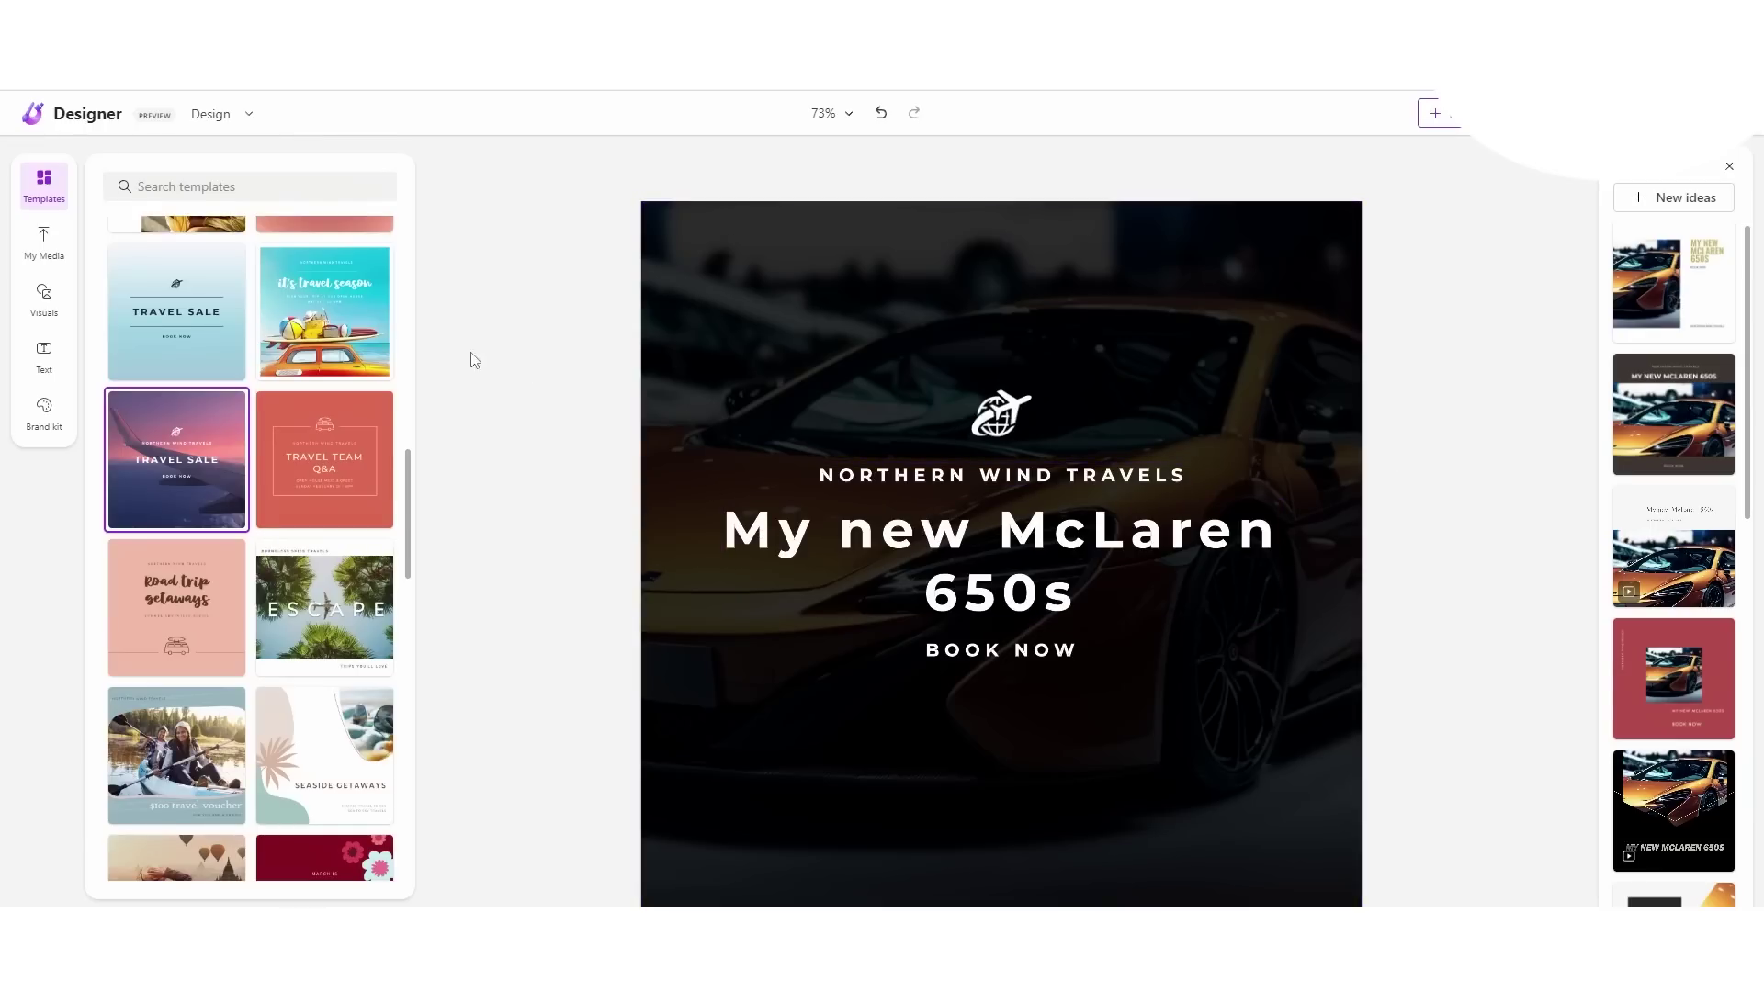
Step: Browse the remaining templates and the suggested design ideas for the McLaren post
scroll(244, 523, "down", 3)
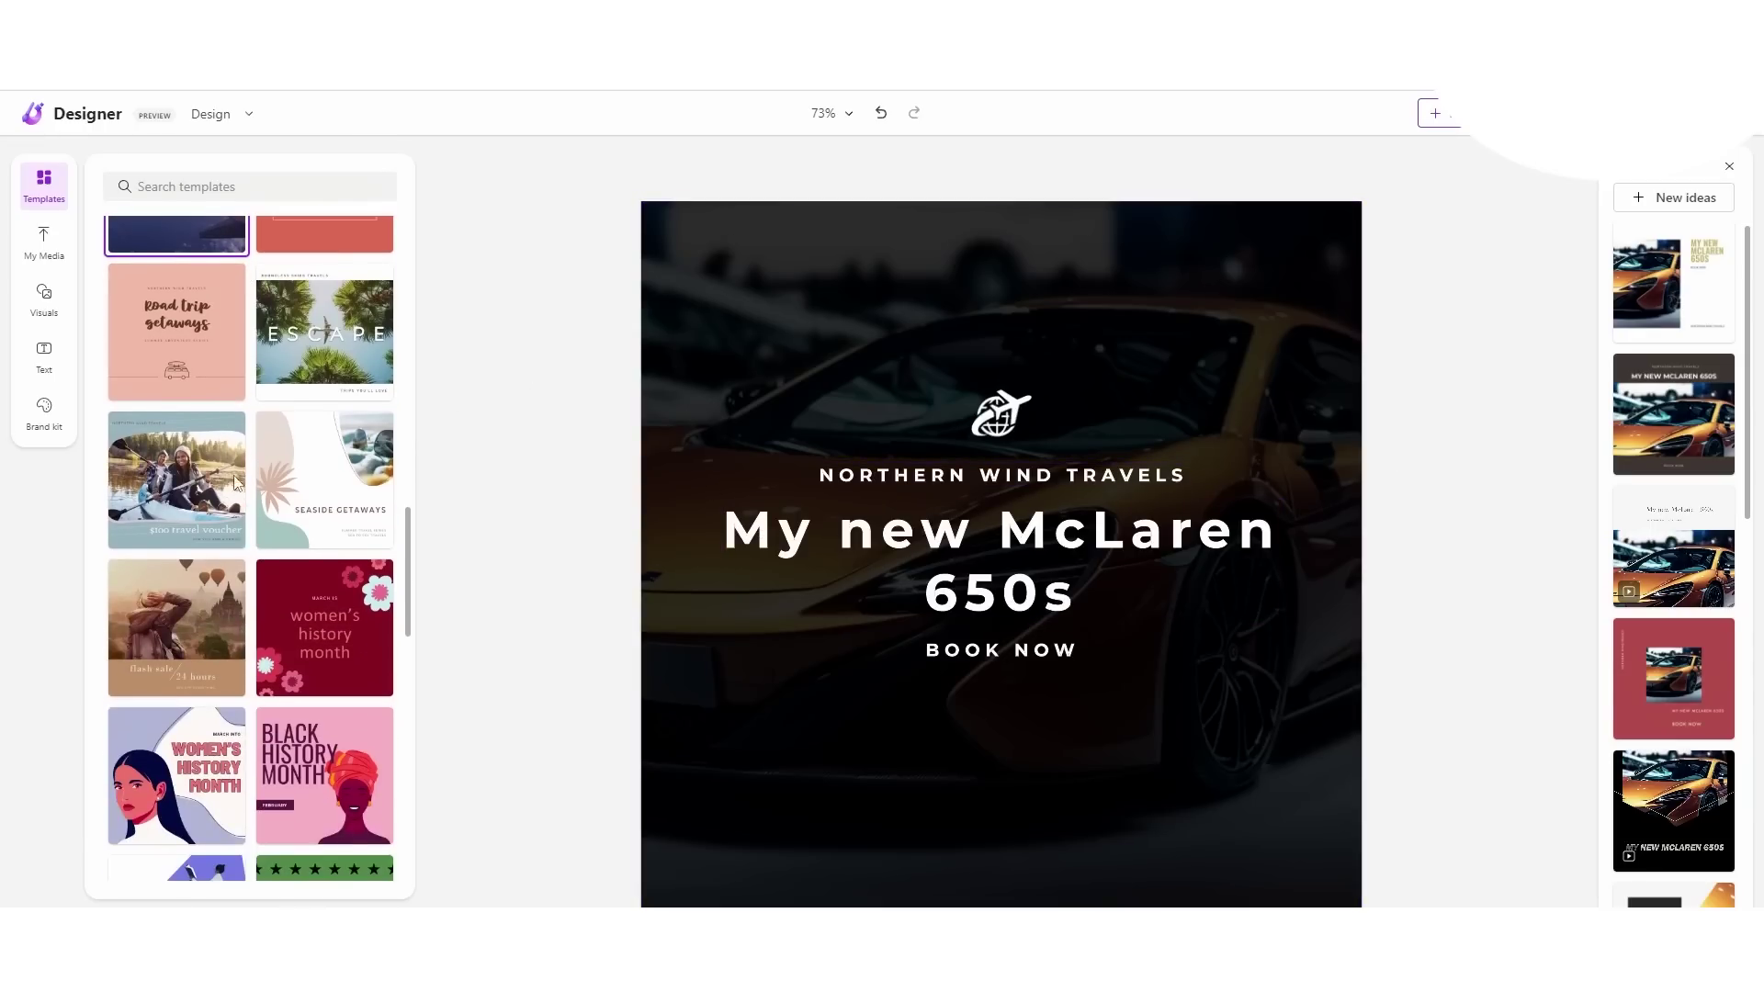
scroll(243, 441, "down", 7)
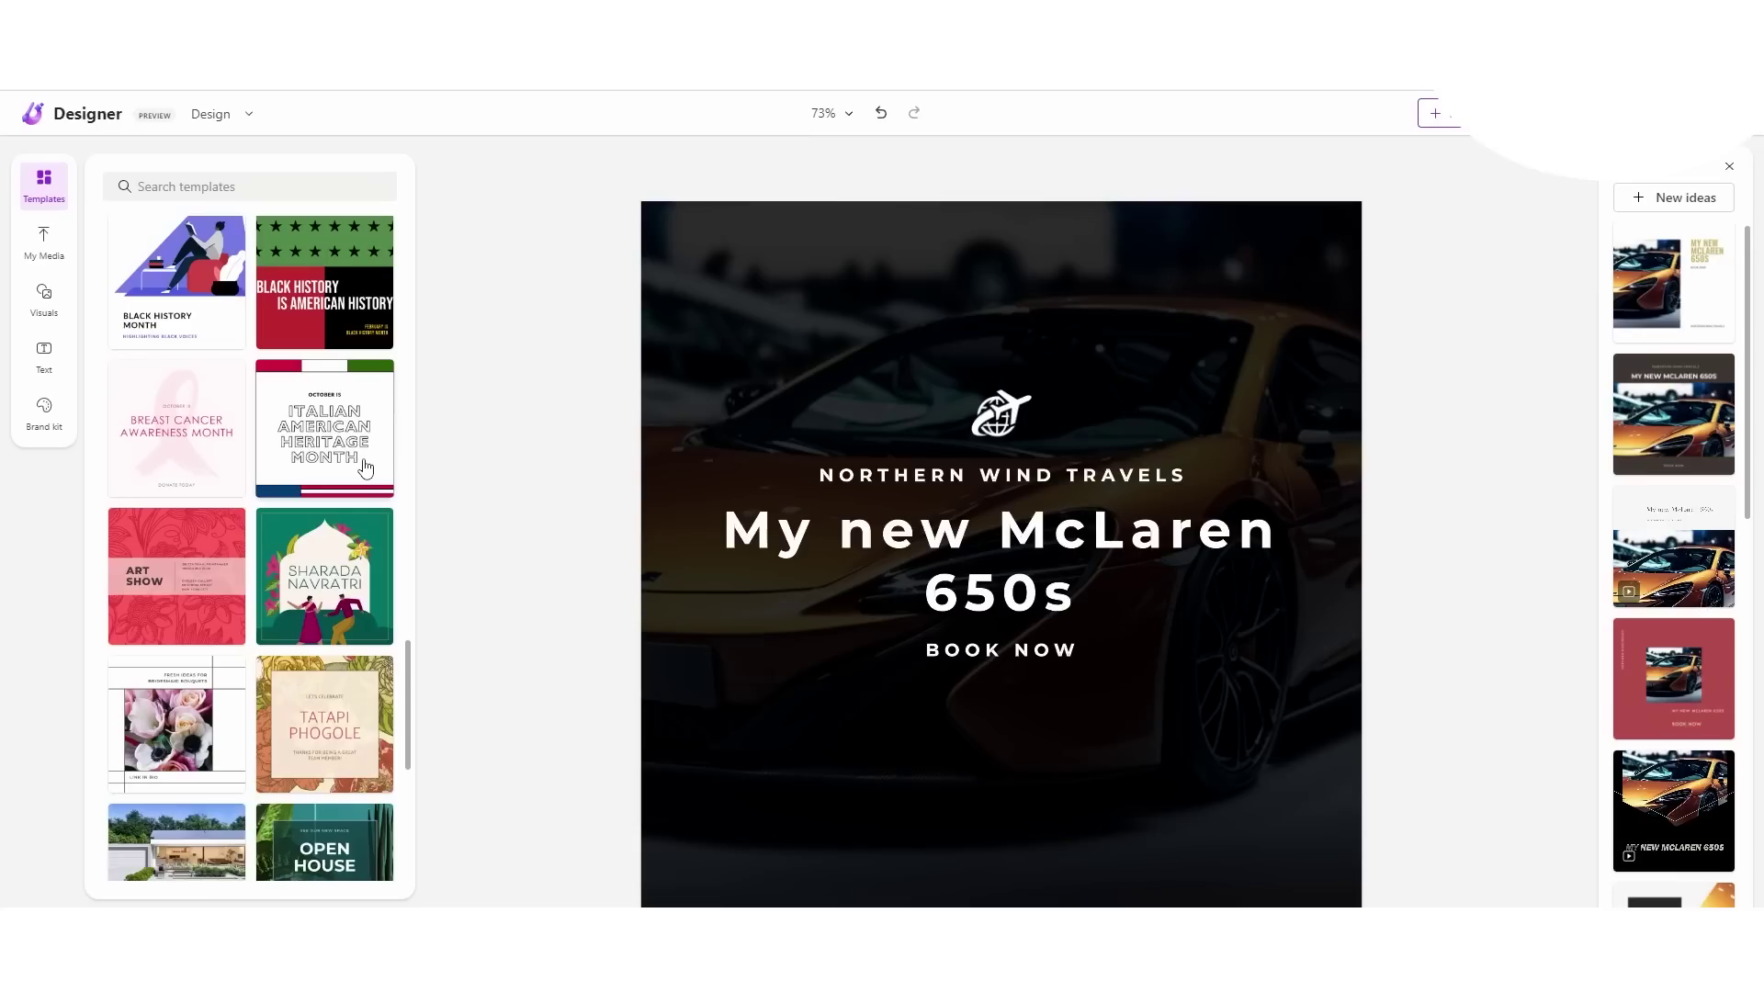
scroll(1643, 533, "down", 5)
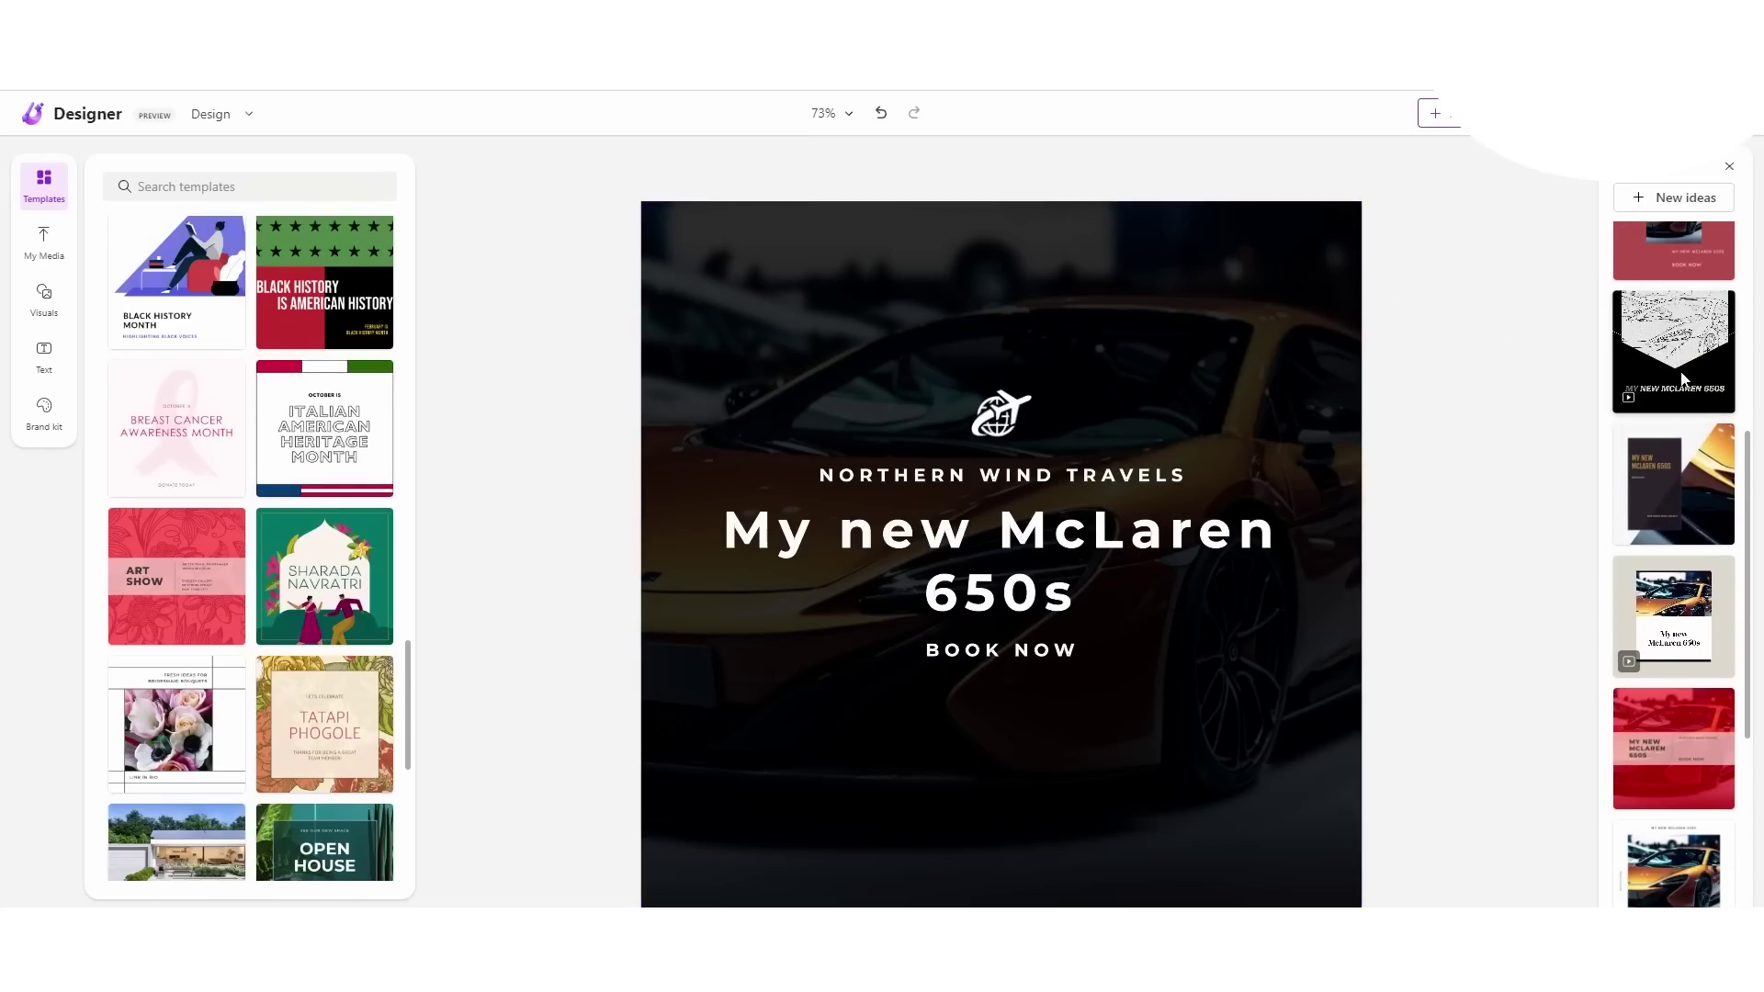
scroll(1684, 378, "down", 4)
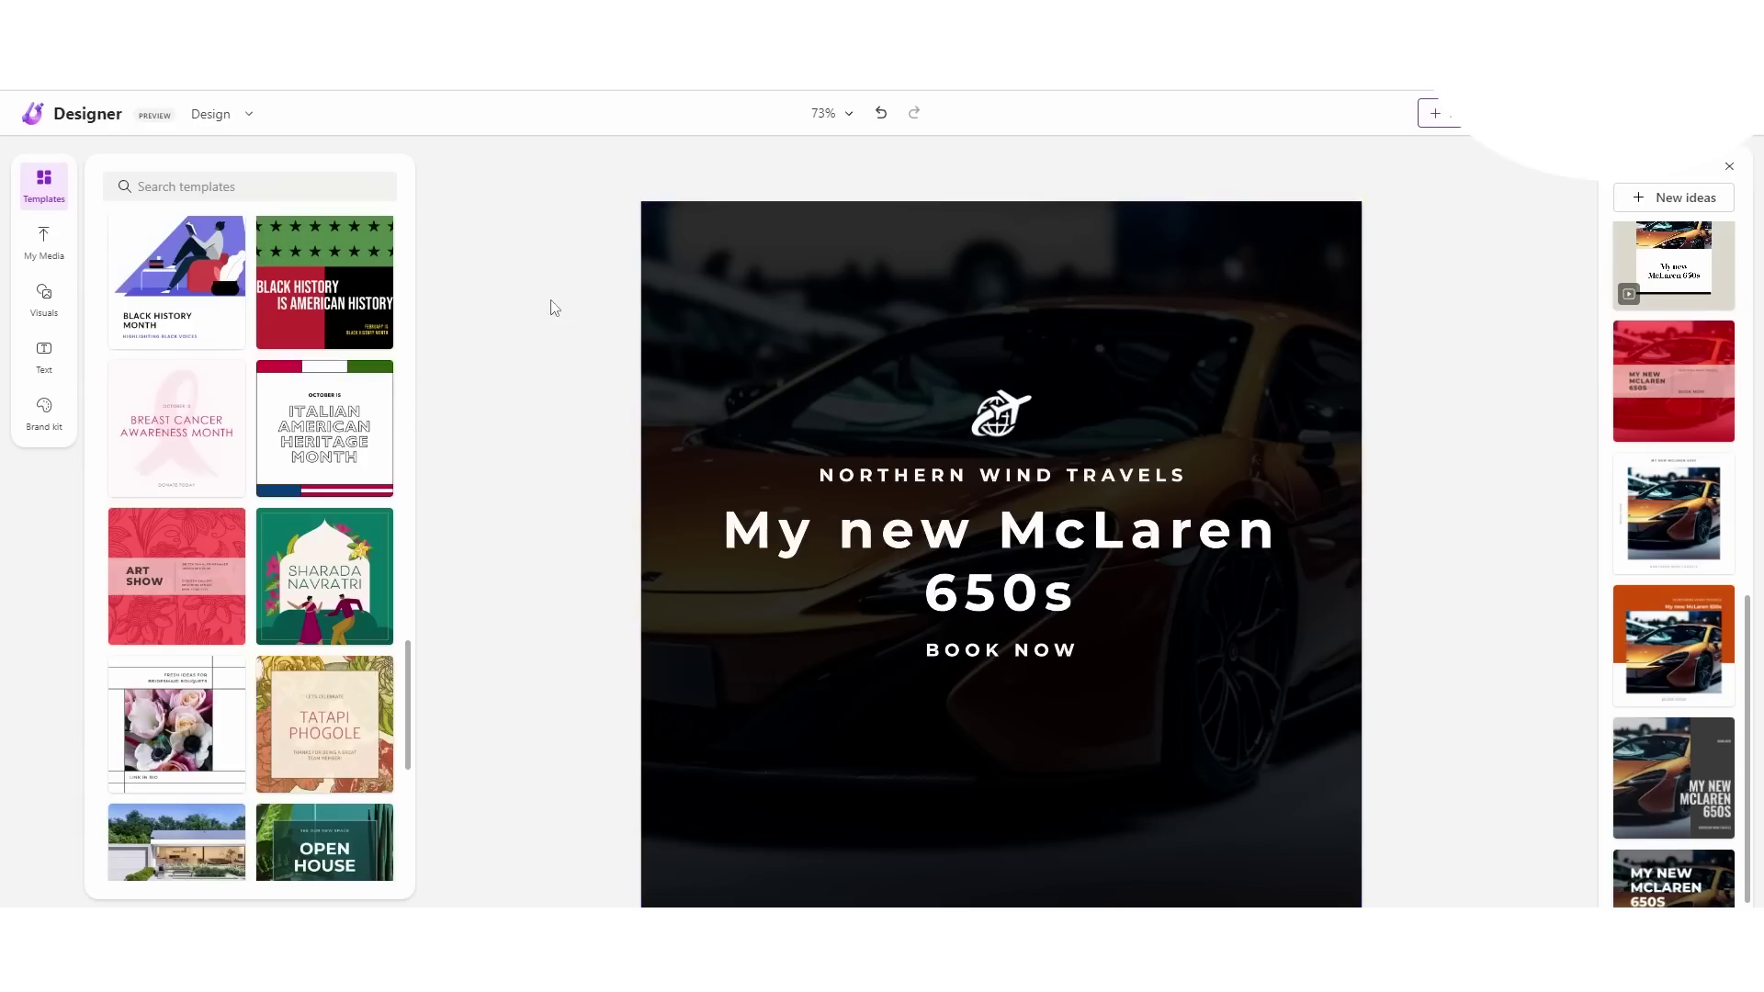
left_click(42, 245)
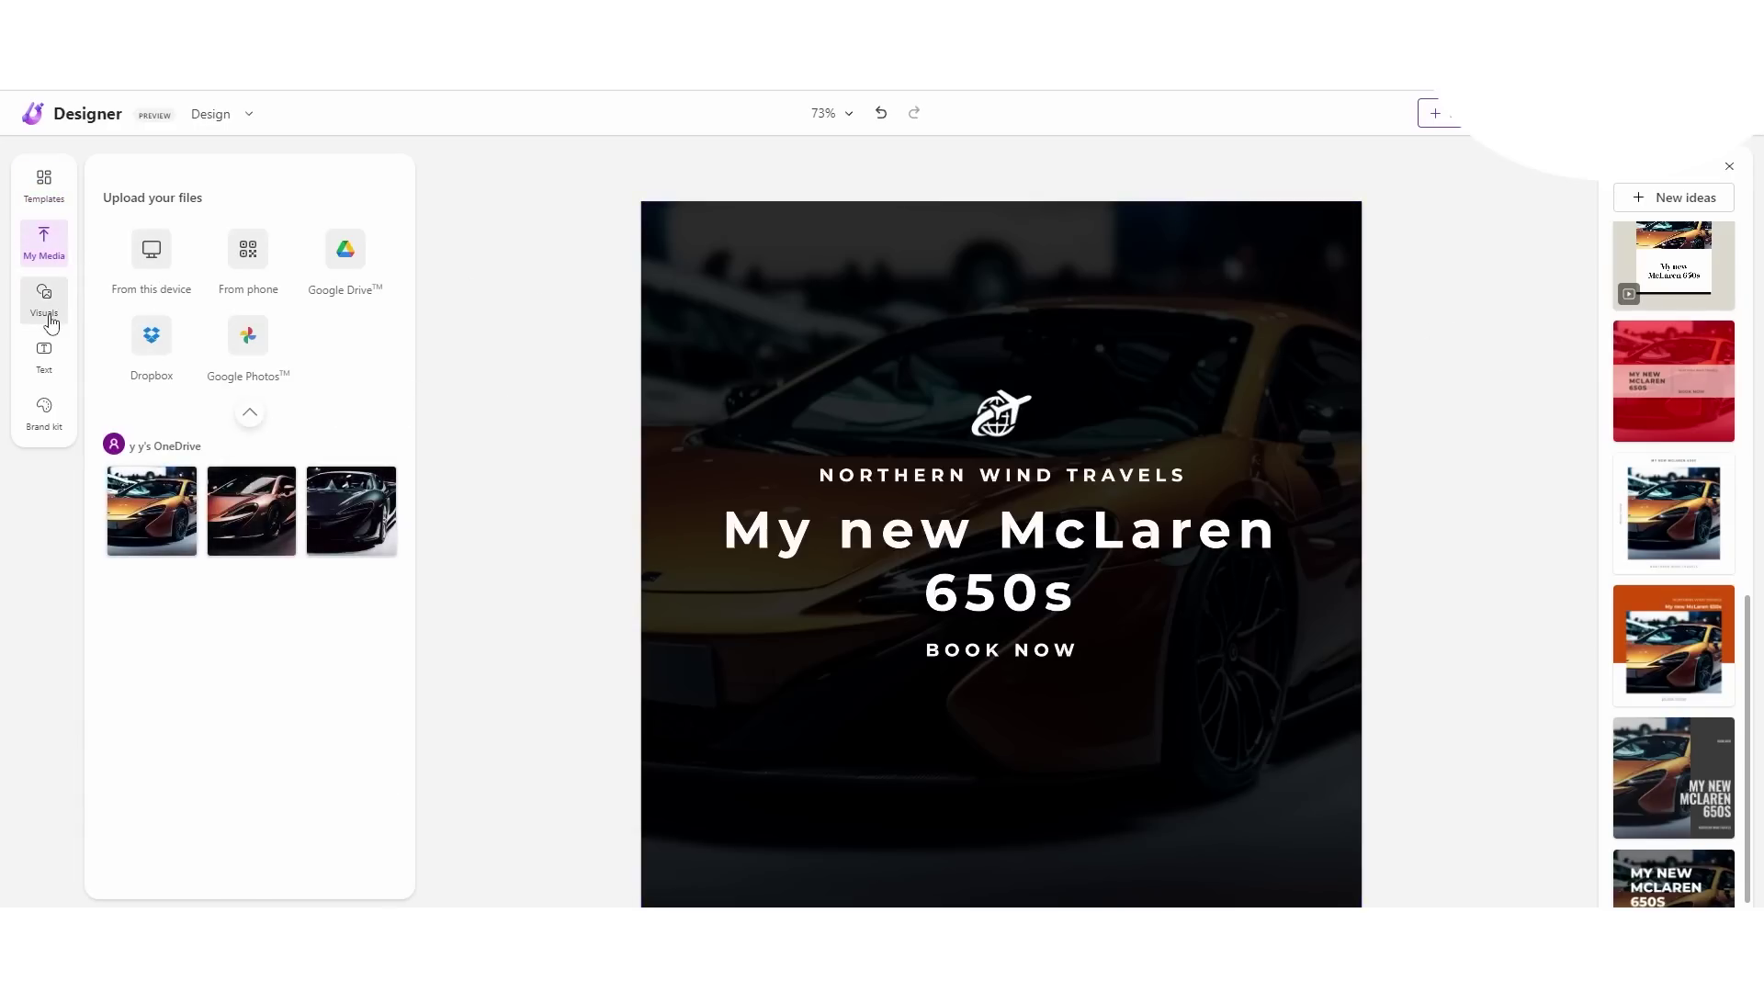
left_click(46, 303)
left_click(45, 357)
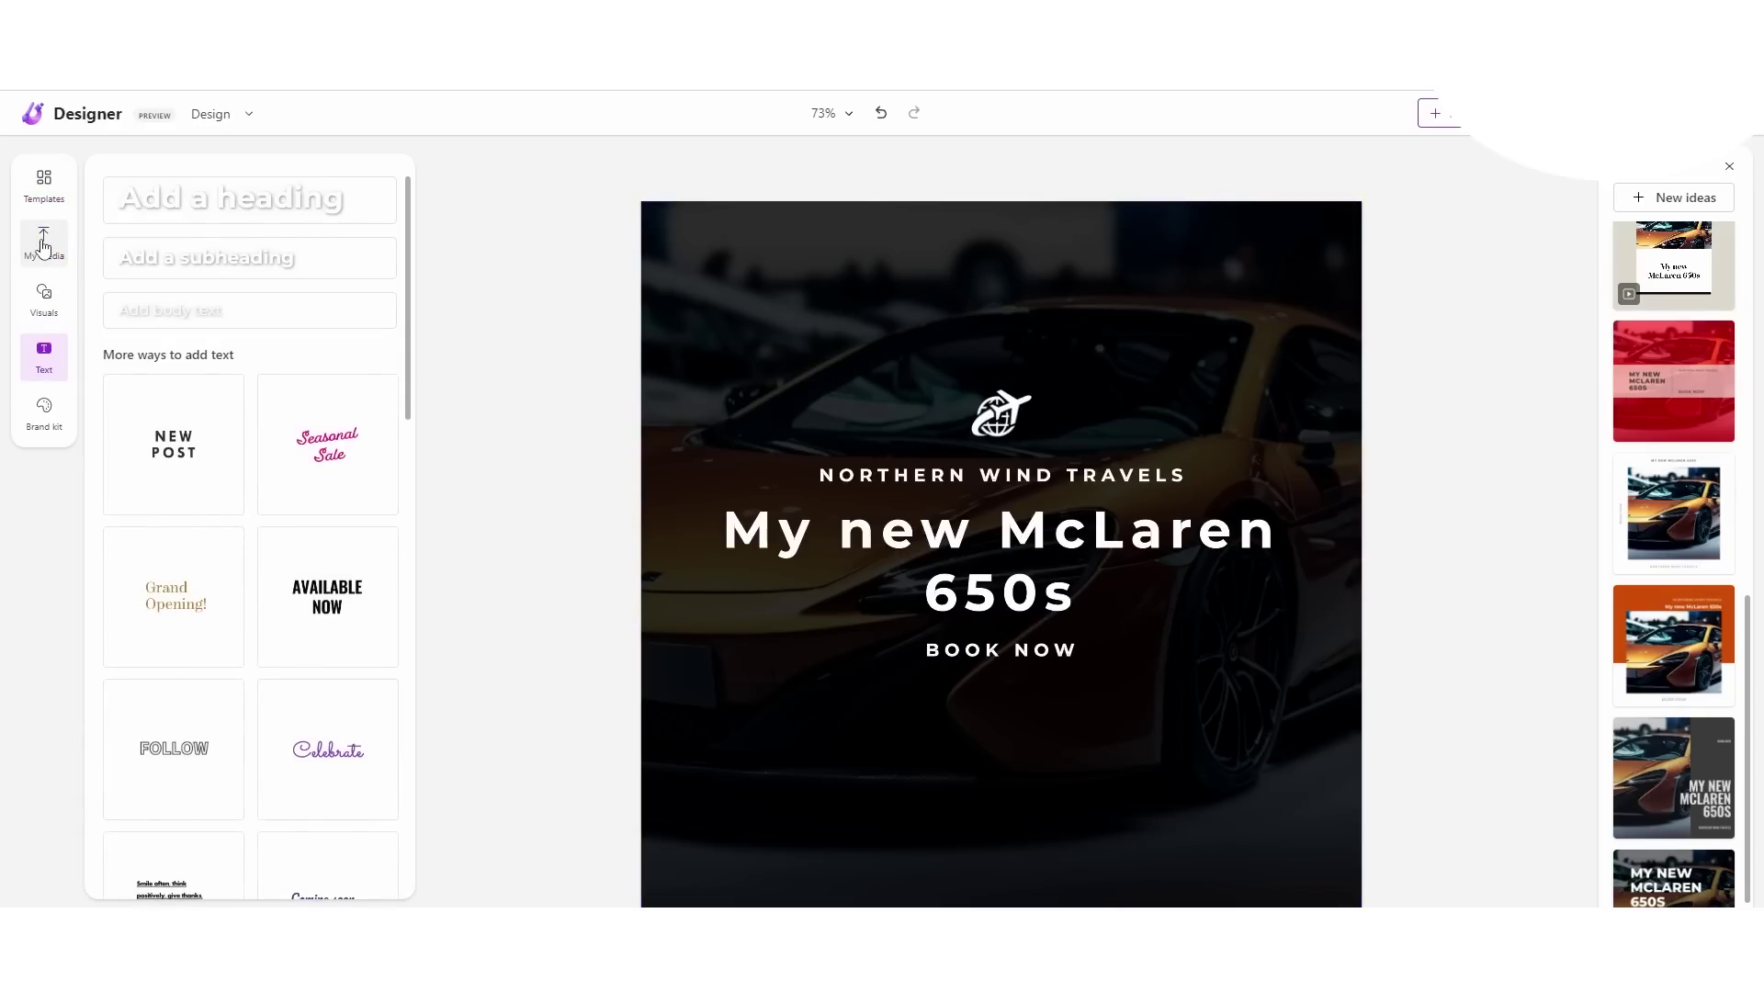
left_click(42, 244)
left_click(43, 184)
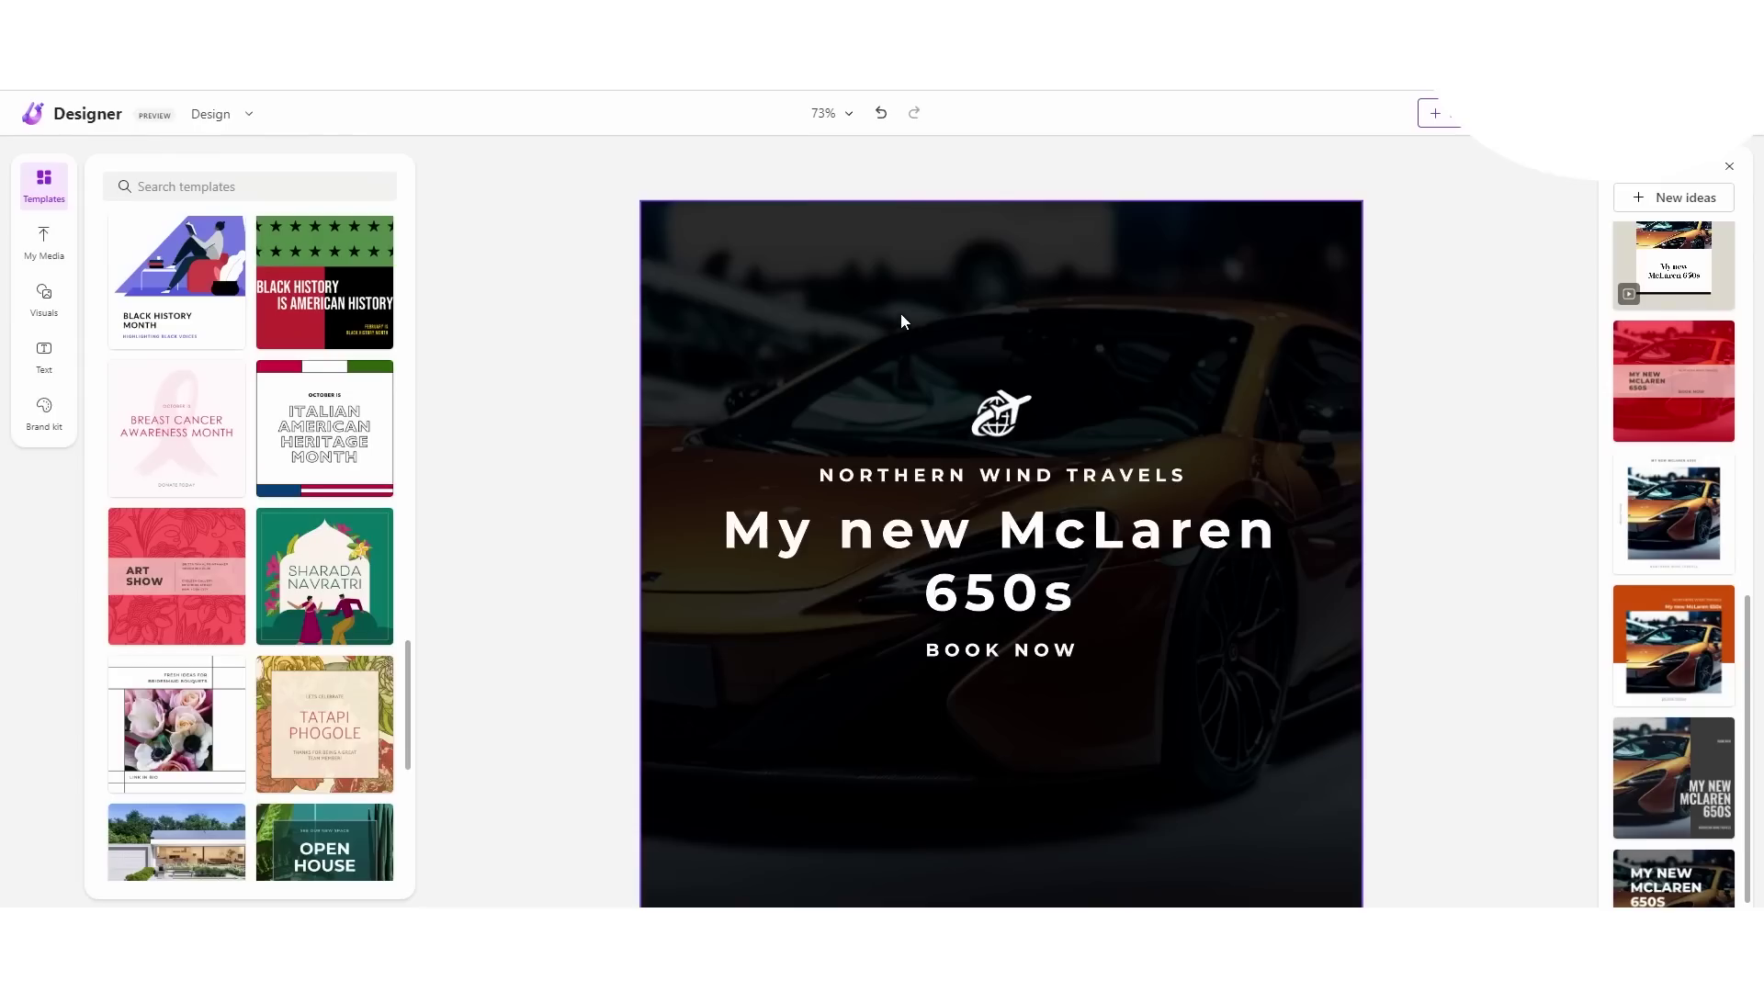
left_click(44, 296)
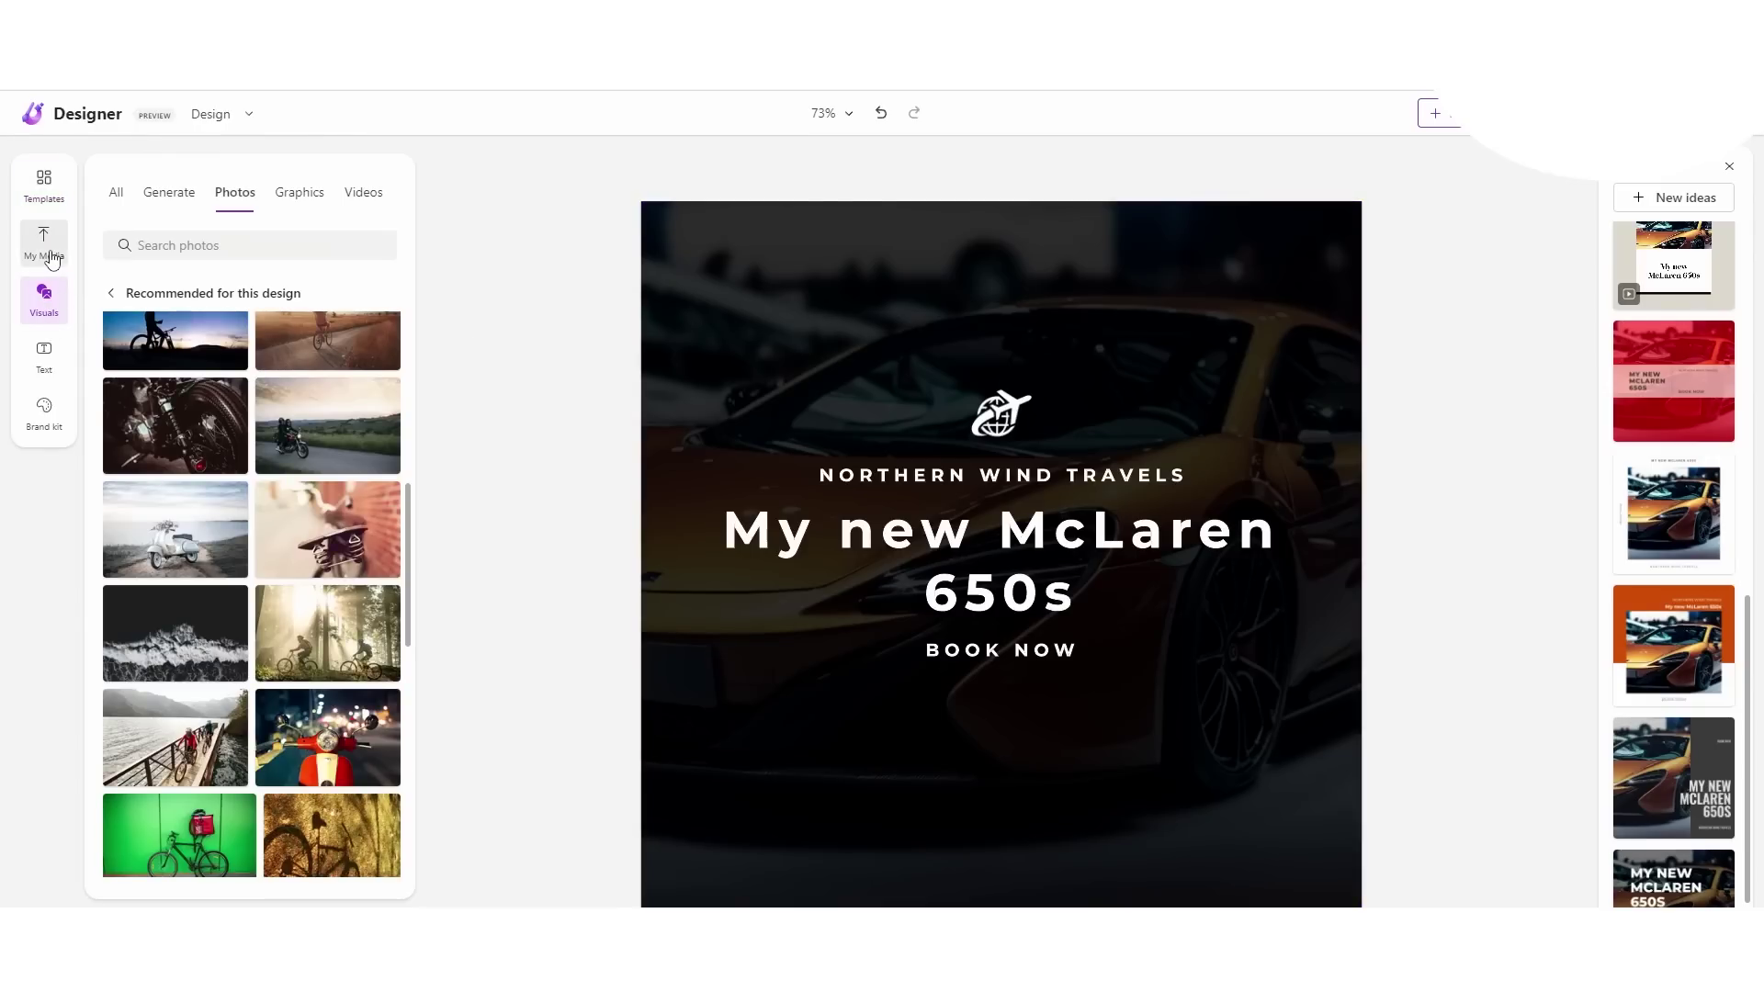
left_click(46, 247)
left_click(43, 184)
left_click(44, 356)
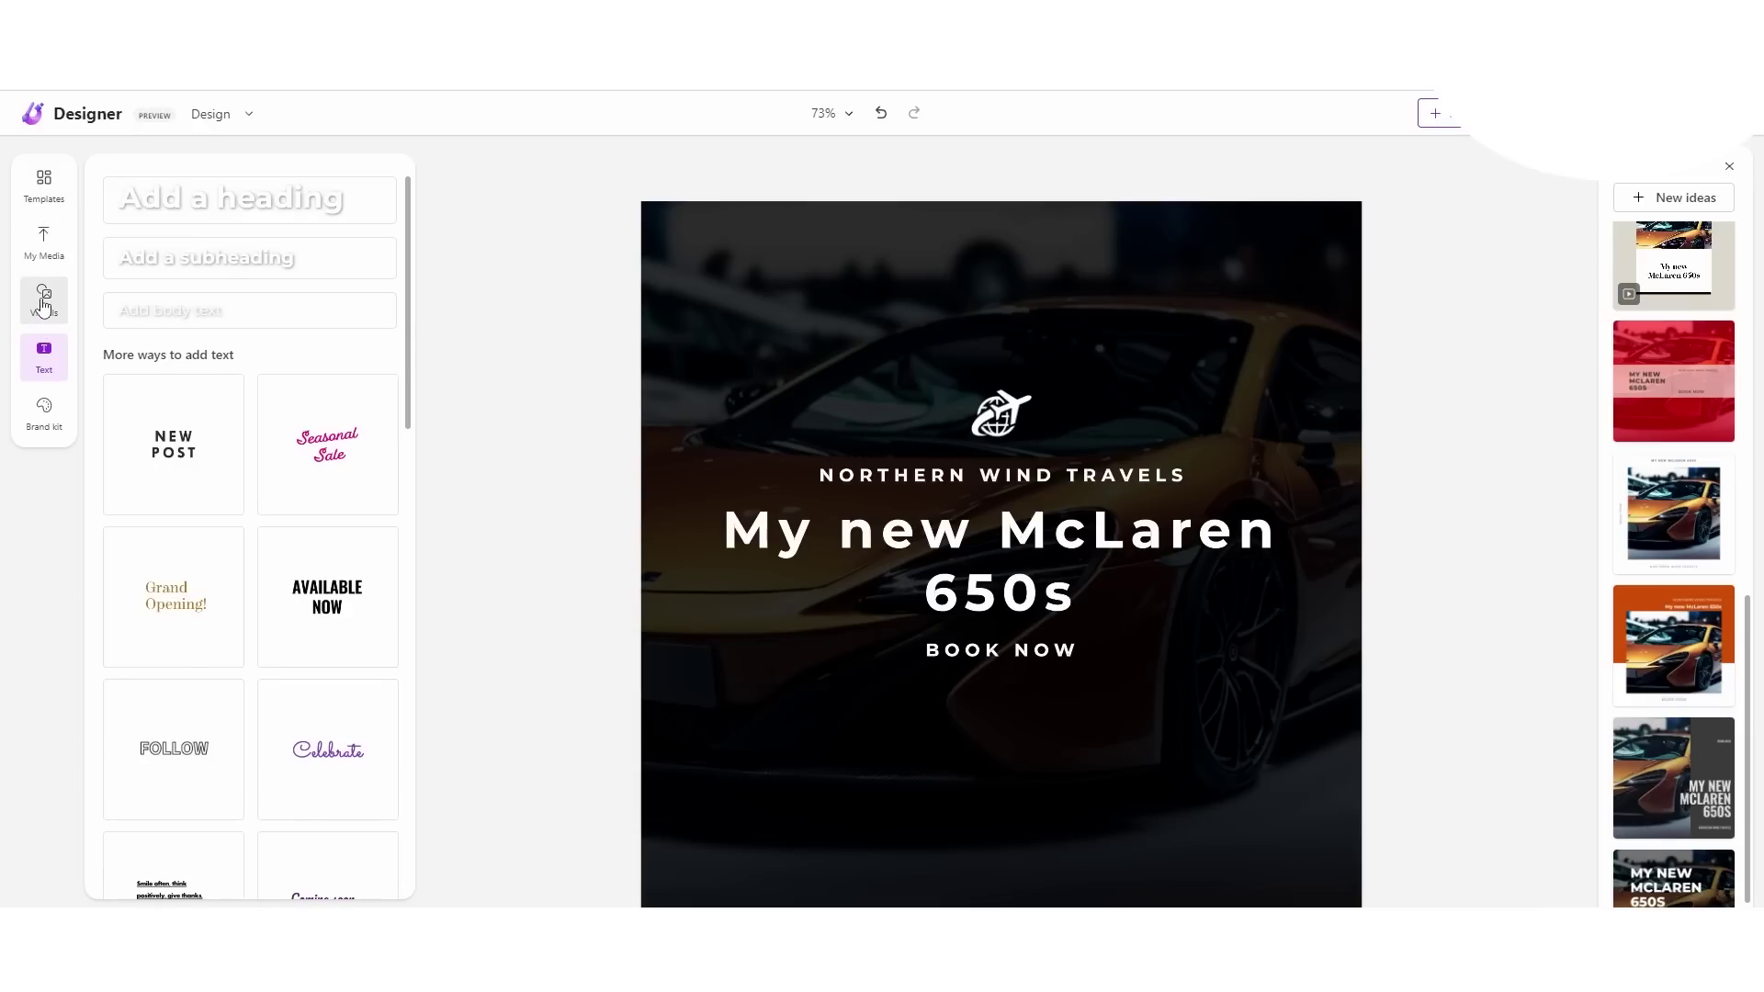
left_click(44, 296)
left_click(46, 235)
left_click(43, 184)
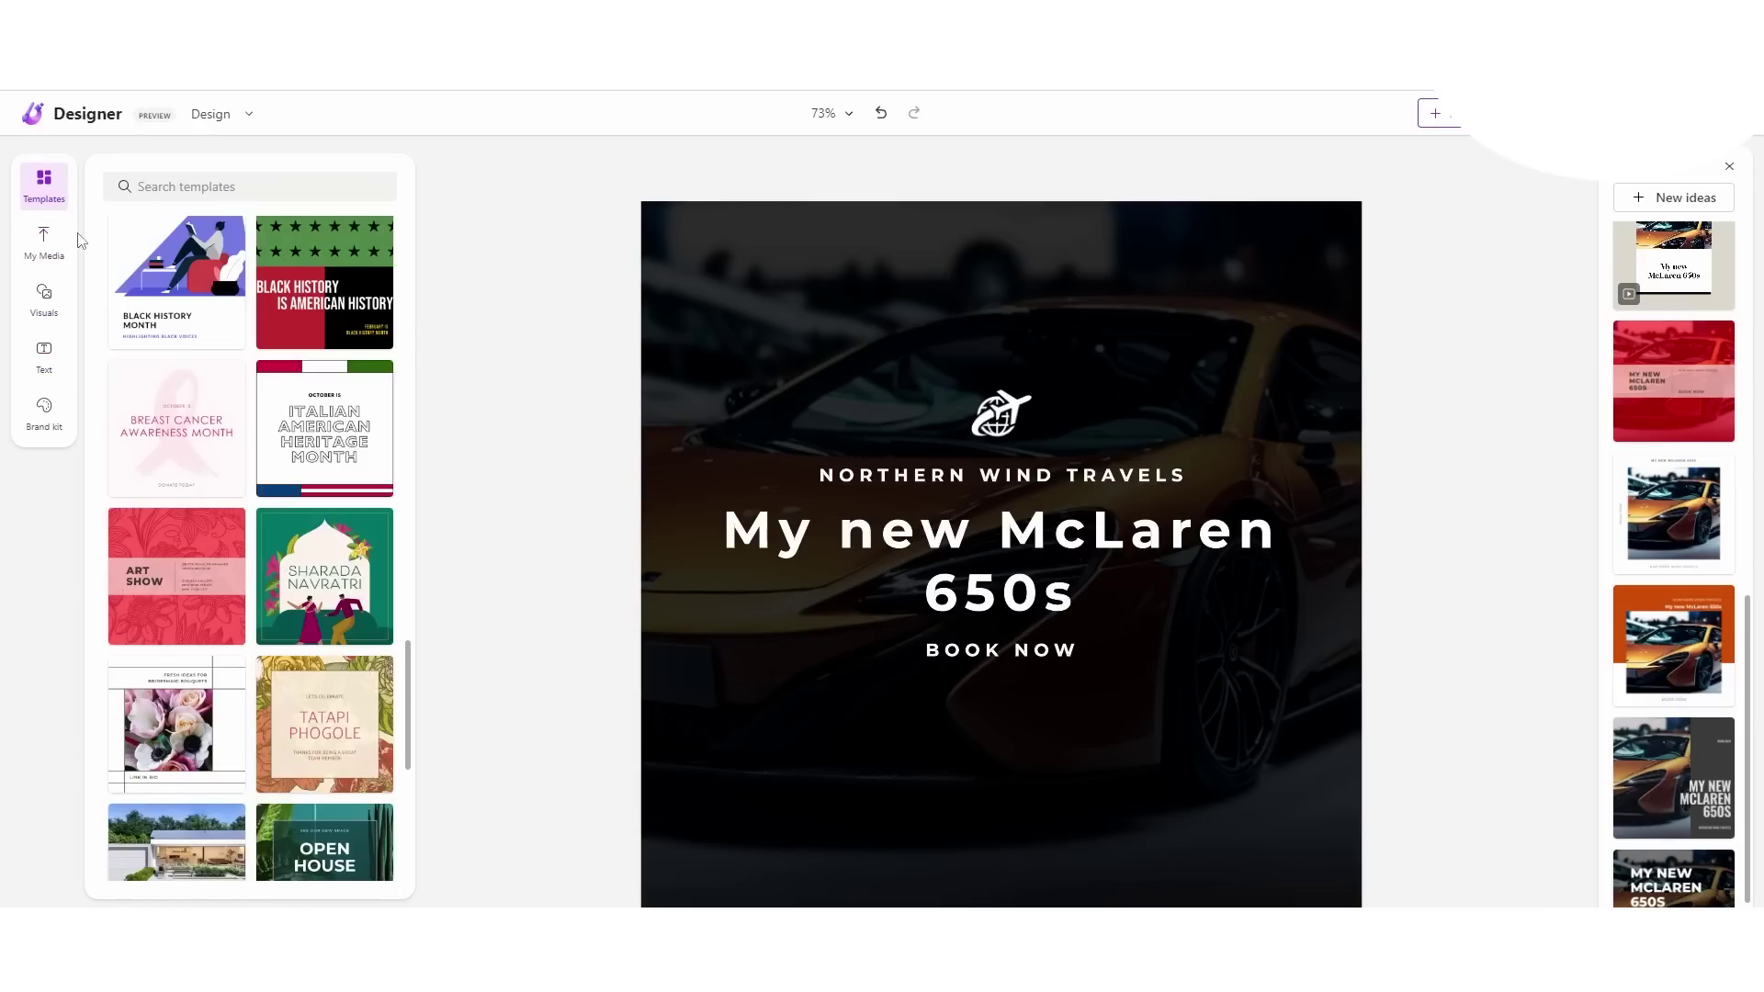
left_click(68, 406)
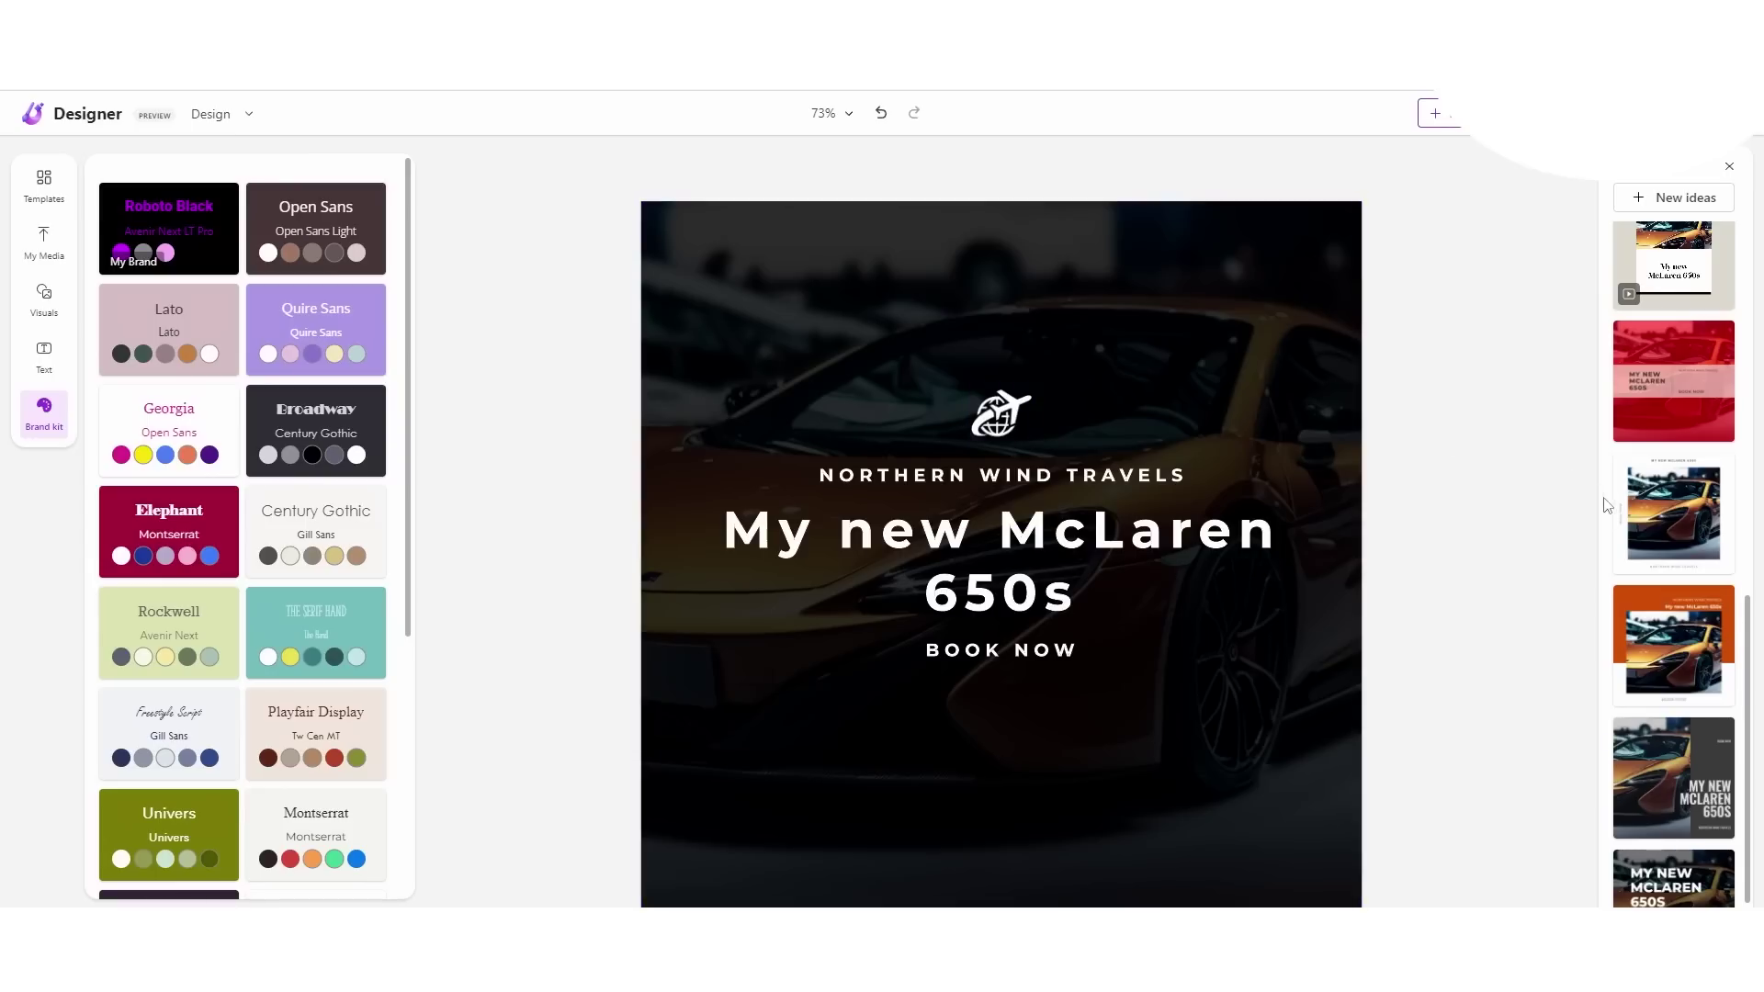
scroll(1639, 574, "down", 1)
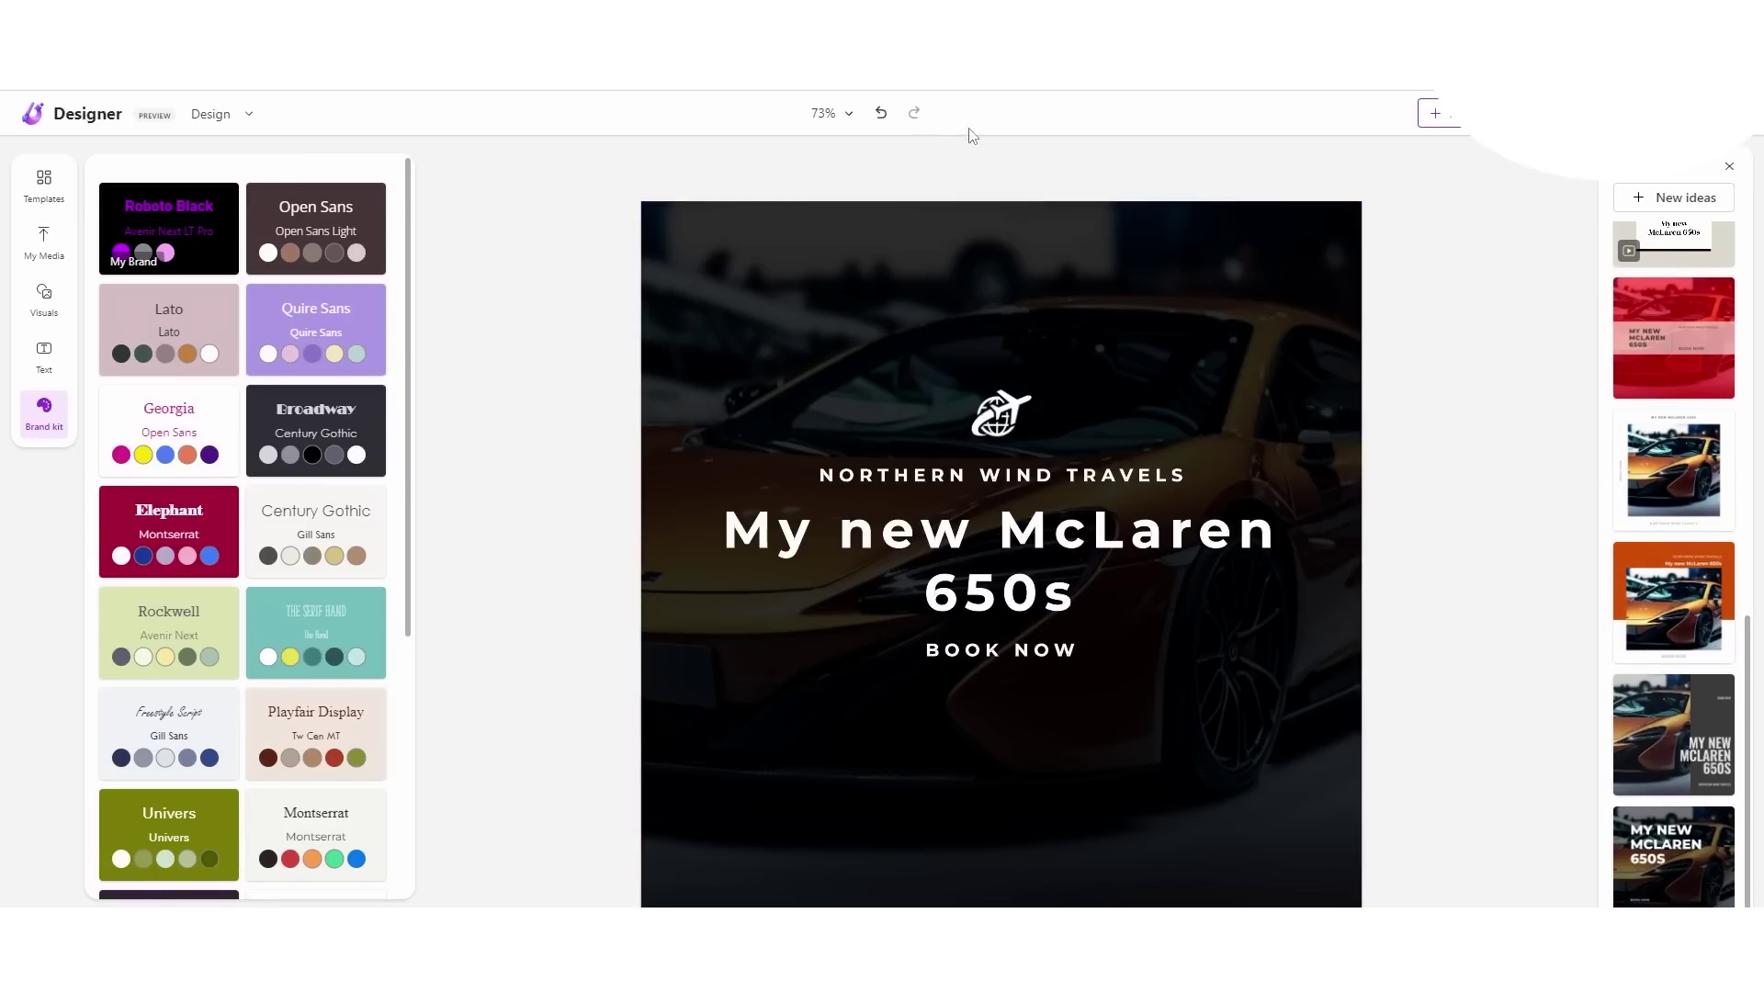
Step: Add the dark purple background video to the design and enlarge it to span the full canvas width
left_click(44, 299)
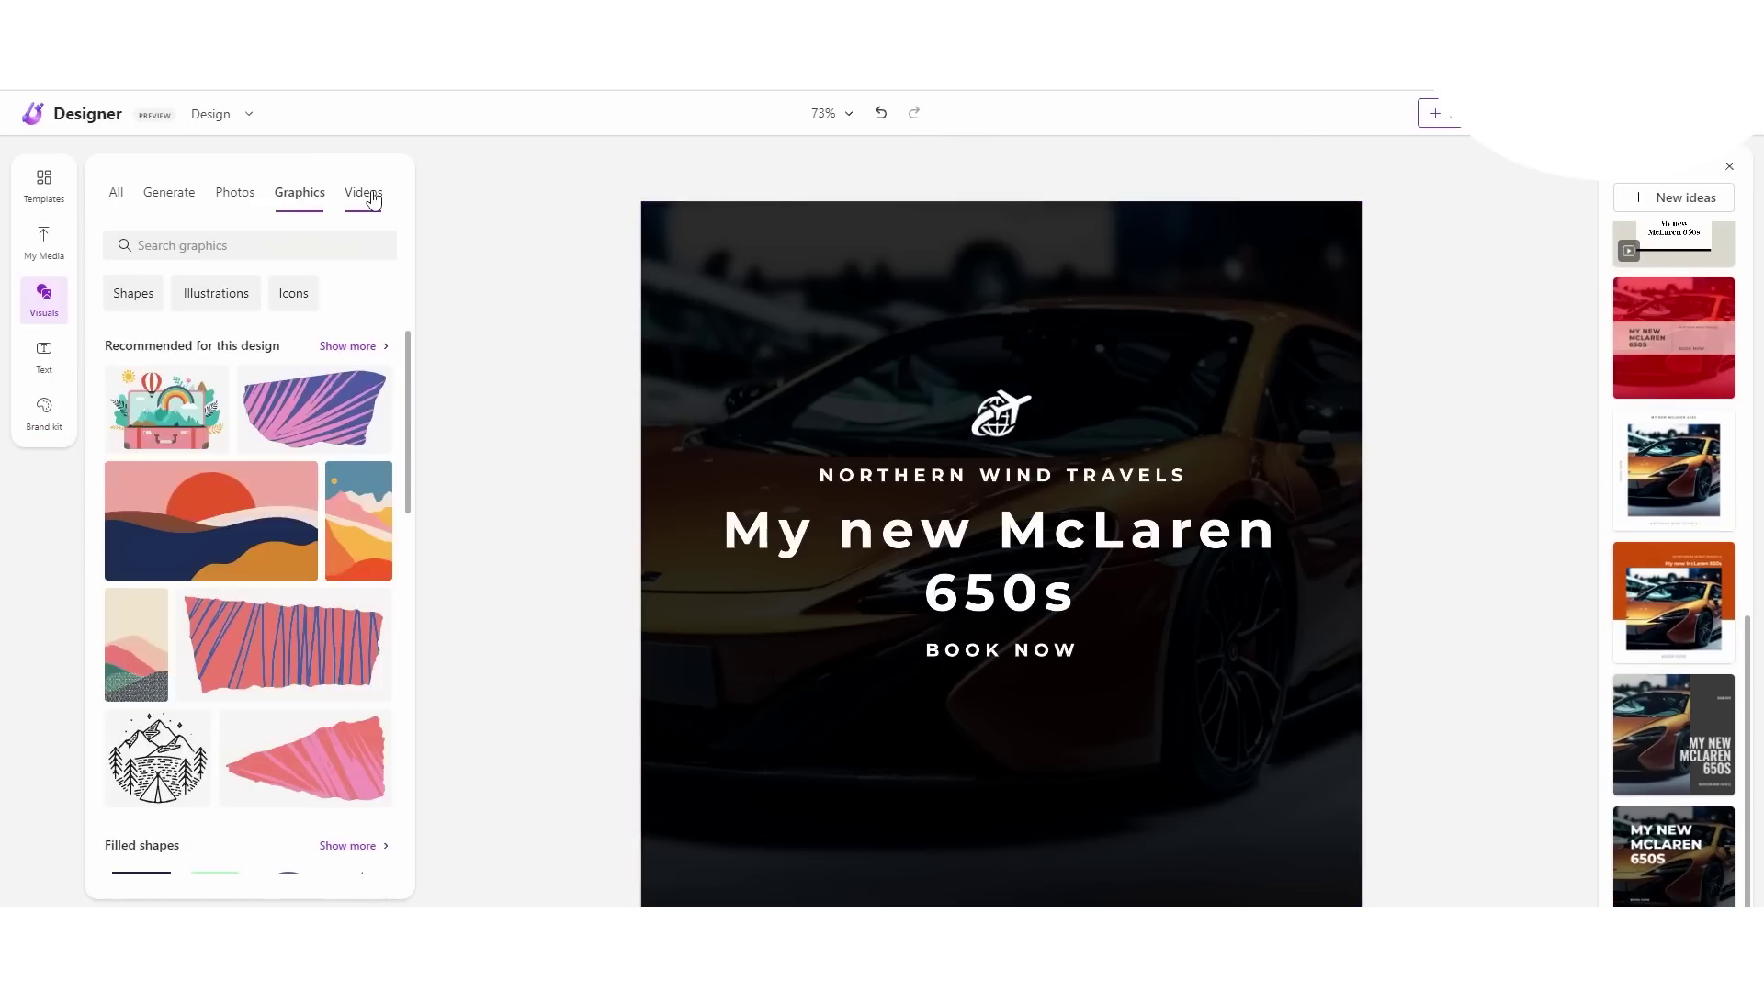
left_click(364, 192)
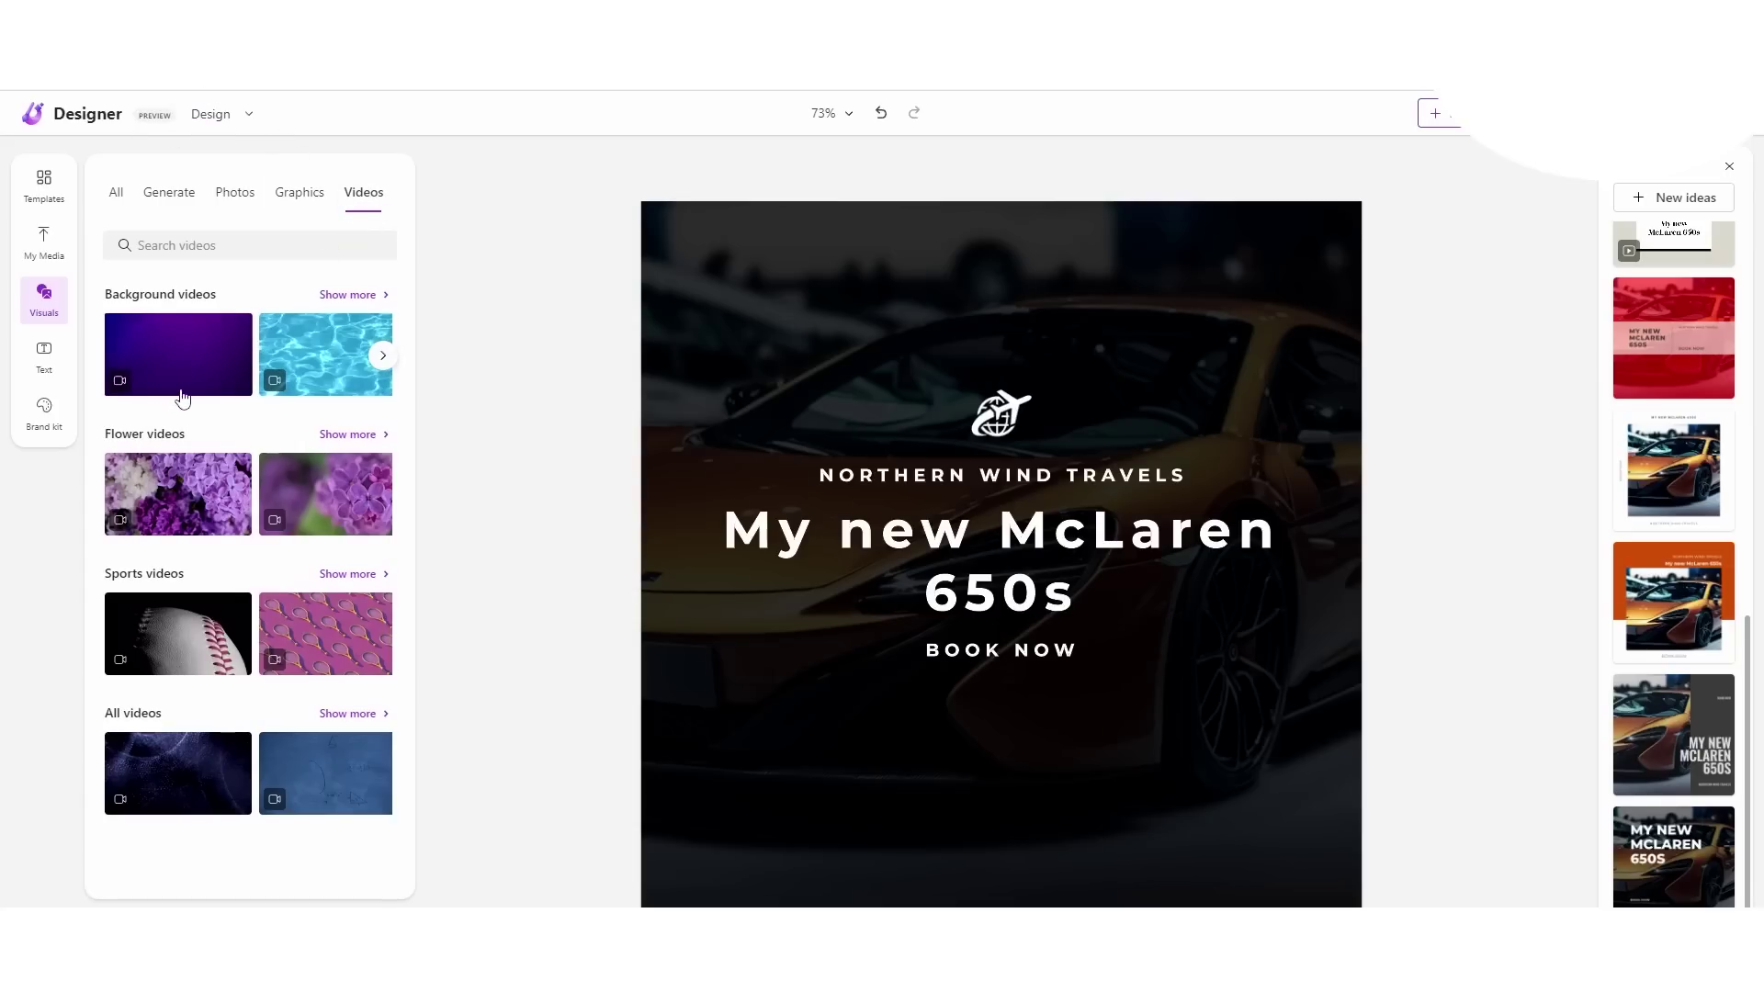
left_click(237, 389)
left_click_drag(1056, 413, 990, 324)
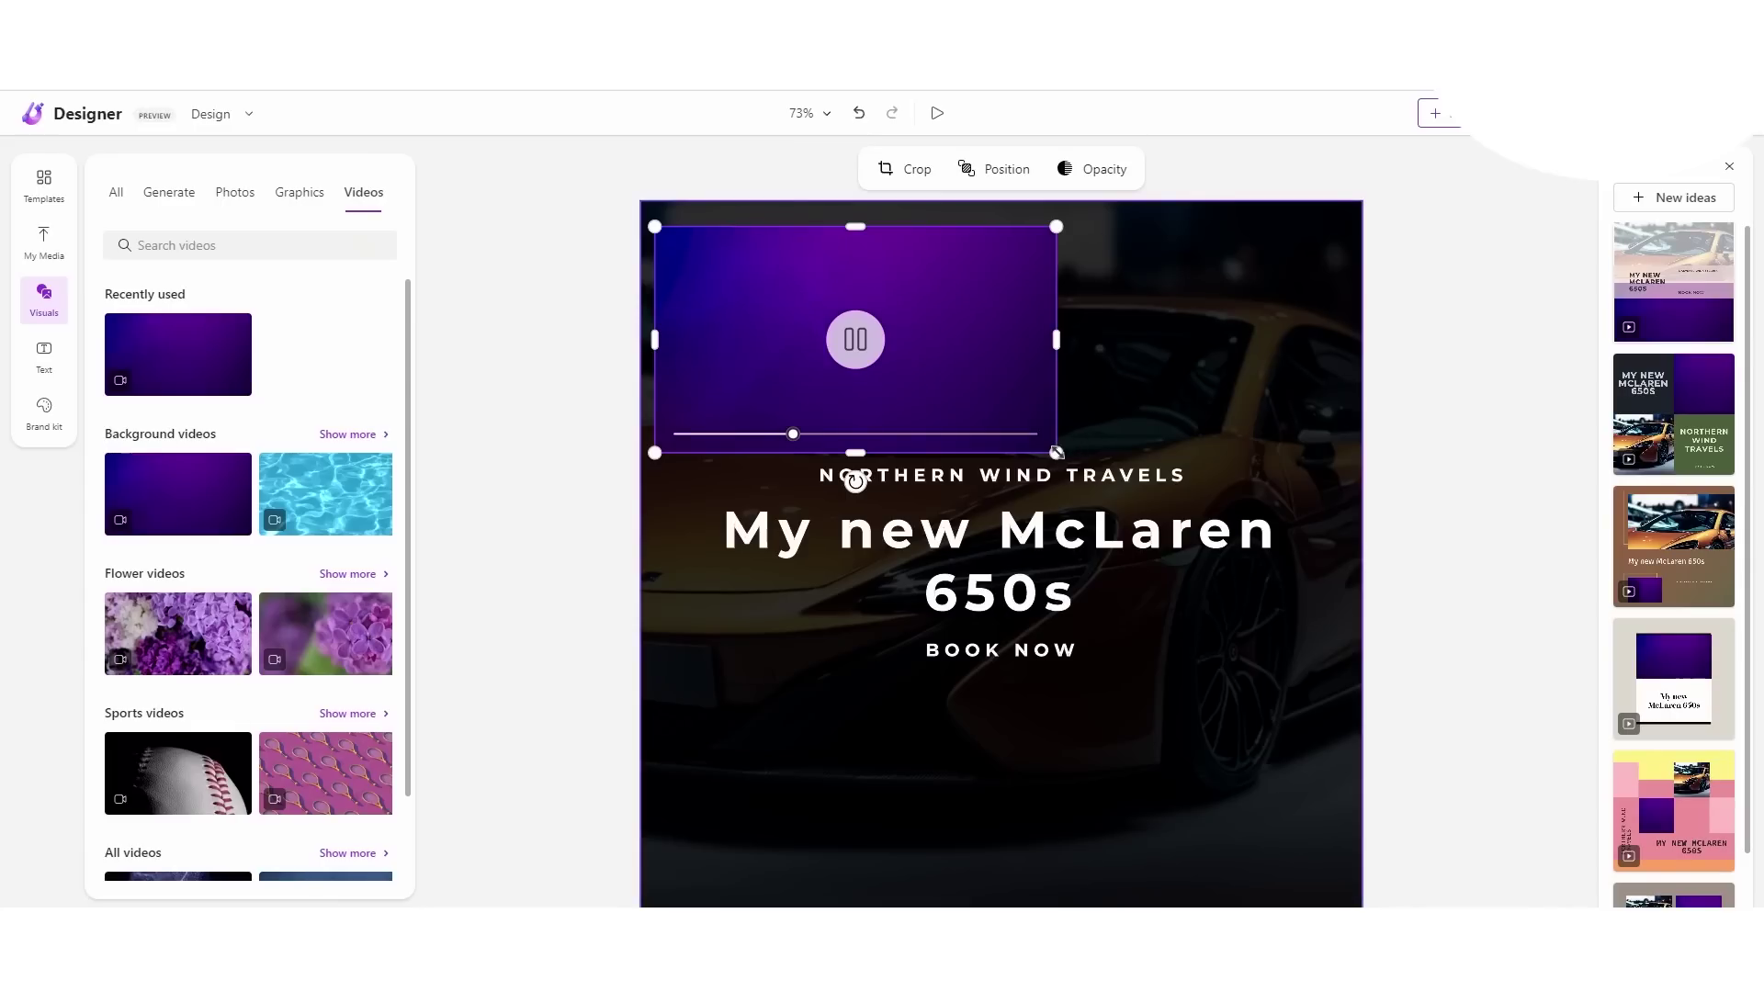
mouse_move(1055, 453)
left_mouse_down()
mouse_move(1368, 643)
mouse_move(1044, 425)
mouse_move(1056, 438)
left_mouse_up()
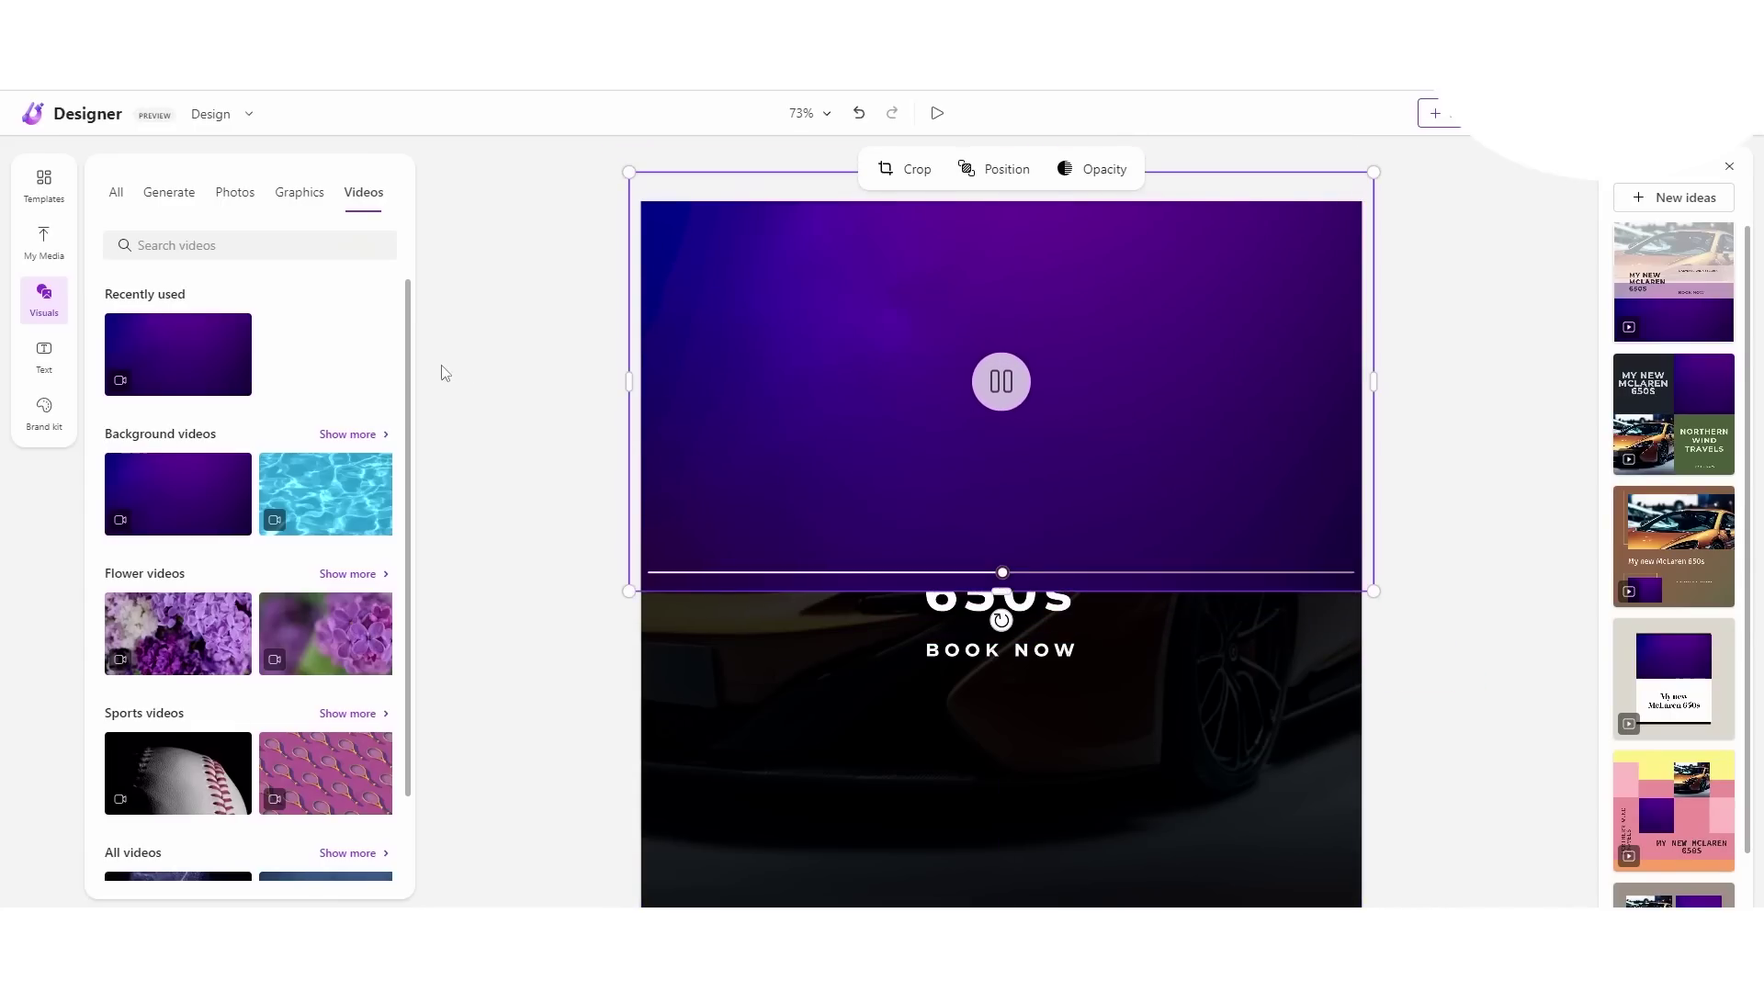
Step: Send the purple video behind the text and delete it from the design
right_click(1165, 327)
mouse_move(1268, 500)
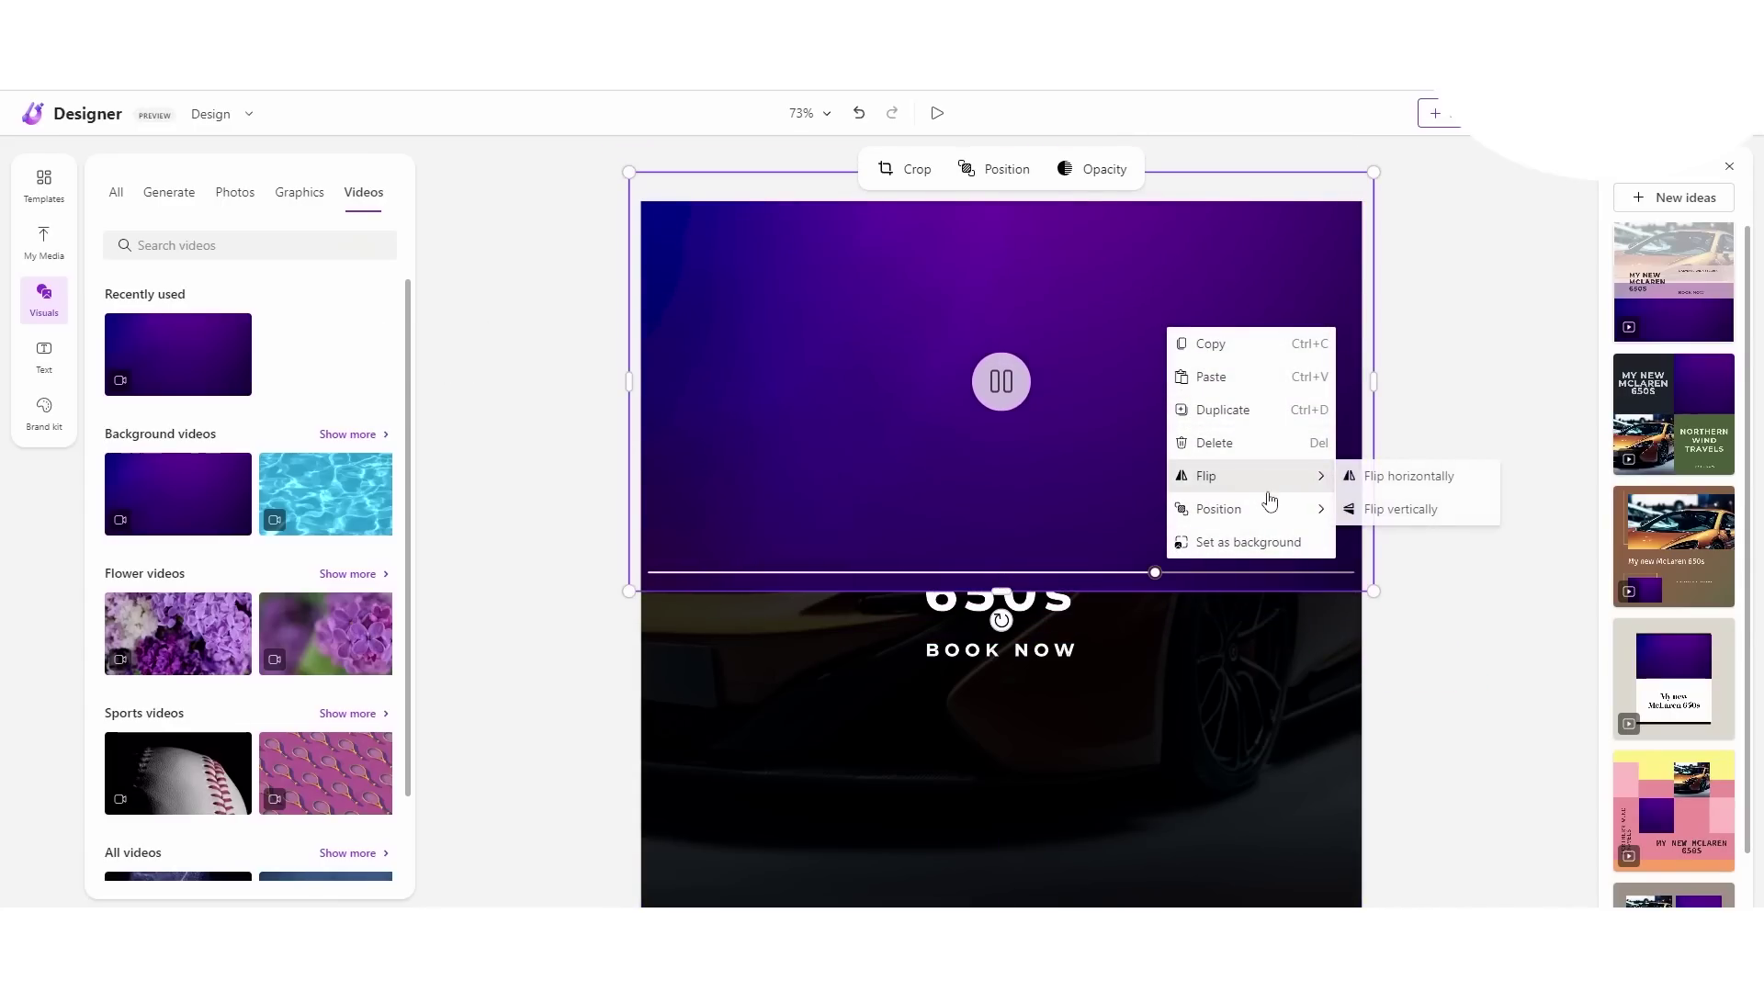
left_click(1399, 608)
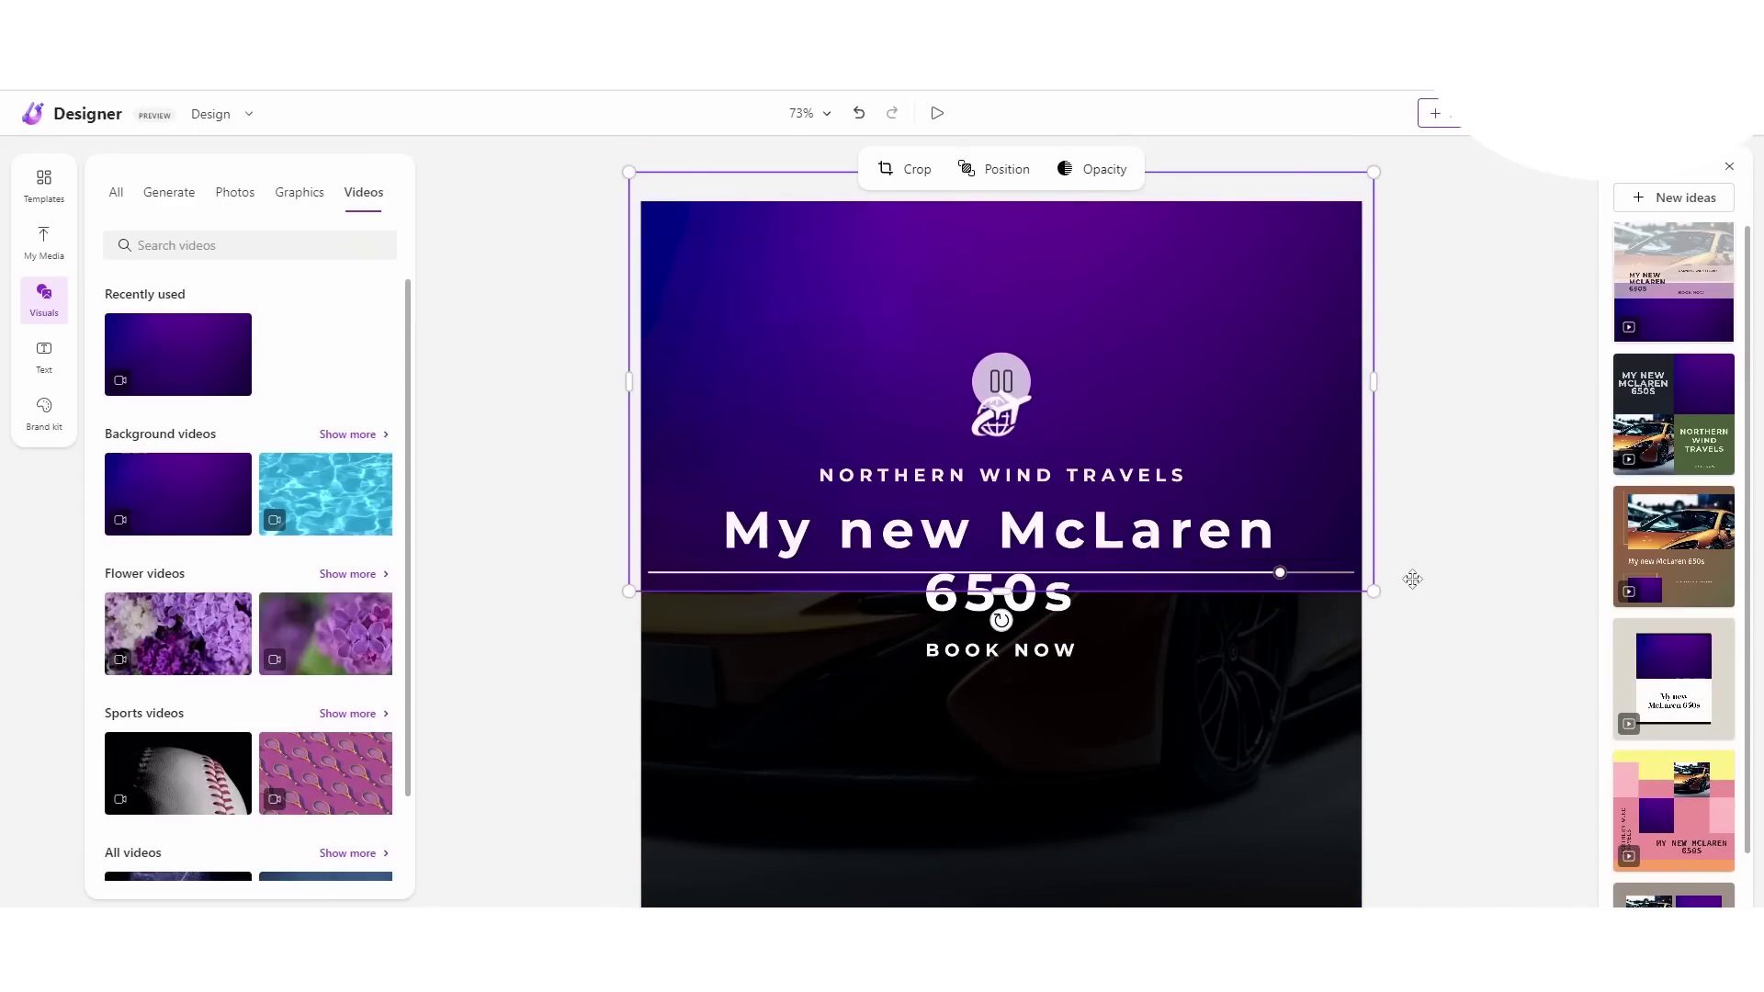
key("ctrl+z")
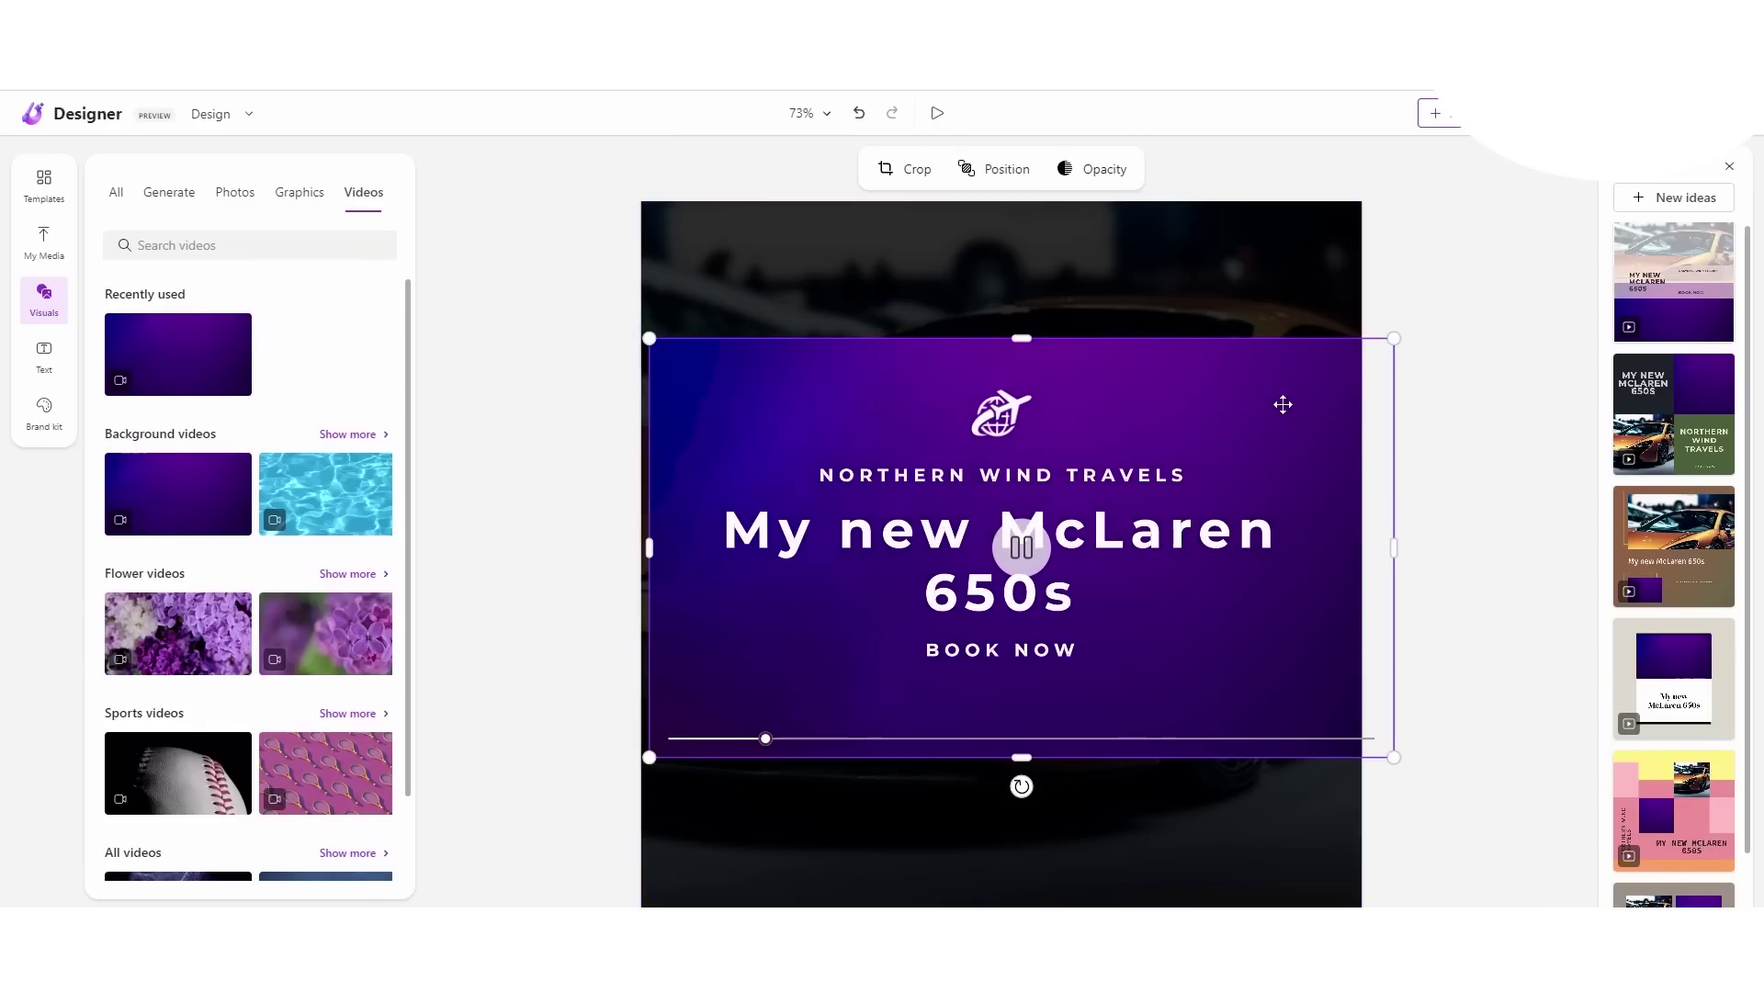
key("Delete")
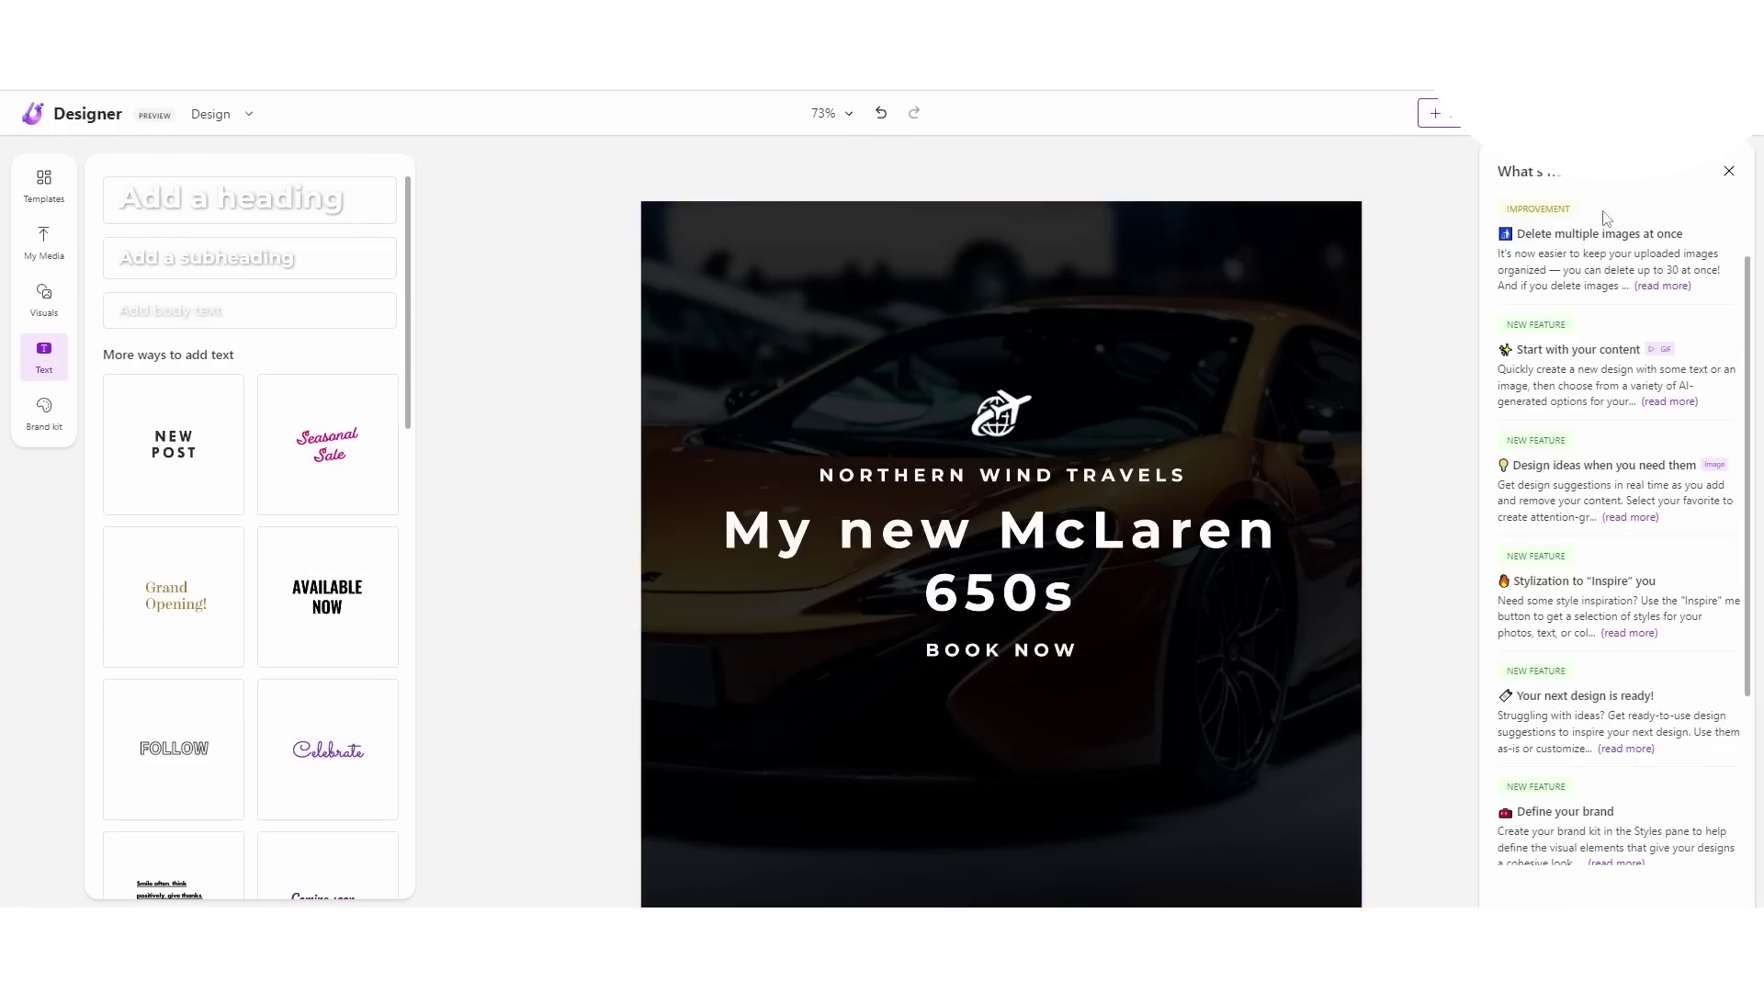
Step: Look through the list of new features and improvements
scroll(1580, 268, "down", 3)
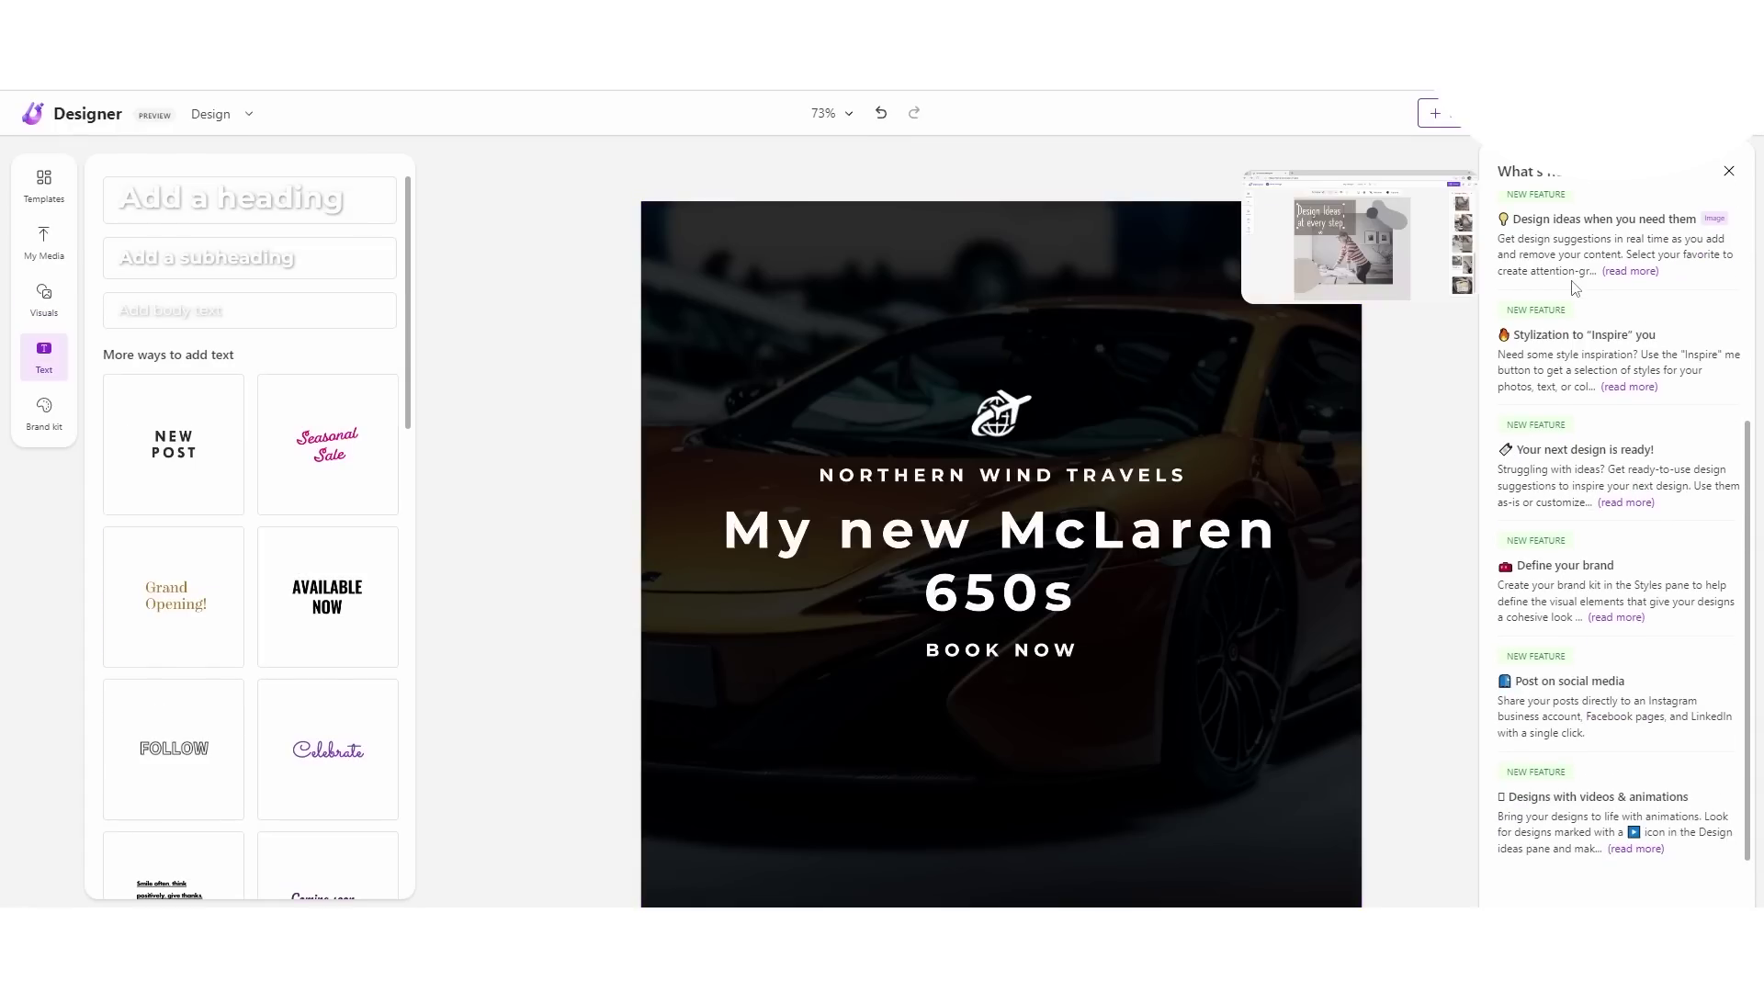
scroll(1617, 239, "up", 4)
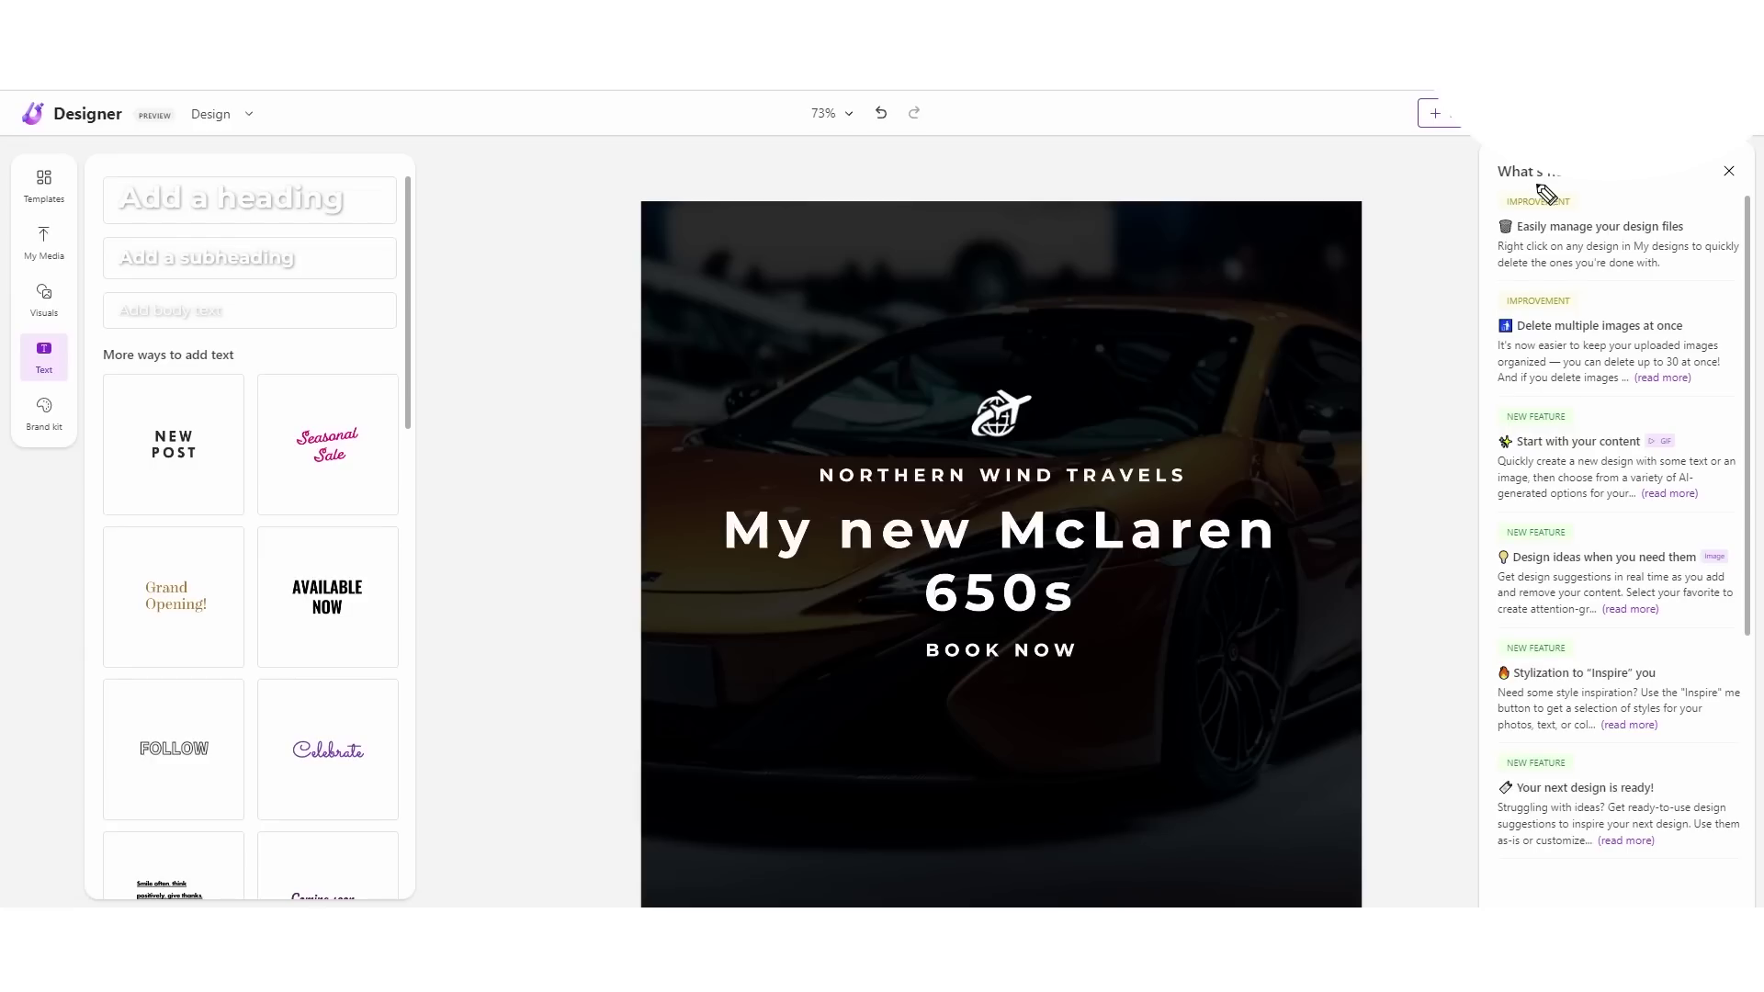
Step: Read the remaining What's new entries through to the one on designs with videos and animations
mouse_move(1501, 158)
left_mouse_down()
mouse_move(1493, 224)
mouse_move(1599, 187)
left_mouse_up()
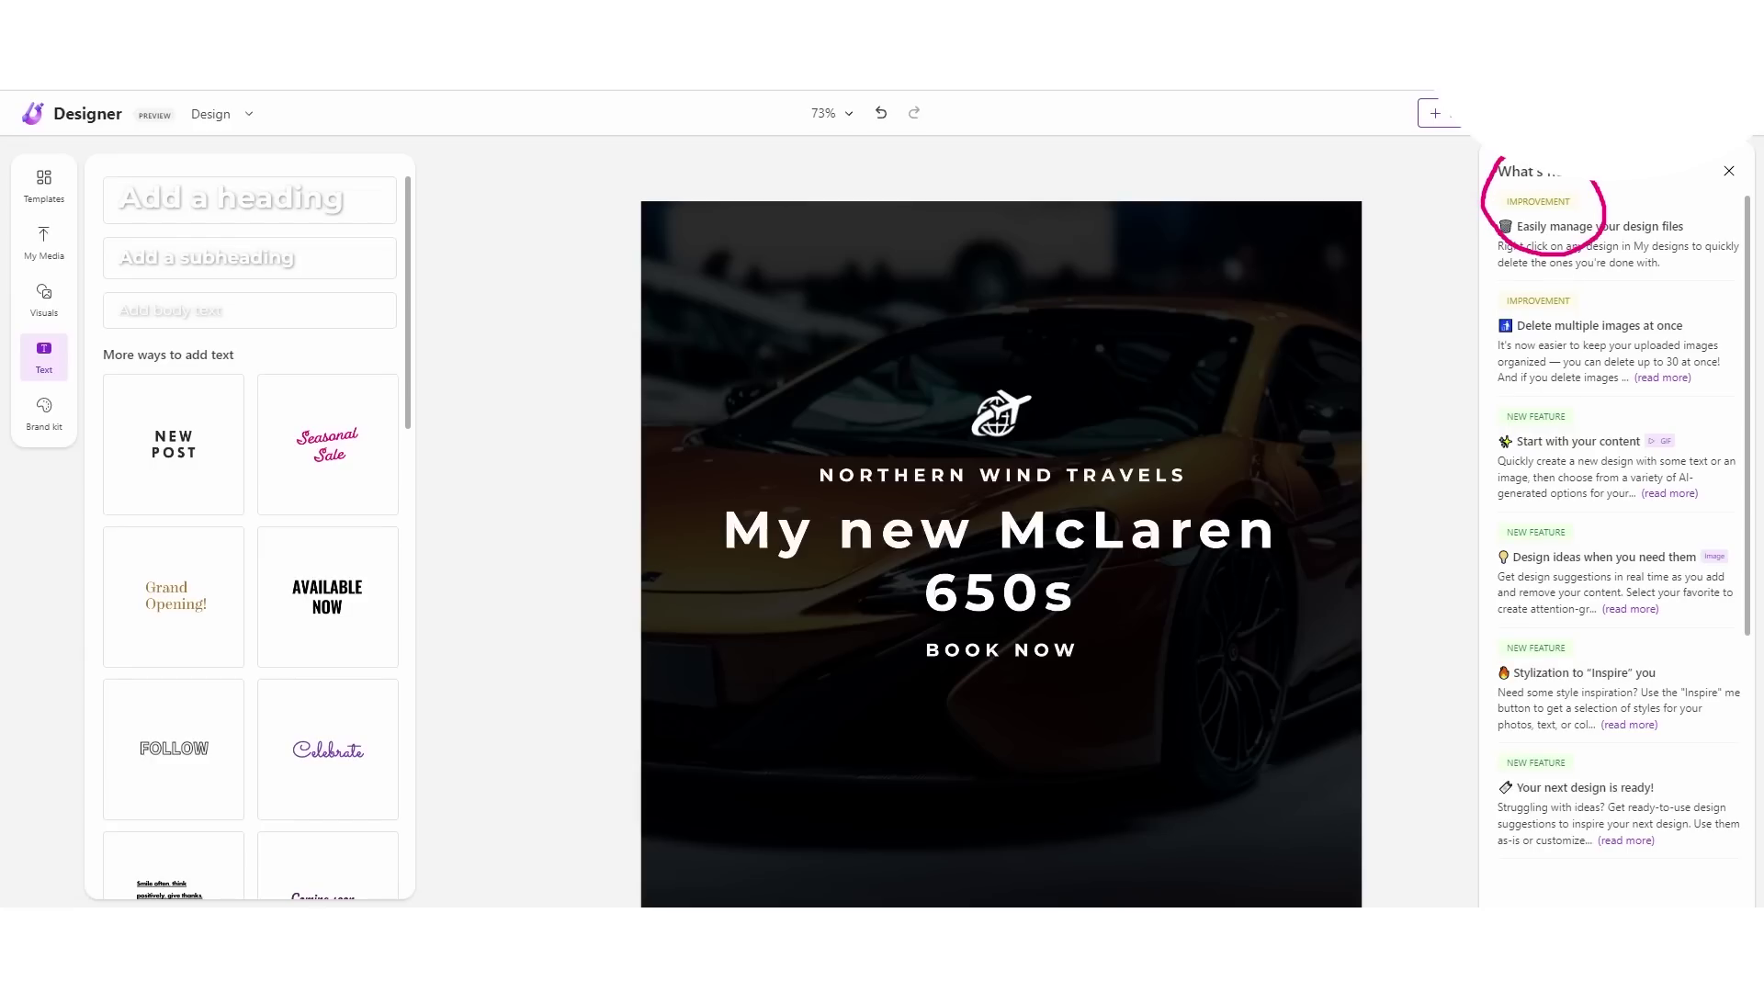
key("Escape")
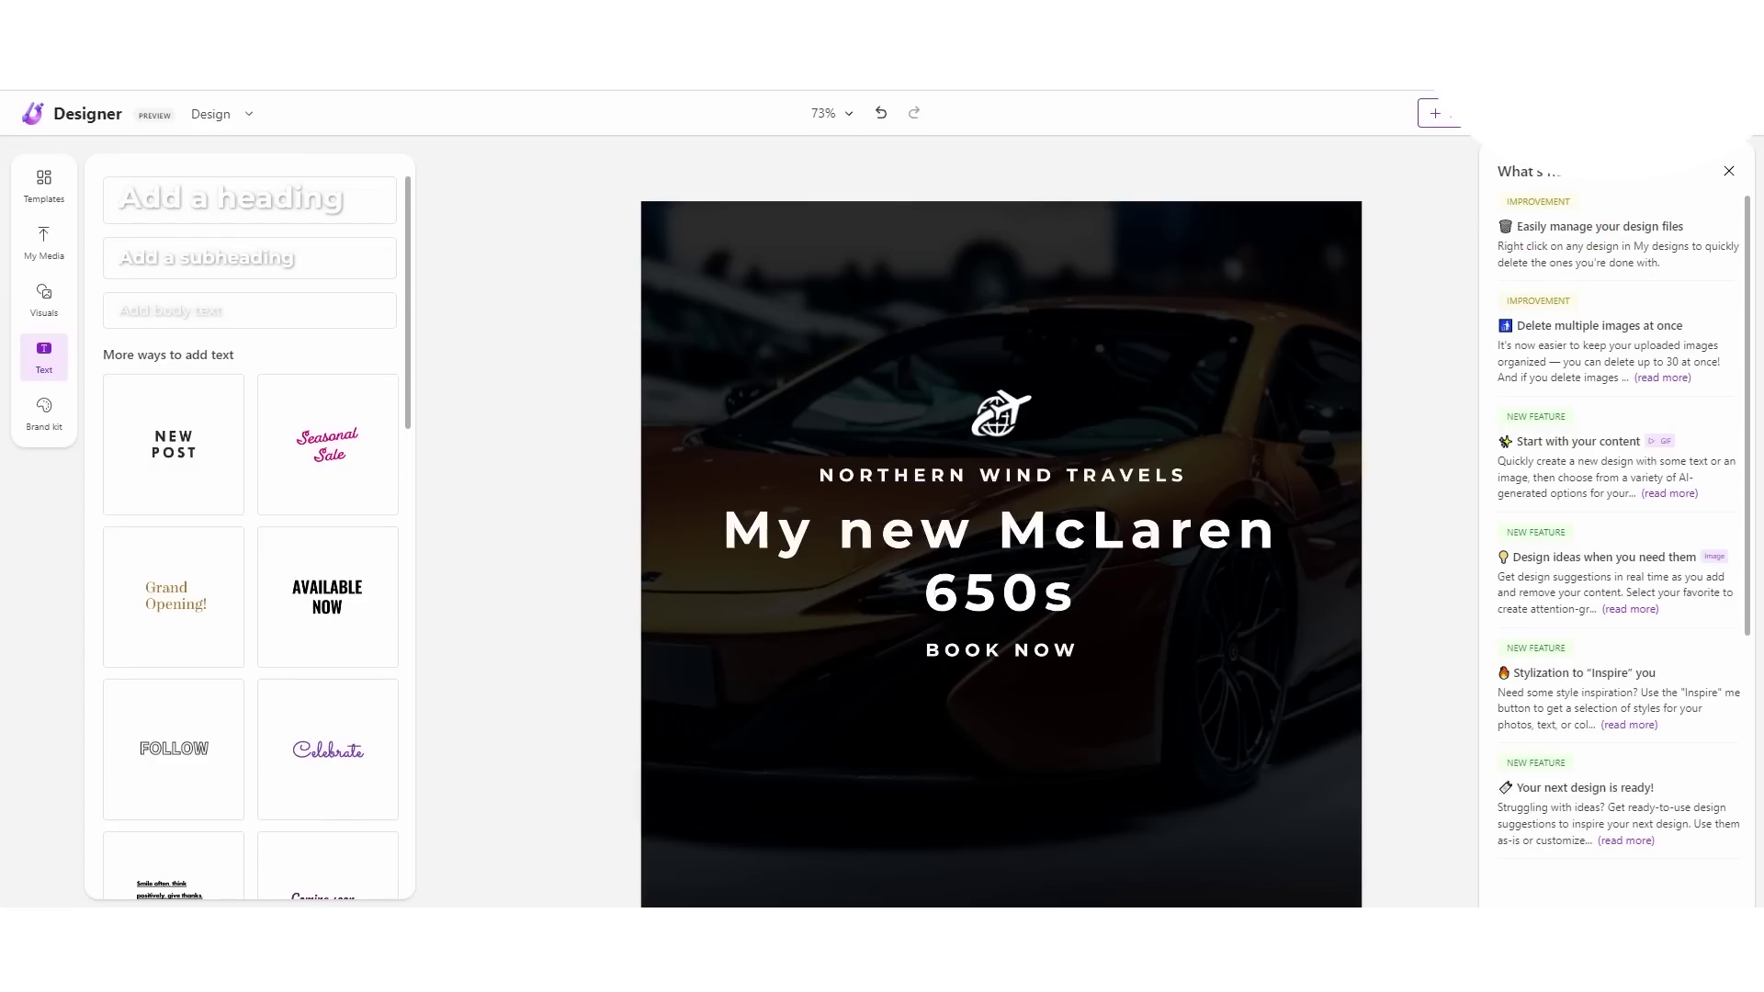
scroll(1584, 370, "down", 3)
scroll(1576, 375, "down", 1)
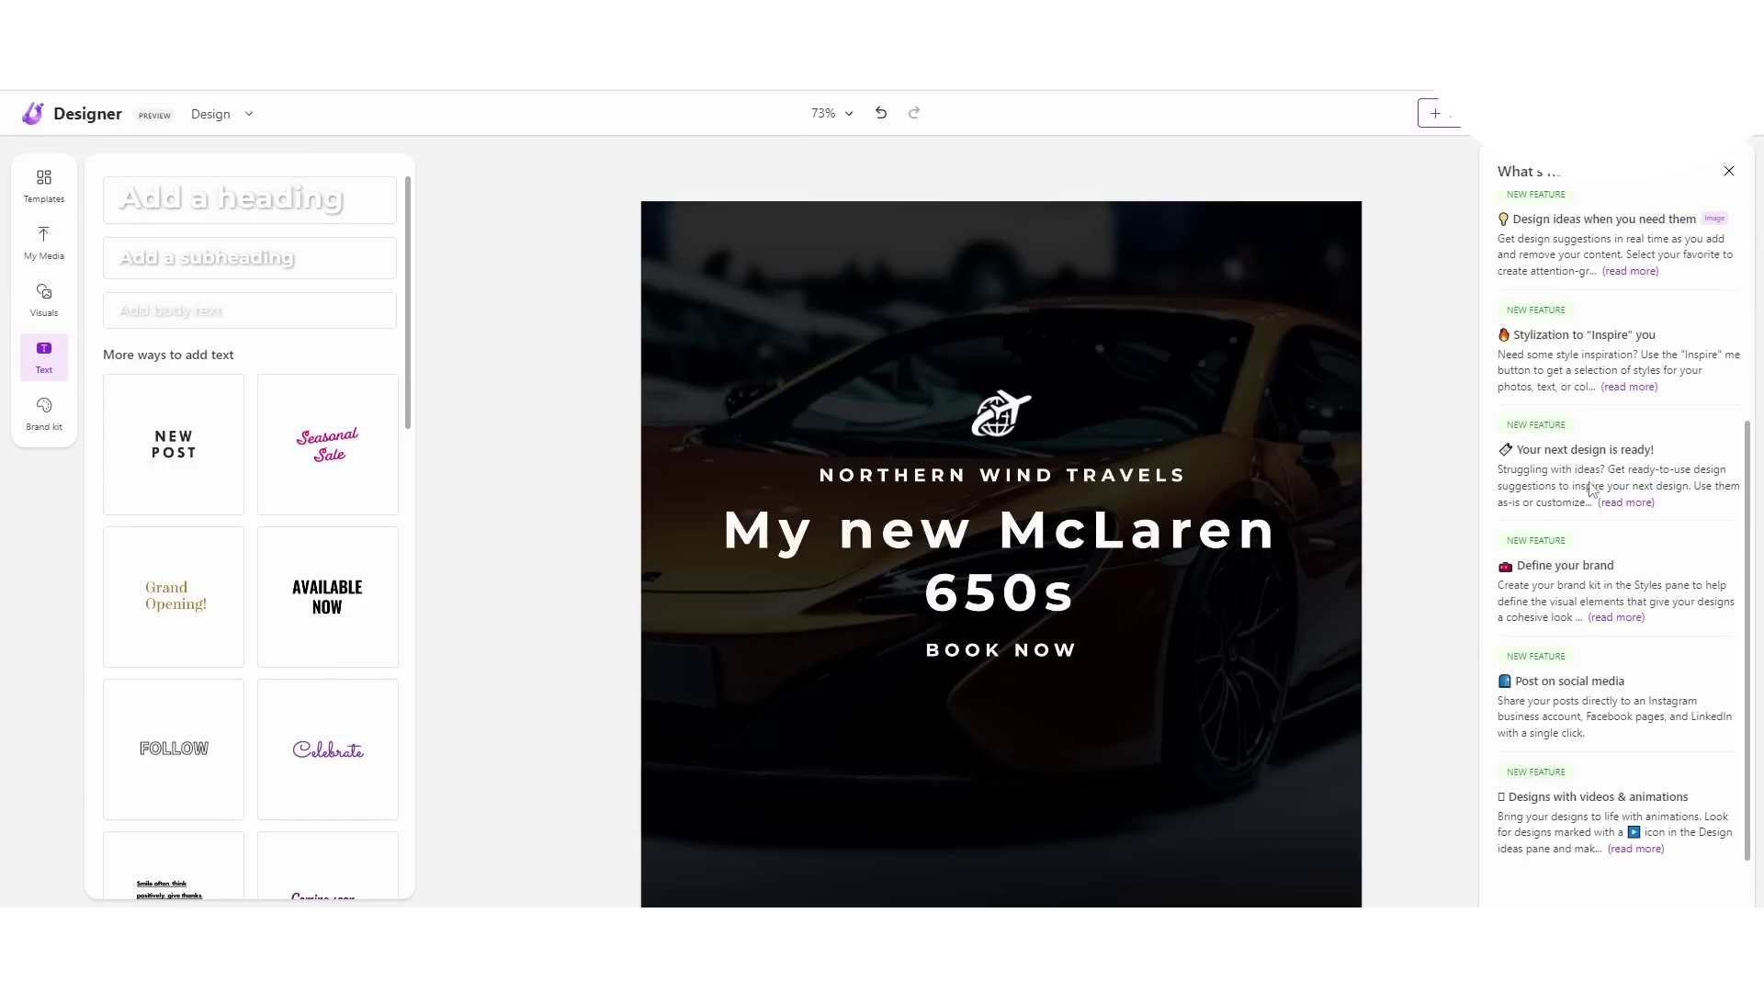
scroll(1591, 487, "up", 4)
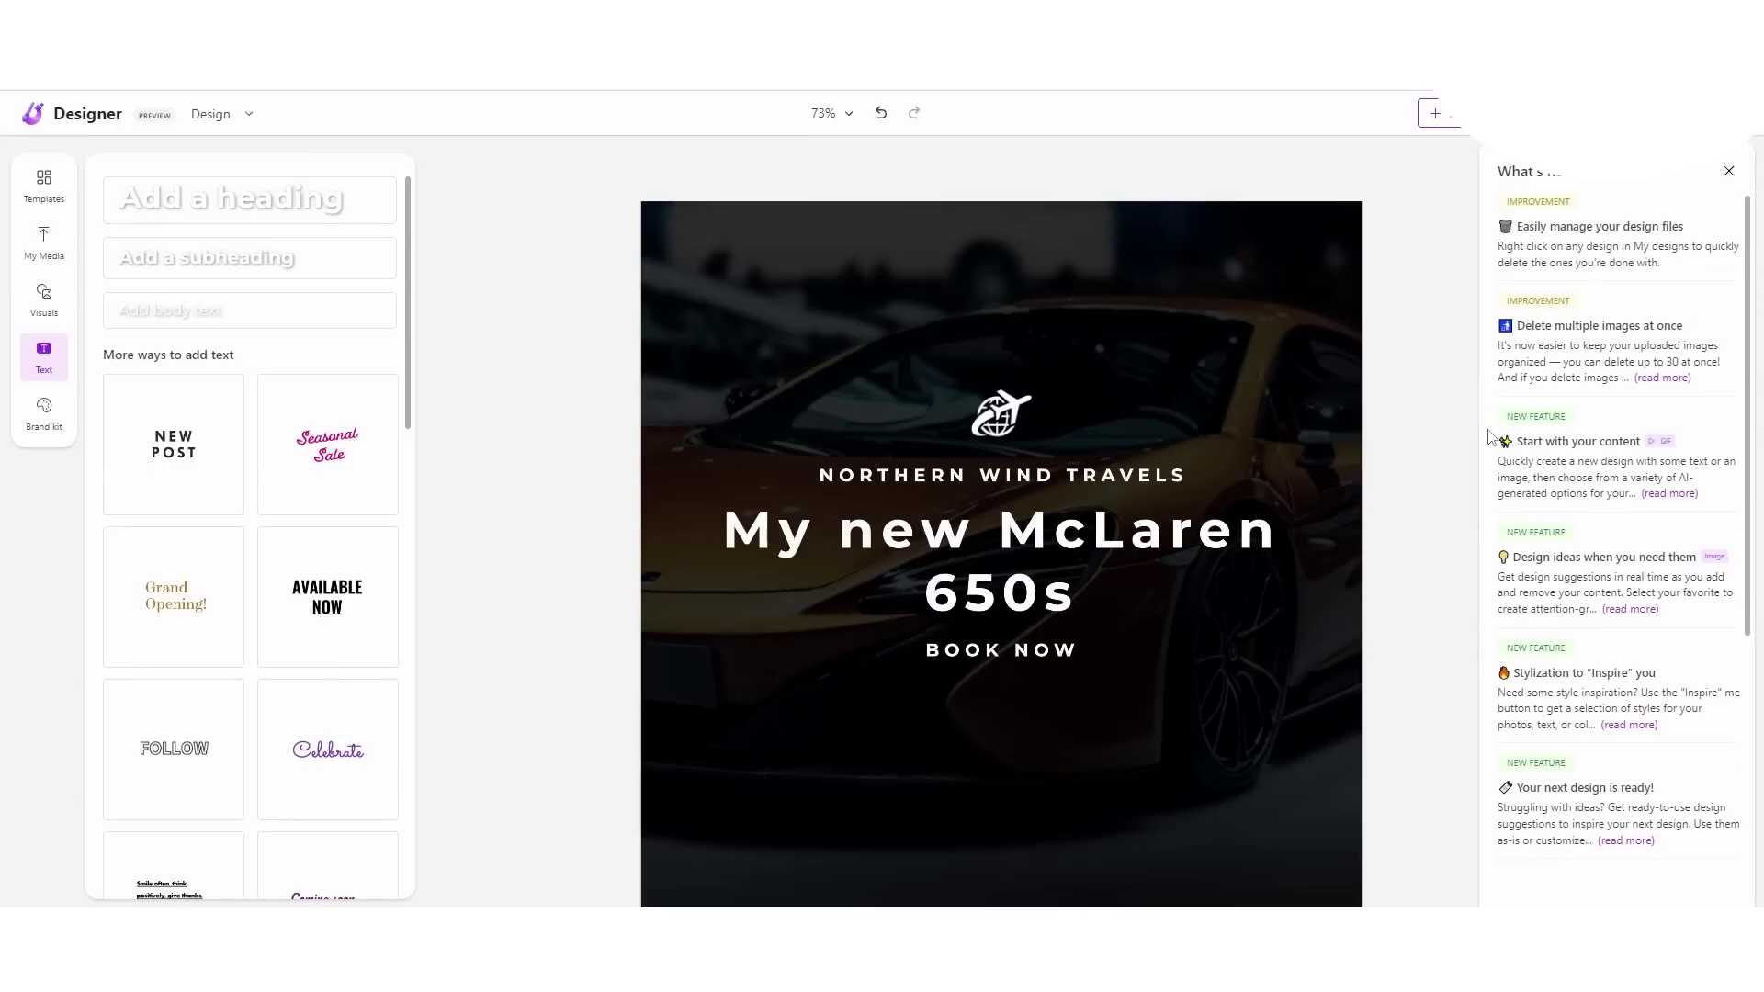
Step: Replace the McLaren post's layout with the open house template that shows a living-room sofa
left_click(50, 175)
left_click(248, 118)
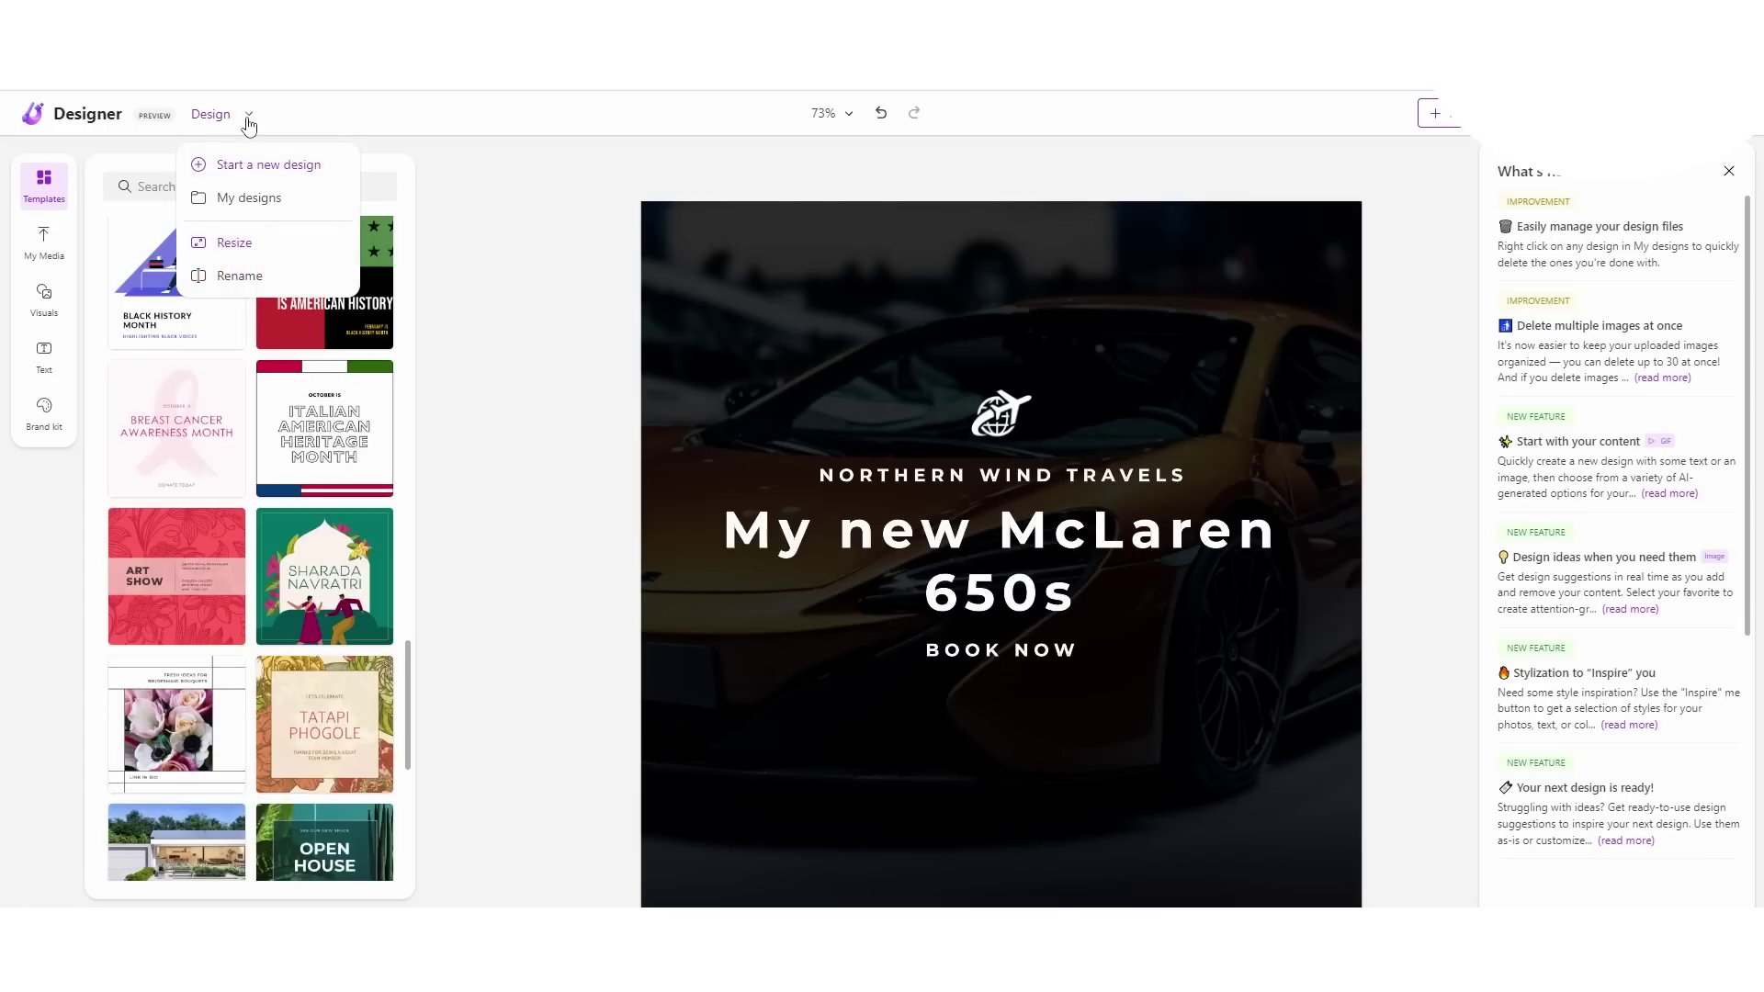
left_click(248, 119)
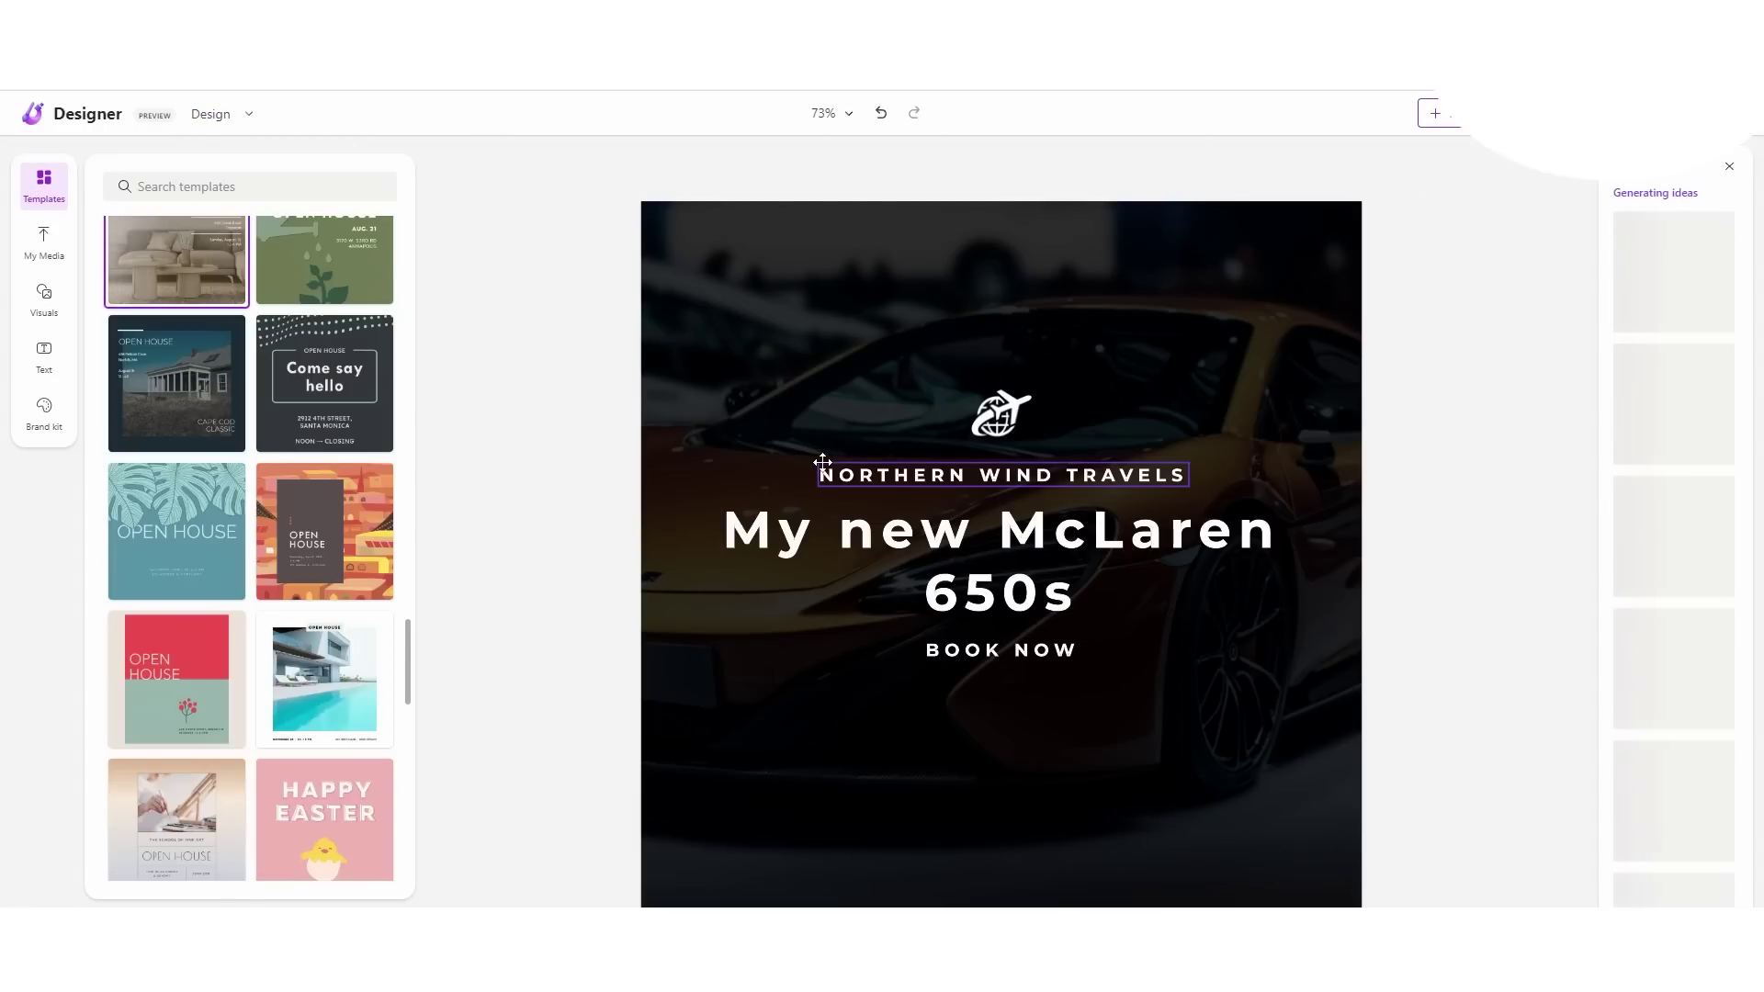
left_click(177, 260)
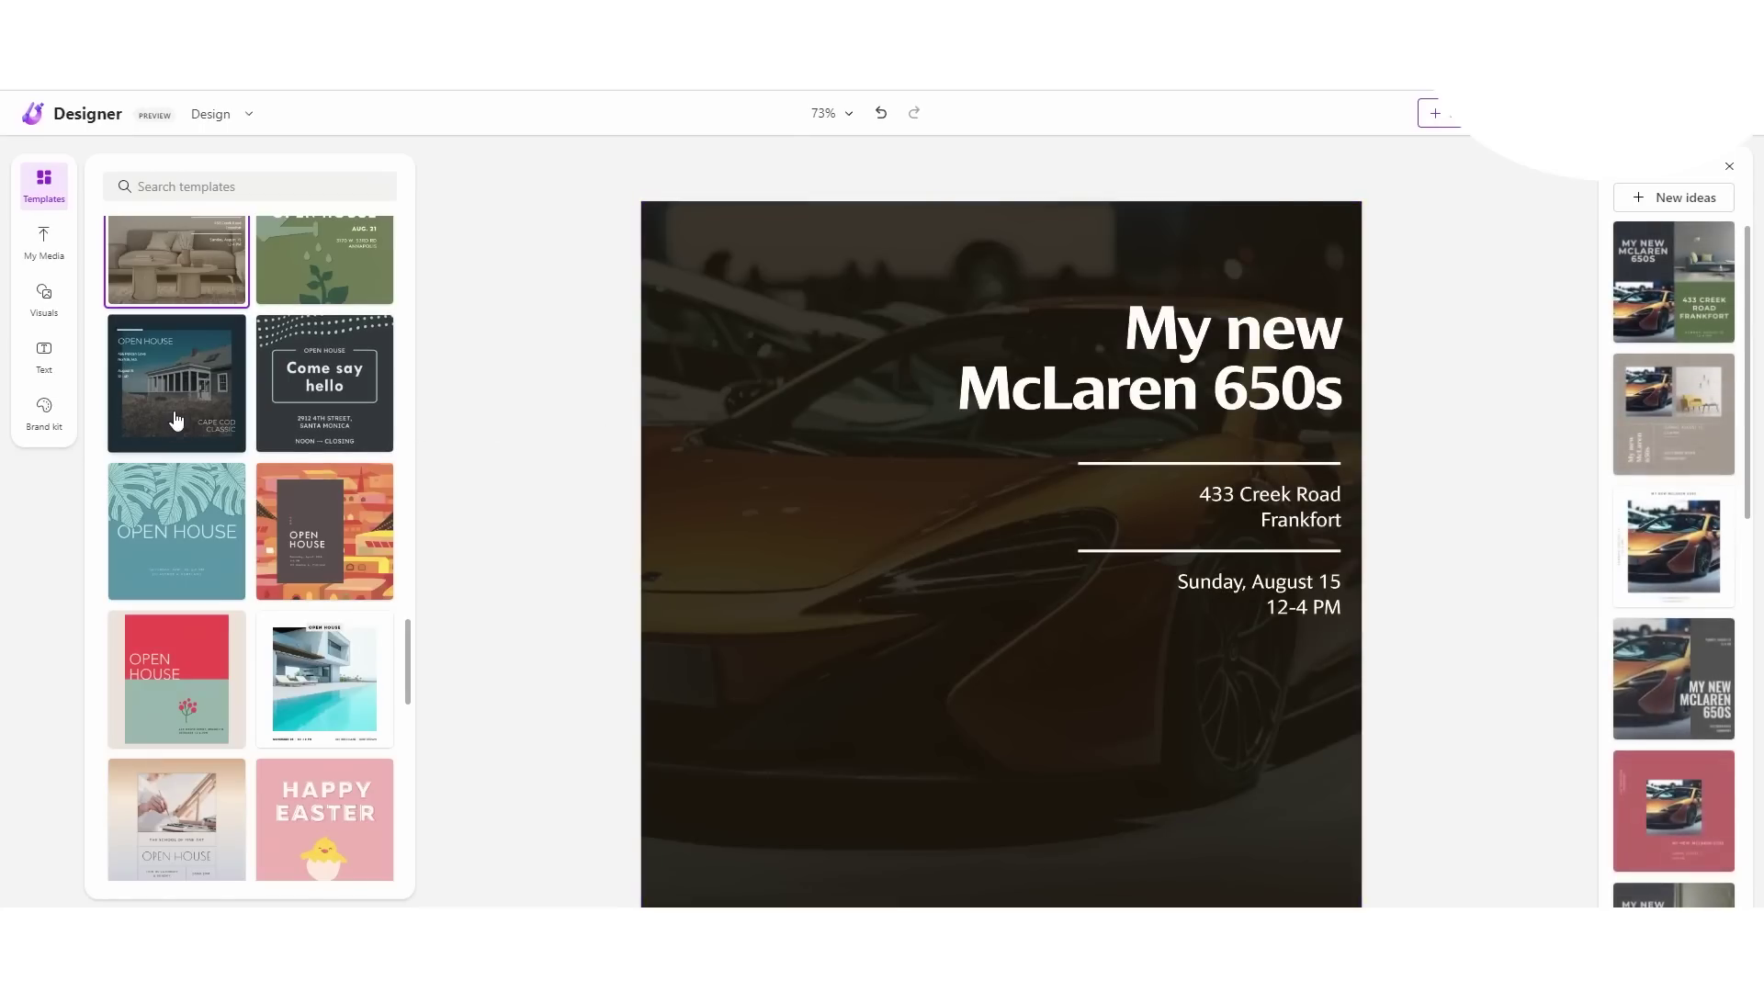
Step: Replace the existing design with the Ski & Snowboard Sale template from the template list
scroll(215, 439, "down", 5)
scroll(215, 439, "down", 6)
left_click(324, 477)
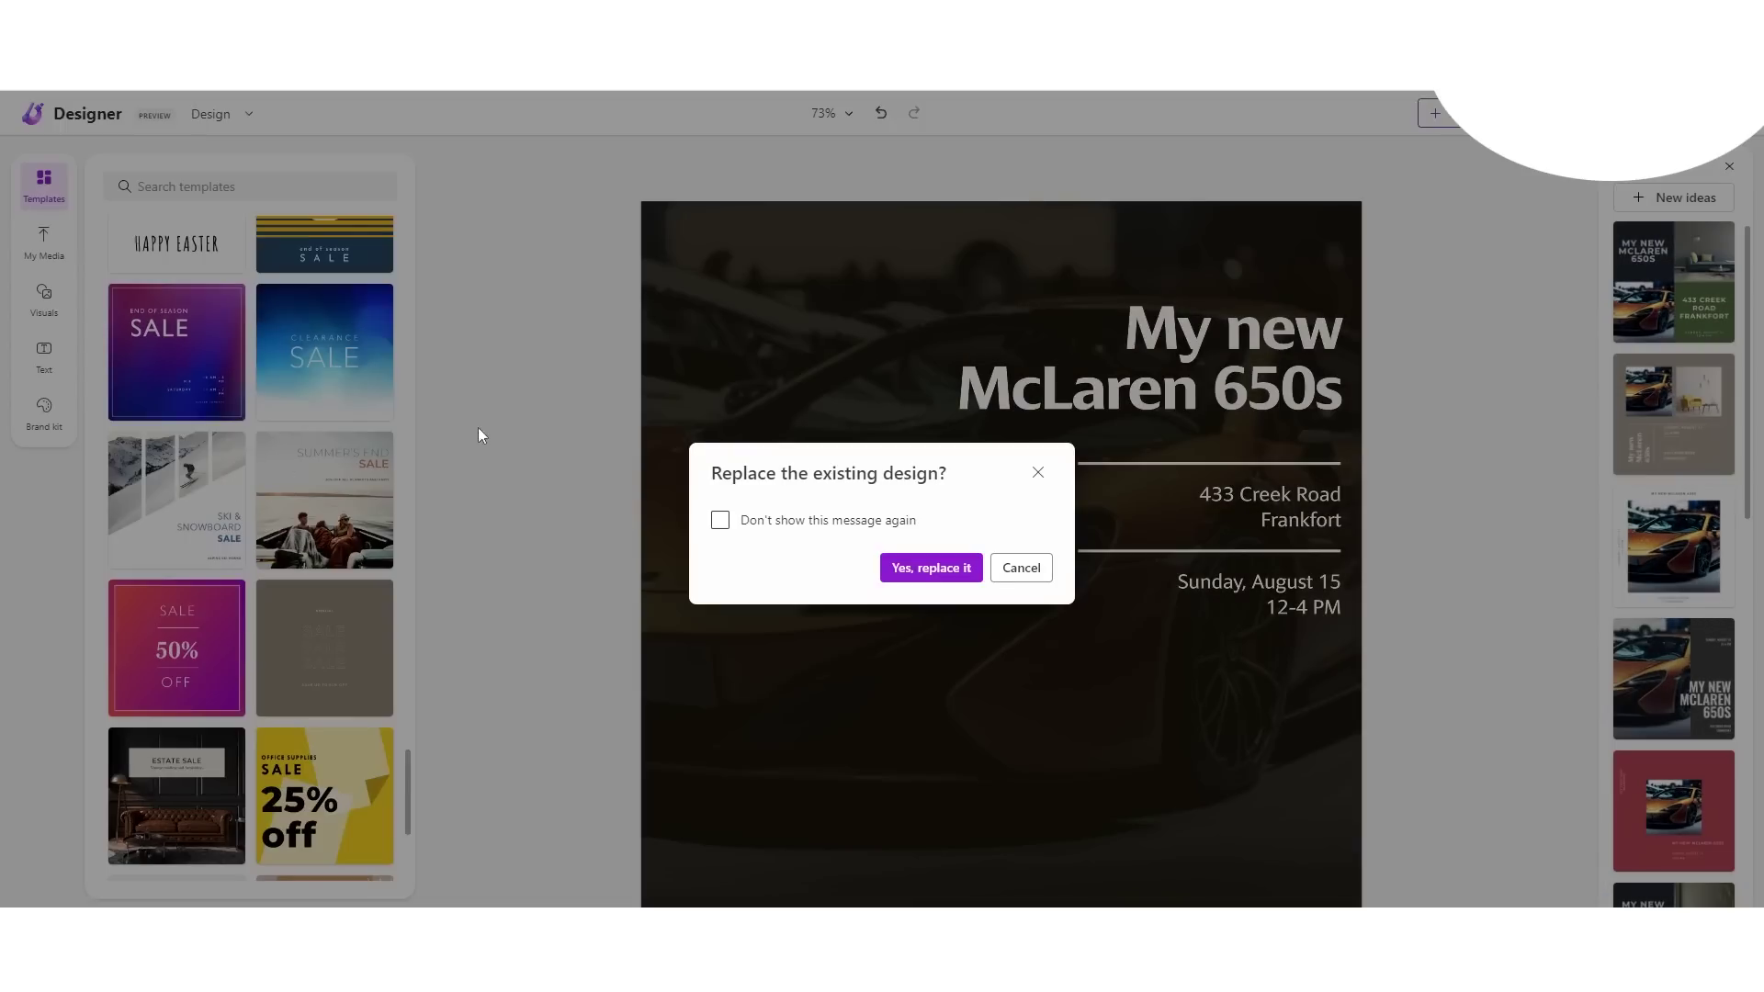
left_click(973, 566)
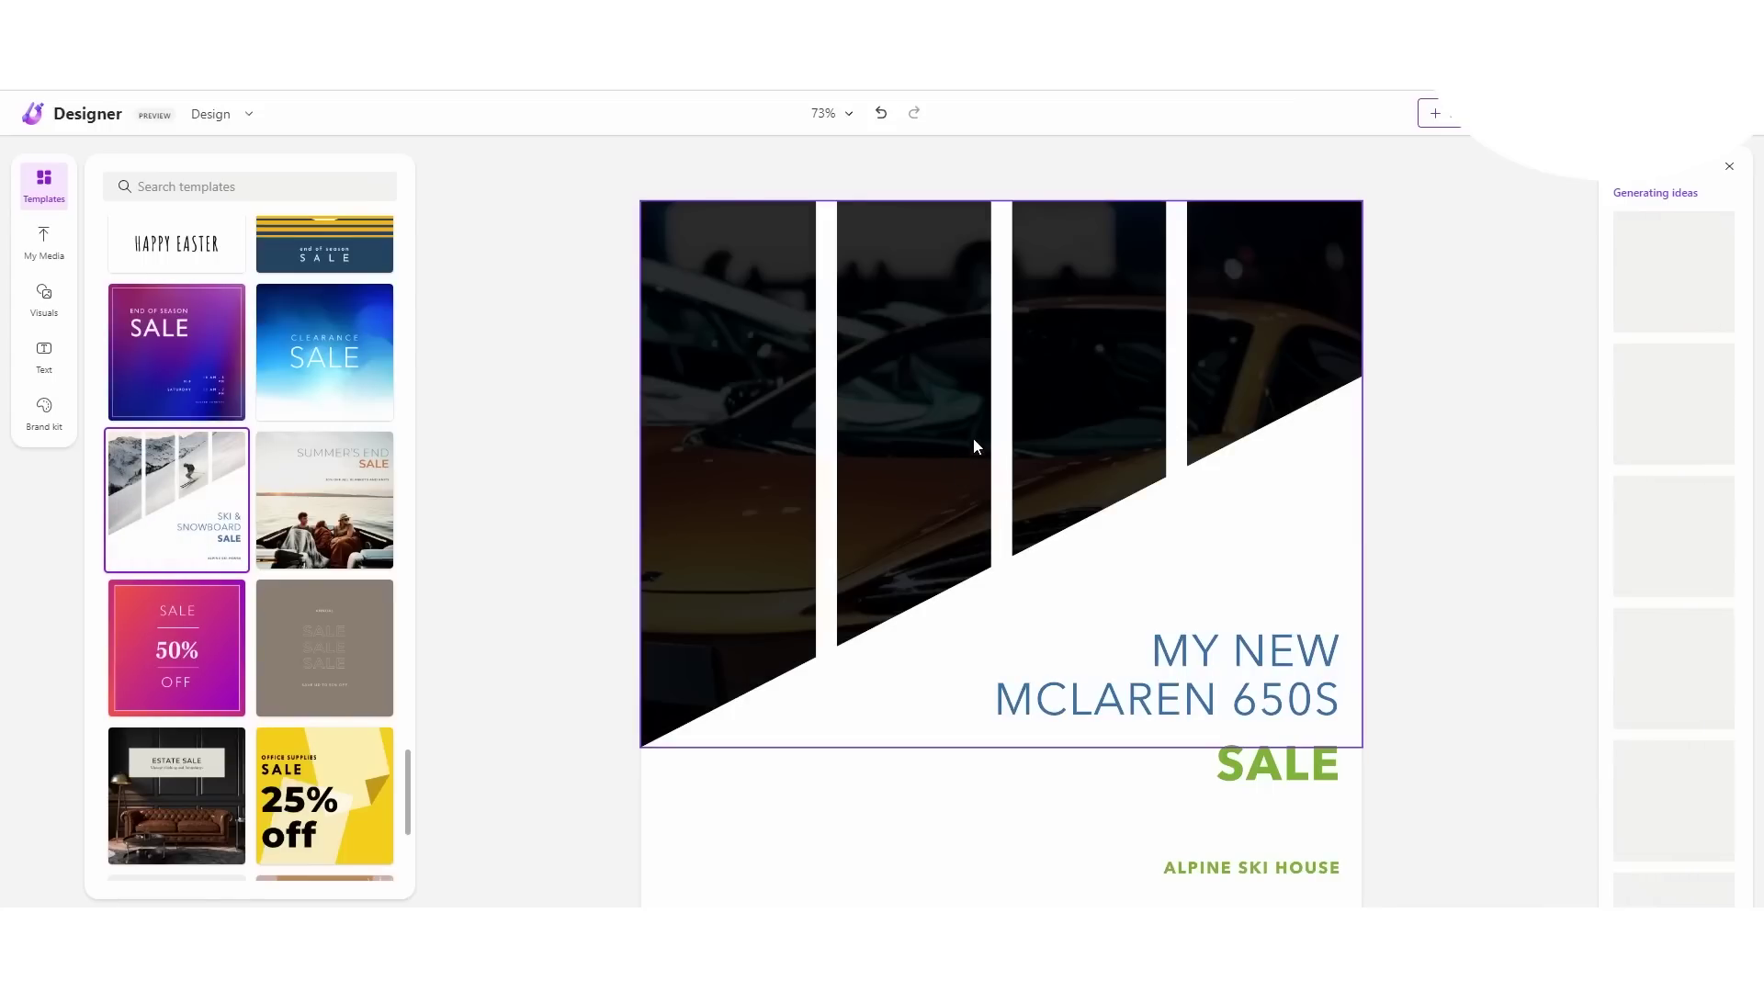
Step: Browse further sale and event templates and review the design's download options, including file type and watermark removal
scroll(220, 477, "down", 3)
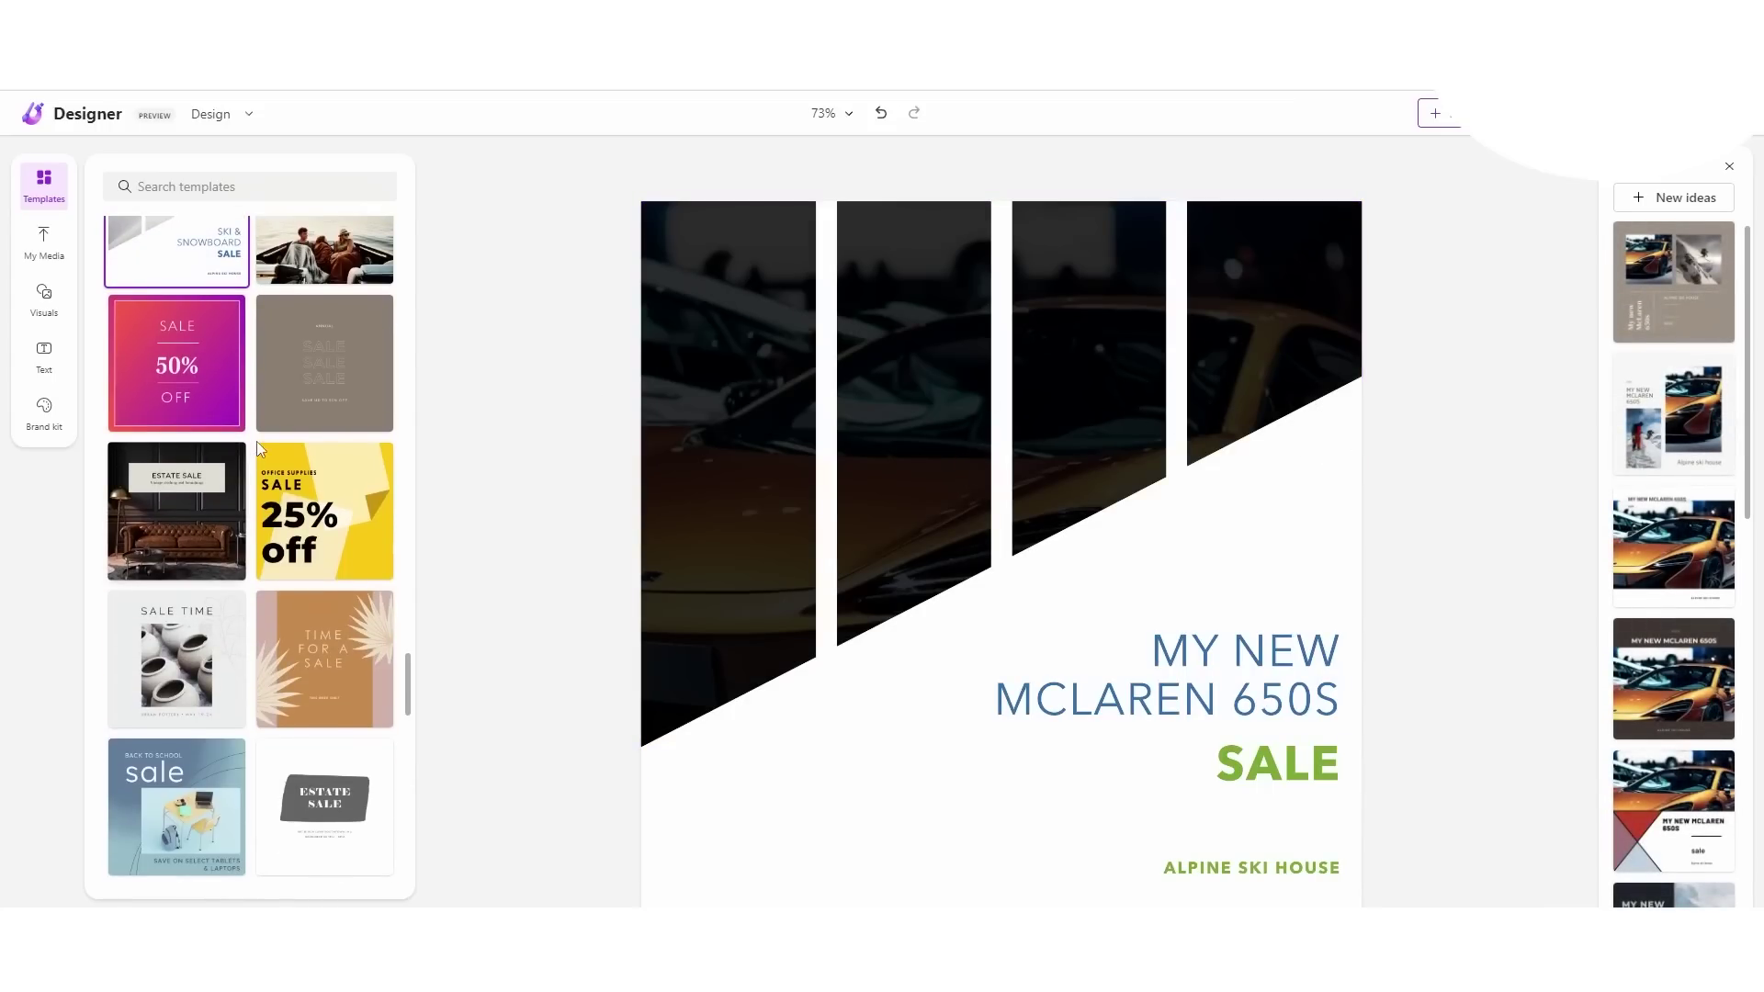
scroll(257, 441, "down", 2)
scroll(301, 496, "down", 2)
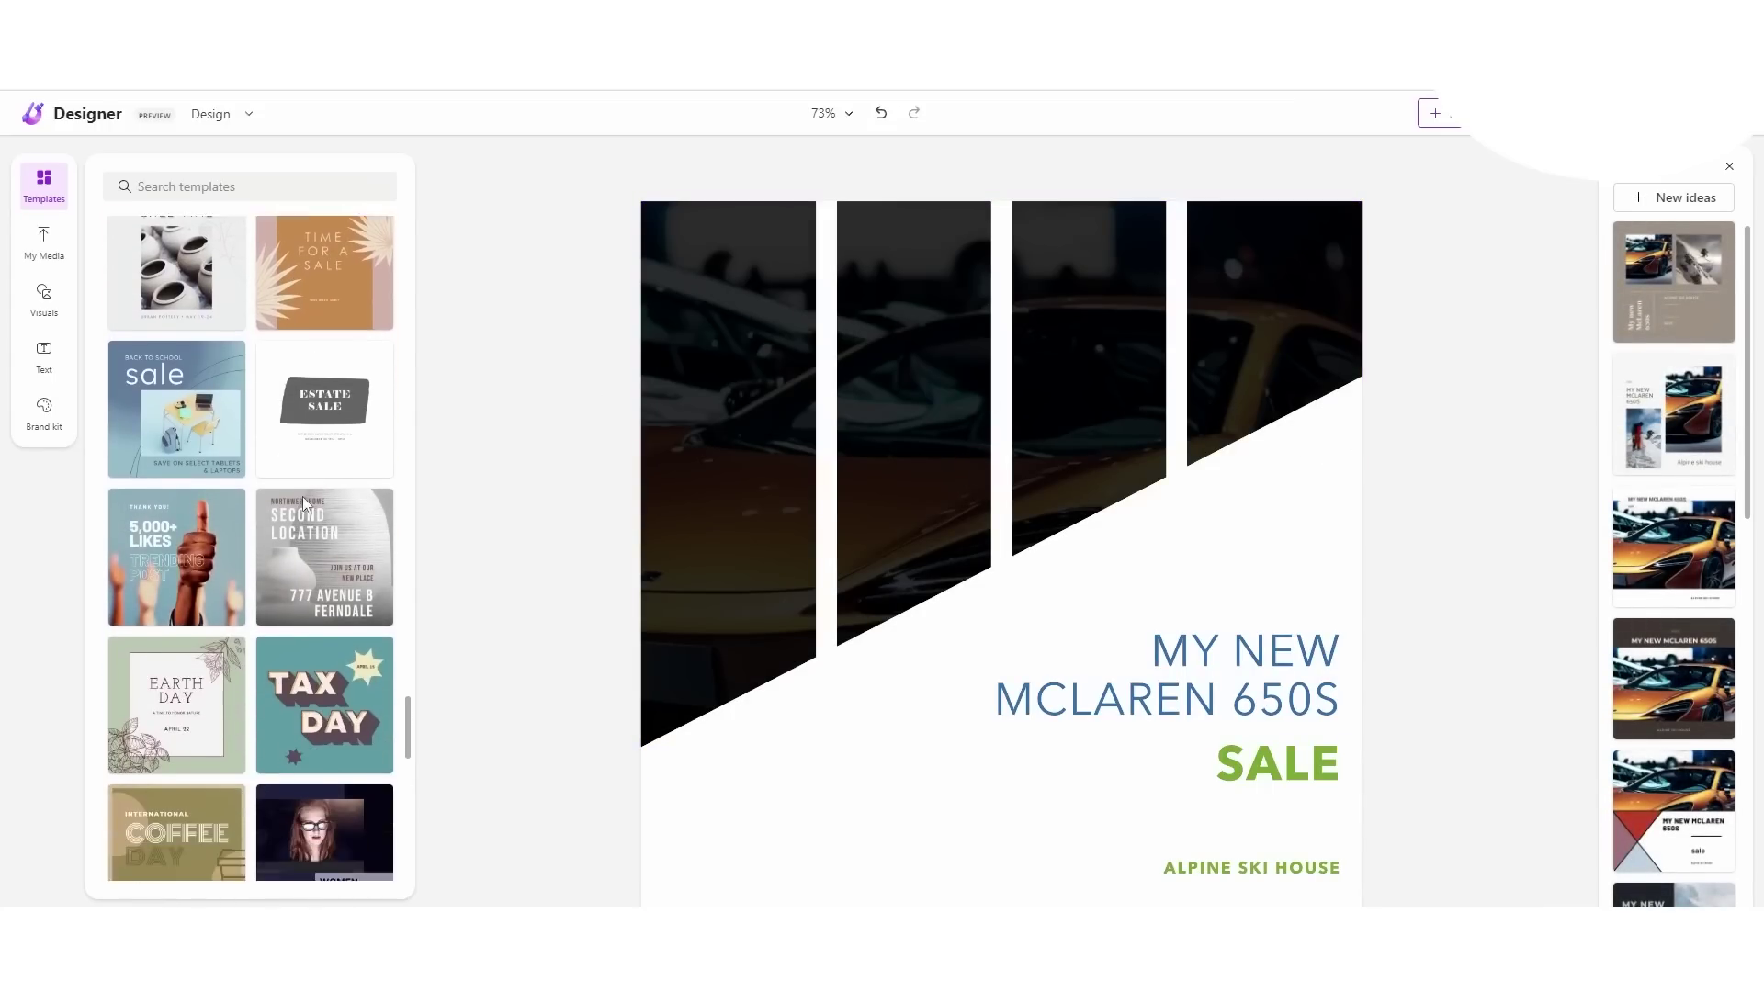
scroll(303, 493, "down", 2)
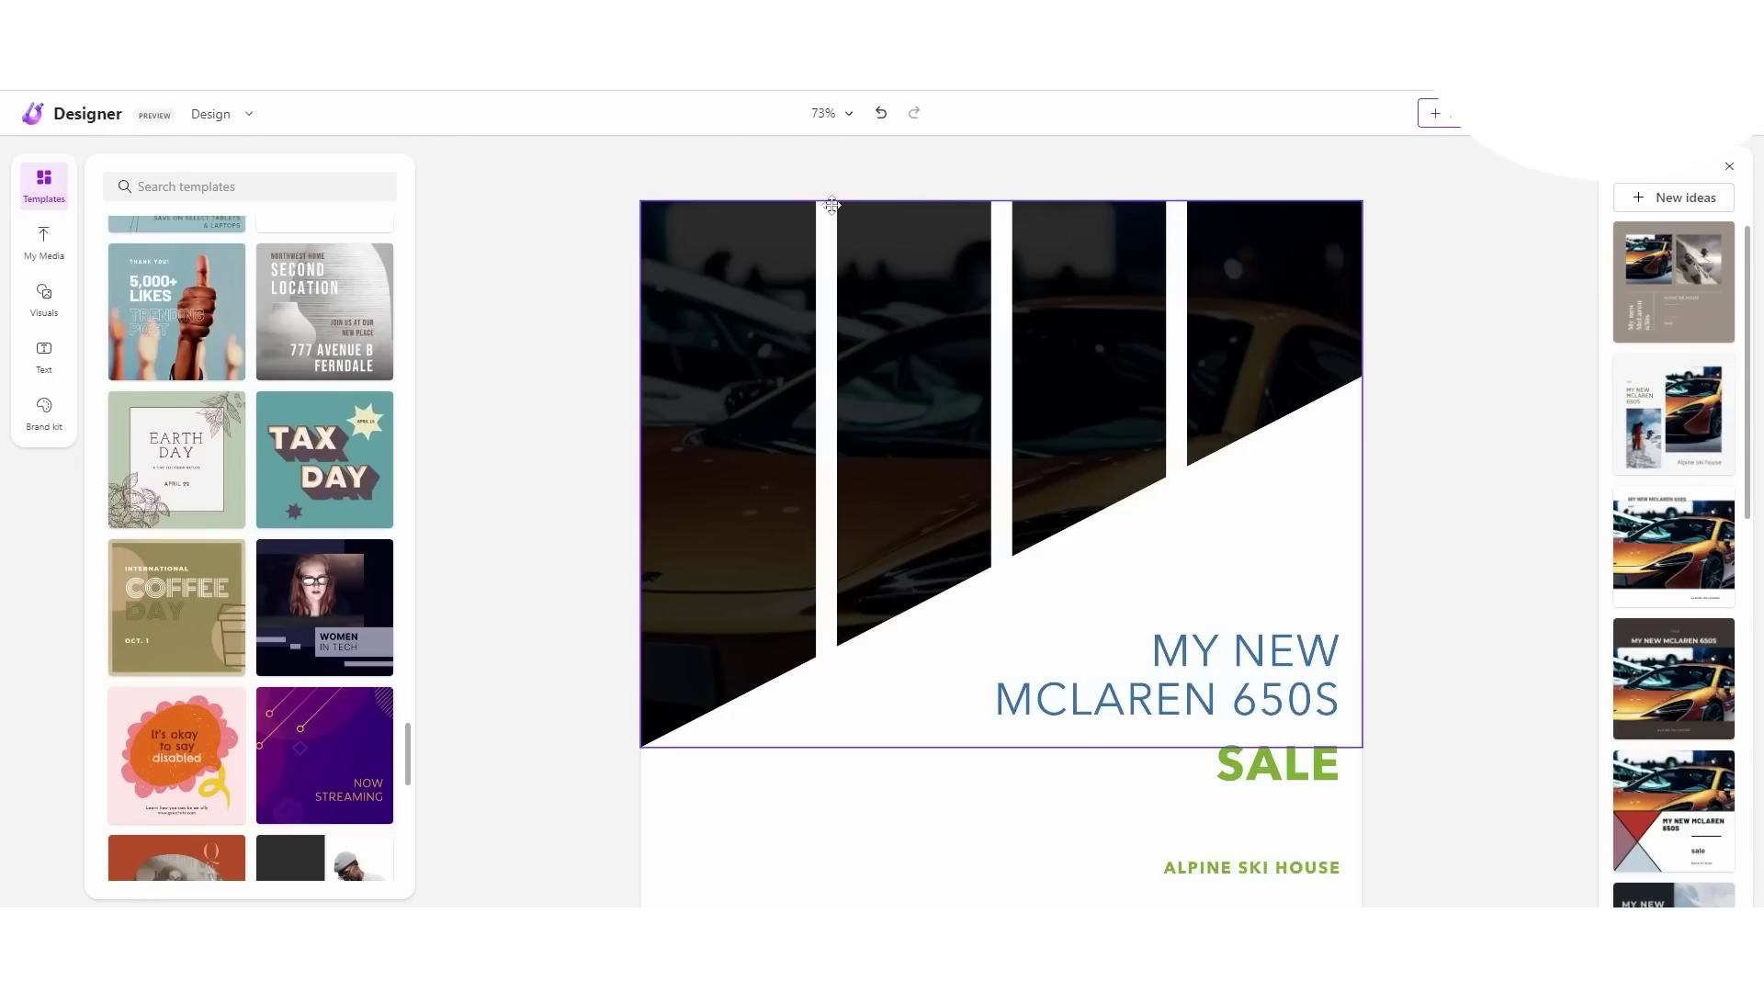
left_click(672, 268)
left_click(1486, 175)
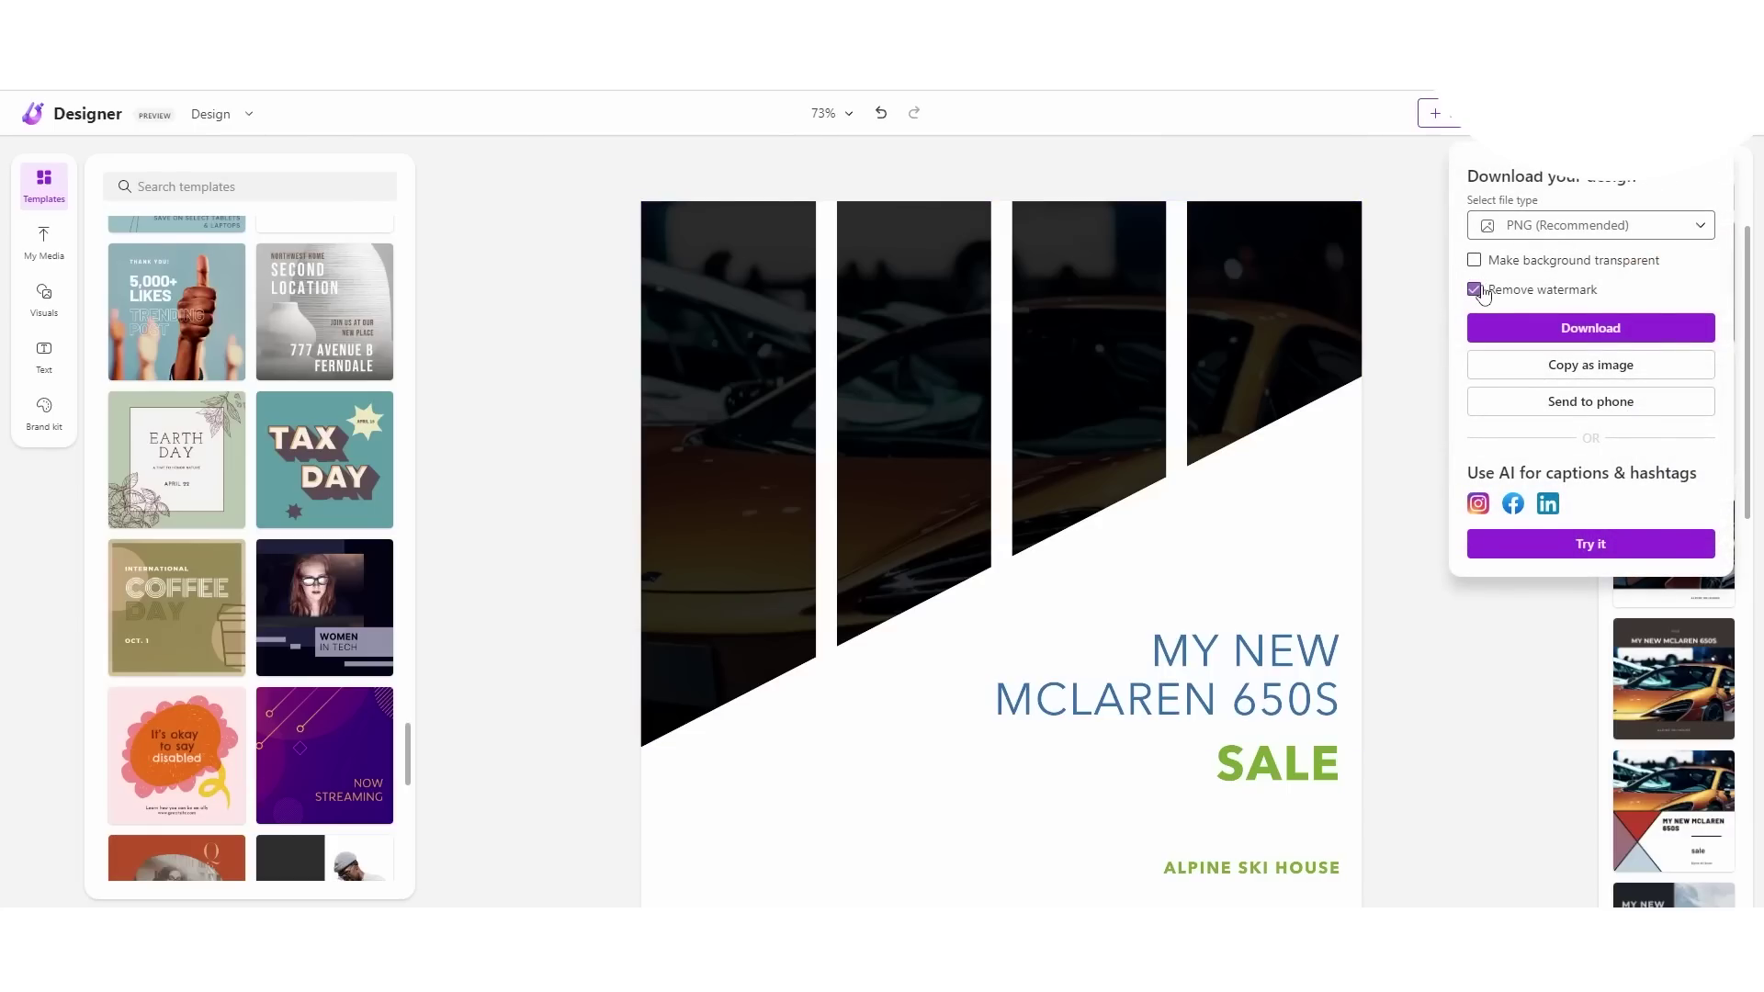
left_click(1407, 283)
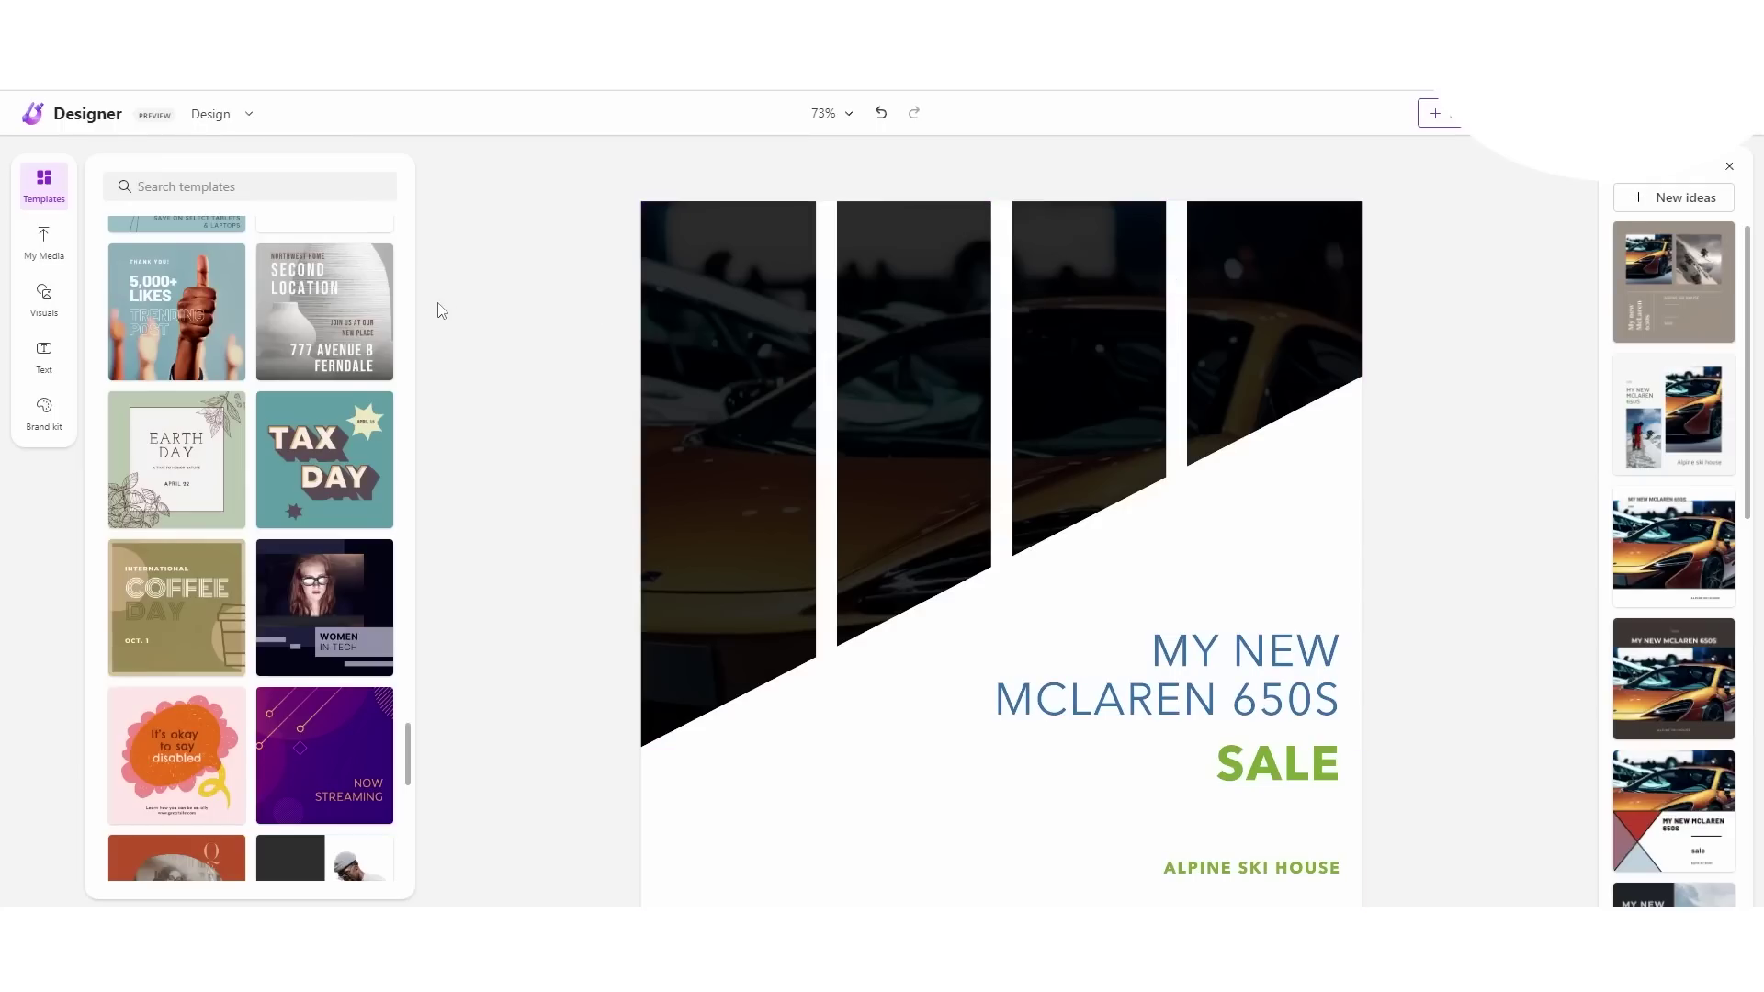
Step: Apply the Northern Wind Travels Travel Sale template to the McLaren post and return to the upcoming holiday templates
scroll(299, 462, "up", 4)
scroll(299, 462, "up", 10)
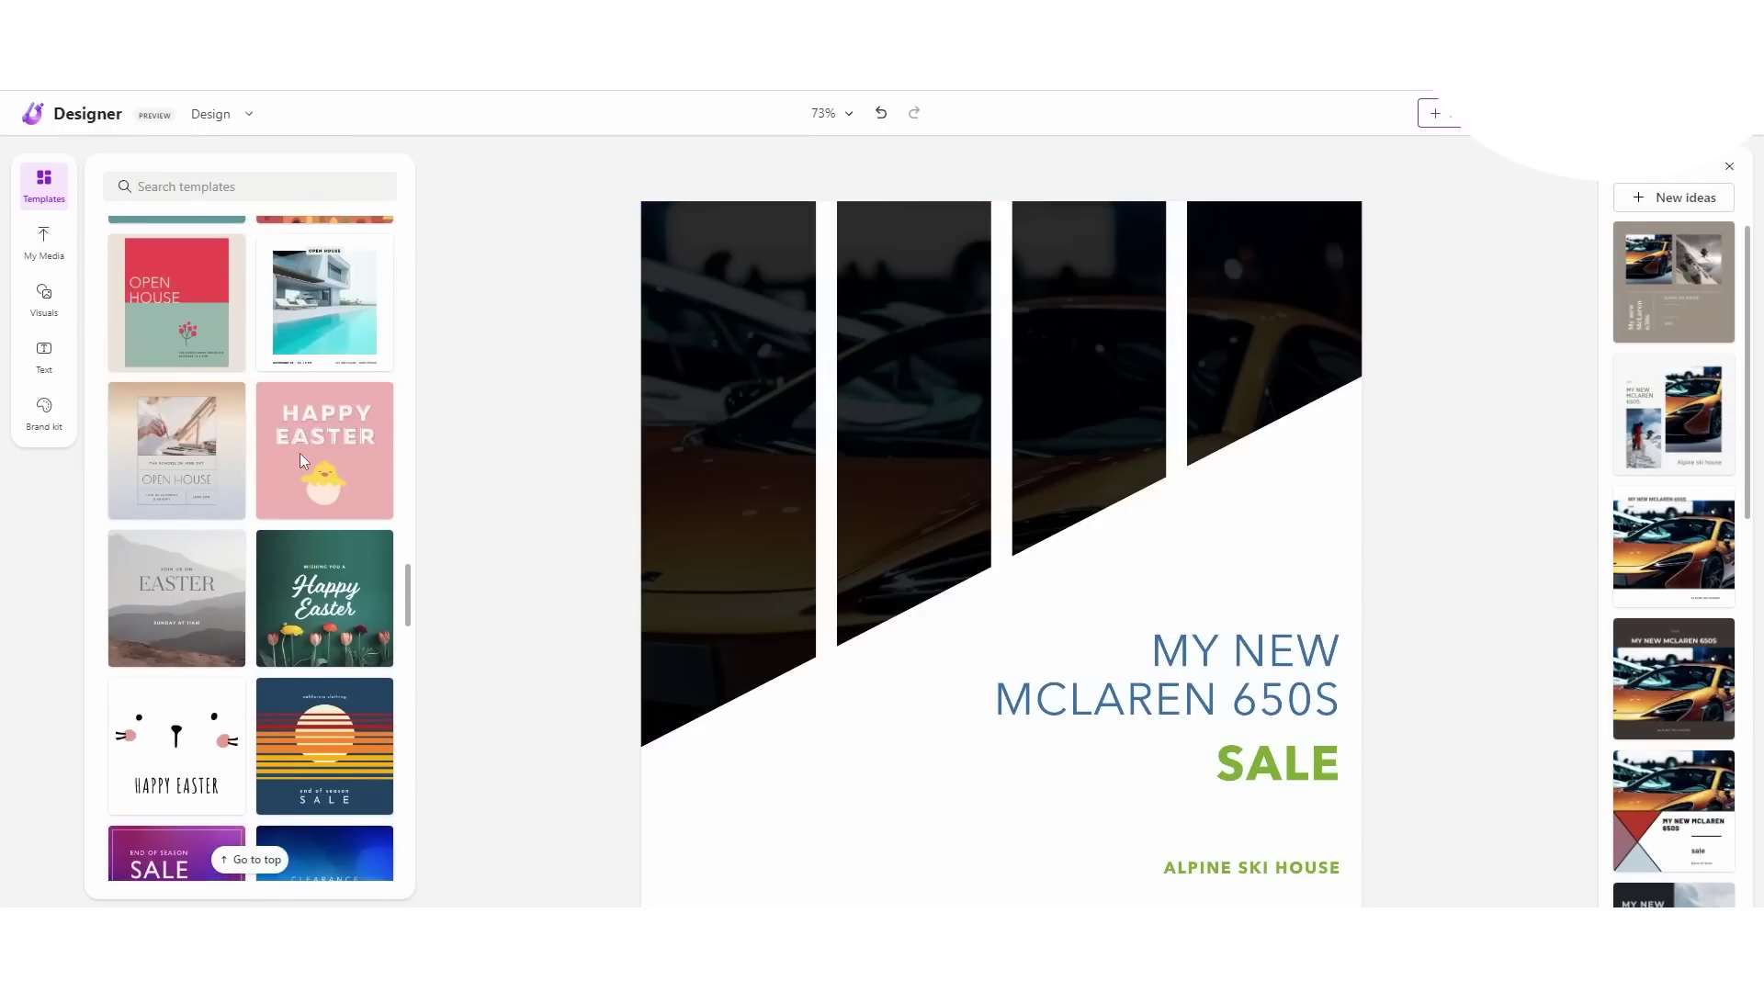
scroll(264, 438, "up", 8)
left_click(176, 643)
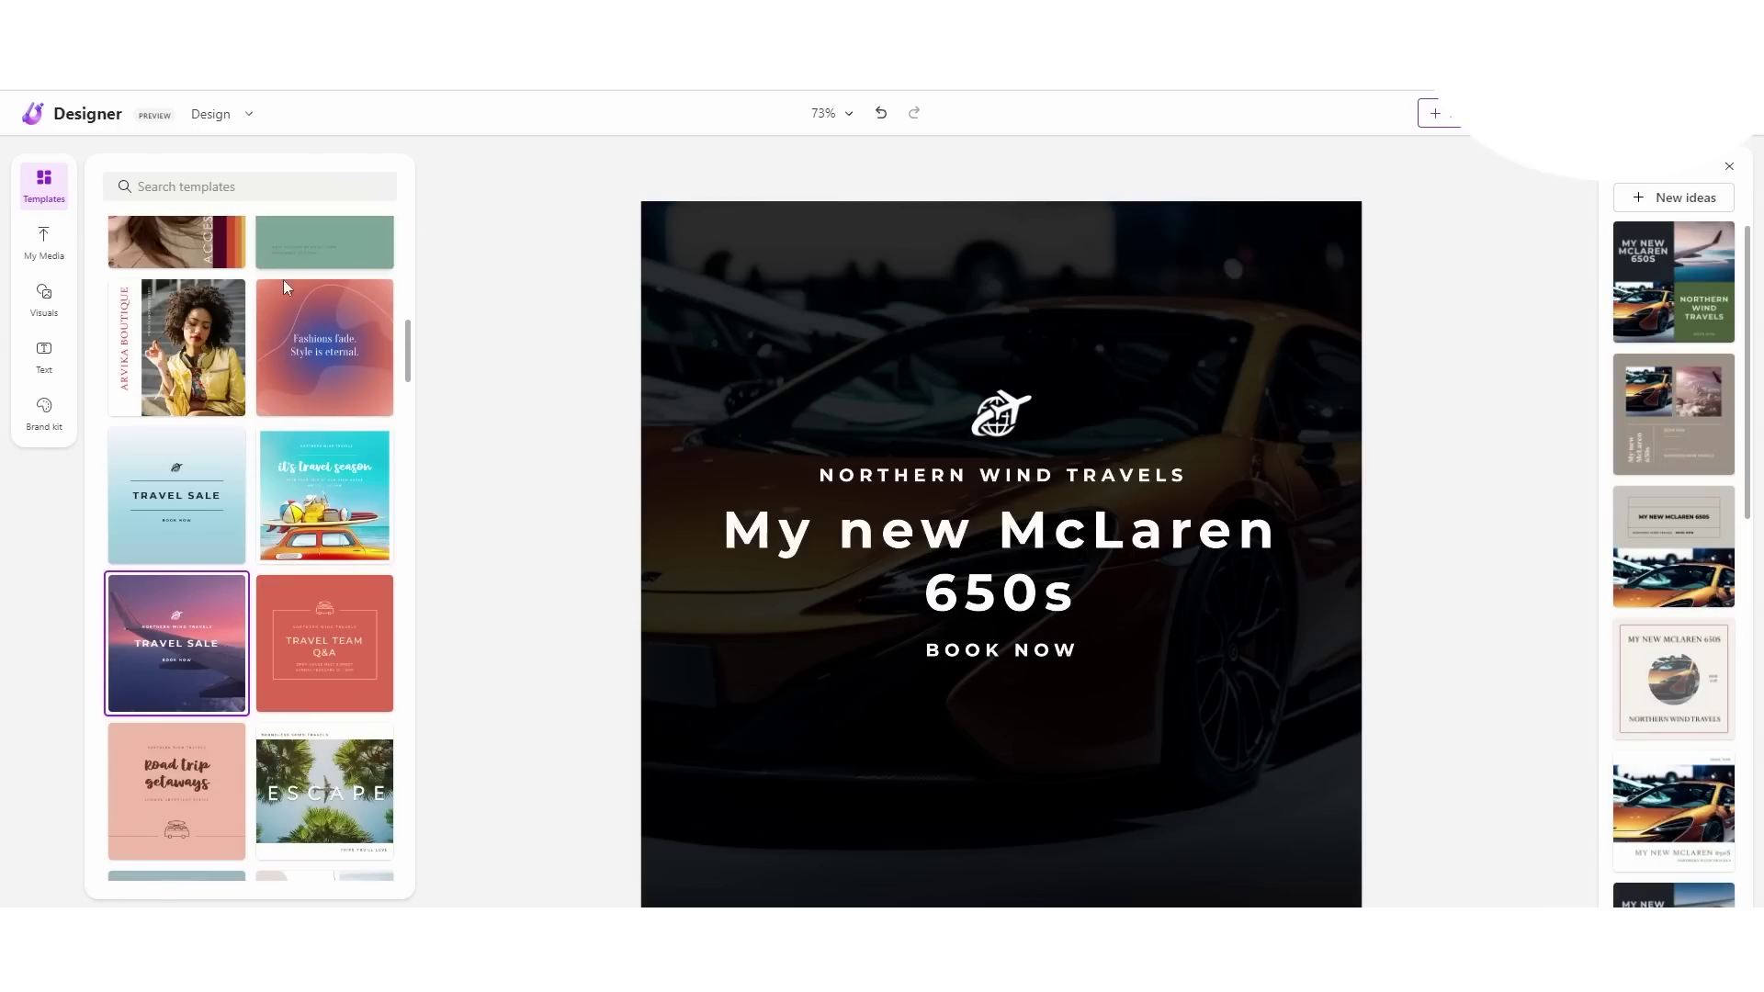
scroll(284, 280, "up", 15)
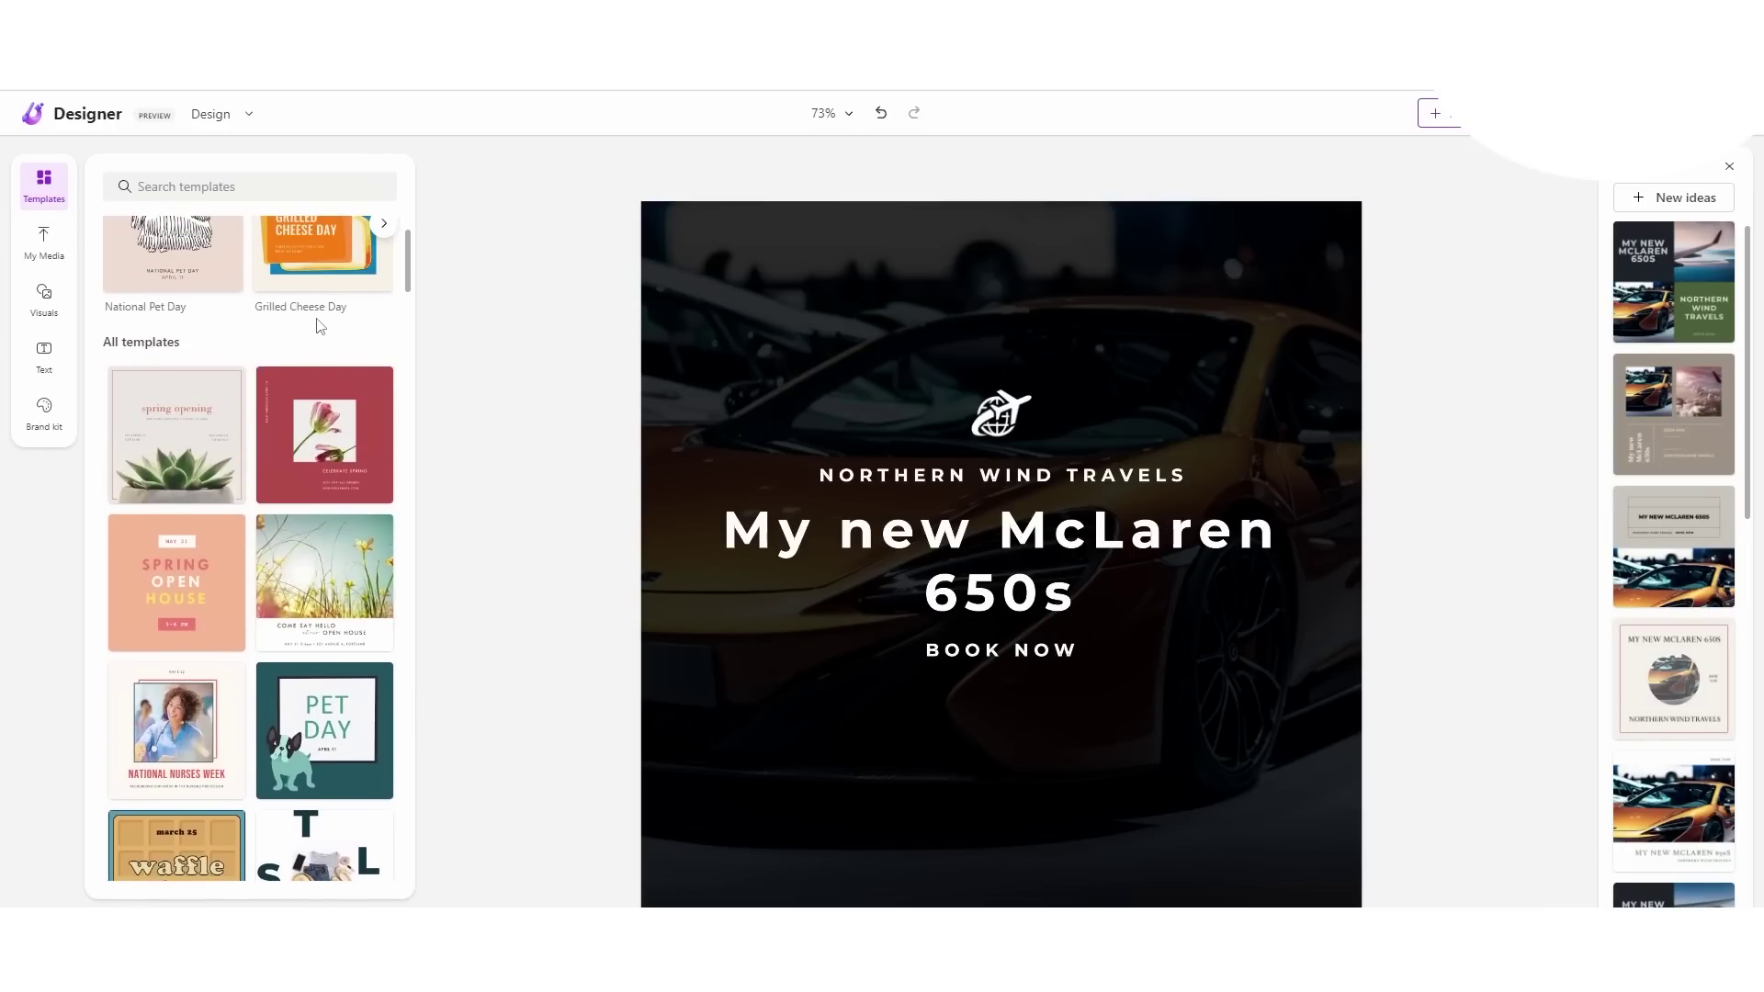
scroll(319, 326, "up", 2)
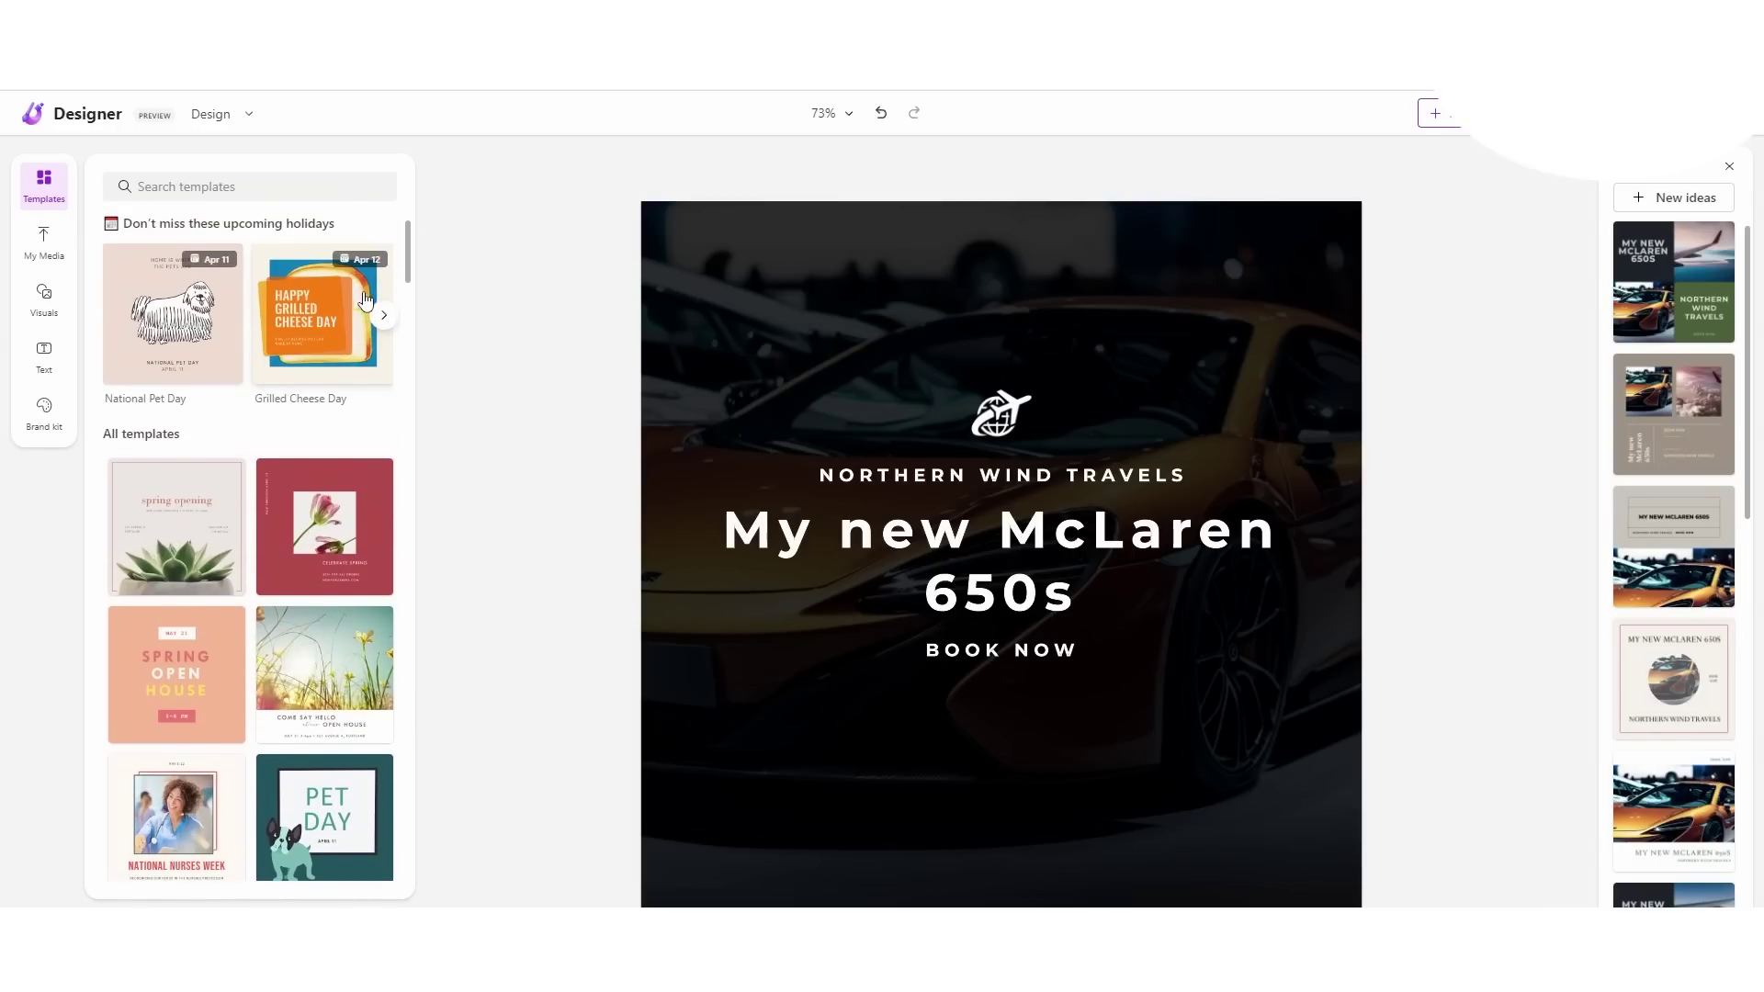